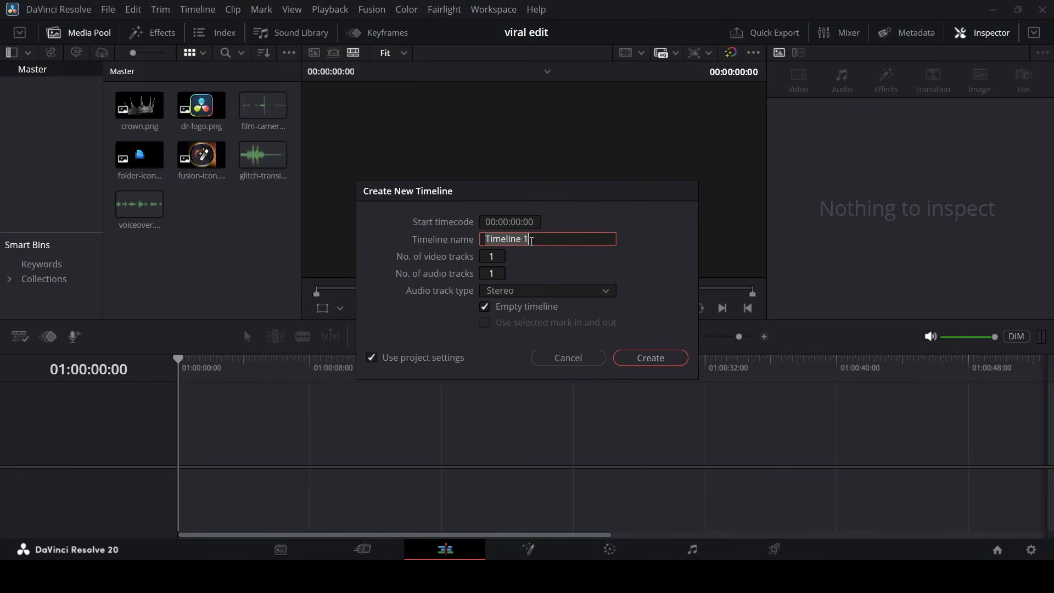
Create a new timeline with custom settings, using the vertical 1080 x 1920 HD resolution and a frame rate of 30 fps
left_click(409, 359)
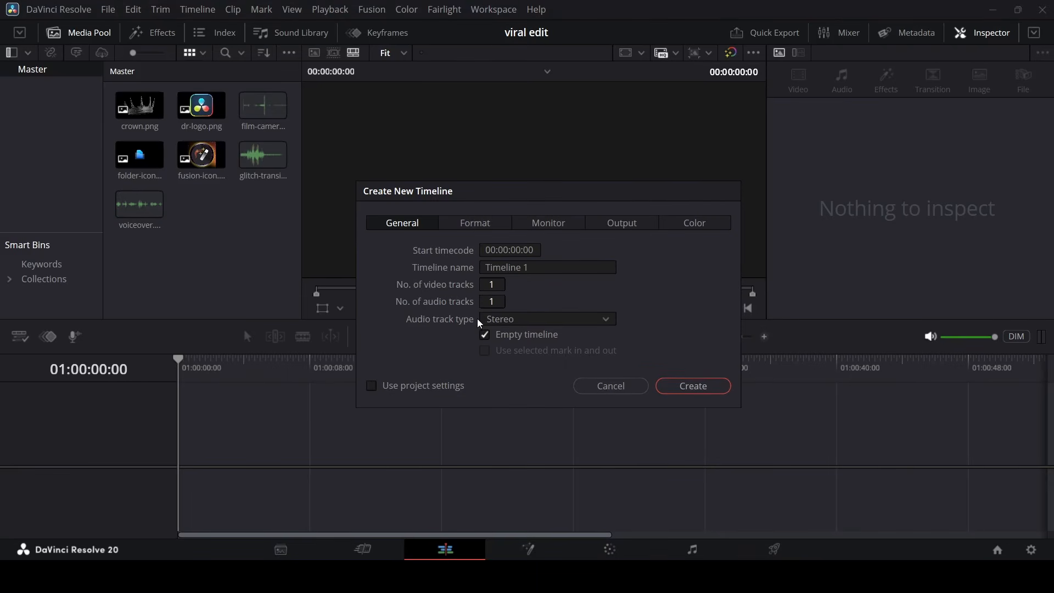
left_click(475, 223)
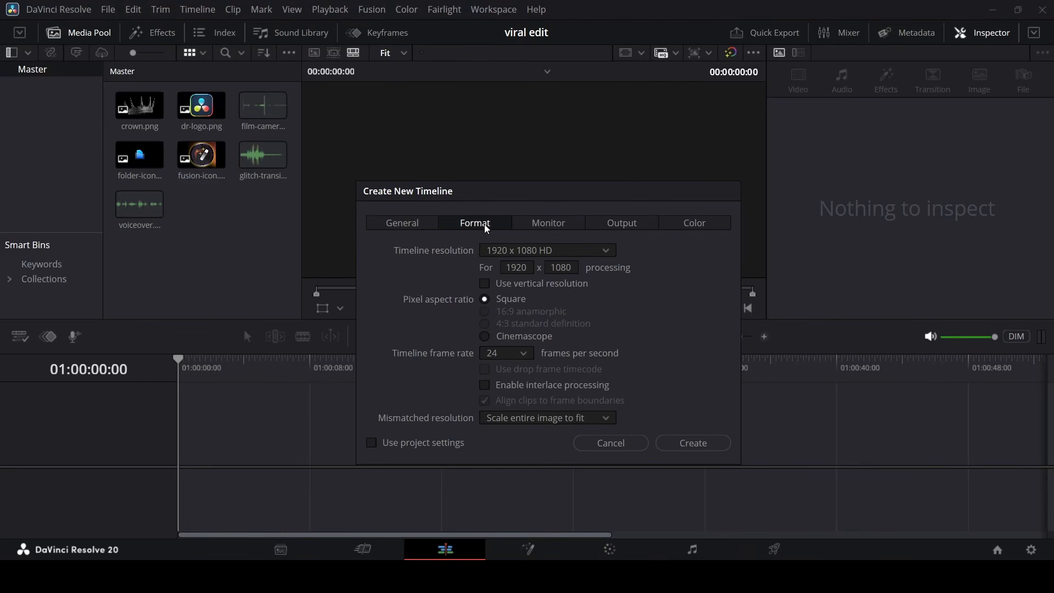
left_click(511, 288)
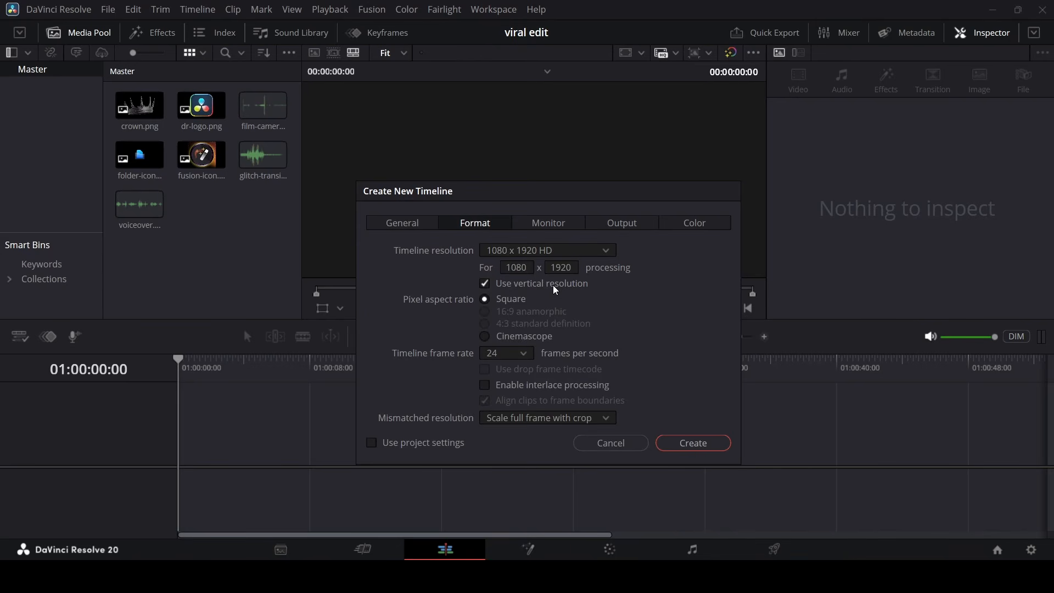
left_click(522, 355)
left_click(509, 462)
left_click(704, 448)
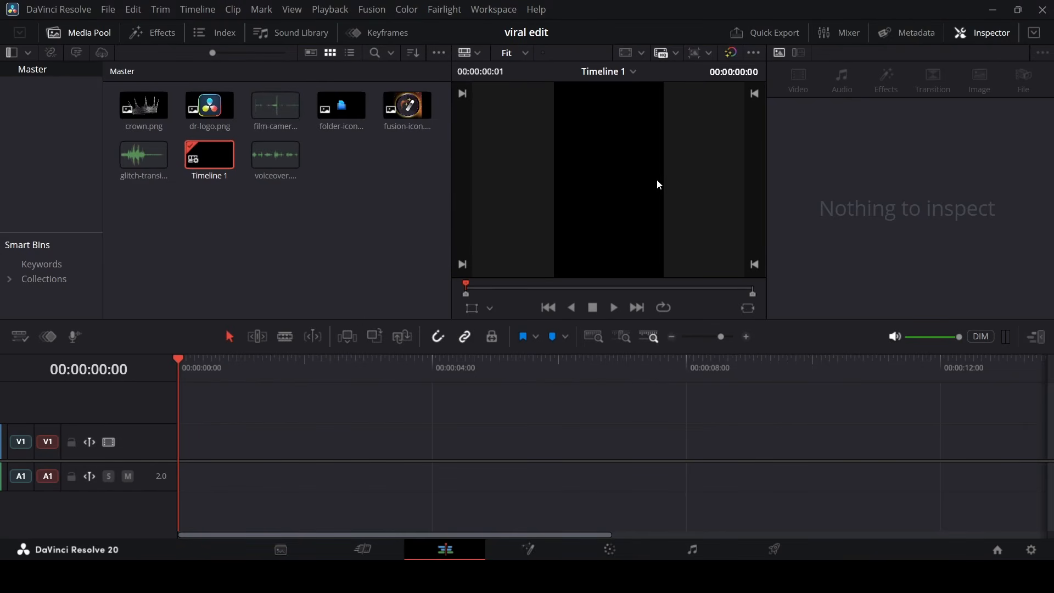
Place voiceover.mp3 on audio track A1 at the start of the timeline
left_click(317, 221)
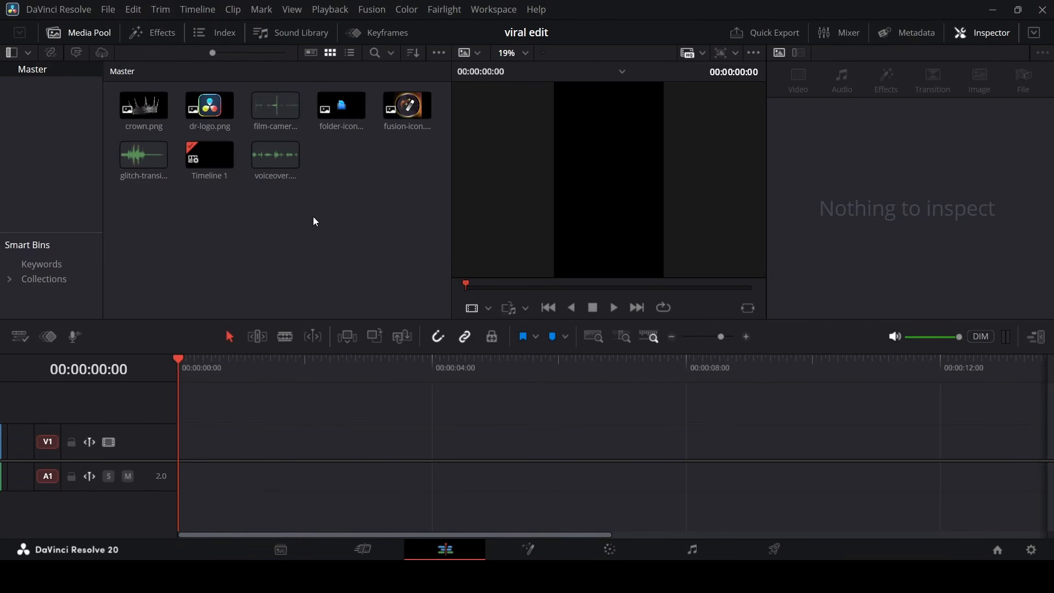
left_click_drag(286, 166, 240, 482)
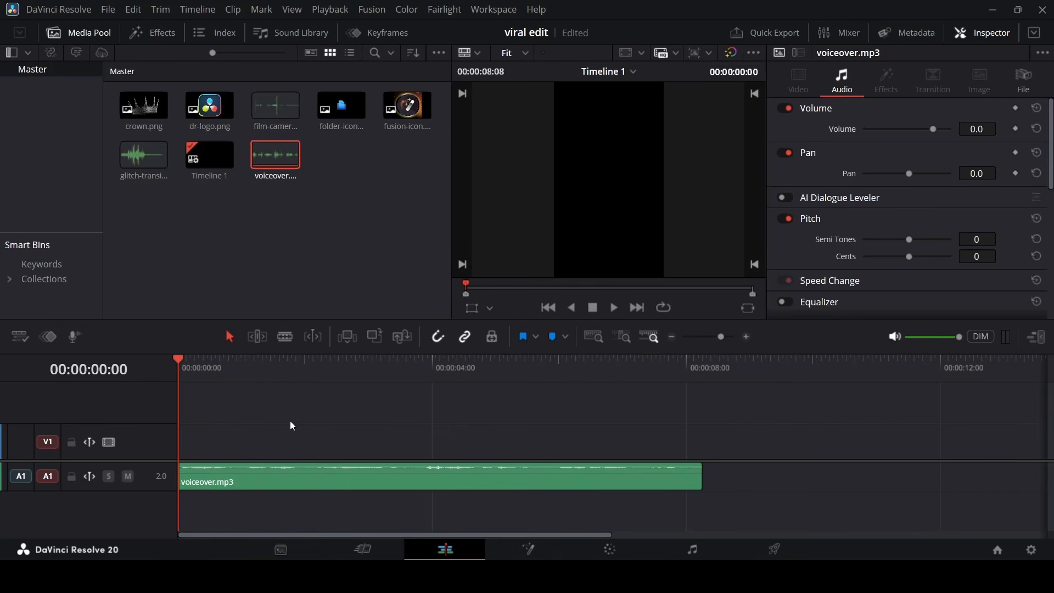
Open the Audio 1 track's equalizer on the Fairlight page and enable Band 1 and Band 6
left_click(677, 549)
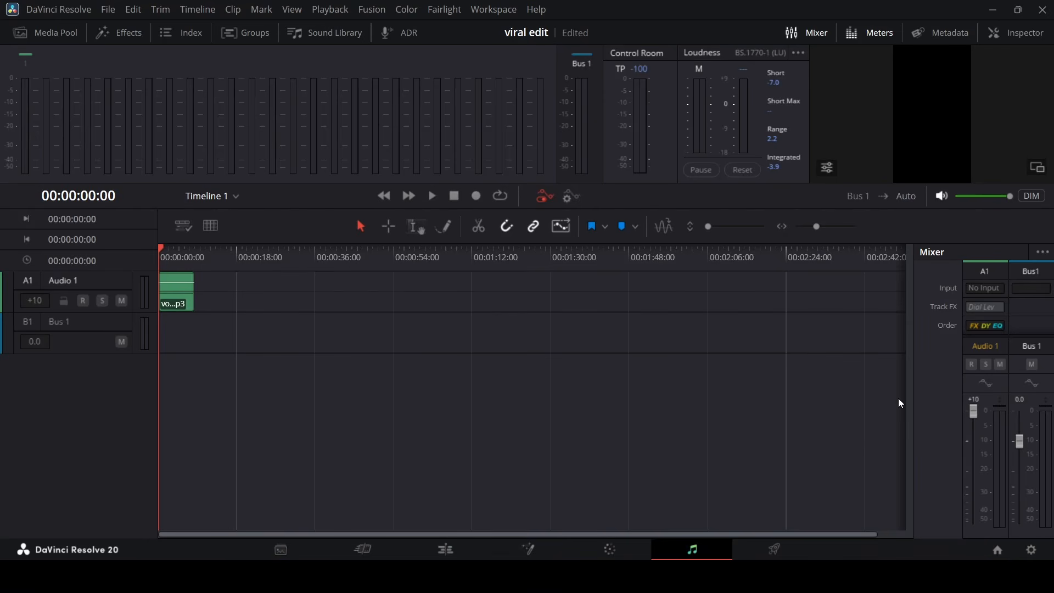
key("space")
scroll(993, 297, "down", 3)
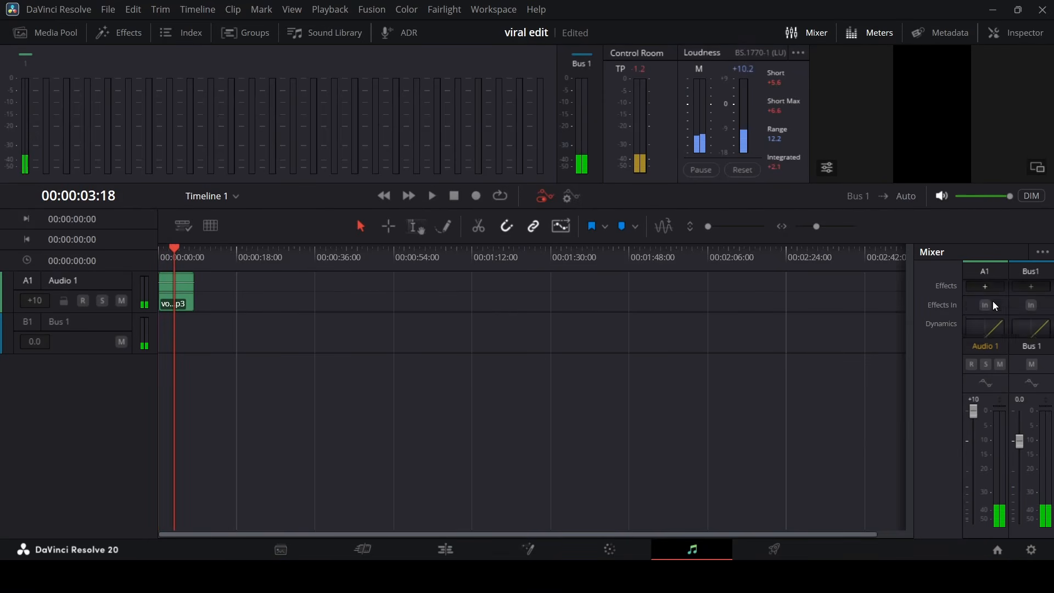
scroll(991, 303, "down", 2)
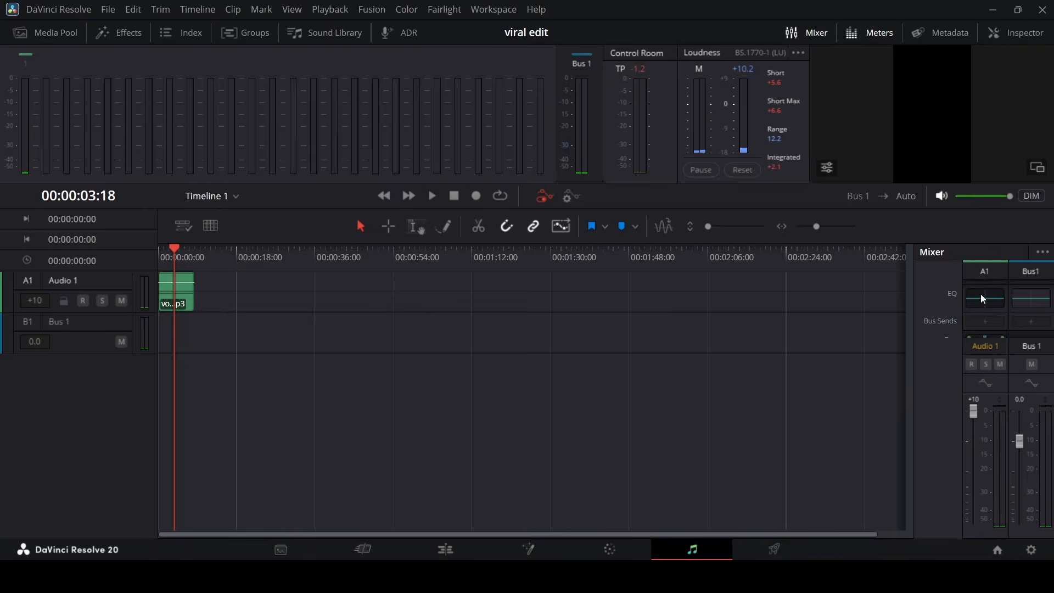
left_click(981, 295)
left_click(218, 332)
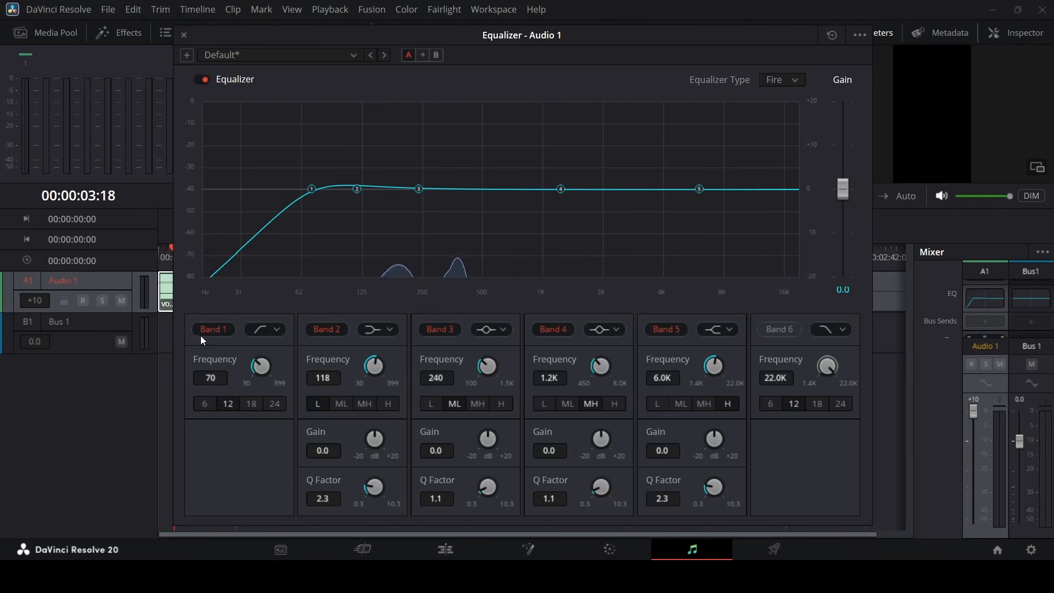
left_click(790, 330)
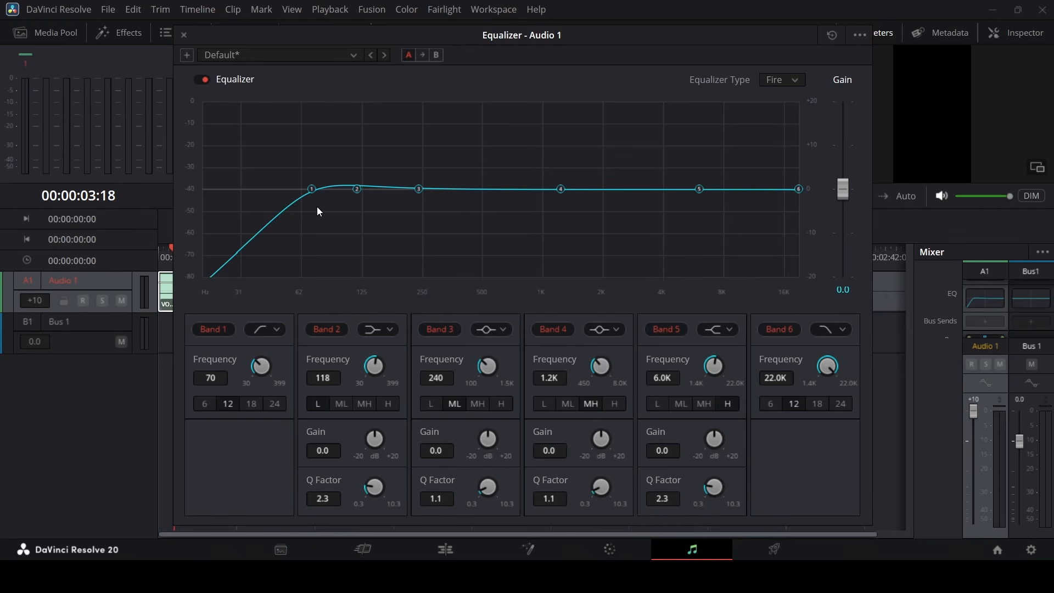
While playing the voiceover, set the Band 1 low cut to about 149 Hz and the Band 6 high cut to about 7.7 kHz
key("space")
left_click_drag(312, 190, 378, 191)
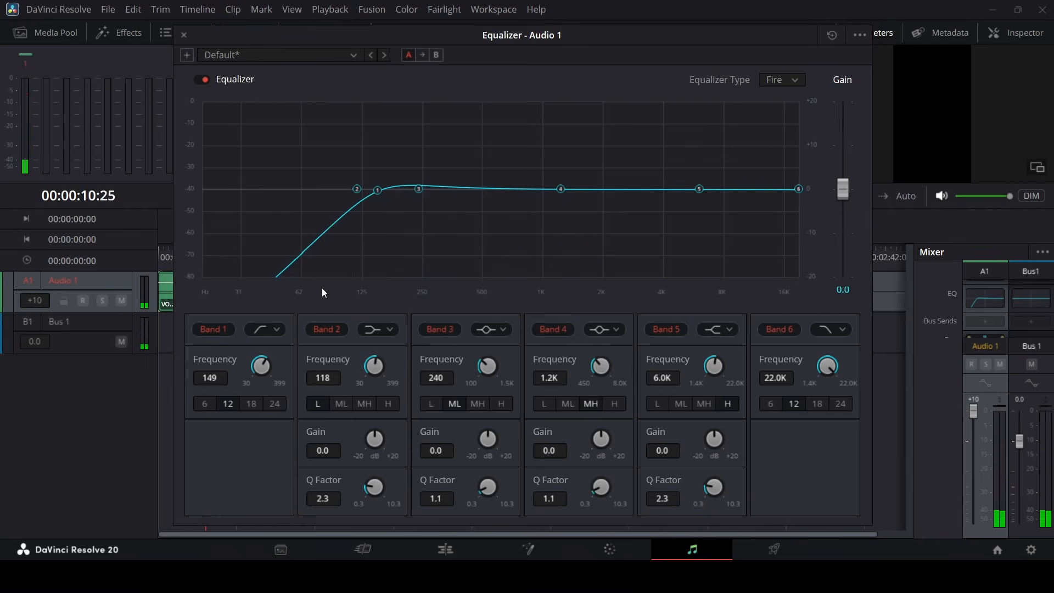
left_click_drag(799, 189, 721, 320)
key("space")
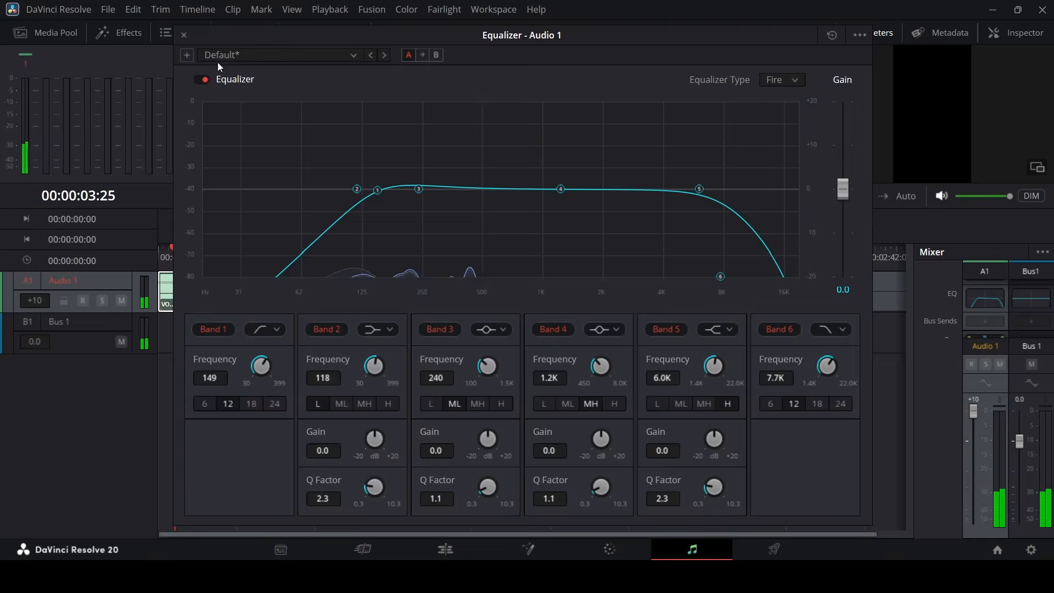
left_click(184, 34)
Enable the limiter in the Audio 1 track's dynamics and set its threshold to -10 dB
scroll(1020, 308, "up", 2)
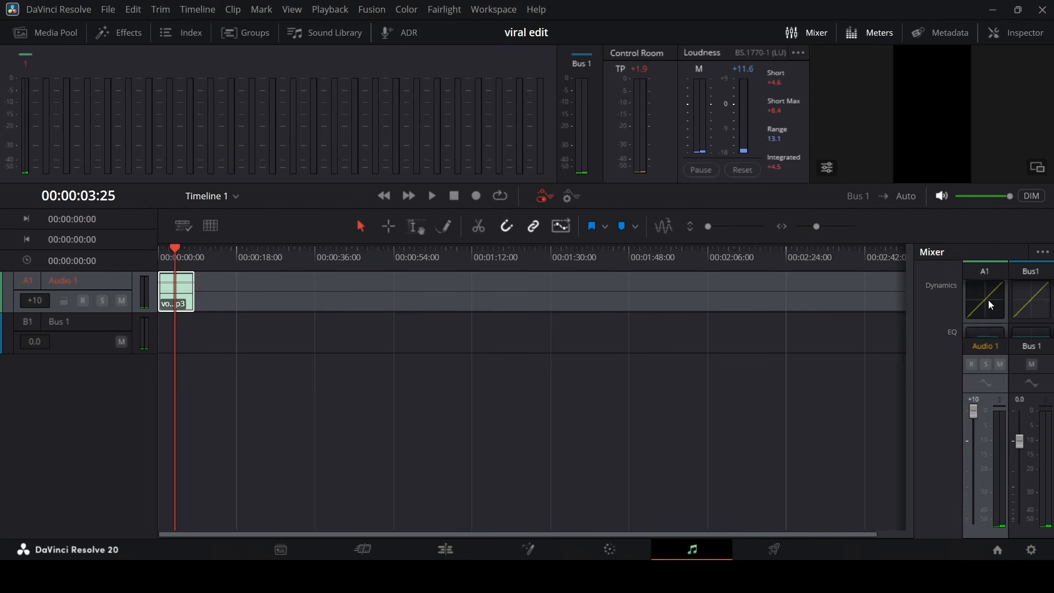
double_click(992, 306)
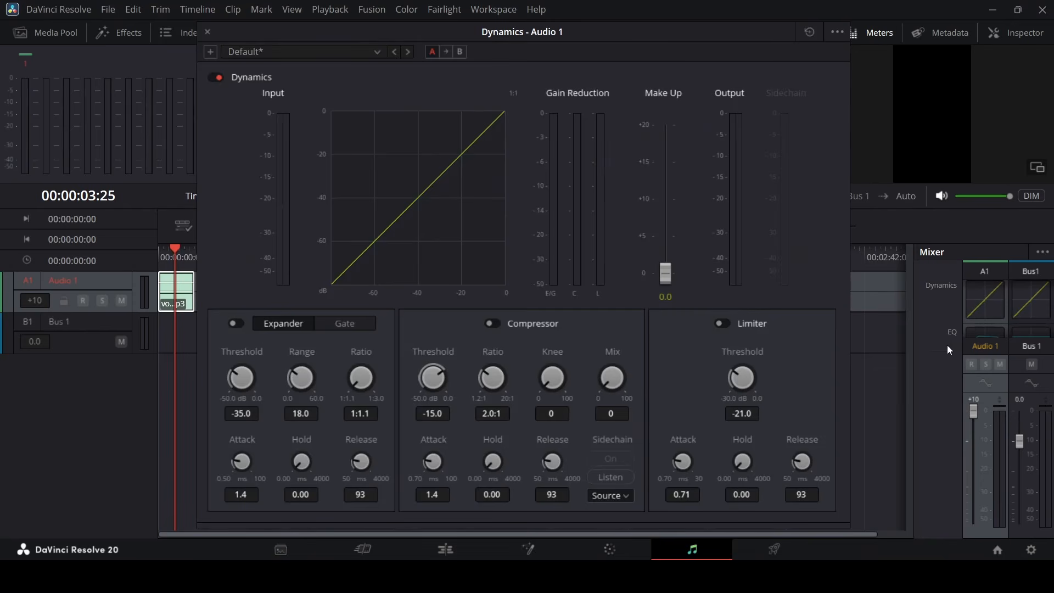
left_click(725, 324)
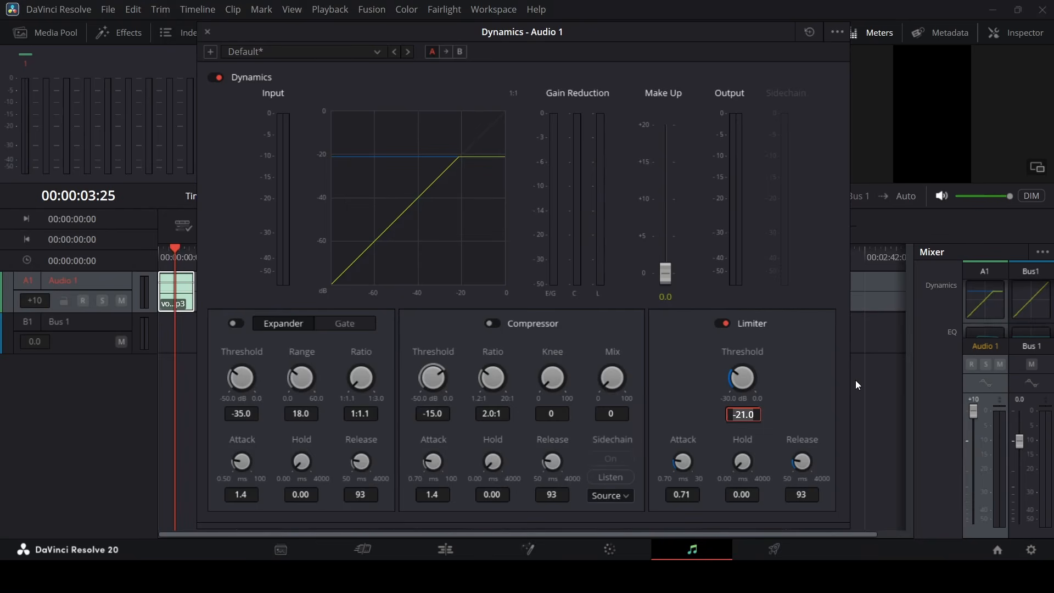
type("-10")
key("Return")
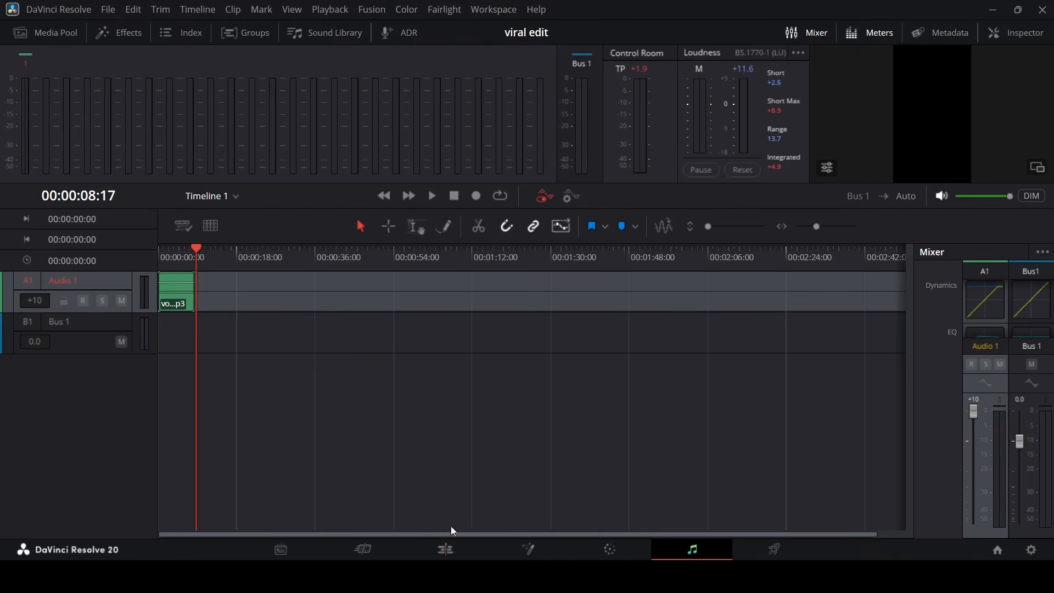
Return to the Edit page and add a Fusion Composition at the start of video track V1
left_click(445, 550)
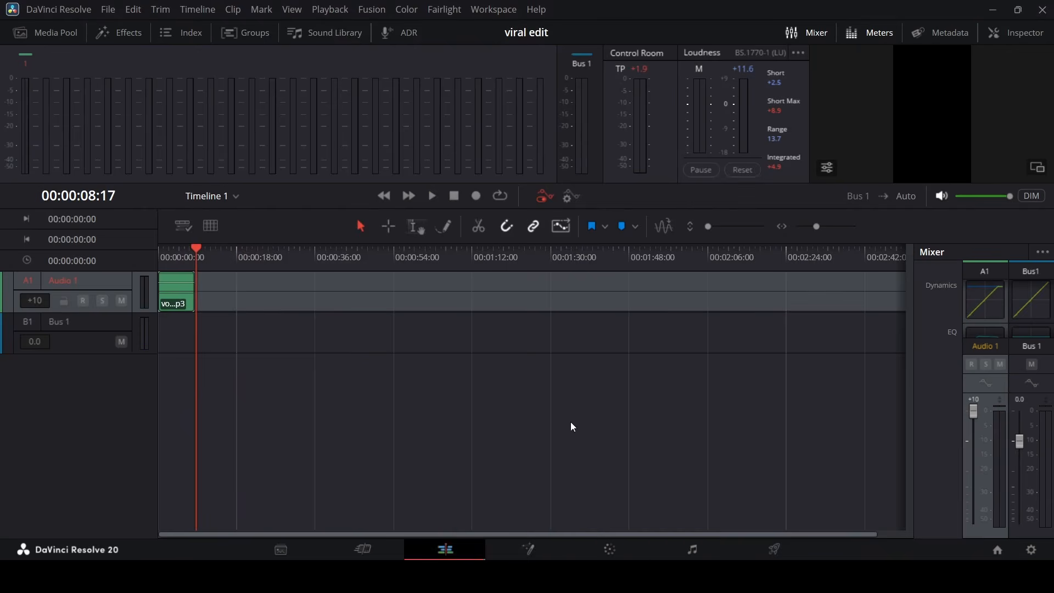
left_click_drag(242, 378, 176, 379)
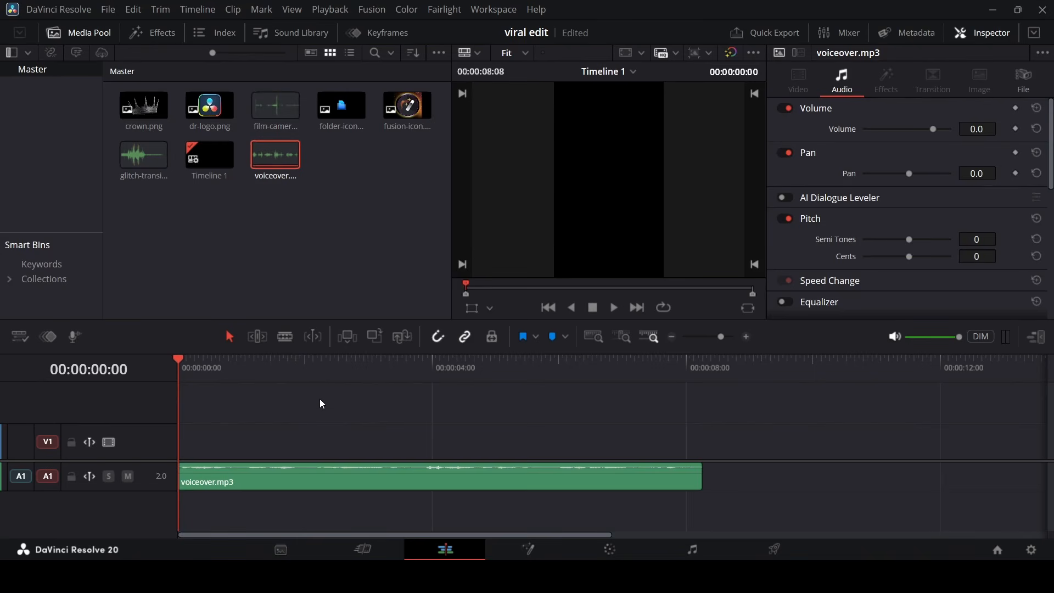
left_click(151, 33)
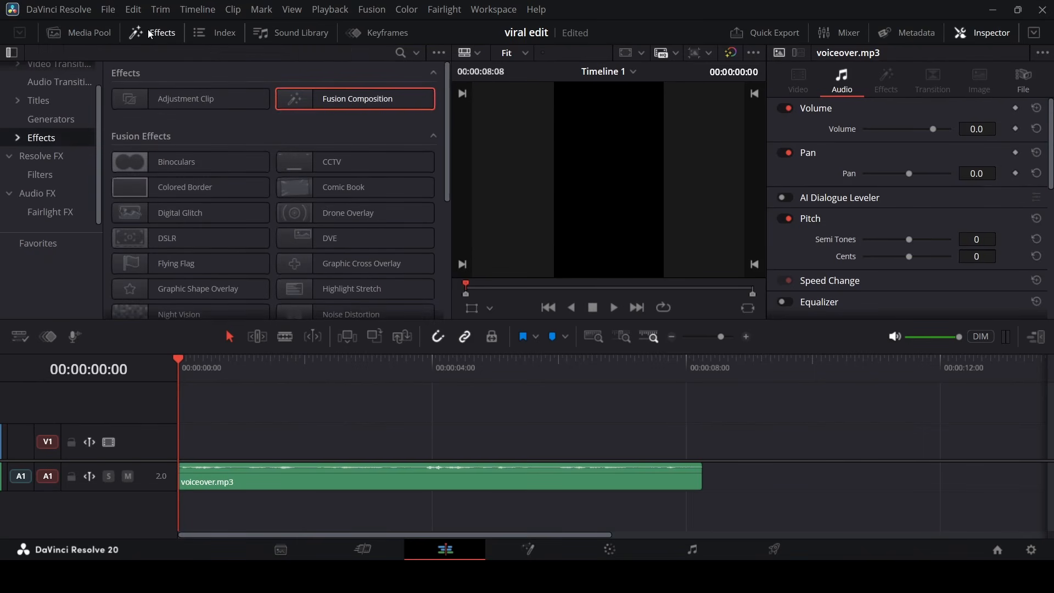
left_click_drag(344, 102, 186, 446)
scroll(414, 396, "up", 4)
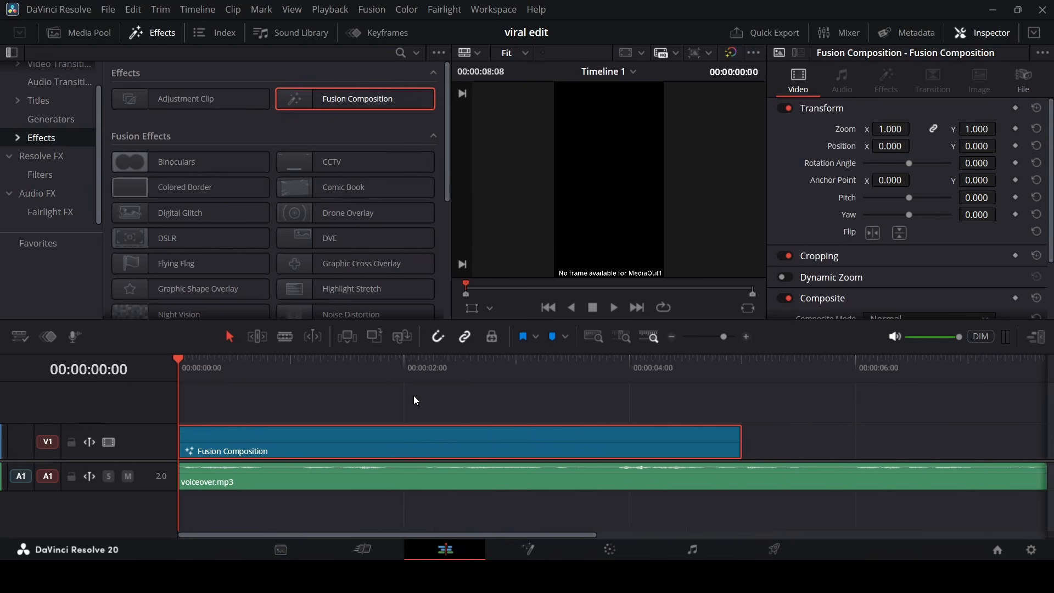
scroll(414, 396, "down", 2)
scroll(414, 397, "up", 1)
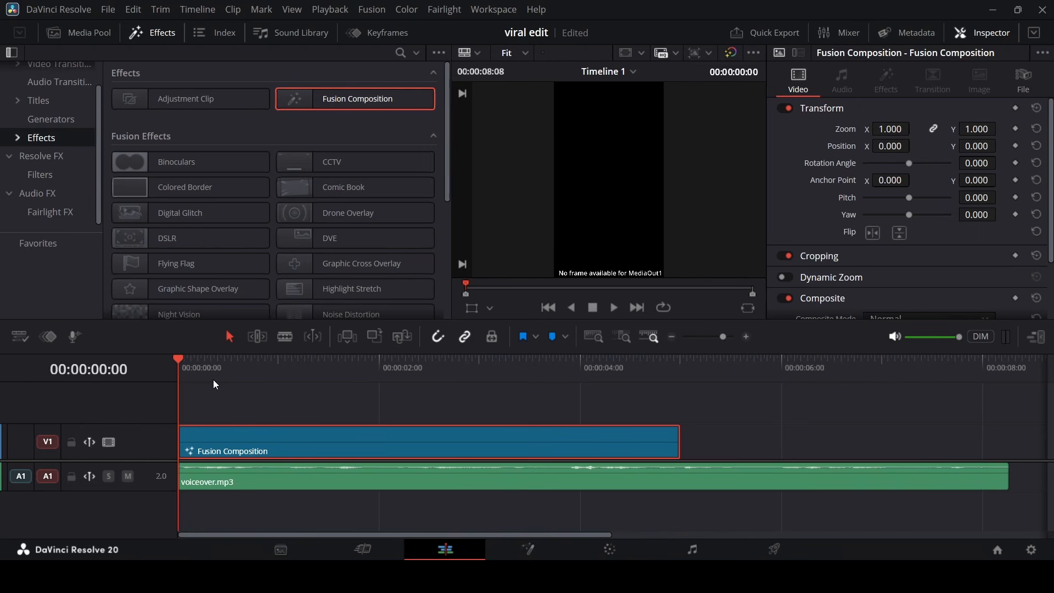
Trim the Fusion Composition to end at about 00:00:01:28 to match the voiceover, and play the section back
key("space")
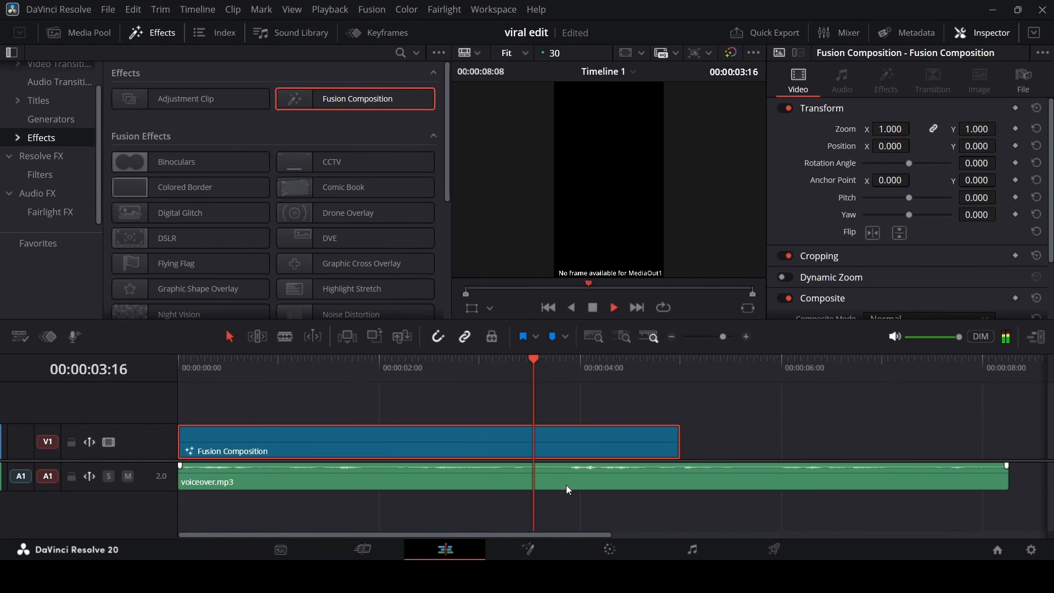
key("space")
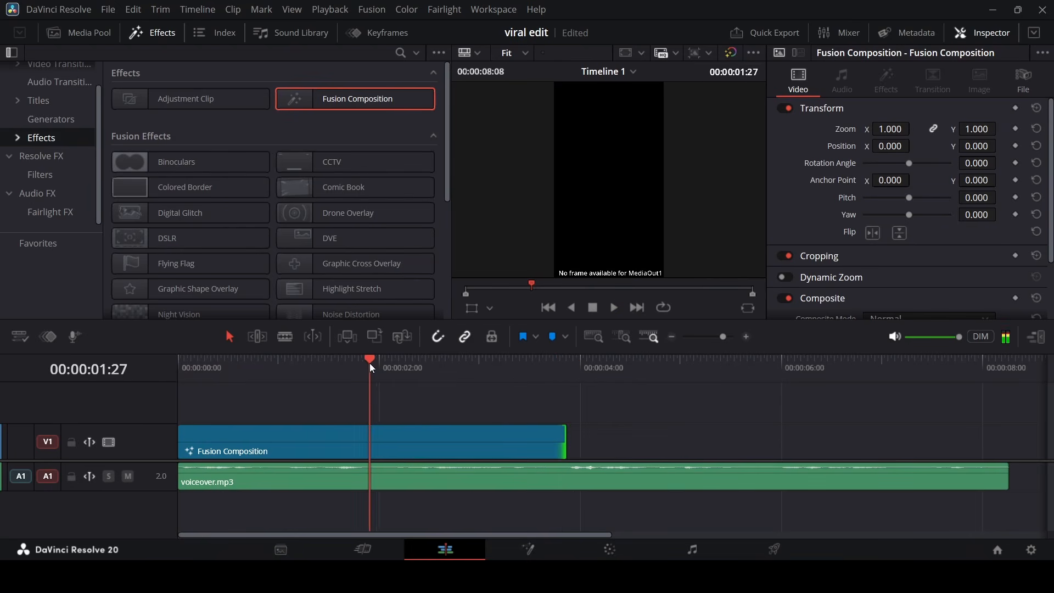
left_click(372, 368)
left_click(407, 458)
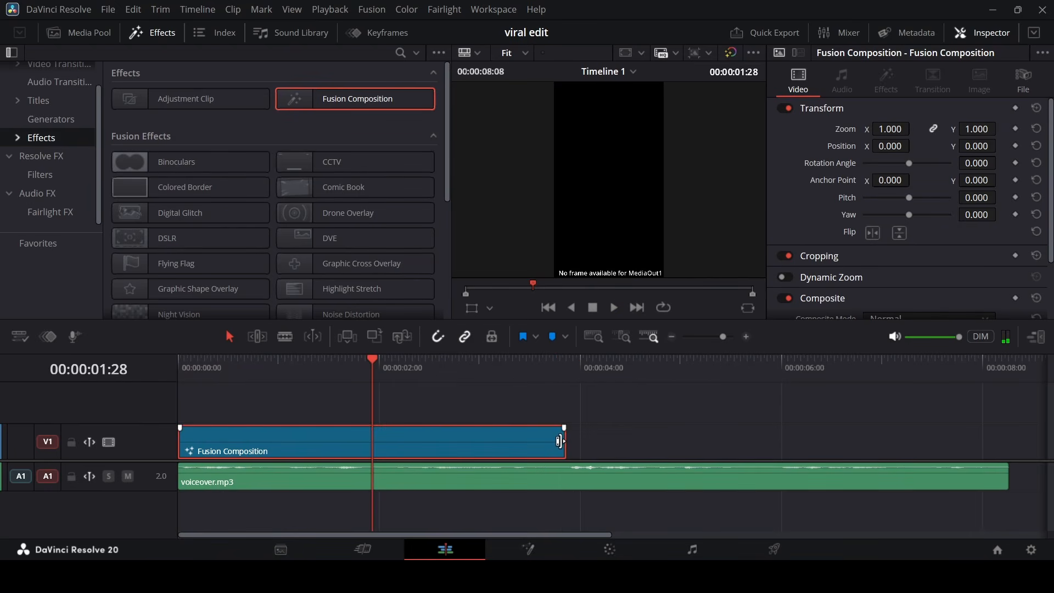
left_click_drag(560, 441, 370, 442)
left_click(233, 387)
key("Home")
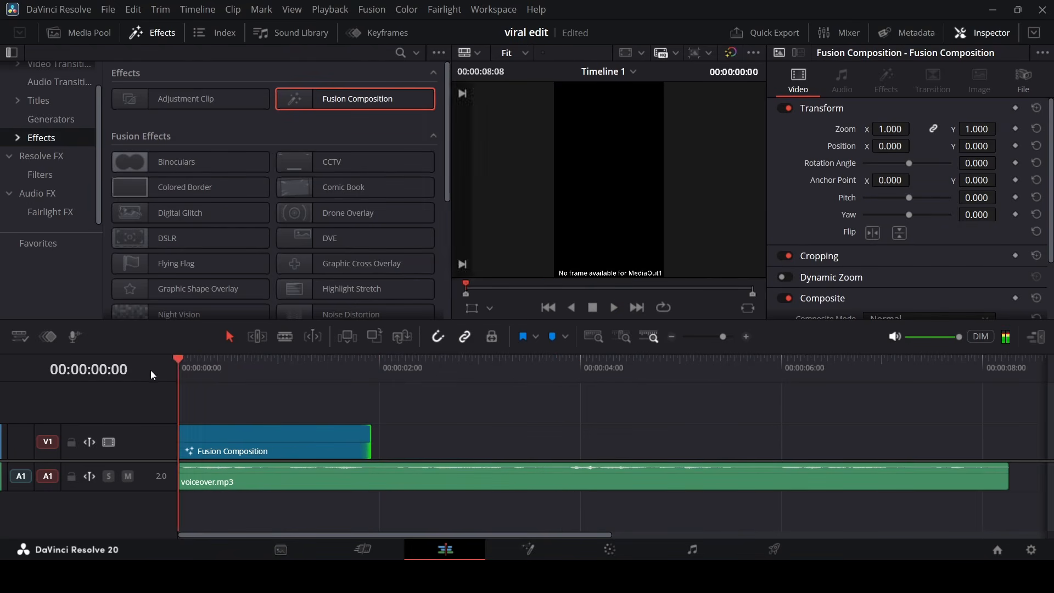
key("space")
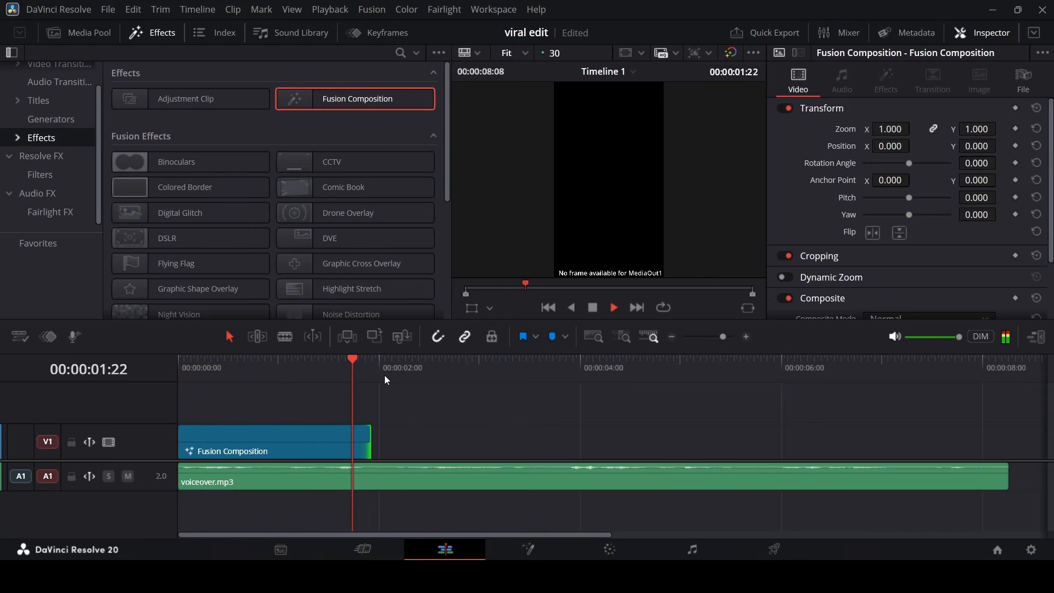
key("space")
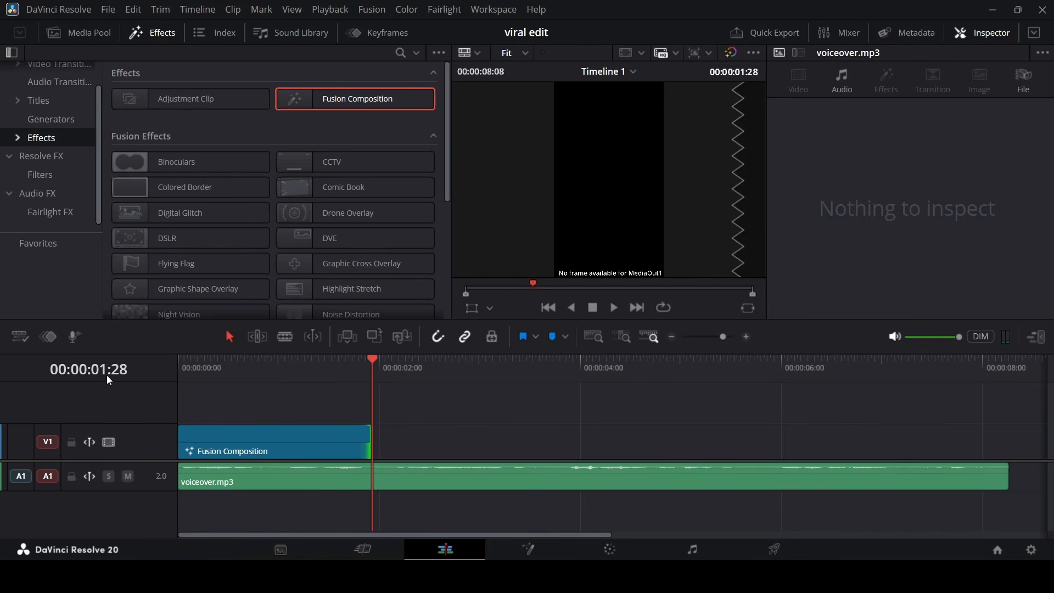
Duplicate the Fusion Composition clip twice on V1, placing the copies back to back directly after the first clip
left_click_drag(293, 452, 504, 452)
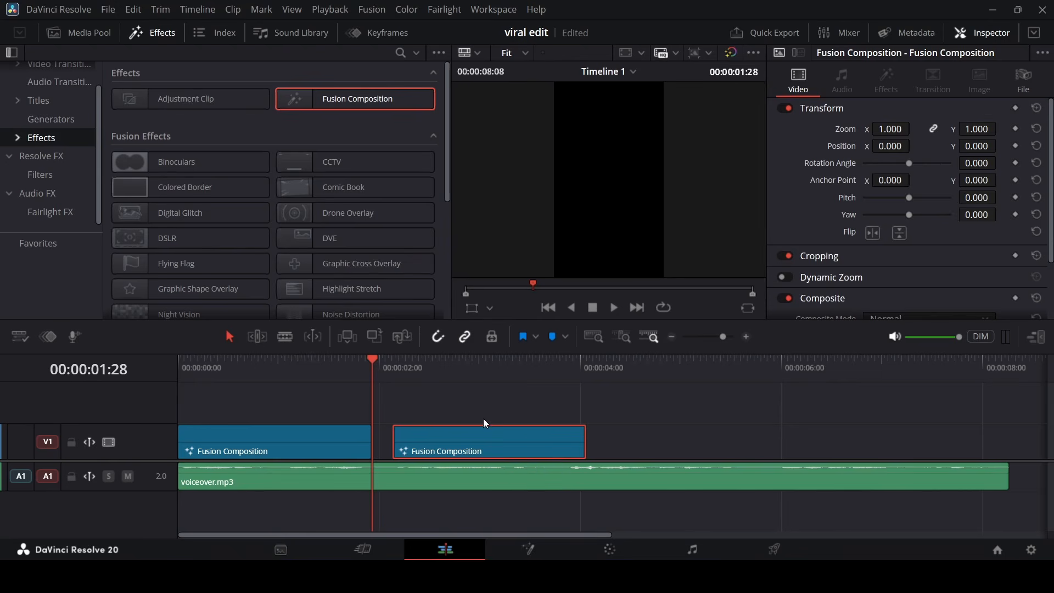
key("Delete")
left_click(282, 443)
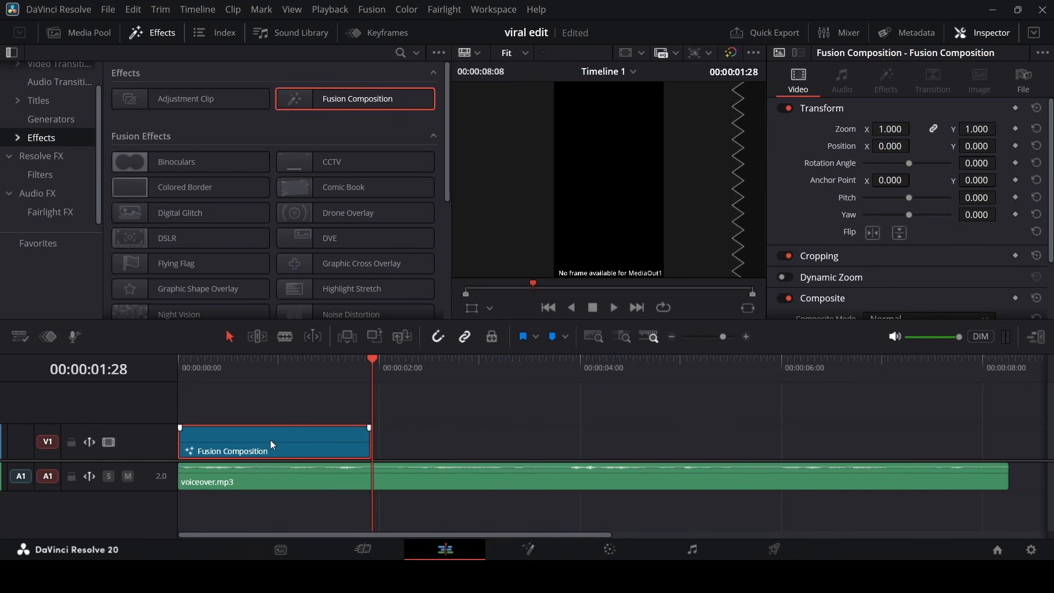
left_click_drag(248, 448, 454, 448)
key("space")
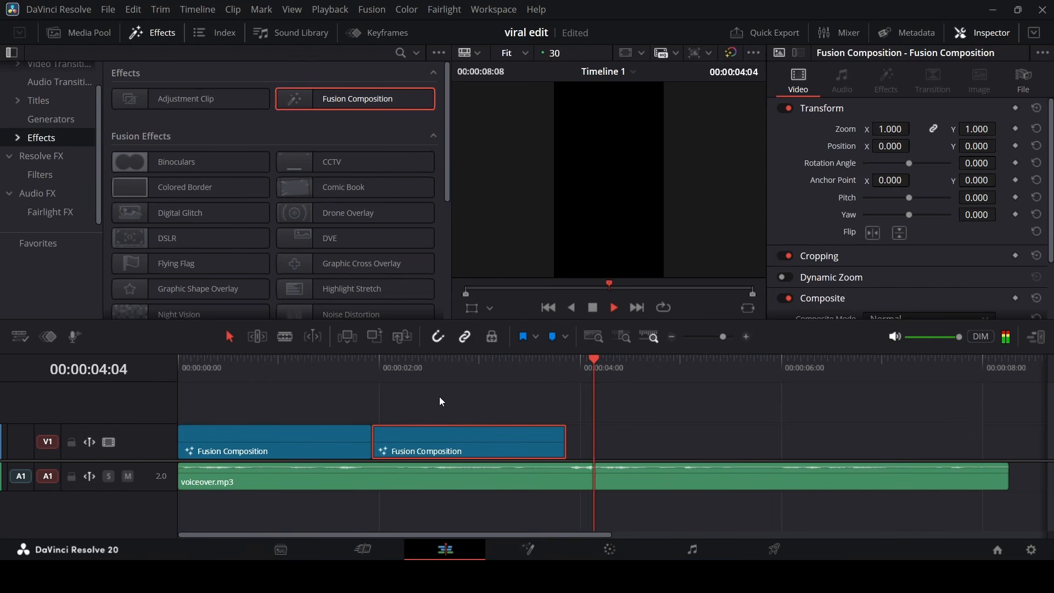
left_click_drag(489, 442, 662, 428)
Play the voiceover on and extend the third Fusion Composition clip to end at 00:00:06:00
left_click(547, 376)
key("space")
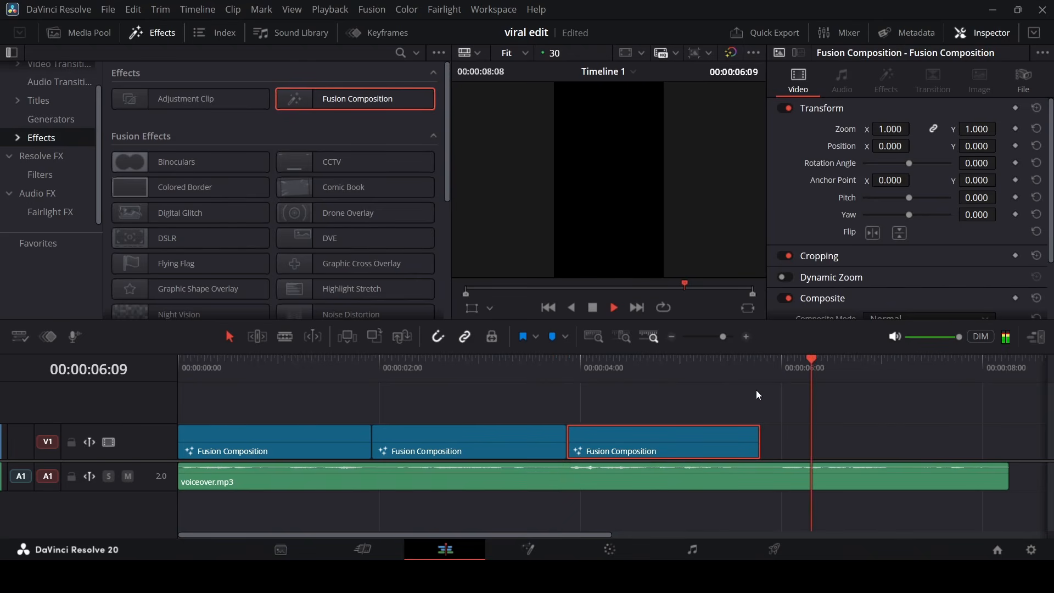
left_click(778, 378)
left_click(781, 376)
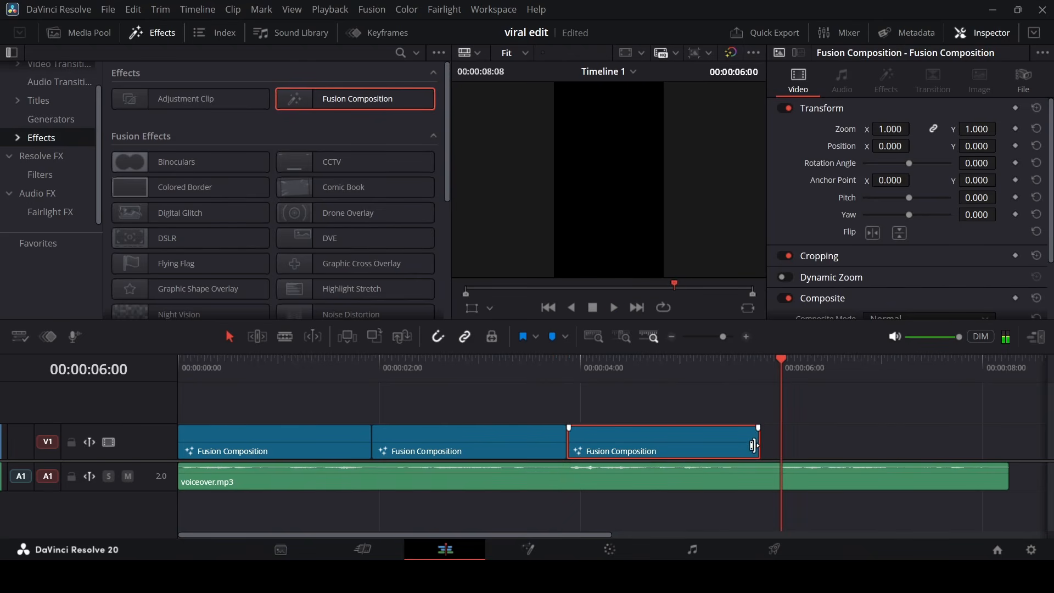
left_click_drag(760, 444, 776, 444)
Duplicate the third Fusion Composition directly after itself, extend the copy to the voiceover's end, and return the playhead to the start
left_click_drag(661, 447, 881, 450)
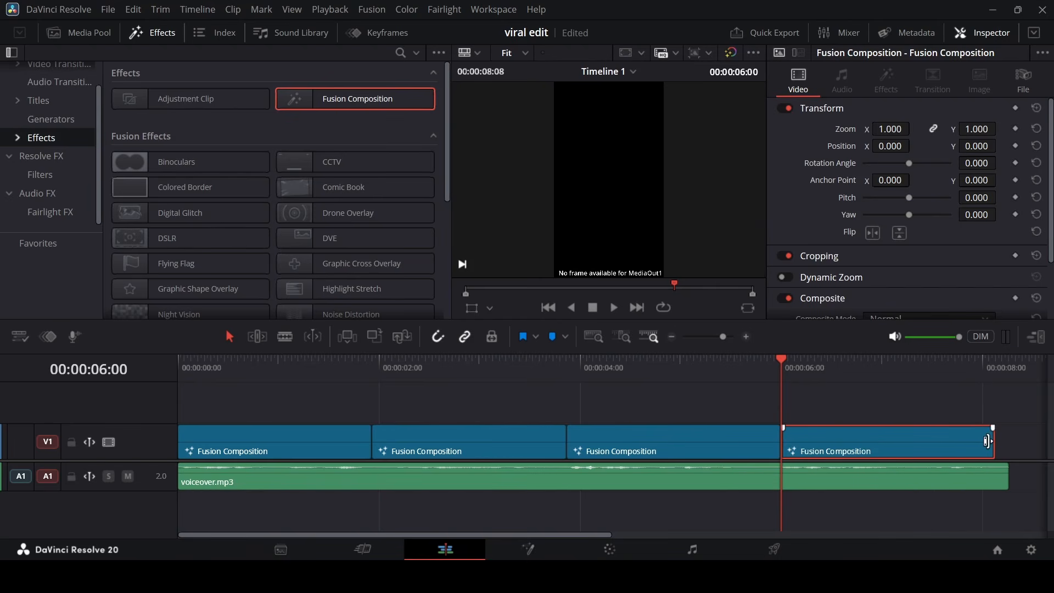
left_click_drag(993, 445, 1008, 445)
key("Home")
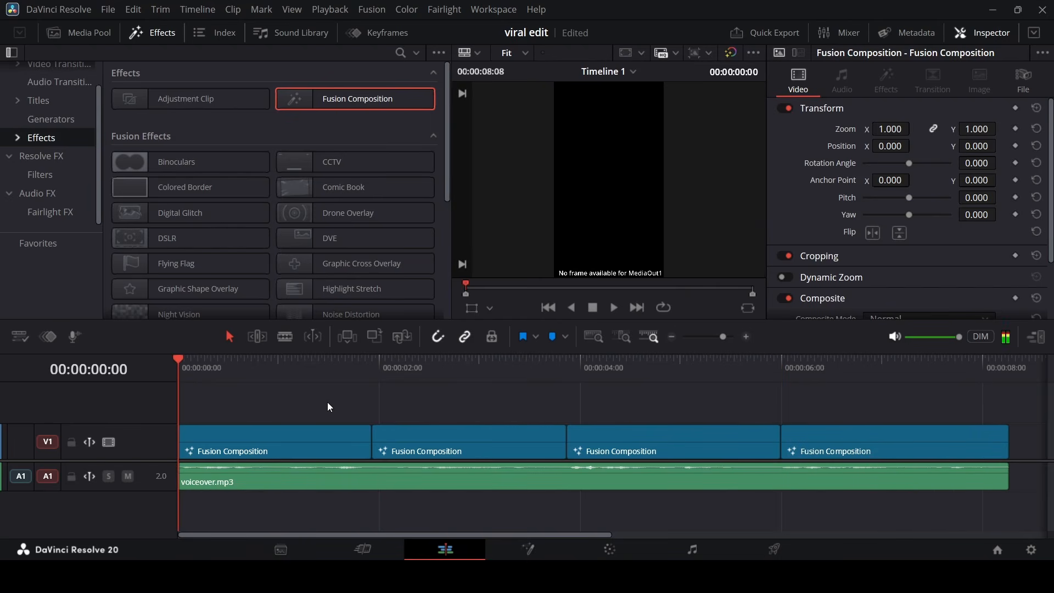
Save the project and play the timeline through from the start to check the cuts
key("ctrl+s")
key("space")
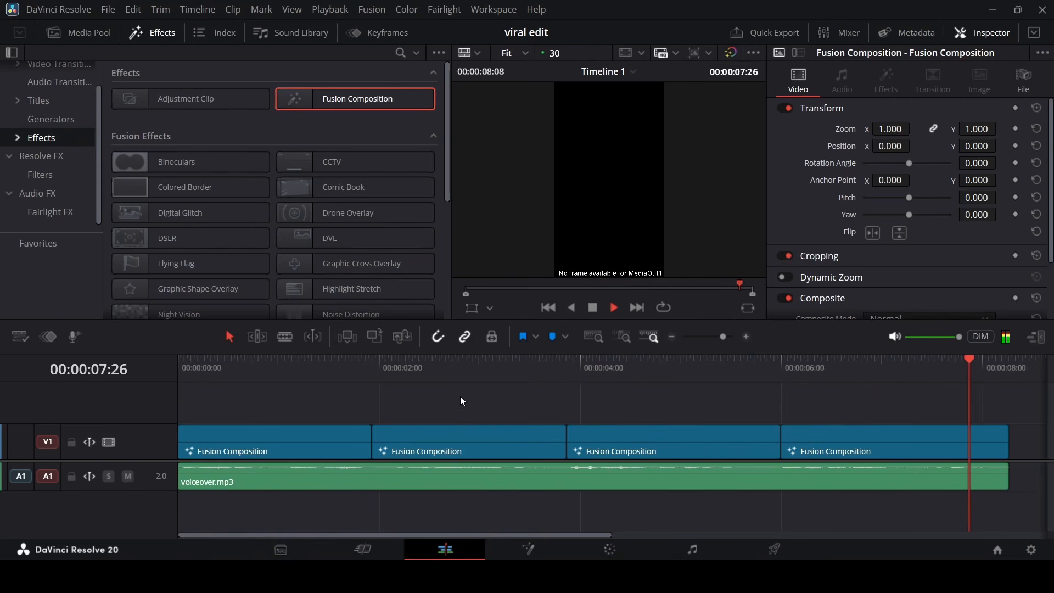
Open the first Fusion Composition on the Fusion page and connect a new Background node to MediaOut1
right_click(262, 438)
left_click(299, 350)
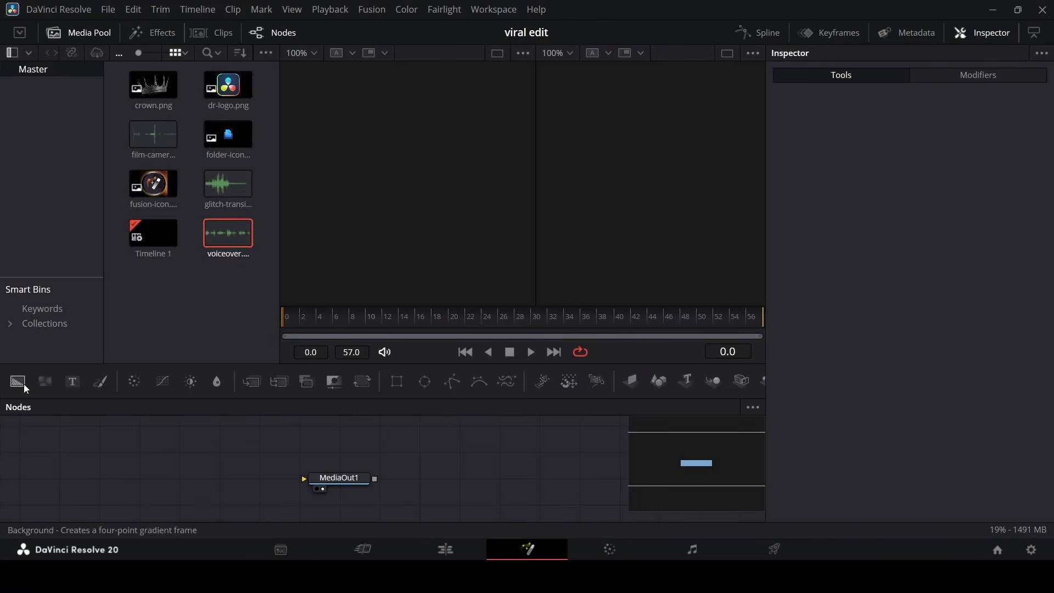
left_click_drag(24, 384, 325, 482)
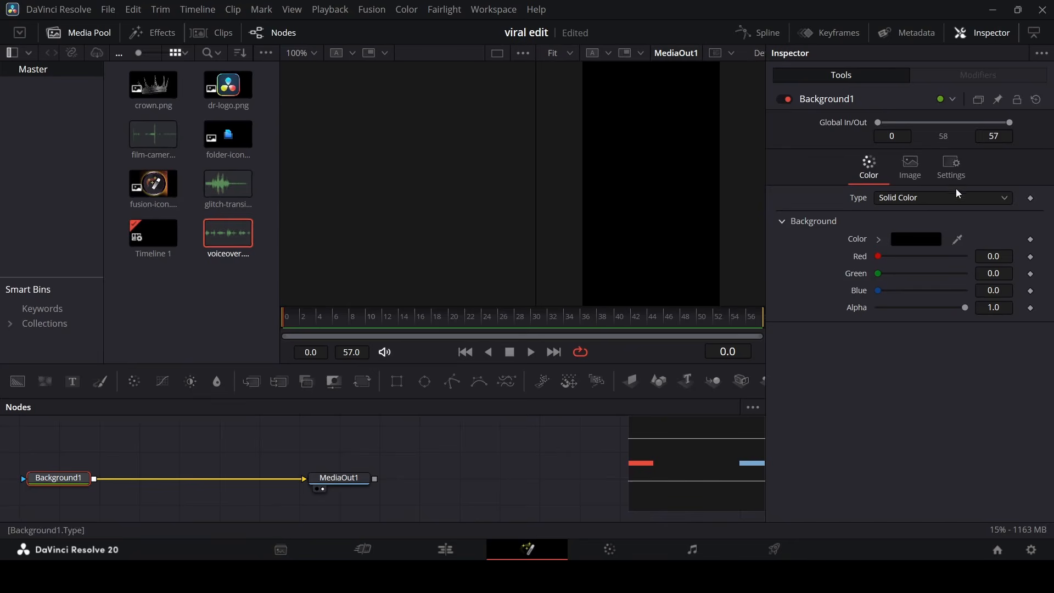
Set the Background node to an off-white solid colour with saturation about 0.024 and value about 0.93
left_click(880, 239)
left_click(878, 256)
left_click_drag(878, 256, 877, 257)
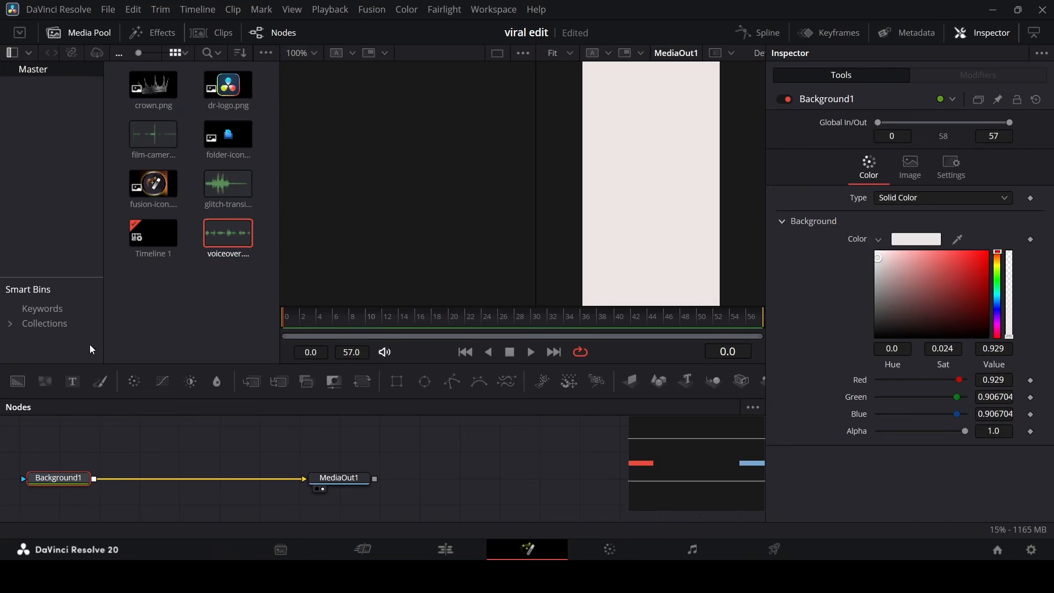
Add a text node merged over the background and enter the text FUSION
left_click_drag(77, 383, 94, 498)
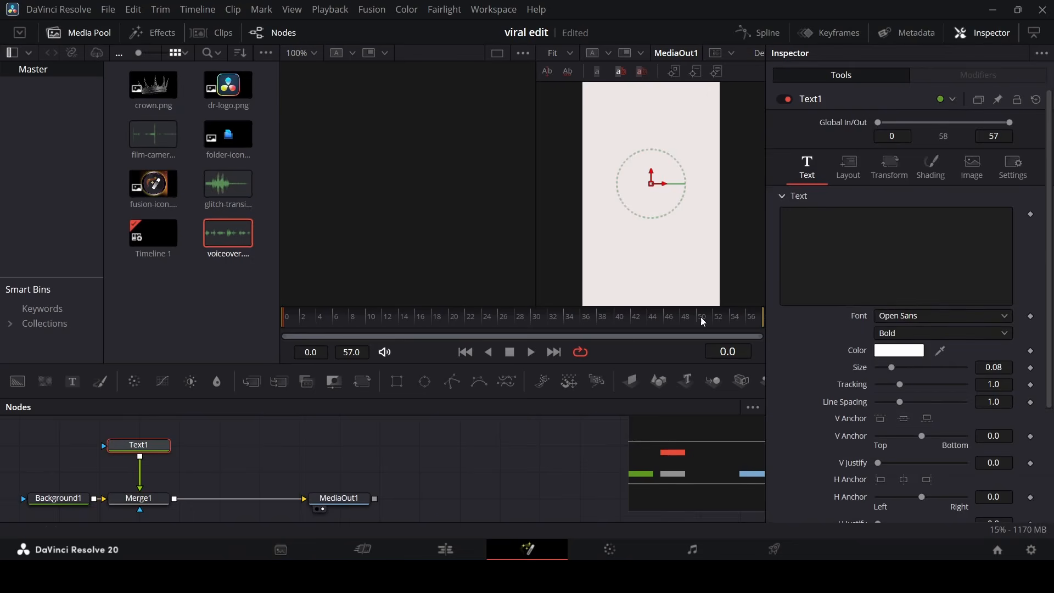
left_click(788, 276)
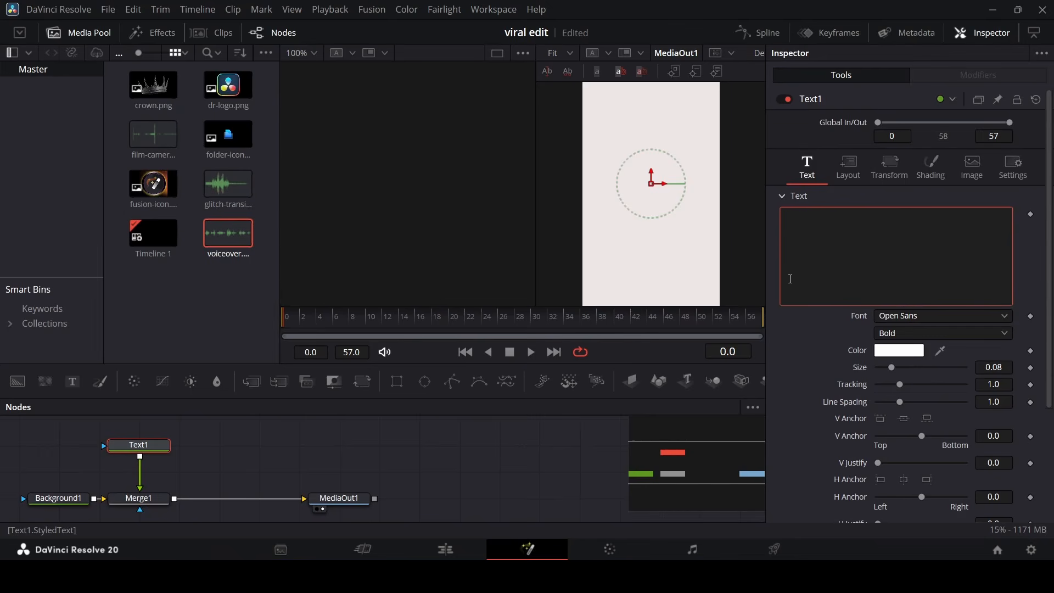
type("FUSION")
Enable the text's second shading element, Red Outline, with thickness 0.1 and Outside Only turned on
left_click(933, 175)
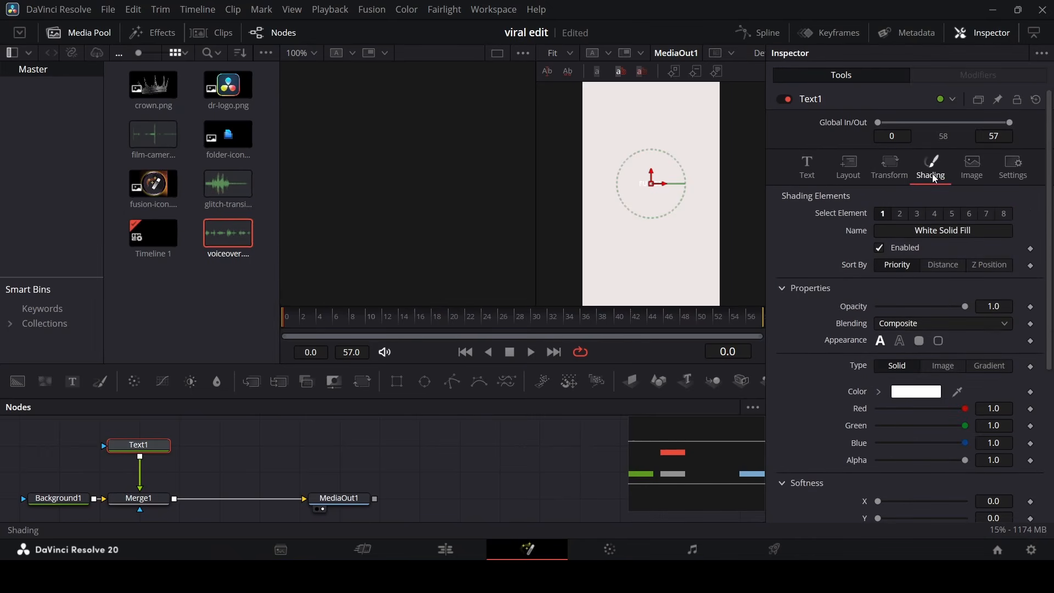
left_click(901, 214)
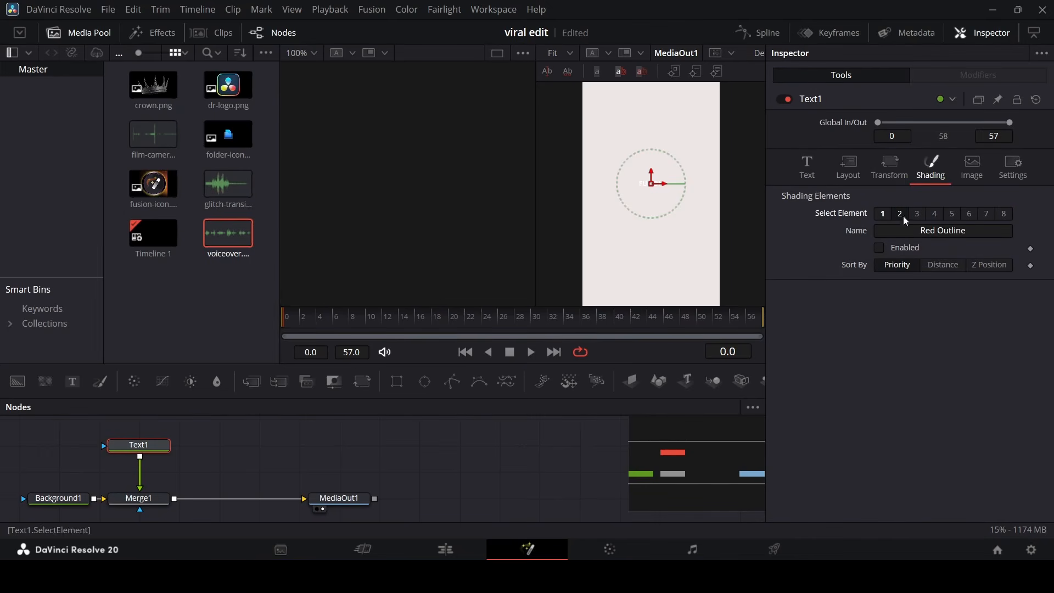
left_click(897, 248)
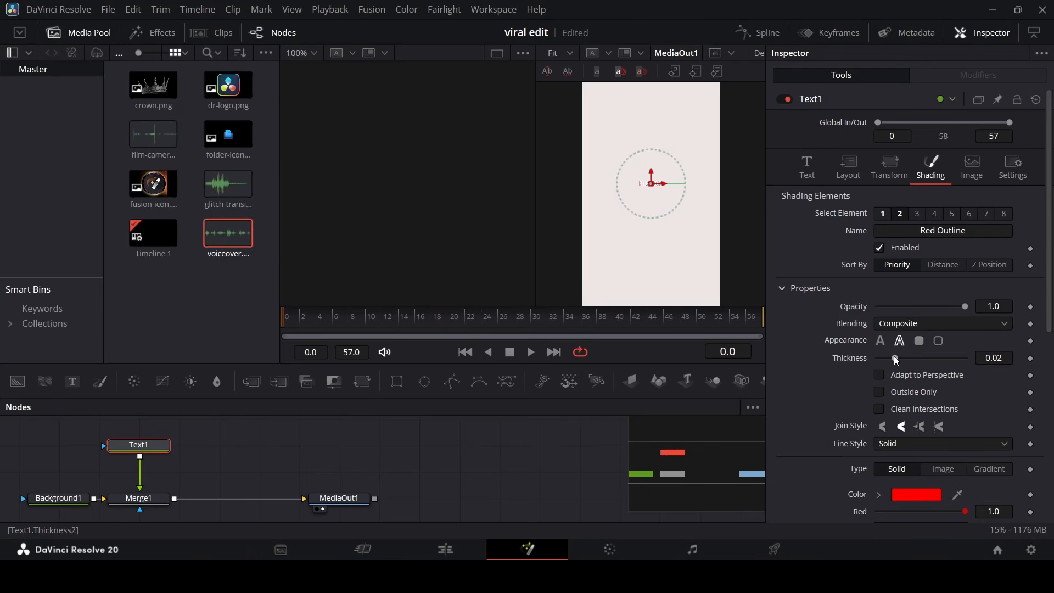
left_click_drag(897, 359, 966, 358)
left_click(915, 392)
scroll(914, 357, "down", 6)
scroll(918, 324, "up", 6)
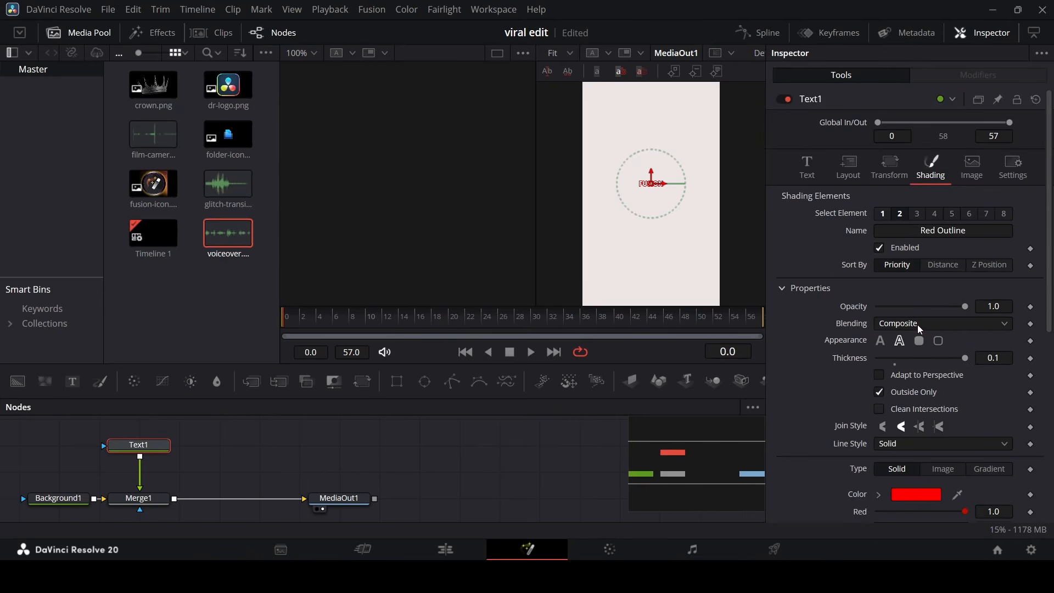
Enlarge the FUSION text to a size of about 0.3 and change its outline colour to black
left_click(815, 179)
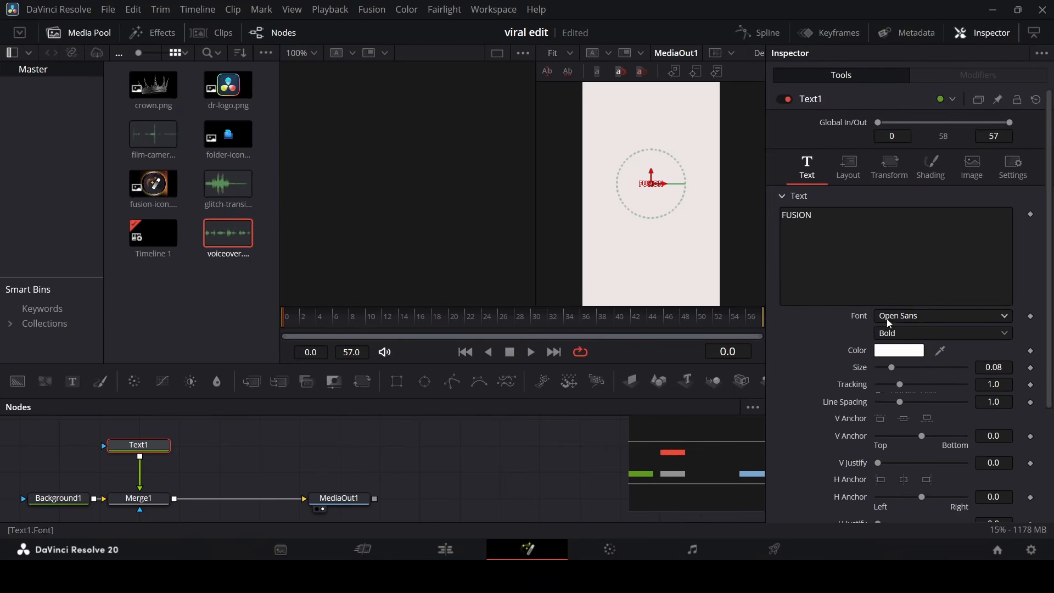
left_click_drag(891, 367, 931, 368)
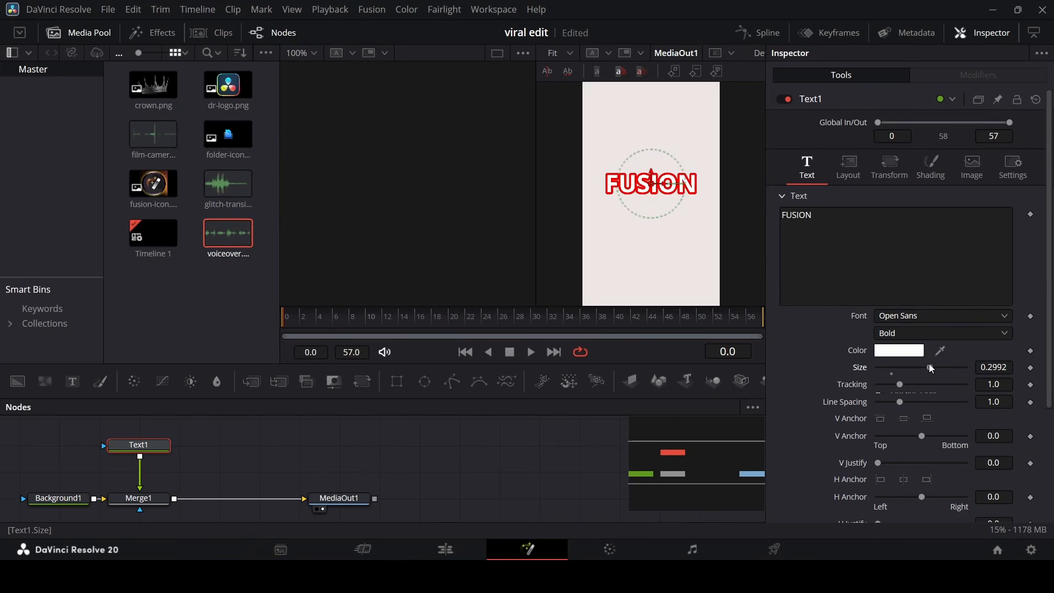
left_click(929, 168)
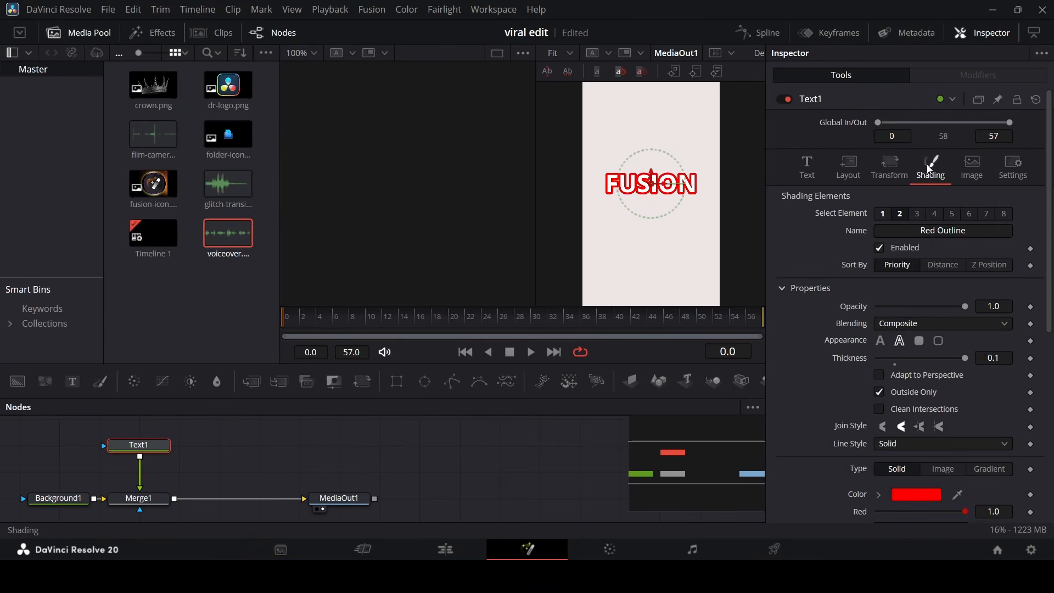
scroll(885, 440, "down", 2)
left_click(879, 412)
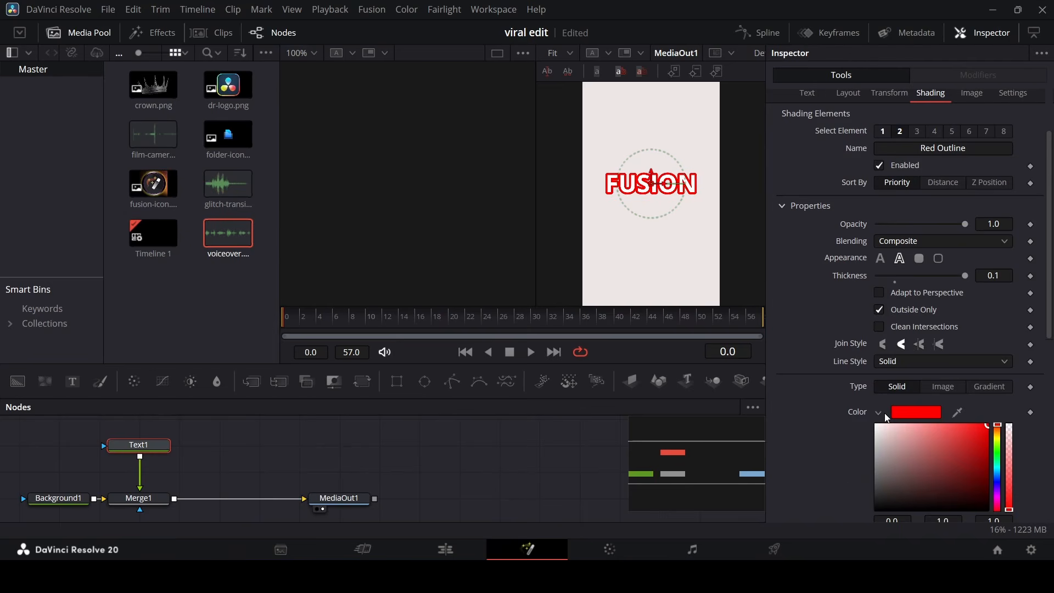
left_click_drag(885, 461, 843, 538)
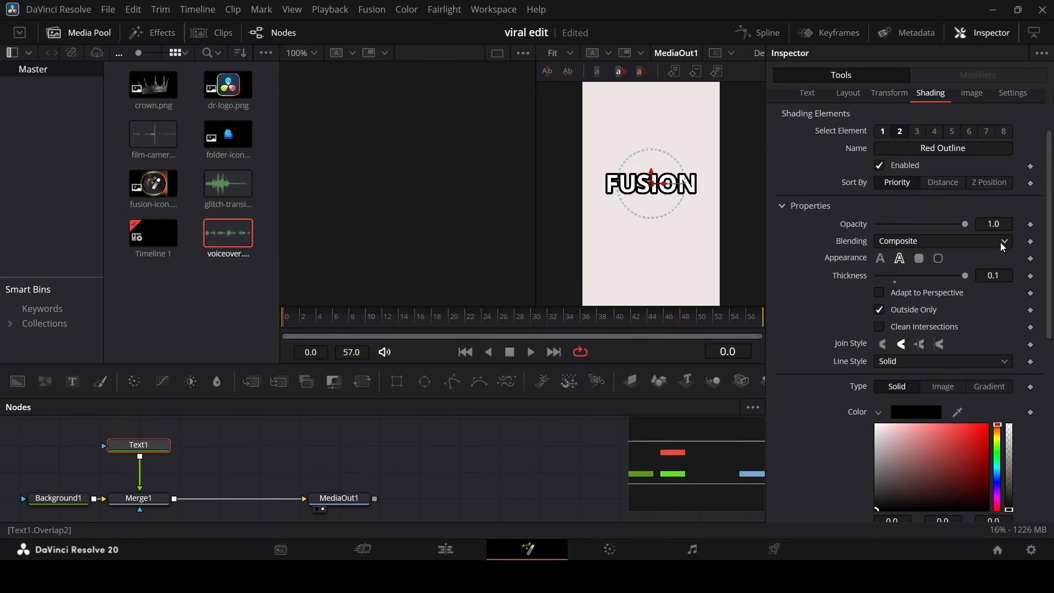
Thin the text's black outline to a thickness of 0.01
left_click(996, 276)
type("0.05")
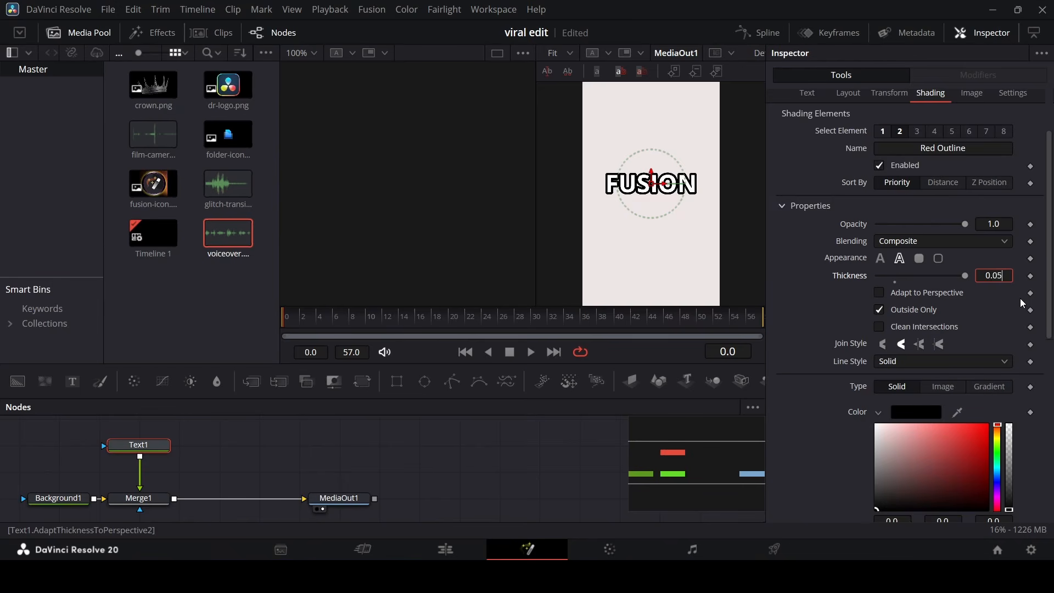
key("Tab")
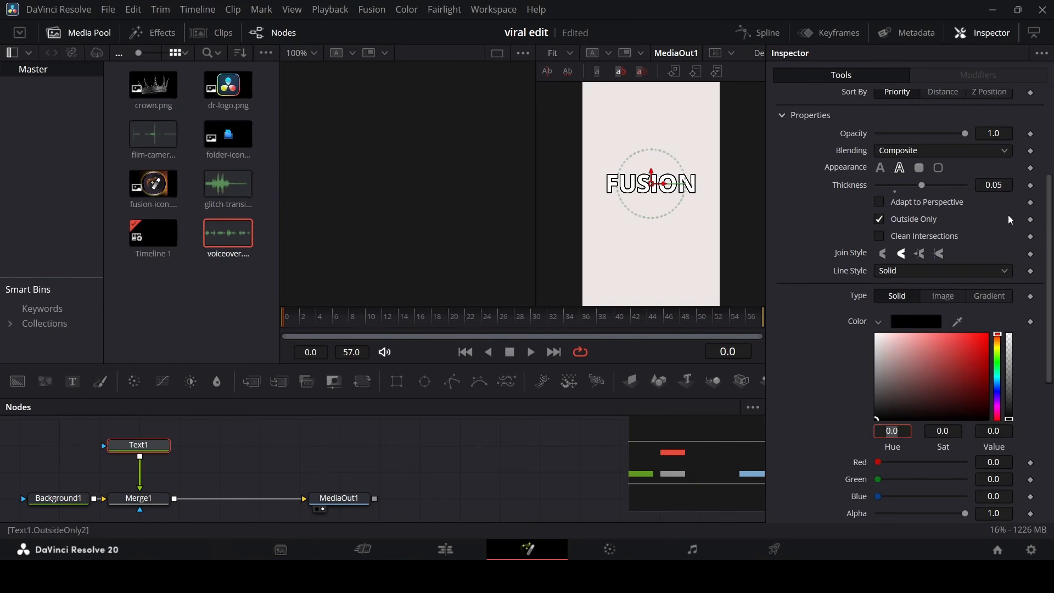
left_click(1008, 185)
type("0.01")
key("Tab")
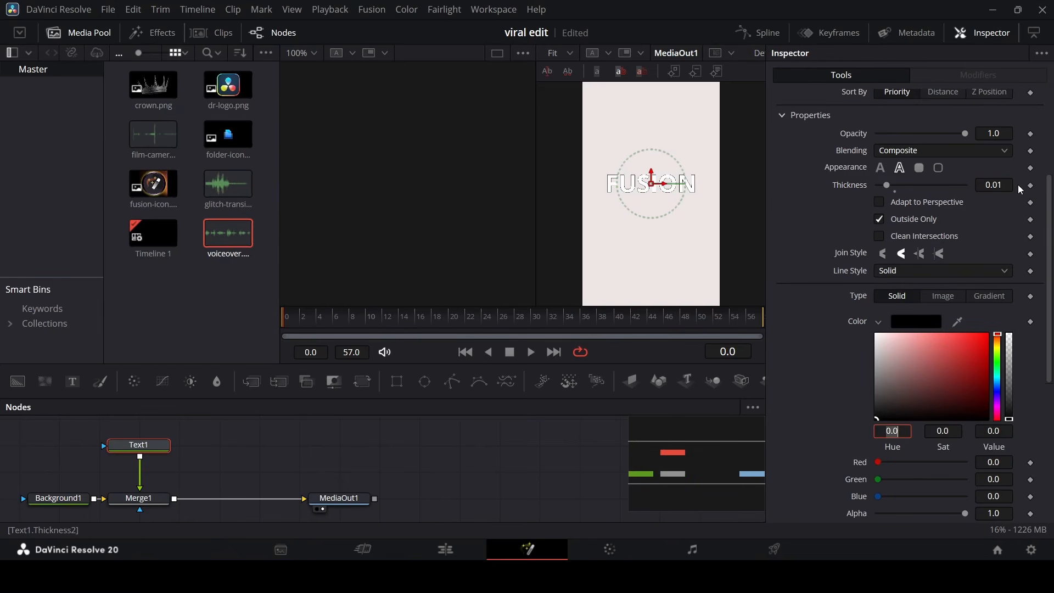
Set the opacity of the text's White Solid Fill shading element to 0
scroll(978, 201, "up", 5)
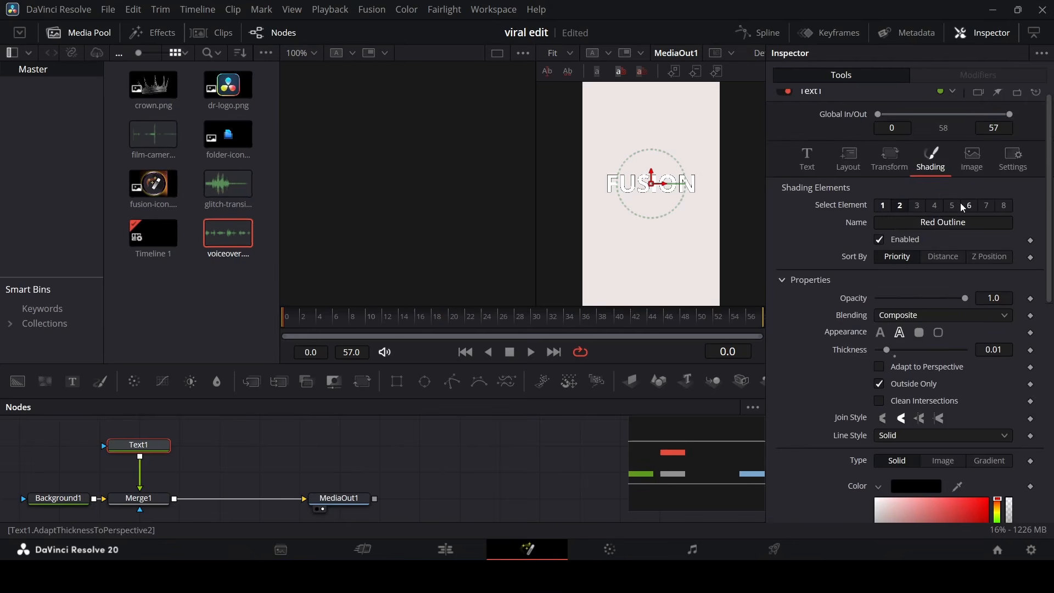
left_click(884, 215)
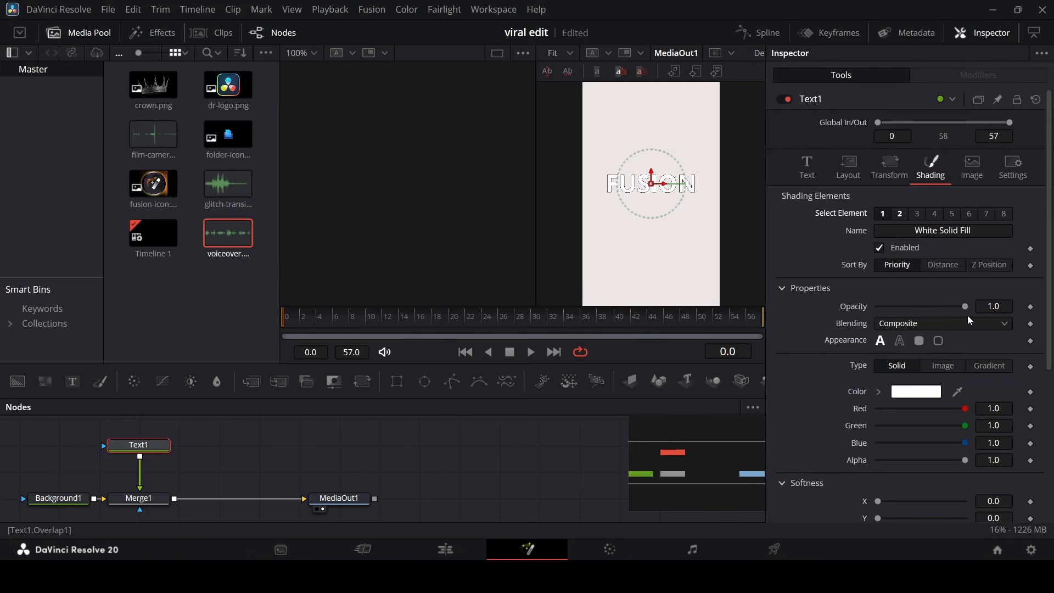
left_click_drag(965, 307, 827, 314)
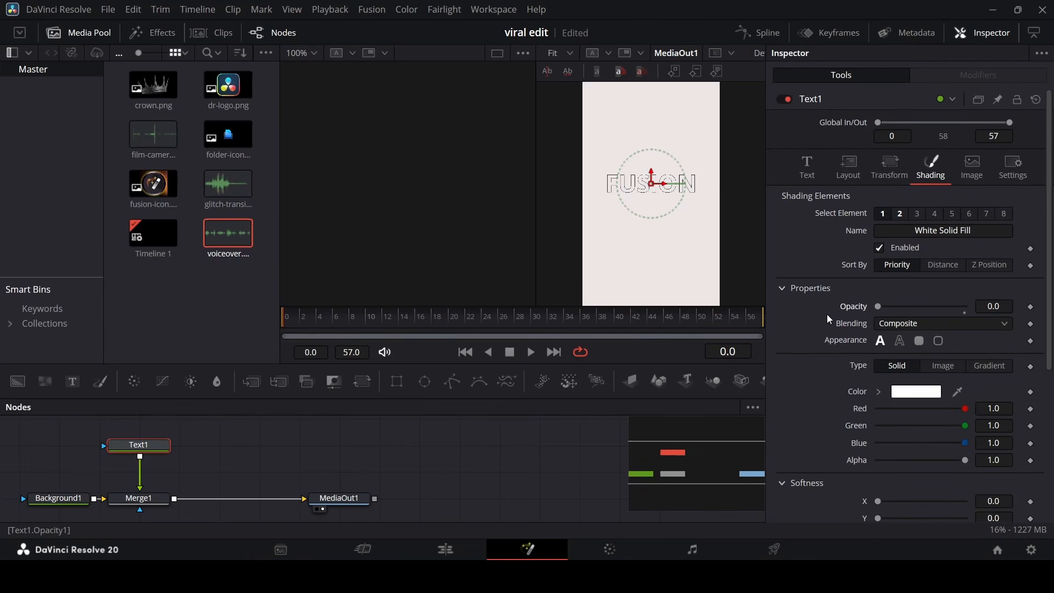
Change the FUSION text's font to Montserrat in the Black style
left_click(810, 169)
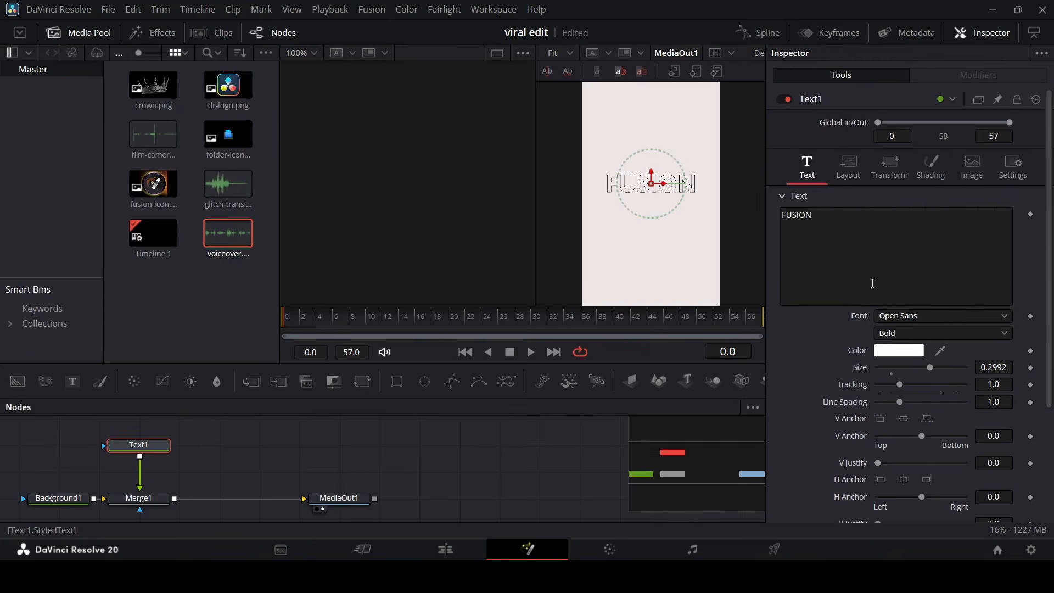
left_click(917, 315)
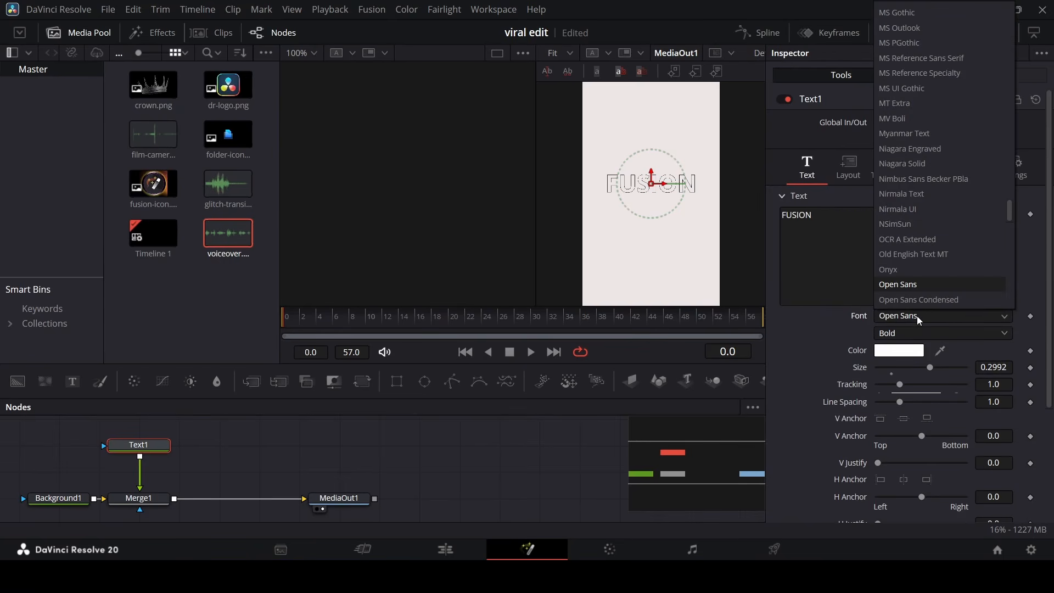
type("mon")
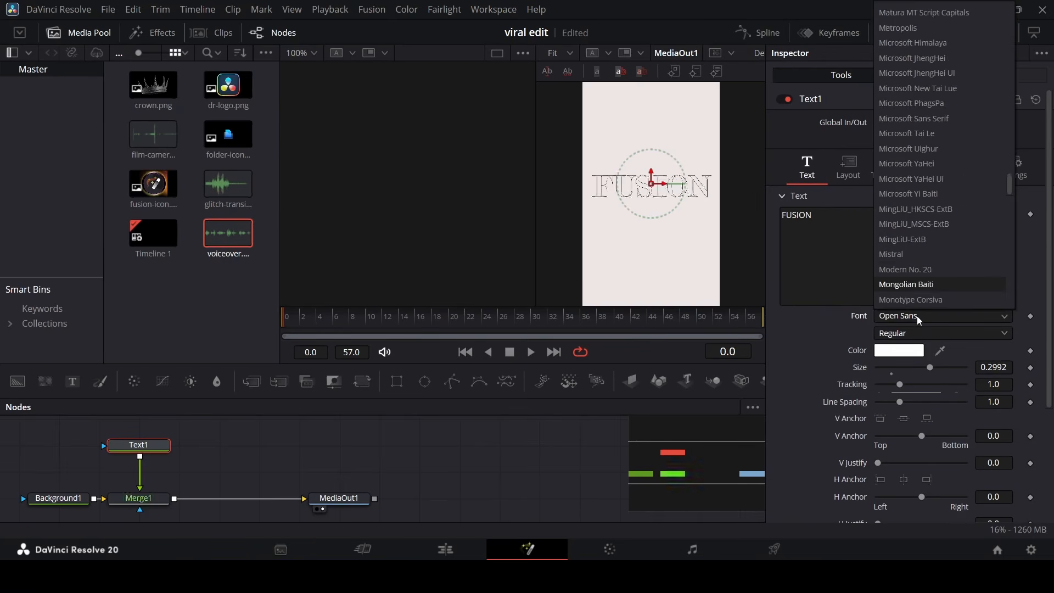
type("t")
key("Return")
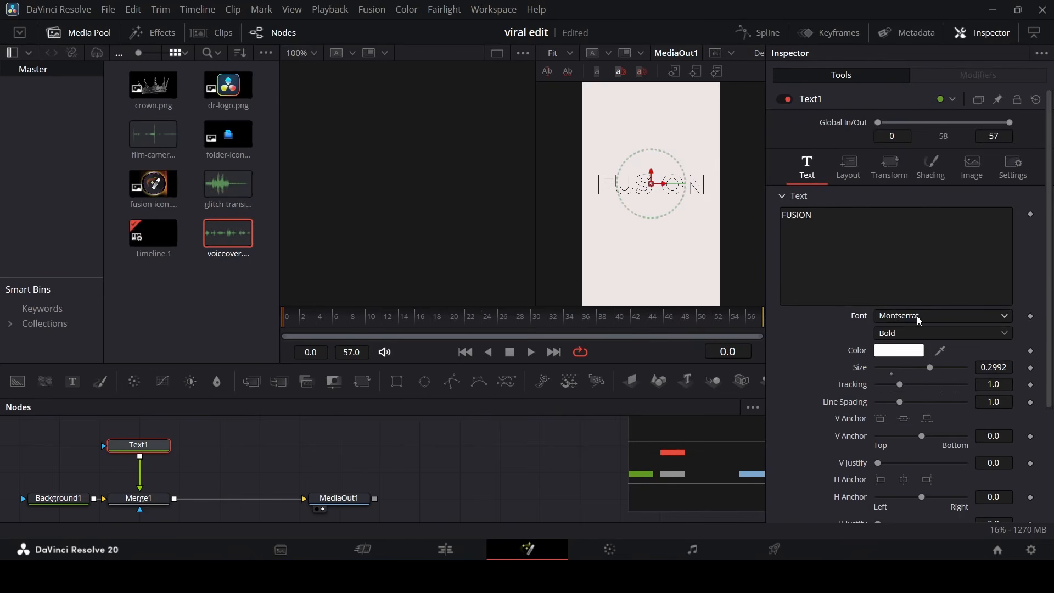
left_click(925, 335)
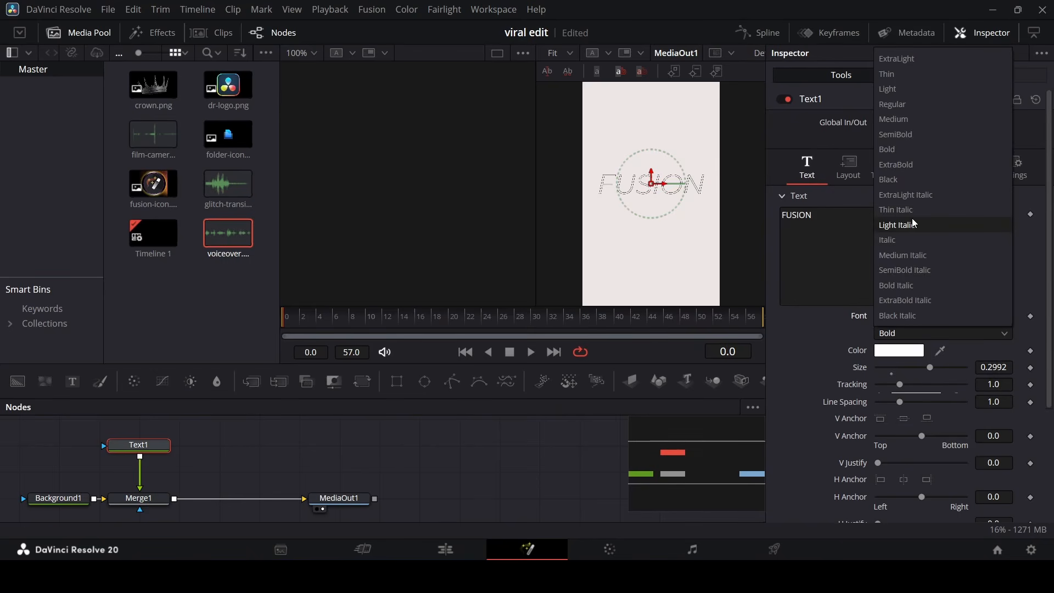
left_click(911, 178)
left_click(571, 480)
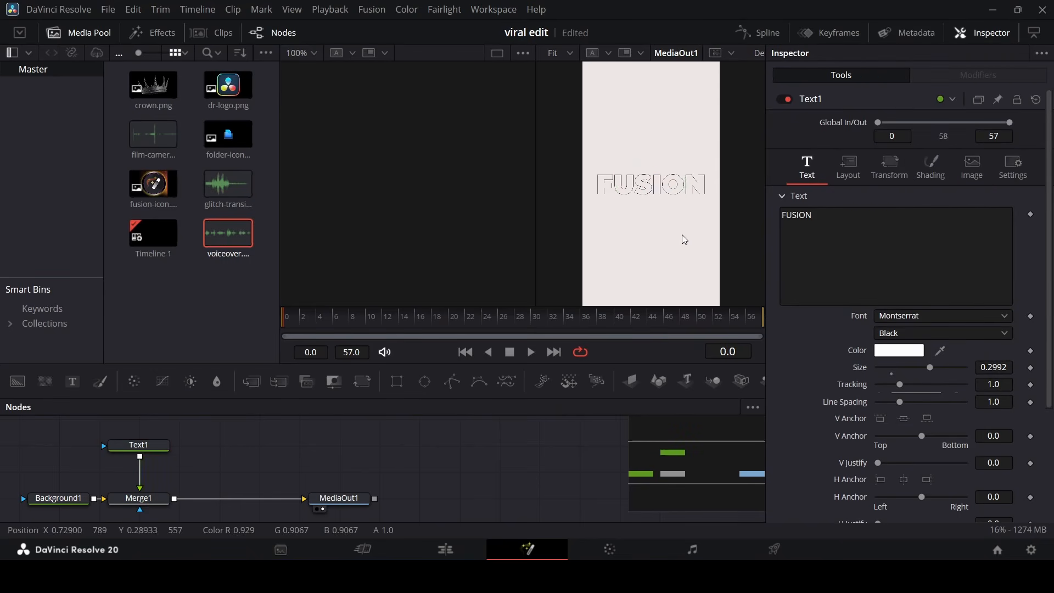
Insert a Duplicate node between Text1 and Merge1 and offset the copy just below the original, at Center Y about 0.4
scroll(643, 198, "up", 1)
scroll(641, 198, "up", 1)
scroll(641, 197, "down", 3)
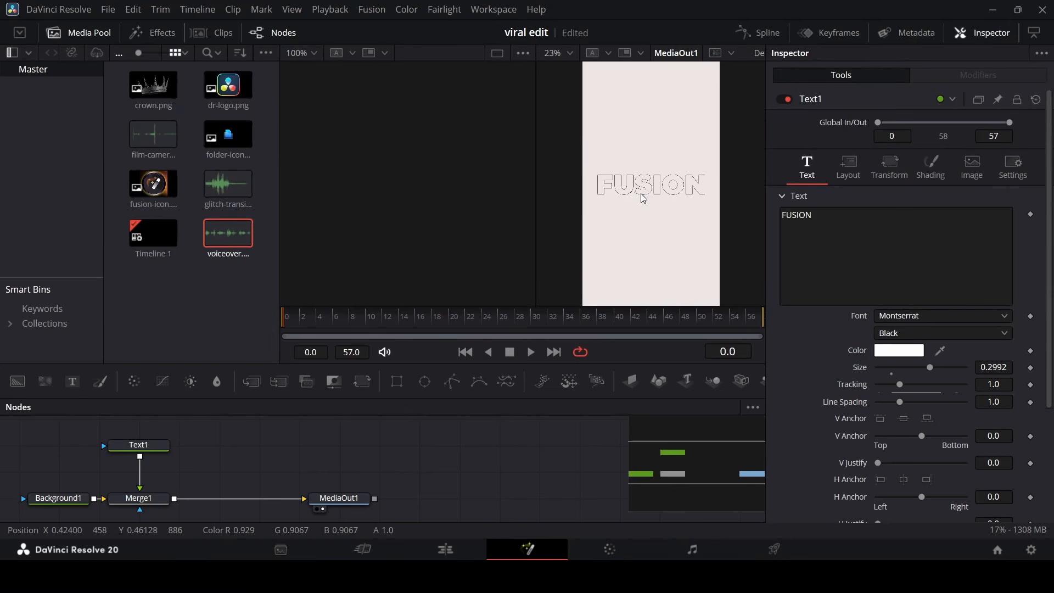
scroll(653, 199, "down", 1)
left_click(168, 449)
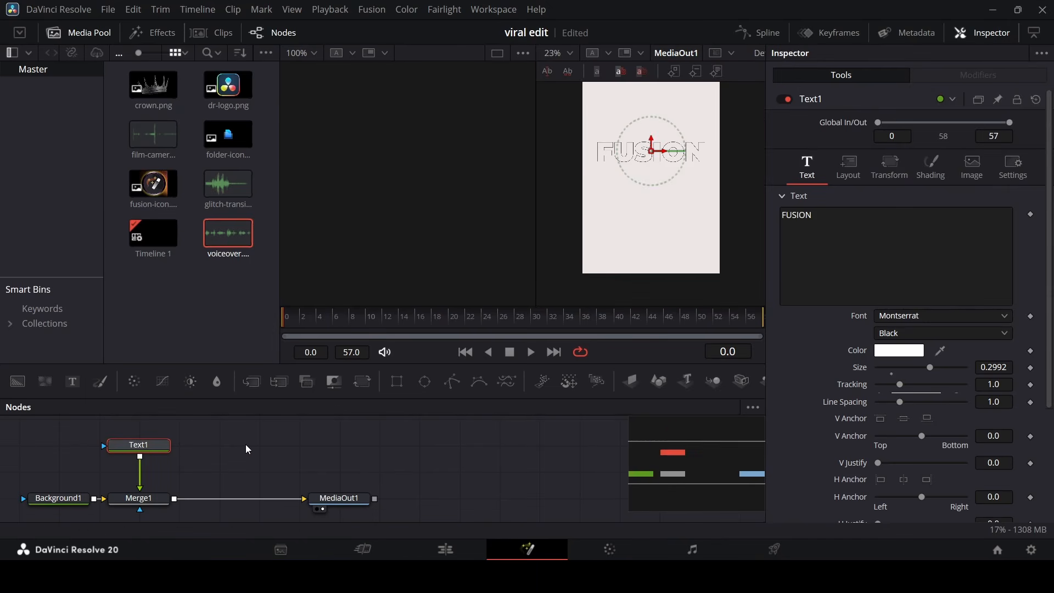
key("shift+space")
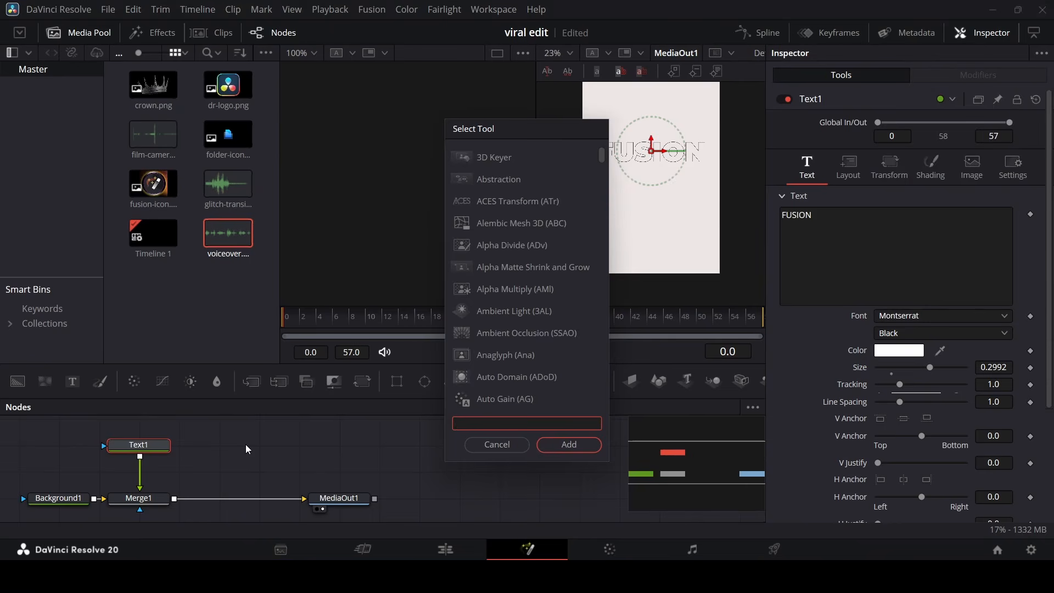
type("dup")
key("Return")
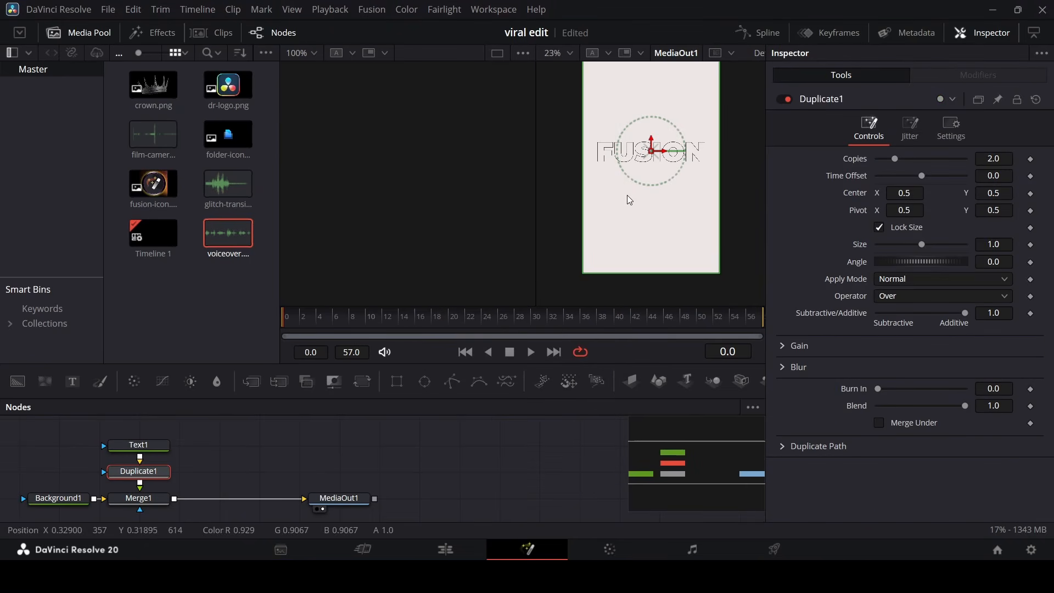
left_click_drag(652, 146, 653, 171)
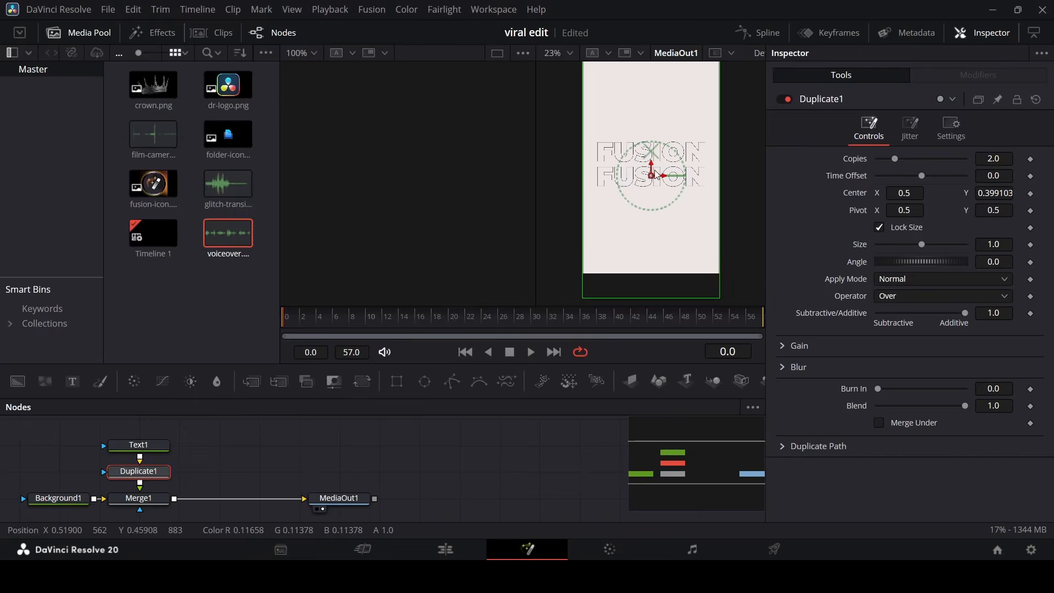
Set the Duplicate node's number of copies to 5
scroll(655, 174, "up", 3)
scroll(654, 173, "down", 1)
scroll(678, 192, "down", 3)
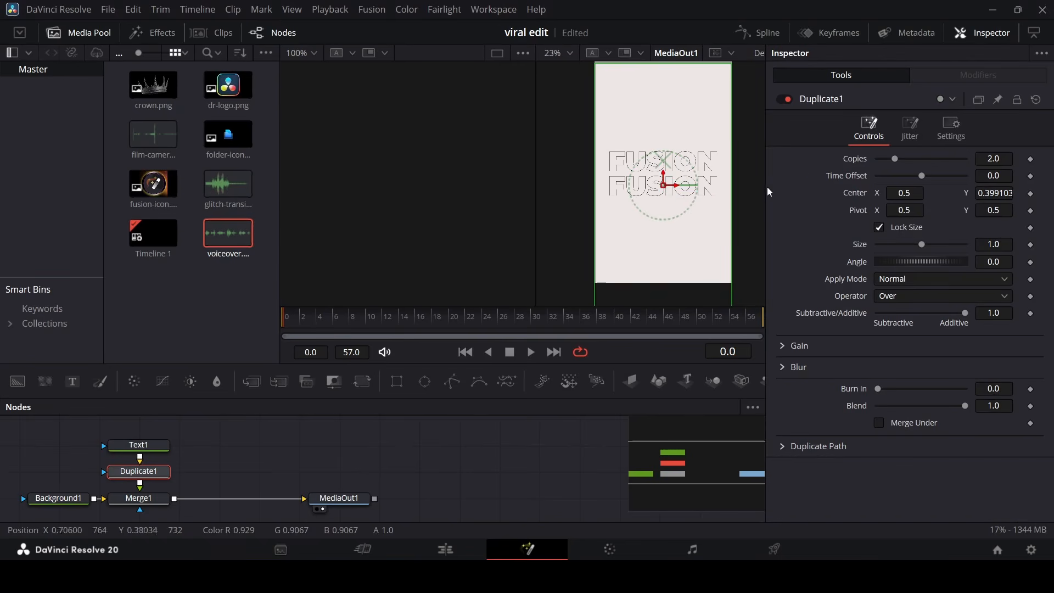
left_click_drag(895, 160, 923, 162)
left_click(993, 159)
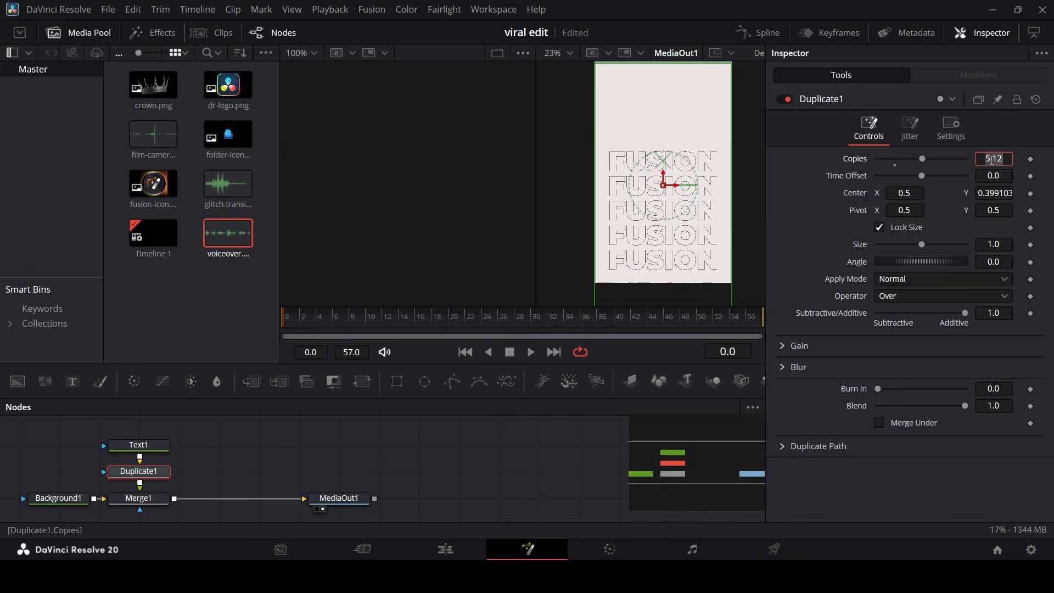
type("5")
key("Tab")
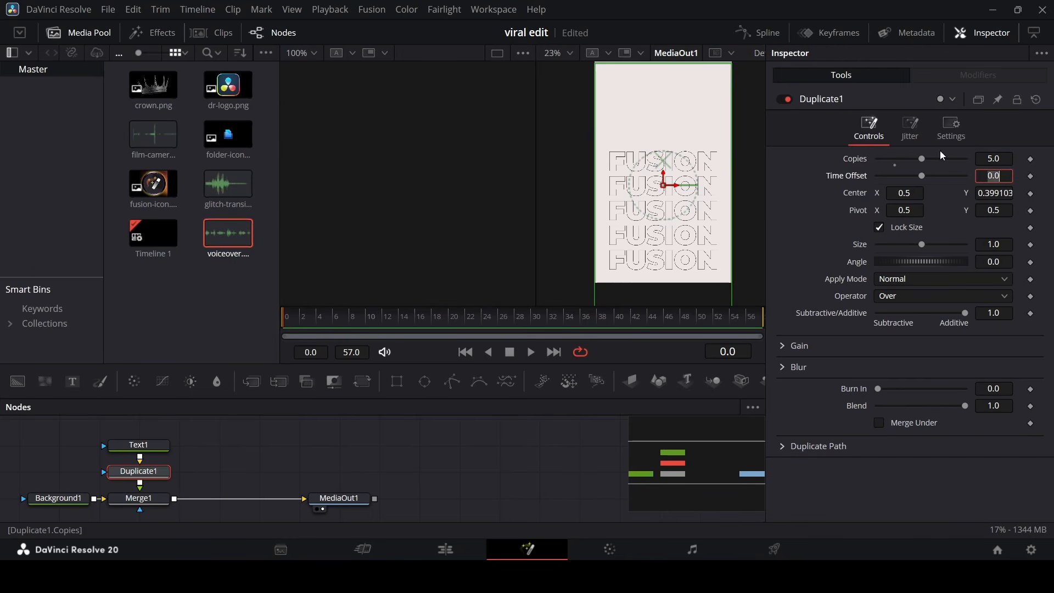
Shift the Text1 node's stacked FUSION text downward so its top line sits just below the middle of the frame
left_click(569, 422)
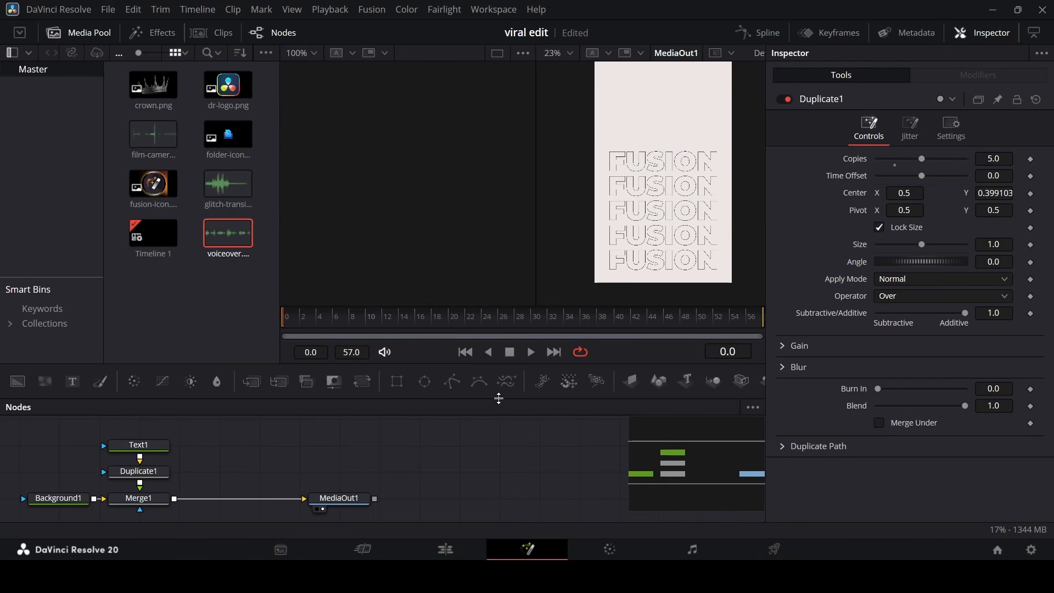
key("space")
left_click(153, 445)
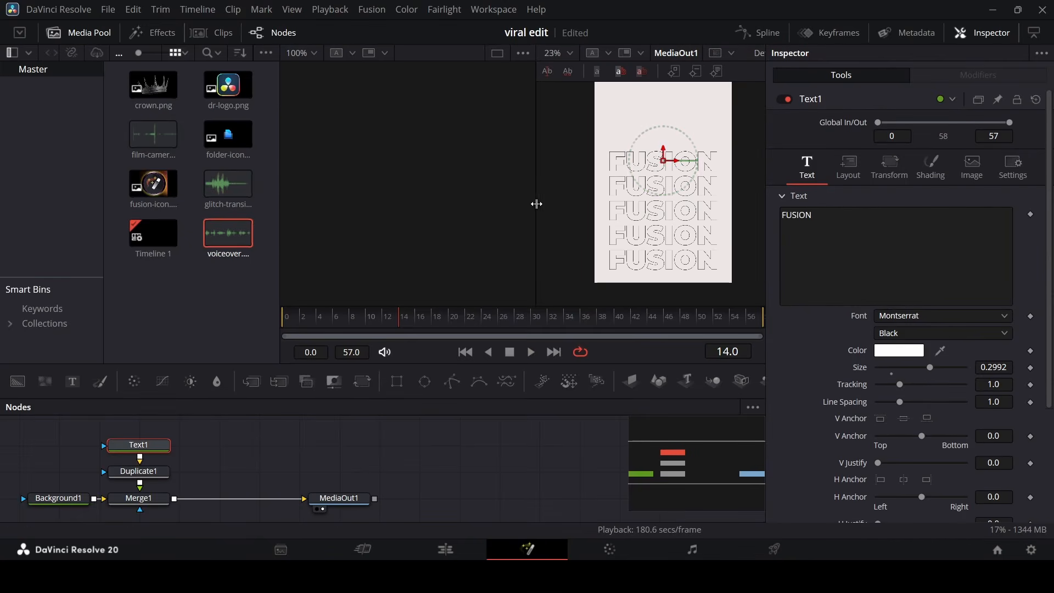
left_click_drag(665, 154, 666, 172)
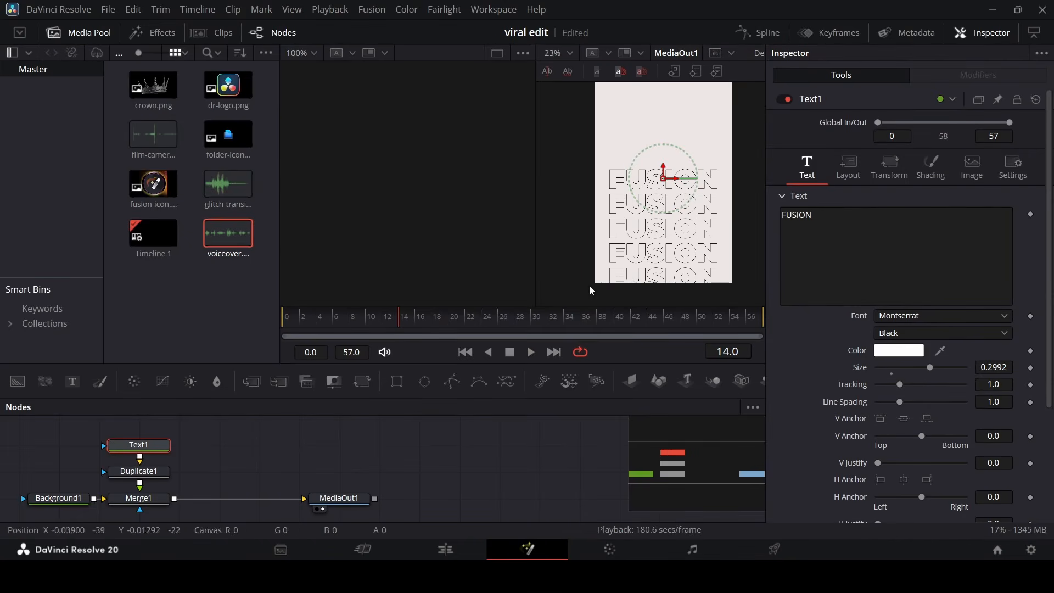
scroll(648, 235, "up", 1)
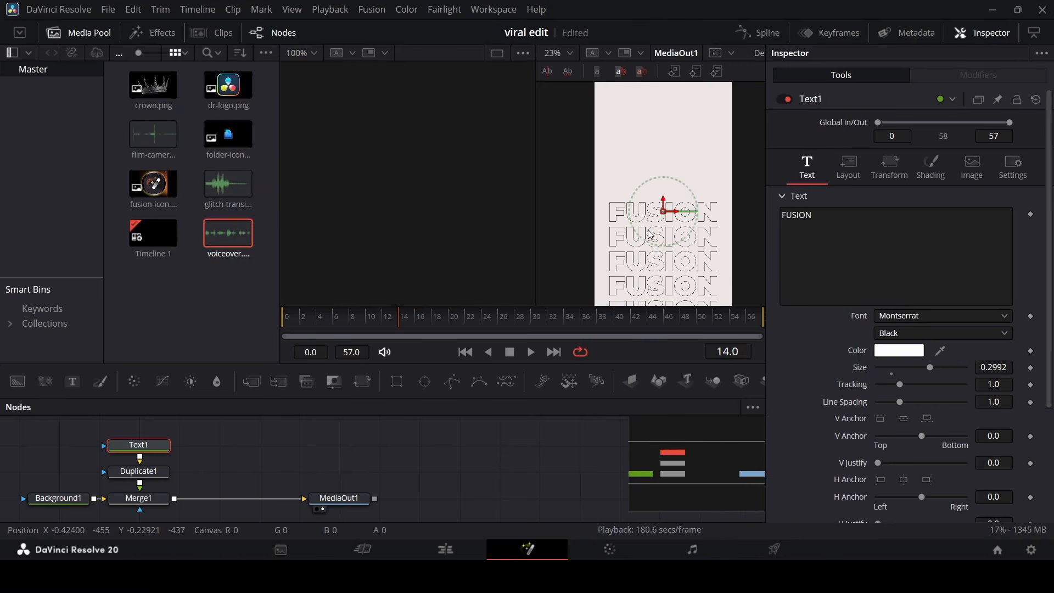
scroll(651, 234, "down", 1)
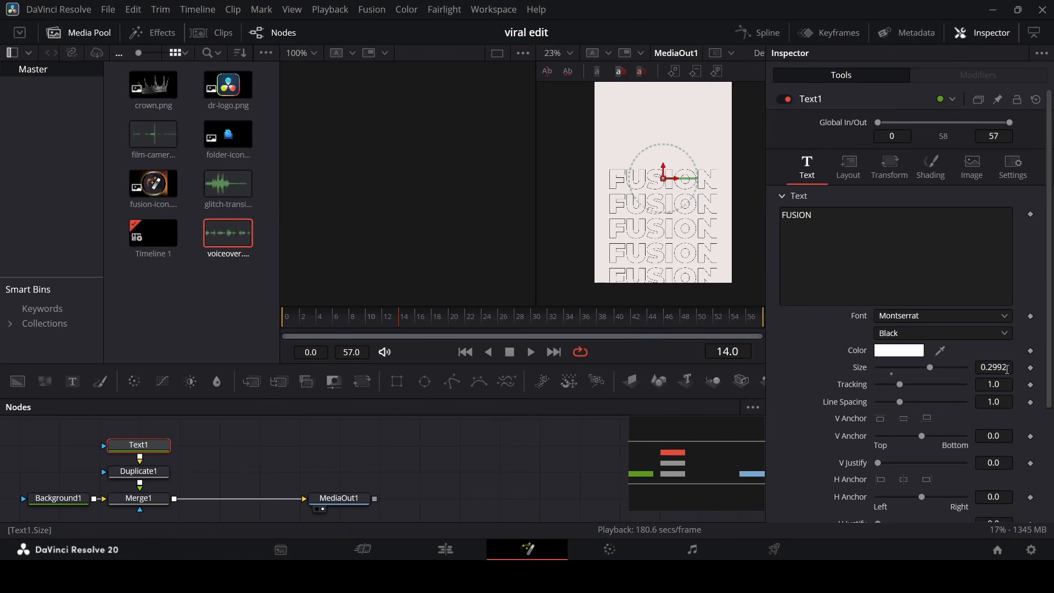
Set the Text1 node's text size to 0.35 and return the playhead to frame 0
mouse_move(1000, 368)
left_mouse_down()
mouse_move(1019, 367)
mouse_move(1002, 372)
left_mouse_up()
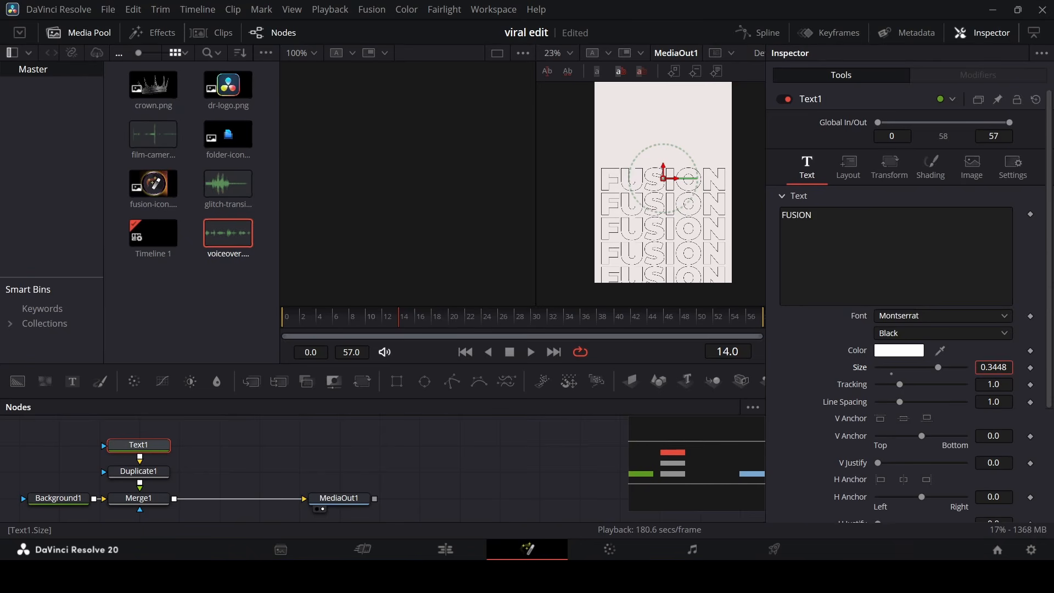
type("0.3")
key("Return")
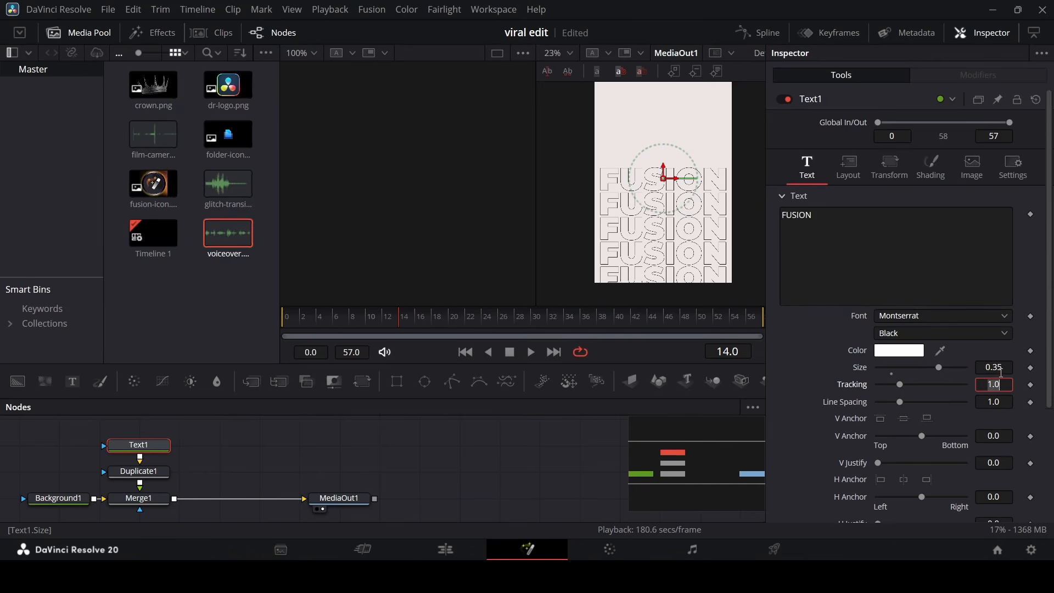
left_click(583, 437)
left_click_drag(359, 326, 262, 328)
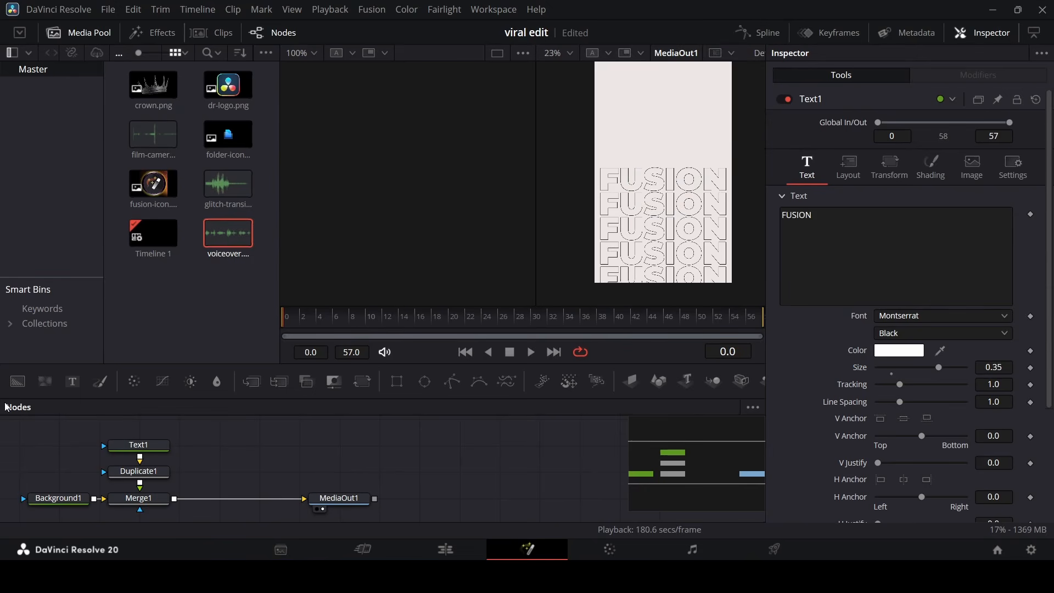
Add a white Background node beside Duplicate1, mask it with a Rectangle, and merge it over Merge1's output
left_click_drag(17, 381, 131, 417)
left_click_drag(215, 454, 219, 470)
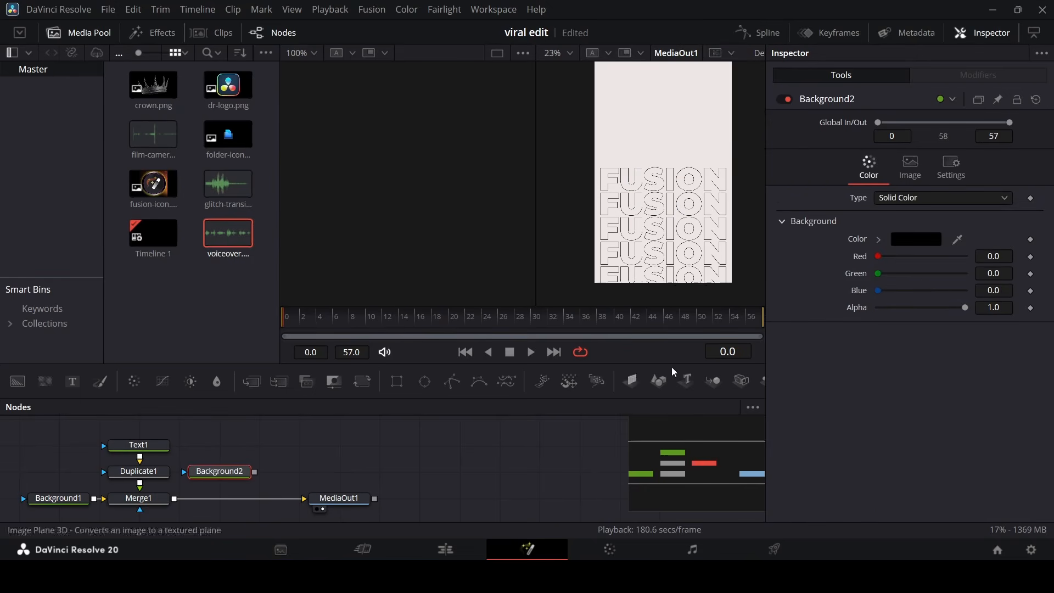
left_click(879, 240)
left_click_drag(880, 255, 856, 245)
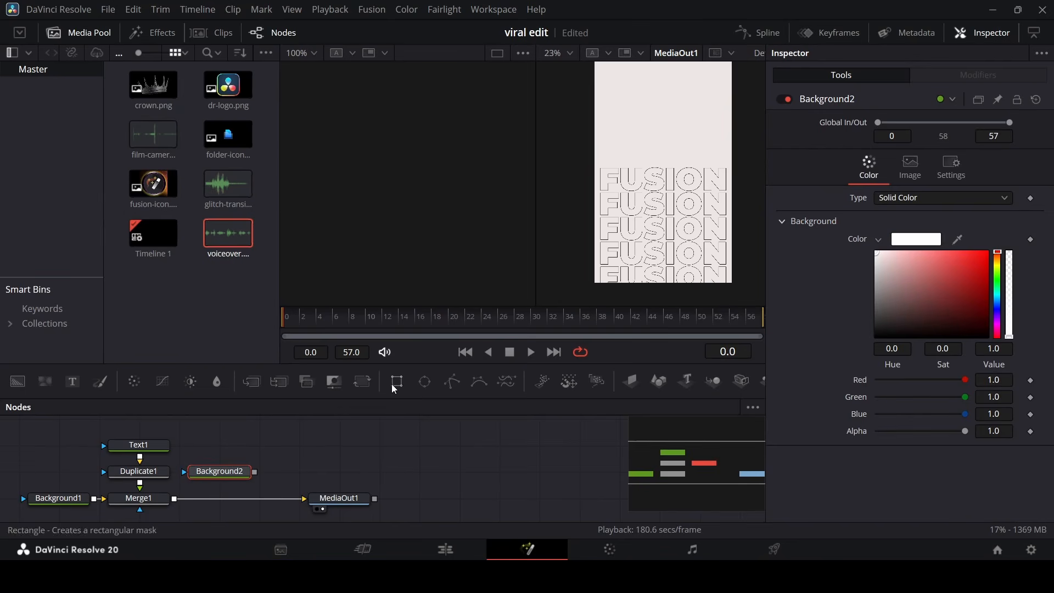
left_click_drag(391, 384, 174, 499)
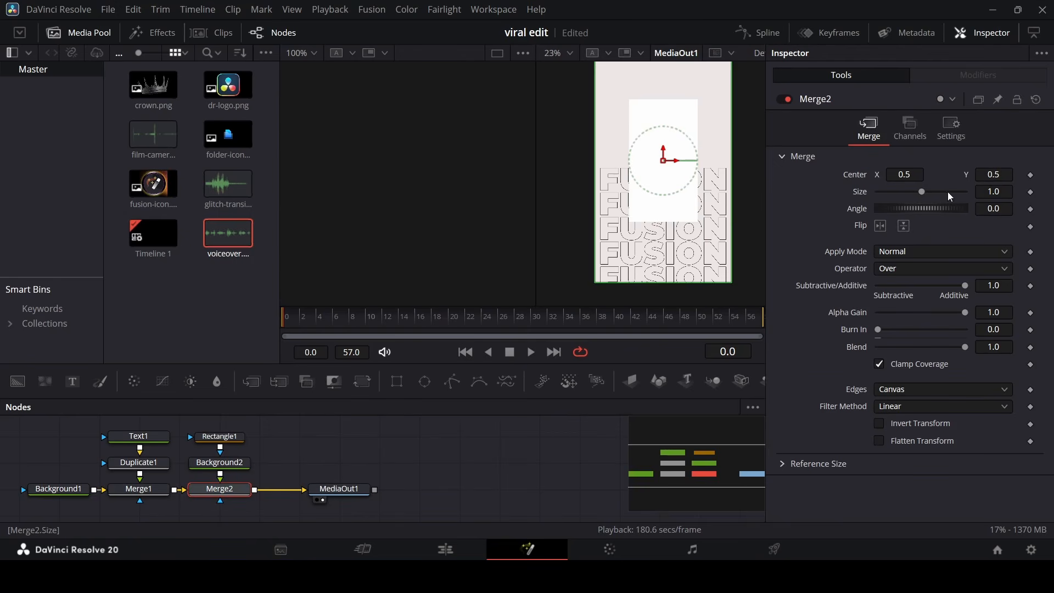
Set the Rectangle1 mask's width to 0.7 and height to 0.3, and round its corners
left_click(211, 444)
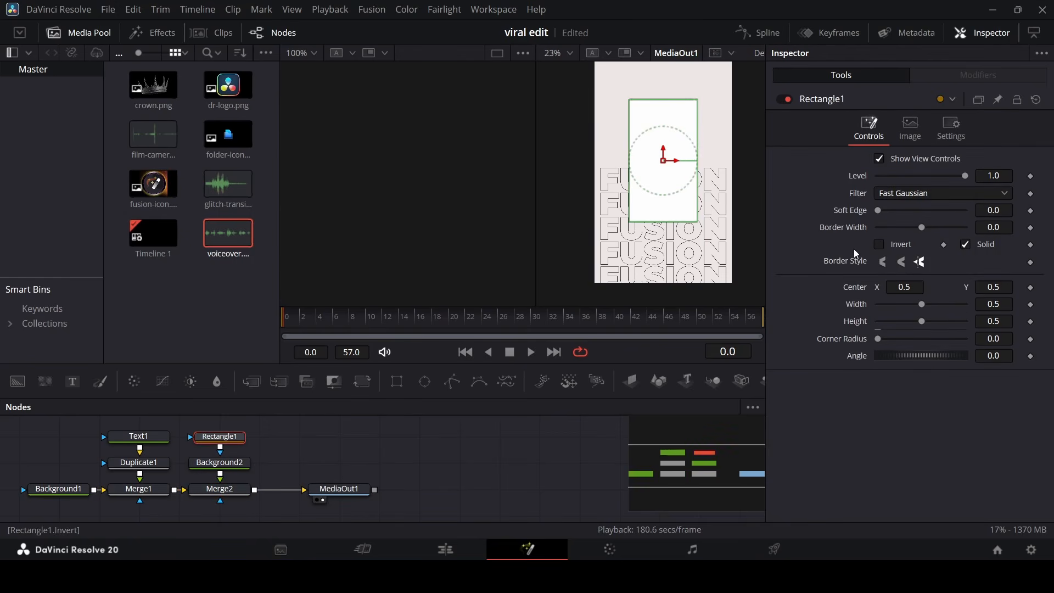
left_click_drag(942, 304, 952, 304)
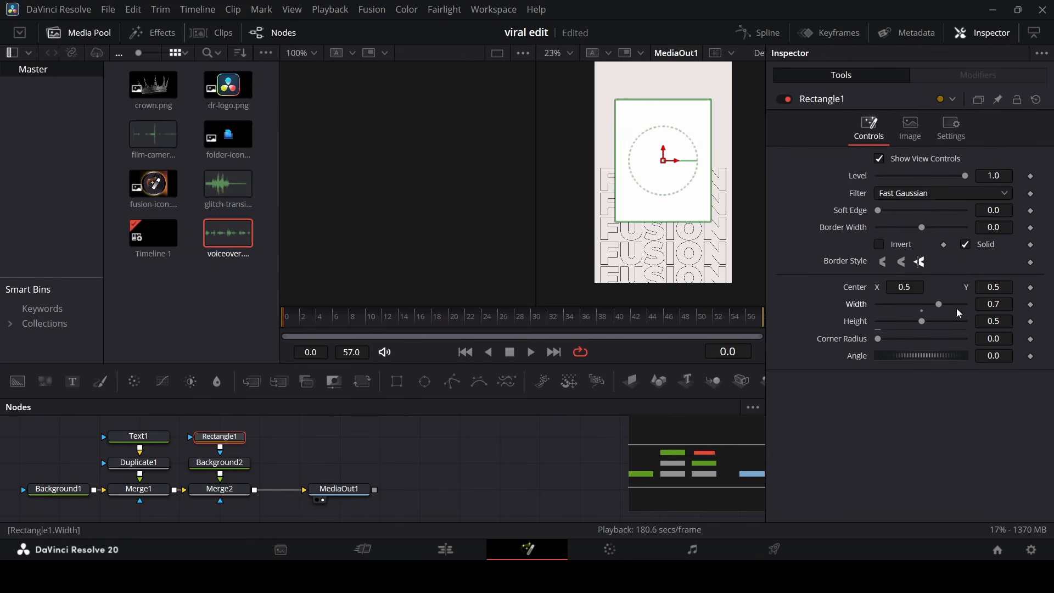
left_click(894, 320)
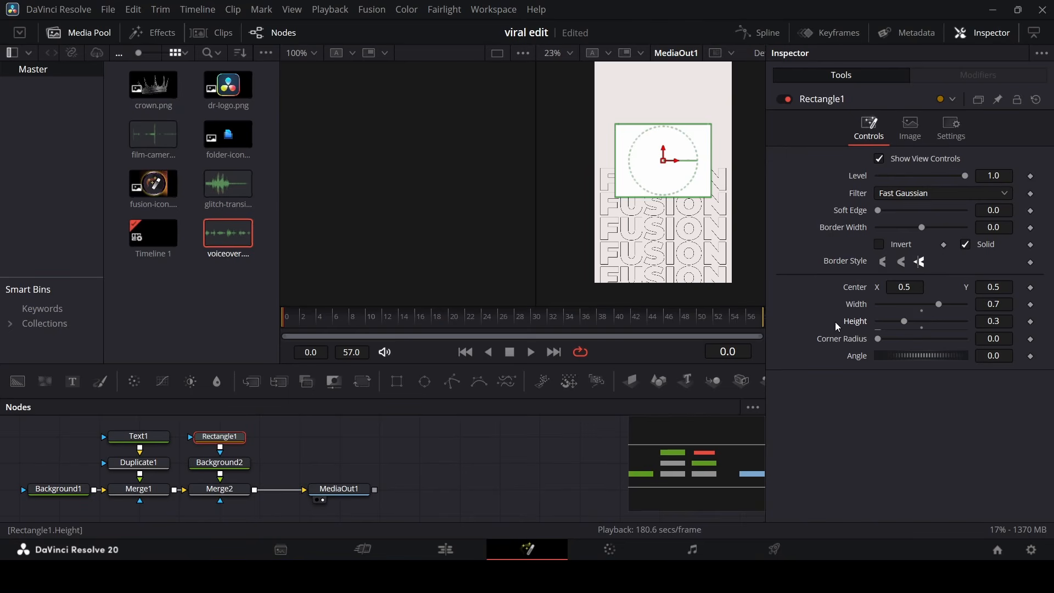
left_click(913, 339)
left_click(552, 423)
Move the Rectangle1 and Background2 nodes up together to make room above Merge2
left_click_drag(269, 468, 233, 434)
left_click(301, 454)
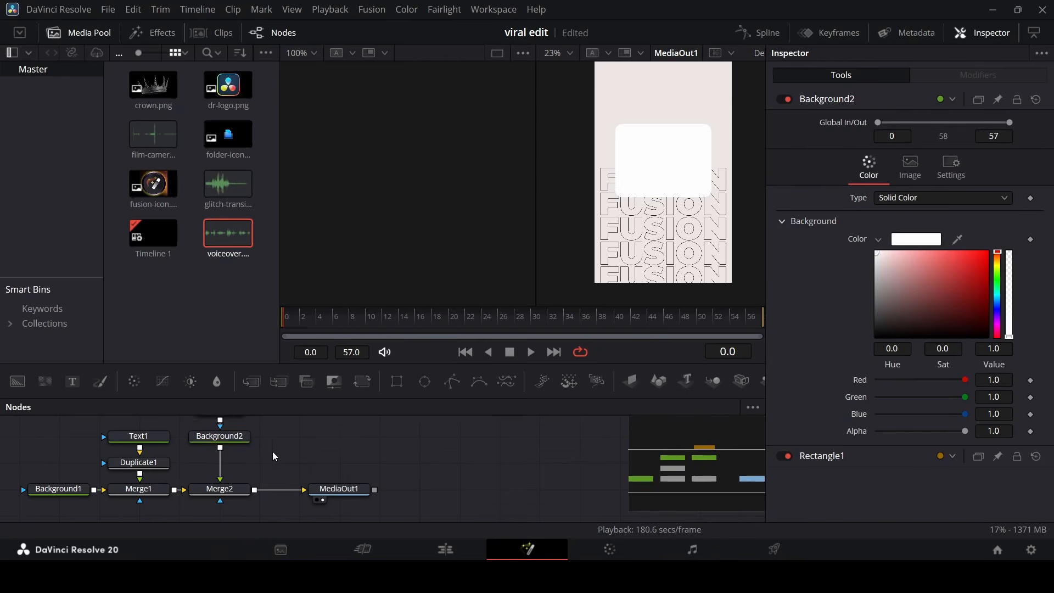
scroll(262, 466, "up", 1)
scroll(259, 467, "down", 1)
Insert a Drop Shadow node between Background2 and Merge2
left_click(233, 441)
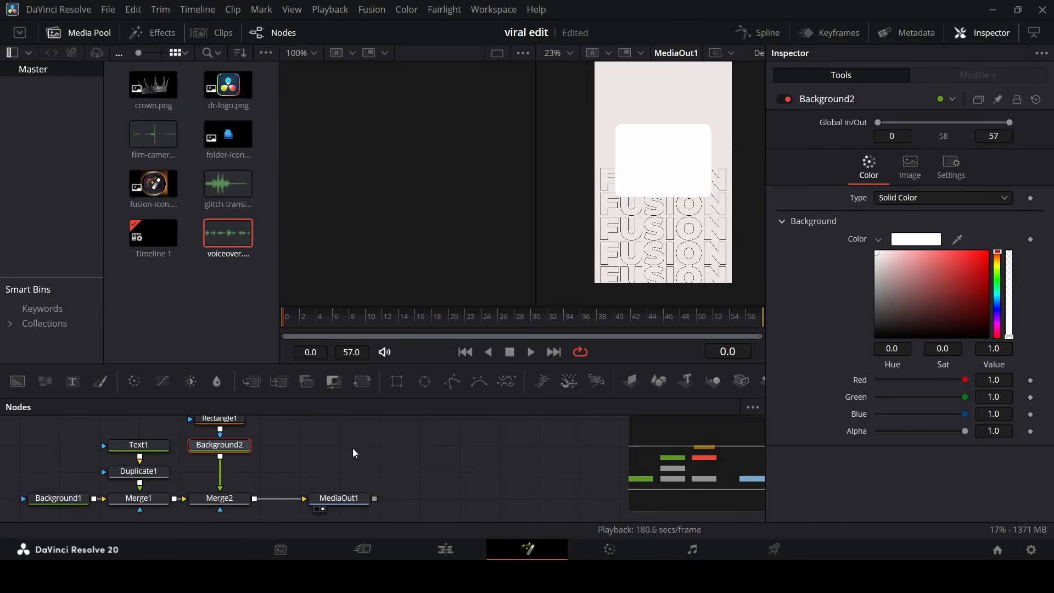
key("shift+space")
type("dup")
key("BackSpace")
key("BackSpace")
key("BackSpace")
type("shadow")
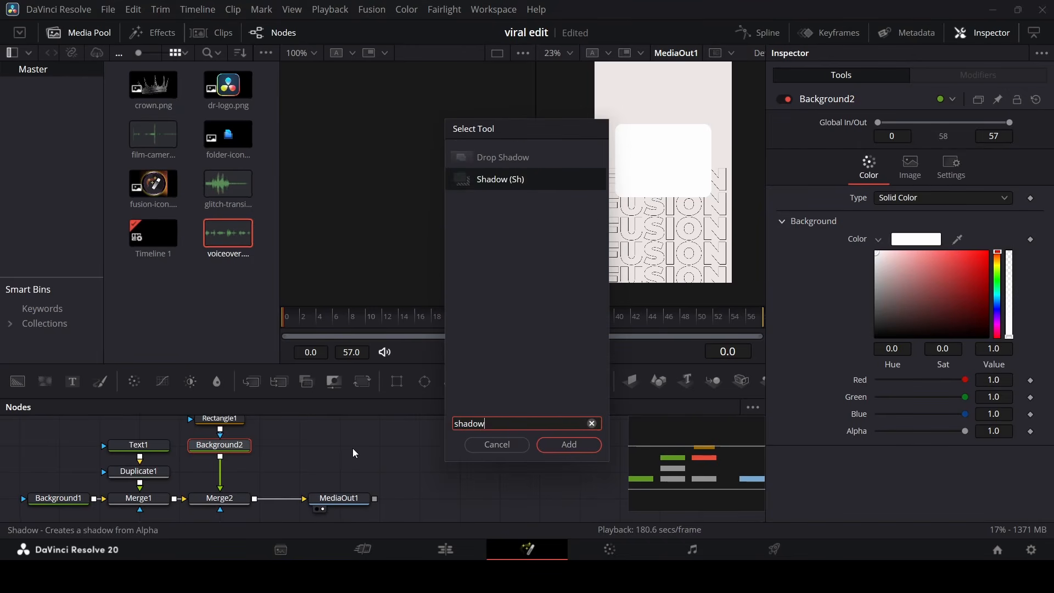
key("Up")
key("Return")
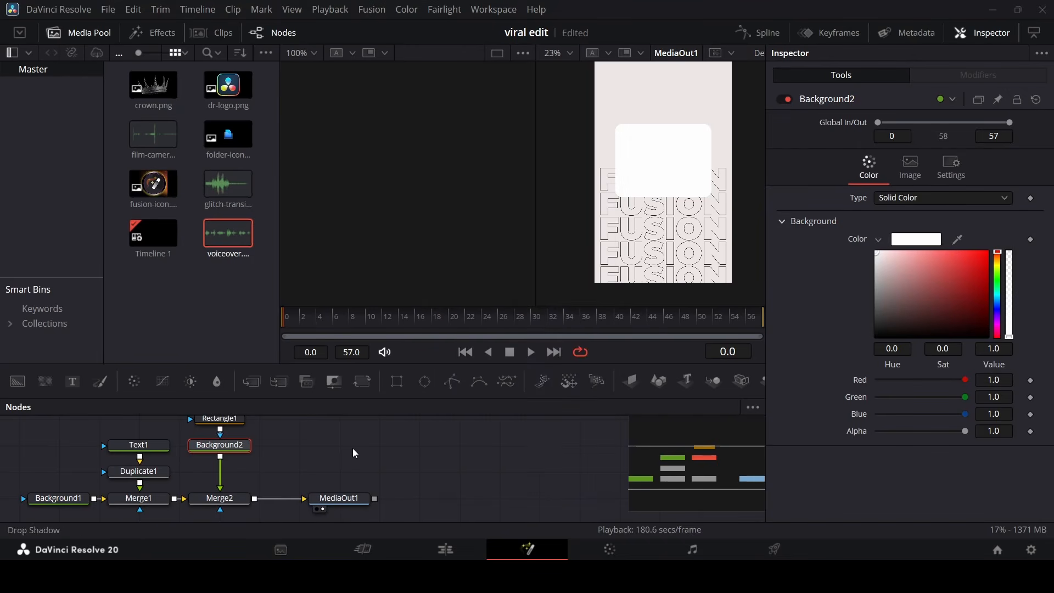
Soften the white card's drop shadow with strength 0.441, drop angle 114 and drop distance 0.0079
scroll(690, 182, "up", 1)
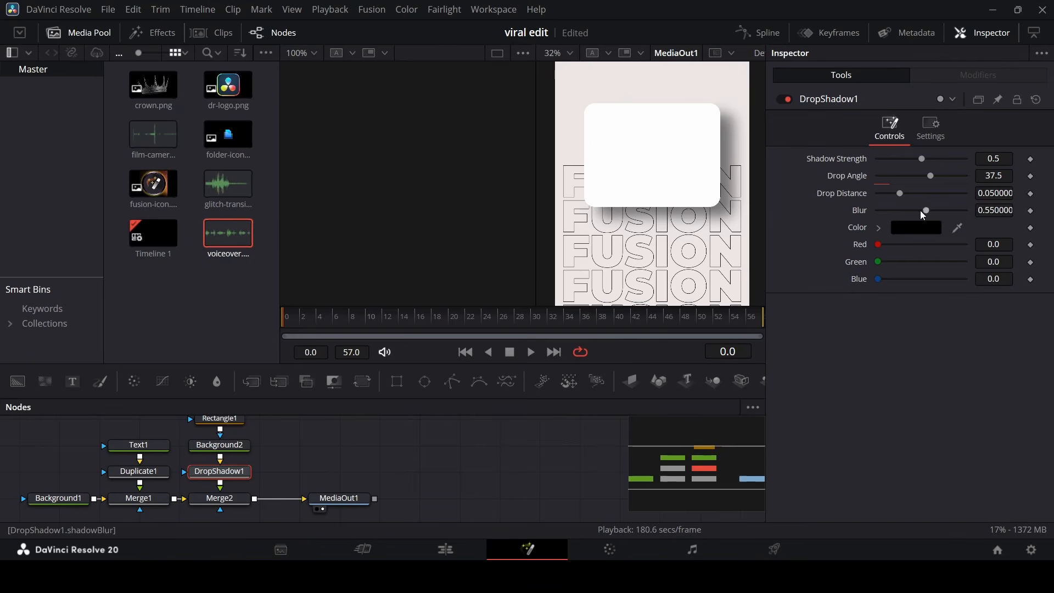
mouse_move(922, 159)
left_mouse_down()
mouse_move(912, 160)
mouse_move(925, 157)
left_mouse_up()
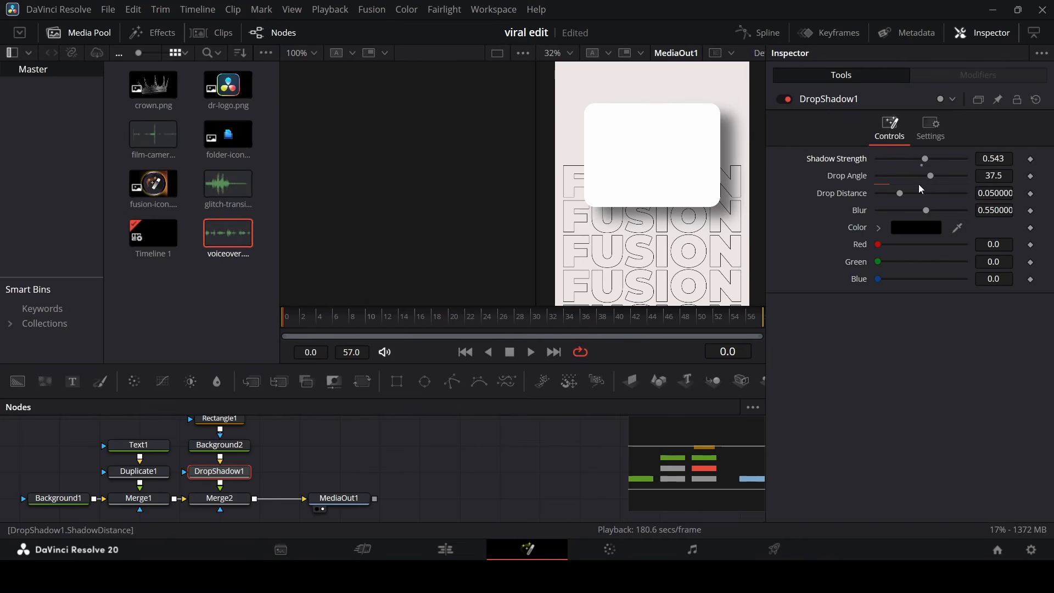
mouse_move(897, 193)
left_mouse_down()
mouse_move(887, 198)
mouse_move(964, 173)
mouse_move(918, 164)
mouse_move(881, 197)
left_mouse_up()
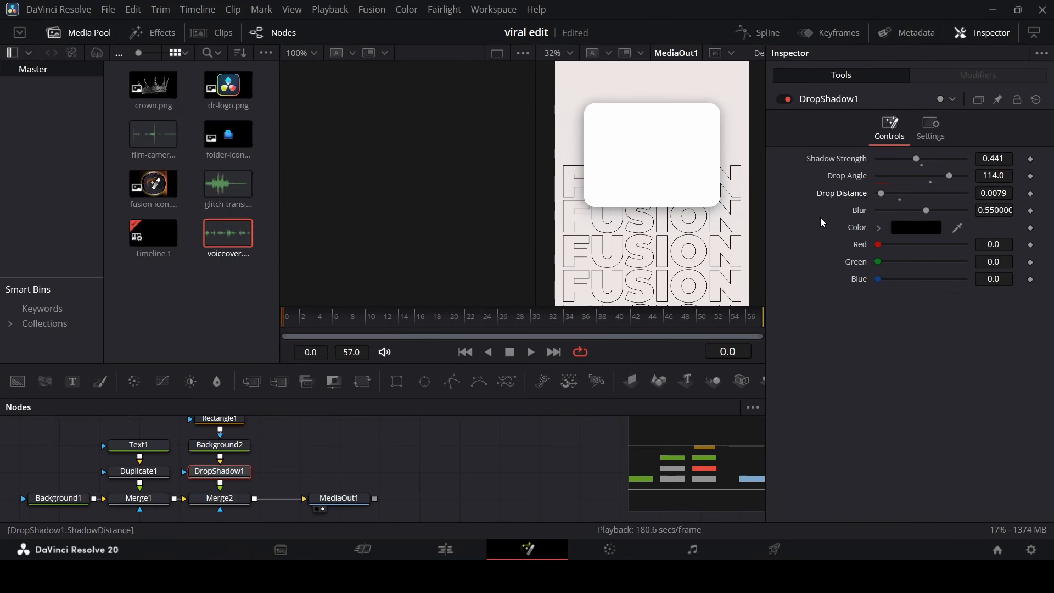
scroll(643, 197, "down", 1)
scroll(643, 197, "up", 1)
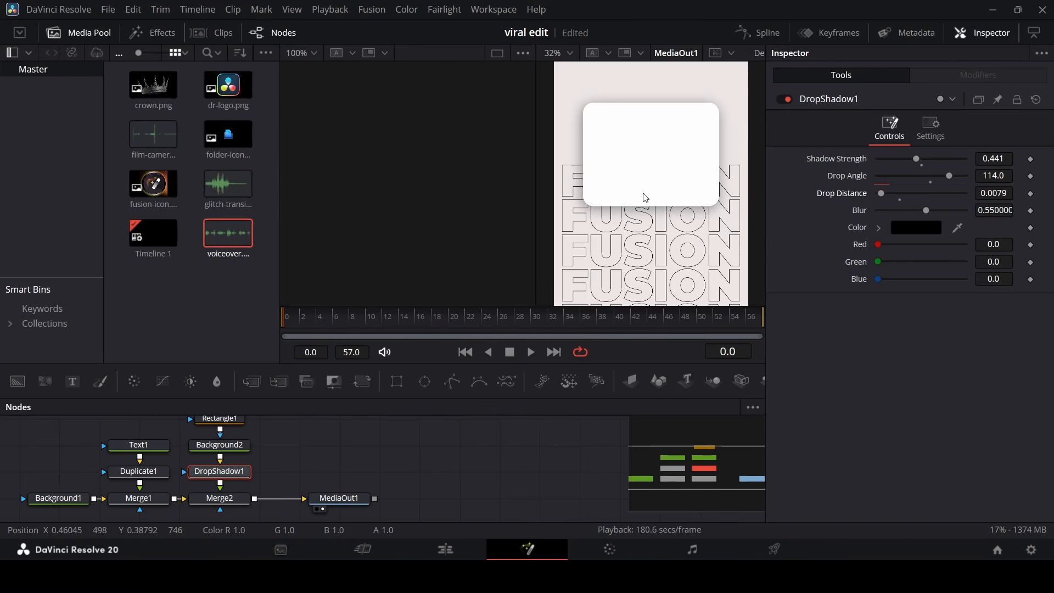
scroll(645, 197, "down", 1)
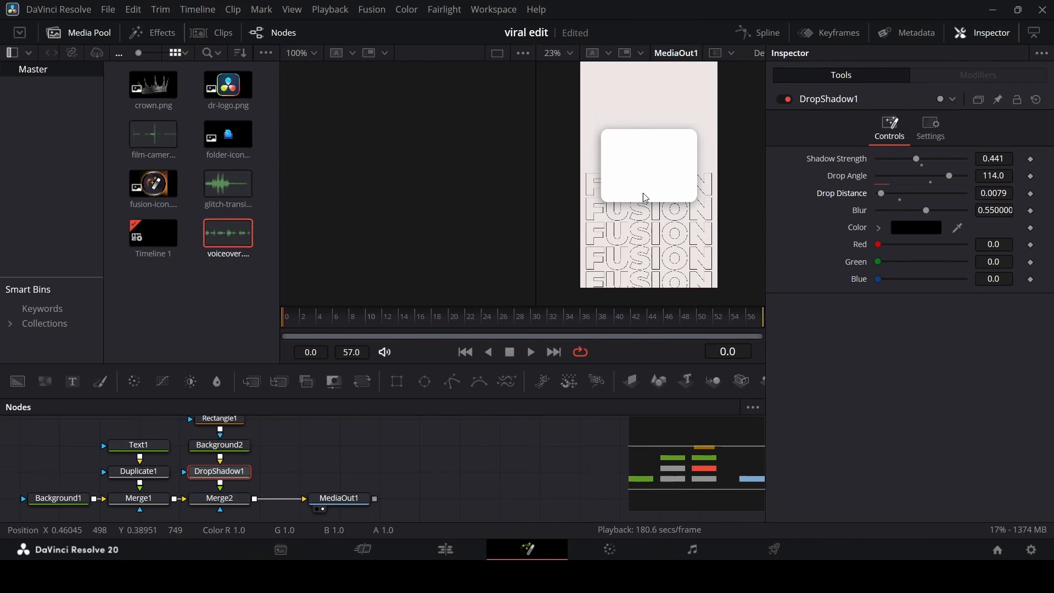
left_click(563, 435)
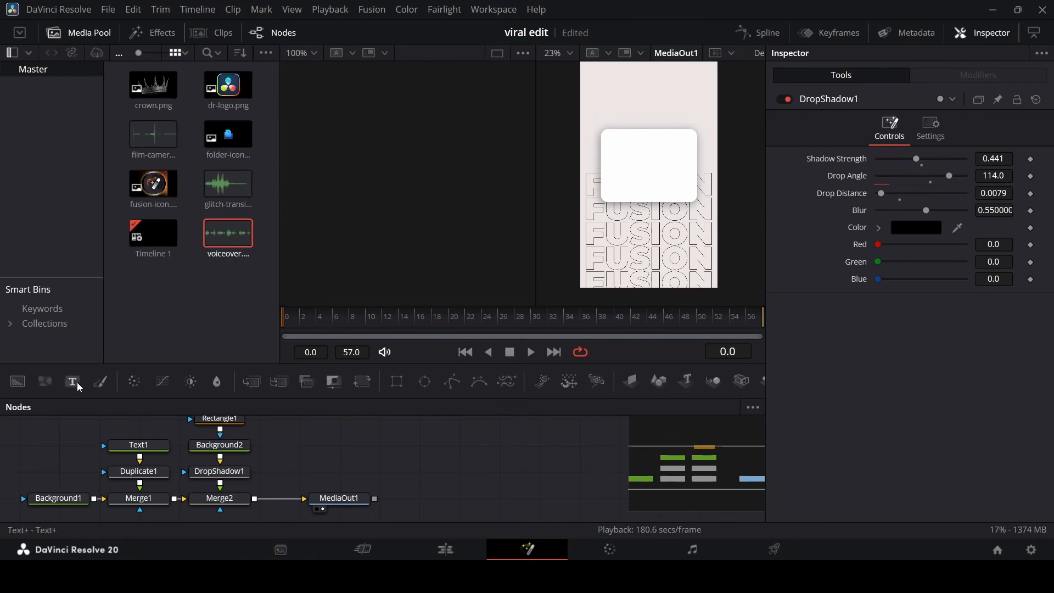
Add a second Text+ node beside Background2 and paste Text1's settings onto it
left_click_drag(77, 383, 299, 445)
left_click(143, 446)
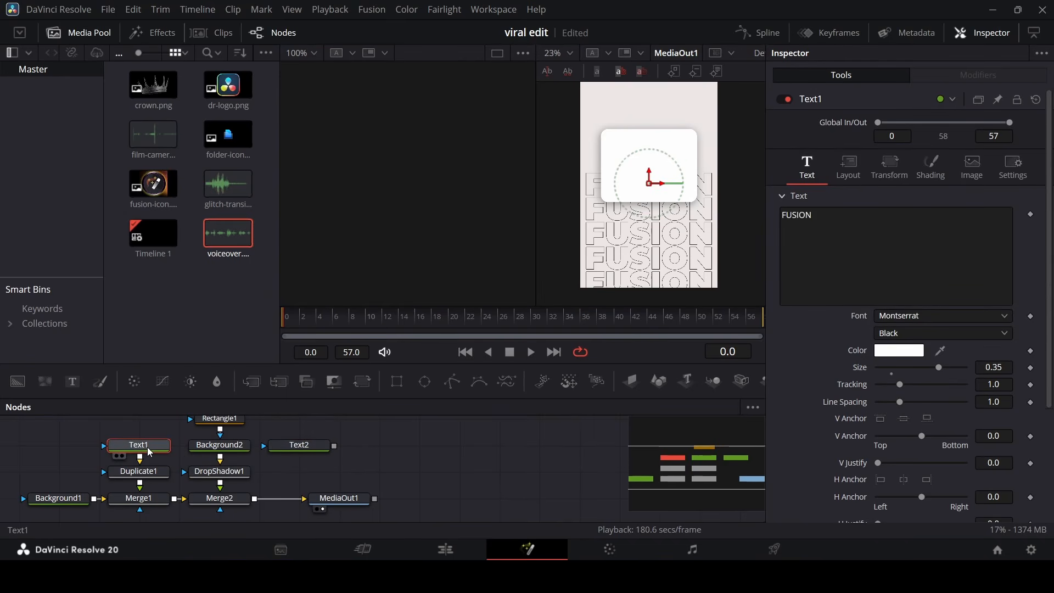
right_click(299, 445)
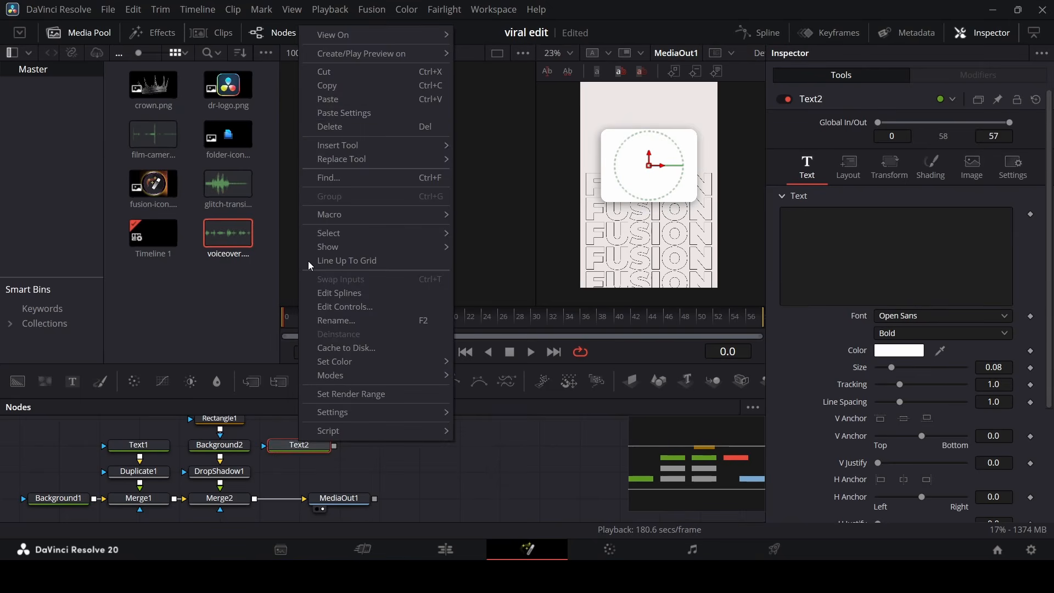
left_click(342, 115)
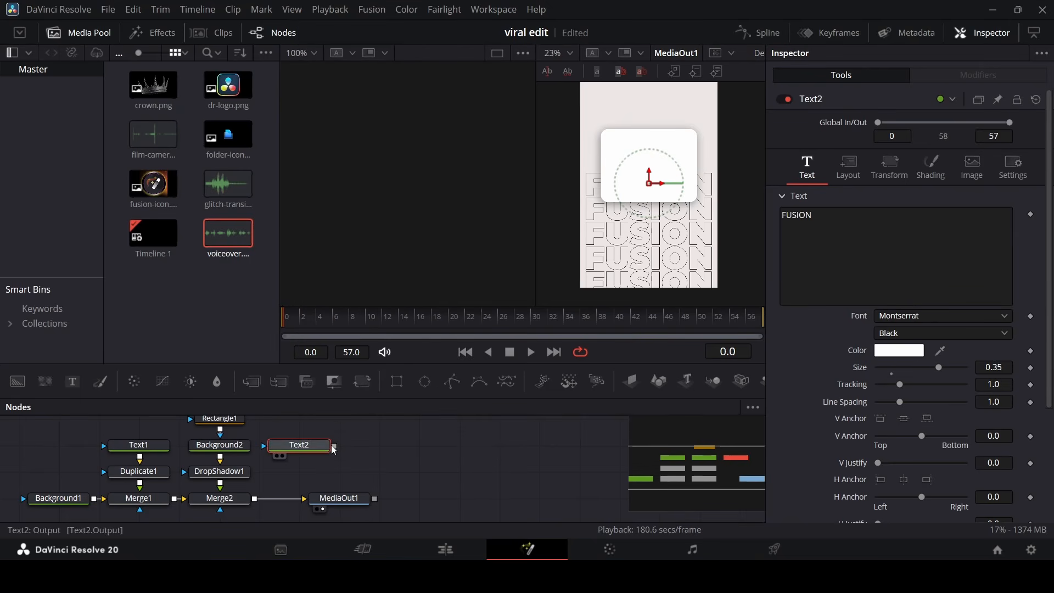
Merge Text2 over Merge2's output and move its FUSION text up to the middle of the white card
left_click_drag(334, 446, 310, 468)
left_click_drag(256, 499, 254, 497)
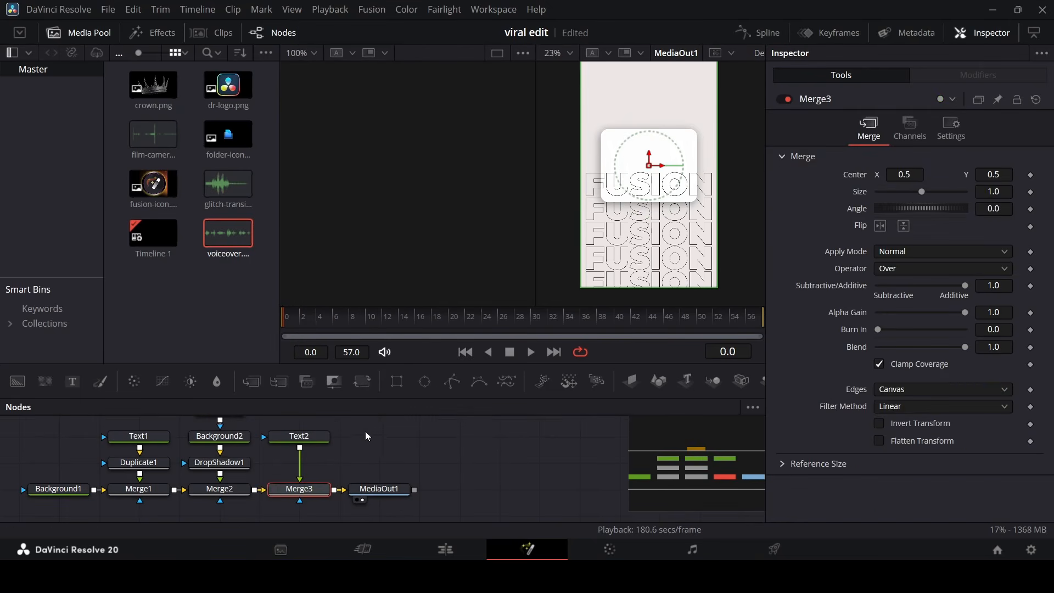
left_click(297, 438)
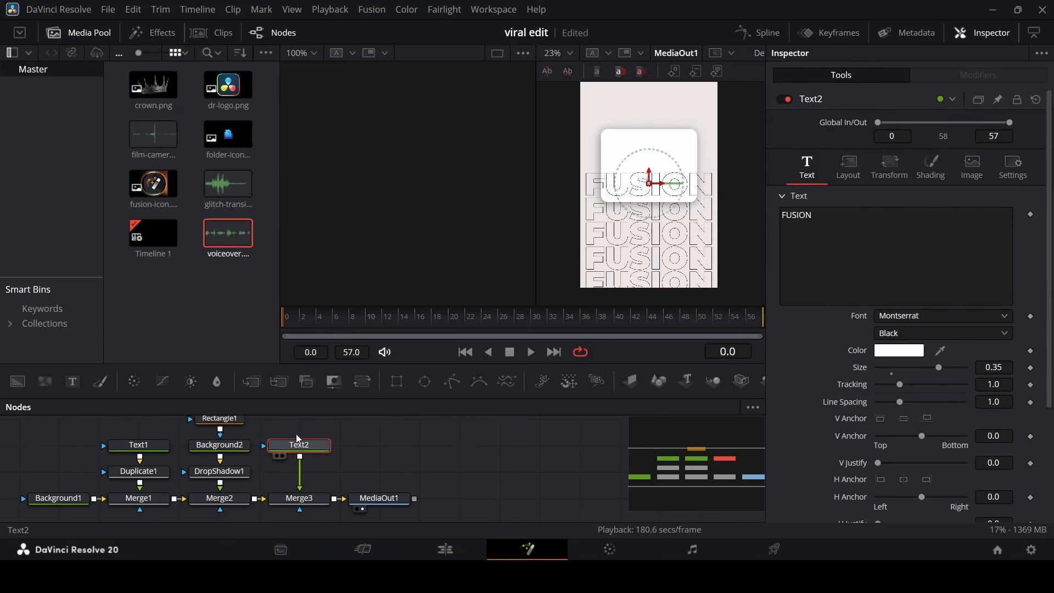
left_click_drag(650, 179, 650, 160)
Disable Text2's Red Outline shading element and leave its White Solid Fill element enabled
left_click(929, 174)
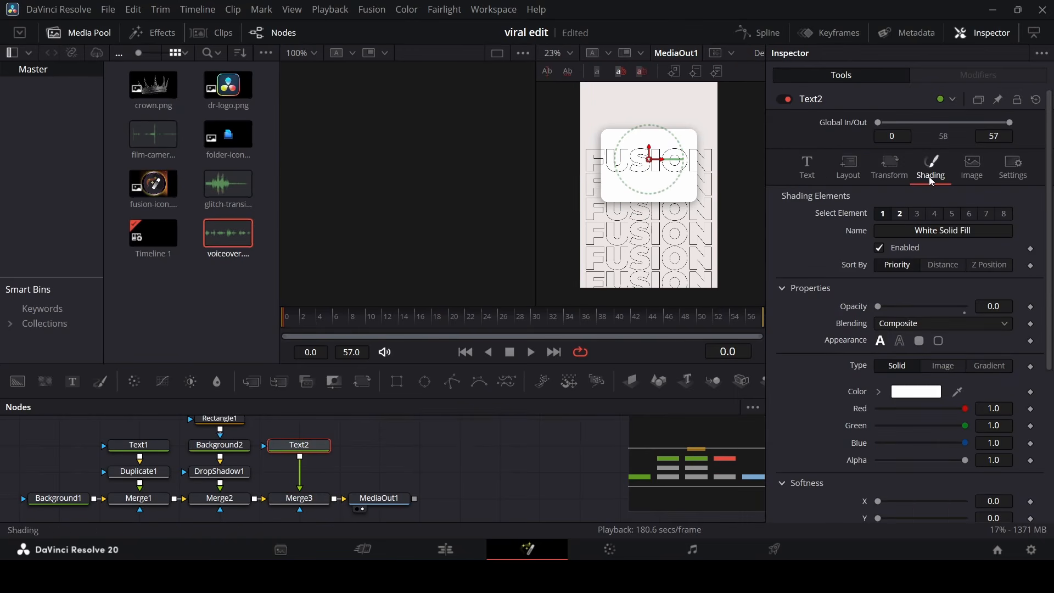
left_click(898, 248)
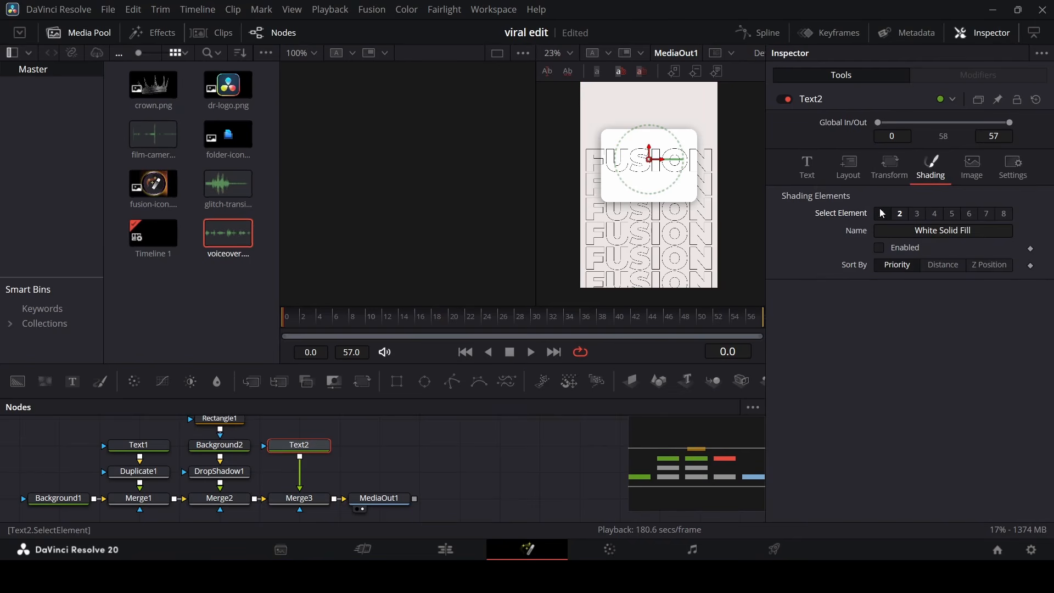
left_click(901, 215)
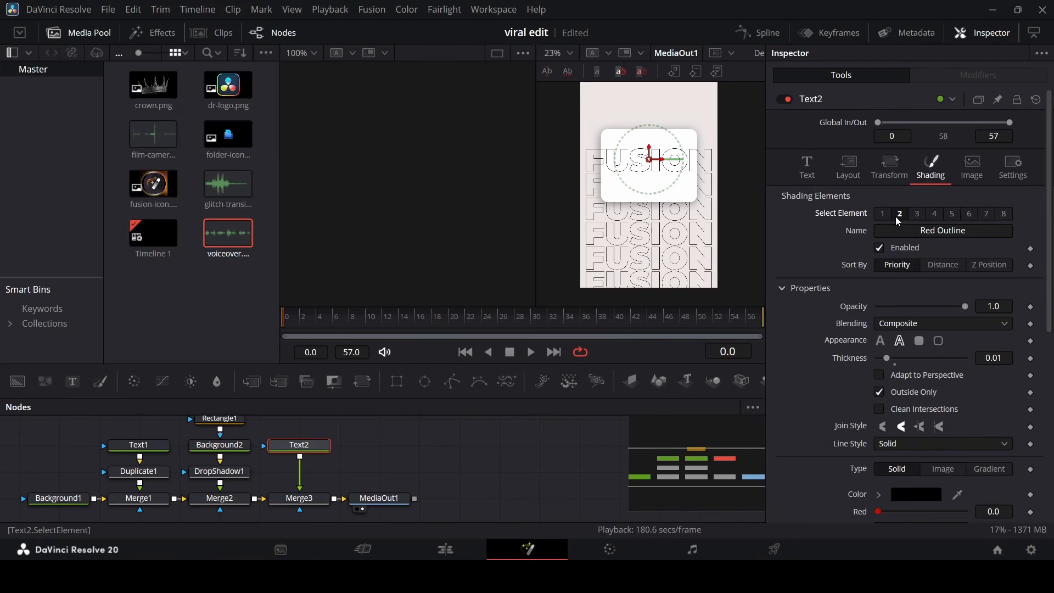
left_click(898, 248)
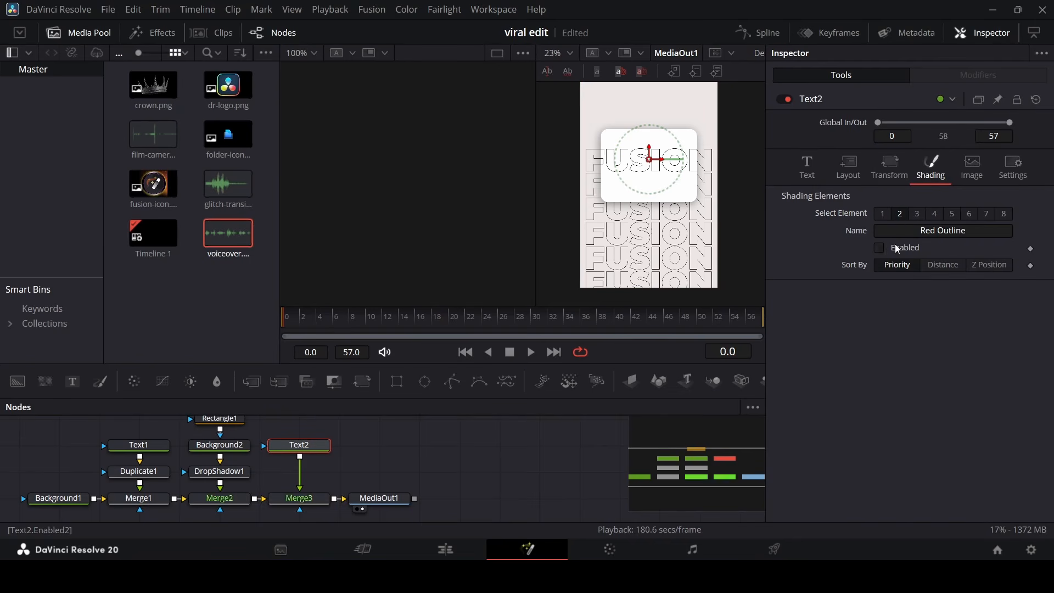
left_click(882, 215)
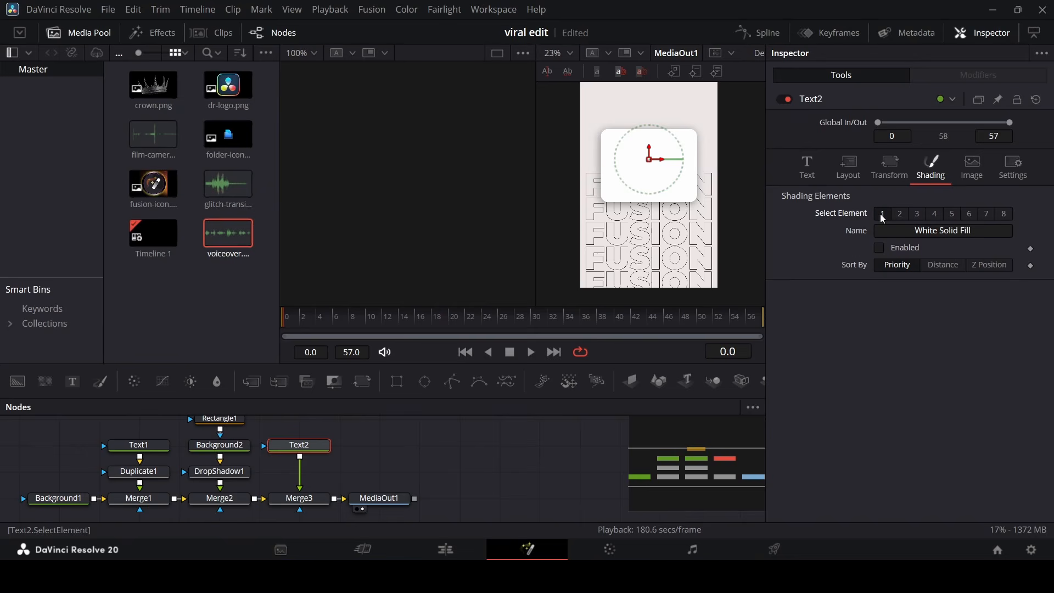
left_click(905, 249)
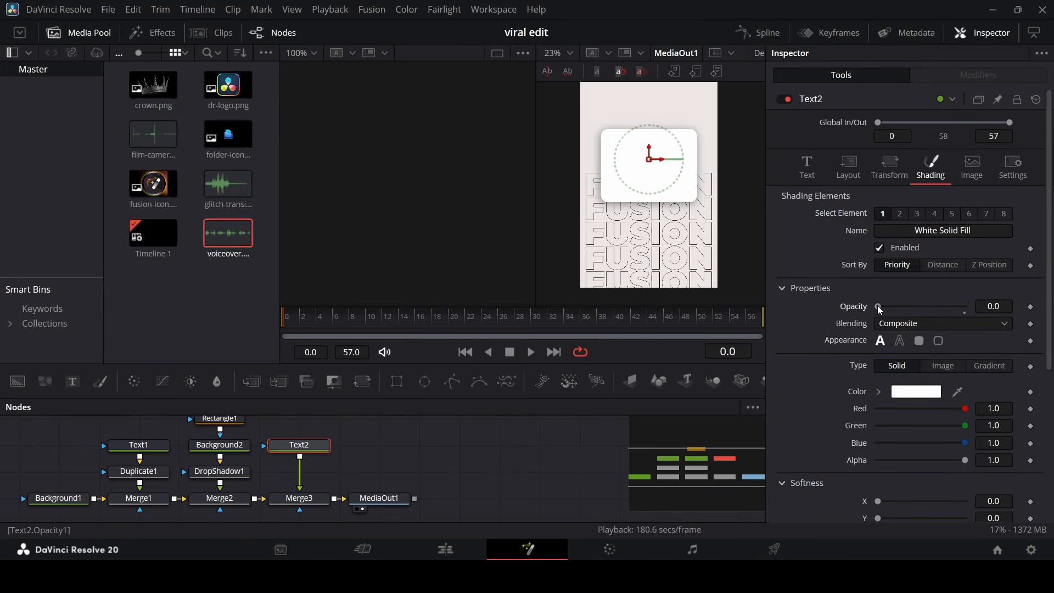
Raise the opacity of Text2's White Solid Fill element to 1.0 and set its colour to olive green #a7ad45
left_click_drag(879, 306, 1012, 311)
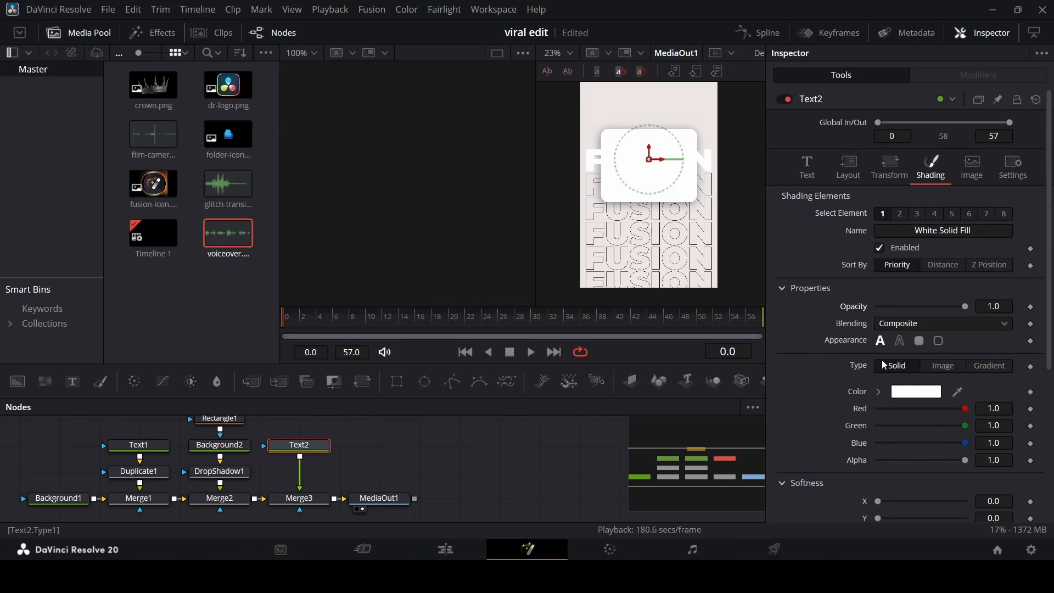
left_click(880, 392)
left_click_drag(878, 467, 870, 471)
scroll(879, 348, "down", 3)
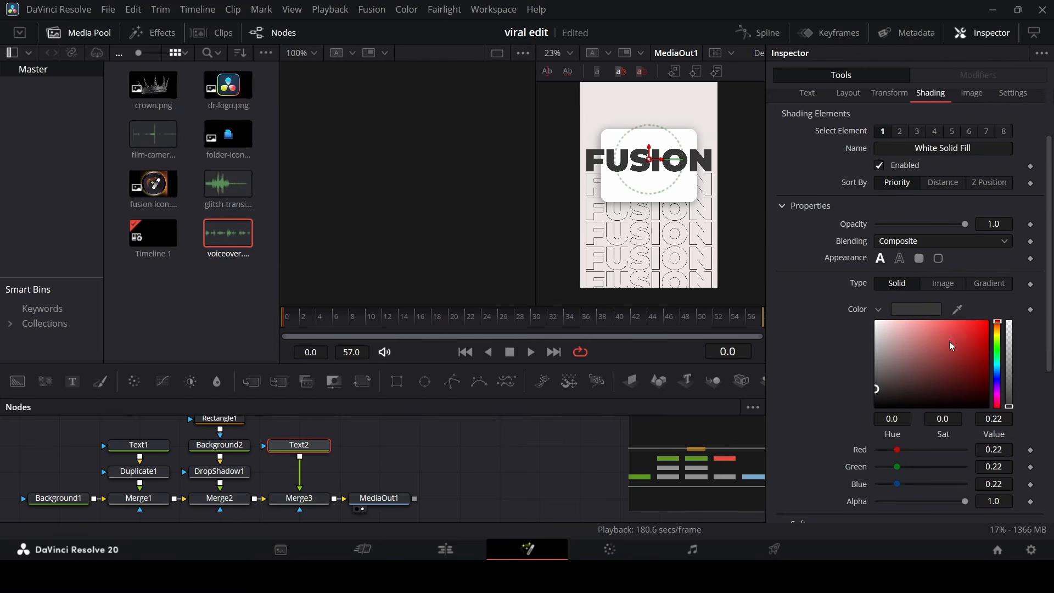
mouse_move(999, 355)
left_mouse_down()
mouse_move(999, 337)
mouse_move(960, 337)
mouse_move(974, 321)
left_mouse_up()
left_click(928, 393)
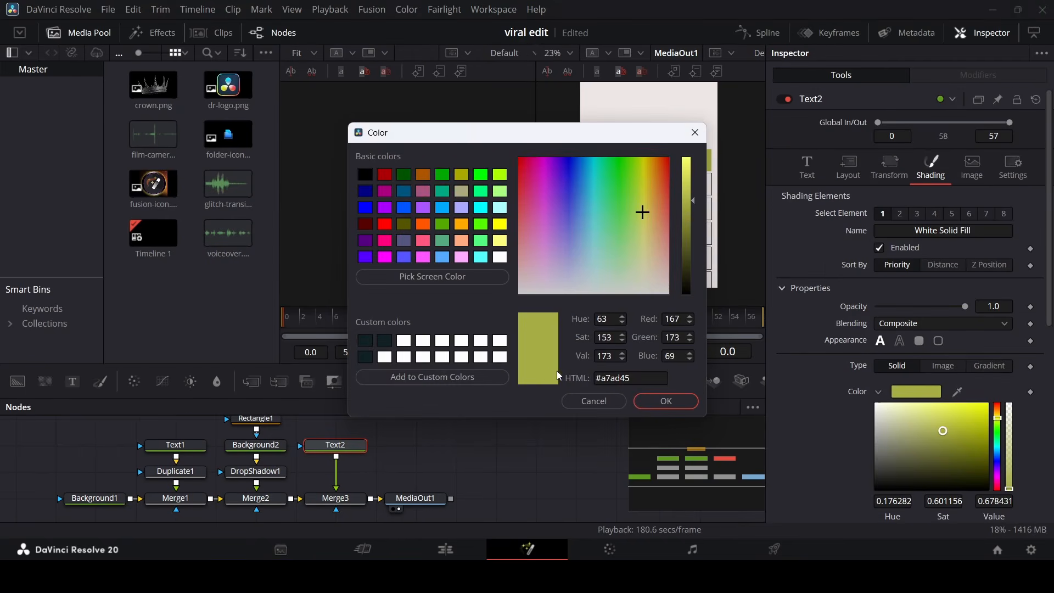
left_click(644, 404)
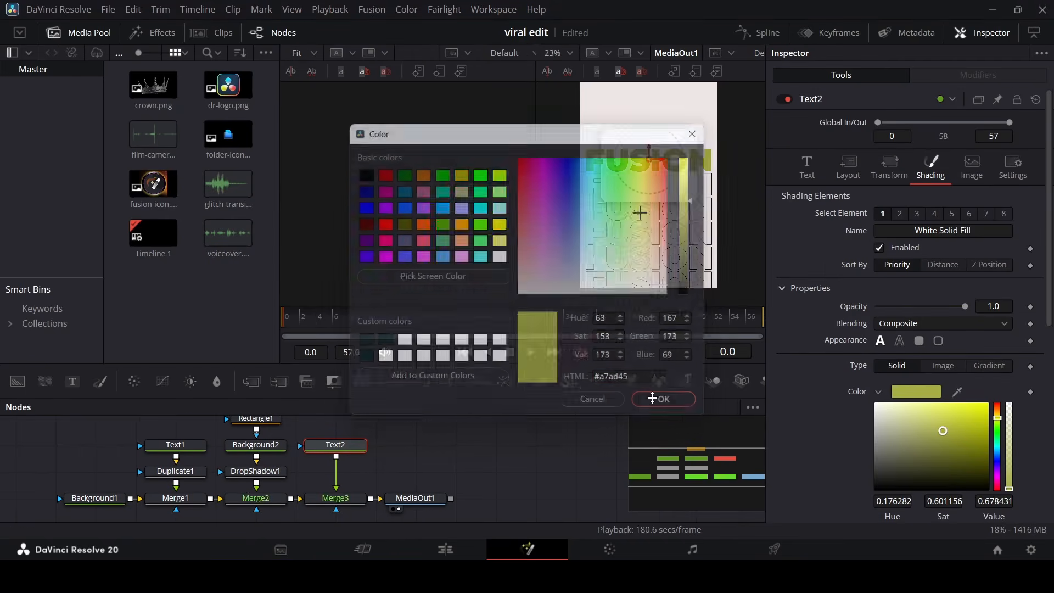
Set Text2's size to 0.23 and lower its FUSION text slightly within the white card
left_click(807, 164)
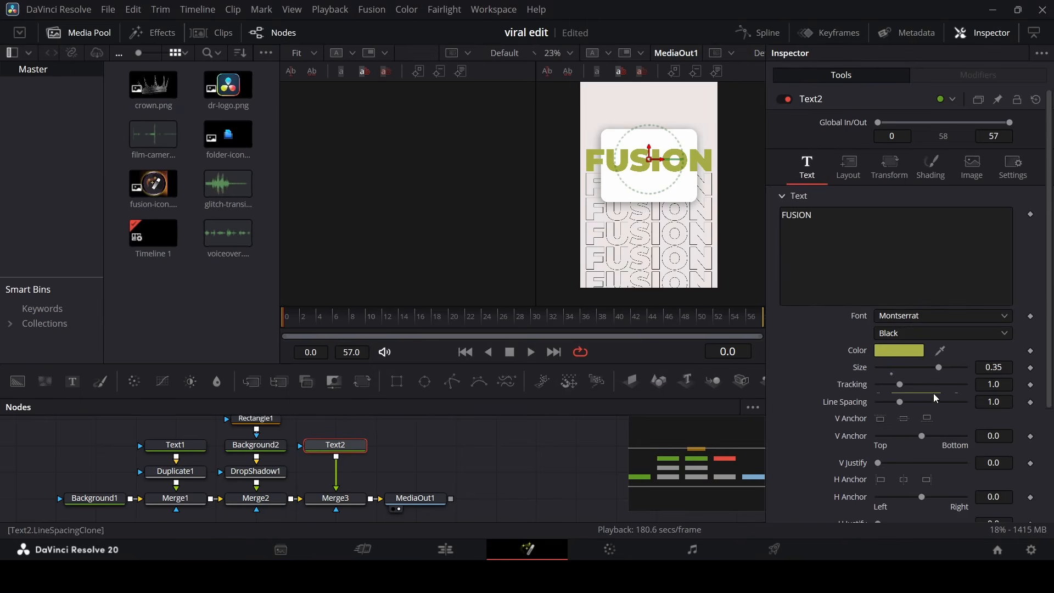
left_click_drag(920, 369, 904, 370)
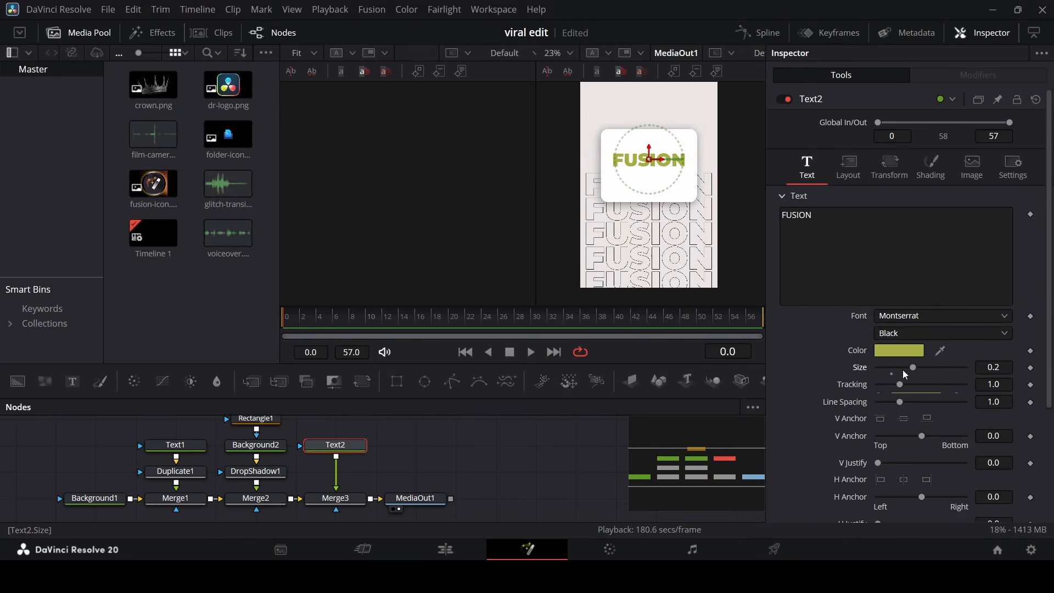
left_click(1009, 366)
type("5")
key("Return")
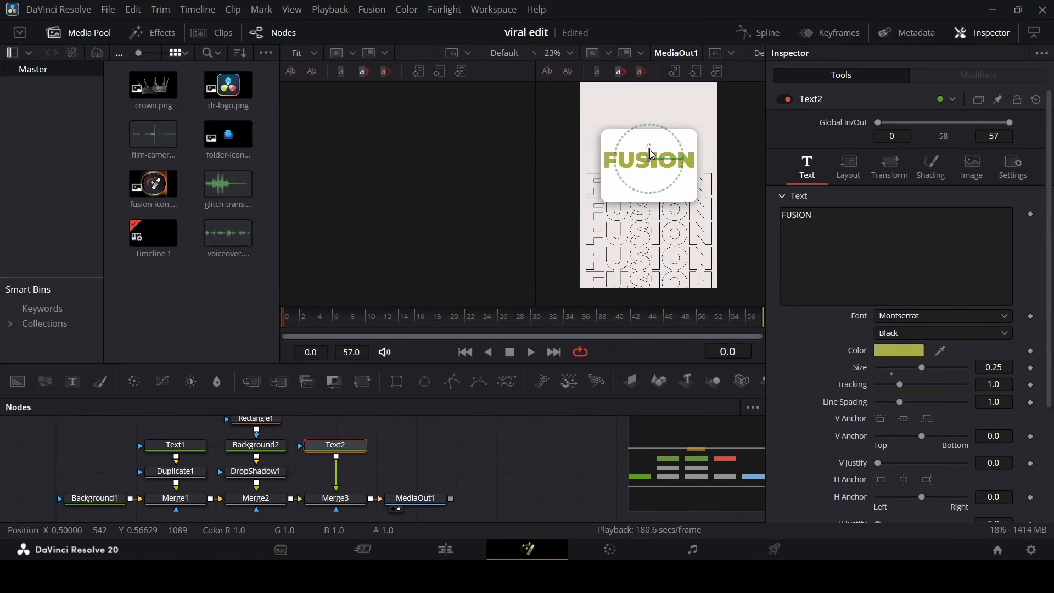
left_click_drag(650, 149, 649, 152)
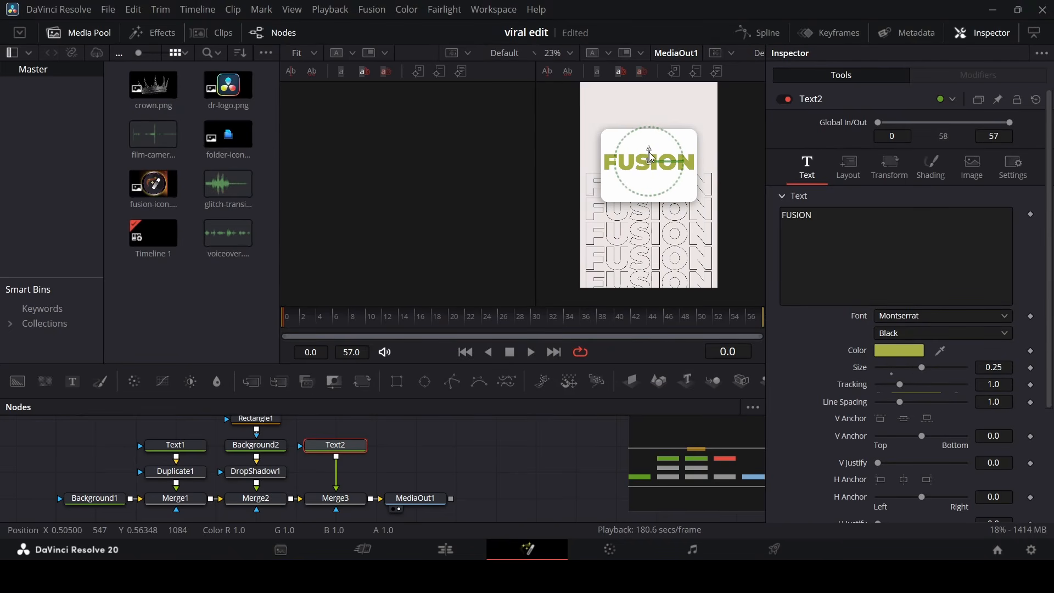
left_click(1001, 367)
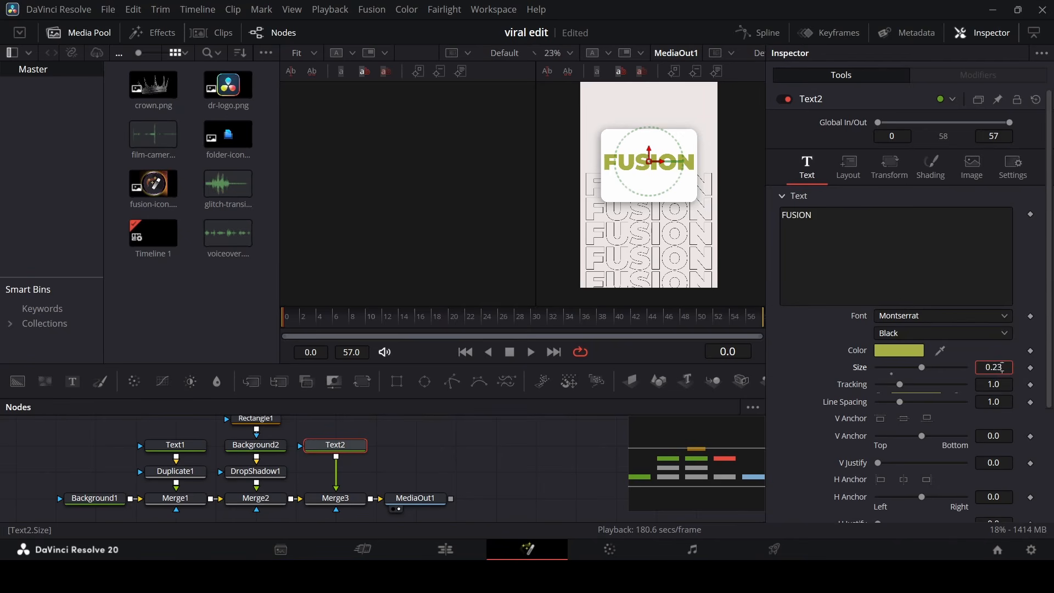
type("3")
key("Return")
left_click(482, 447)
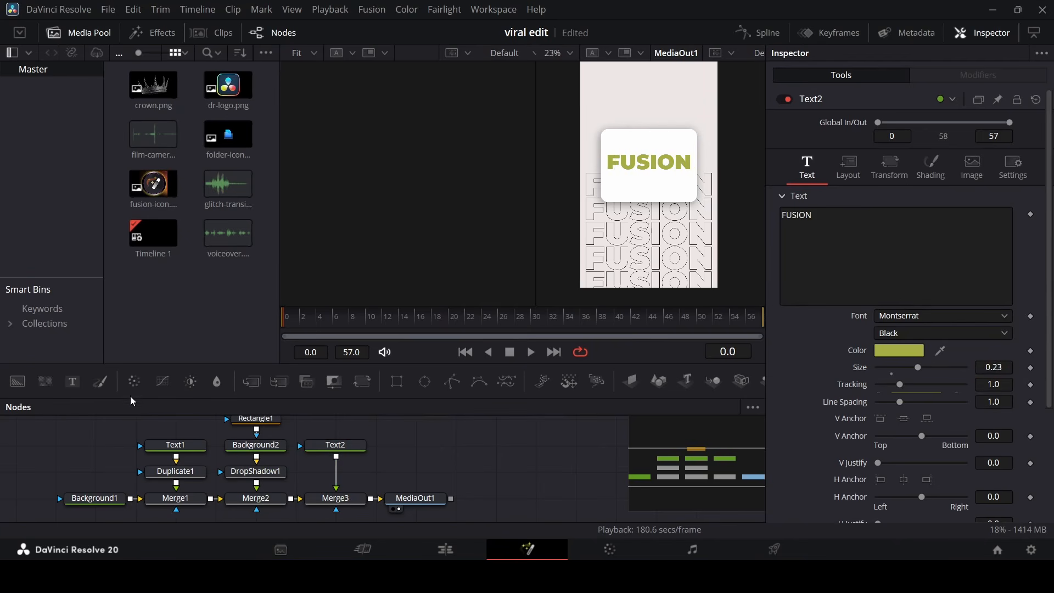
Duplicate the Text2 node beside itself, merge the copy over Merge3's output and move its text directly below FUSION on the card
left_click(363, 447)
left_click_drag(399, 467, 315, 433)
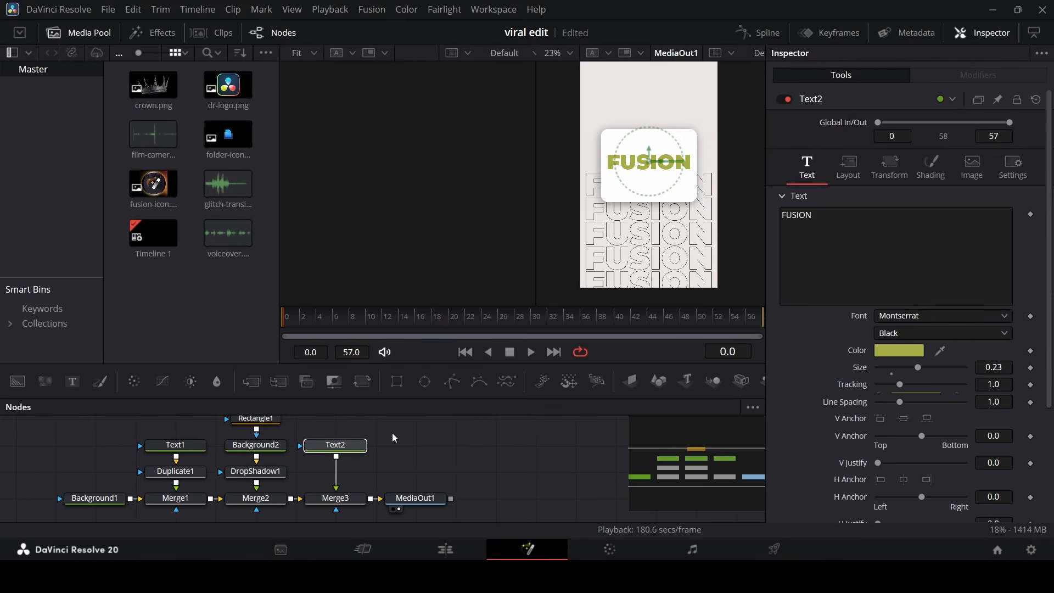
left_click(416, 445)
key("ctrl+v")
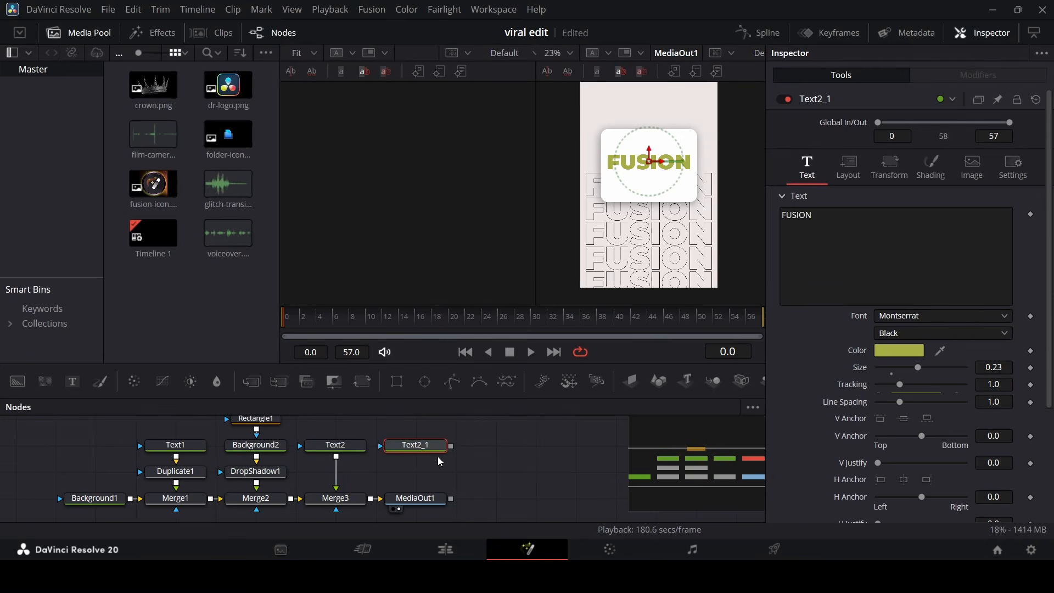
left_click_drag(452, 445, 373, 494)
left_click_drag(650, 157, 649, 176)
Replace the duplicated text node's wording with PAGE
left_click(415, 436)
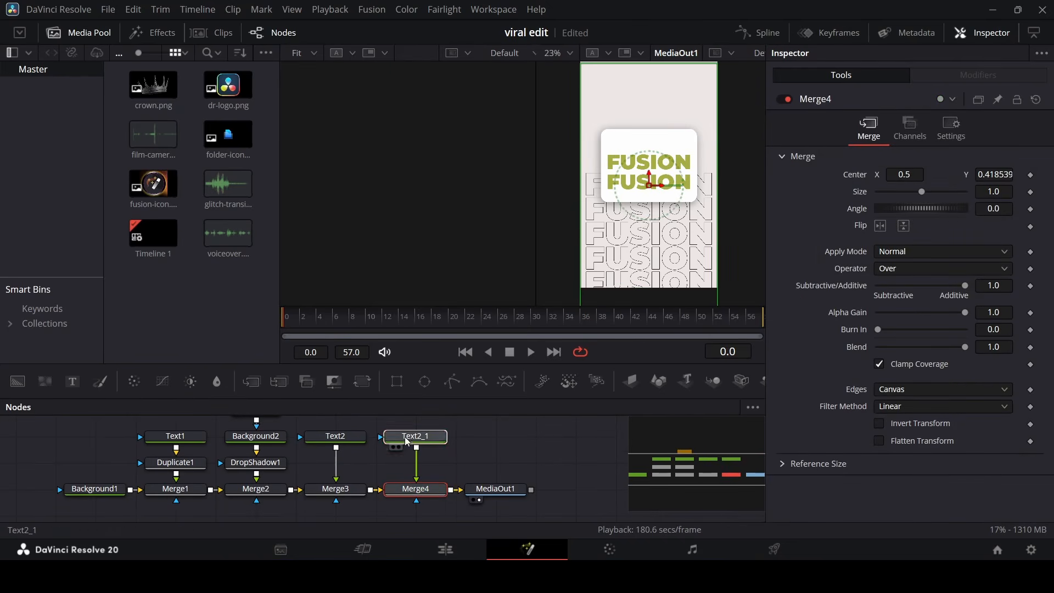
left_click(784, 269)
key("ctrl+a")
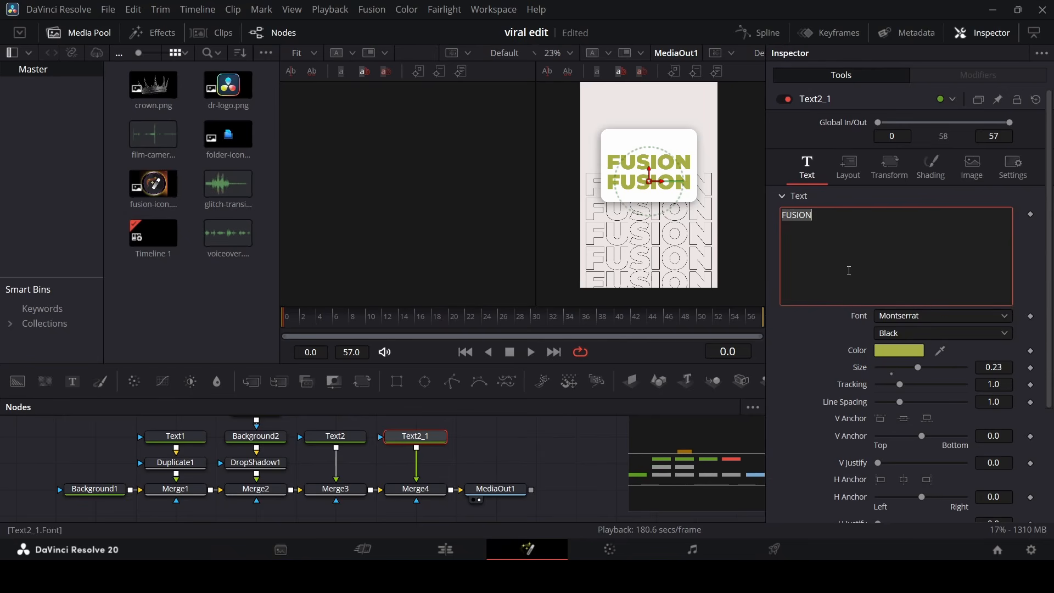
type("PAGE")
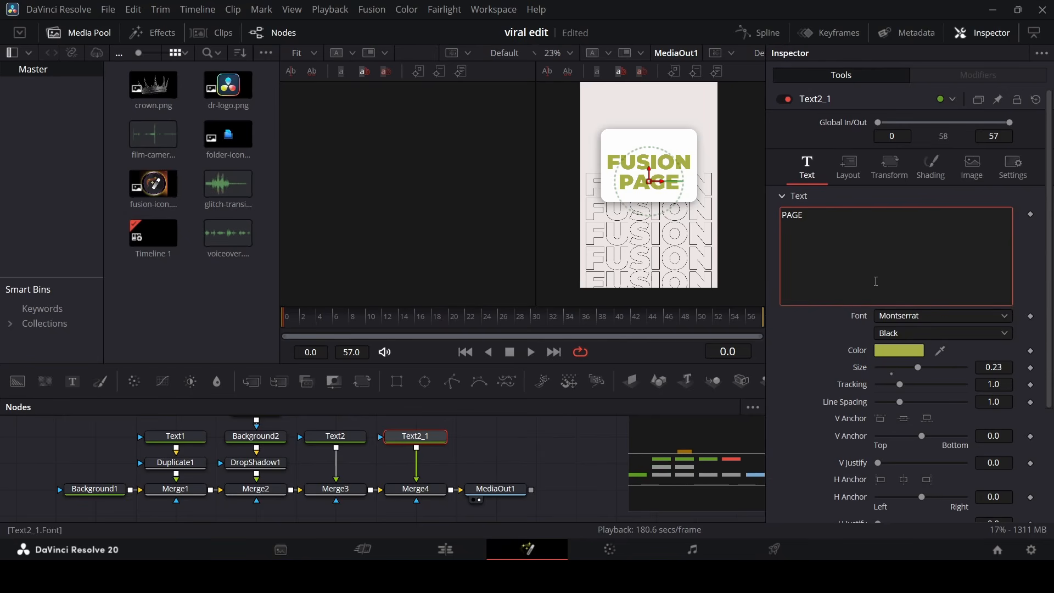
Keep the PAGE text in Montserrat Black and set its size to 0.2
left_click(903, 332)
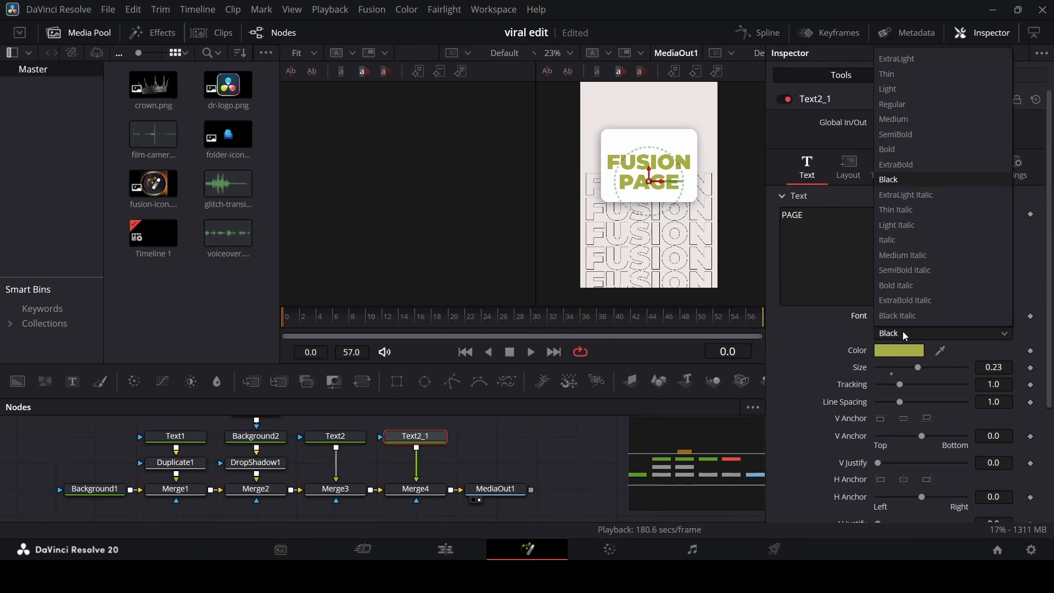
left_click(903, 165)
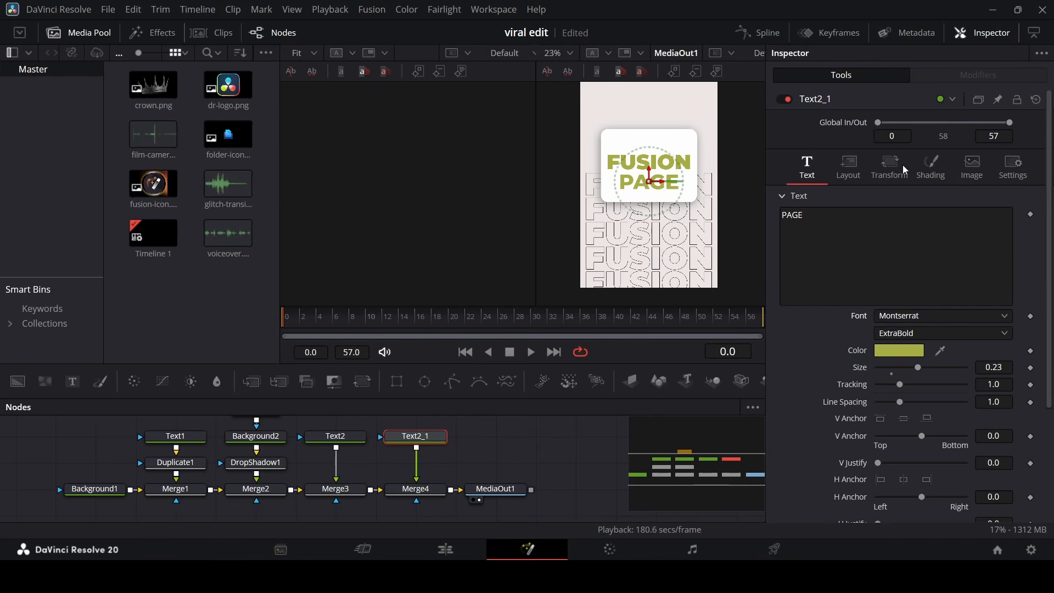
left_click_drag(918, 368, 906, 369)
left_click(892, 373)
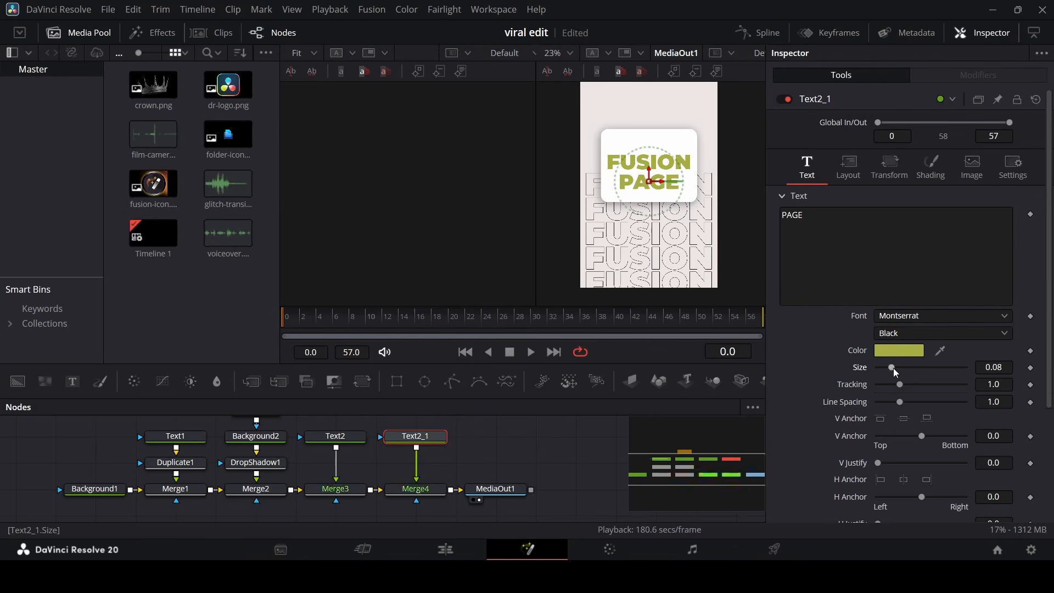
double_click(994, 368)
type("0.2")
key("Tab")
left_click(570, 441)
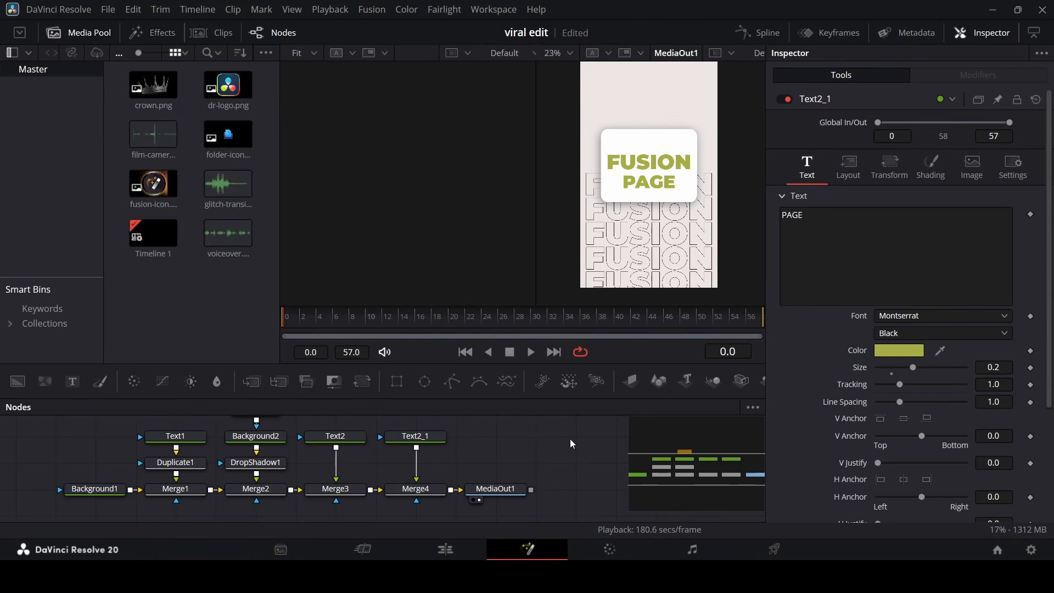
Add a Background node beside the PAGE text node, sample its colour from the green FUSION text and connect a Polygon mask to it
left_click_drag(18, 382, 497, 437)
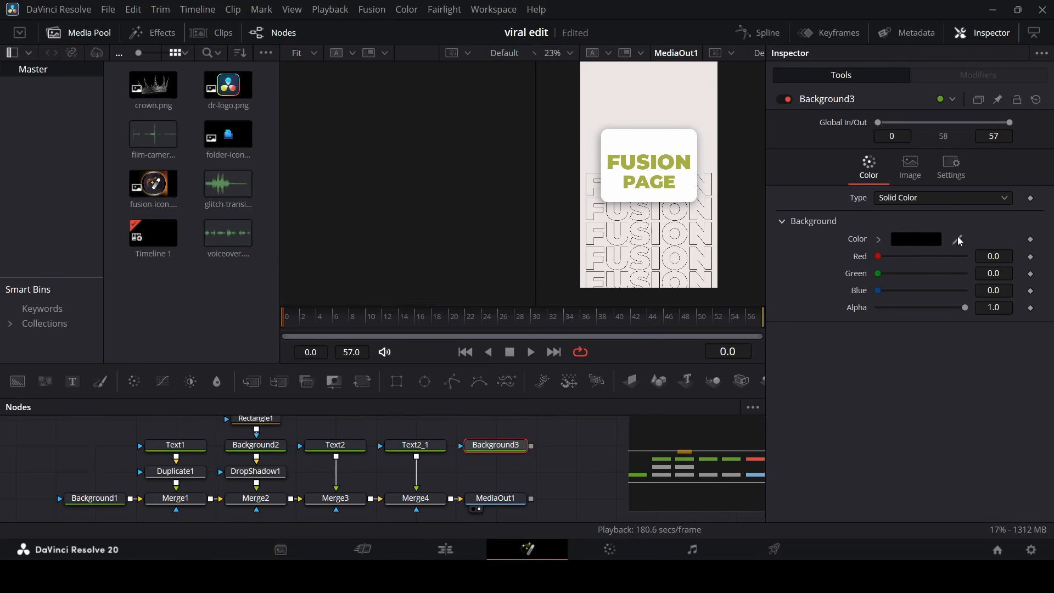
left_click_drag(957, 237, 686, 163)
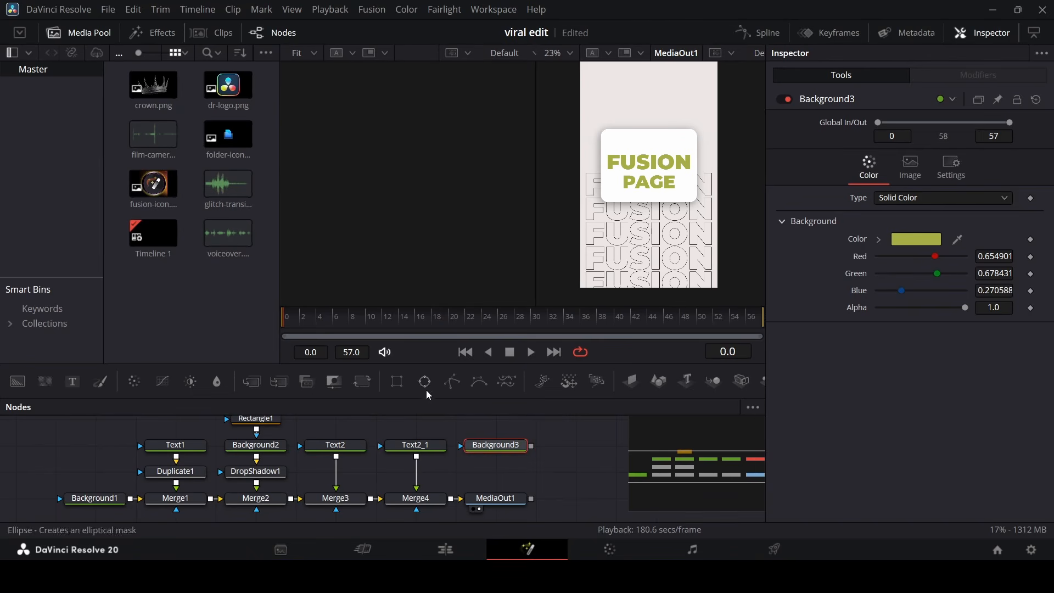
left_click_drag(447, 383, 512, 474)
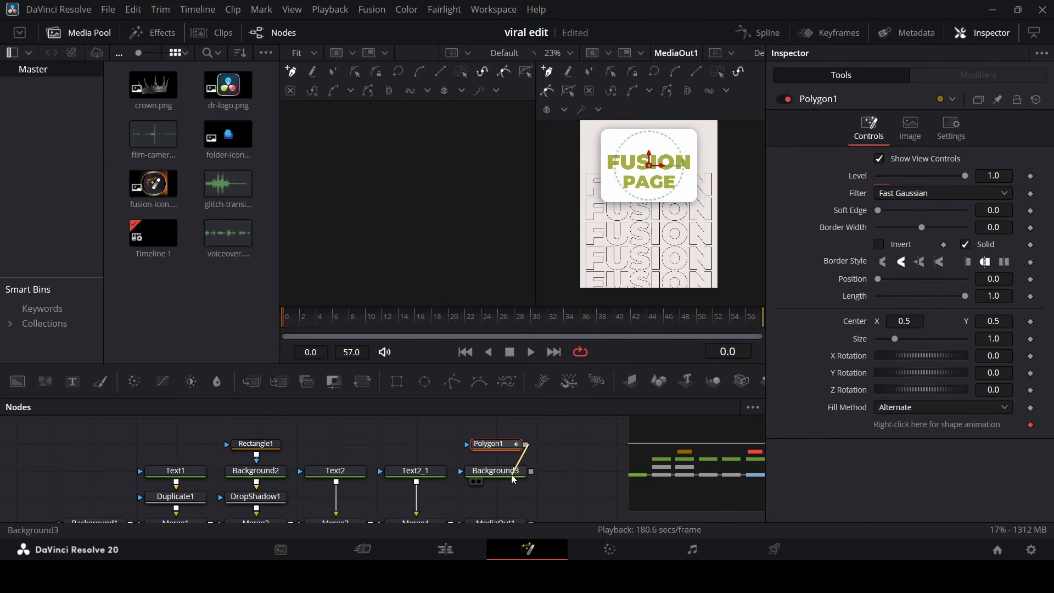
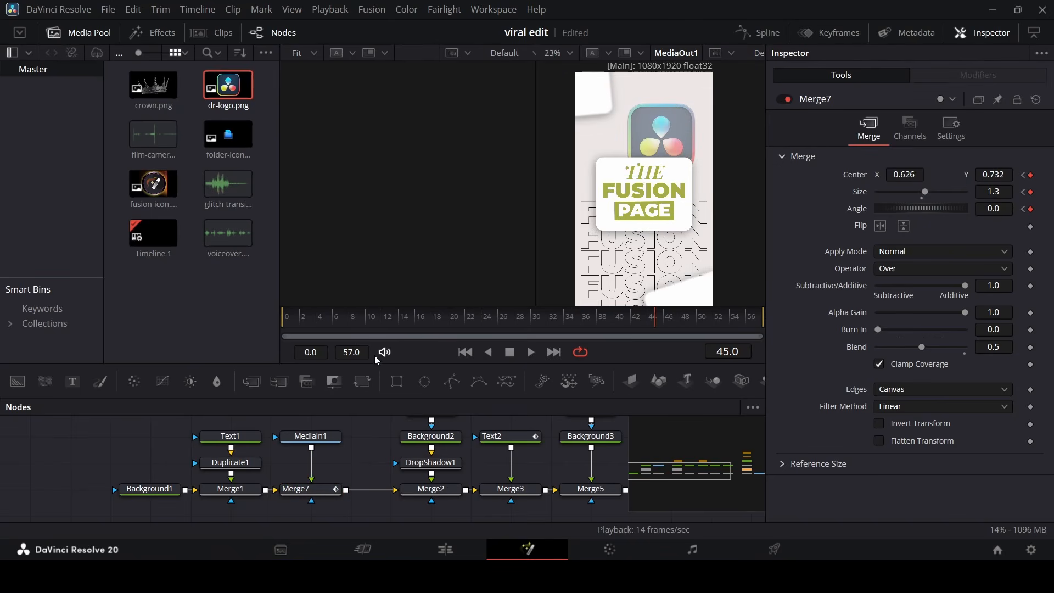
Set Merge7's angle to -11.4 at the frame 45 keyframe to tilt the logo, and play the animation to check it
key("Home")
key("space")
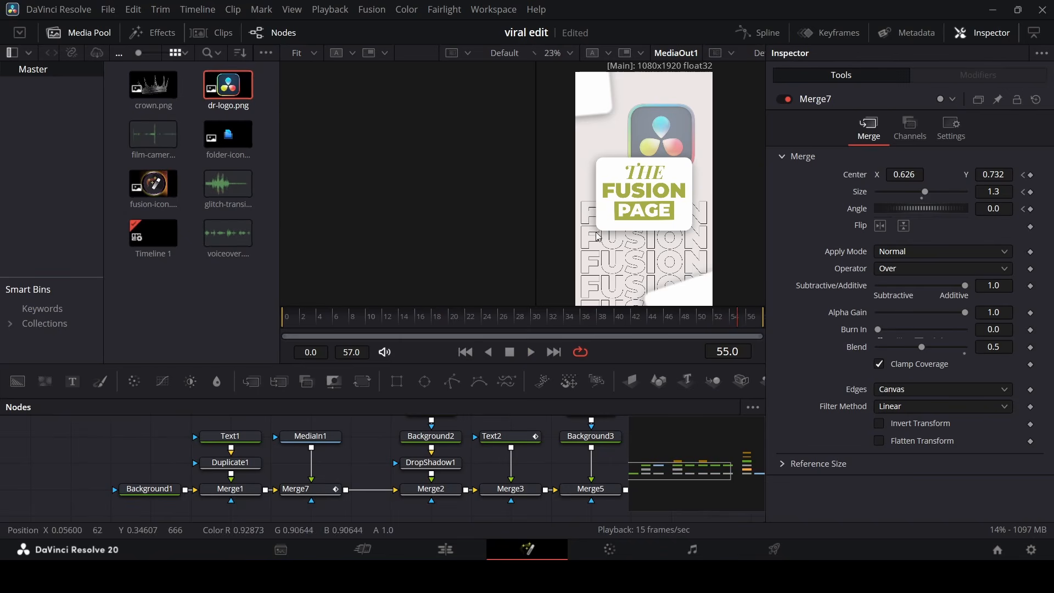
left_click(297, 488)
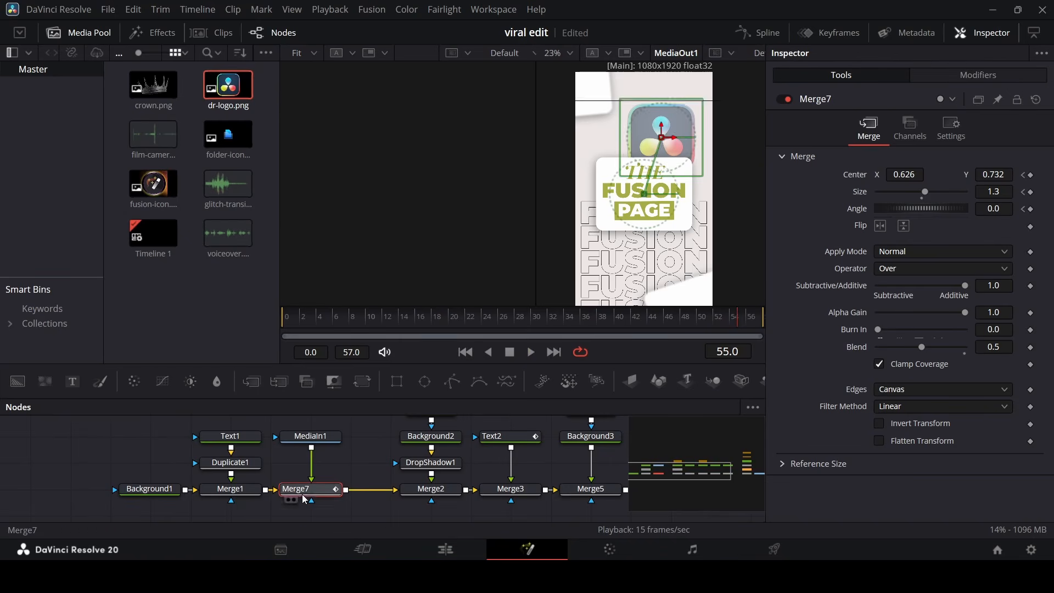
mouse_move(666, 328)
left_mouse_down()
mouse_move(654, 335)
mouse_move(657, 324)
left_mouse_up()
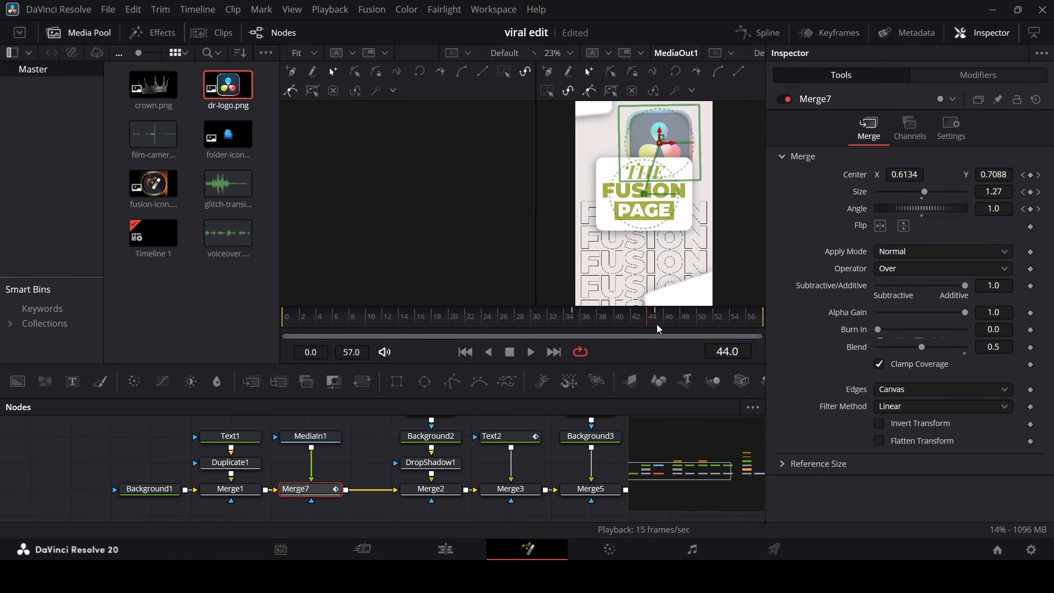
left_click_drag(994, 209, 961, 209)
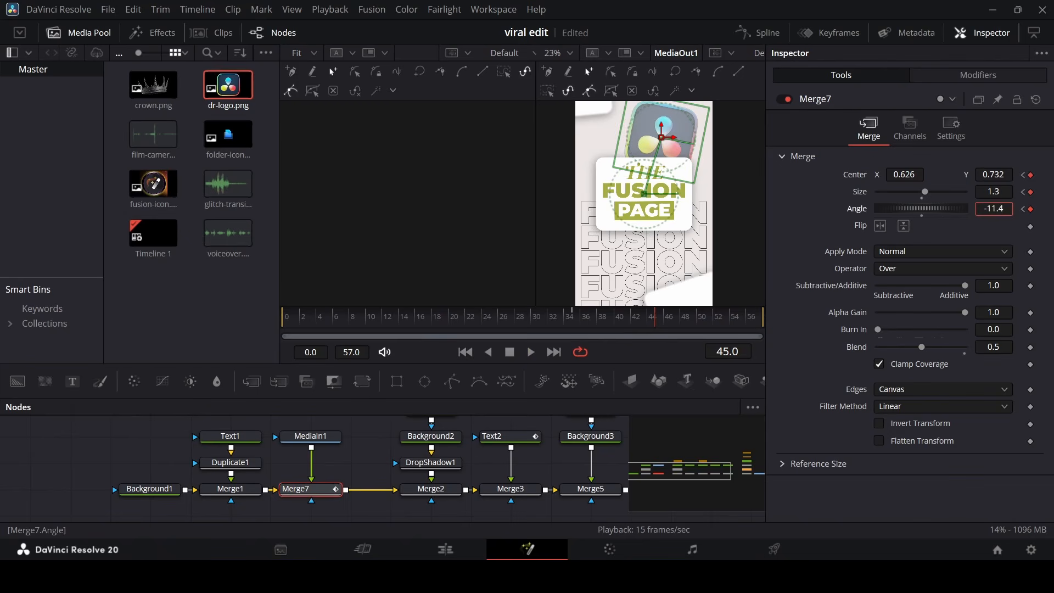
left_click(370, 459)
left_click(489, 321)
key("space")
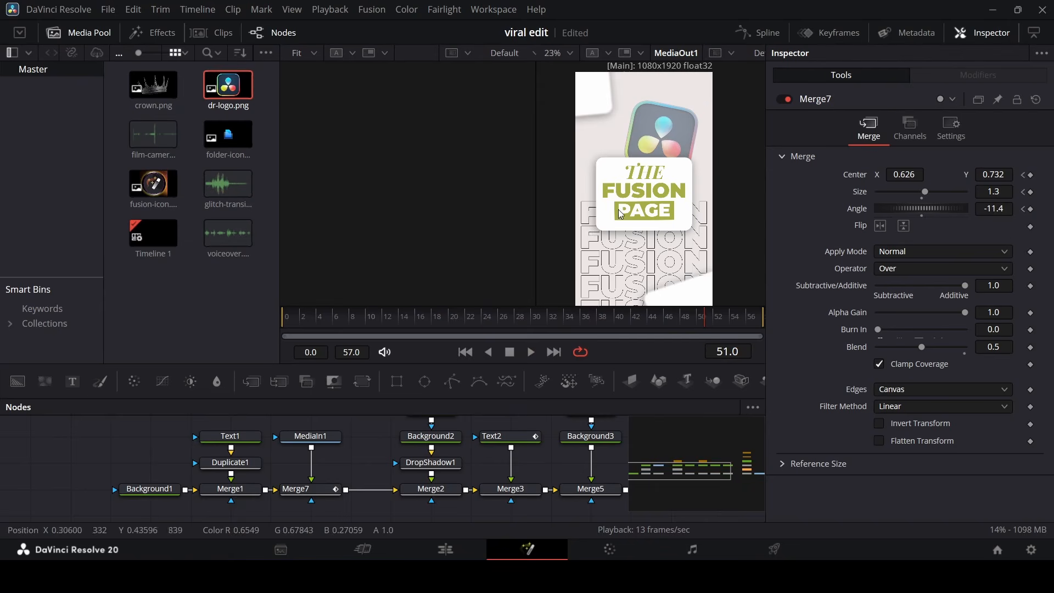
Move MediaOut1 further along the node chain and insert a Transform node between Merge2_1 and MediaOut1
scroll(659, 220, "down", 2)
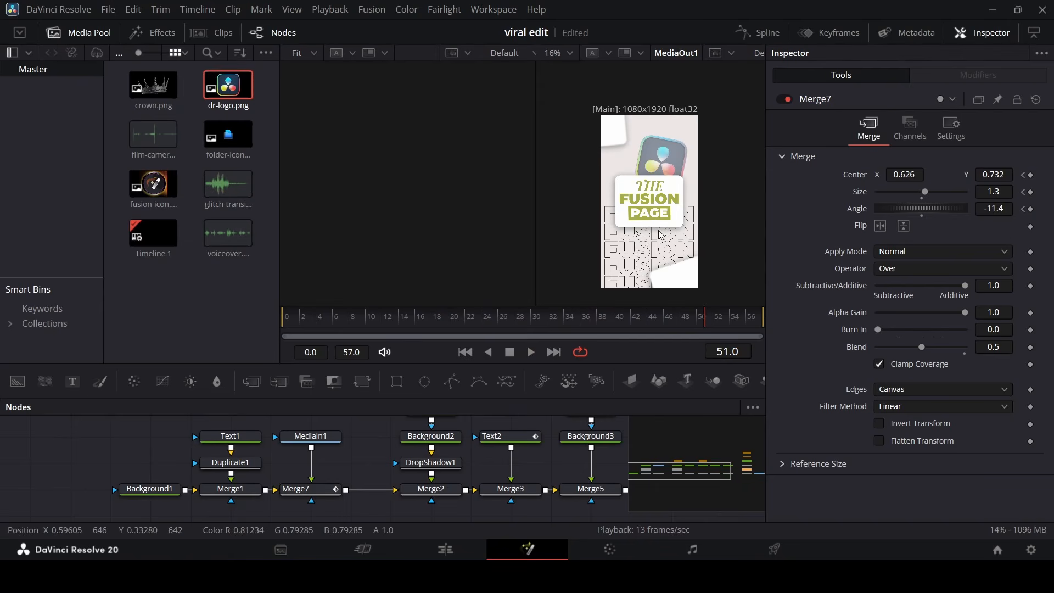
left_click_drag(709, 502, 747, 473)
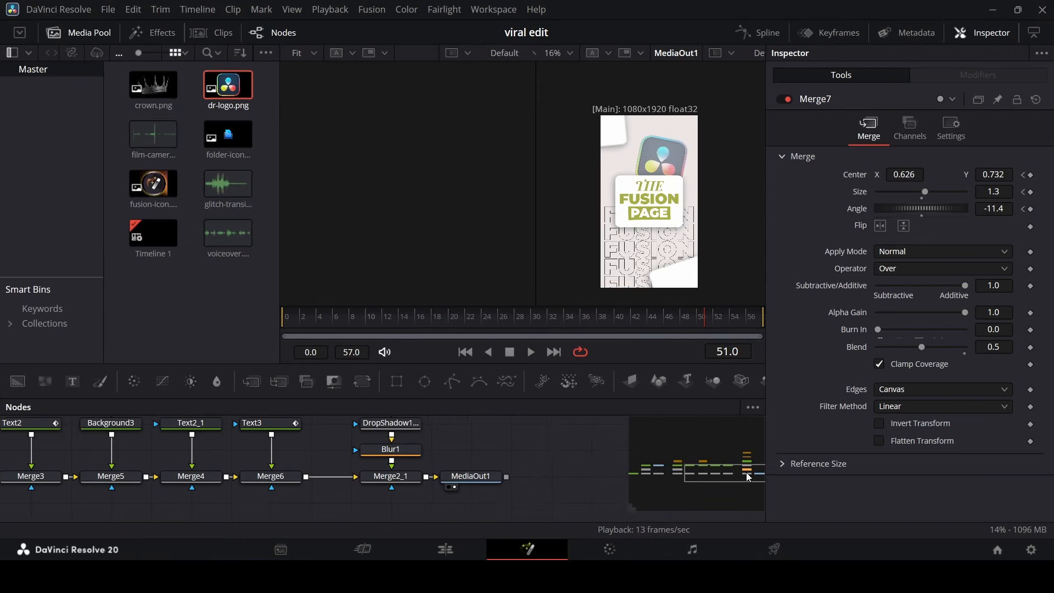
left_click_drag(489, 477, 609, 477)
left_click(387, 476)
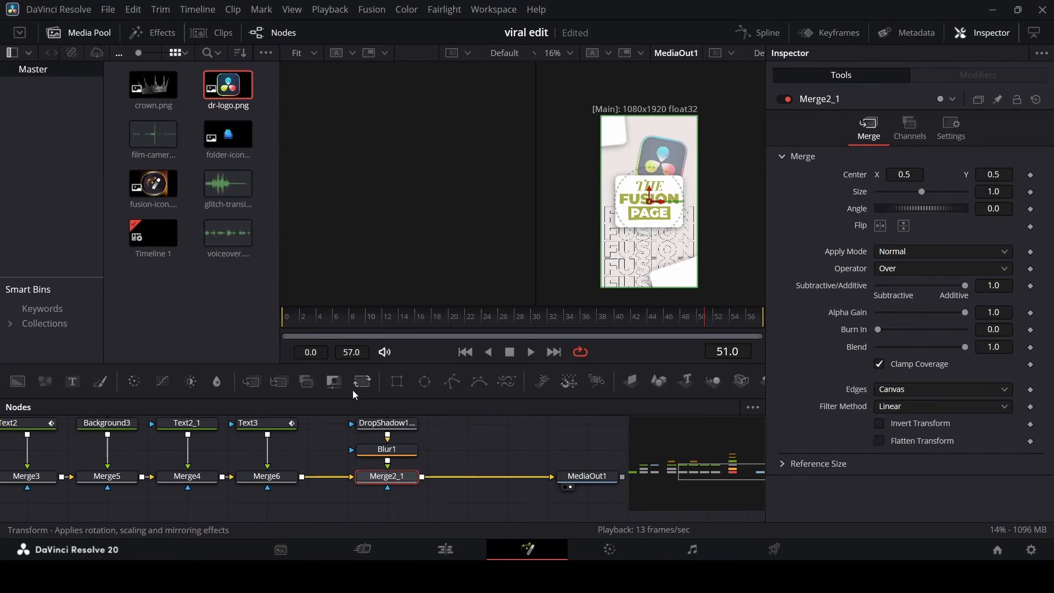
left_click(360, 384)
left_click_drag(477, 469, 501, 483)
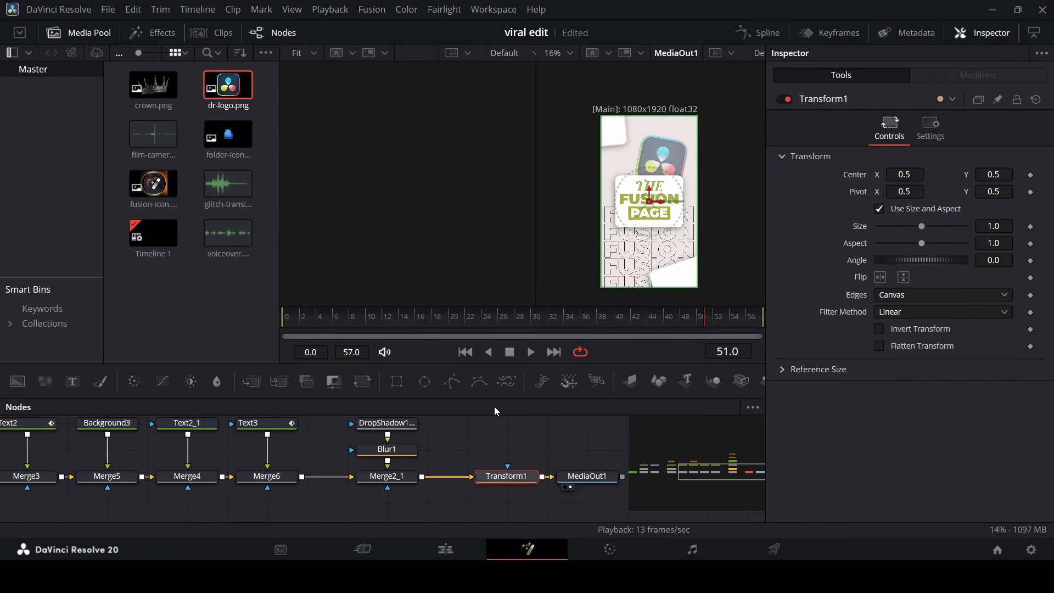
Add a keyframe for Transform1's Size at 1.0 on frame 14
left_click_drag(319, 326, 352, 324)
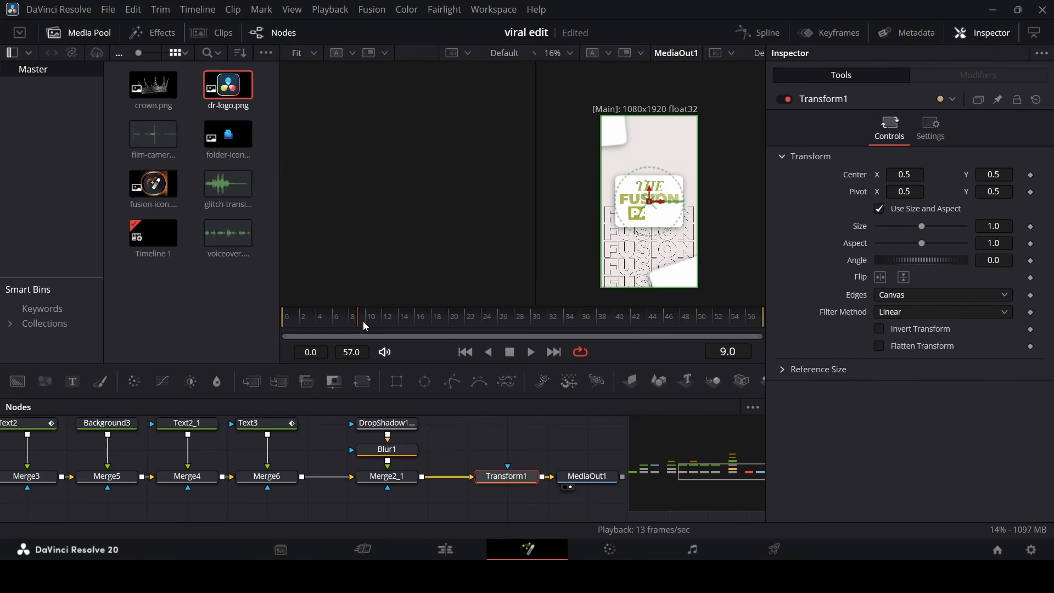
left_click_drag(366, 327, 394, 325)
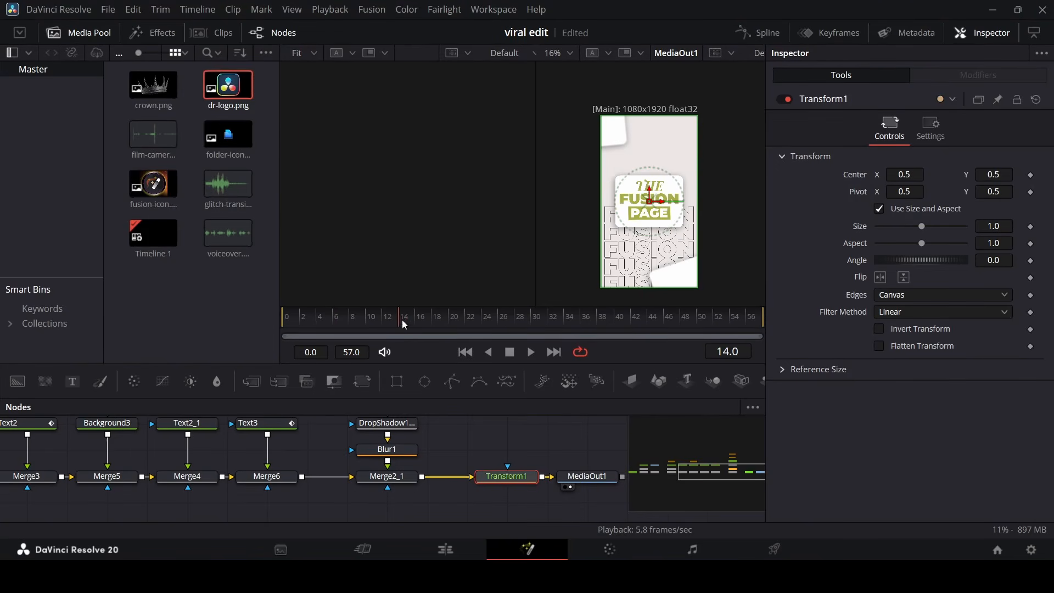
left_click(1029, 227)
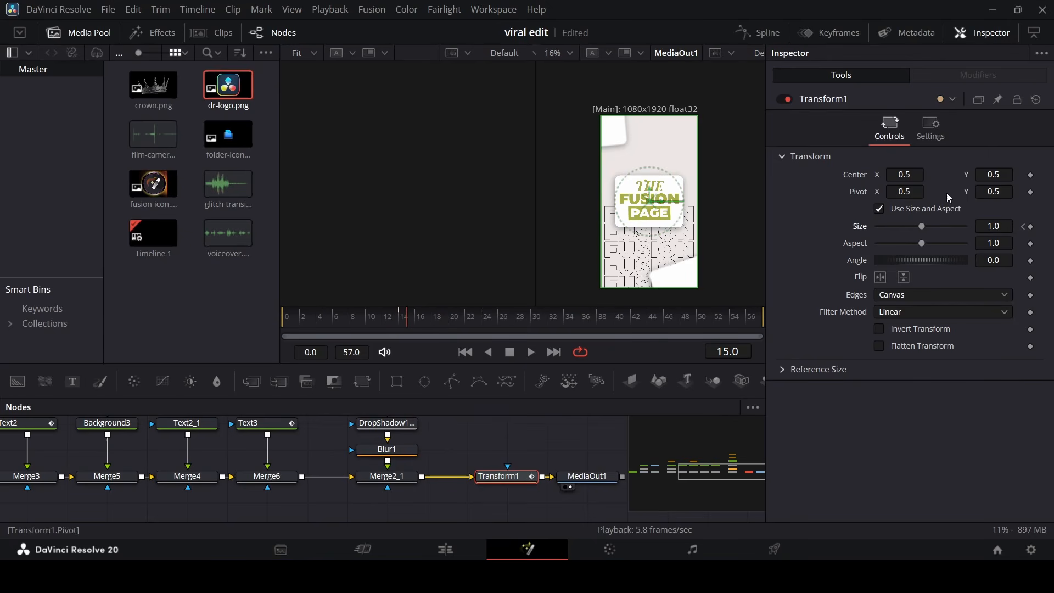
Set Transform1's Size to 1.1 on frame 15 and to 1.2 on frame 57
left_click(952, 226)
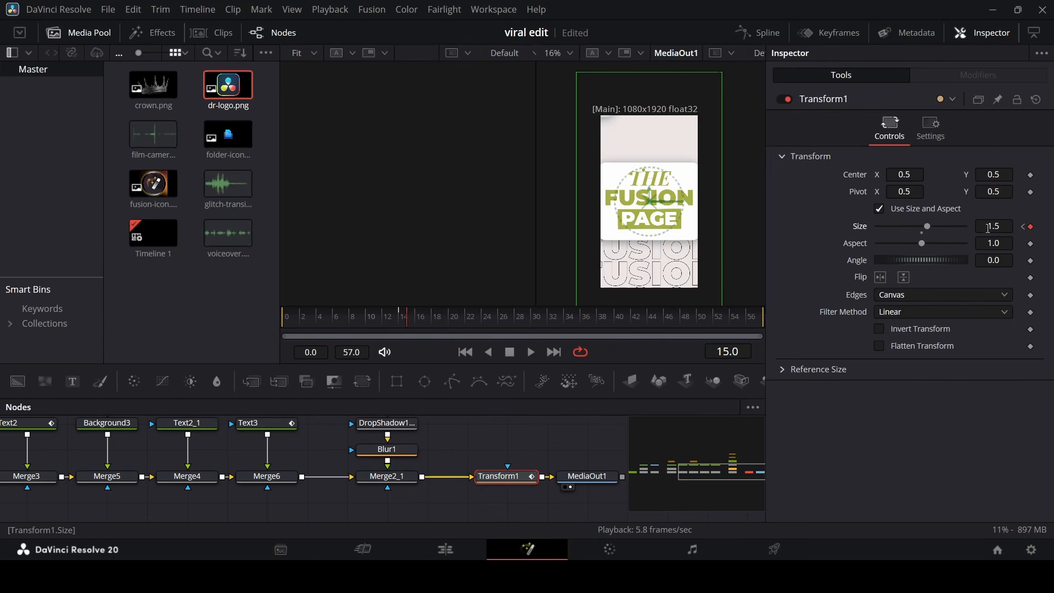
key("Tab")
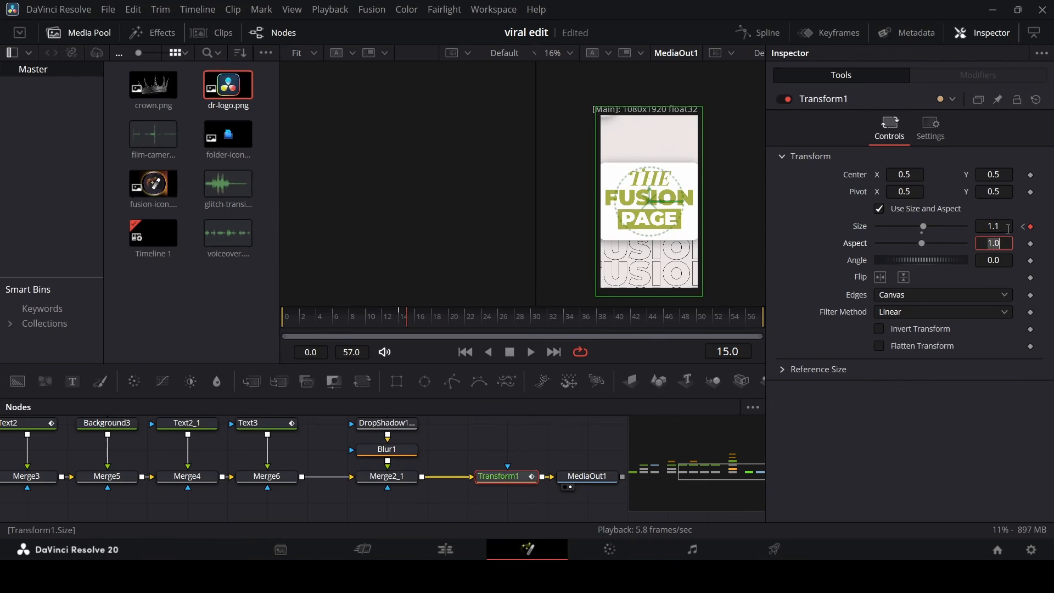
left_click(695, 319)
left_click(759, 319)
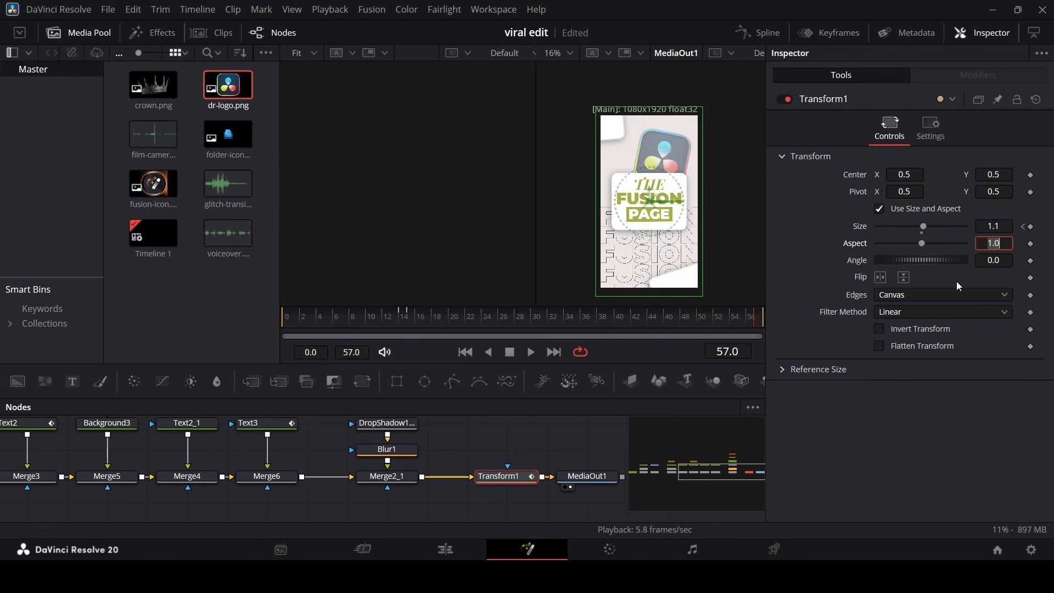
left_click(1011, 227)
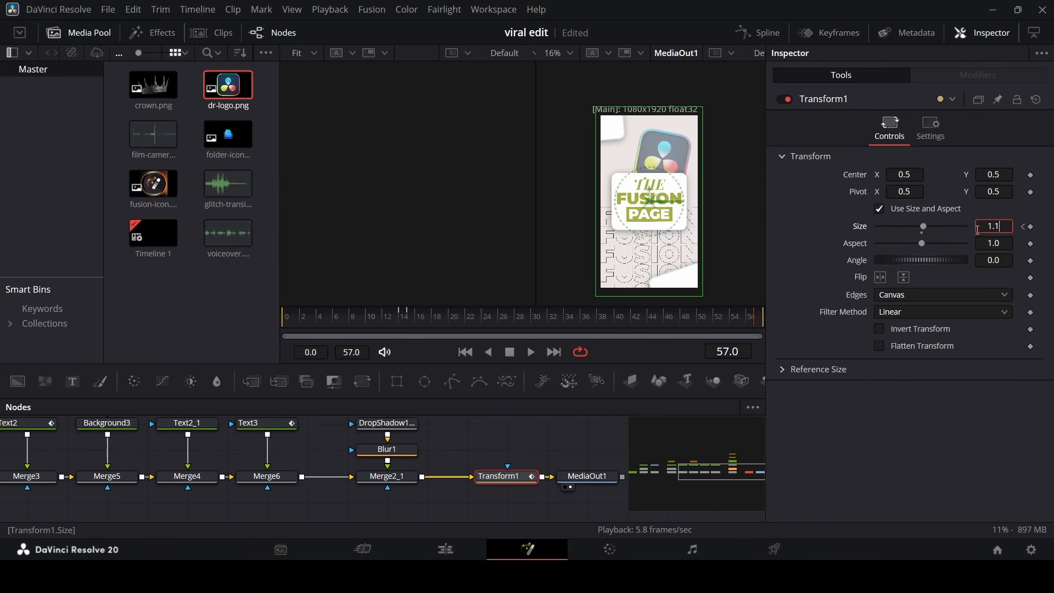
key("BackSpace")
type("2")
key("Tab")
Keyframe Rectangle1's Center on frame 10, lower its Center Y slightly on frame 0, and play the animation
left_click_drag(659, 473, 683, 466)
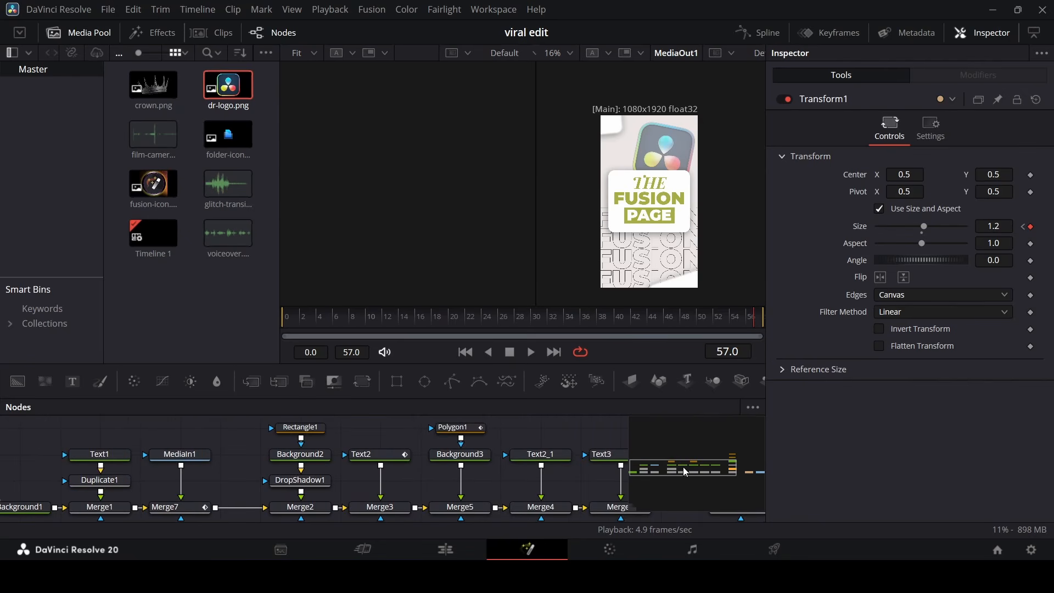
left_click(311, 427)
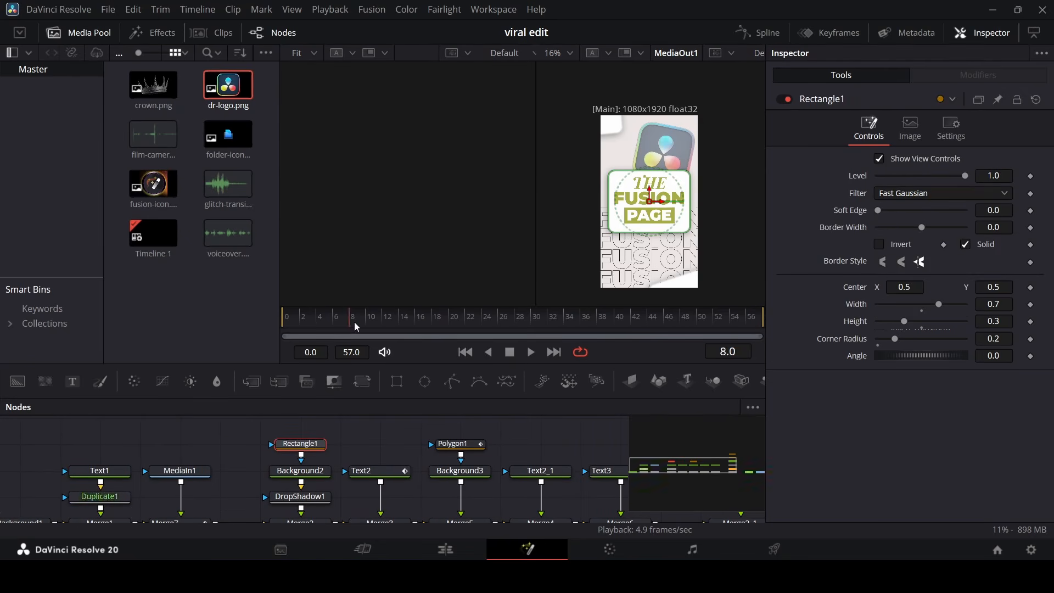
left_click_drag(355, 322, 374, 336)
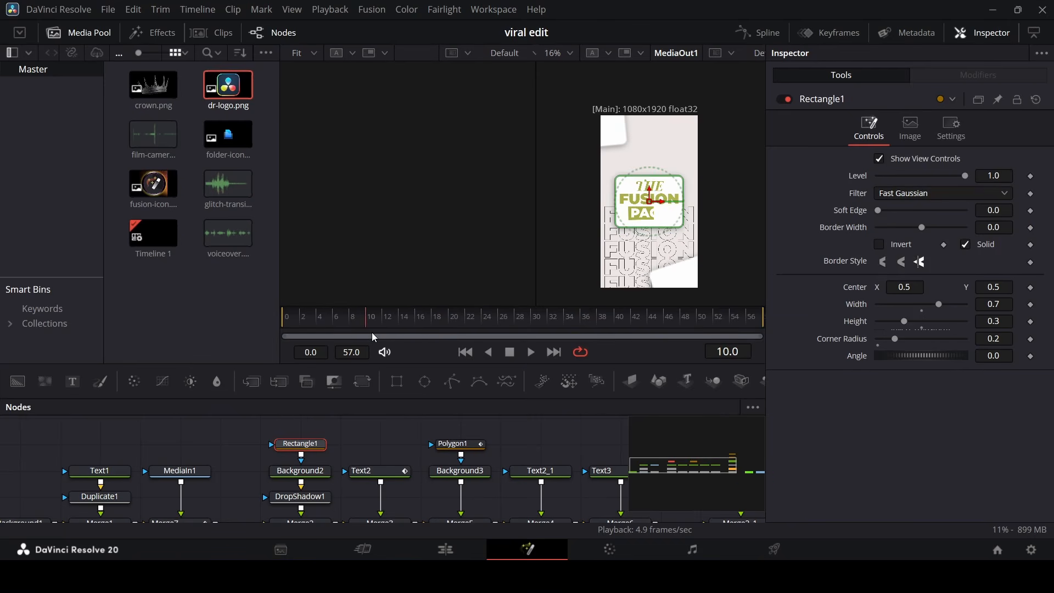
left_click(1032, 289)
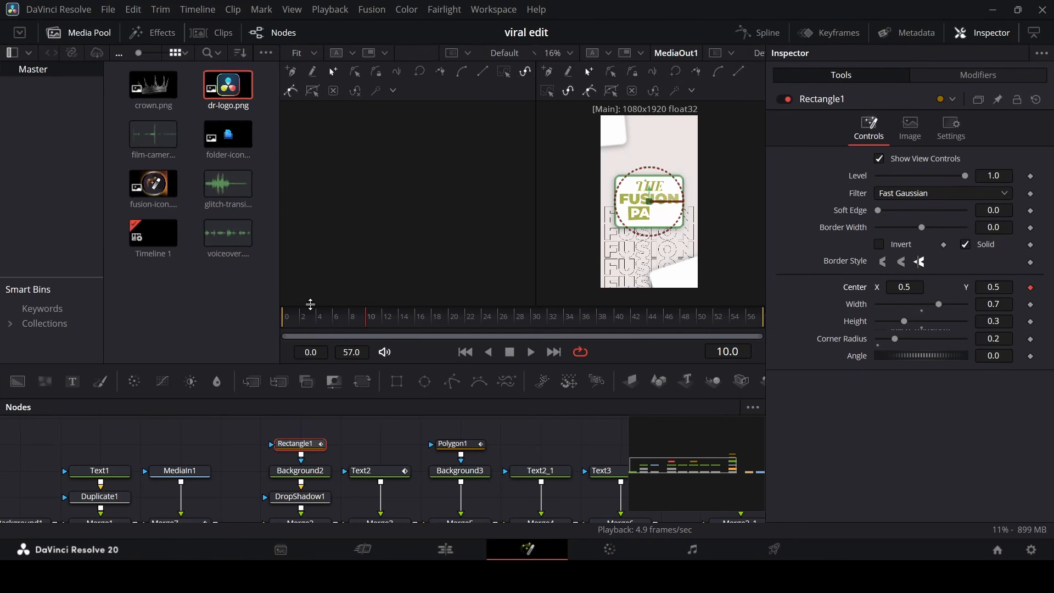
key("Home")
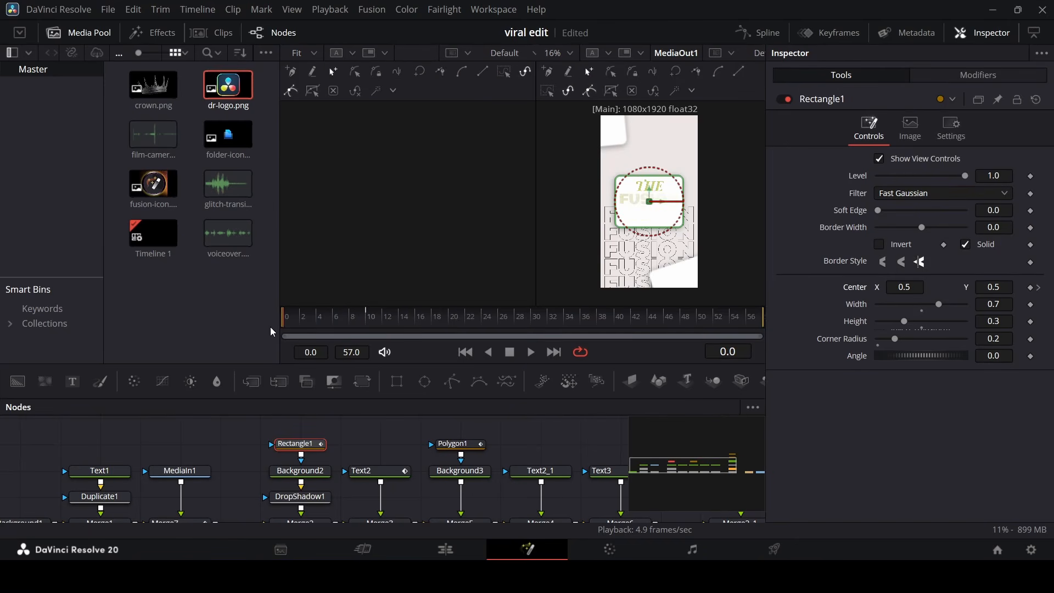
left_click_drag(999, 286, 989, 286)
left_click(580, 437)
key("space")
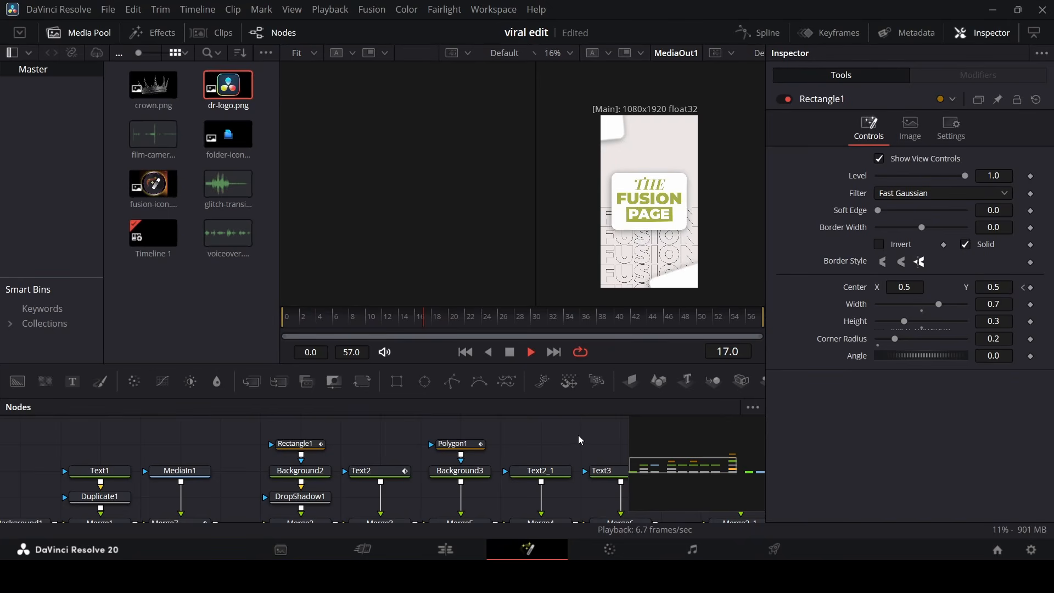
key("space")
Keyframe Transform1's Center on frame 50, raise its Center Y on frame 57, and play the ending
left_click(471, 318)
left_click_drag(471, 319, 704, 338)
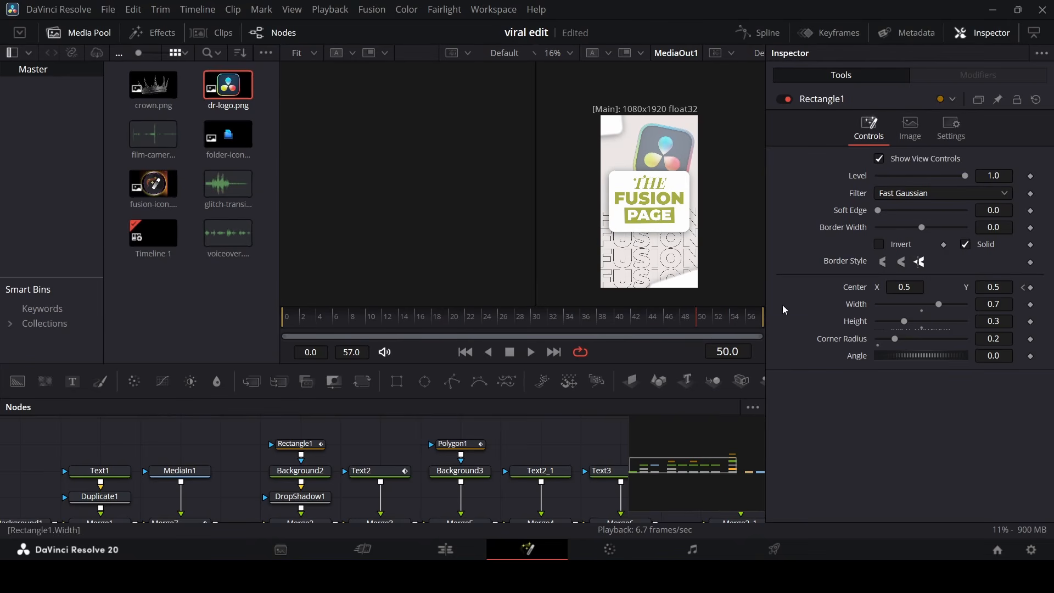
left_click_drag(684, 486, 740, 467)
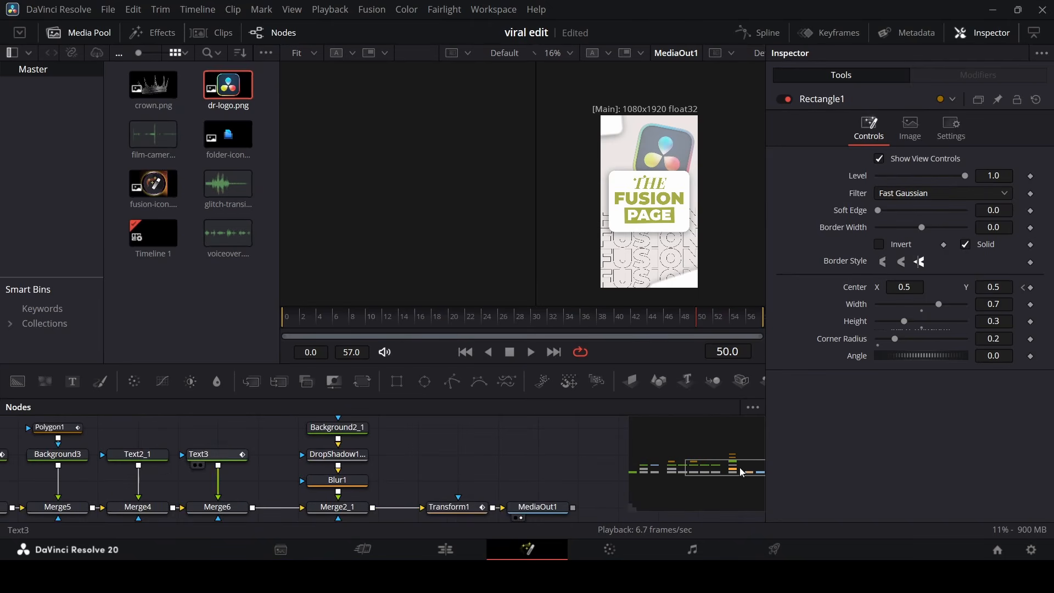
left_click(459, 489)
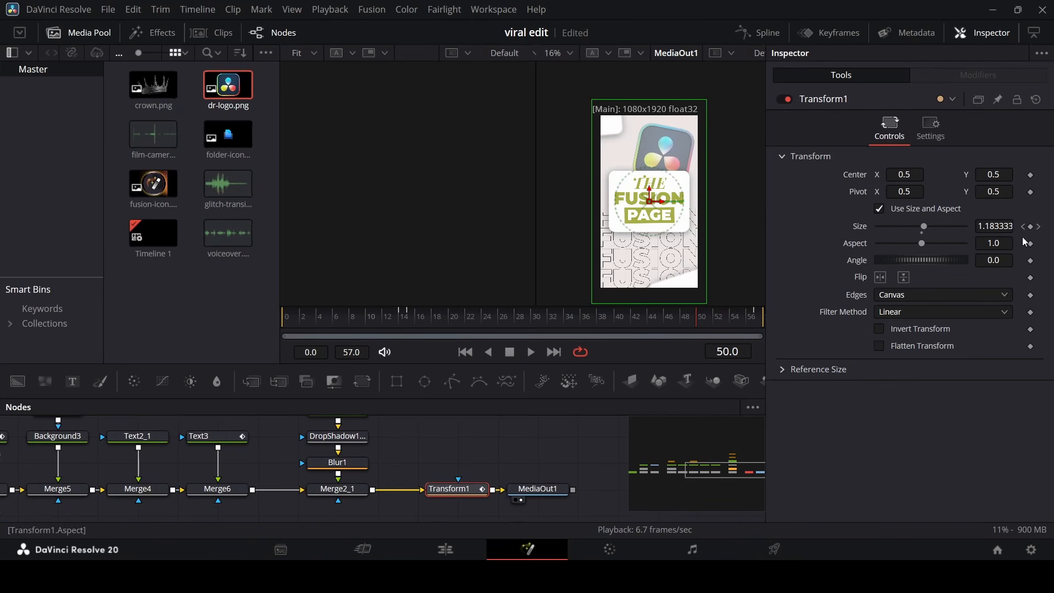
left_click(1031, 175)
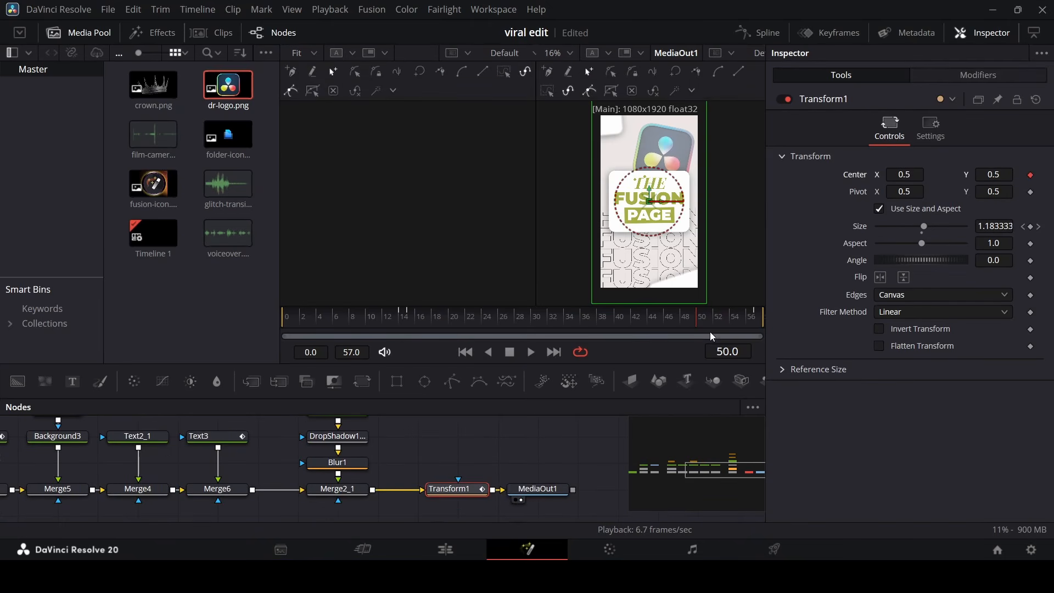
left_click(760, 317)
left_click_drag(1008, 174, 1034, 175)
left_click(655, 324)
key("space")
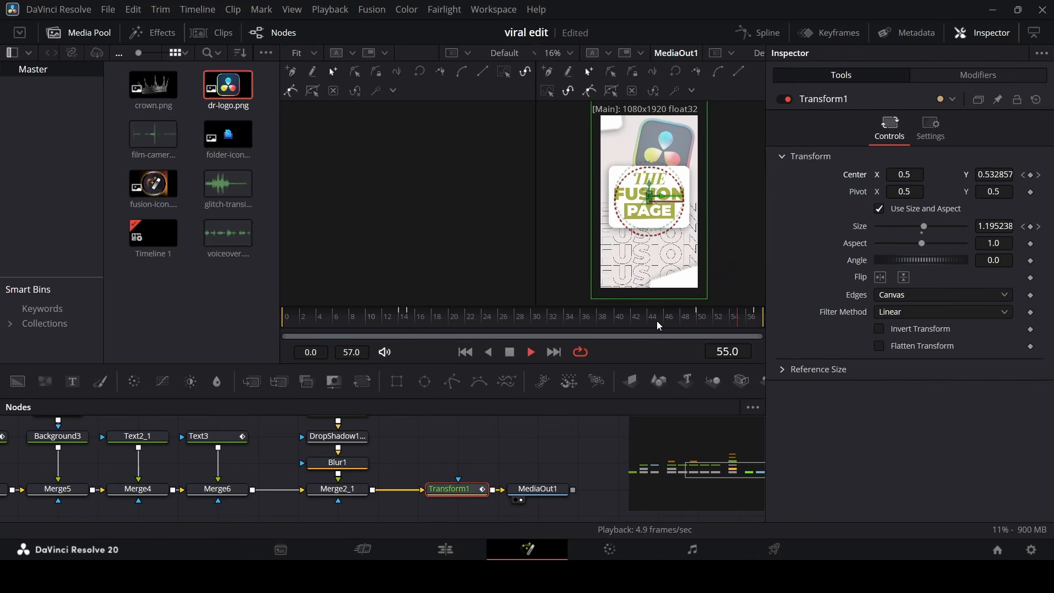
Set Transform1's Center Y to 0.55 on frame 57 and replay the final frames
left_click_drag(1009, 175, 1015, 176)
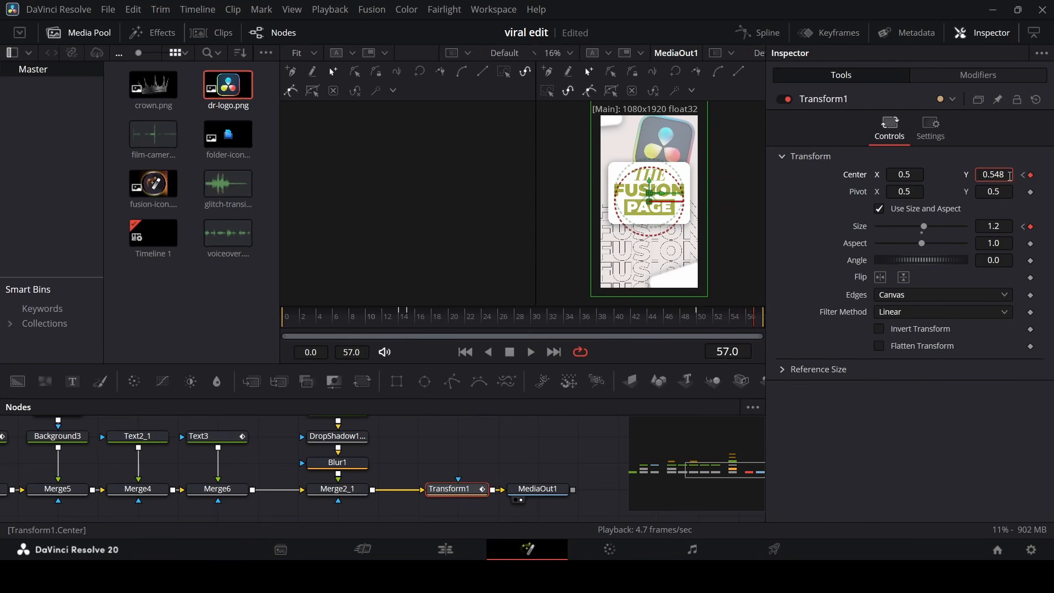
type("2")
key("Tab")
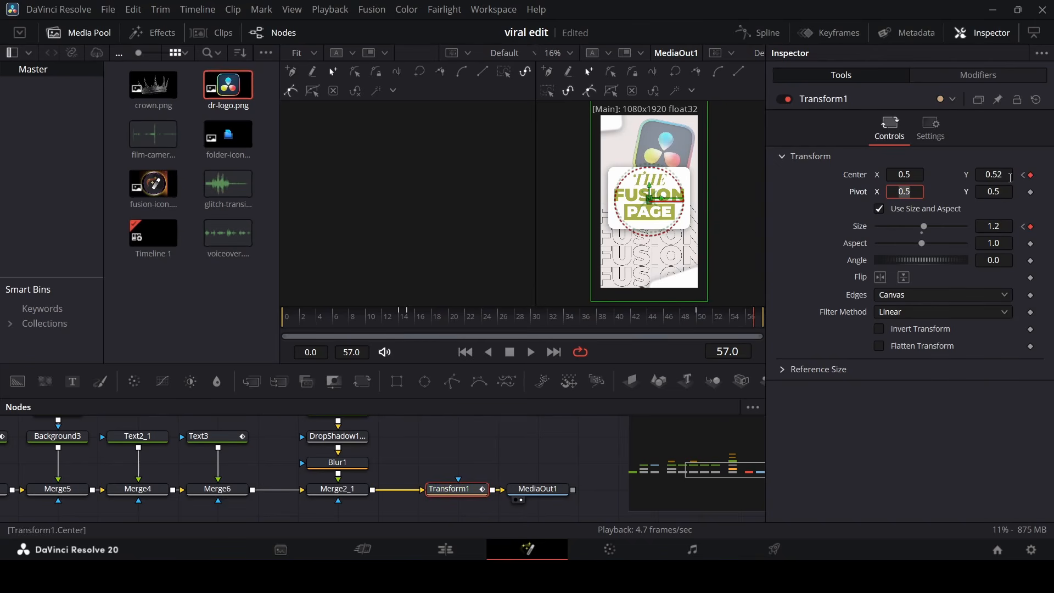
left_click(1010, 176)
key("Tab")
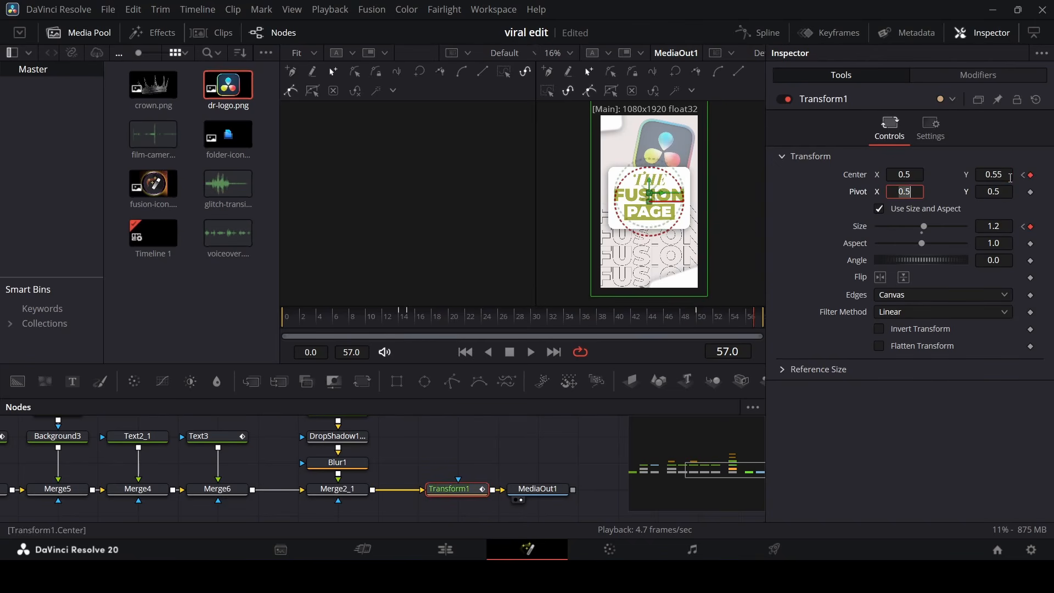
left_click(655, 324)
key("space")
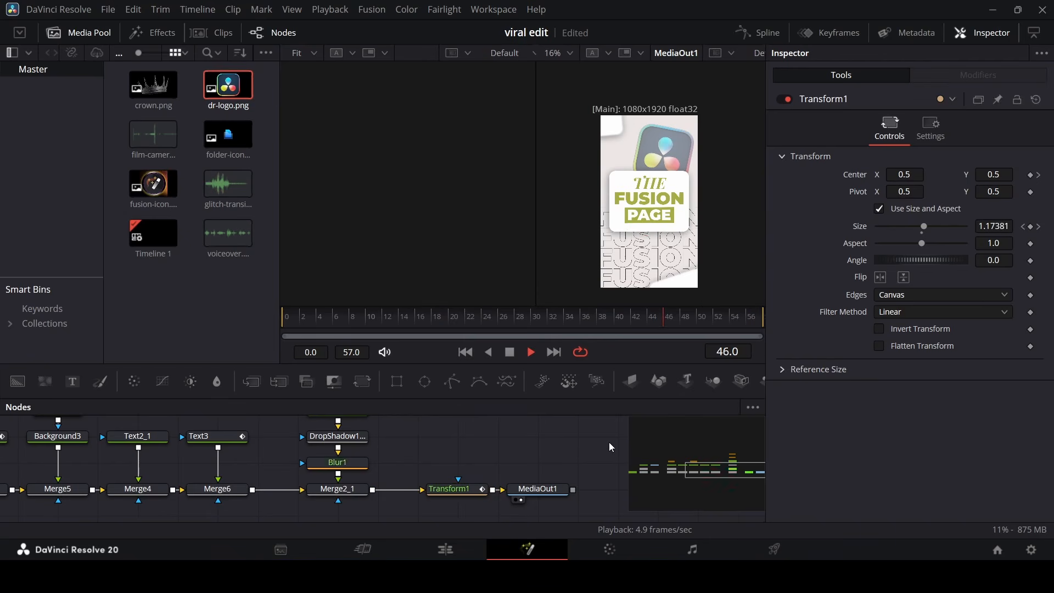
Go through the frames between 49 and 57 one by one to examine when the upward movement should start
left_click(697, 327)
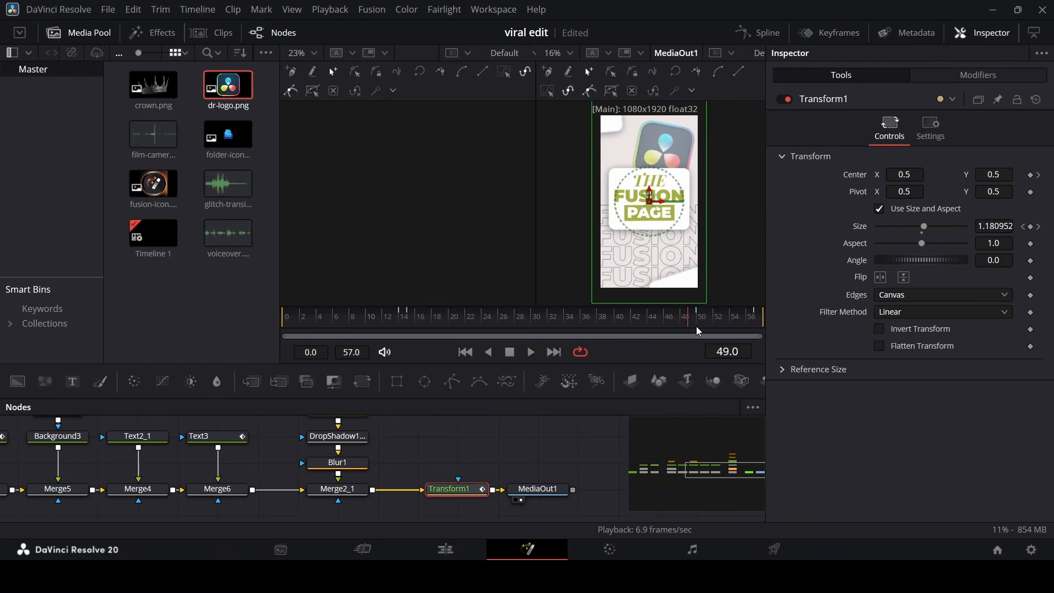
left_click_drag(700, 321, 759, 326)
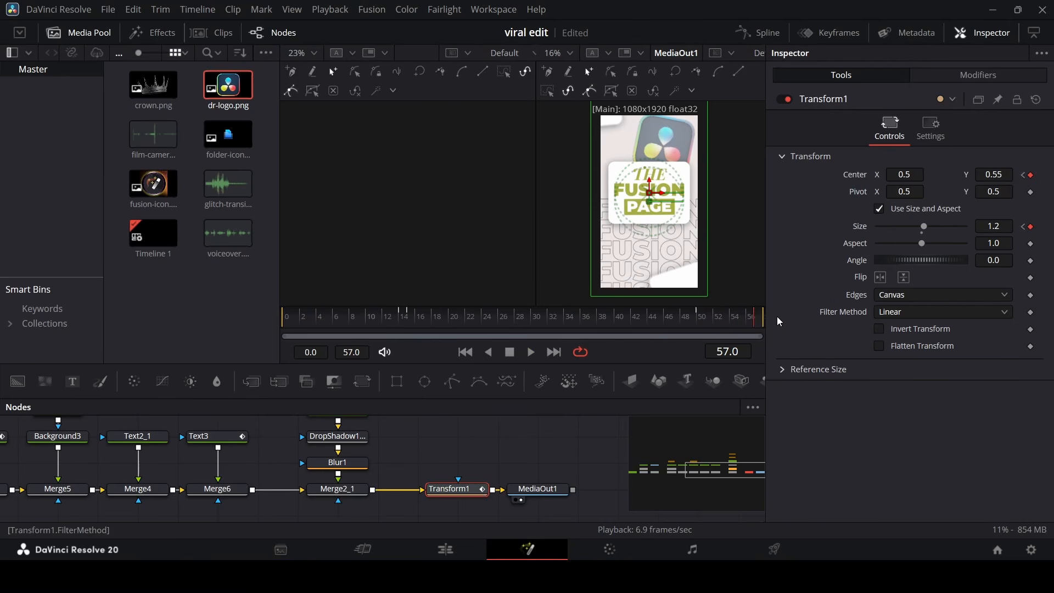
key("Left")
key("Left")
key("Left")
key("Left")
left_click_drag(739, 314, 757, 315)
key("Left")
key("Left")
key("Left")
key("Left")
key("Left")
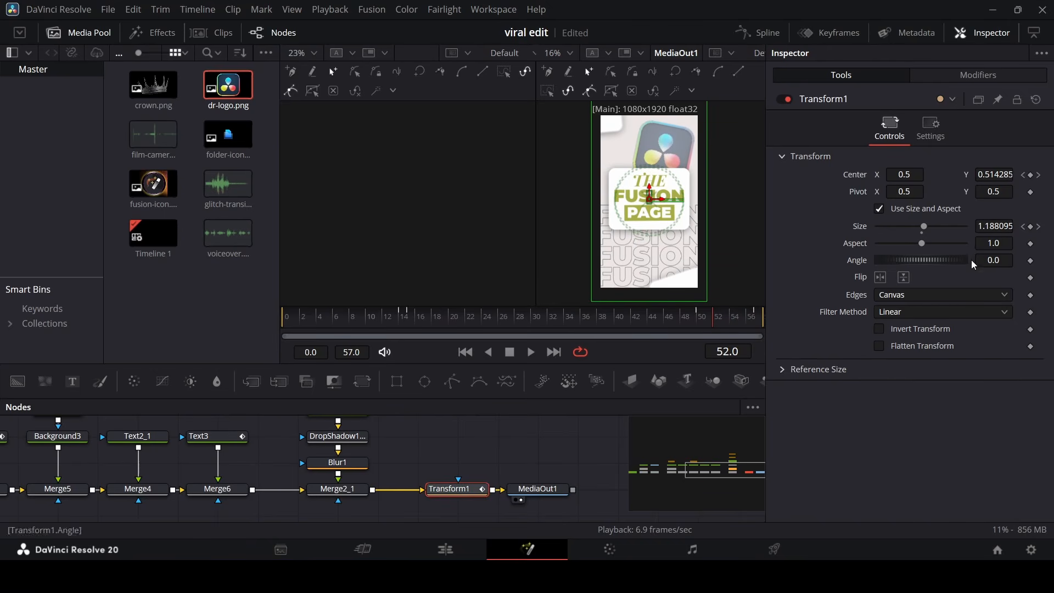
Add a Transform1 Center keyframe on frame 52 with Center Y at 0.5
left_click(698, 321)
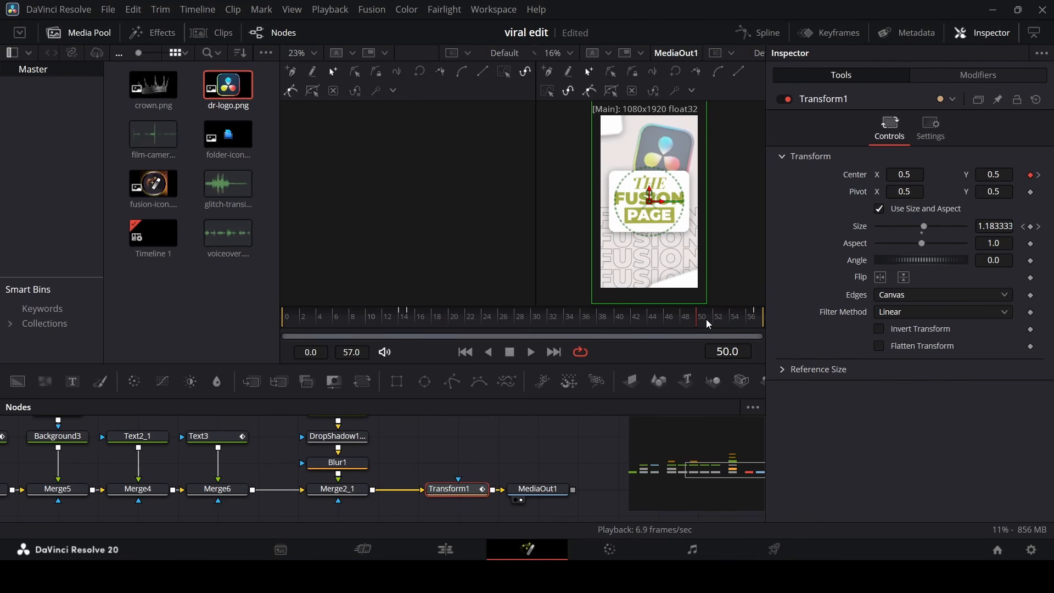
left_click_drag(708, 324, 719, 327)
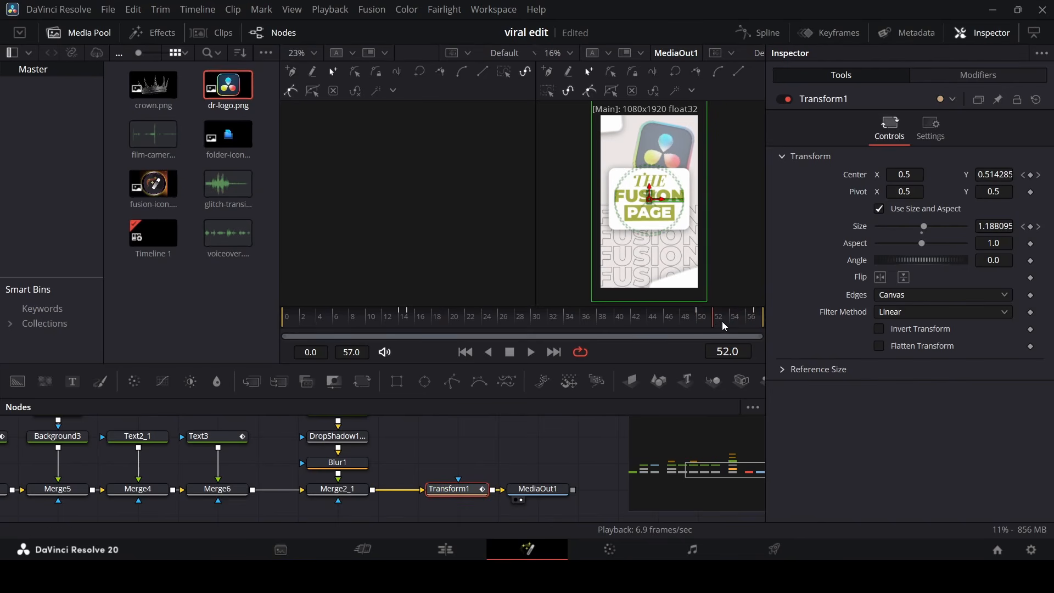
left_click(1024, 175)
left_click(1004, 176)
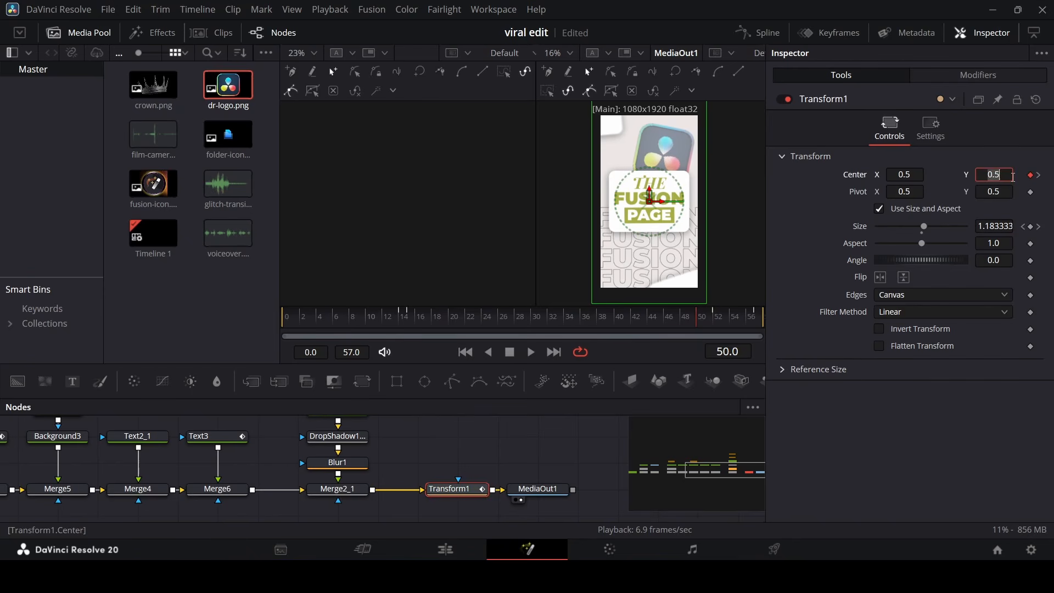
left_click(1039, 176)
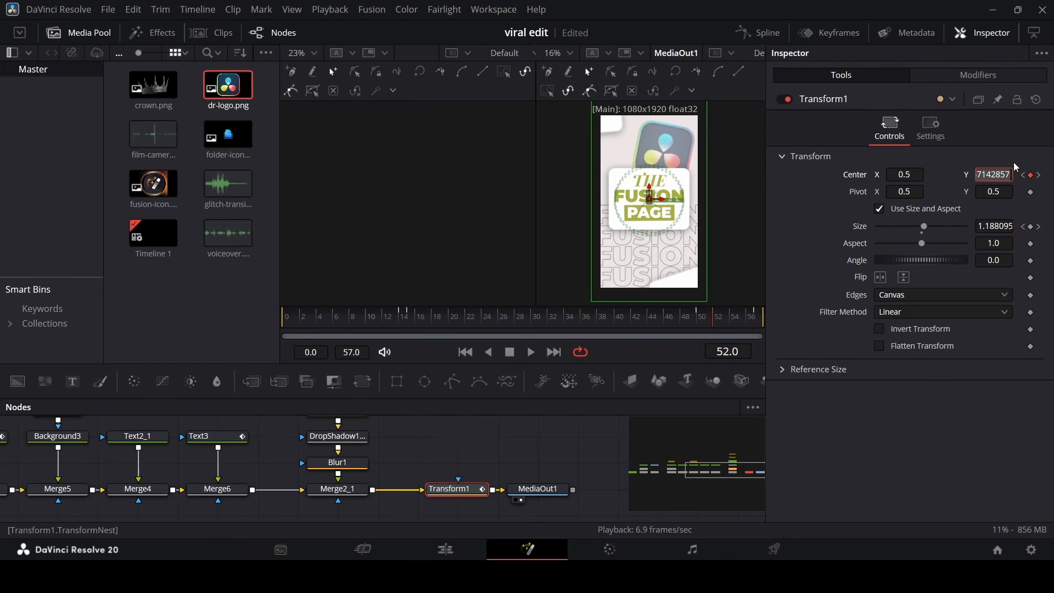
type("0.5")
key("Tab")
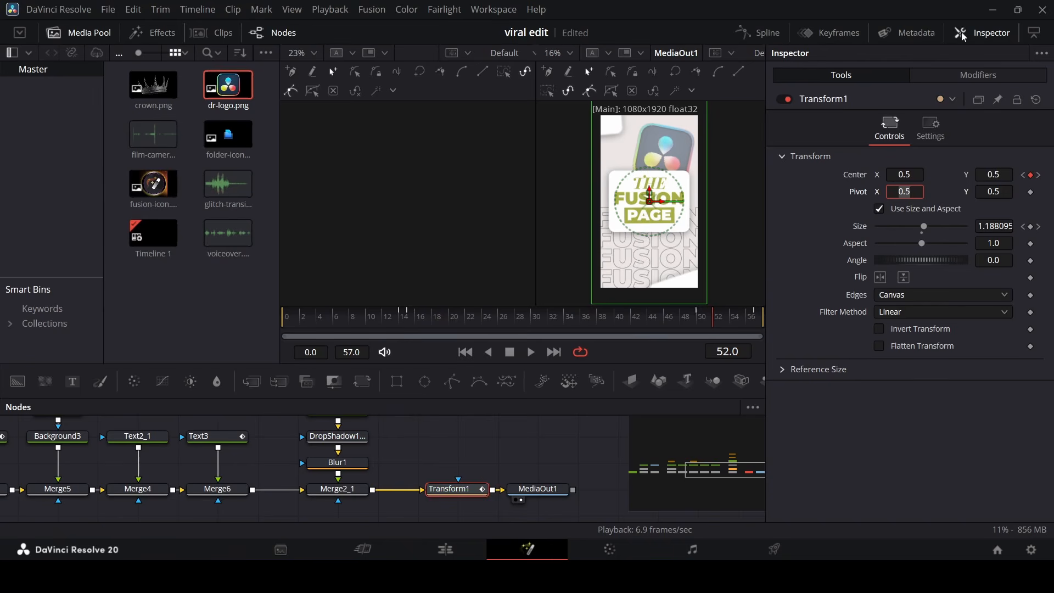
Remove Transform1's Center keyframe on frame 50 and play the ending to check the movement
left_click(704, 322)
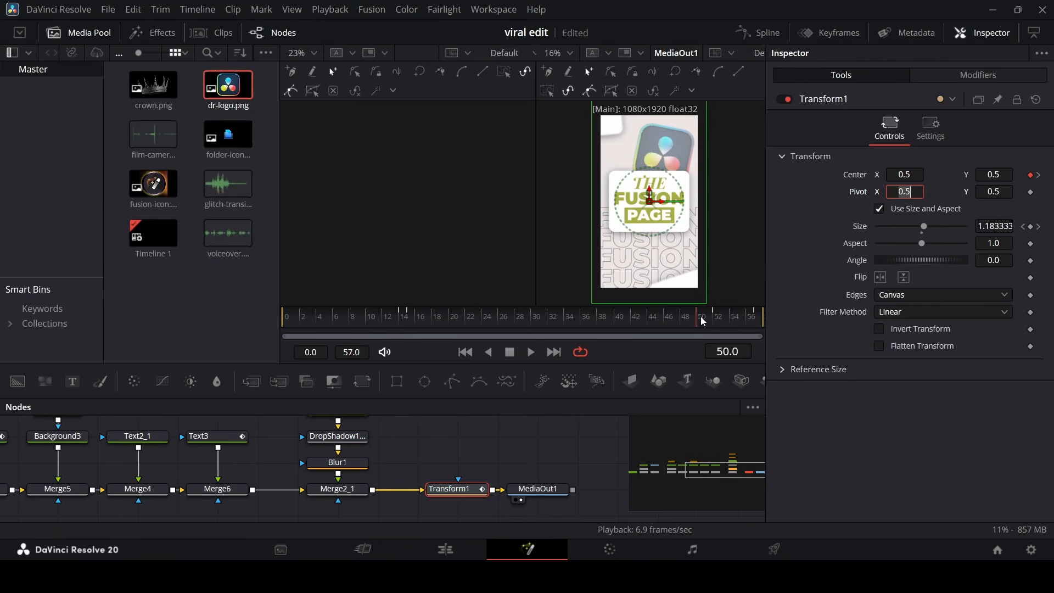
left_click(1031, 176)
left_click(676, 322)
key("space")
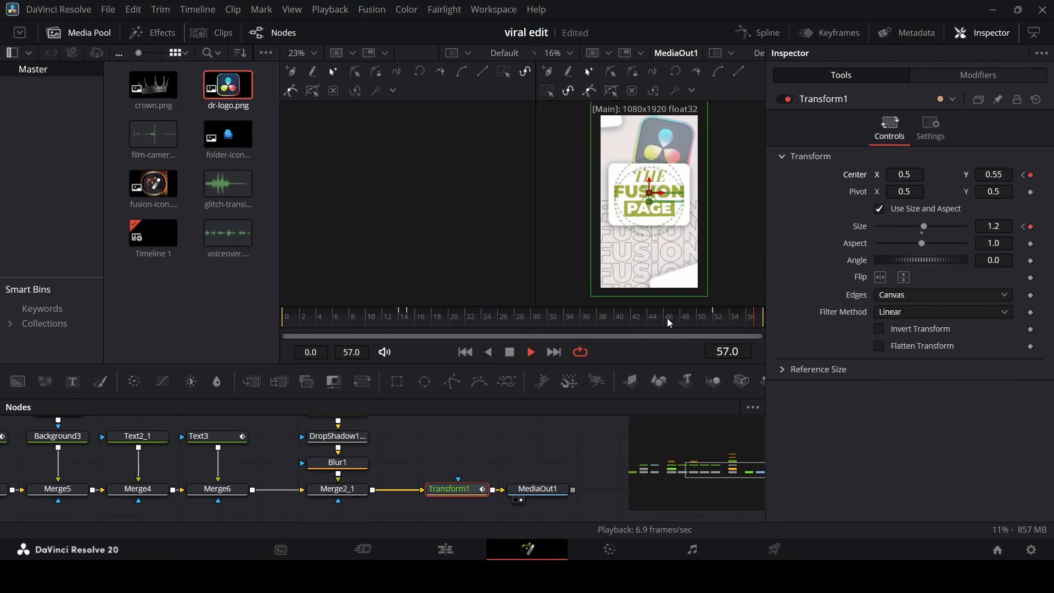
key("space")
left_click(571, 443)
Open the Spline editor, enlarge it and display the Displacement curve of Transform1's Center path
left_click(747, 34)
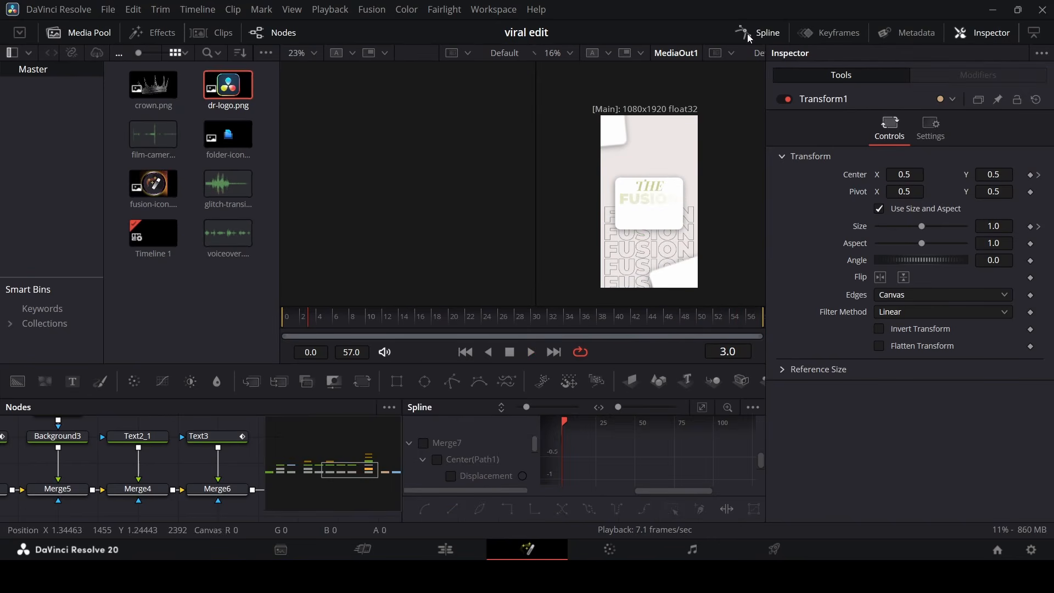
left_click(410, 443)
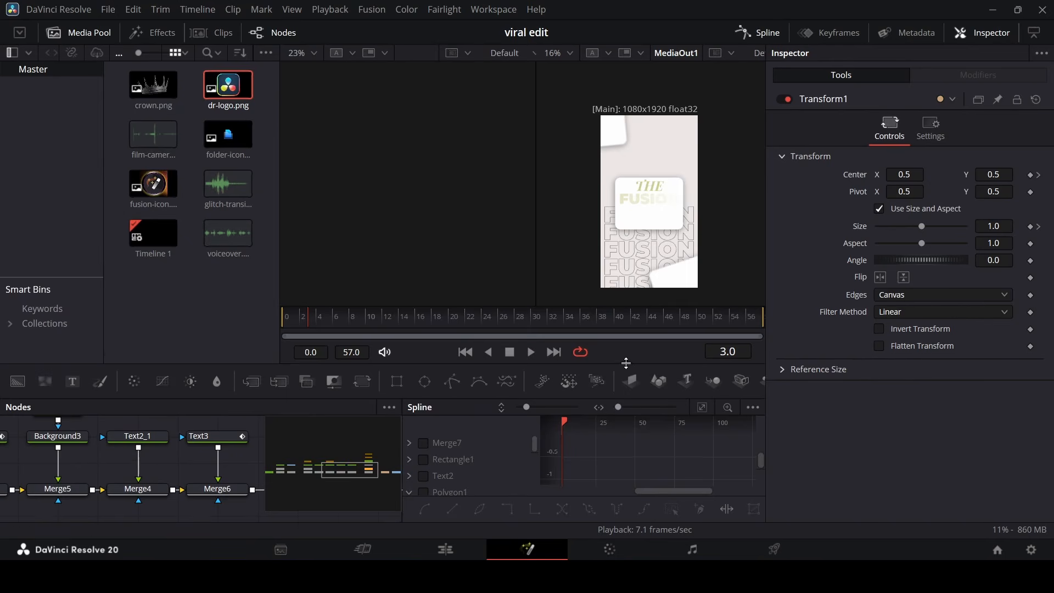
left_click_drag(626, 366, 627, 267)
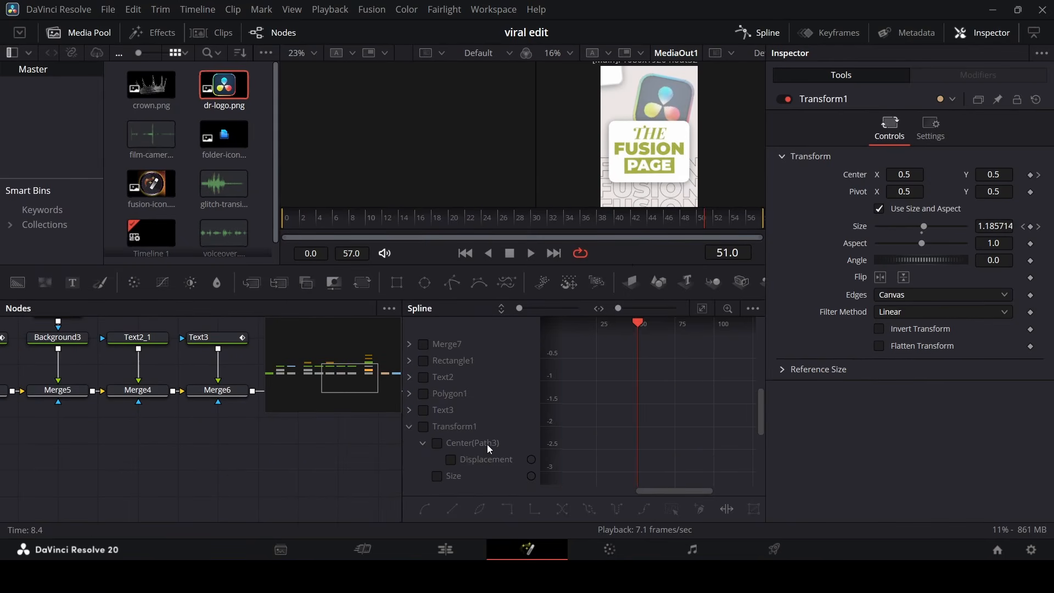
left_click(451, 460)
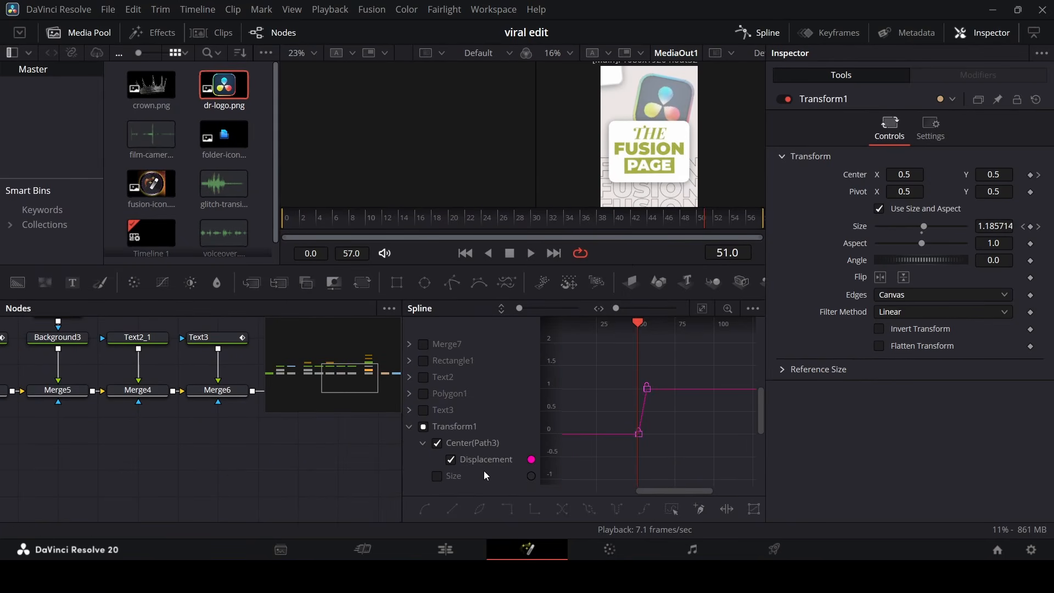
Select both Displacement keyframes of Transform1, smooth the curve between them and play the animation
left_click_drag(585, 465, 715, 349)
left_click(644, 374)
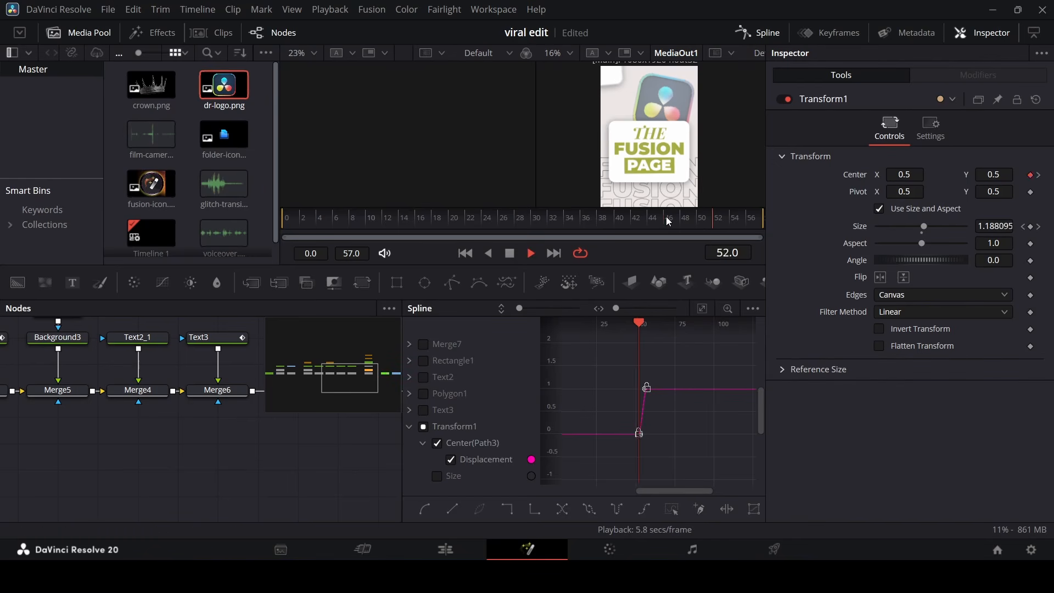
key("space")
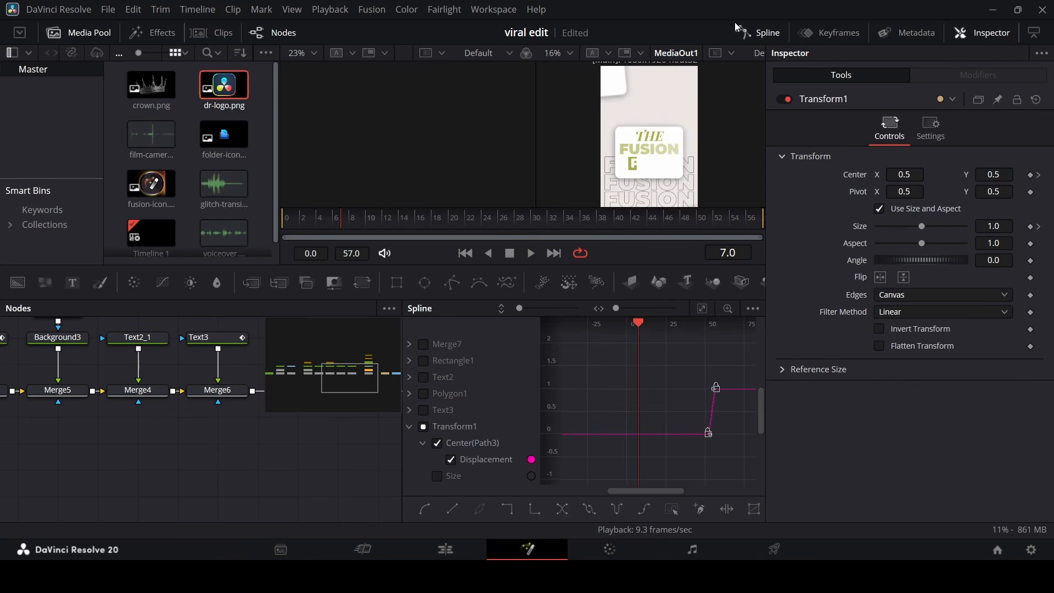
Close the Spline editor, return to the Edit page and play the timeline from its start
left_click(755, 33)
left_click_drag(718, 402, 708, 369)
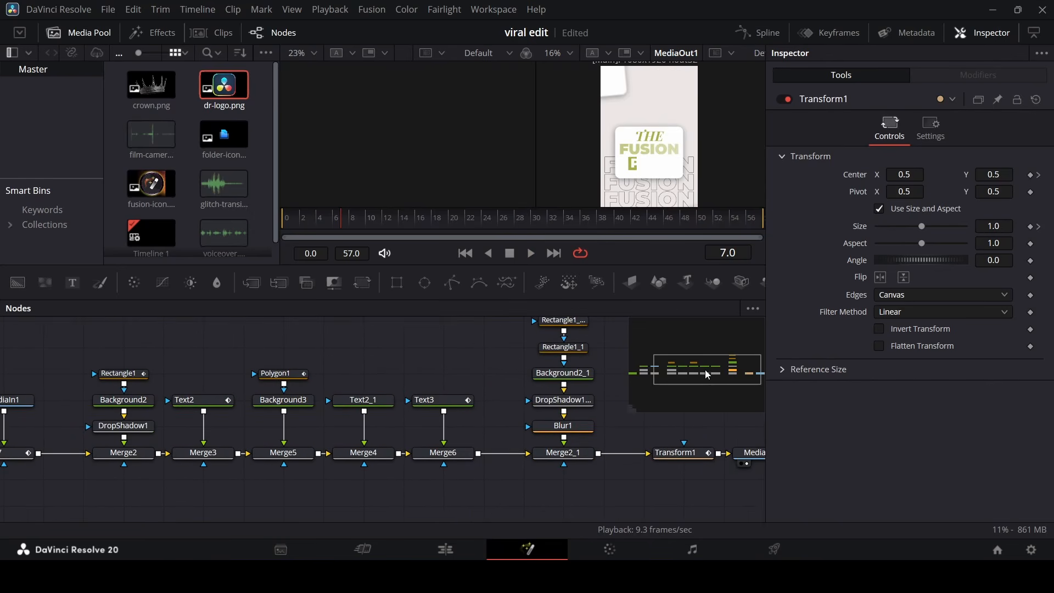
left_click(445, 550)
left_click_drag(224, 380, 181, 383)
key("space")
Place film-camera-flash.mp3 on a new audio track under the voiceover, starting at 00:00:00:15, and play it
left_click(78, 34)
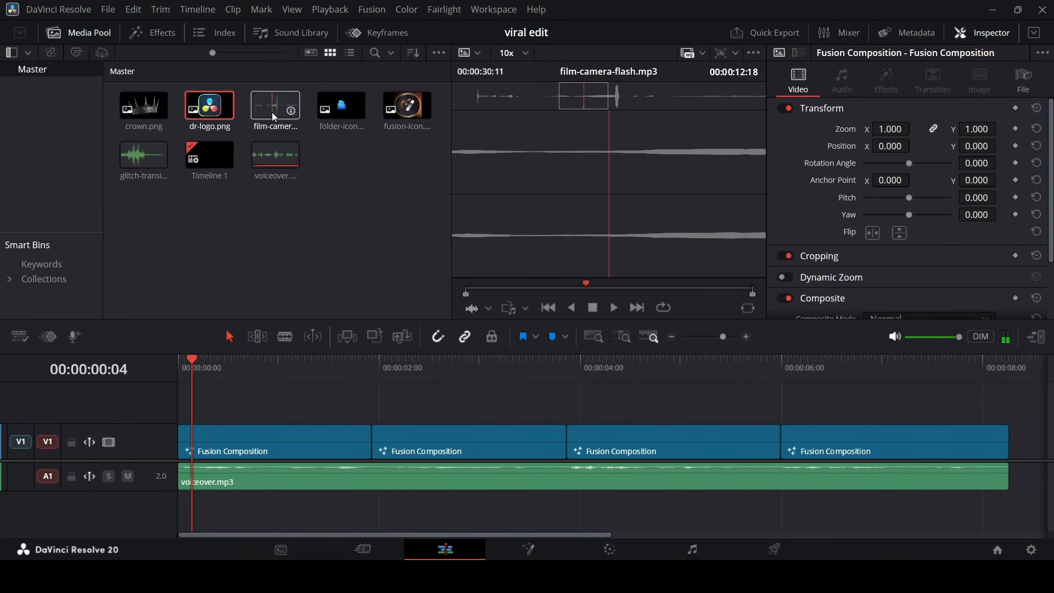
left_click_drag(280, 113, 229, 508)
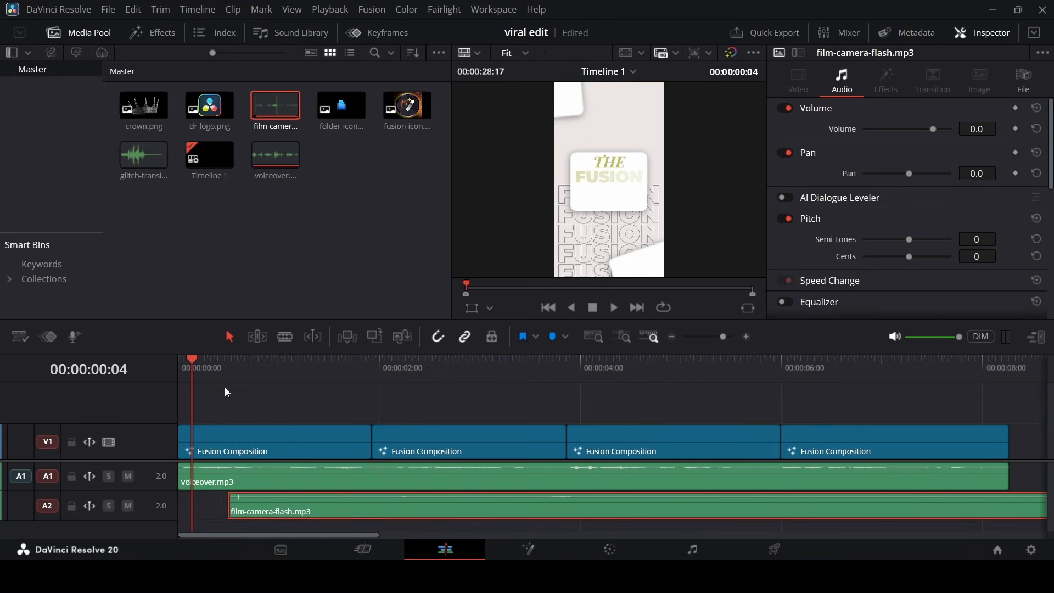
left_click(227, 391)
scroll(309, 407, "up", 6)
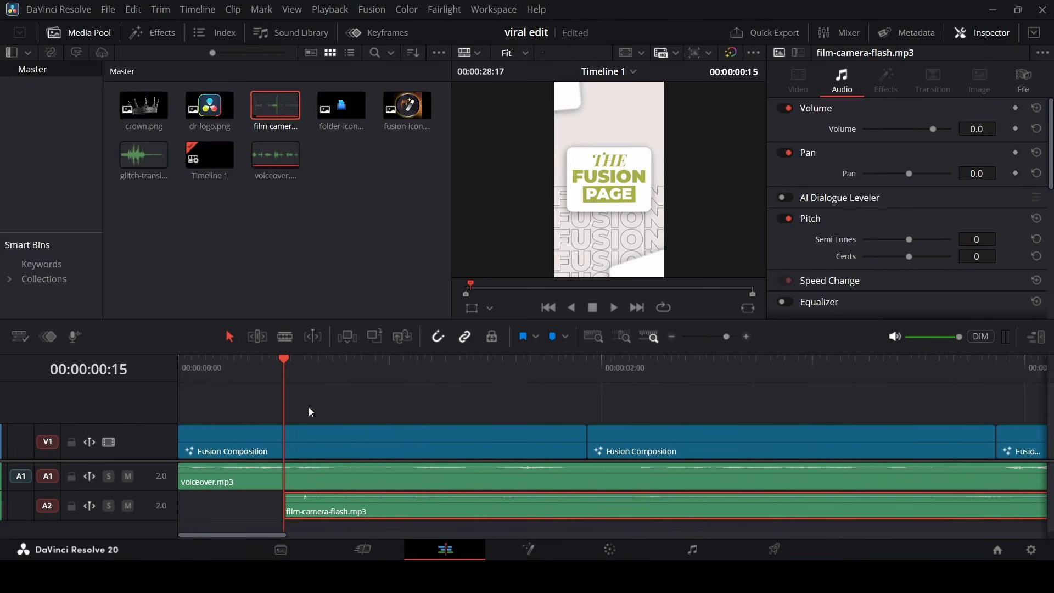
left_click(294, 372)
key("space")
Trim about two frames off the start of the film-camera-flash.mp3 clip and move it to start at 00:00:00:14
left_click_drag(257, 373, 333, 380)
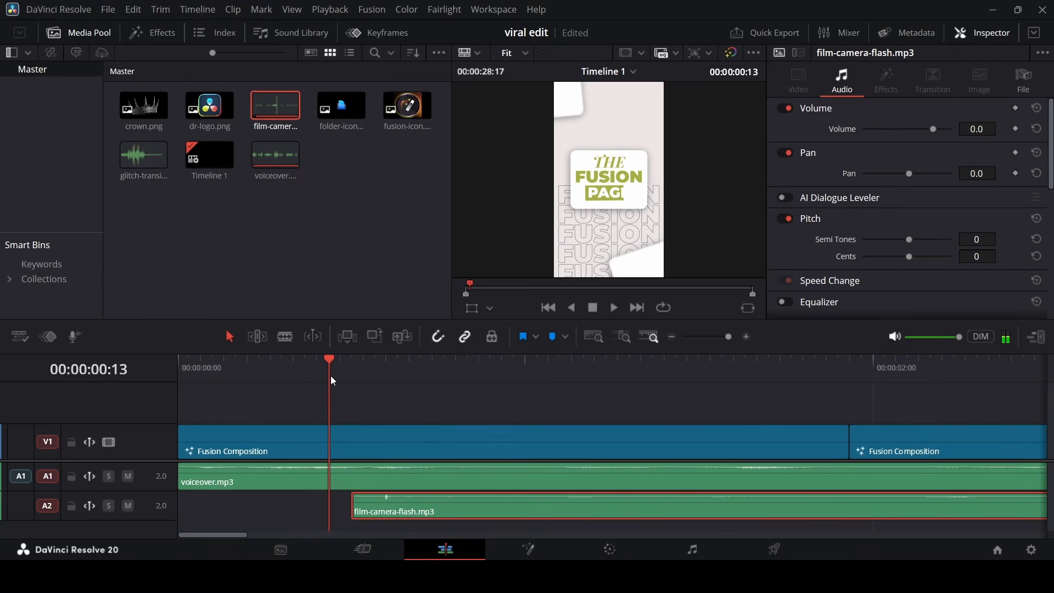
key("Right")
key("Right")
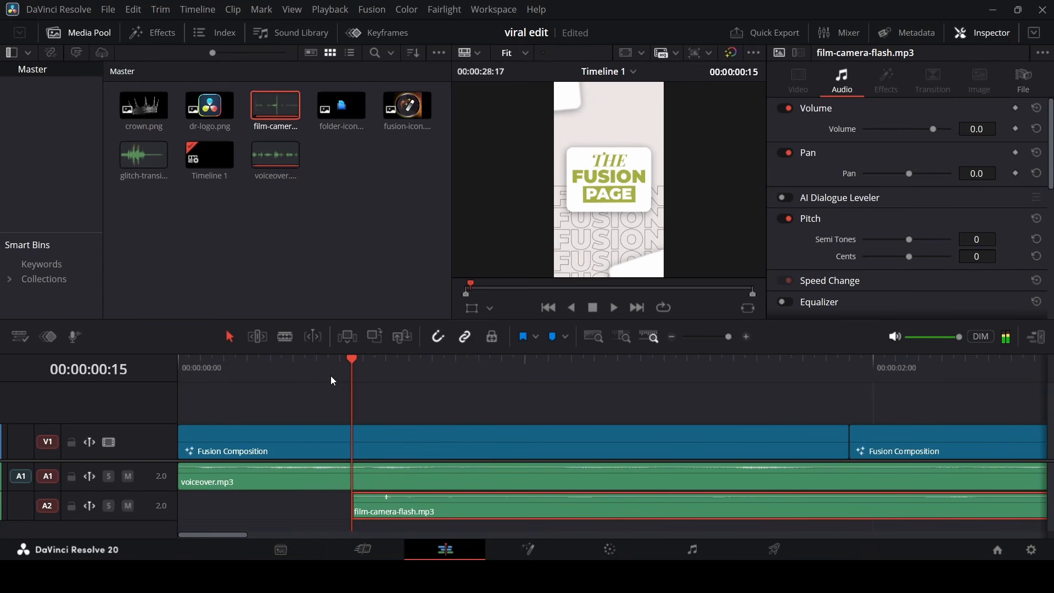
key("Left")
mouse_move(353, 510)
left_mouse_down()
mouse_move(384, 510)
mouse_move(372, 513)
left_mouse_up()
scroll(374, 454, "up", 4)
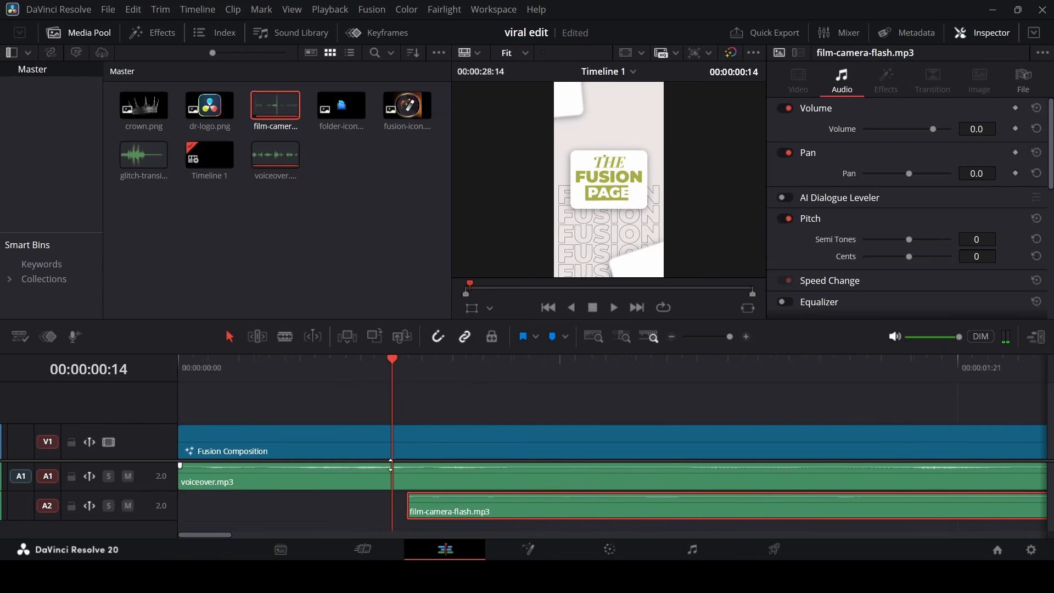
mouse_move(428, 496)
left_mouse_down()
mouse_move(417, 496)
mouse_move(434, 512)
left_mouse_up()
left_click(443, 512)
Play the opening of the timeline to check the timing of the camera-flash sound
left_click(371, 374)
key("space")
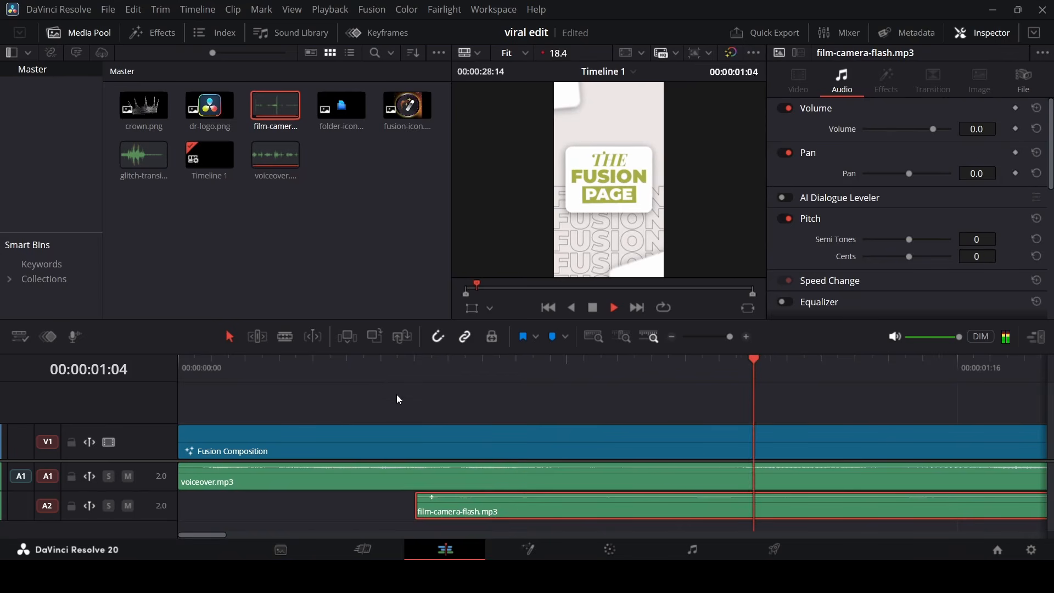
scroll(396, 395, "down", 2)
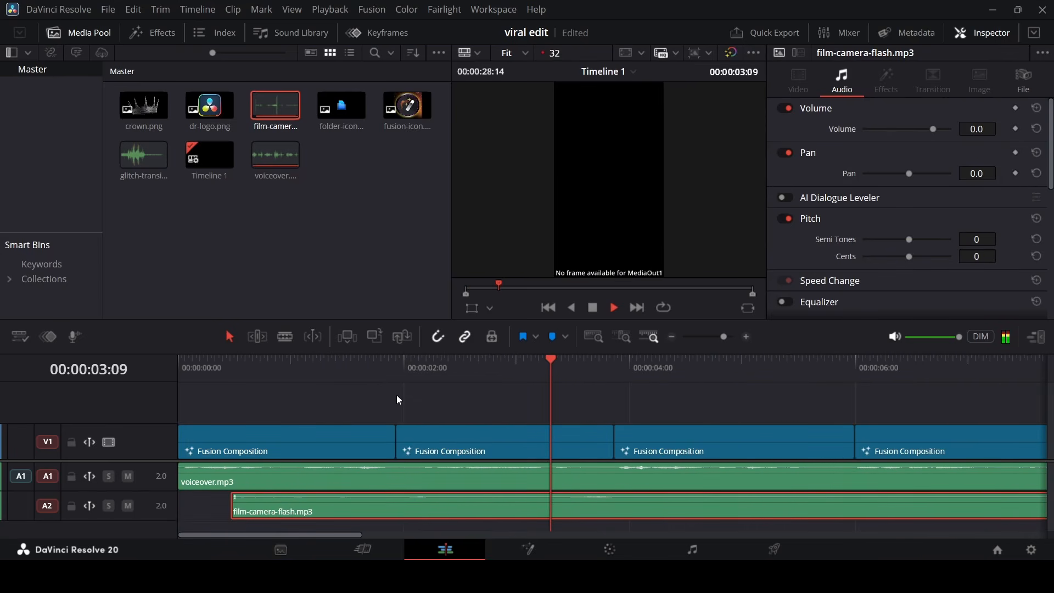
key("space")
Split the film-camera-flash.mp3 clip at 00:00:00:24, delete the part after the cut and play the opening again
left_click(336, 387)
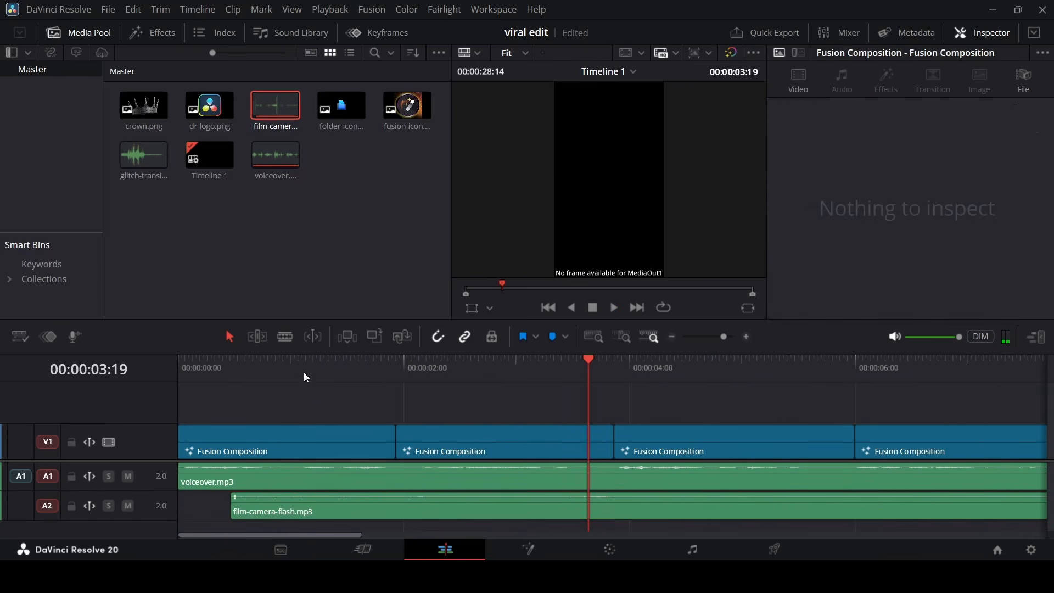
left_click(268, 387)
left_click(325, 519)
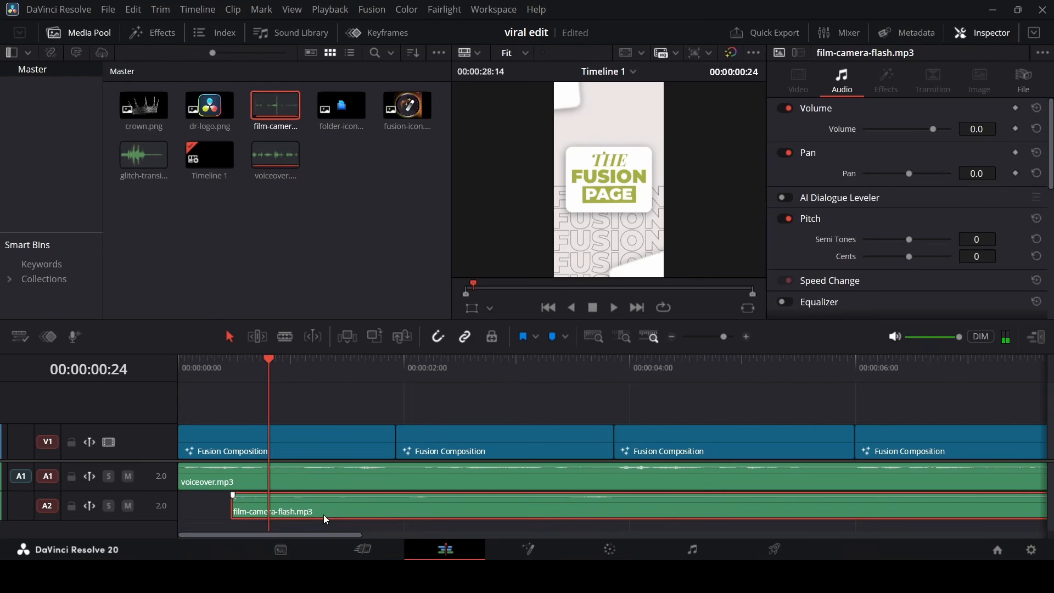
key("ctrl+b")
left_click(367, 513)
key("Delete")
left_click(204, 379)
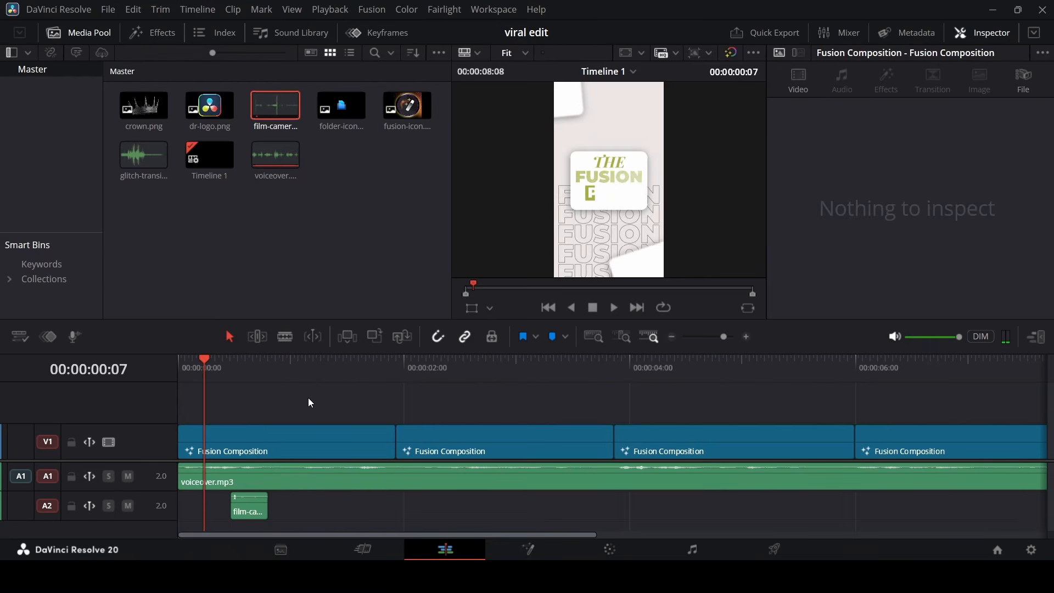
Open the second Fusion Composition clip in the Fusion page
left_click(396, 400)
right_click(476, 451)
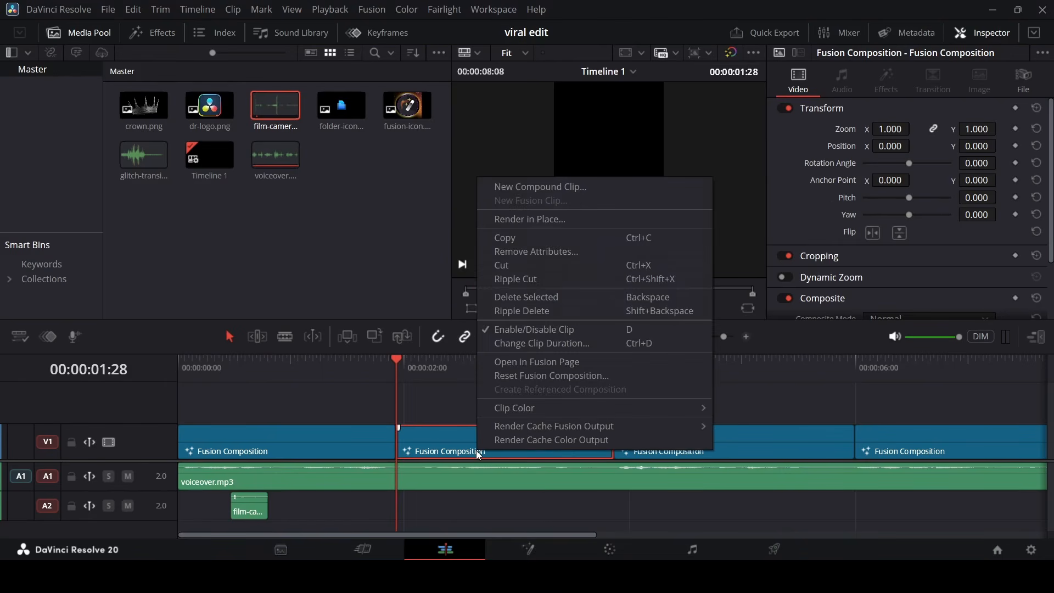
left_click(548, 363)
left_click_drag(17, 283, 341, 383)
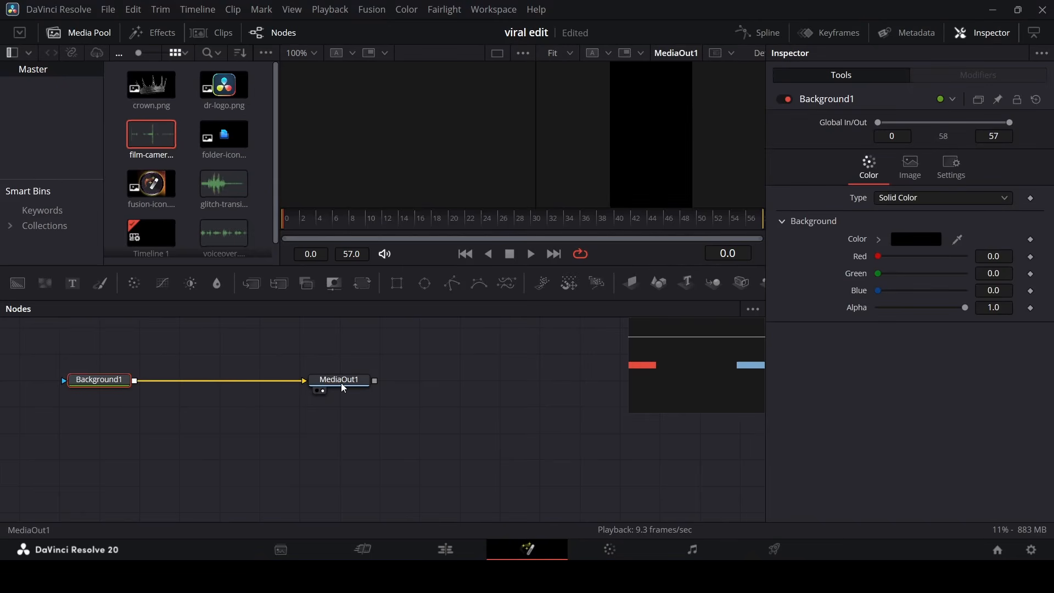
Set Background1 to an off-white with saturation 0.024 and value 0.976, and add an unconnected Text+ node above it
left_click(879, 240)
left_click_drag(879, 262, 877, 253)
left_click_drag(719, 407, 701, 367)
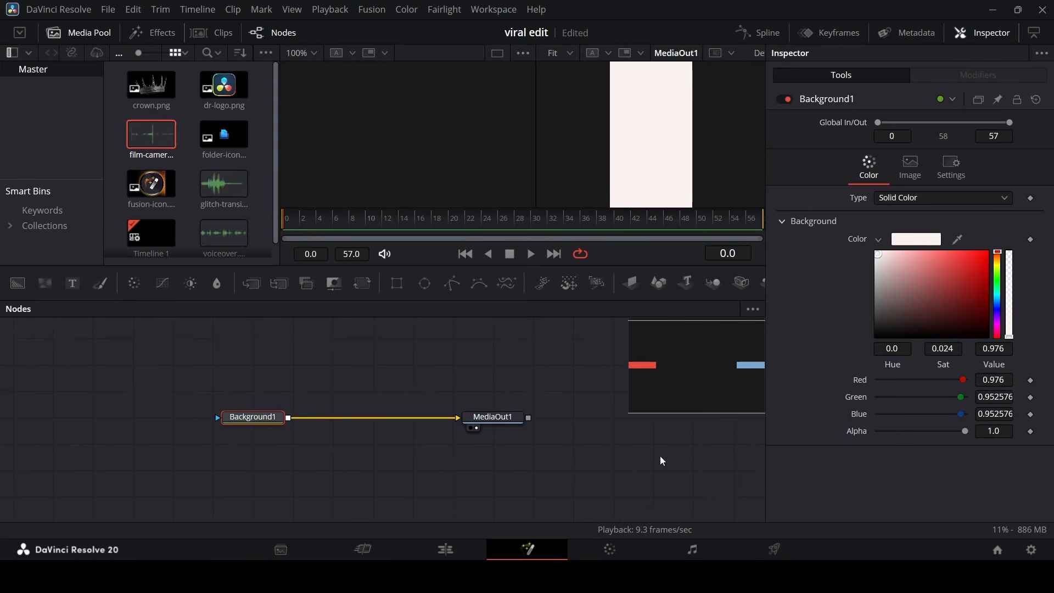
left_click_drag(488, 271, 456, 382)
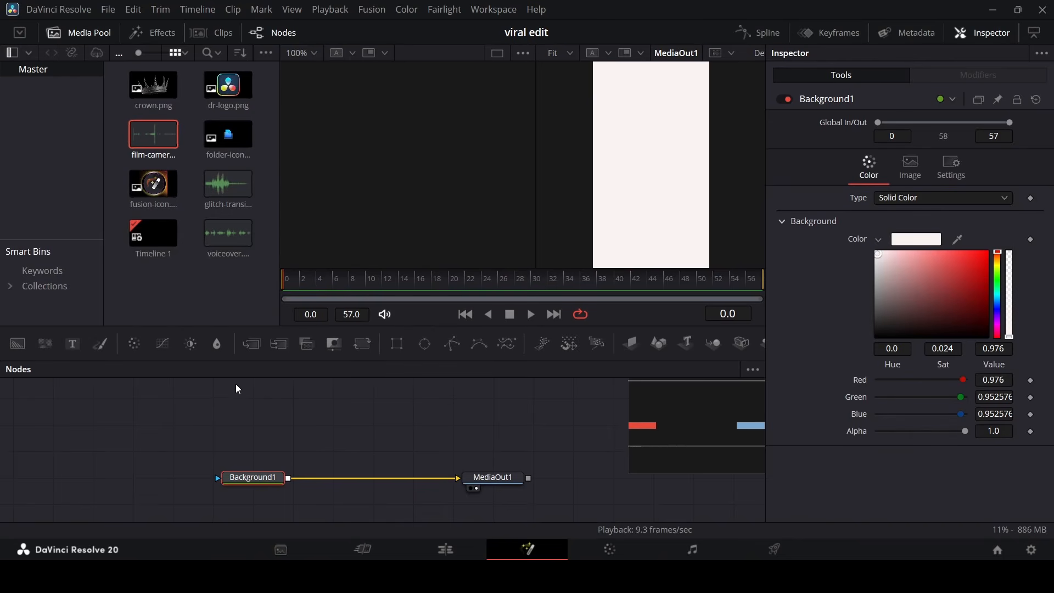
left_click_drag(339, 430, 339, 430)
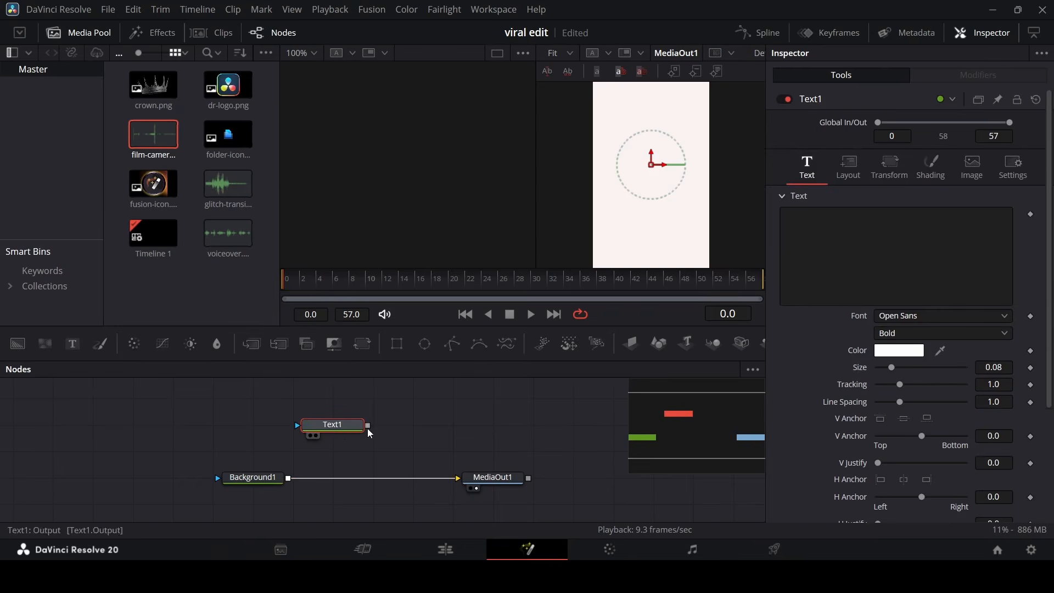
Return to the Edit page, open the first Fusion Composition in Fusion and show the start of its node tree
left_click(446, 550)
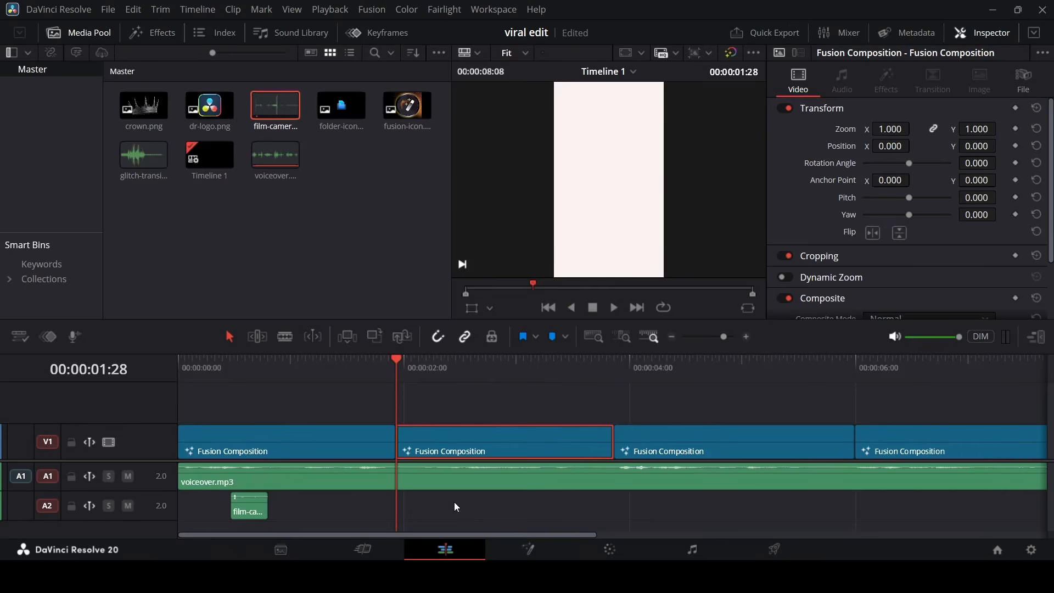
right_click(306, 454)
left_click(354, 362)
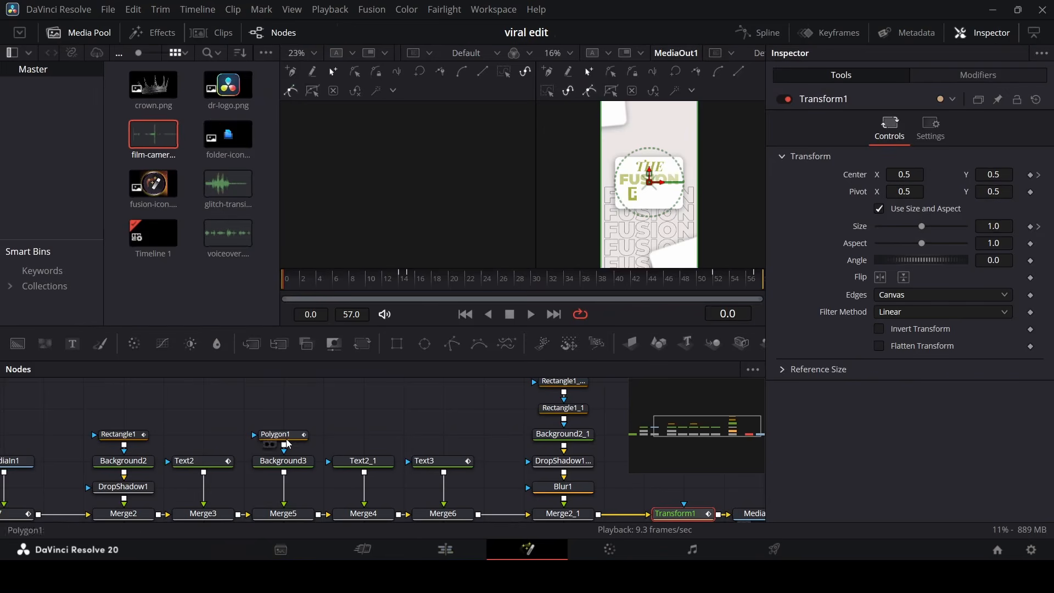
left_click_drag(686, 433, 664, 436)
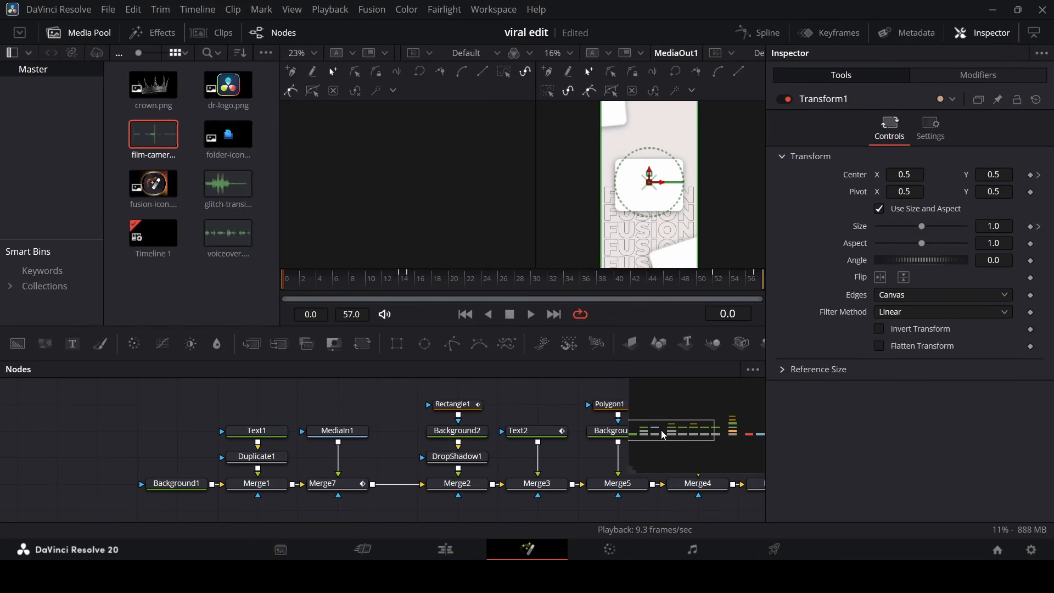
Select and copy the Background1, Text1, Duplicate1 and Merge1 nodes of the repeated FUSION text background
left_click(266, 438)
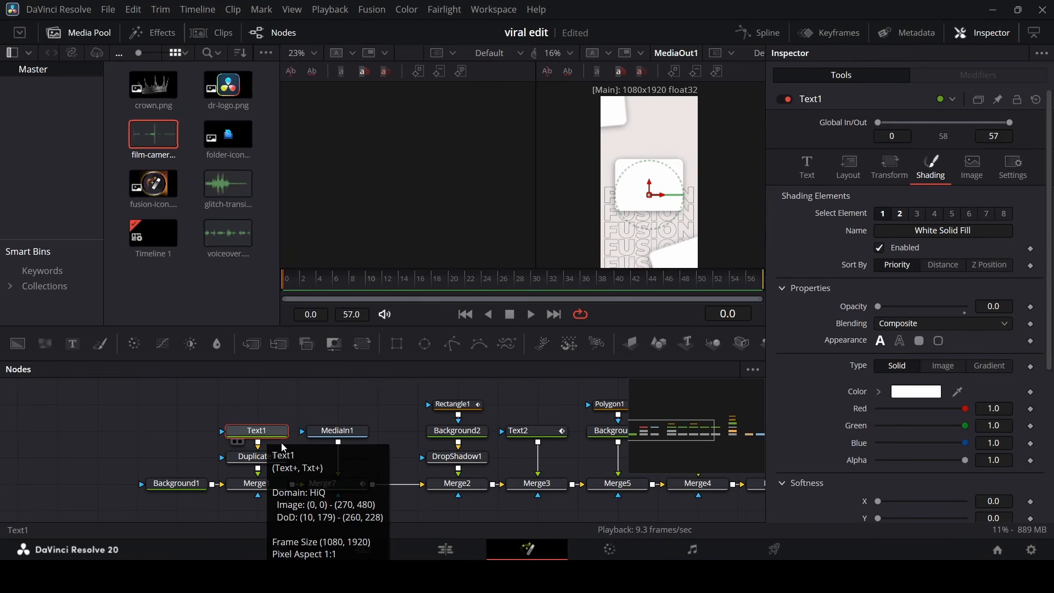
left_click_drag(151, 415, 218, 491)
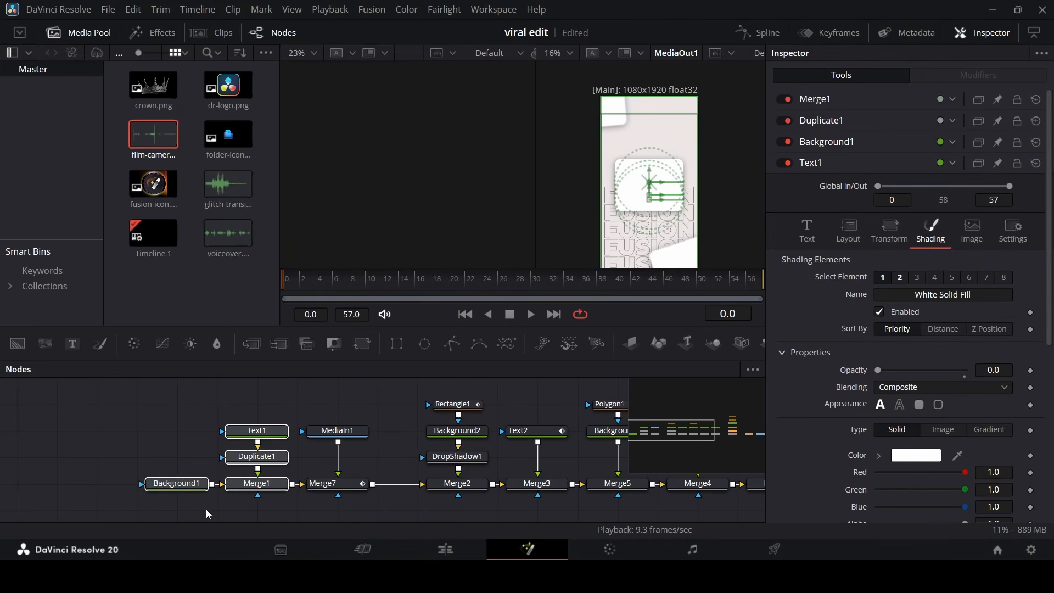
left_click_drag(164, 514, 275, 425)
left_click(199, 453)
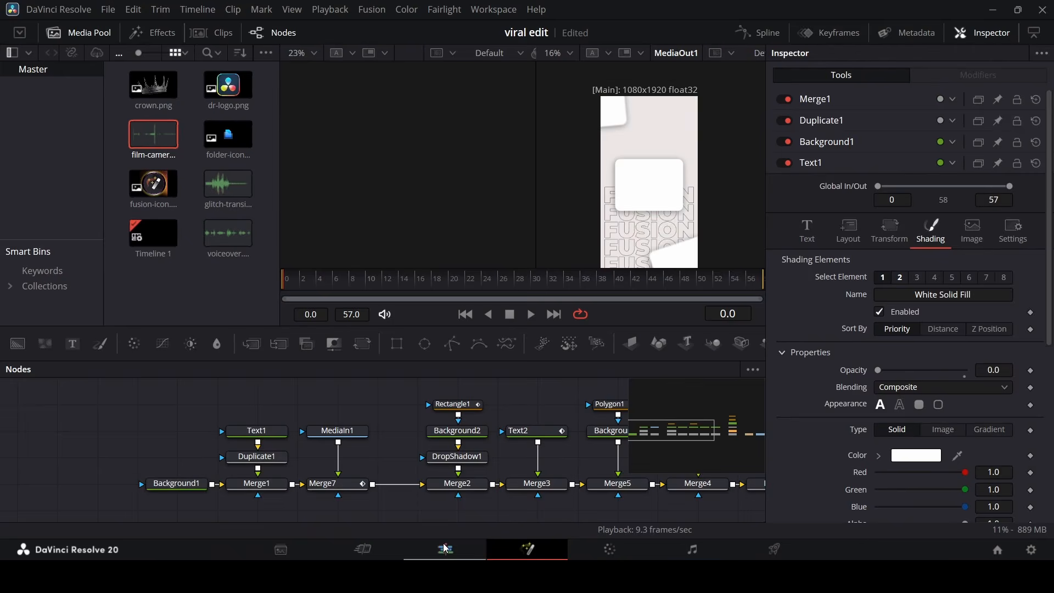
Go back to the Edit page and reopen the second Fusion Composition in Fusion
left_click(445, 548)
left_click(446, 376)
left_click(466, 440)
right_click(488, 438)
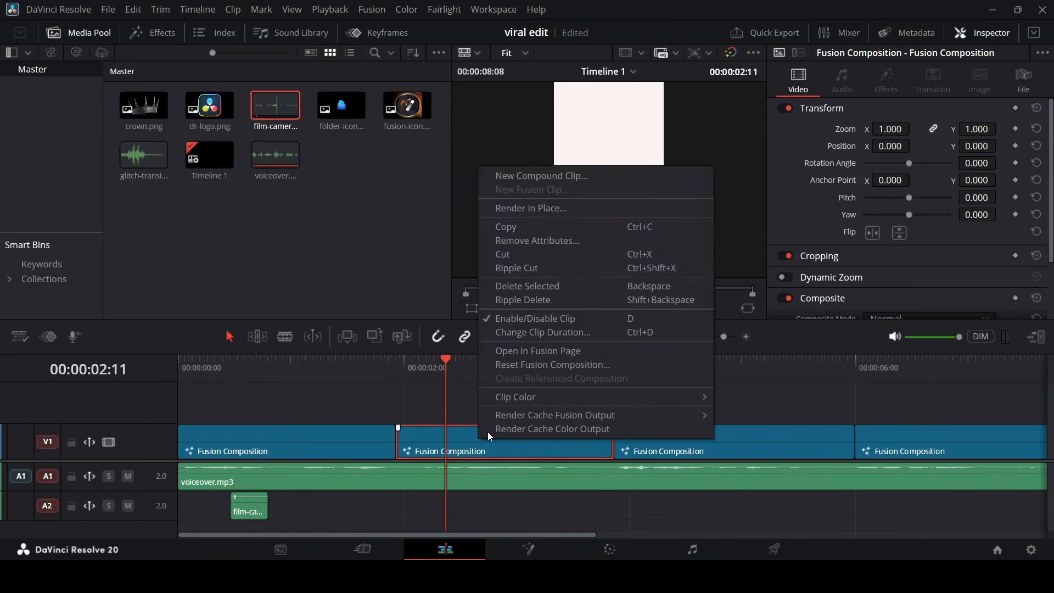
left_click(569, 351)
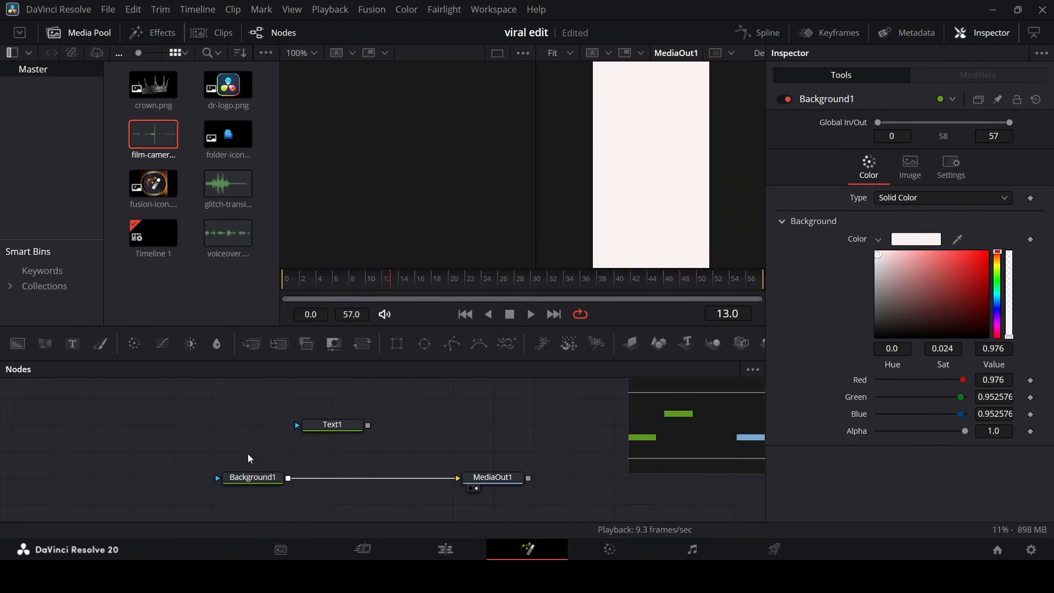
Paste the copied FUSION background nodes and delete this composition's original Background1 and Text1 nodes
key("ctrl+v")
left_click_drag(253, 400, 176, 400)
left_click_drag(270, 481, 351, 459)
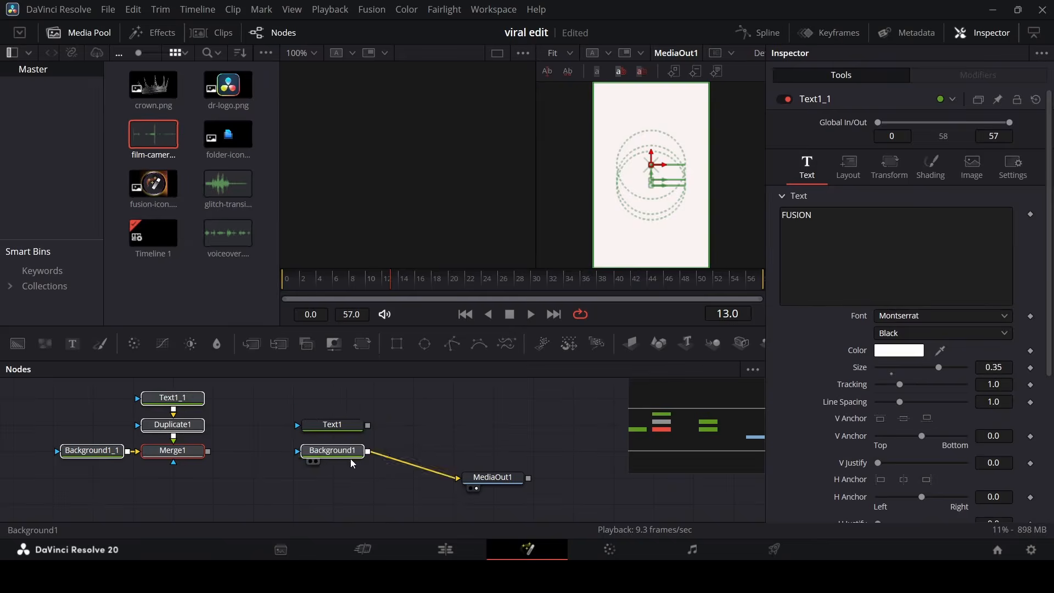
left_click_drag(291, 414, 367, 487)
key("Delete")
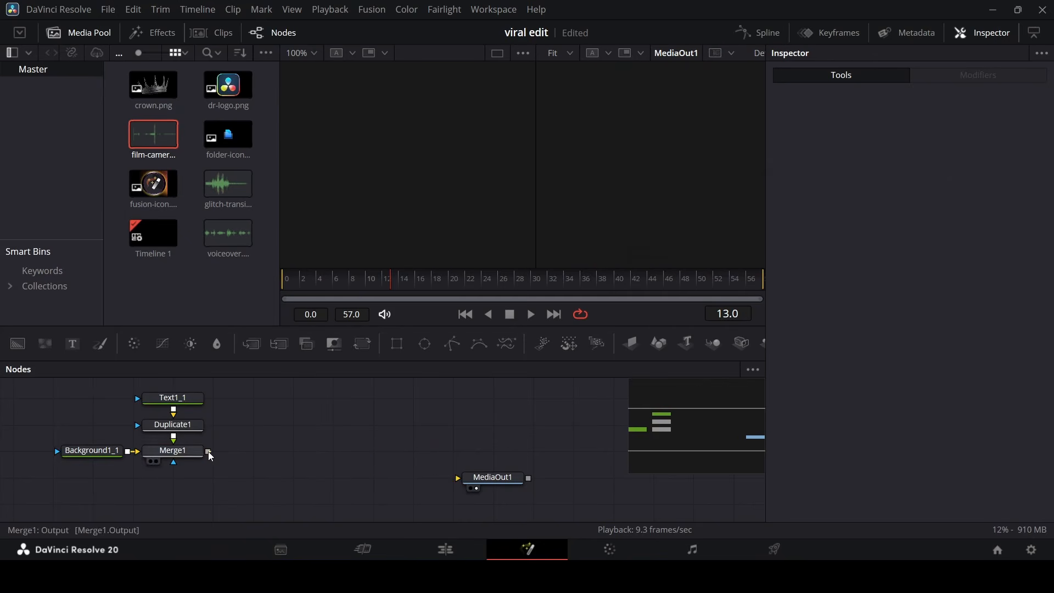
Connect Merge1 to MediaOut1 and line up the pasted nodes with the output
left_click_drag(207, 451, 479, 480)
left_click_drag(165, 490, 52, 387)
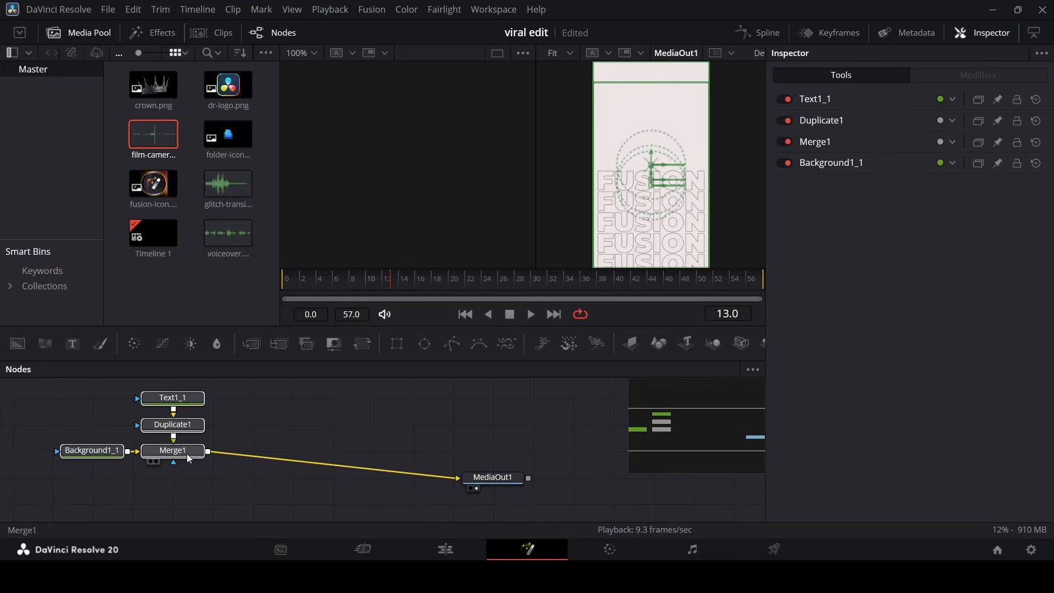
left_click_drag(196, 448, 316, 474)
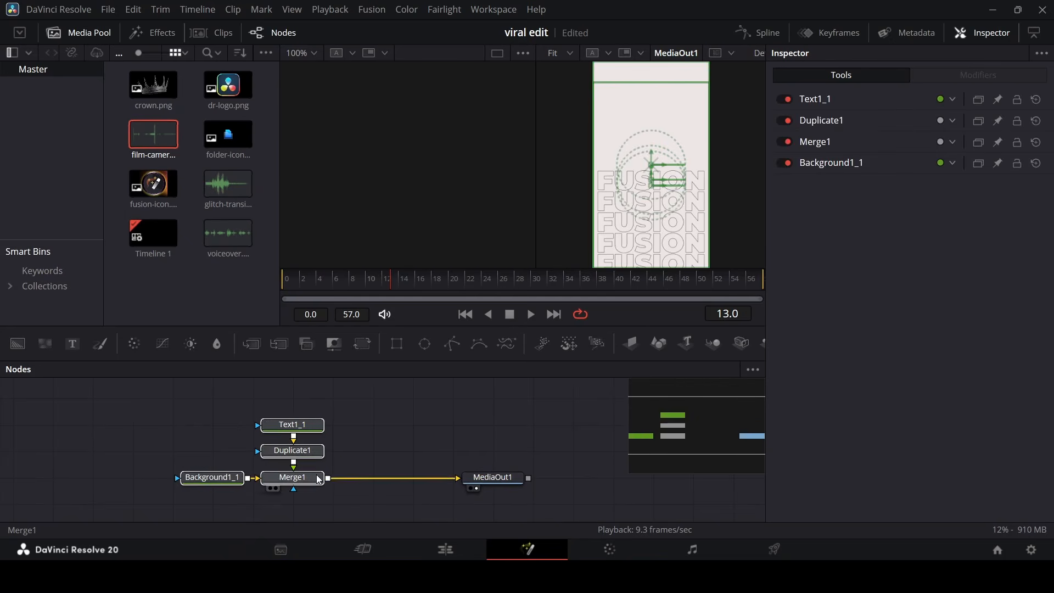
Move the Text1_1 FUSION text up toward the frame's top edge and set Duplicate1 to 10 copies
left_click(309, 431)
left_click_drag(659, 177, 658, 93)
left_click(293, 451)
left_click_drag(923, 160, 969, 161)
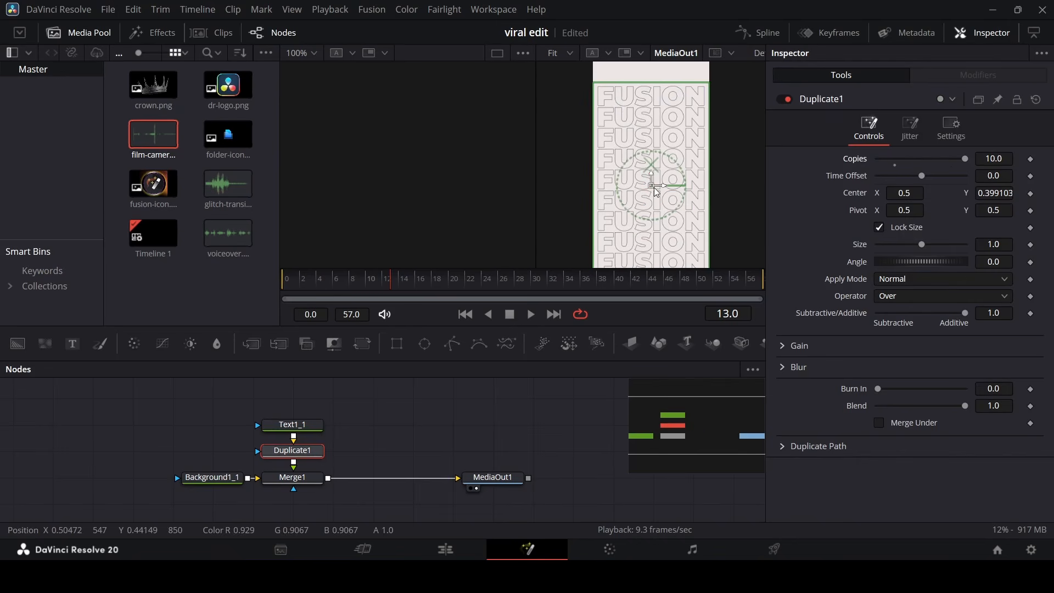
Raise the Text1_1 text further so the repeated FUSION rows fill the frame up to its top edge
scroll(658, 192, "down", 3)
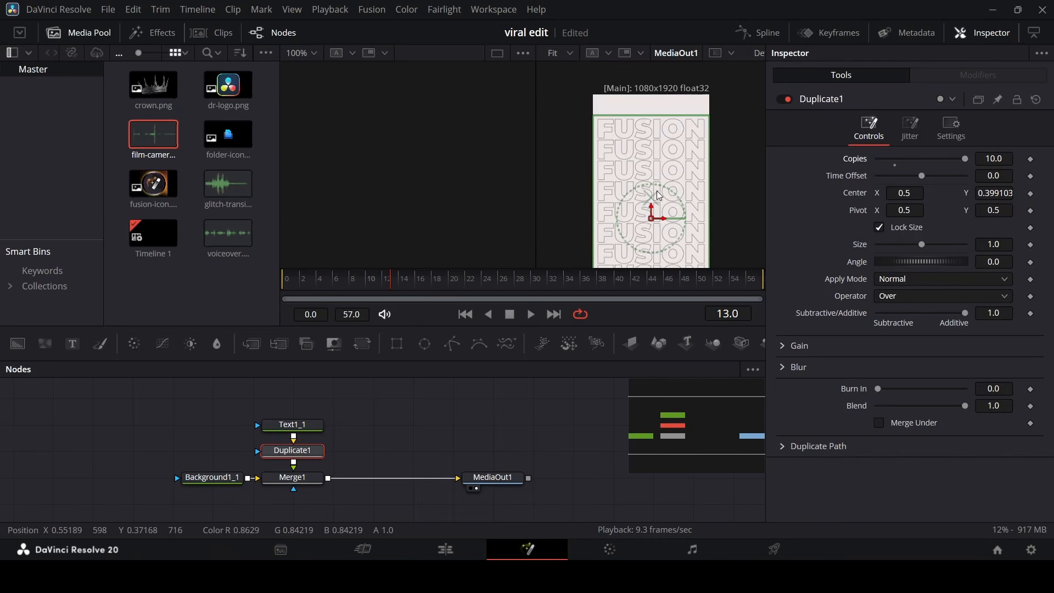
left_click(303, 430)
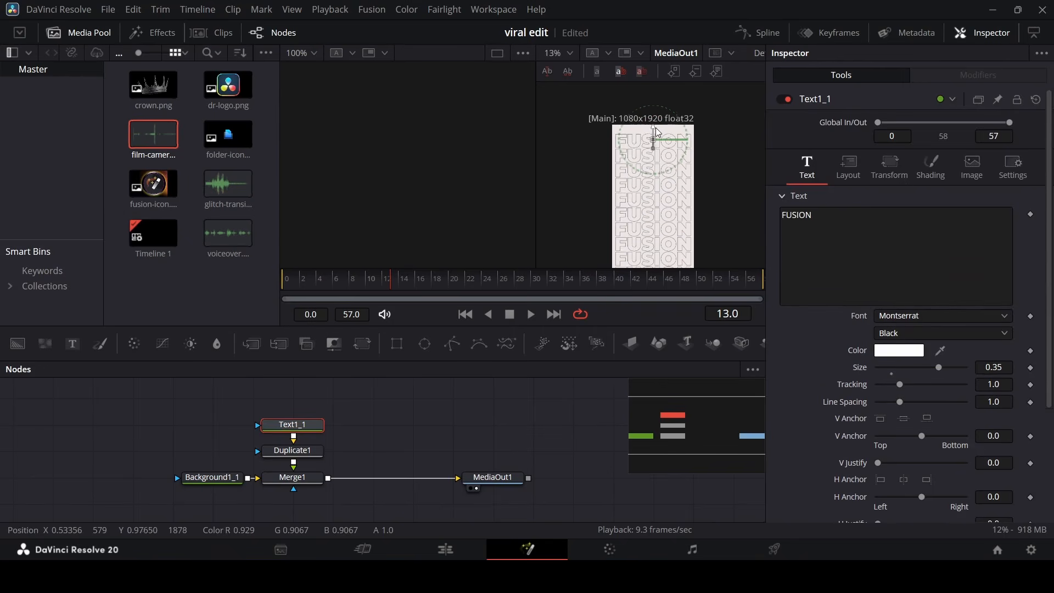
scroll(657, 141, "down", 2)
left_click(561, 465)
scroll(657, 175, "up", 2)
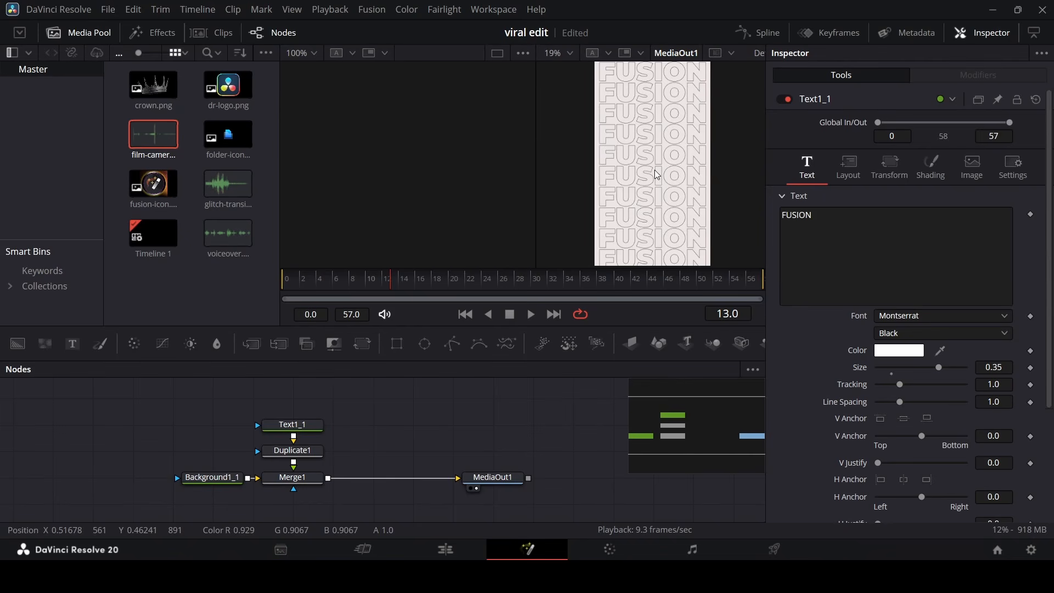
Change the color of Text1_1's outline, shading element 2, from black to a mid grey with value 0.504
left_click(303, 426)
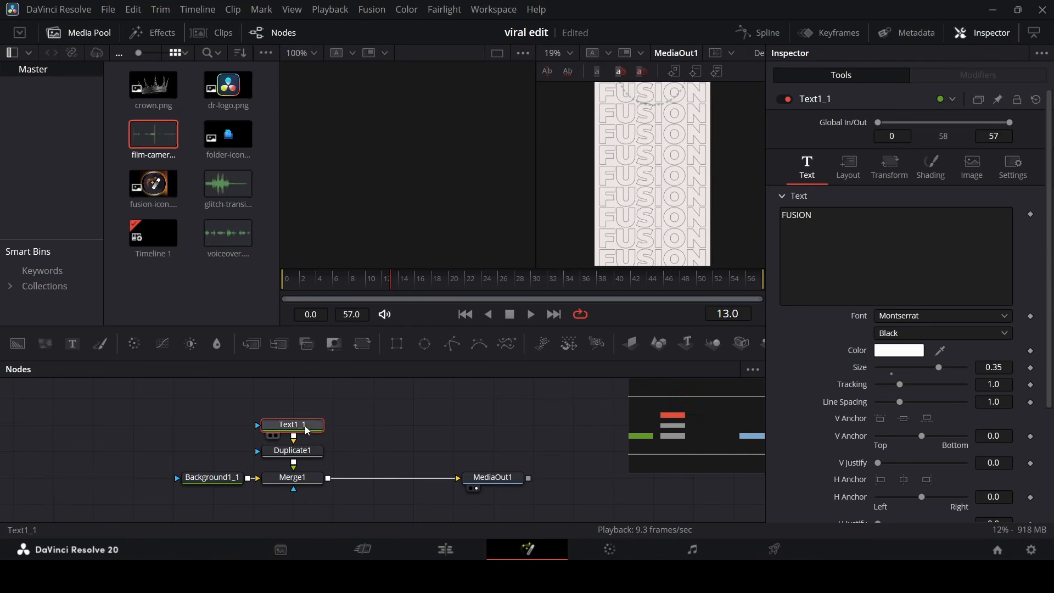
left_click(925, 181)
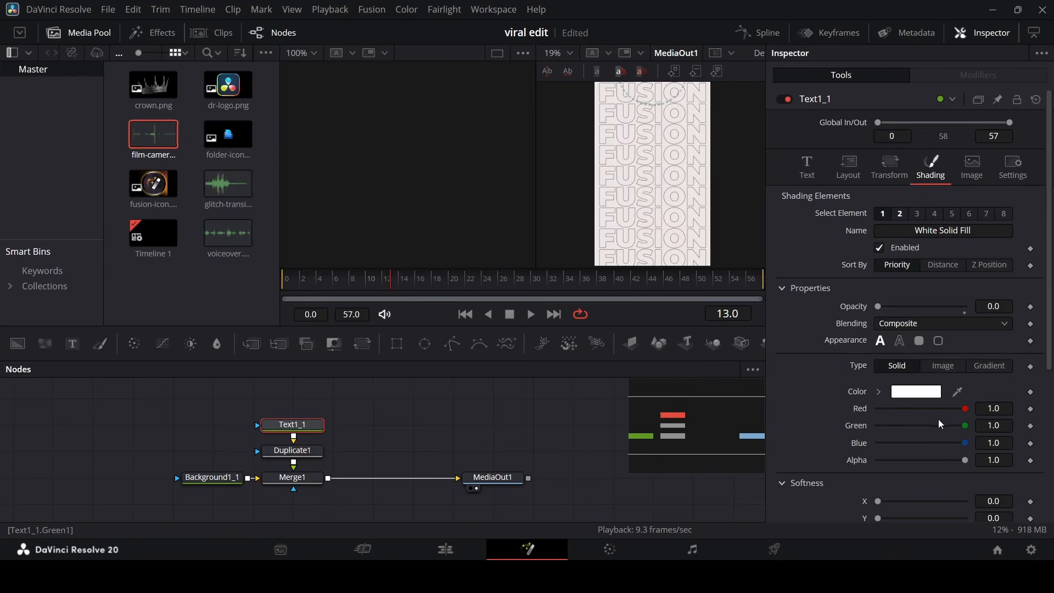
left_click(886, 393)
mouse_move(883, 418)
left_mouse_down()
mouse_move(872, 476)
mouse_move(876, 405)
left_mouse_up()
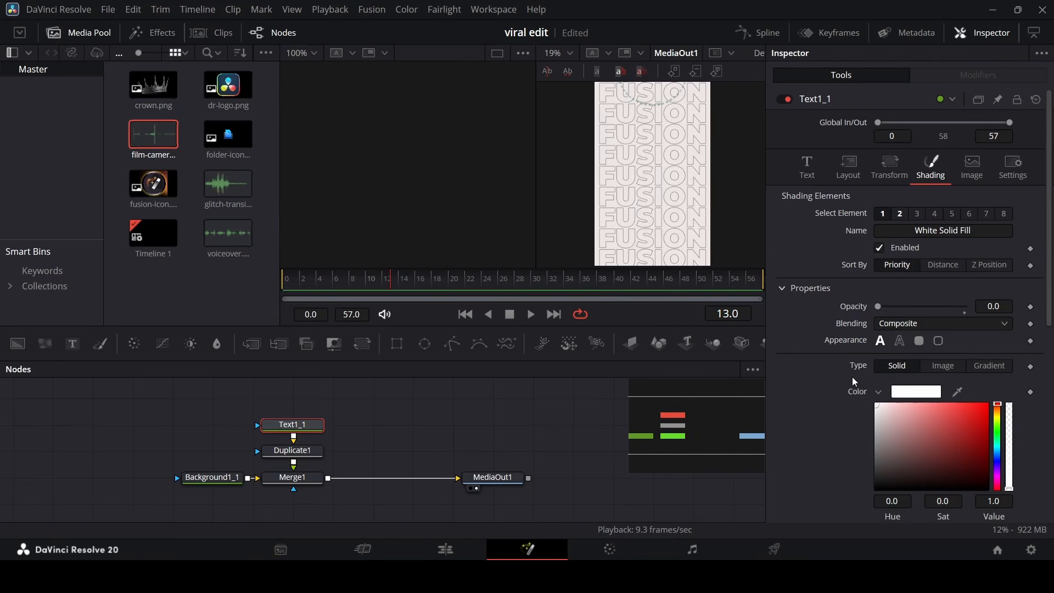
left_click(901, 214)
scroll(920, 316, "down", 5)
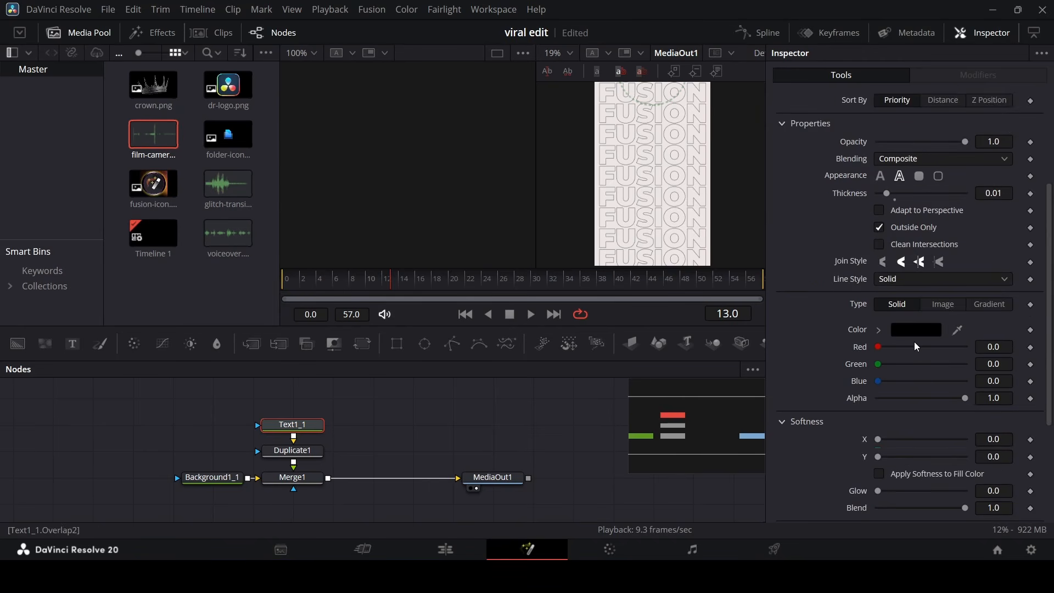
scroll(883, 248, "up", 3)
scroll(902, 314, "down", 2)
left_click(879, 329)
left_click_drag(884, 351, 873, 385)
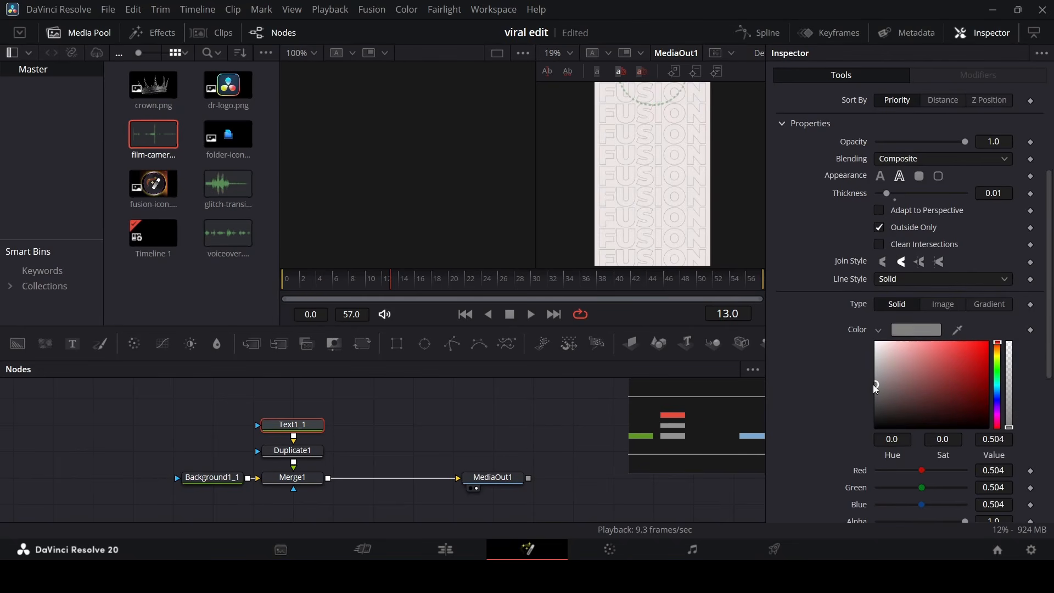
left_click(881, 331)
left_click(524, 450)
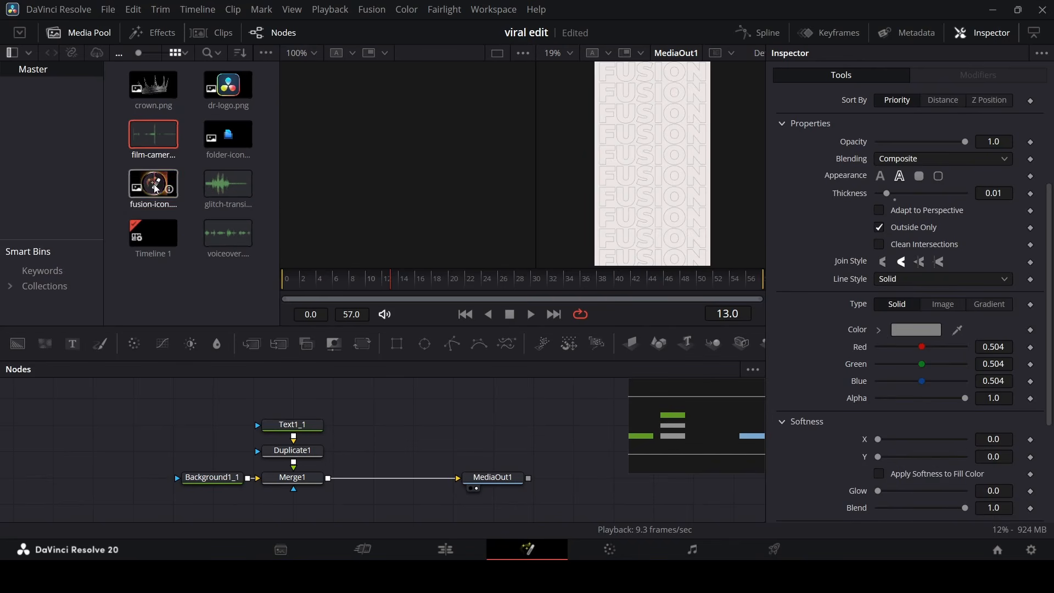
Add fusion-icon.png to the composition and merge it over the FUSION text background after Merge1
left_click_drag(154, 186, 387, 439)
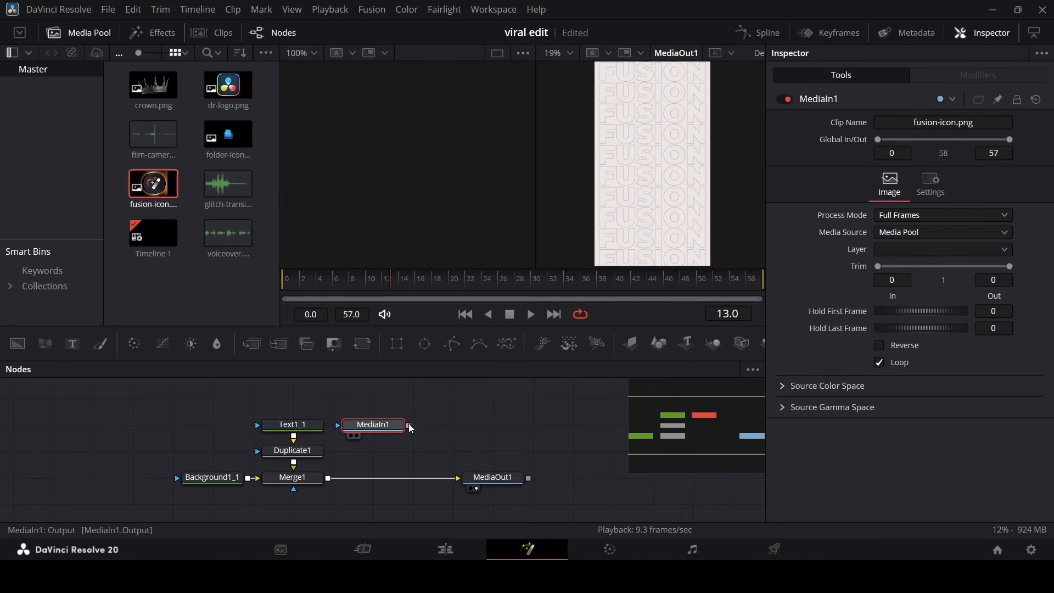
left_click_drag(410, 427, 328, 481)
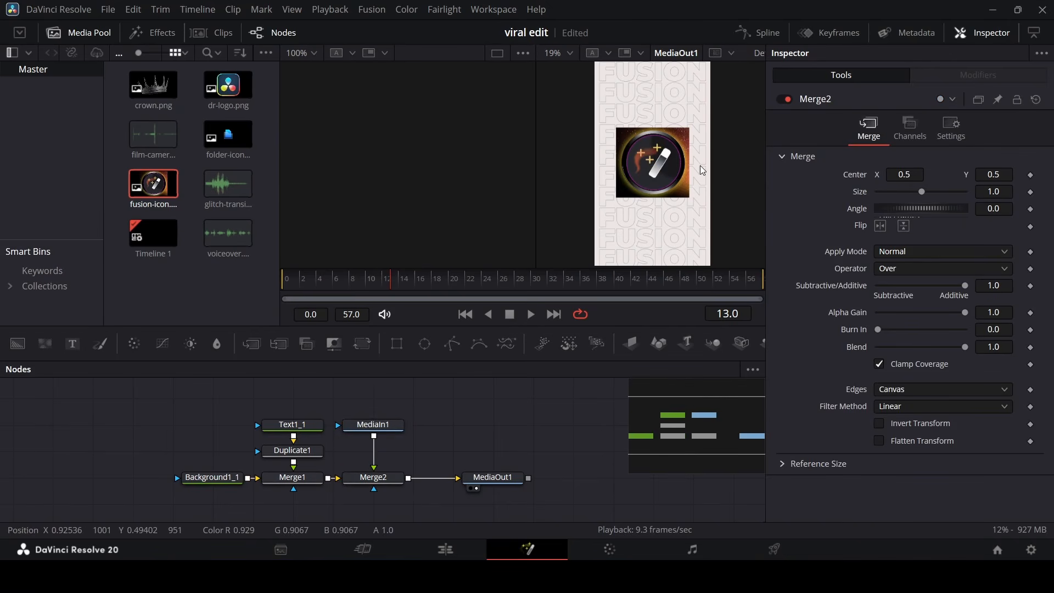
scroll(697, 165, "up", 4)
scroll(682, 159, "down", 1)
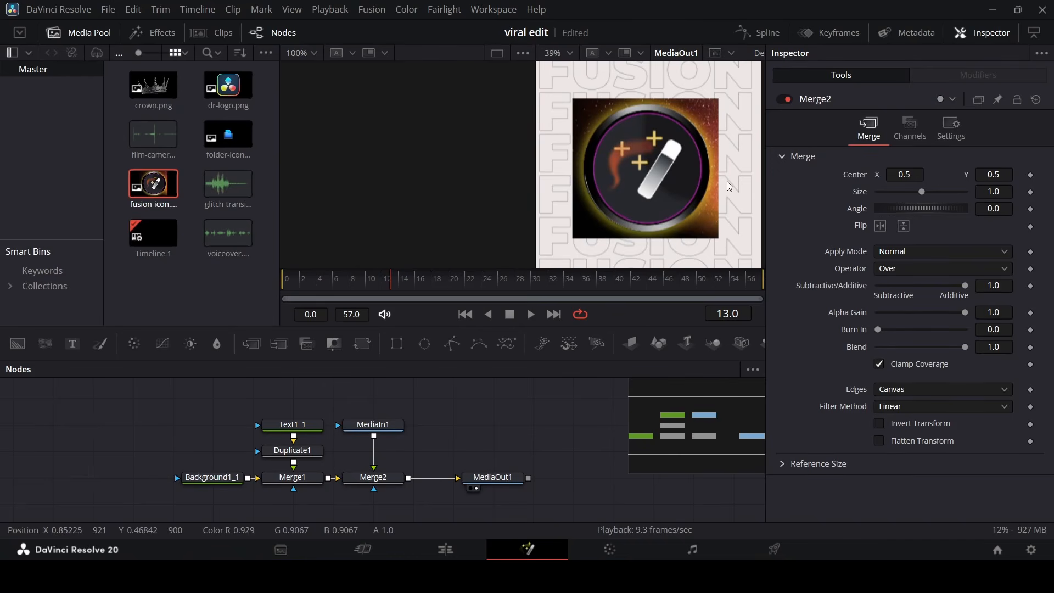
Mask the MediaIn1 icon with an Ellipse and set the mask's width and height to 0.9
left_click_drag(424, 344, 394, 439)
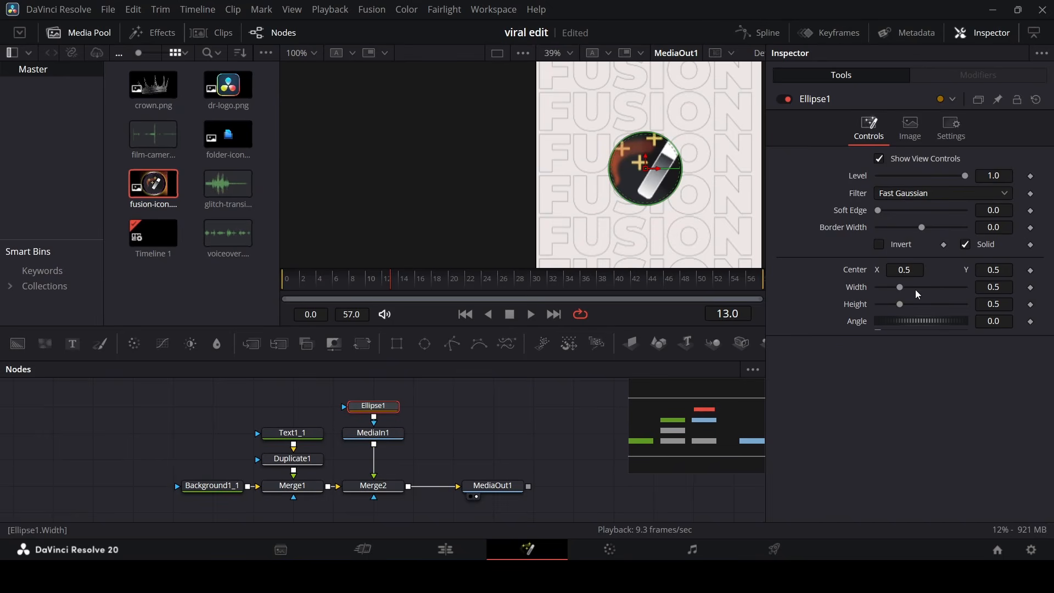
mouse_move(924, 293)
left_mouse_down()
mouse_move(936, 293)
mouse_move(937, 310)
left_mouse_up()
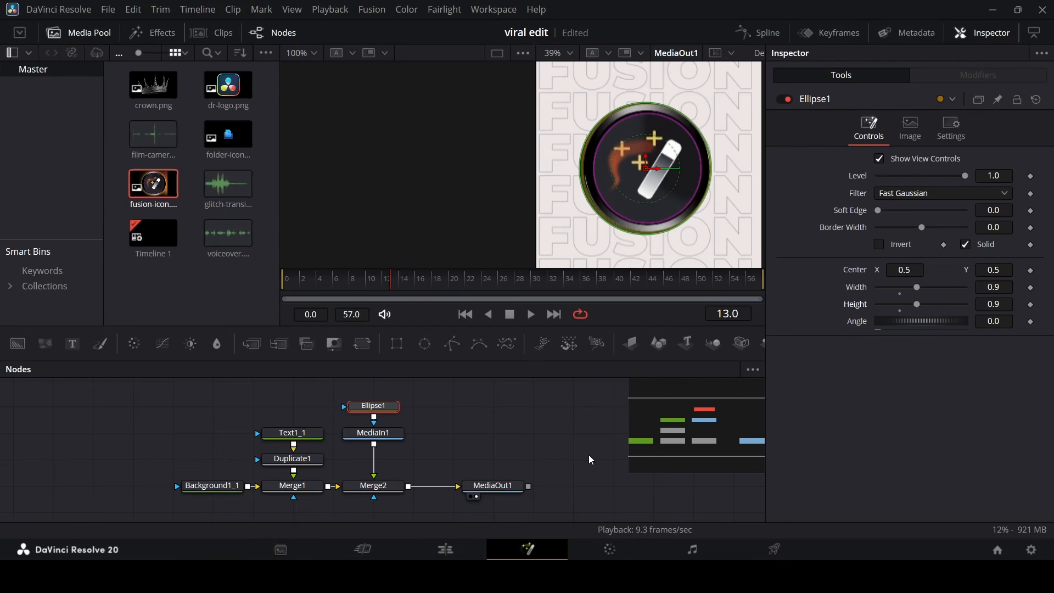
left_click(592, 411)
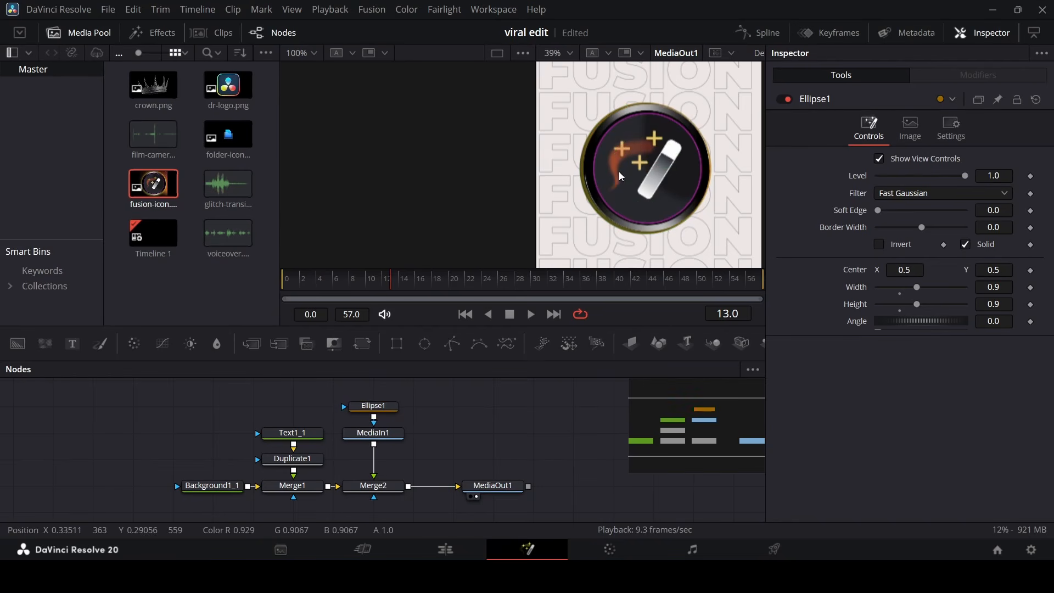
scroll(600, 212, "down", 3)
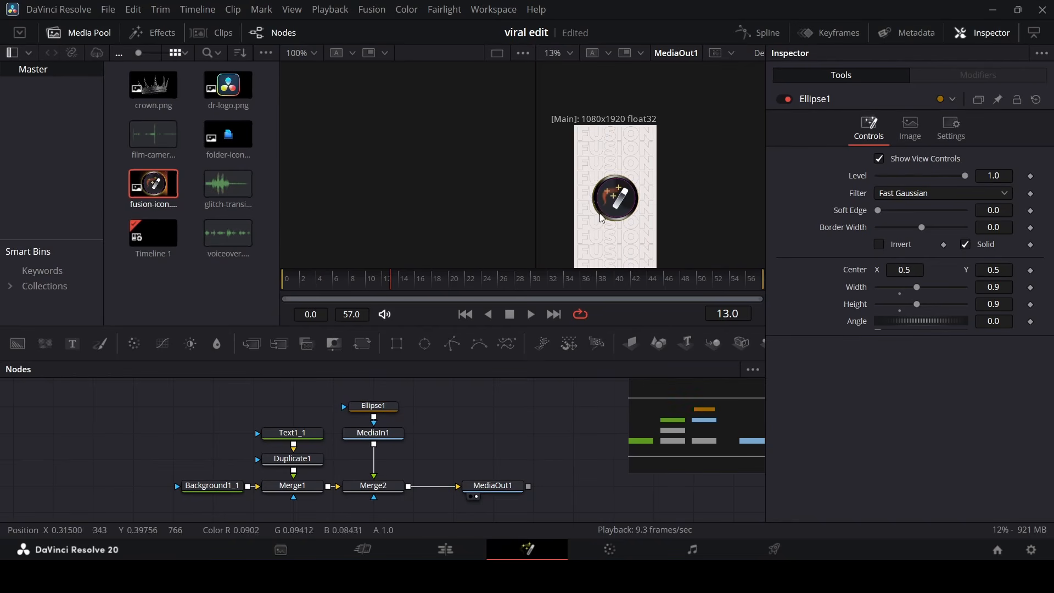
left_click(389, 437)
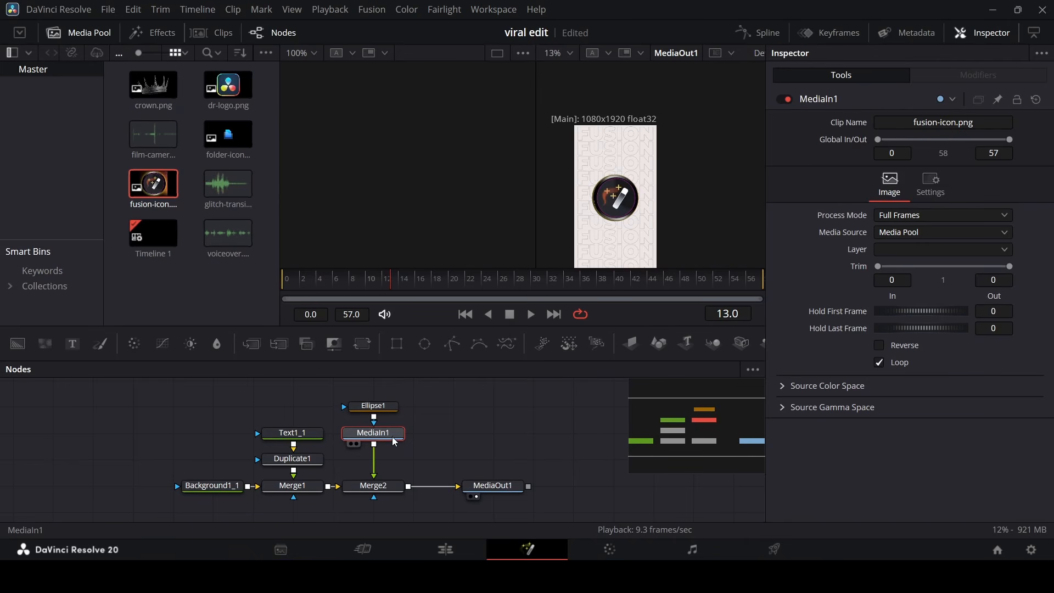
left_click(192, 344)
key("ctrl+z")
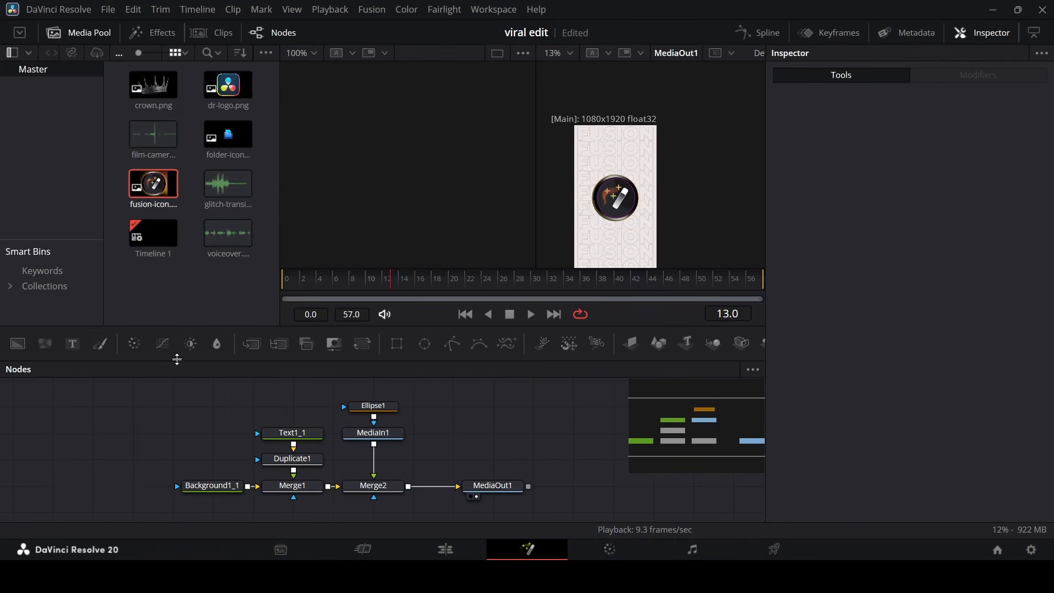
Add a Color Corrector node below MediaIn1 and set its saturation to 0
left_click(135, 345)
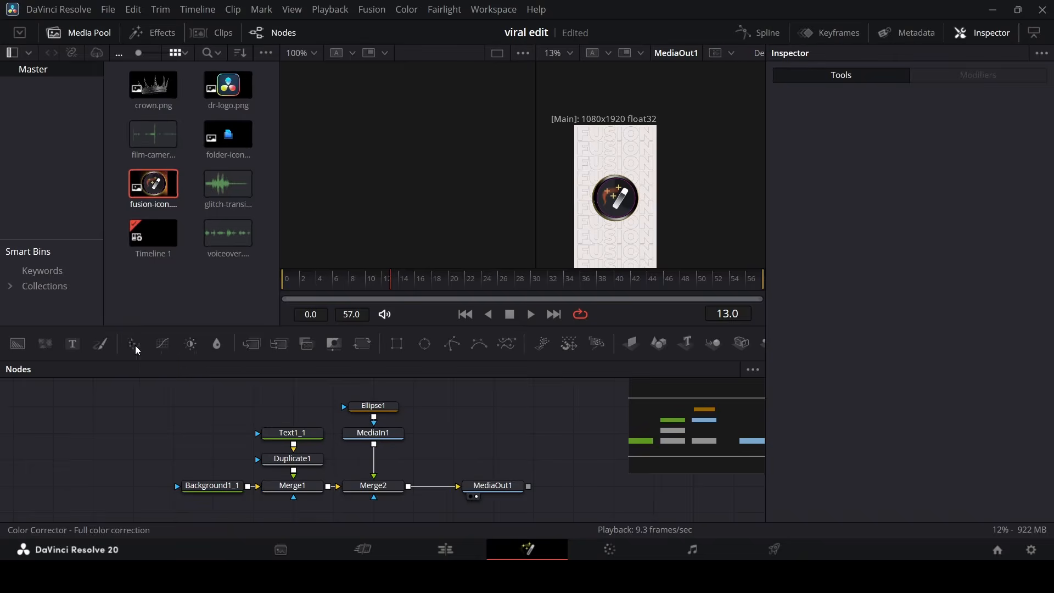
left_click_drag(923, 392, 879, 392)
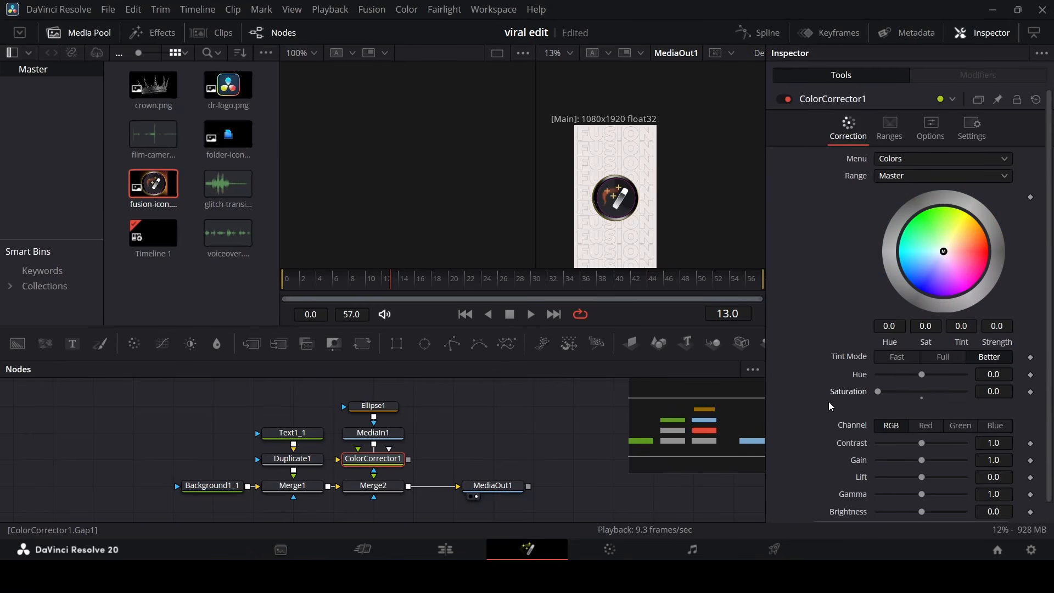
key("ctrl+z")
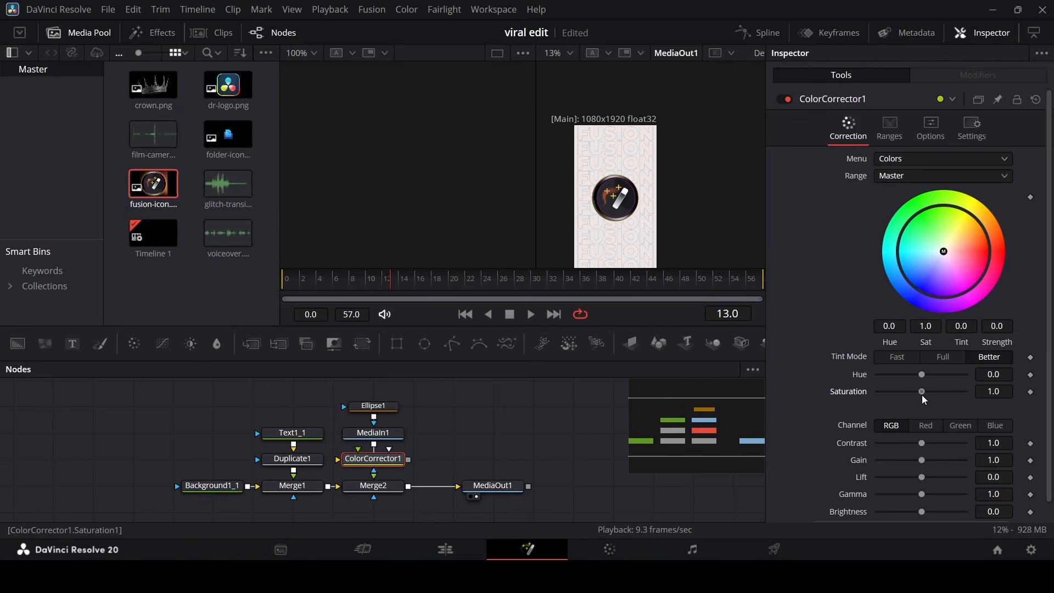
left_click_drag(922, 393, 878, 392)
scroll(607, 197, "up", 5)
scroll(636, 225, "down", 2)
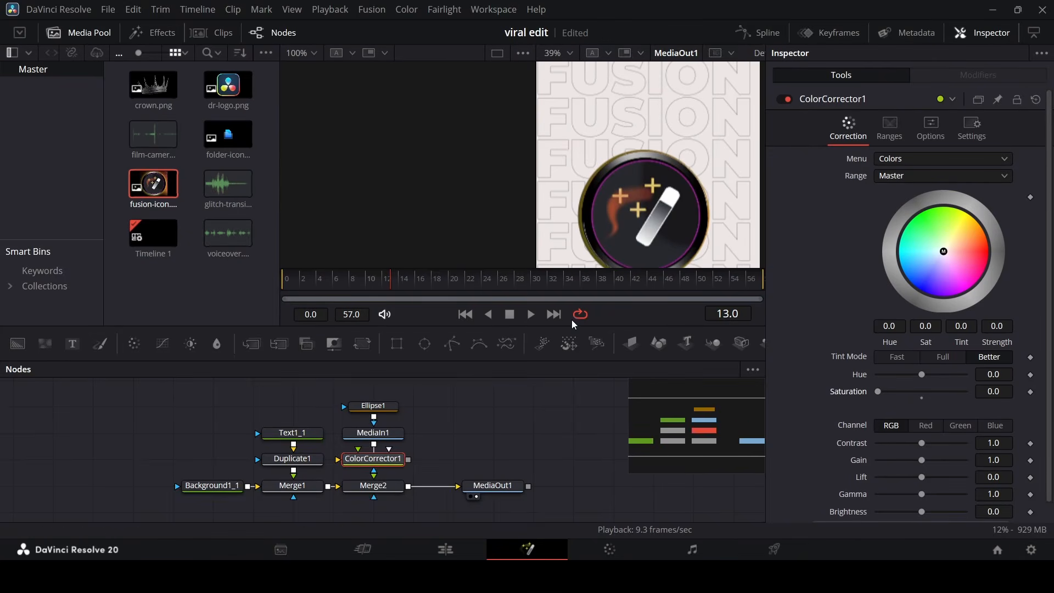
Pull ColorCorrector1 out of the node tree and reinsert it between MediaIn1 and Merge2's foreground input
left_click_drag(374, 459, 454, 459)
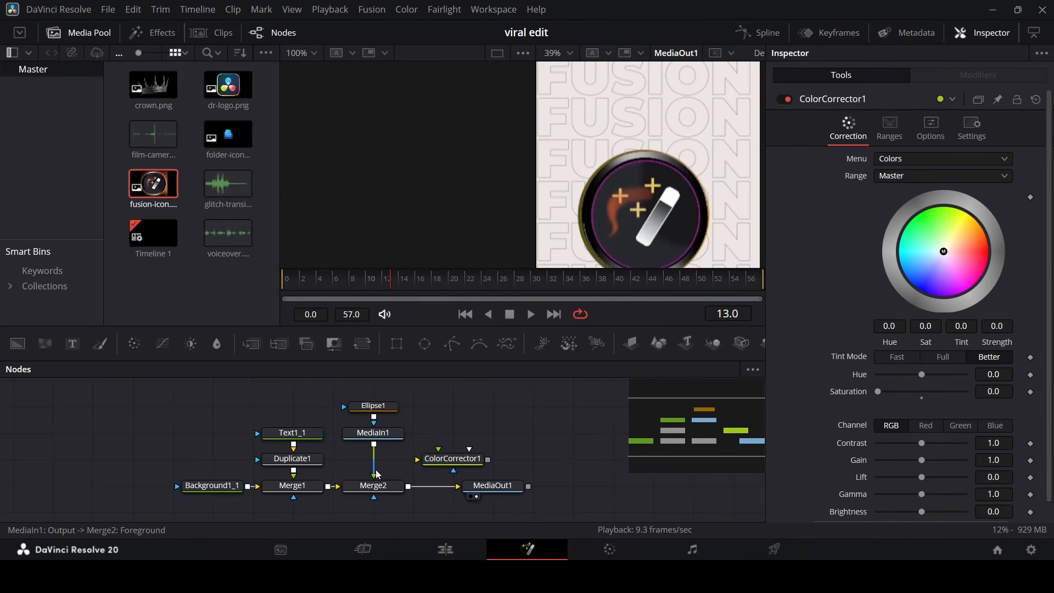
left_click_drag(376, 471, 393, 490)
scroll(631, 191, "up", 2)
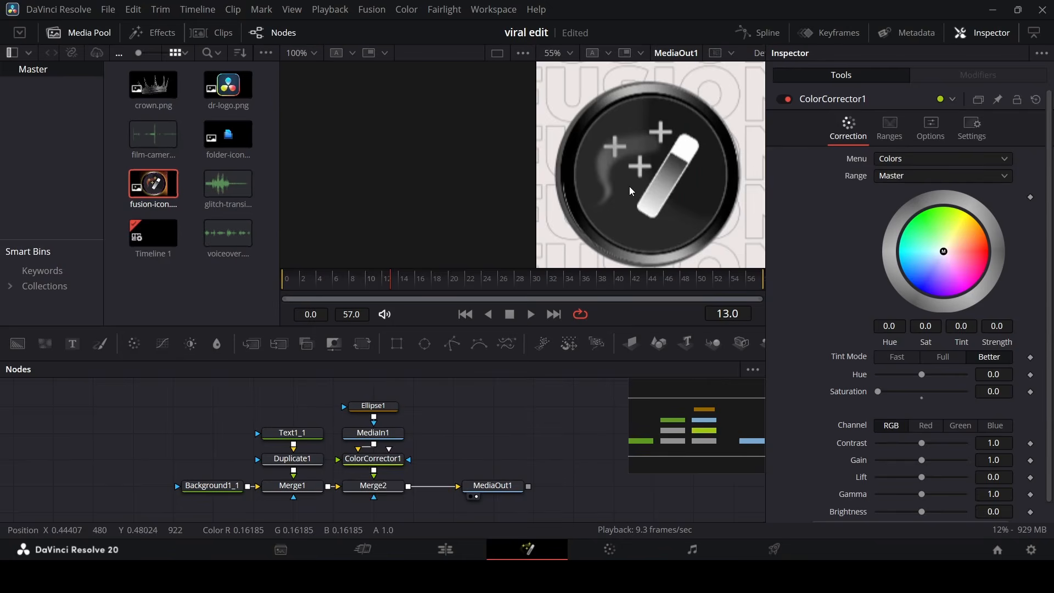
scroll(621, 197, "down", 4)
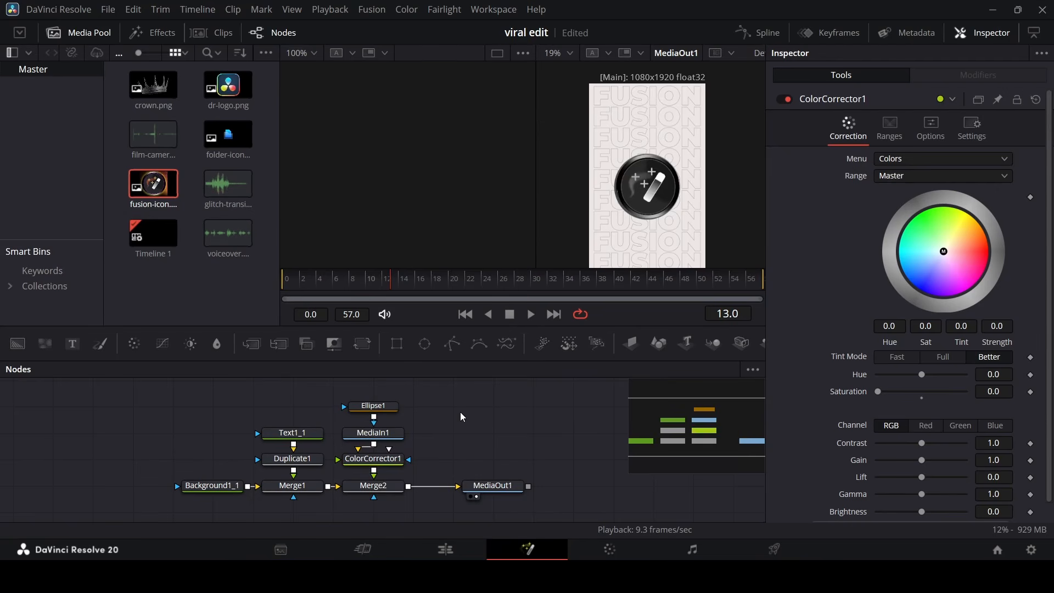
Copy and paste the Ellipse1, MediaIn1, ColorCorrector1 and Merge2 nodes after Merge2, and move MediaOut1 aside to make room
left_click_drag(371, 385, 386, 510)
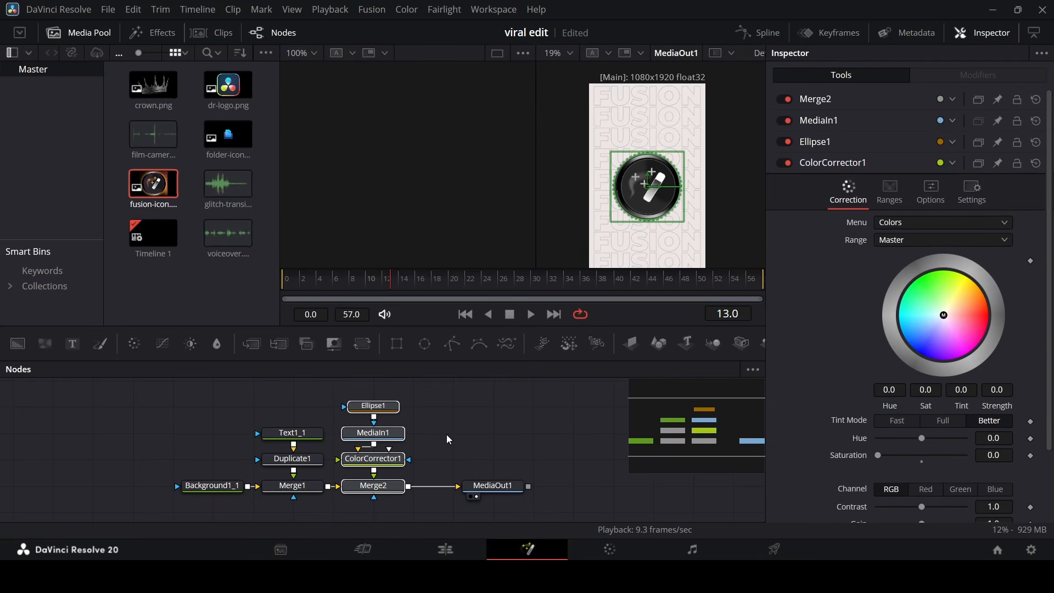
key("ctrl+c")
key("ctrl+v")
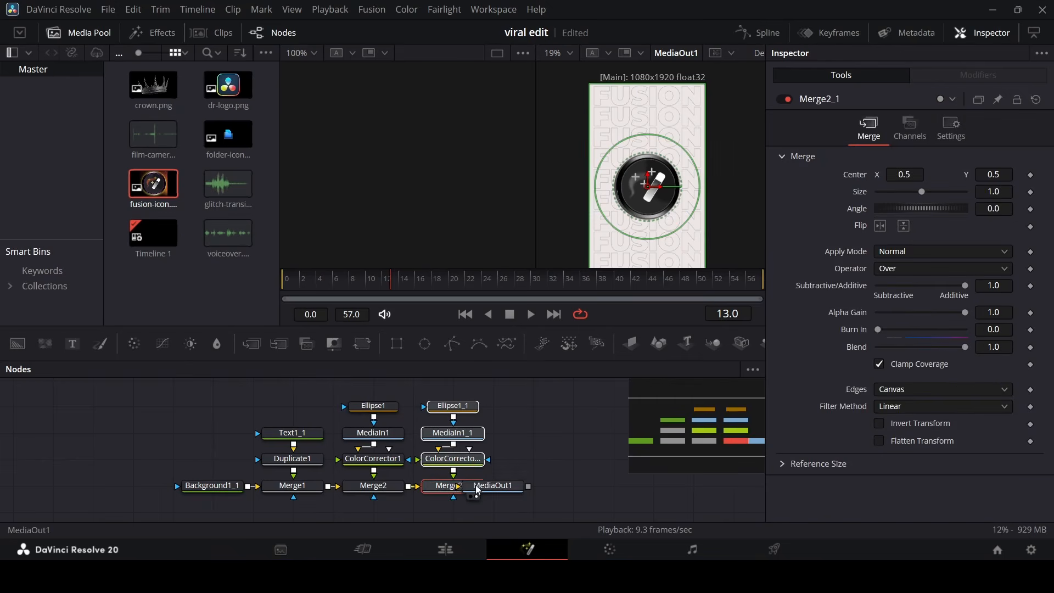
left_click_drag(475, 495, 557, 494)
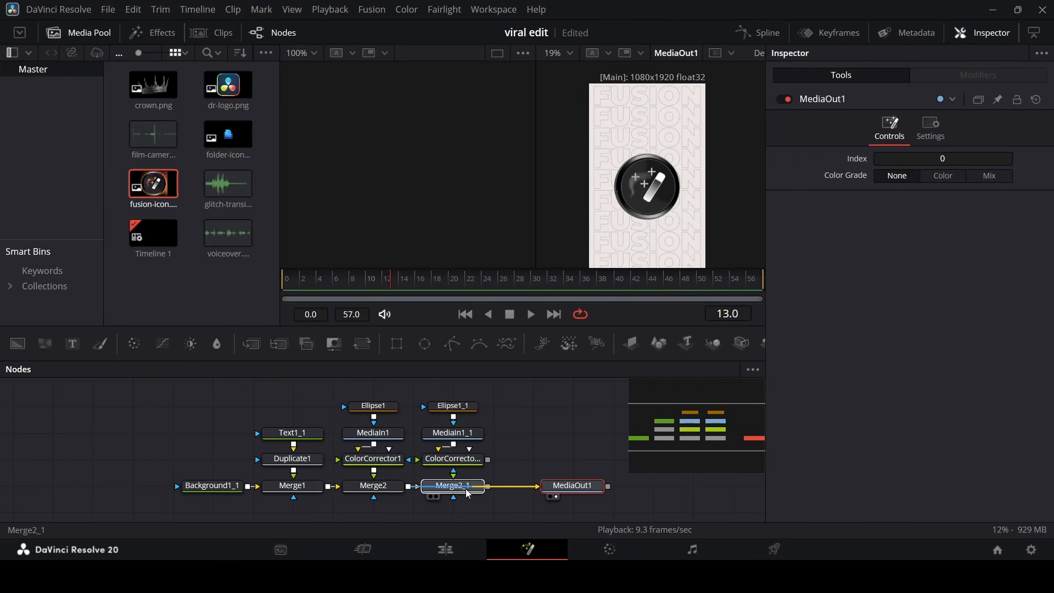
Connect ColorCorrector1_1 to Merge2_1 and place its icon at size 0.7 in the frame's lower-left corner, about X 0.08, Y 0.045
left_click(655, 162)
left_click(464, 487)
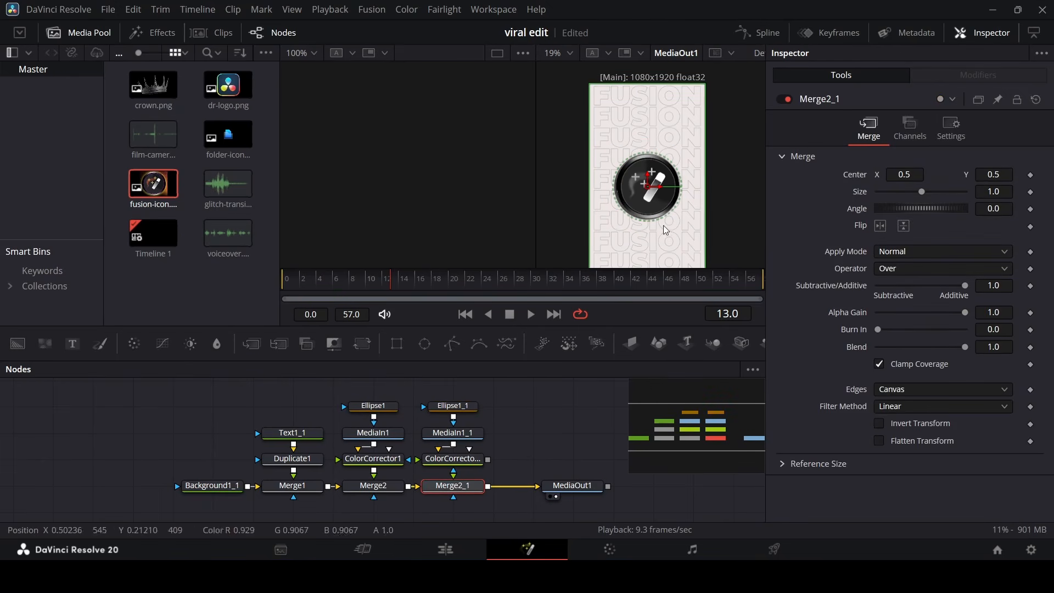
left_click_drag(649, 183, 606, 247)
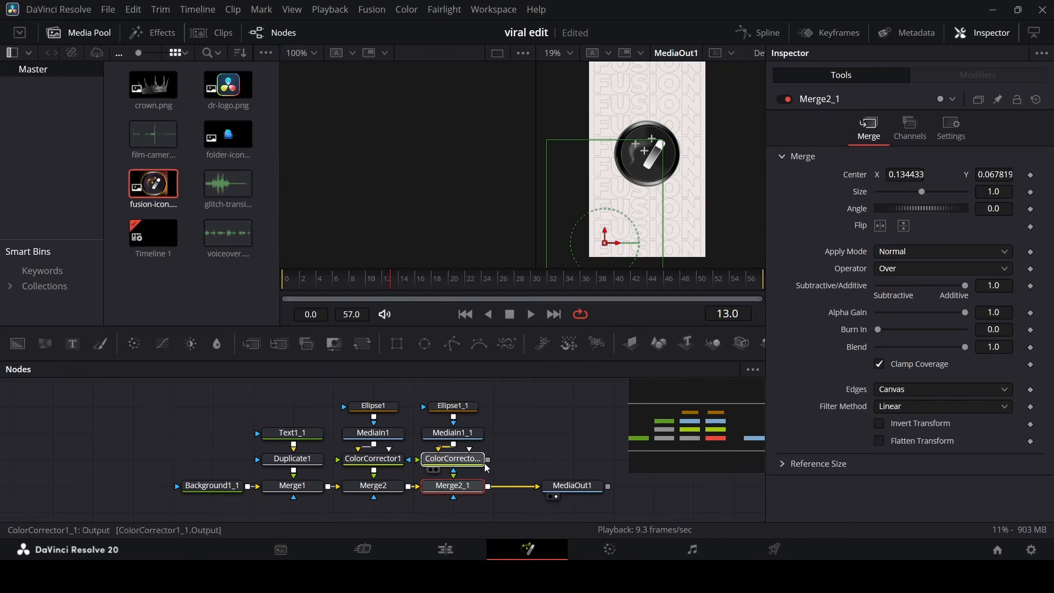
left_click_drag(486, 467, 464, 495)
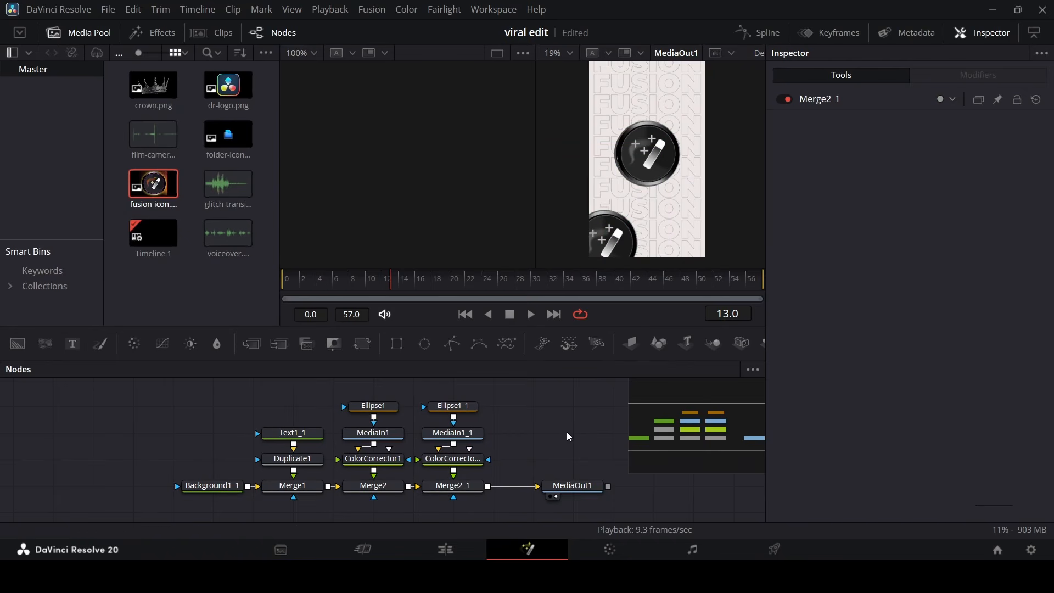
left_click(452, 490)
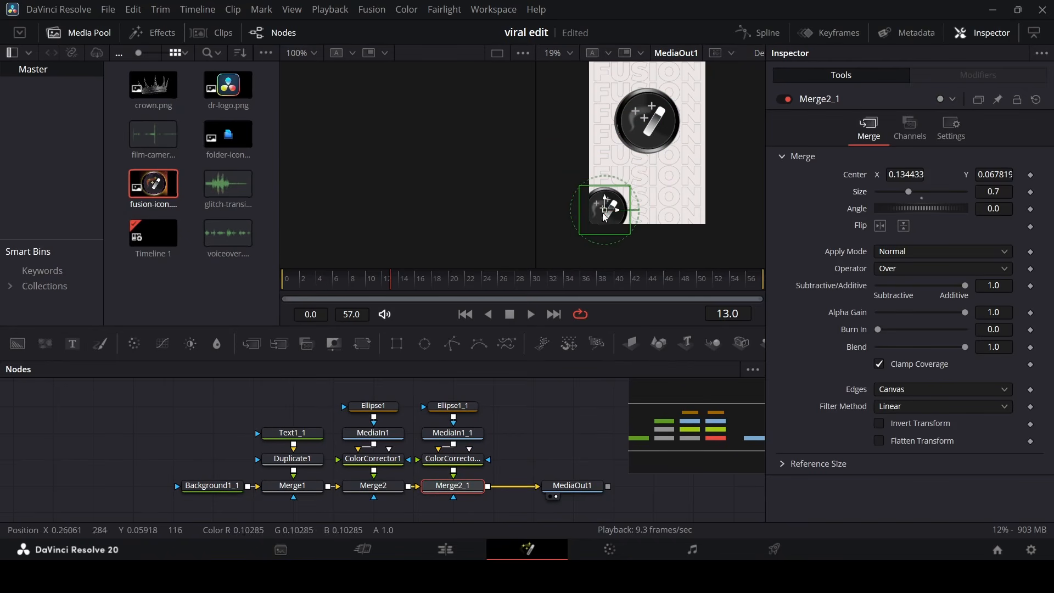
left_click_drag(605, 217, 599, 221)
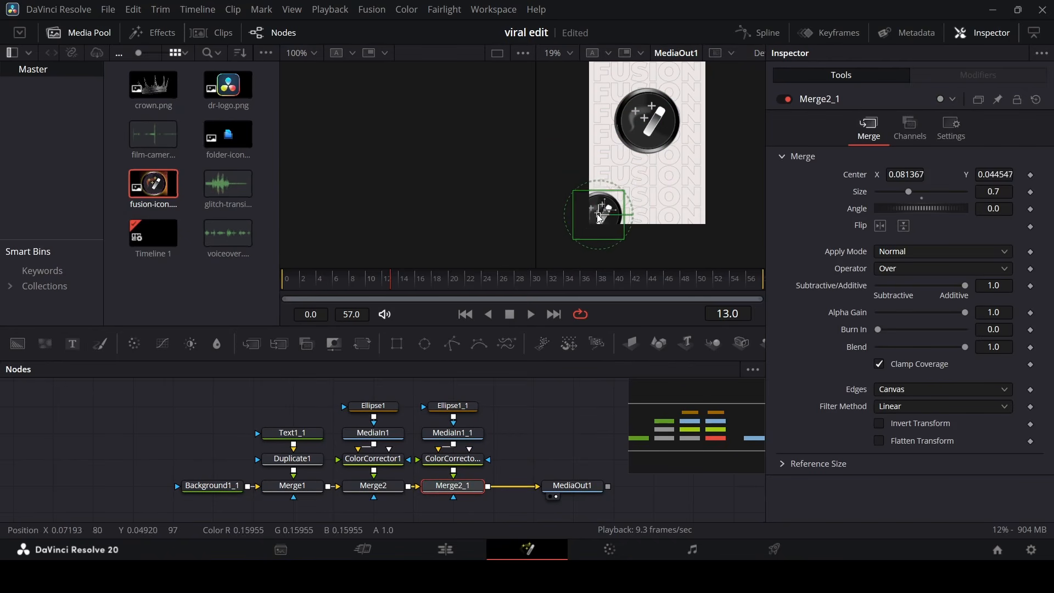
Paste another icon node set, connected through Merge2_2 before MediaOut1, and place its icon in the frame's upper-right corner, about X 0.95, Y 0.995
left_click(534, 430)
key("ctrl+v")
left_click_drag(540, 494, 613, 463)
left_click_drag(553, 440, 551, 463)
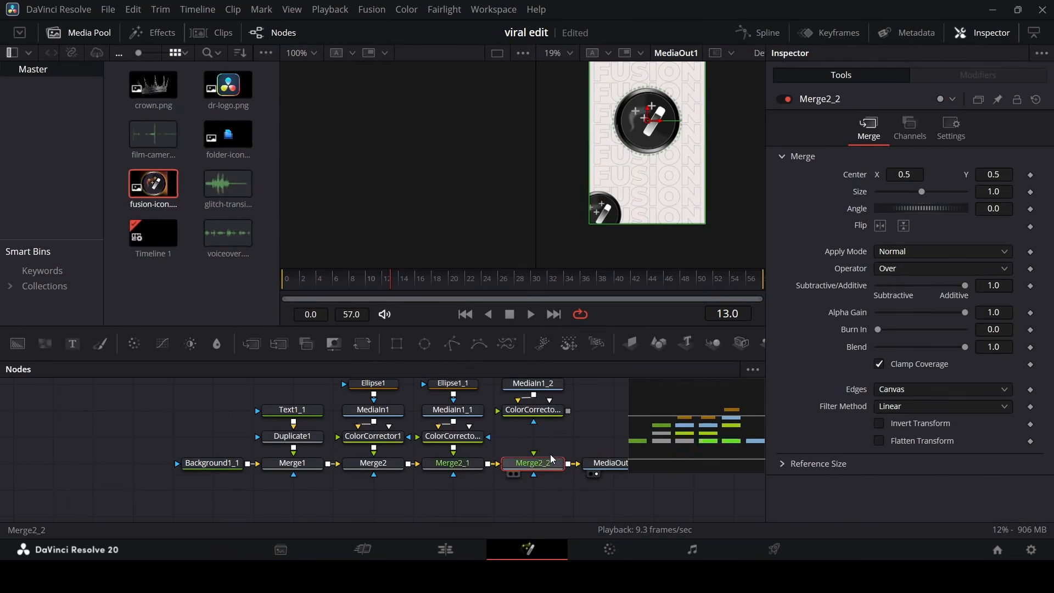
left_click_drag(568, 412, 535, 460)
left_click(534, 462)
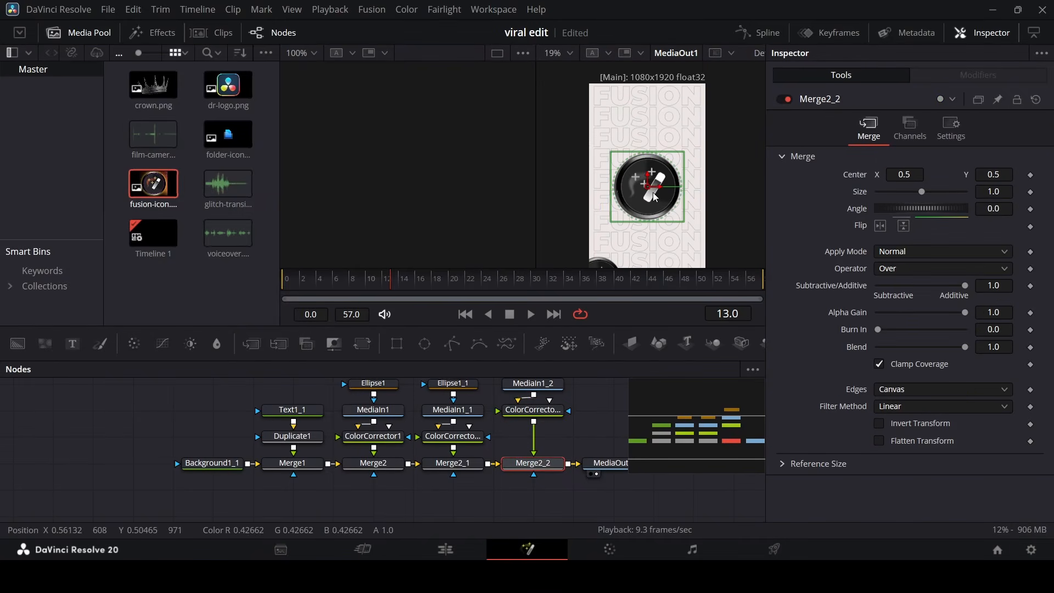
left_click_drag(656, 197, 698, 81)
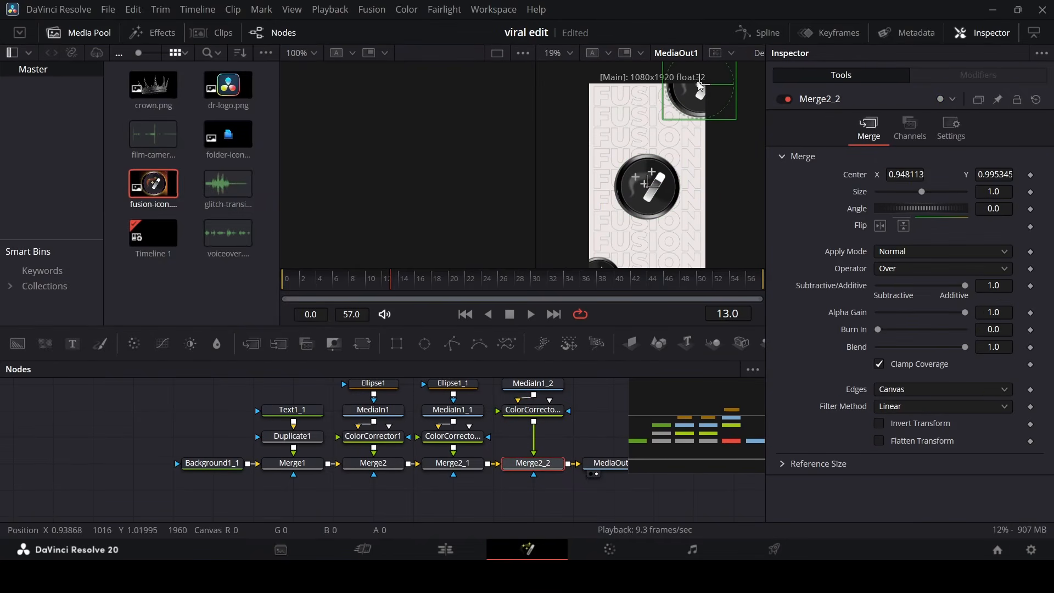
Raise the Ellipse1_1, MediaIn1_1 and ColorCorrector1_1 nodes level with the second pasted icon's node column
scroll(453, 437, "up", 3)
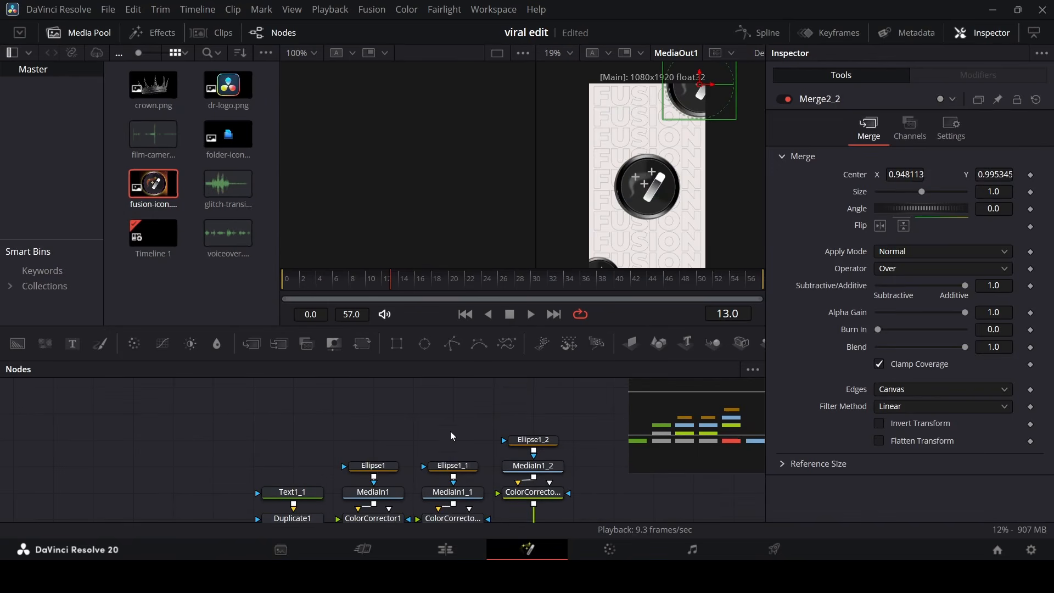
left_click_drag(450, 431, 481, 521)
scroll(481, 492, "down", 2)
left_click_drag(465, 479, 465, 453)
left_click(486, 478)
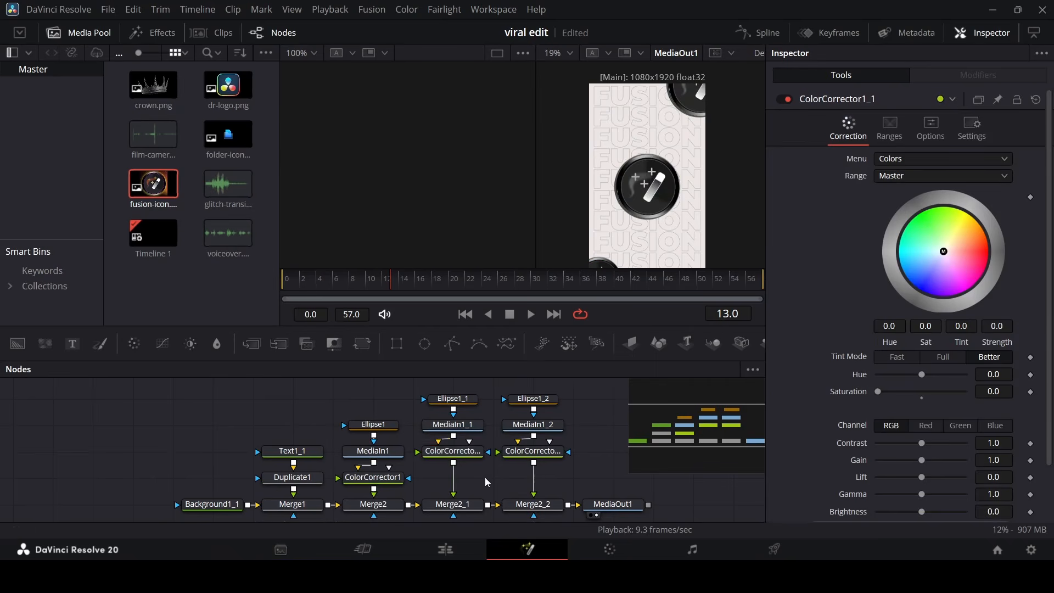
Add a Blur node after ColorCorrector1_1 and another after ColorCorrector1_2, each feeding its own merge
left_click(453, 451)
left_click(217, 344)
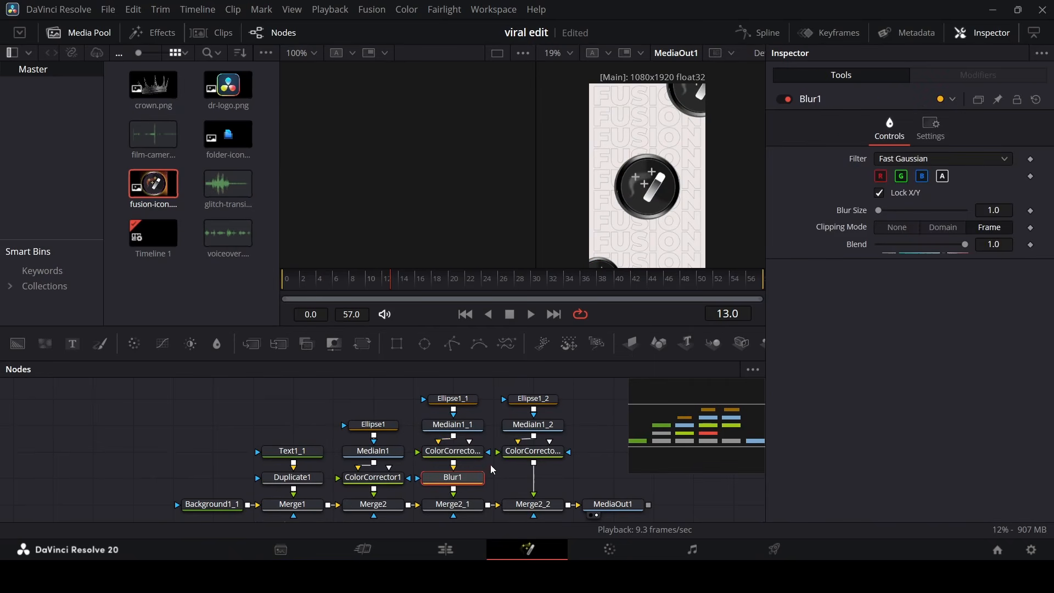
left_click(533, 452)
left_click(217, 344)
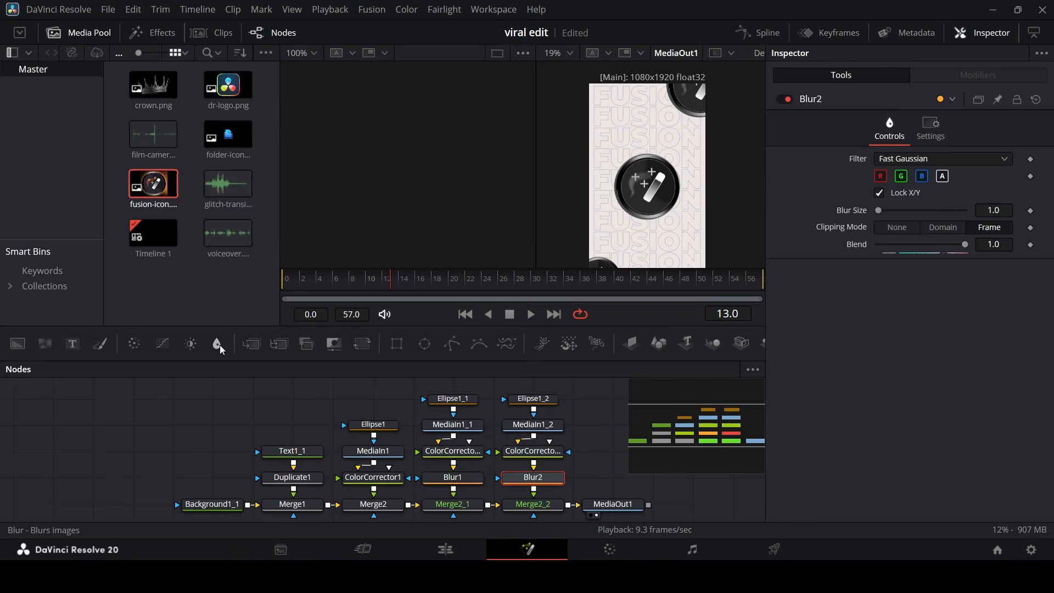
Set the blur size to 21.0 on both Blur1 and Blur2 to soften the two corner icons
left_click(457, 475)
left_click_drag(879, 210, 912, 212)
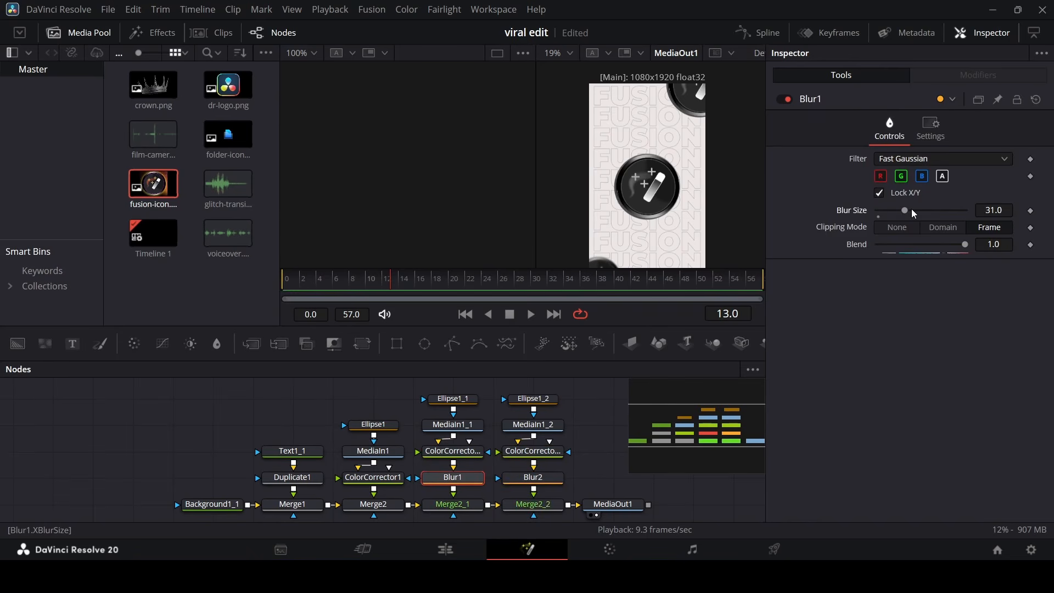
left_click(889, 212)
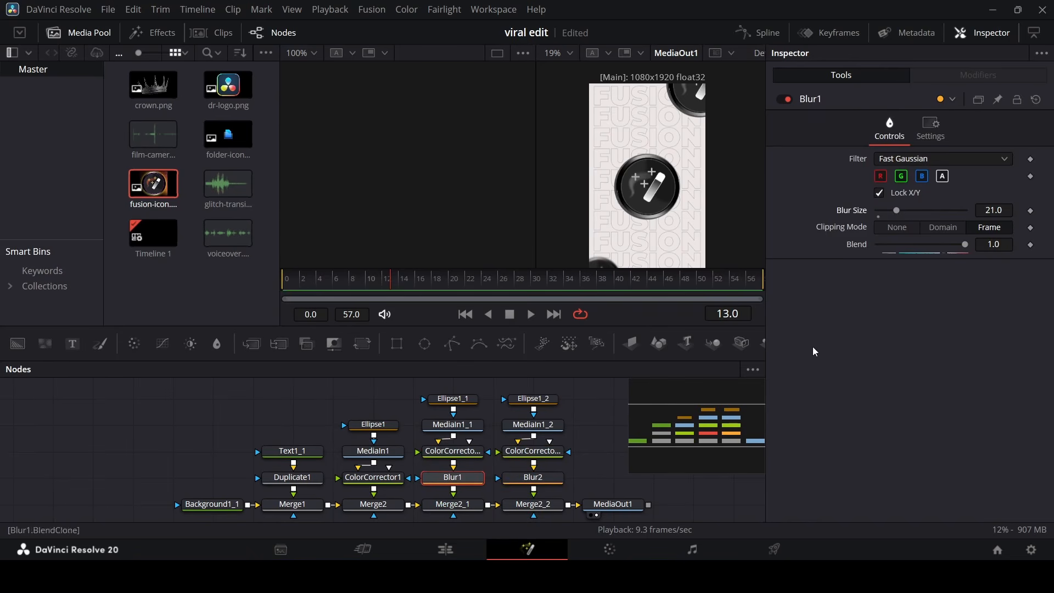
left_click(552, 486)
left_click(912, 212)
left_click(912, 211)
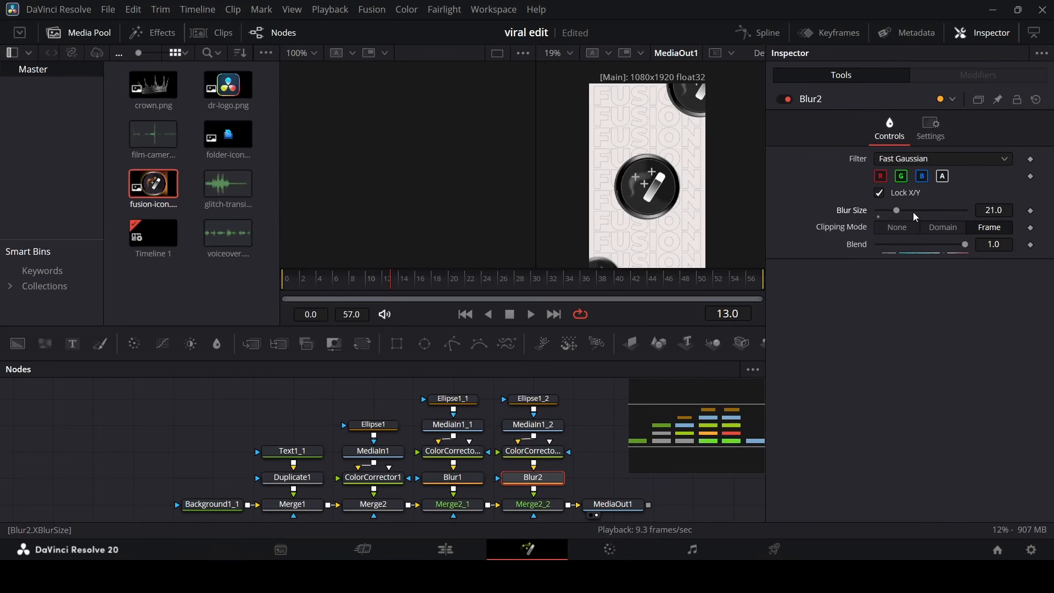
left_click(608, 412)
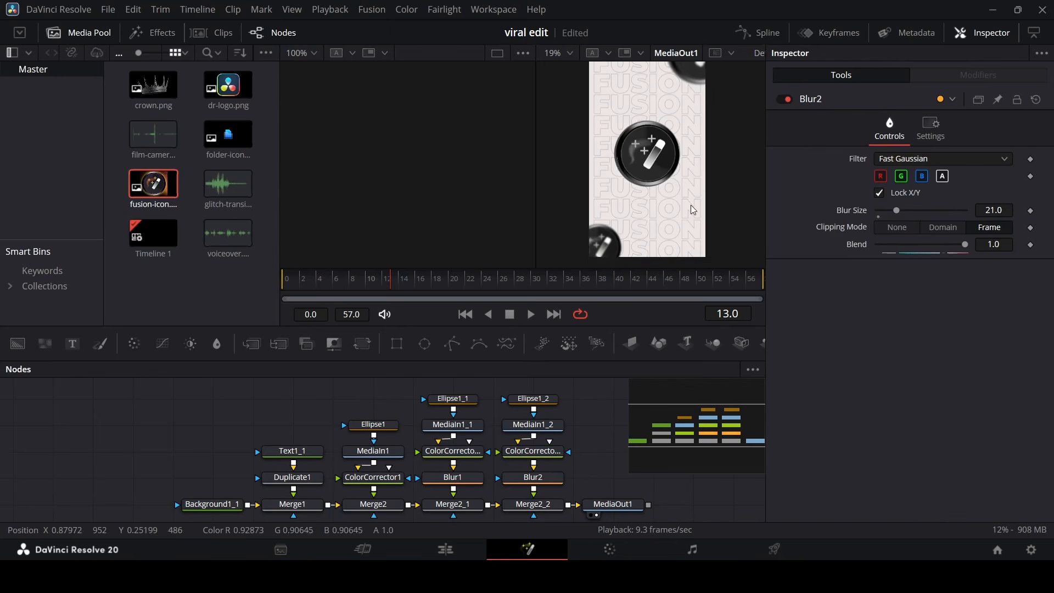
scroll(657, 189, "down", 2)
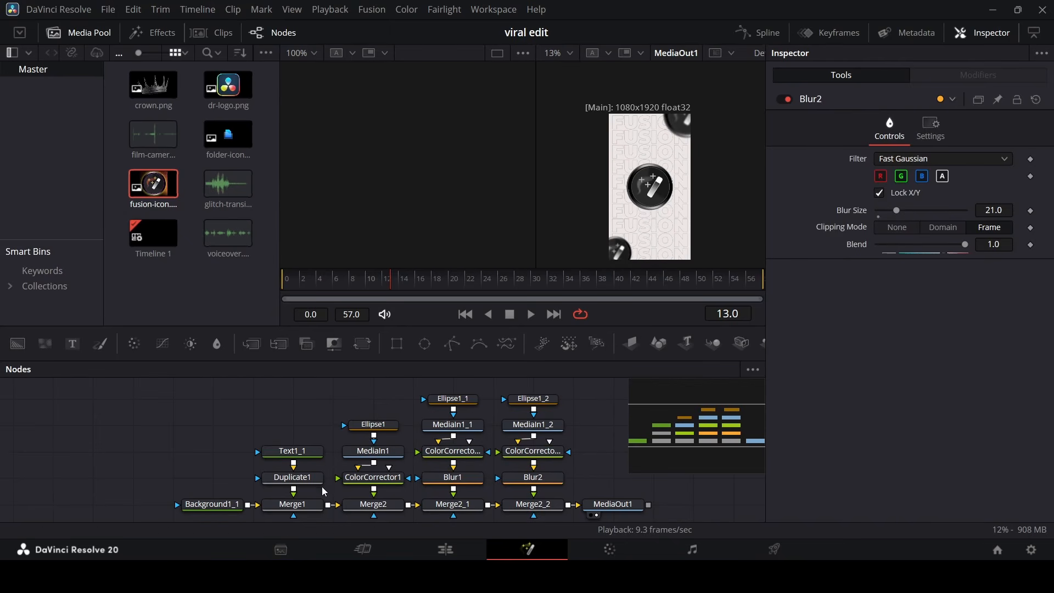
Shift the background and text nodes aside and merge a new Background masked by a Polygon between Merge1 and Merge2
left_click_drag(208, 438, 201, 505)
left_click_drag(18, 344, 253, 477)
left_click(450, 348)
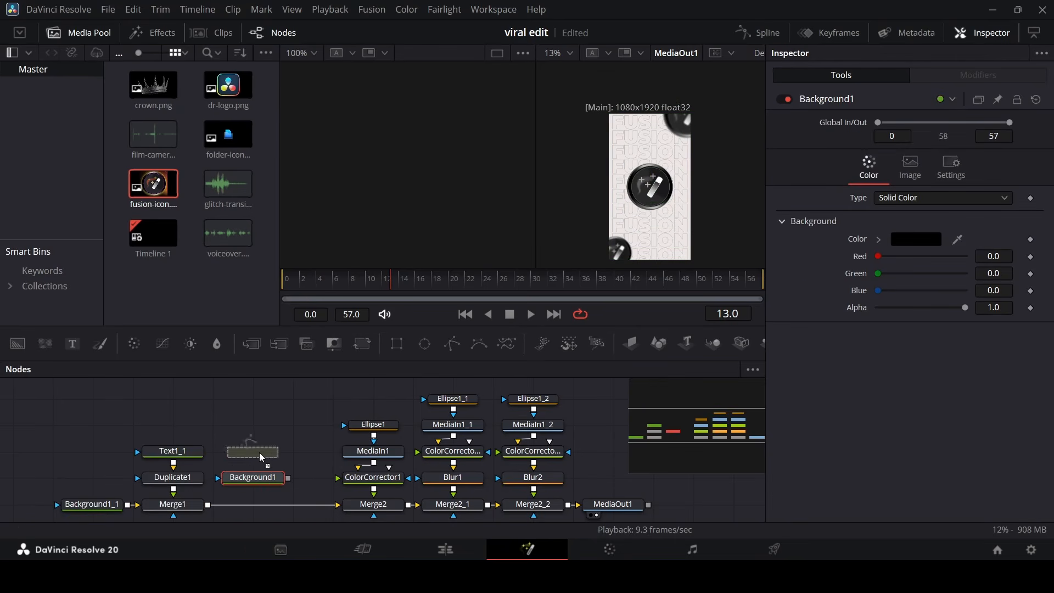
left_click_drag(283, 454, 210, 506)
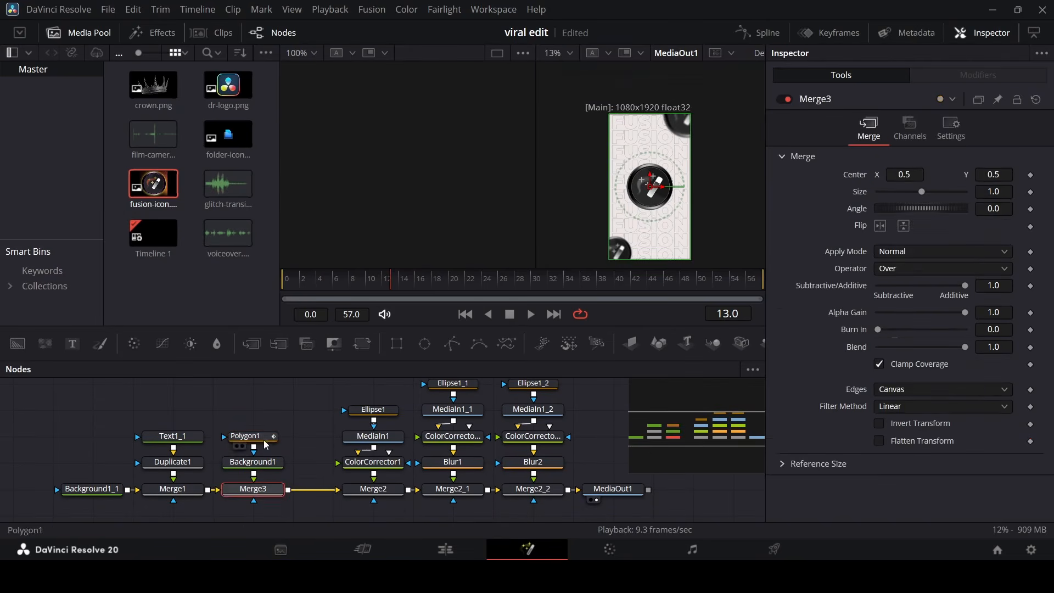
Remove Polygon1's shape keyframe and draw an open curve from outside the frame's upper left to about X 1.27, Y 0.12
left_click(245, 436)
left_click(1031, 425)
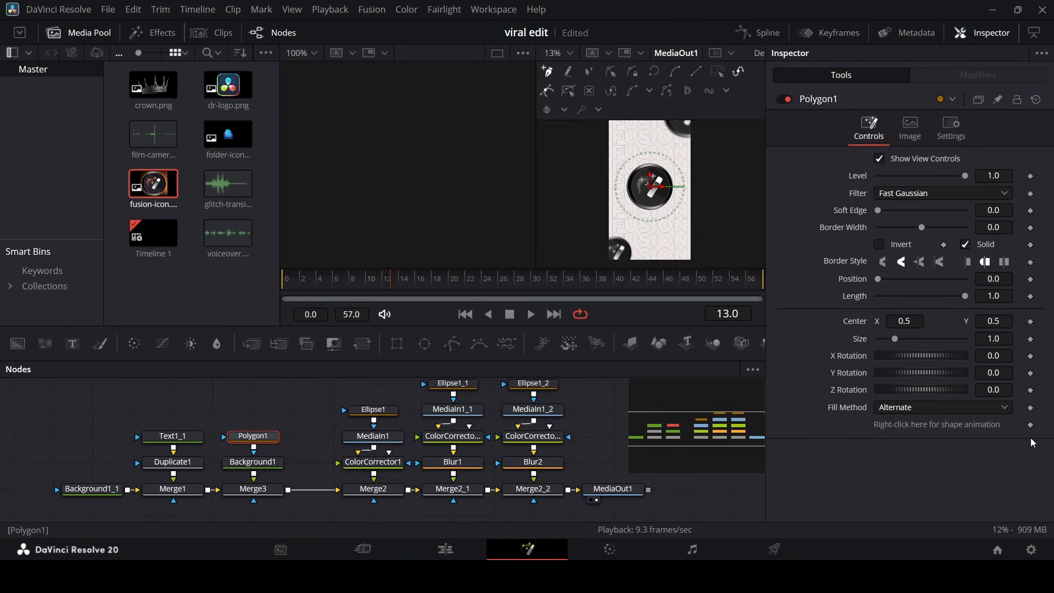
left_click(582, 134)
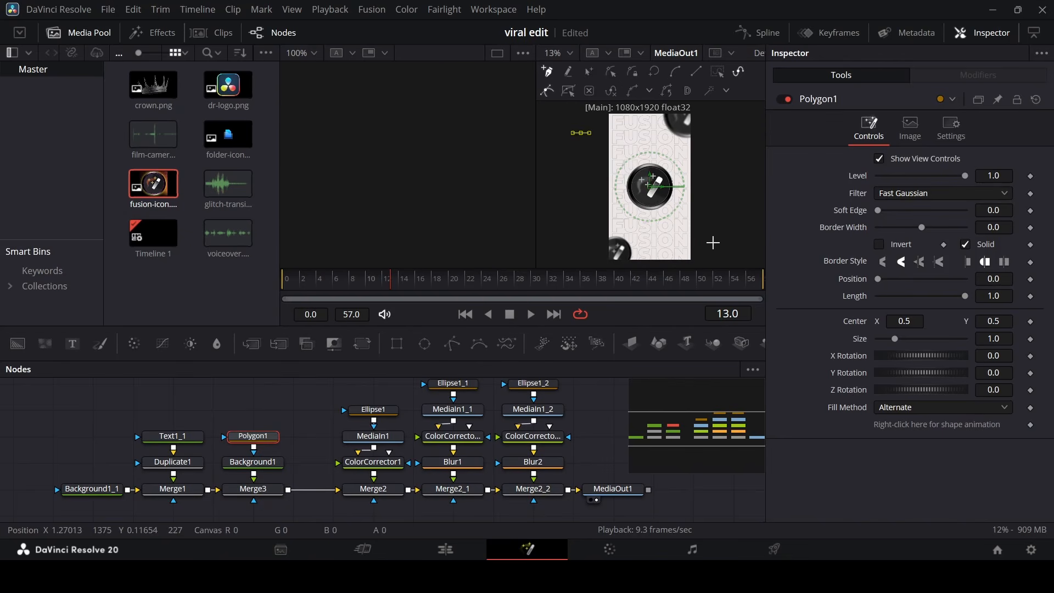
left_click_drag(715, 244, 803, 245)
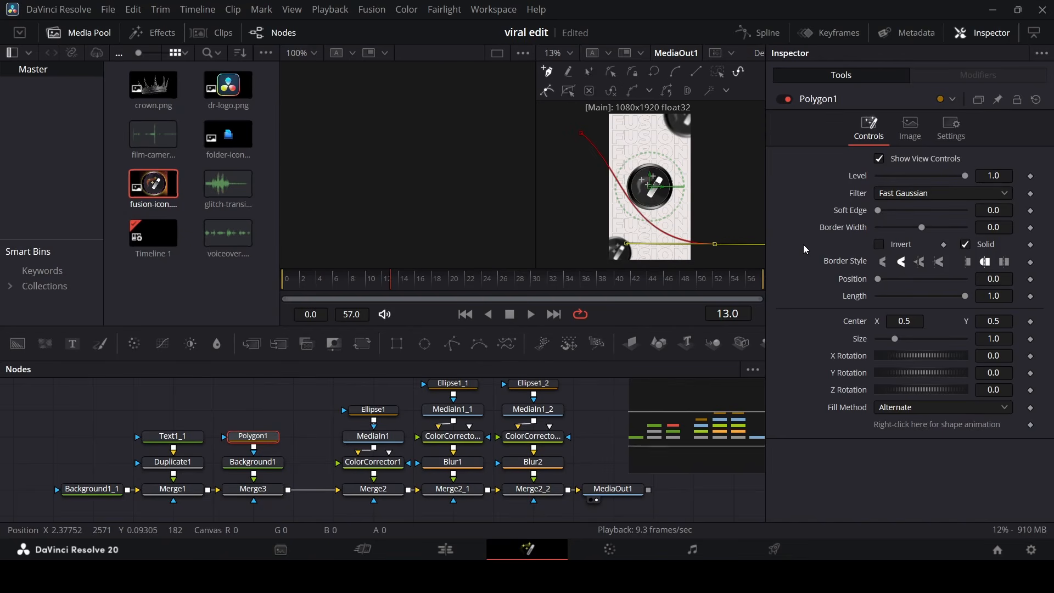
Adjust the handle of the curve's first point to horizontal, shaping an S-curve that passes behind the centre icon
left_click(609, 78)
left_click_drag(548, 170, 628, 109)
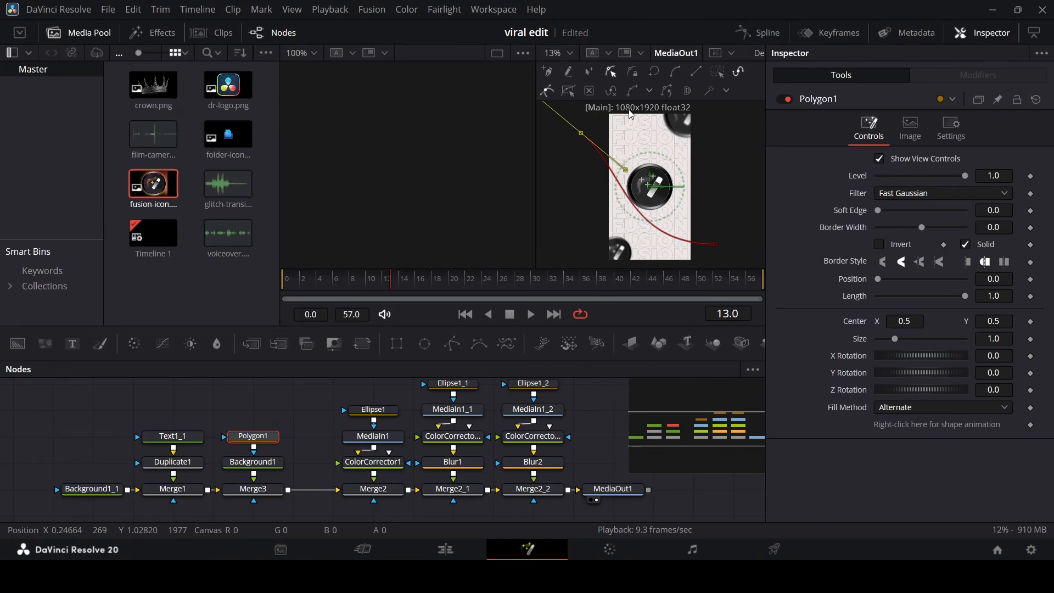
scroll(557, 132, "up", 1)
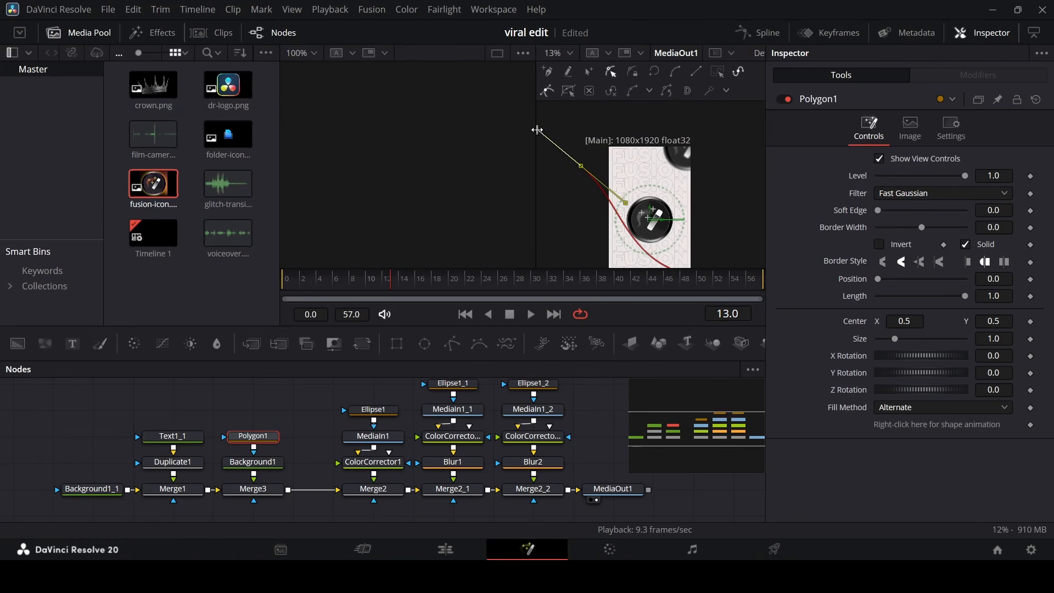
left_click_drag(626, 202, 669, 165)
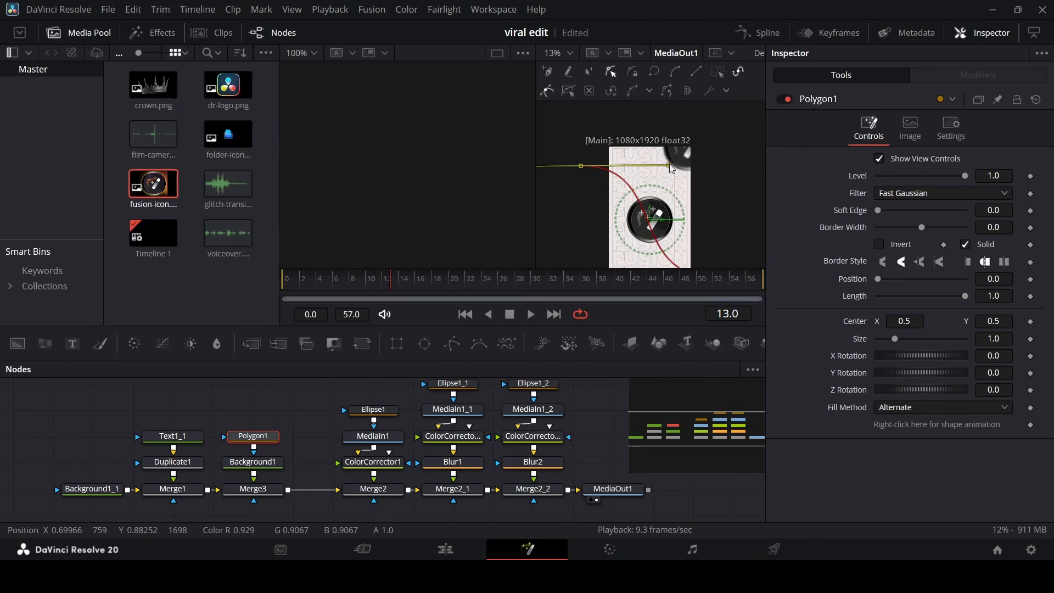
scroll(670, 168, "down", 1)
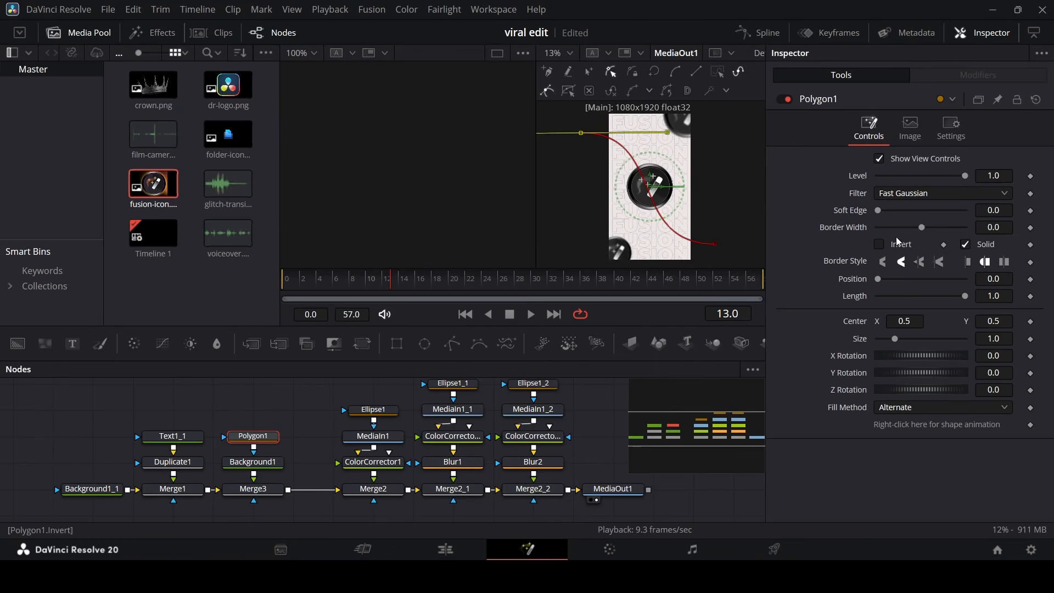
Set Polygon1's border width to 0.2 and turn off Solid so only the curved stroke is drawn
left_click(965, 228)
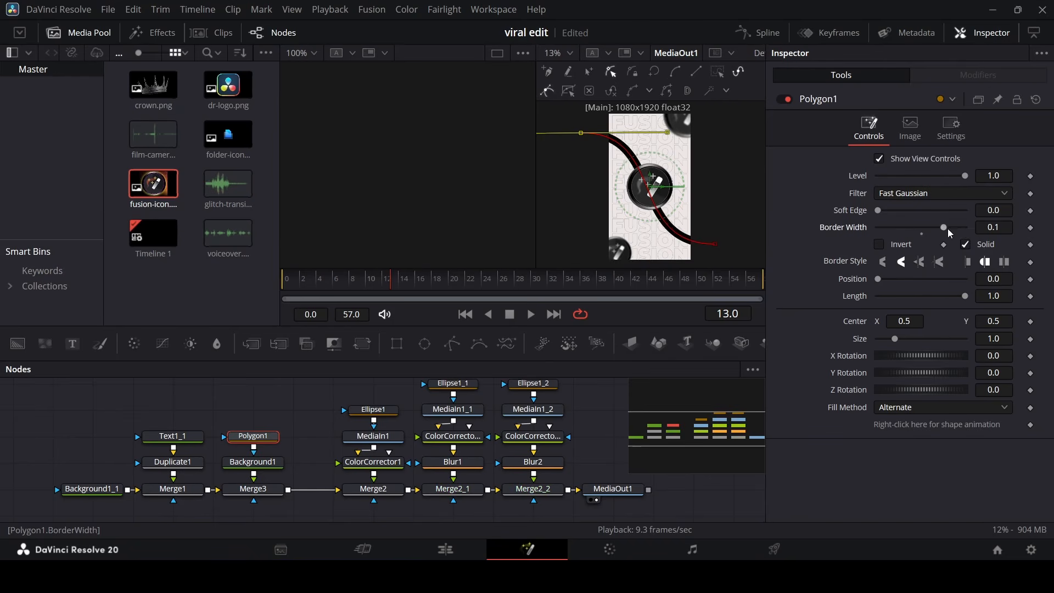
left_click(968, 244)
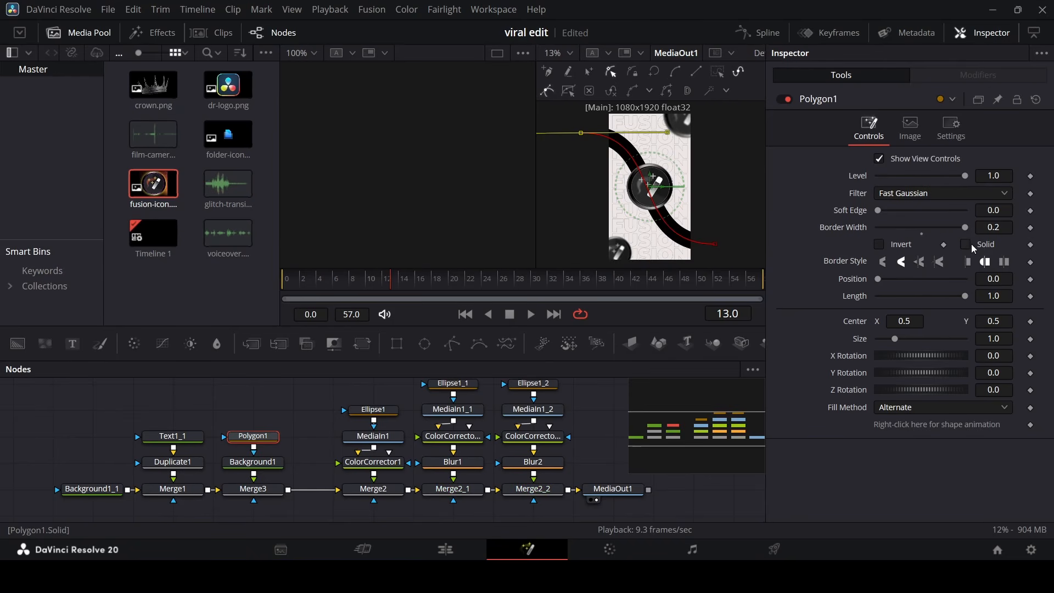
left_click(969, 262)
left_click(986, 262)
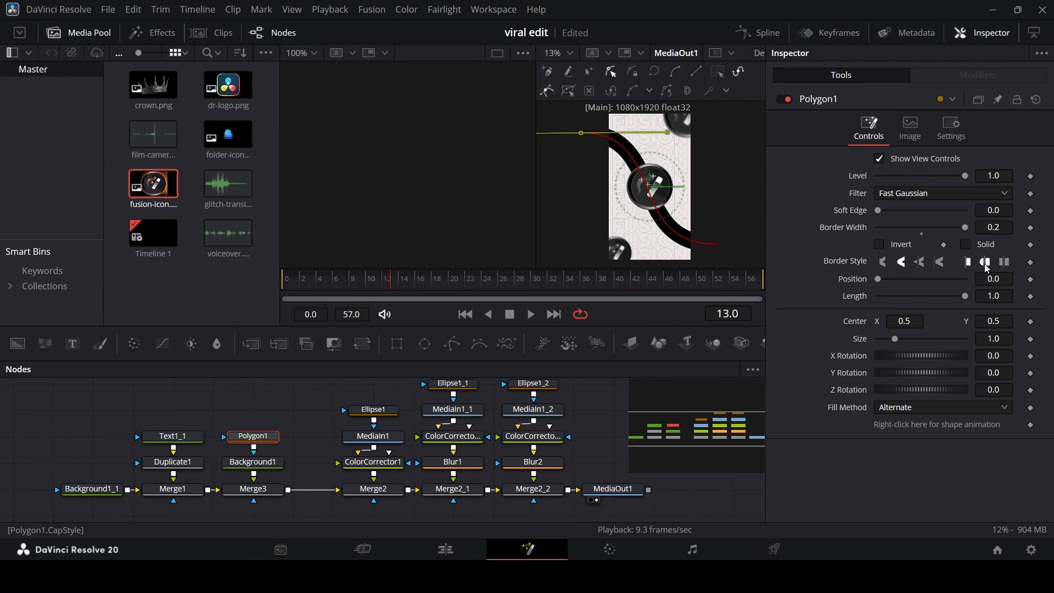
left_click(591, 413)
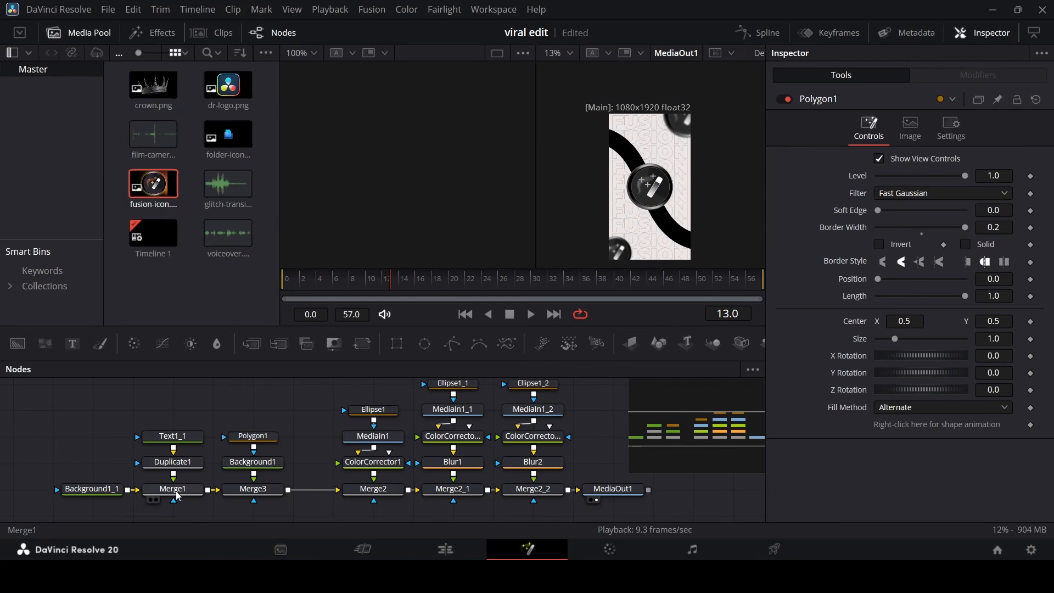
Set Background1's color to a neutral grey with a value of about 0.638
left_click(252, 462)
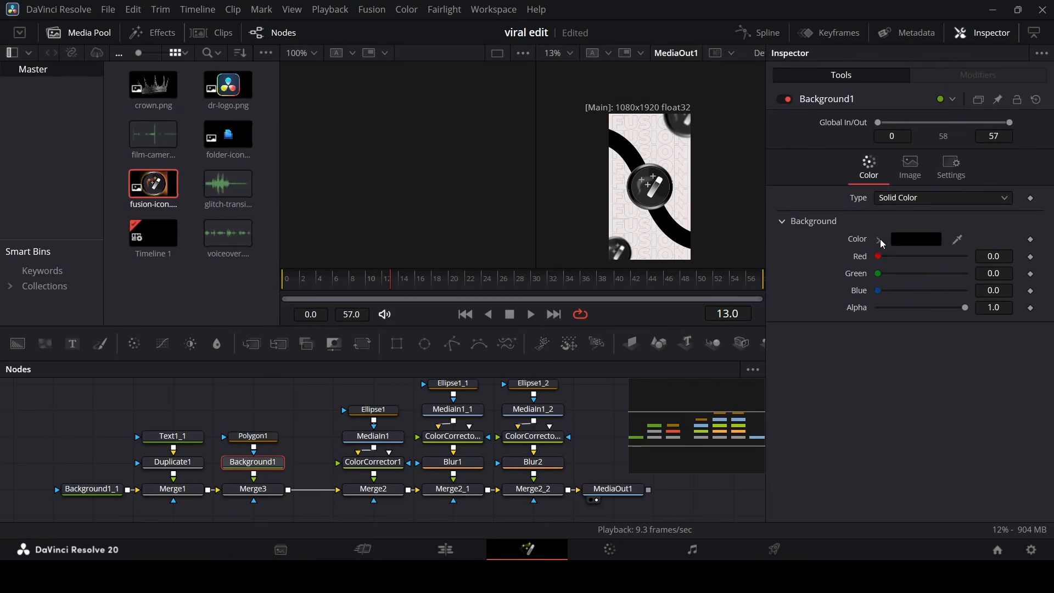
left_click(878, 240)
left_click(891, 266)
mouse_move(891, 272)
left_mouse_down()
mouse_move(889, 254)
mouse_move(912, 267)
mouse_move(916, 256)
mouse_move(863, 279)
left_mouse_up()
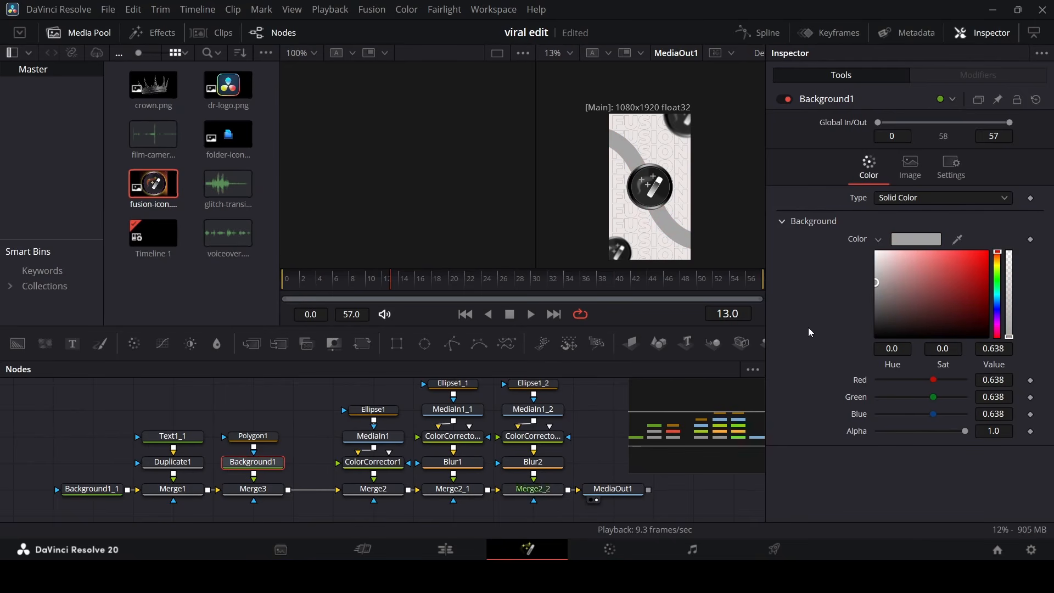
left_click(595, 411)
Keyframe Polygon1's Length from 0.0 at frame 0 to 1.0 at frame 30 and play back the line reveal
left_click_drag(301, 278, 278, 290)
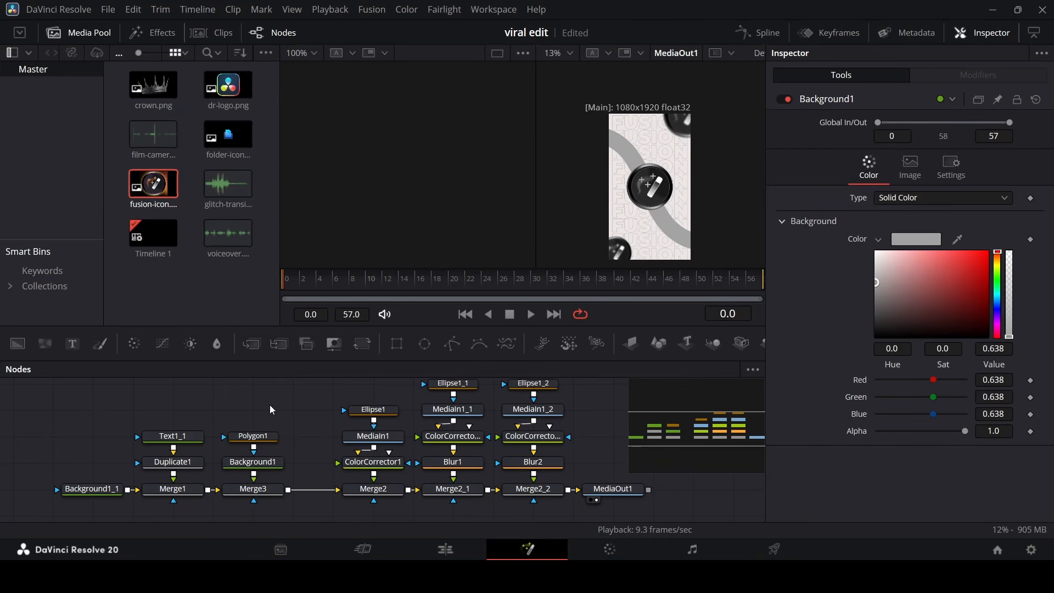
left_click(269, 439)
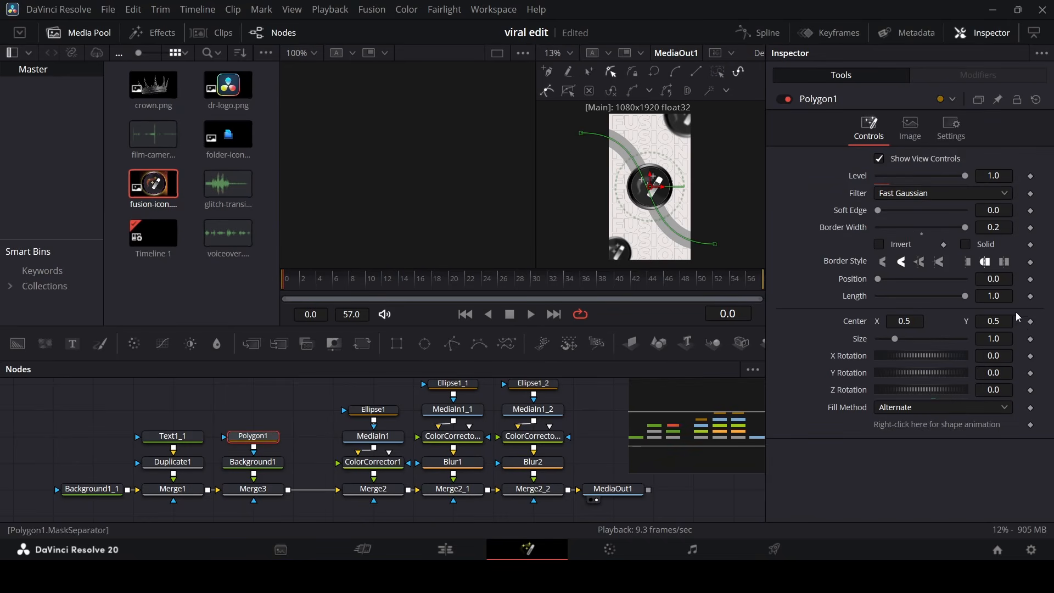
left_click(1031, 297)
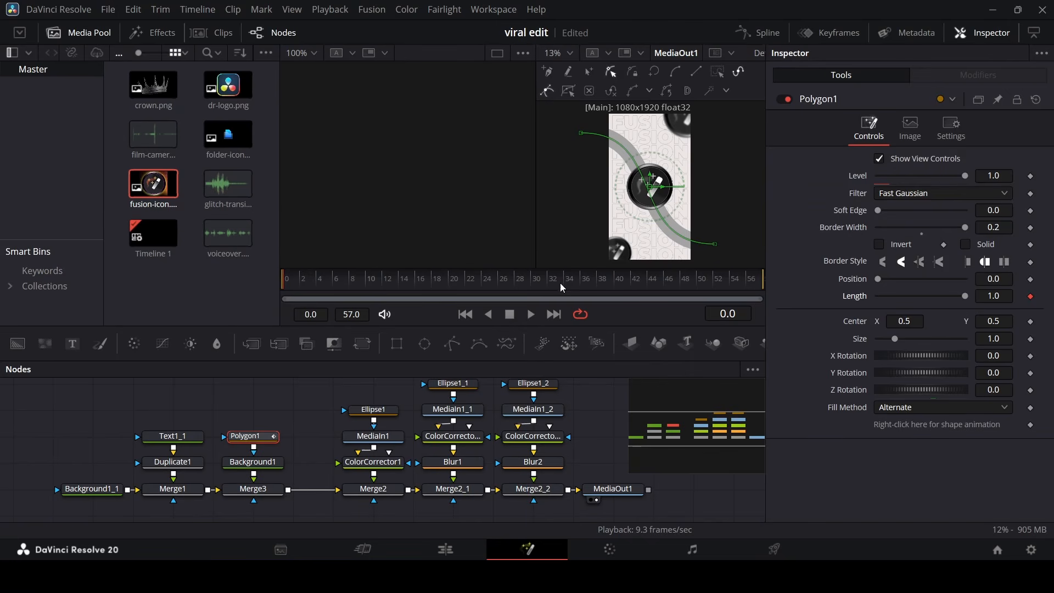
left_click_drag(523, 283, 690, 295)
left_click_drag(549, 295, 502, 307)
left_click(1030, 297)
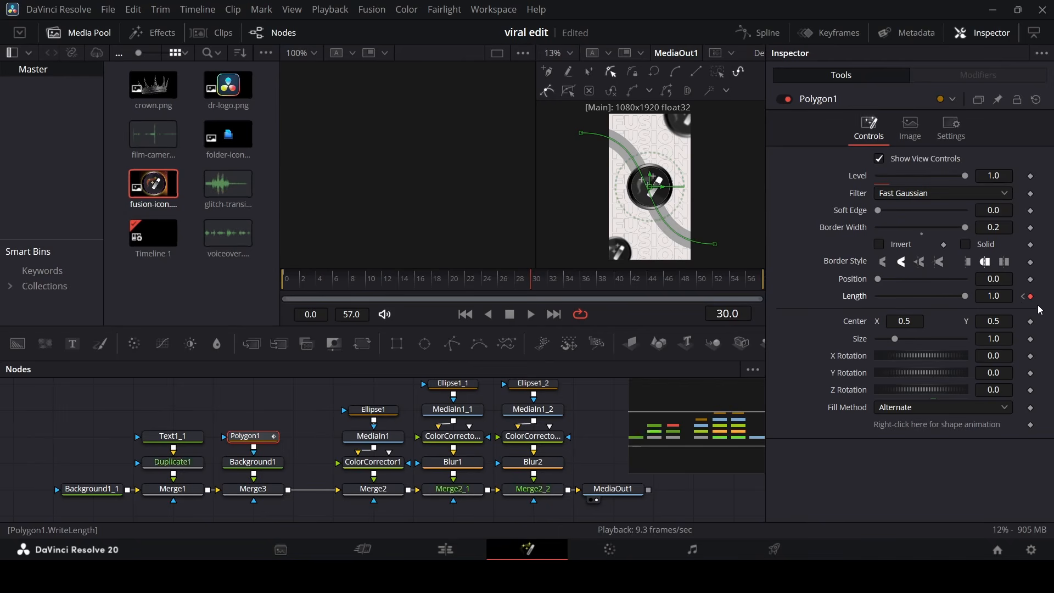
left_click(283, 281)
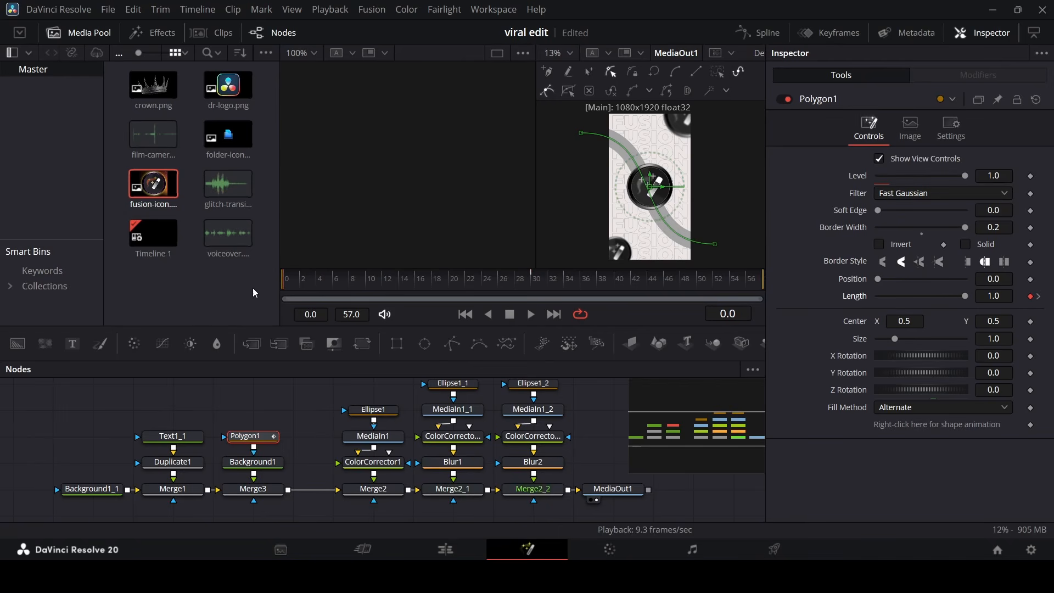
left_click_drag(958, 296, 644, 411)
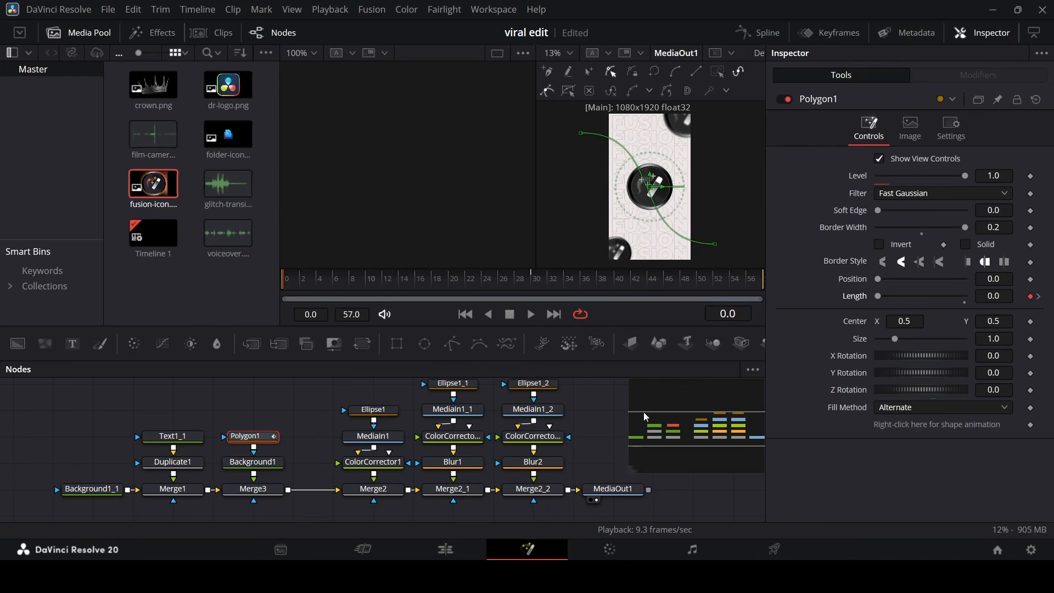
left_click(620, 420)
key("space")
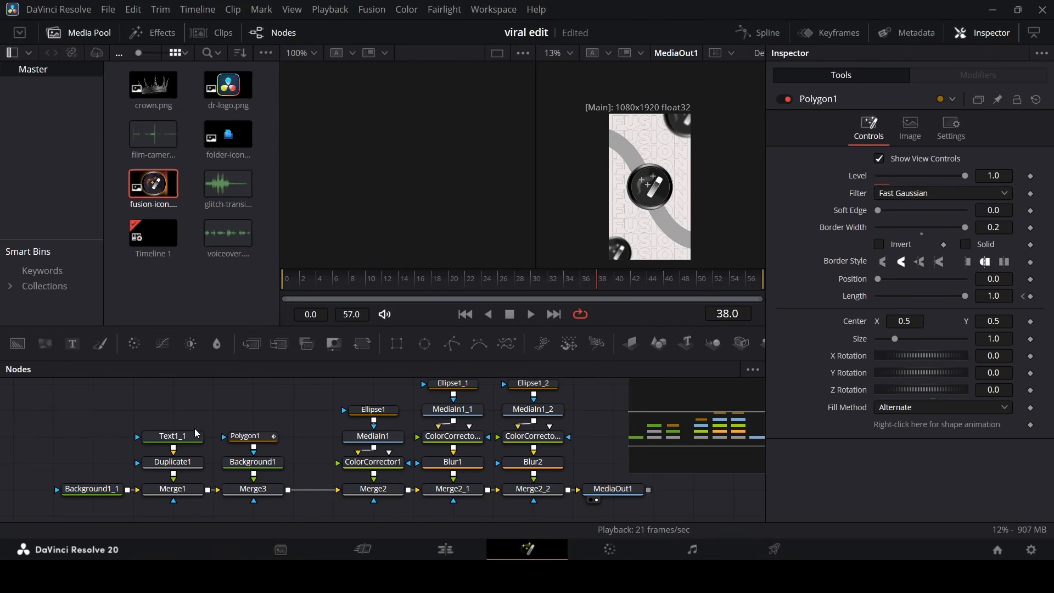
Switch Polygon1's border ends from rounded to flat and play the line animation from frame 0
left_click(257, 435)
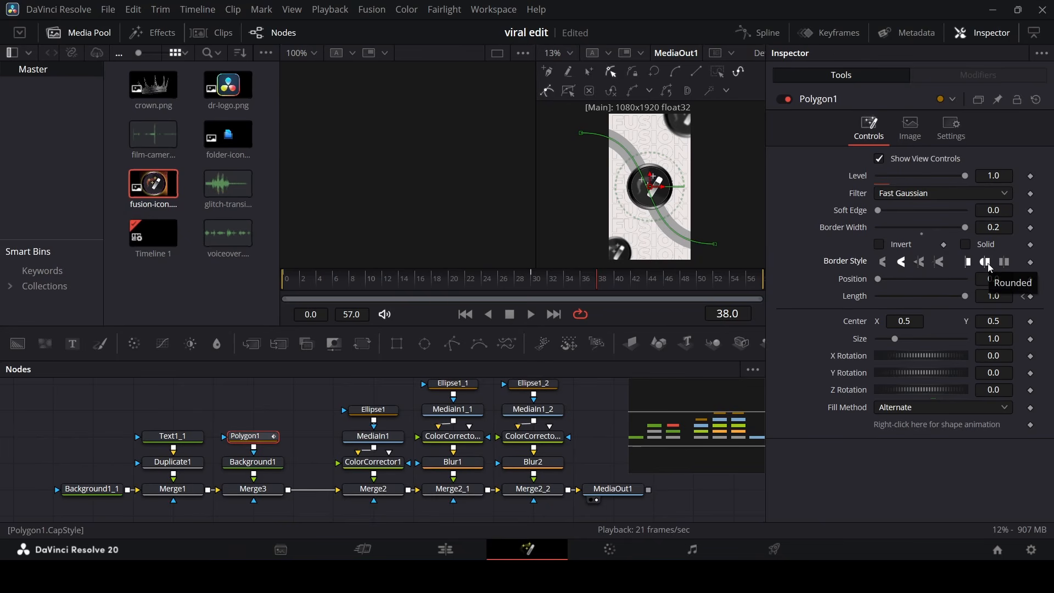
left_click(581, 455)
left_click(286, 288)
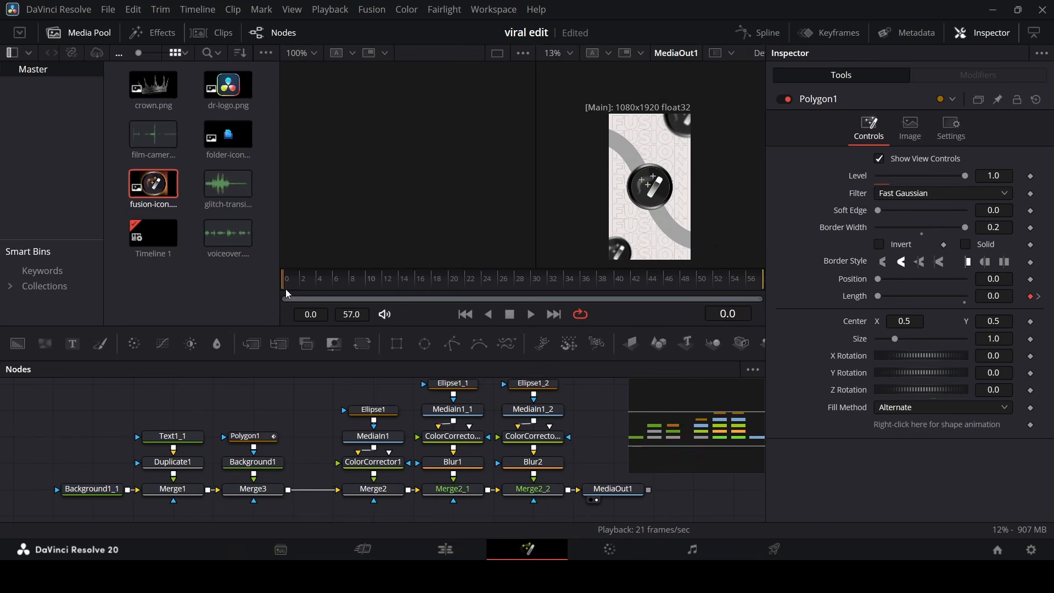
key("space")
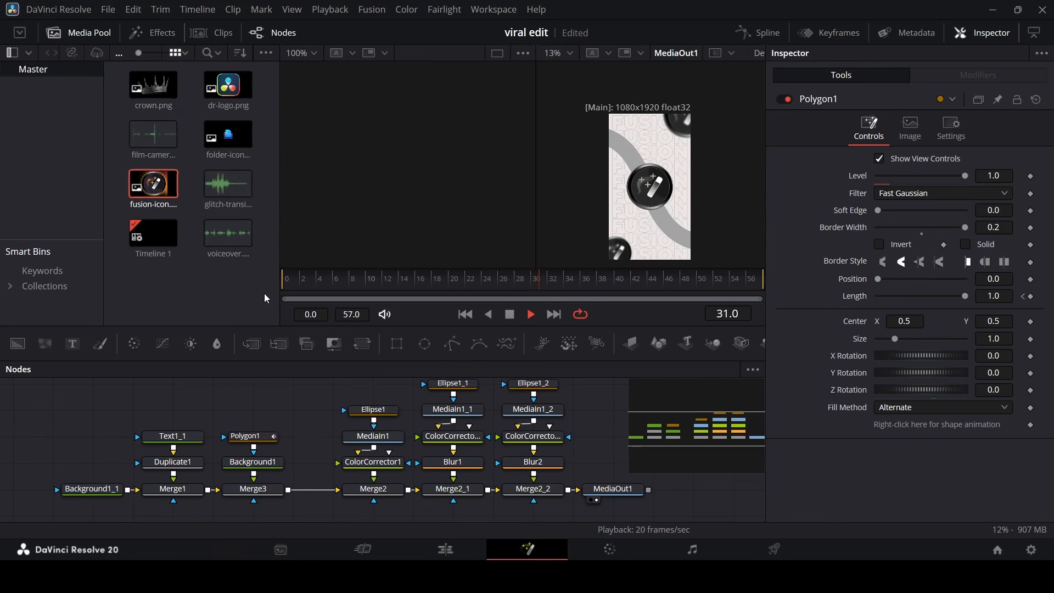
Show Polygon1's Length spline, ease both of its keyframes into a smooth curve and play the animation from the start
left_click(767, 35)
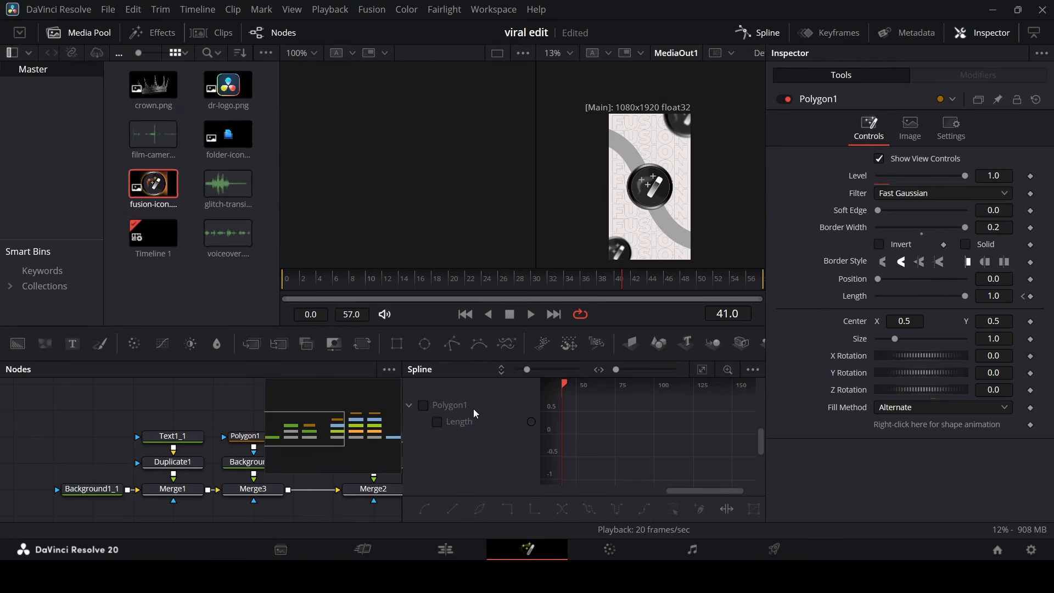
left_click(435, 423)
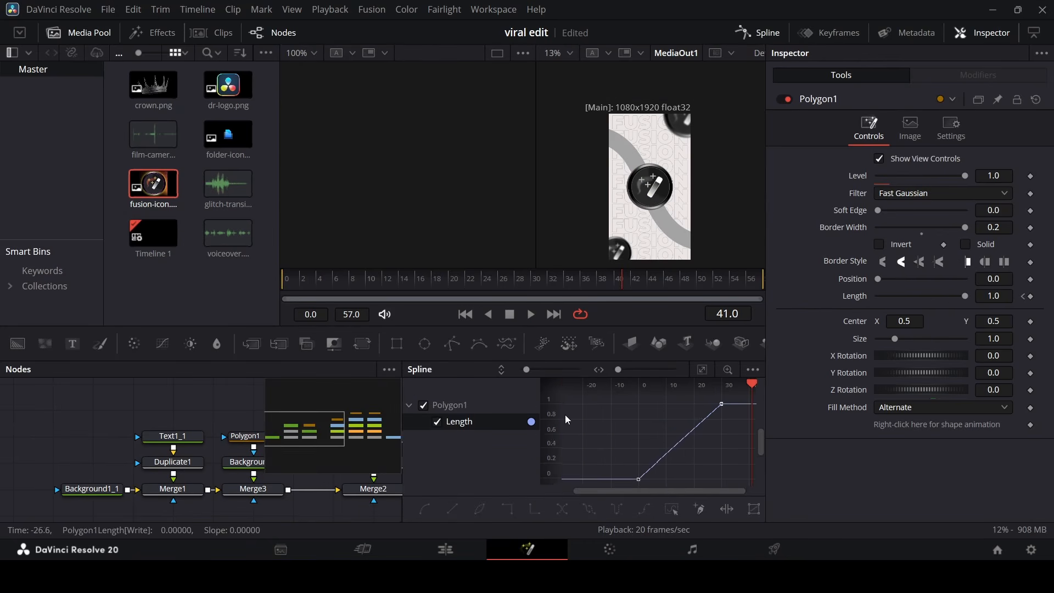
left_click_drag(596, 484, 760, 377)
key("f")
left_click_drag(324, 283, 207, 299)
key("space")
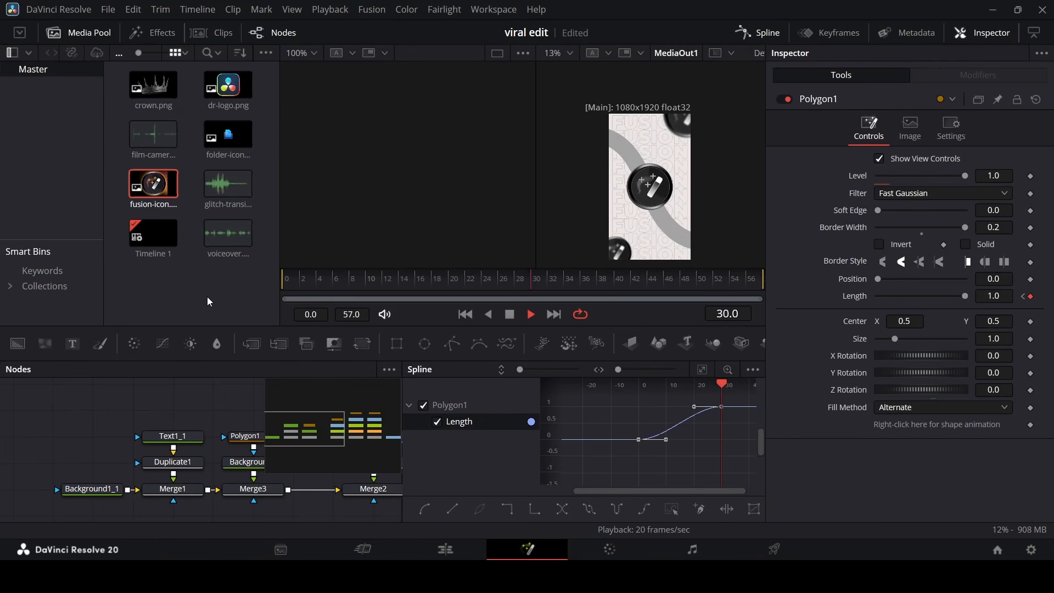
Stop playback, hide the spline graph and move MediaOut1 farther from Merge2_2 to leave room for another node
key("space")
left_click(745, 36)
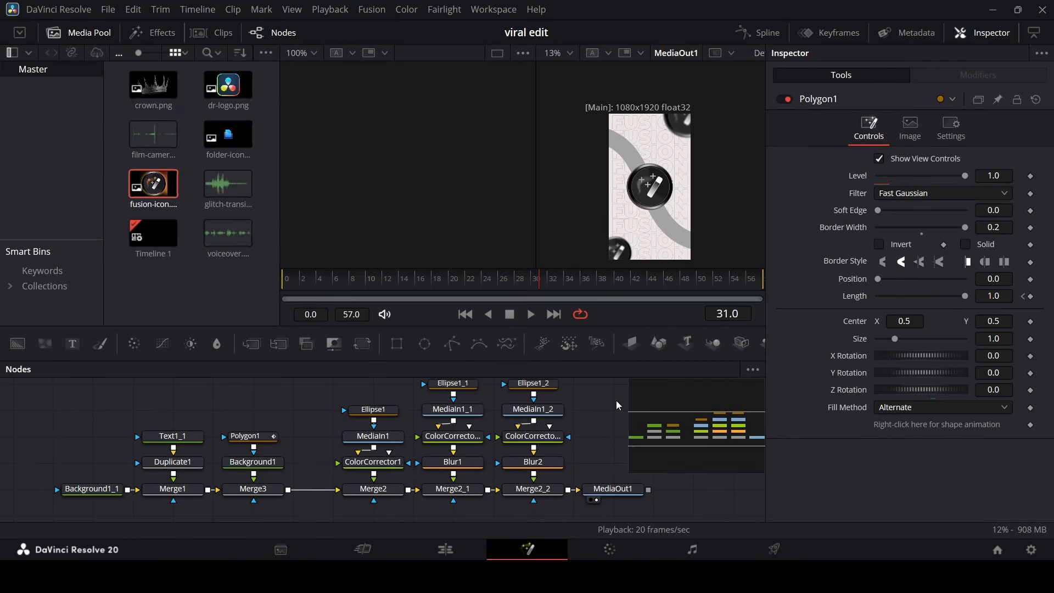
scroll(657, 196, "down", 2)
left_click_drag(611, 489, 694, 492)
left_click(508, 490)
left_click(362, 343)
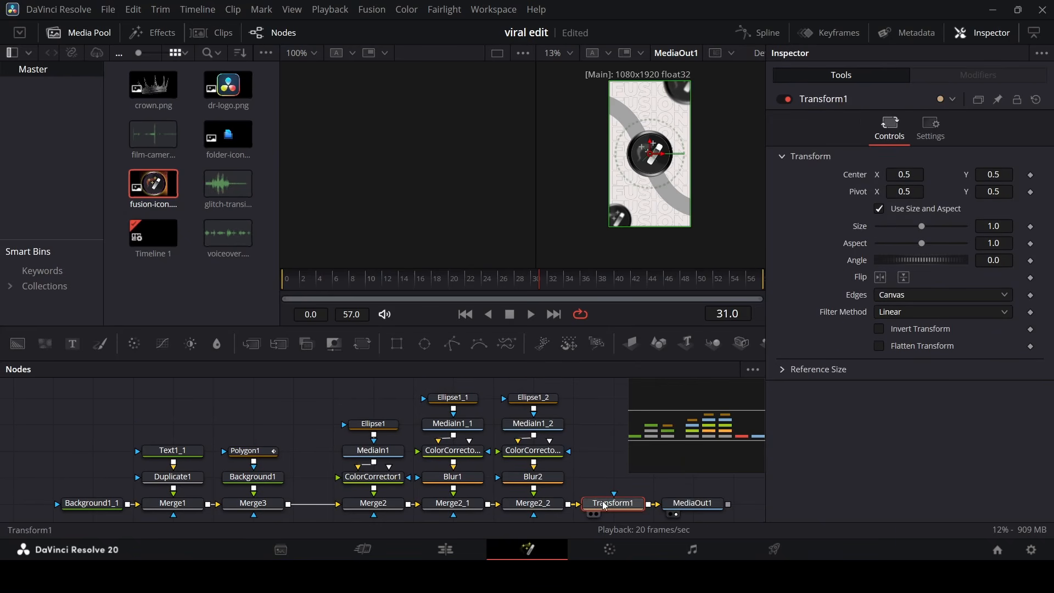
left_click_drag(293, 287, 326, 296)
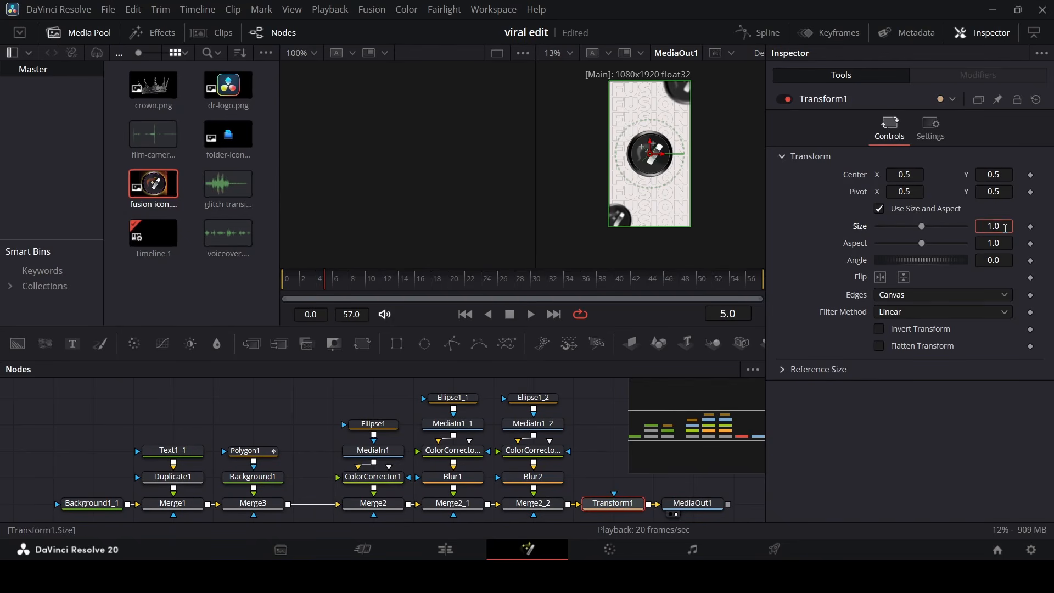
key("Tab")
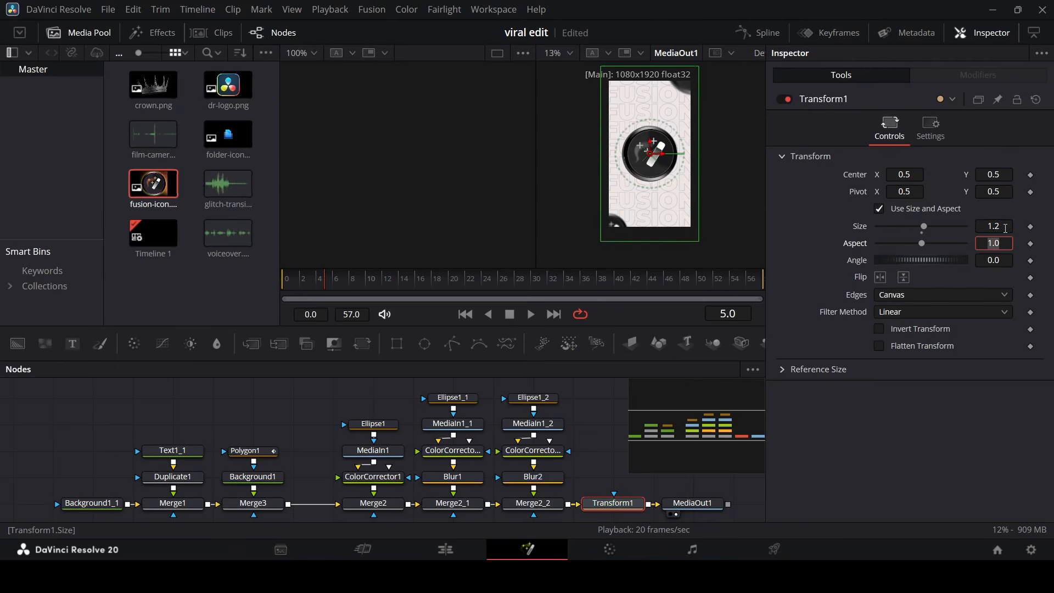
left_click_drag(1005, 229, 1005, 229)
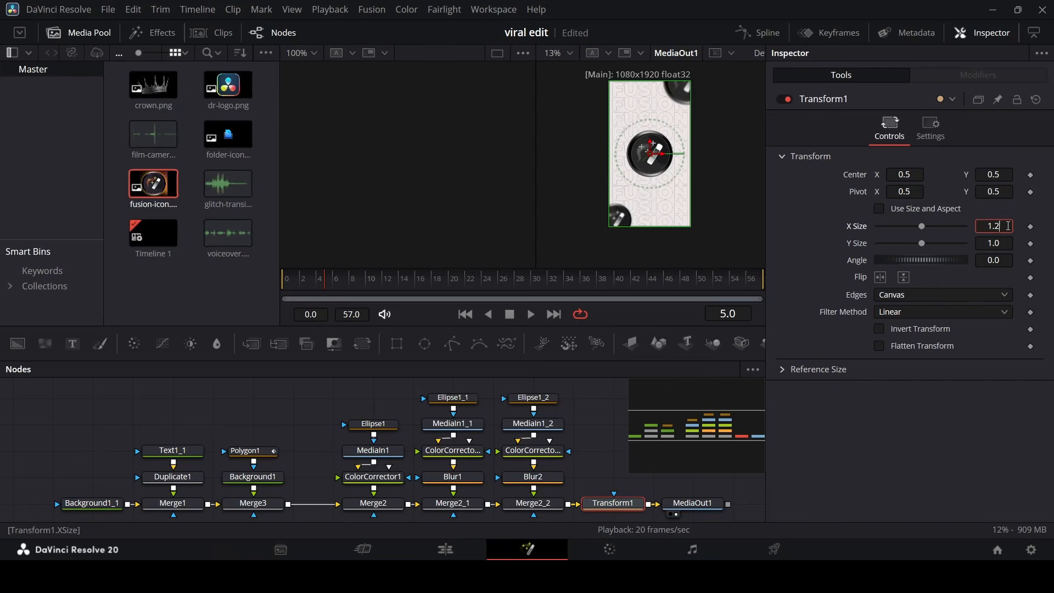
key("Return")
left_click(1031, 175)
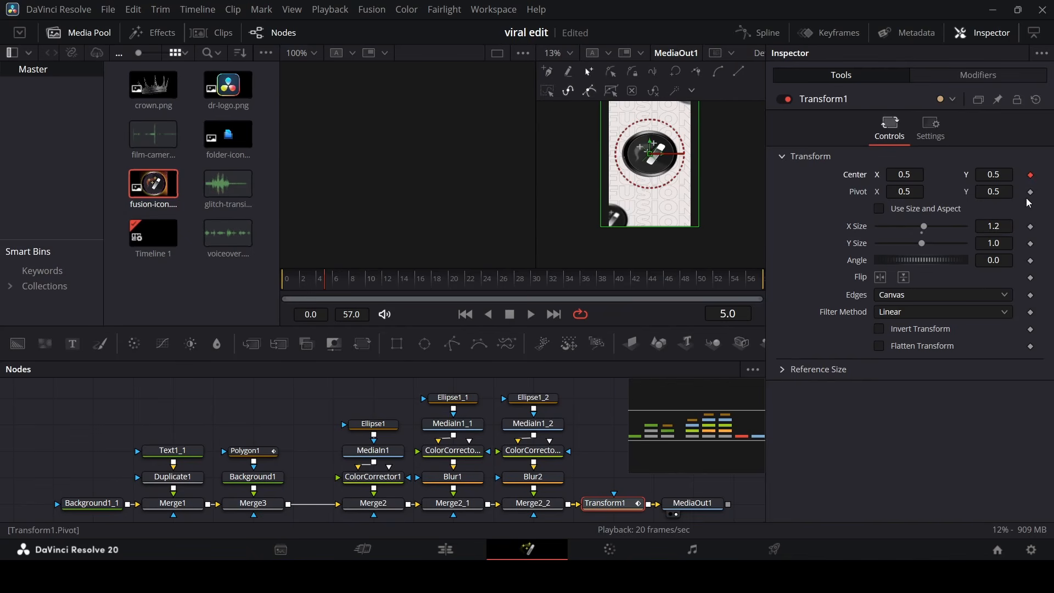
left_click_drag(325, 279, 274, 284)
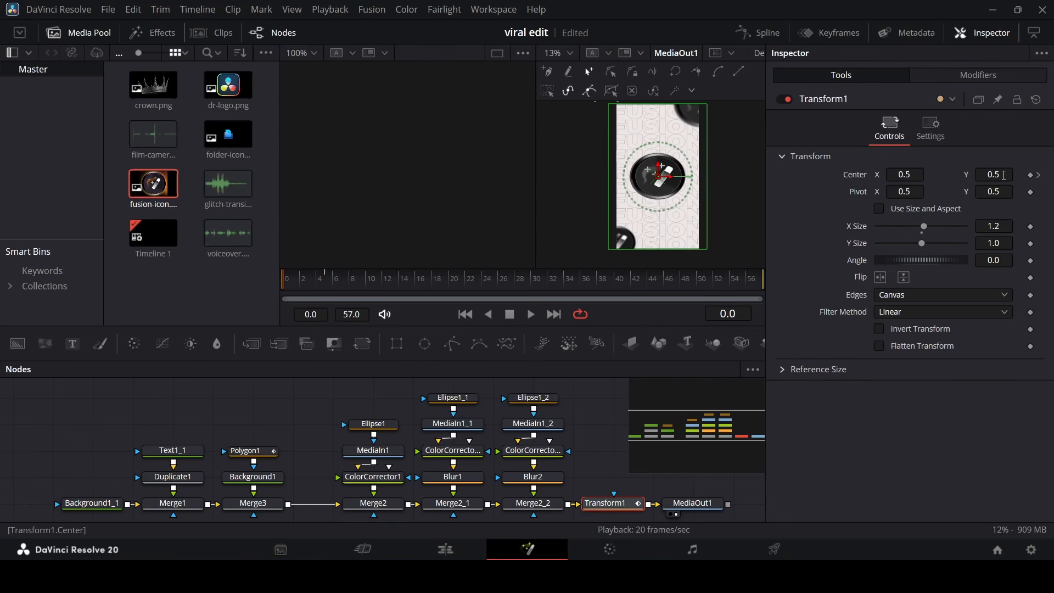
mouse_move(1005, 175)
left_mouse_down()
mouse_move(983, 175)
mouse_move(998, 175)
left_mouse_up()
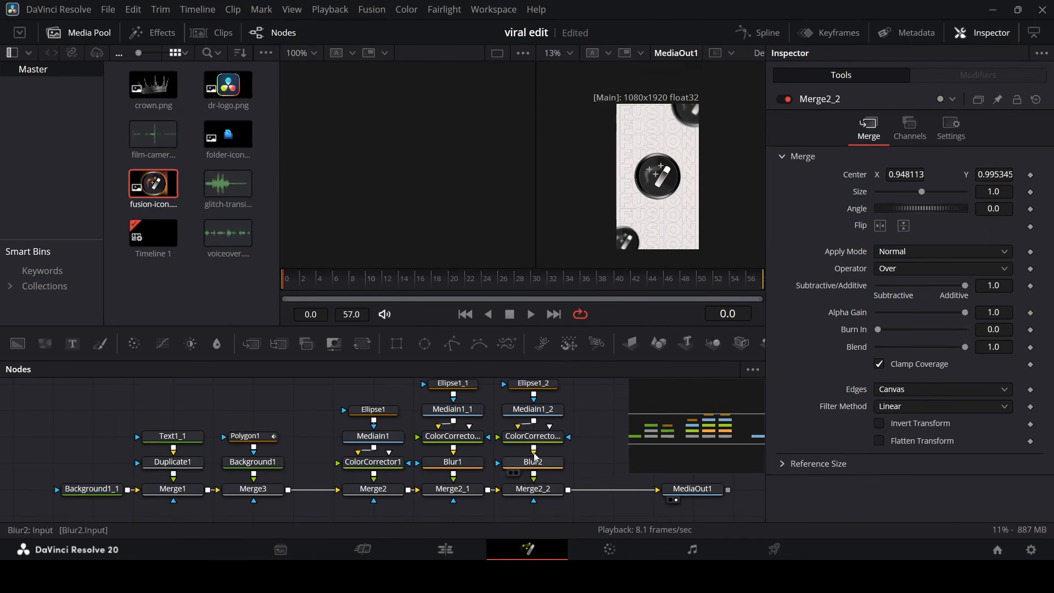
Insert a Transform node between Merge2_2 and MediaOut1 and set its Size to 1.2 with the playhead at frame 5
left_click(530, 495)
left_click(372, 347)
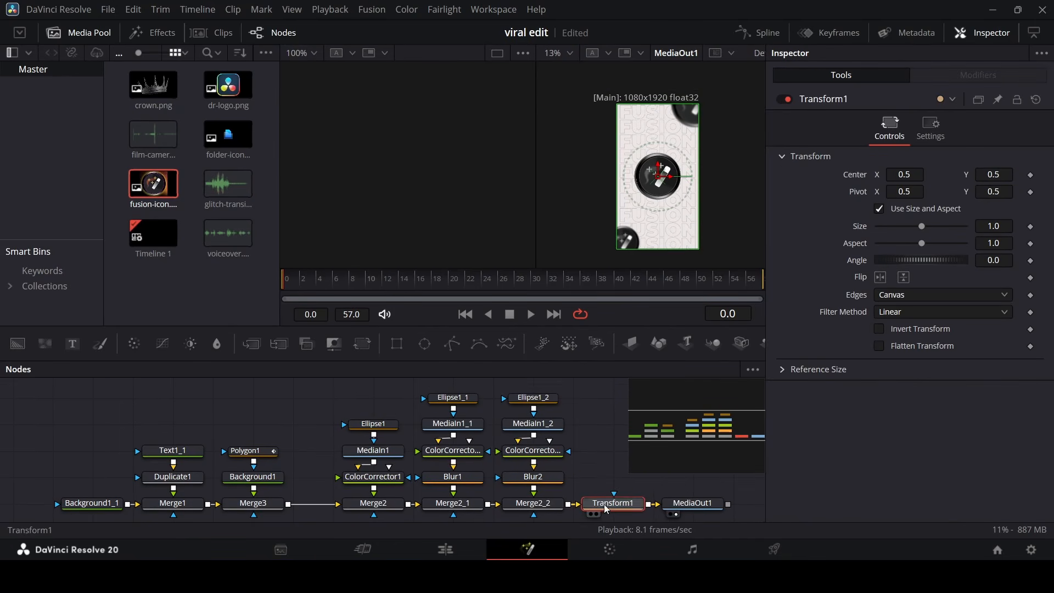
left_click(328, 285)
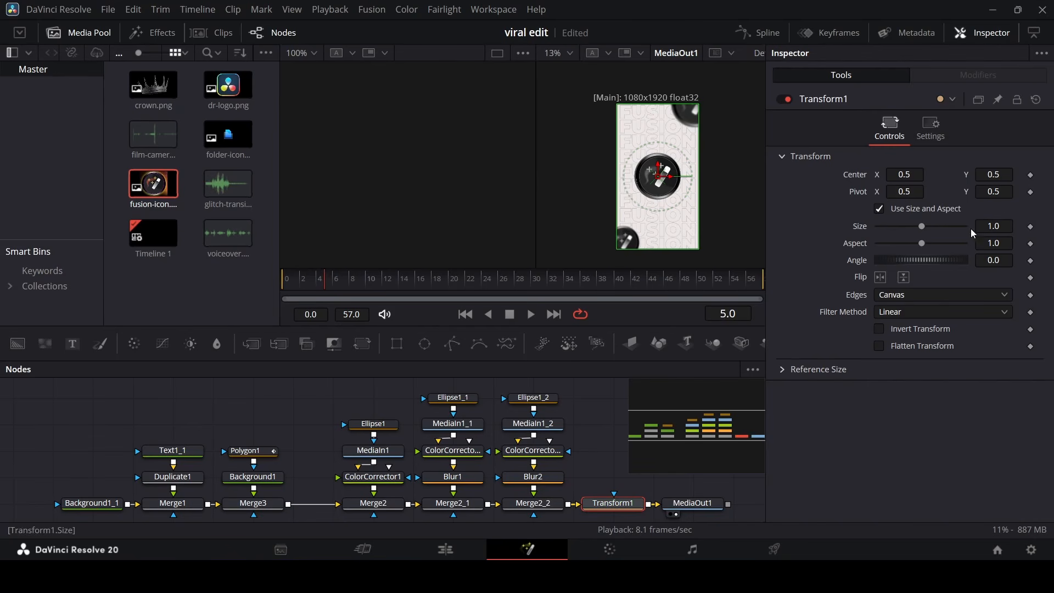
left_click(1011, 229)
key("BackSpace")
type("2")
key("Tab")
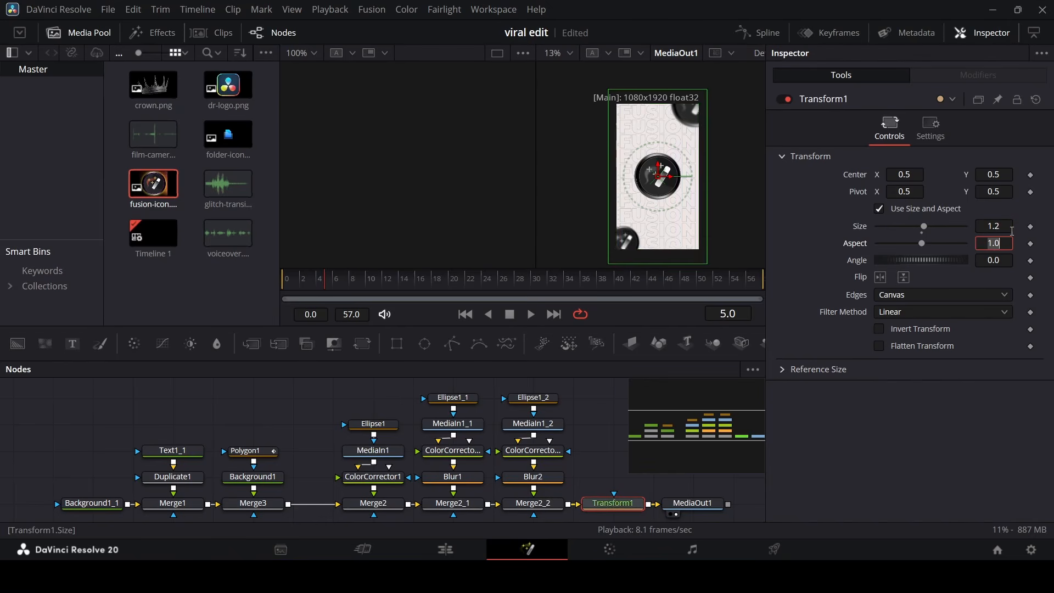
Keyframe Transform1's Center at Y 0.5 on frame 5 and Y 0.45 on frame 0, and play back the movement
left_click(1032, 174)
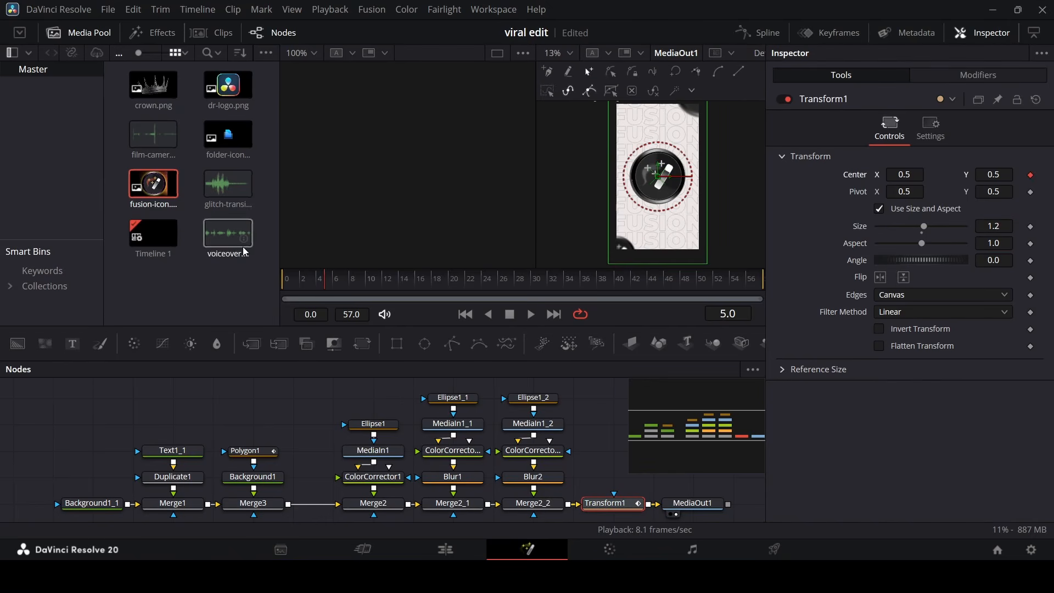
left_click_drag(1003, 176, 971, 179)
left_click(1006, 175)
key("BackSpace")
key("Return")
scroll(658, 166, "down", 1)
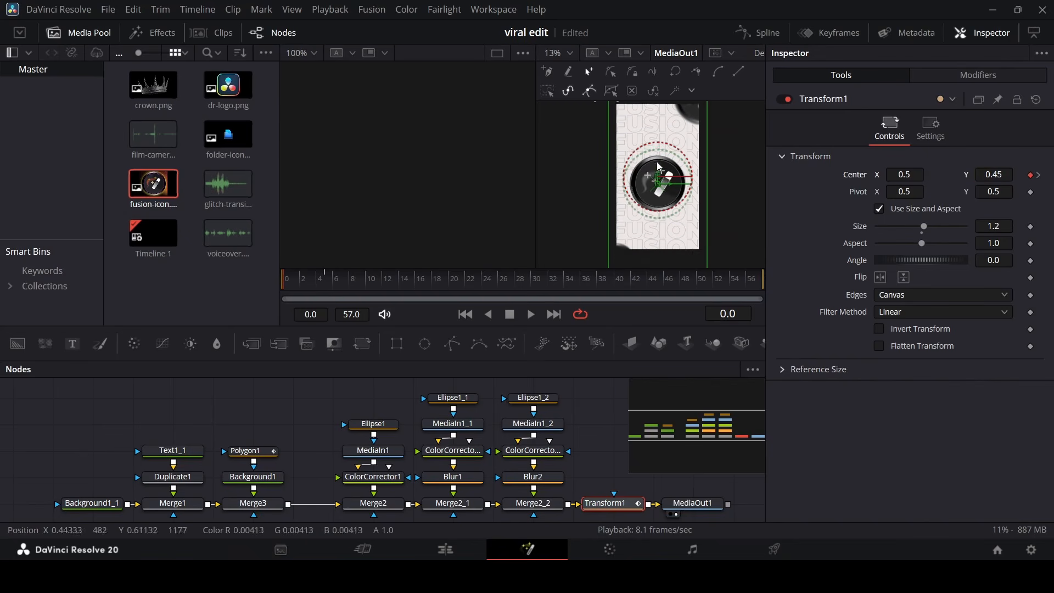
left_click(607, 419)
key("space")
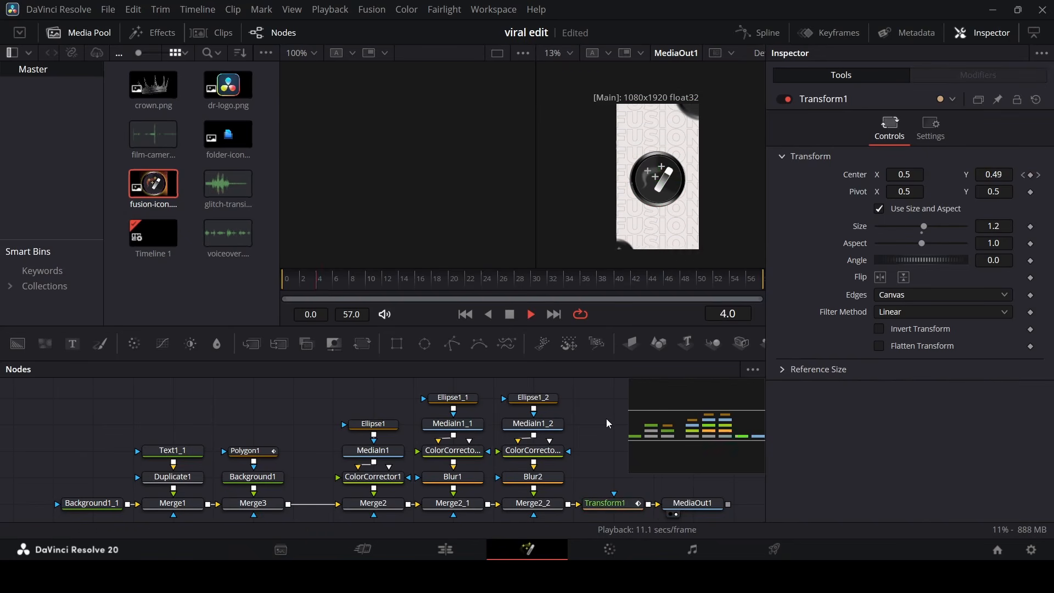
Stop playback and smooth both of Transform1's center displacement keyframes in the Spline editor
key("space")
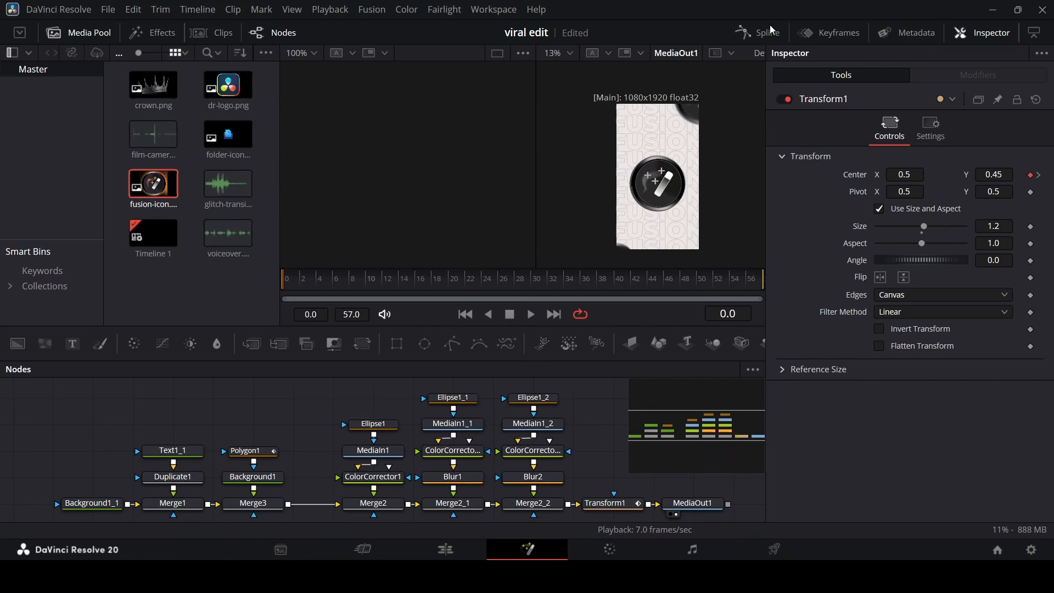
left_click(772, 29)
left_click(438, 421)
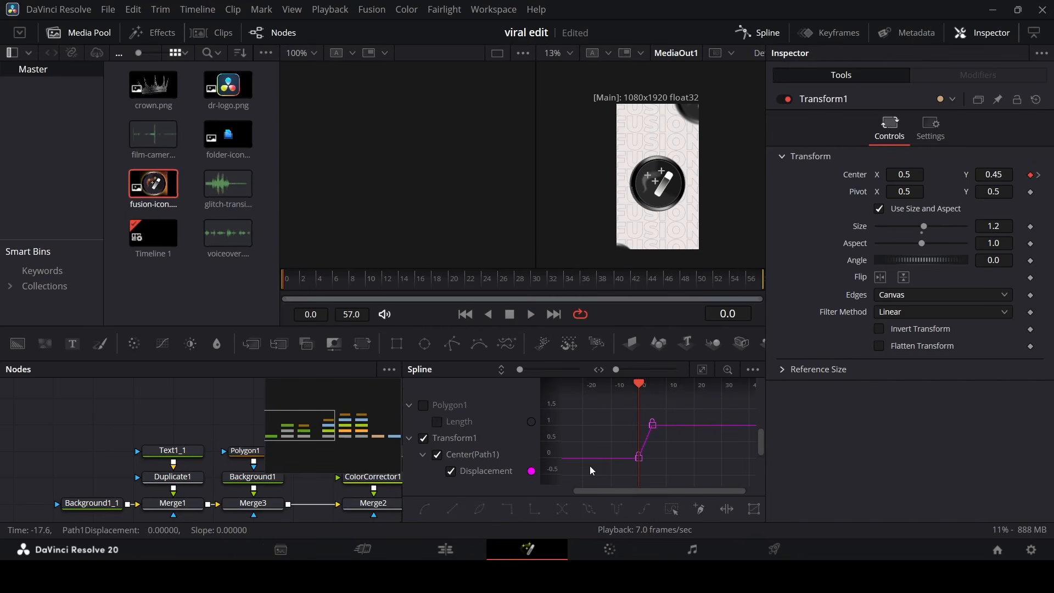
left_click_drag(617, 483, 685, 382)
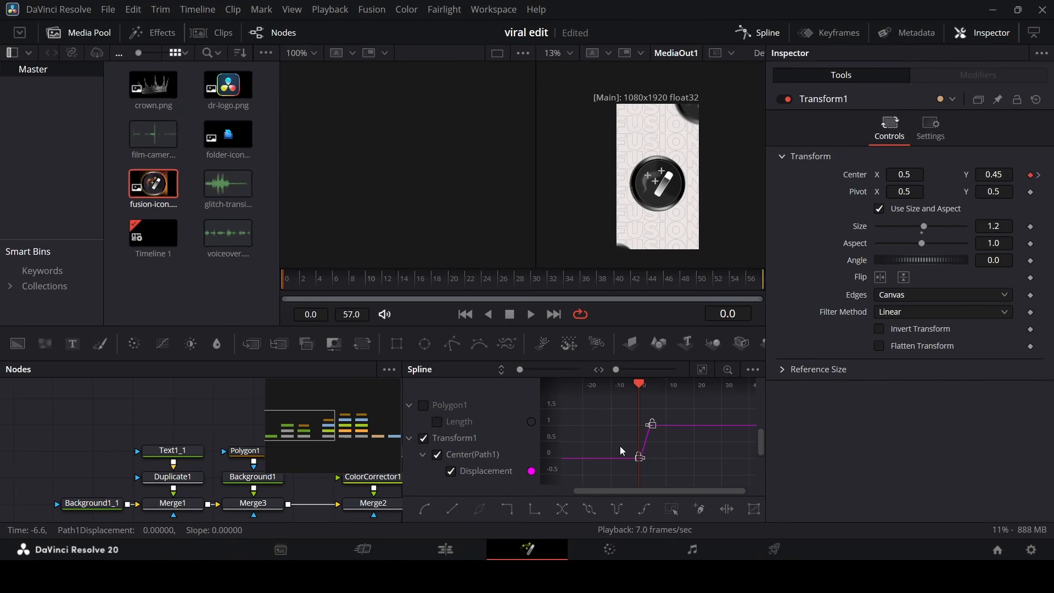
left_click(758, 32)
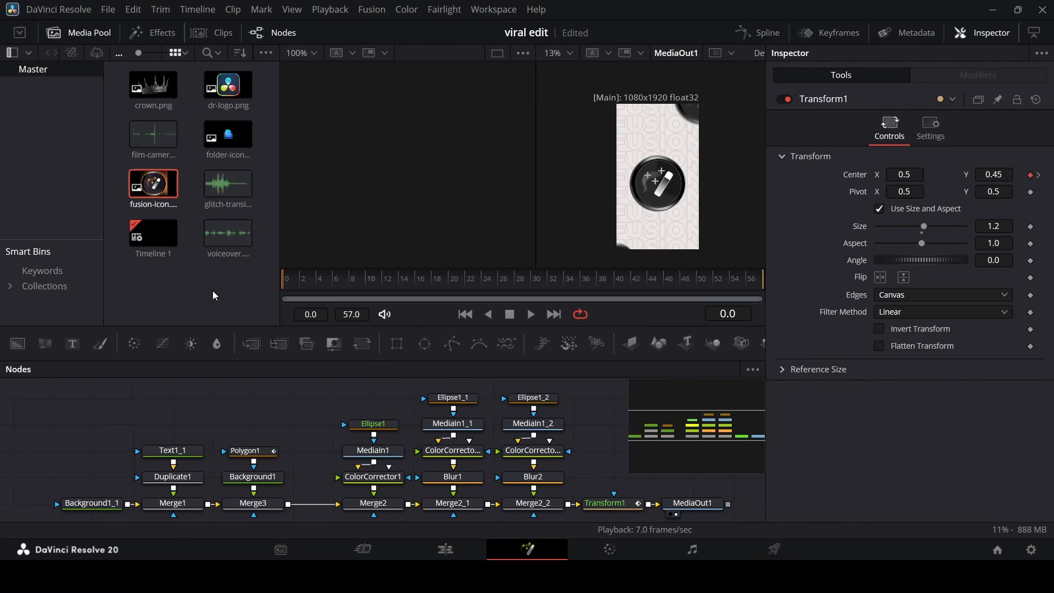
Set Transform1's size to 1.1 at frame 57
left_click(248, 451)
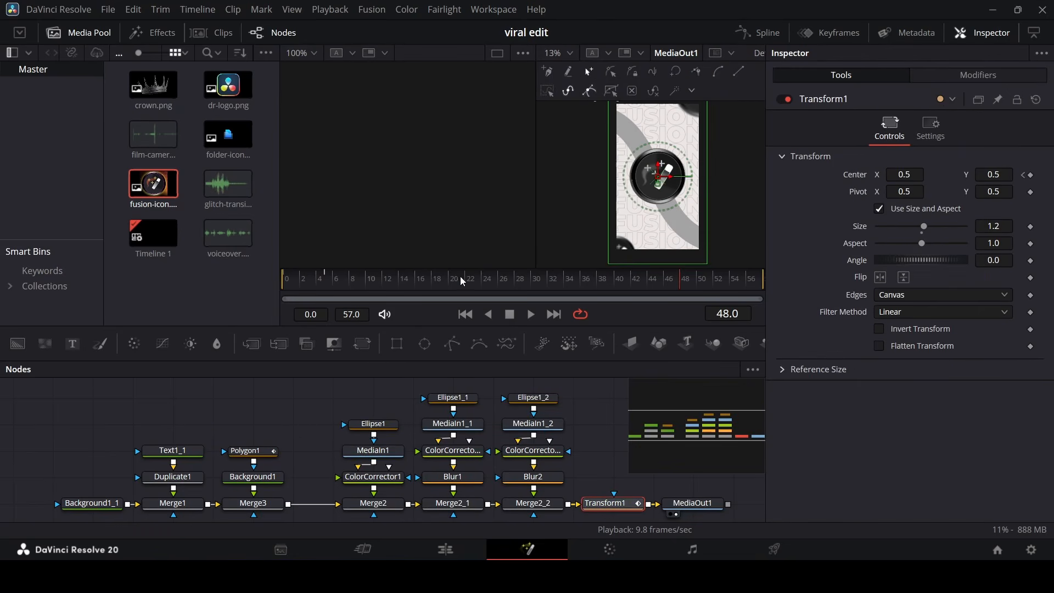
left_click_drag(330, 279, 780, 291)
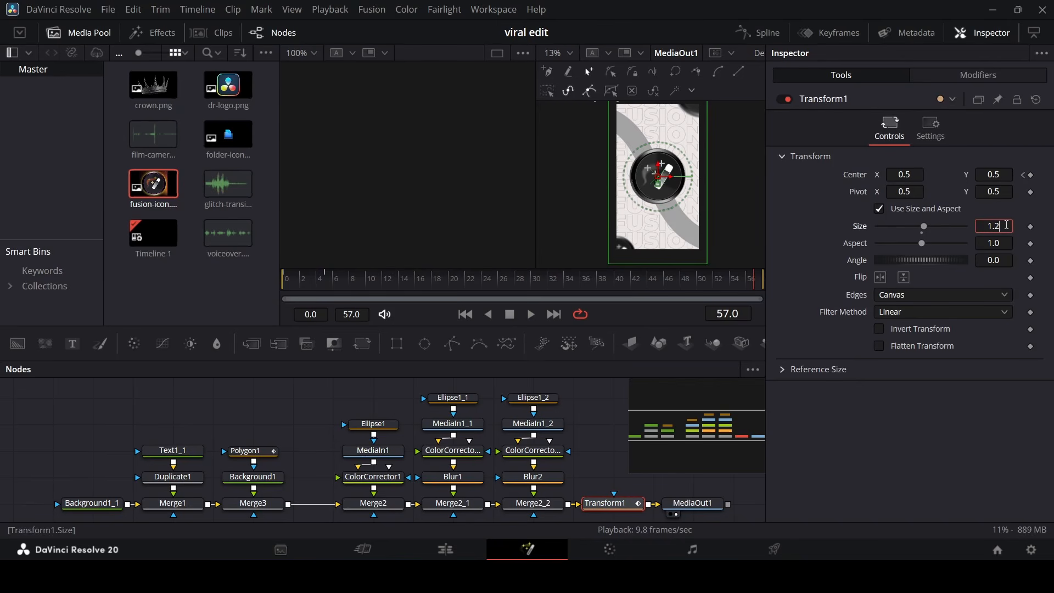
key("Tab")
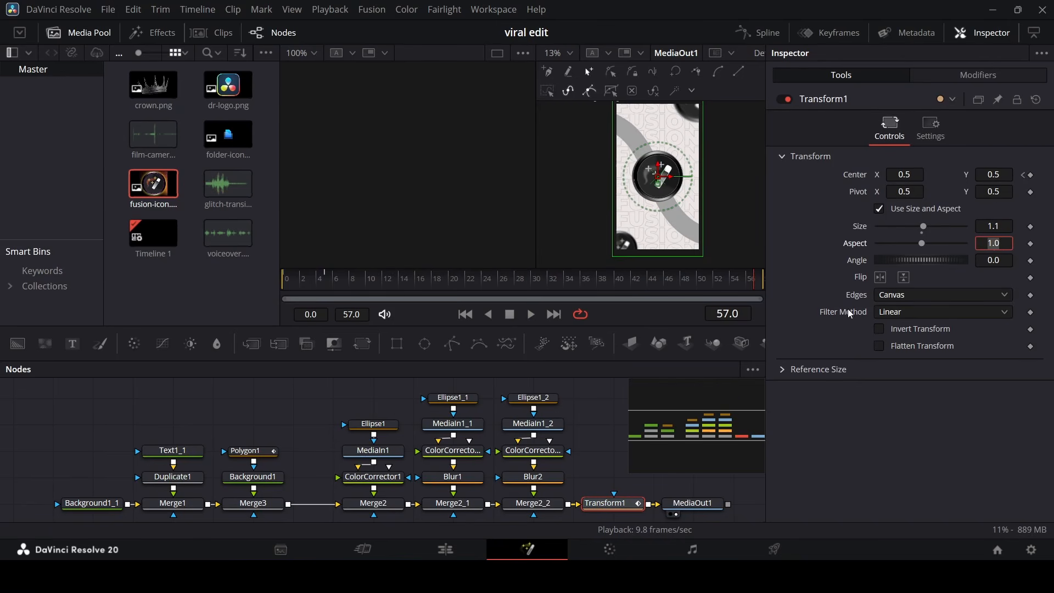
Step back to frame 52 and add a keyframe for Transform1's size there
left_click(597, 407)
key("Left")
key("Left")
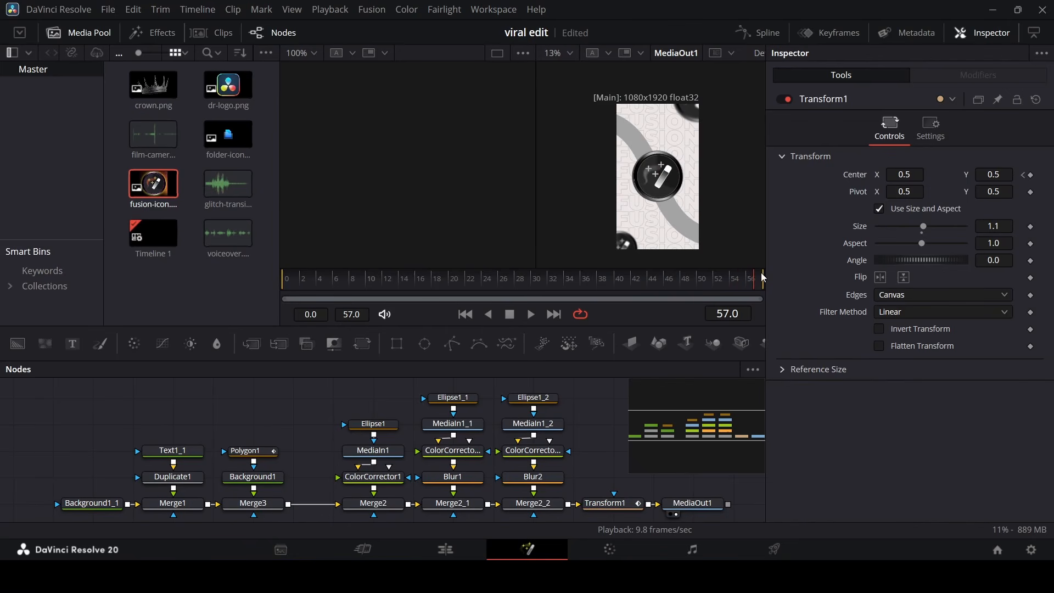
key("Left")
key("Left")
key("Left")
key("Left")
key("Left")
left_click(598, 504)
left_click(1031, 227)
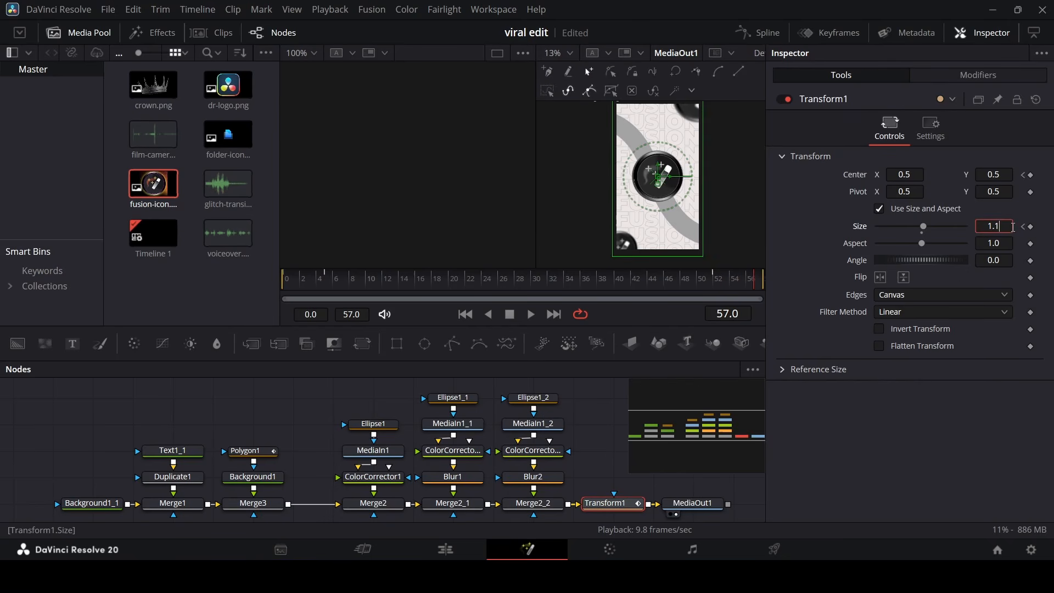
Edit Transform1's size at frame 57 and keyframe a size of 1.2 at frame 5
key("Tab")
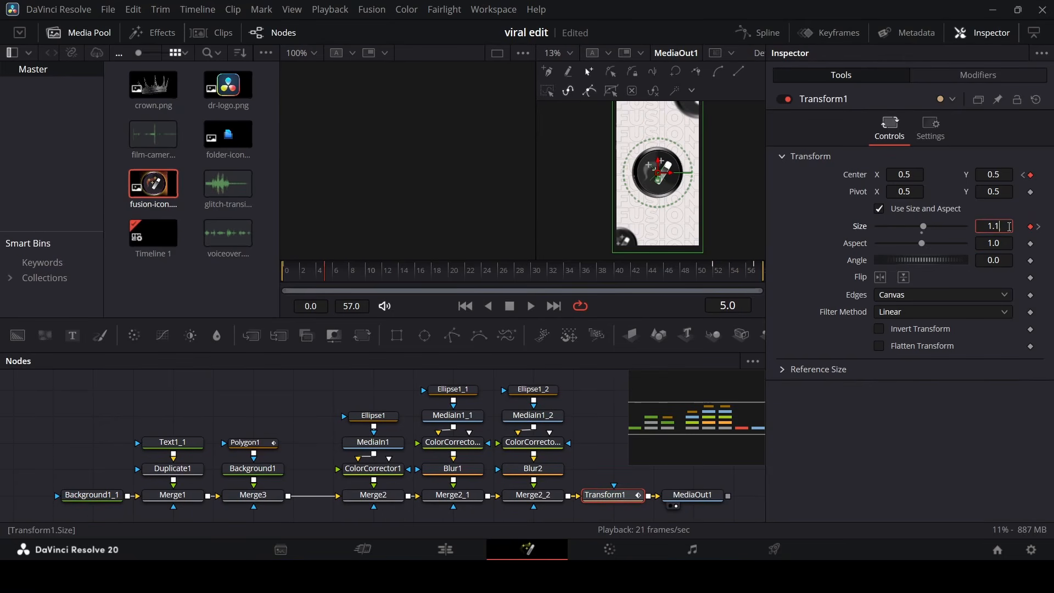
type("1.2")
key("Tab")
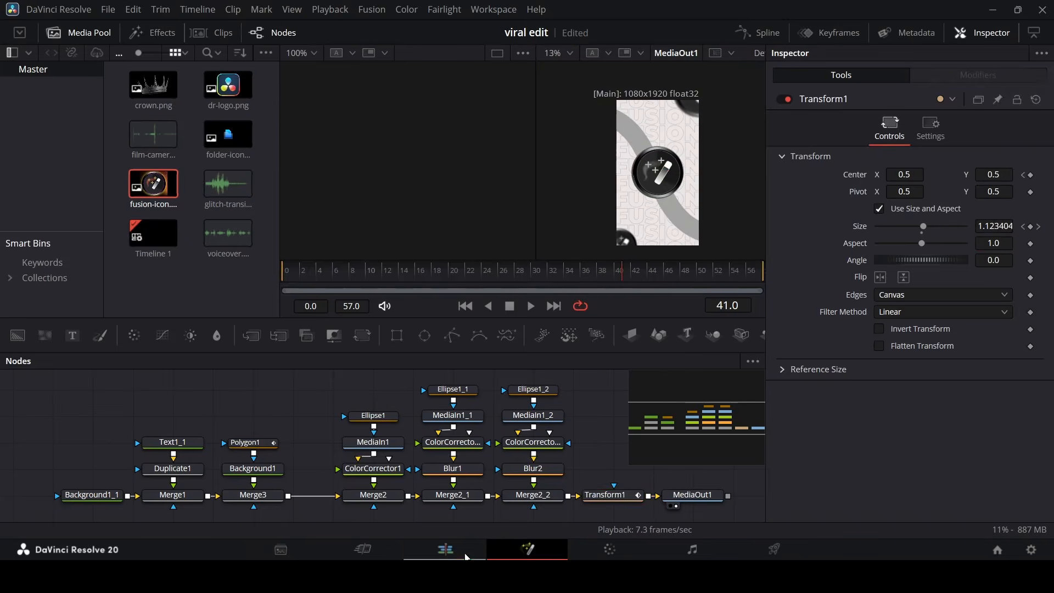
Return to the Edit page and play the timeline from just before the second Fusion Composition clip to review the animation
left_click(445, 550)
left_click(381, 369)
left_click(436, 410)
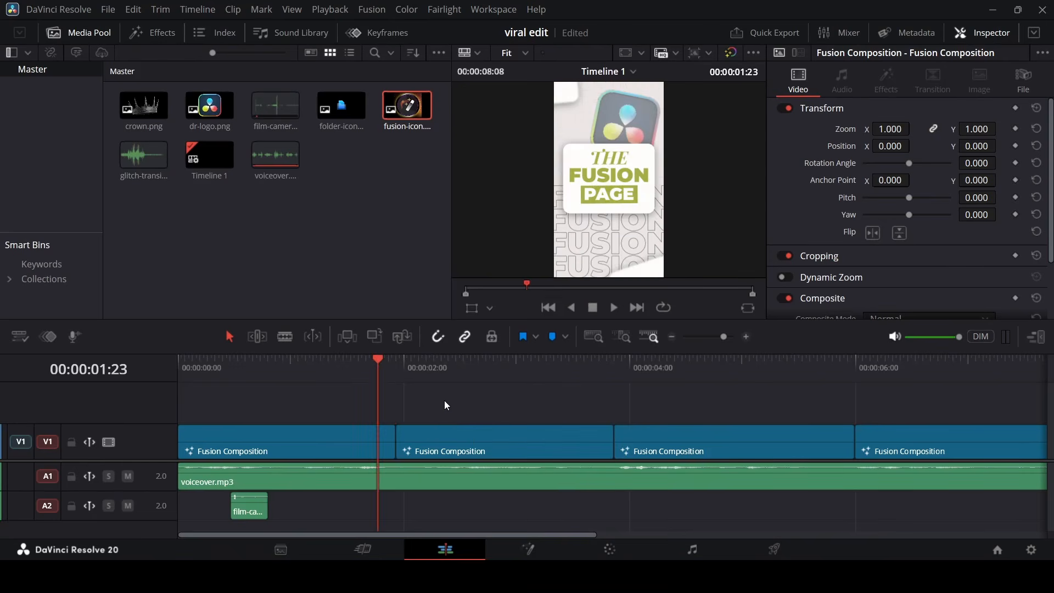
key("space")
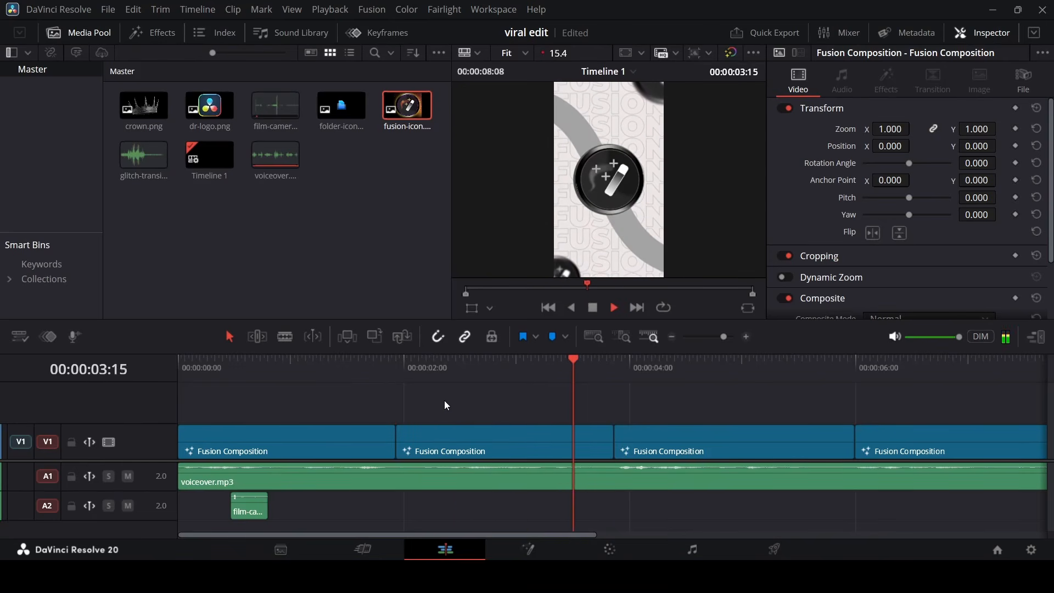
left_click(513, 364)
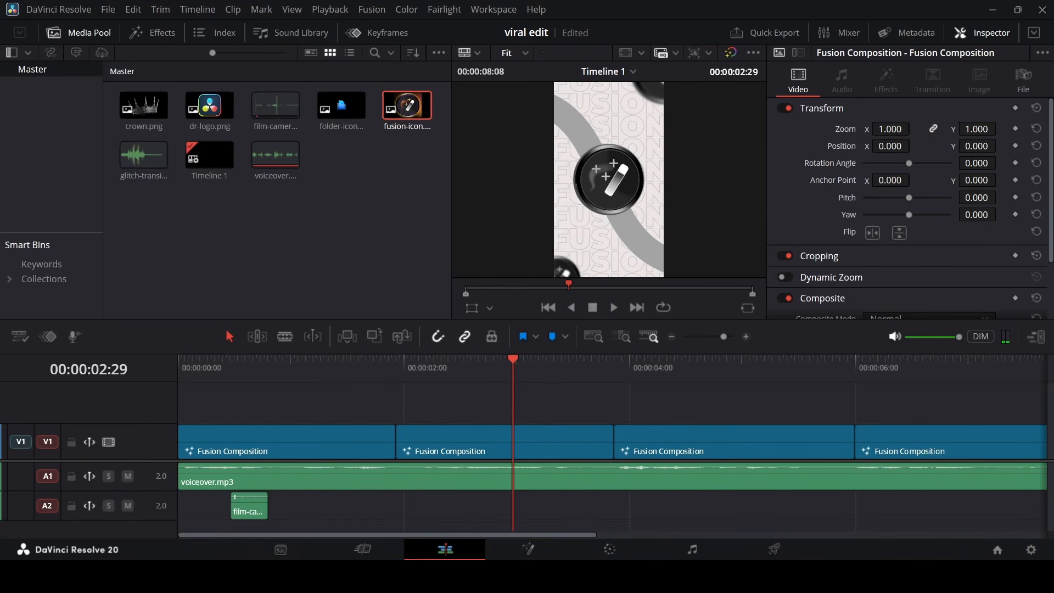
Open the third Fusion Composition clip in the Fusion page
left_click(644, 362)
left_click(666, 439)
right_click(667, 439)
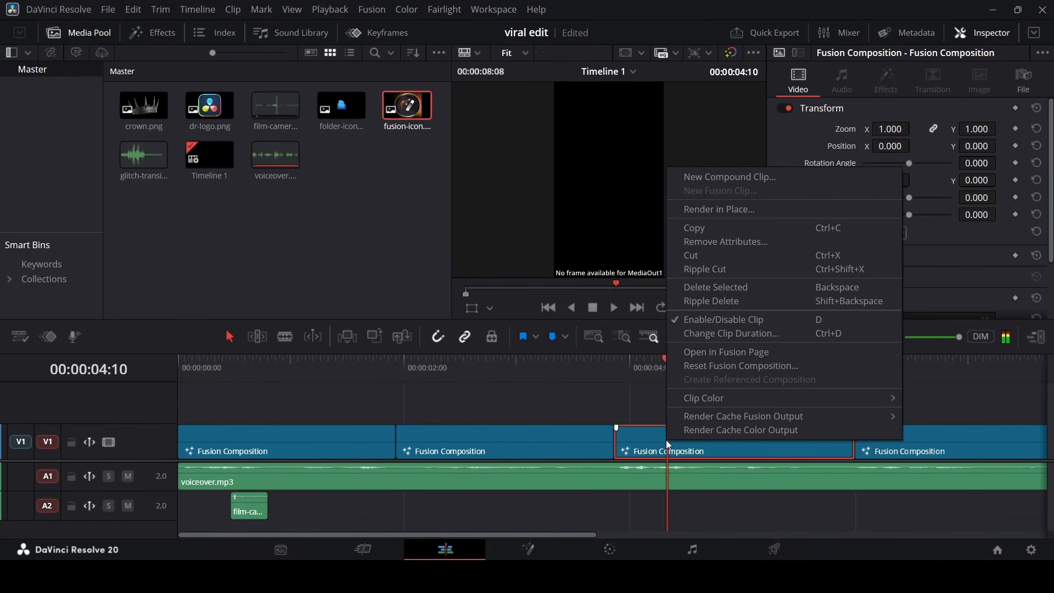
left_click(763, 355)
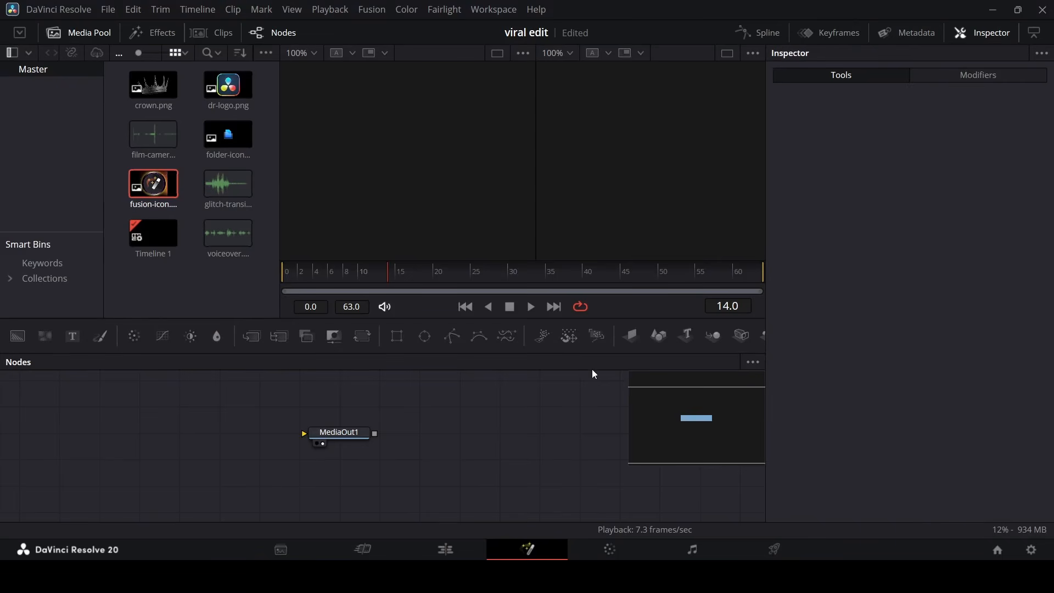
Add a Background node feeding MediaOut1 and color it off-white with saturation 0.042 and value 0.937
left_click_drag(30, 349, 306, 435)
left_click(879, 239)
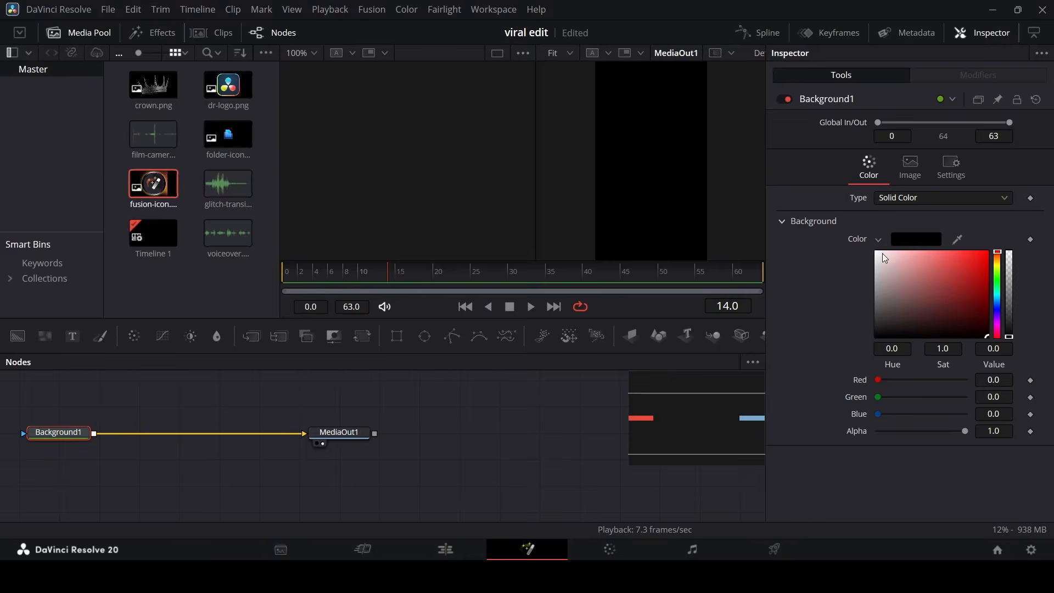
left_click_drag(882, 253, 879, 257)
left_click(214, 281)
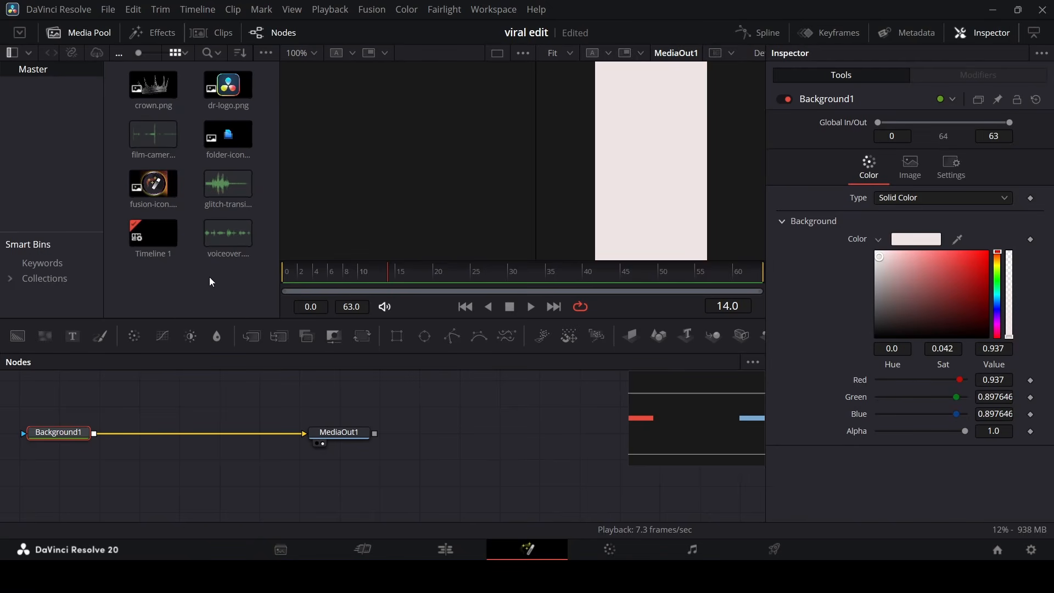
Merge folder-icon.png over the background and insert a Duplicate node between the icon and the merge
left_click_drag(228, 137, 95, 454)
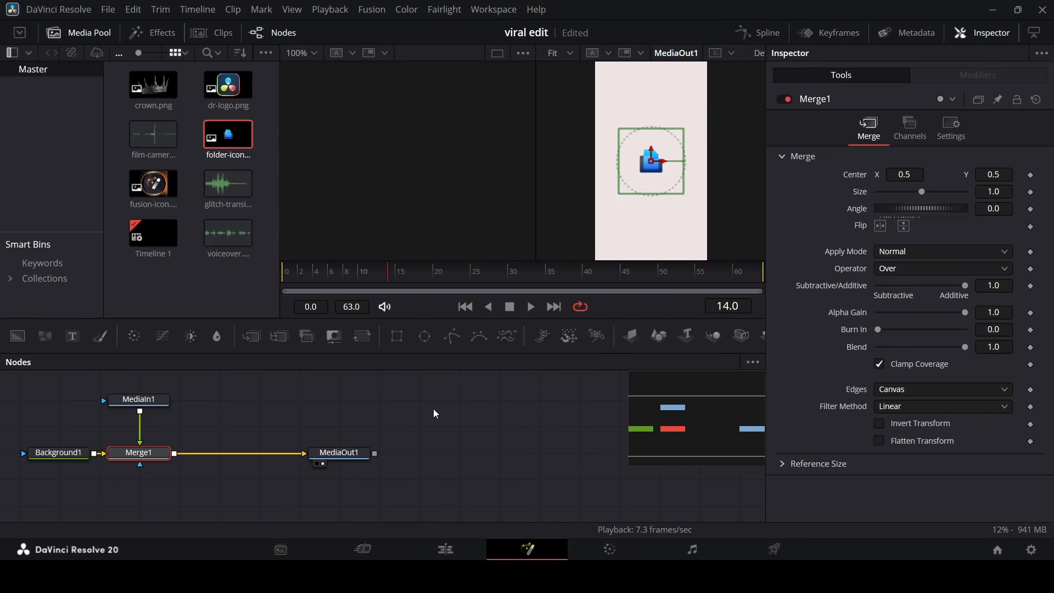
left_click(154, 407)
key("shift+space")
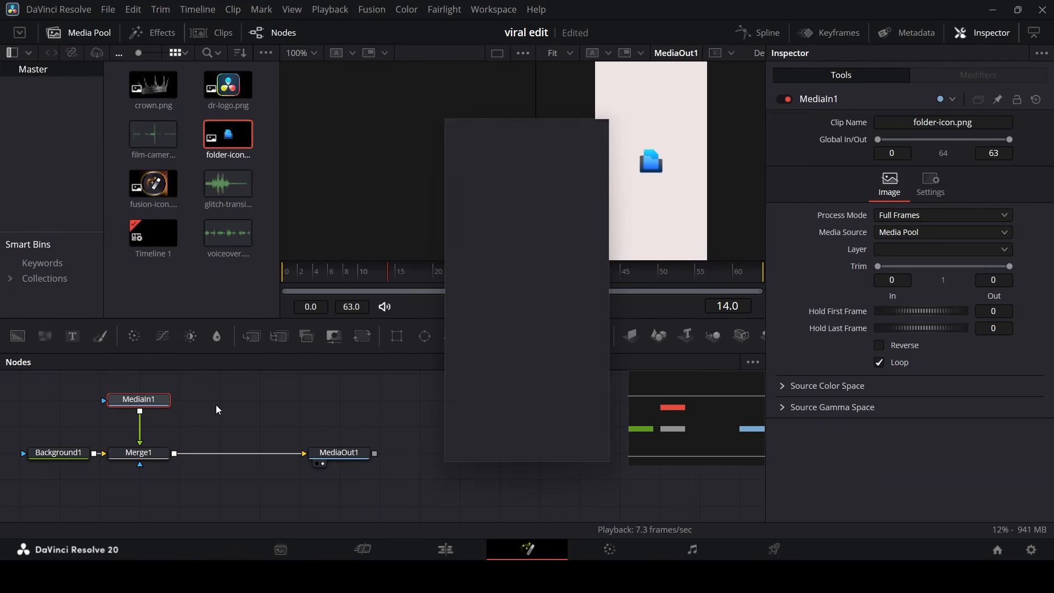
type("shadow")
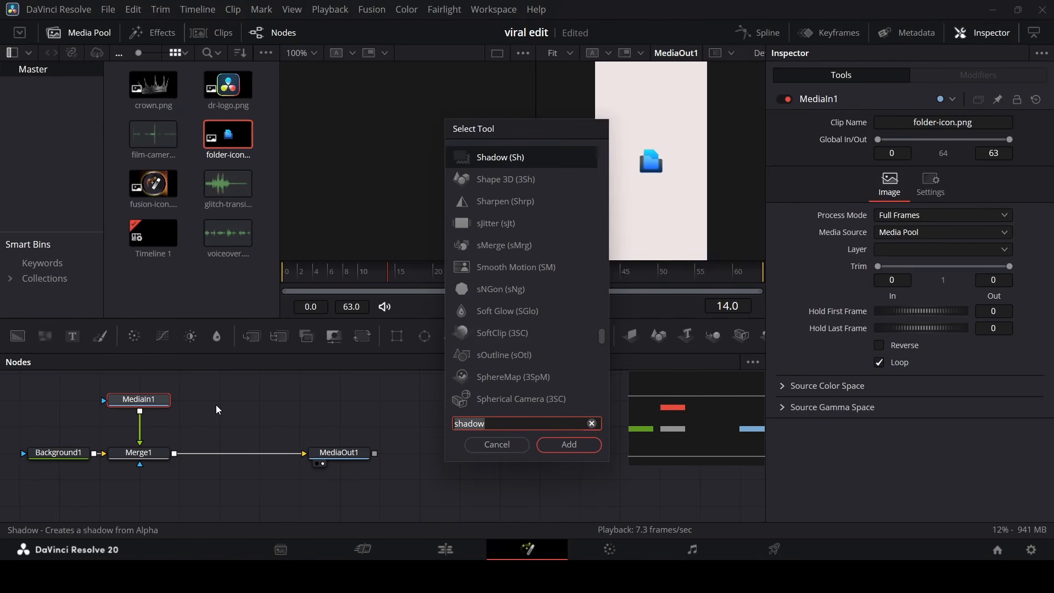
type("dup")
key("Return")
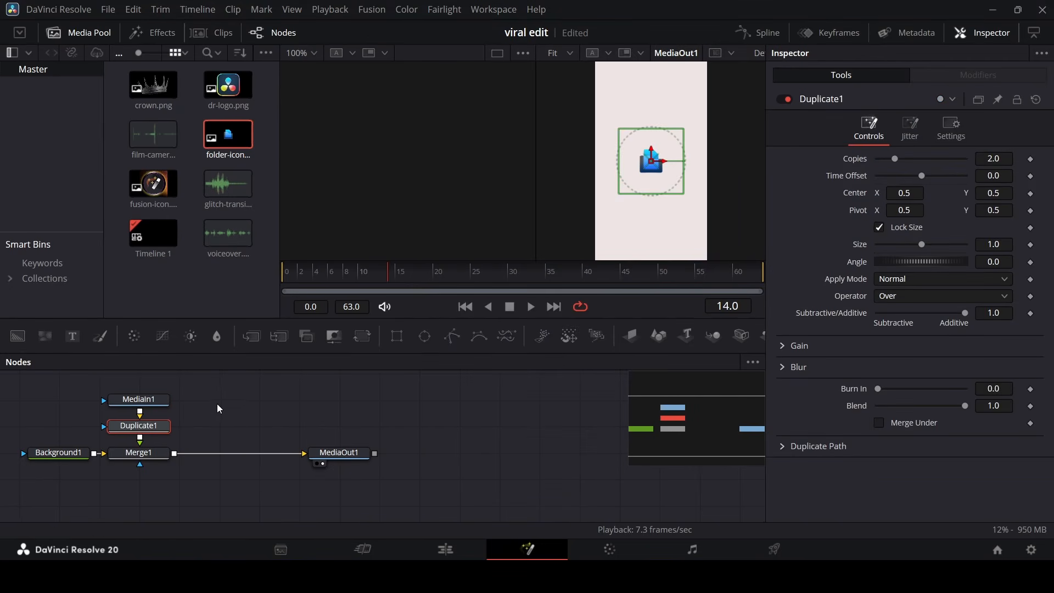
Enlarge the folder icon by setting Merge1's size to 3.41
left_click(157, 458)
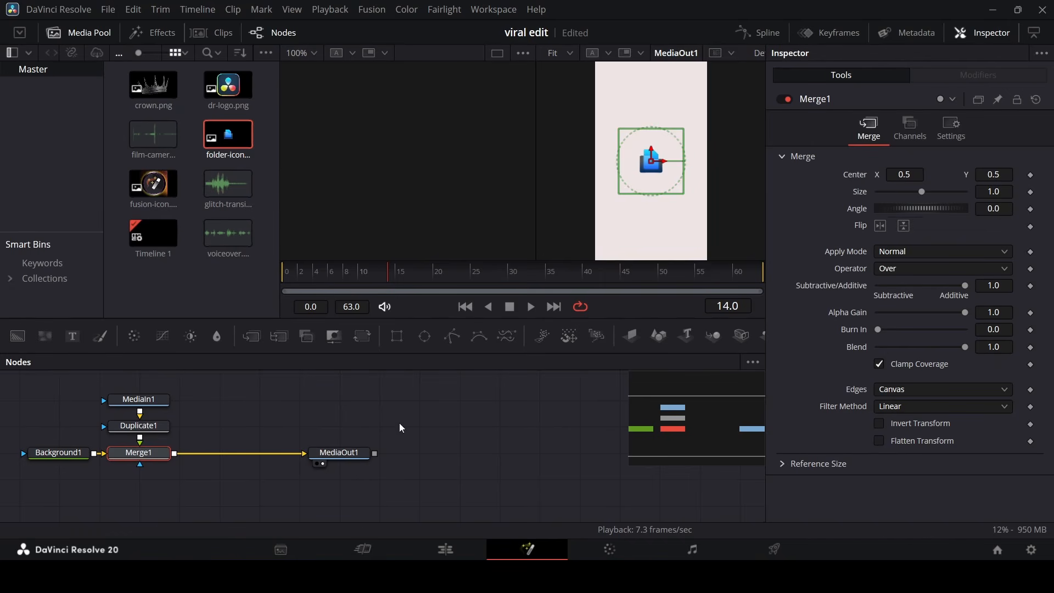
left_click(160, 401)
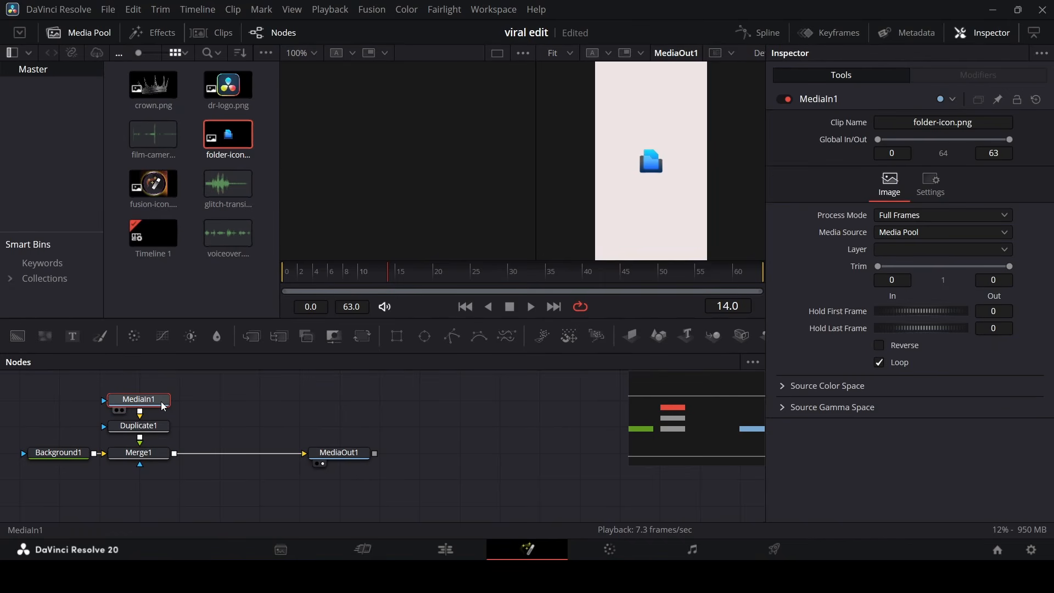
left_click(163, 456)
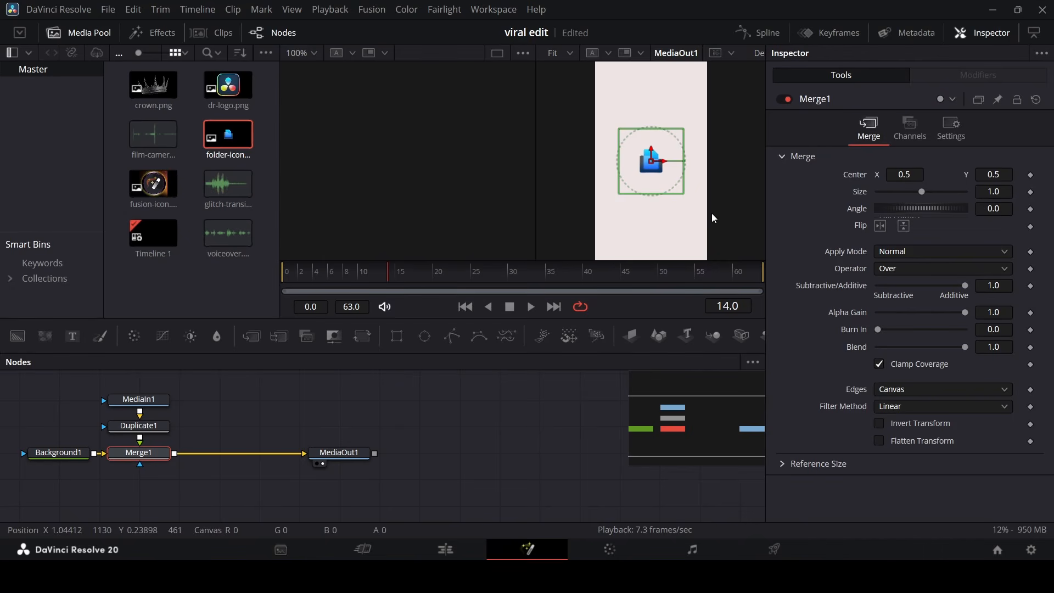
left_click_drag(926, 192, 949, 198)
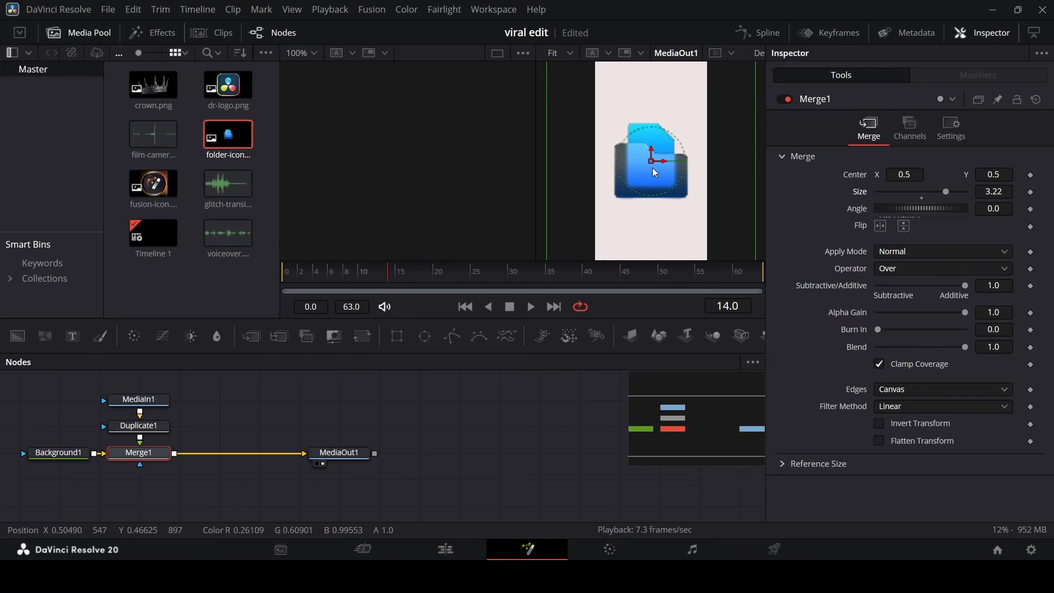
scroll(652, 167, "down", 1)
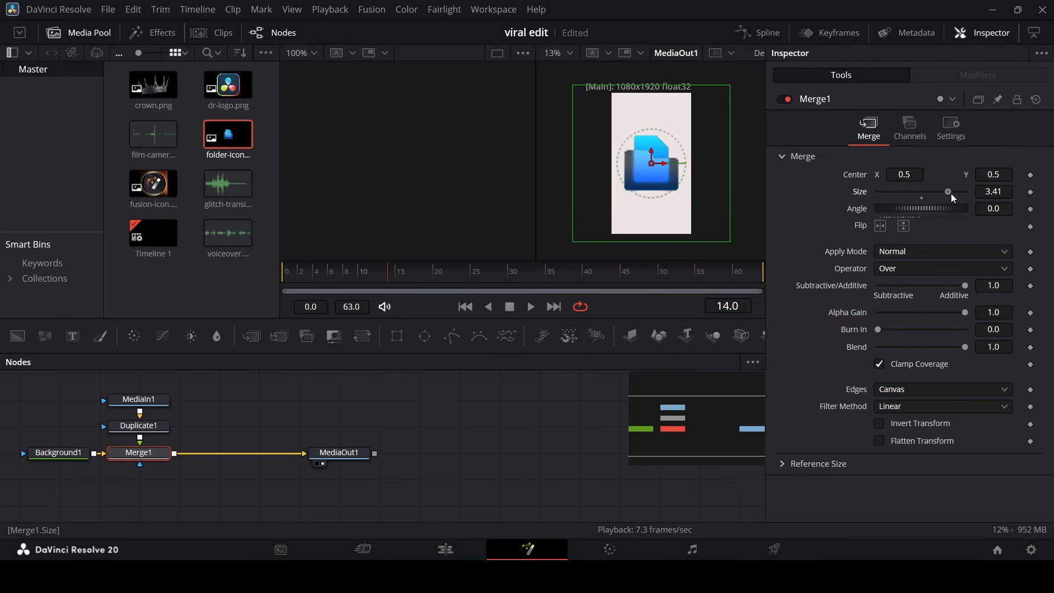
left_click(951, 193)
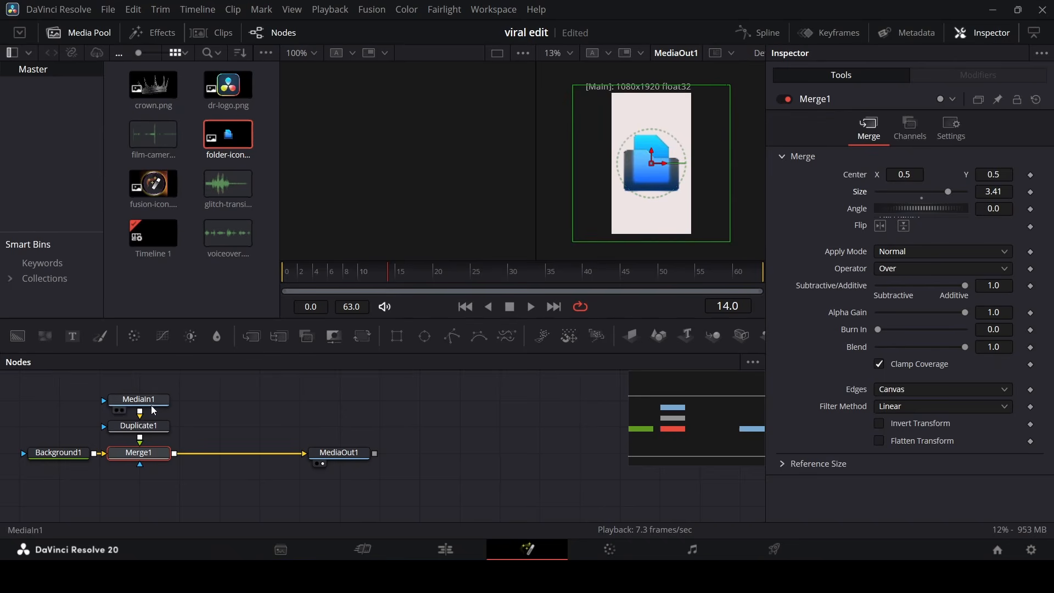
Insert a Transform node between MediaIn1 and Duplicate1 and set its size to 0.31
left_click_drag(153, 410, 163, 379)
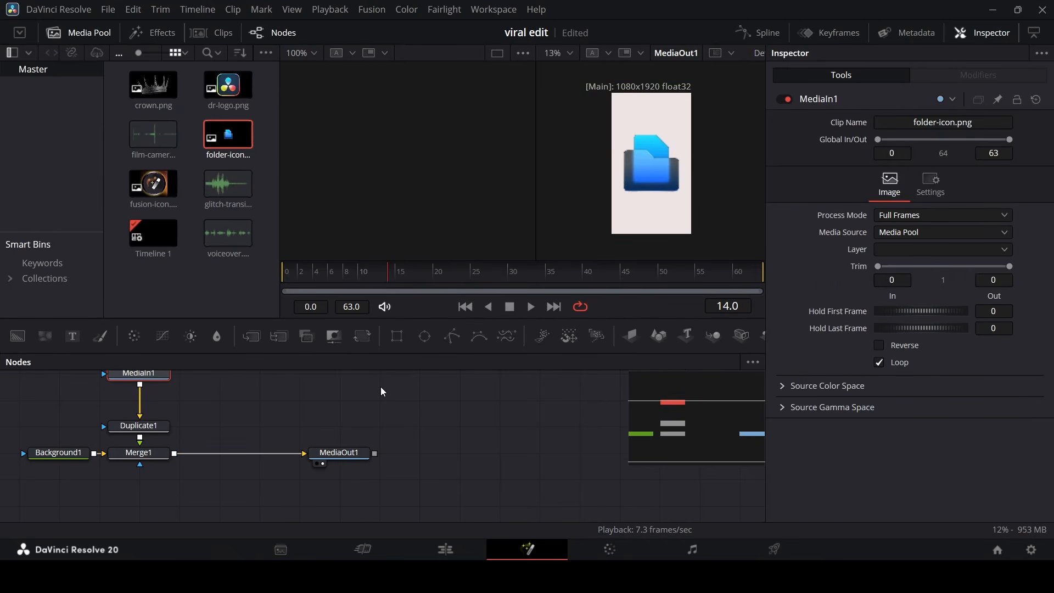
left_click(362, 336)
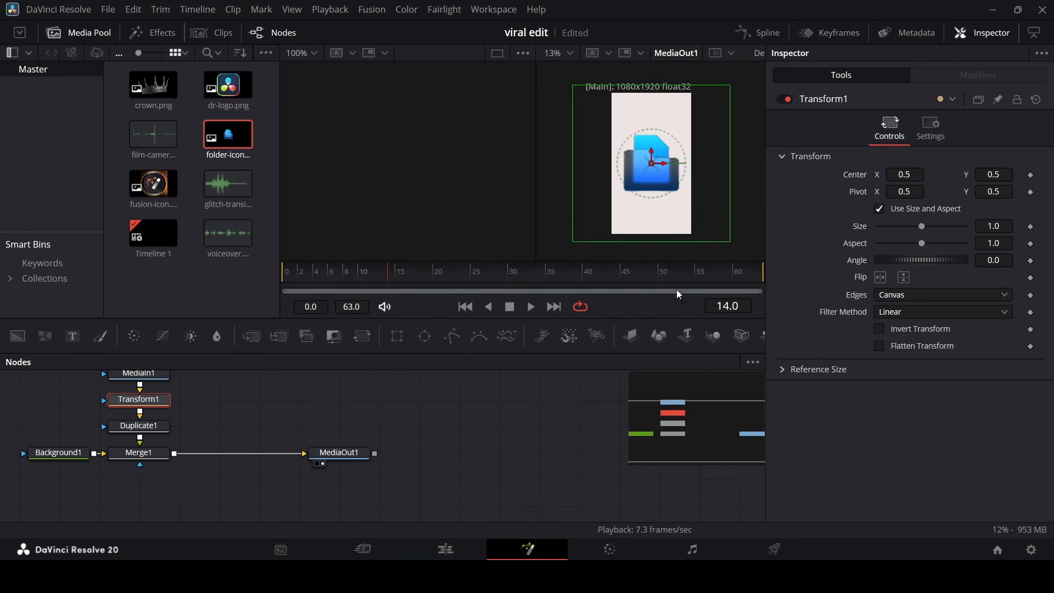
left_click_drag(923, 226, 895, 235)
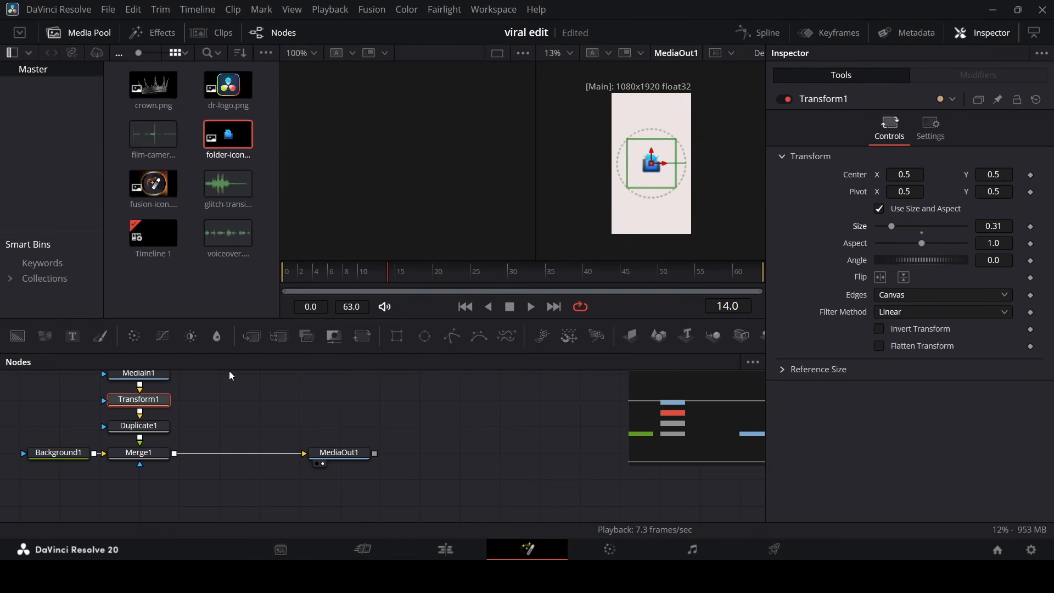
Set the number of copies in Duplicate1 to 5.2
left_click(139, 453)
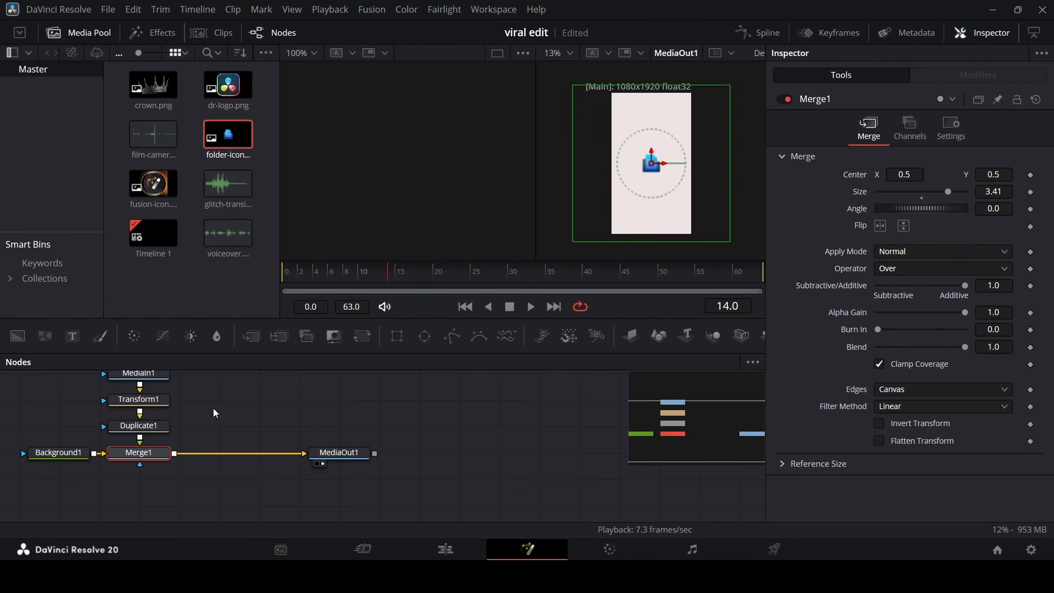
left_click(167, 400)
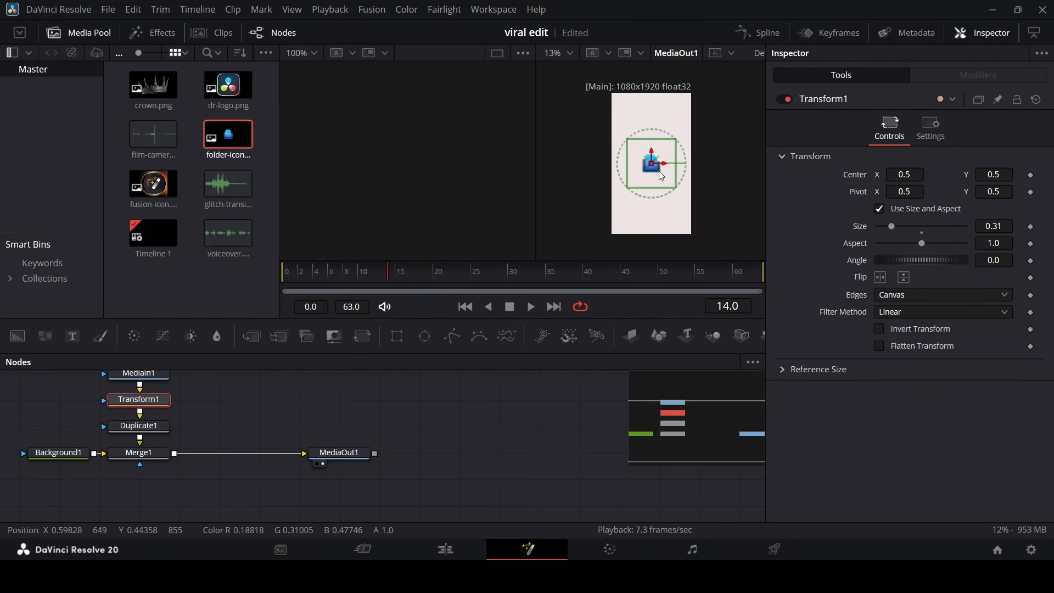
left_click(167, 427)
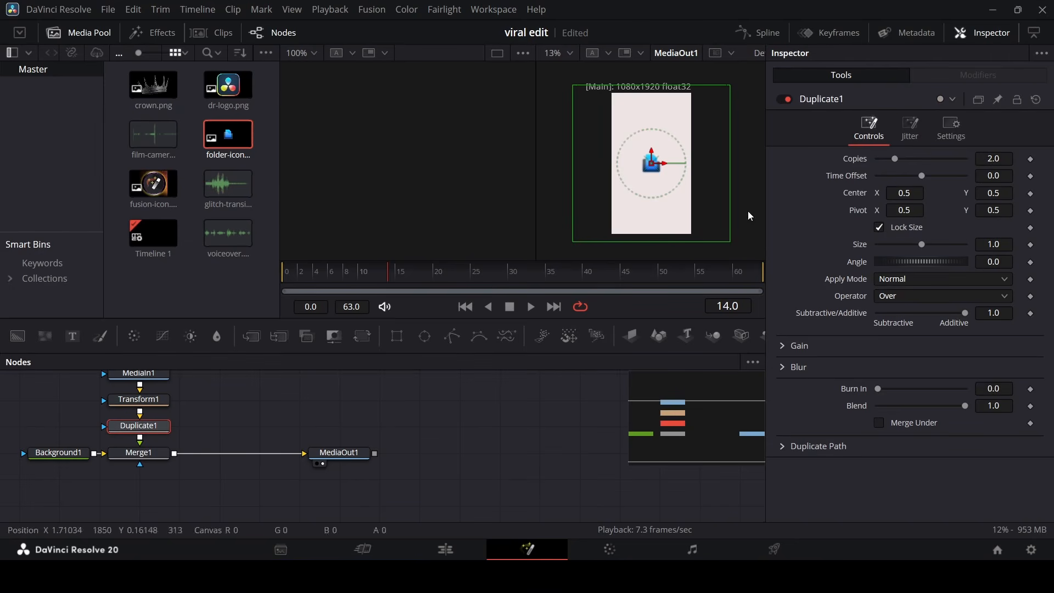
left_click_drag(898, 160, 924, 159)
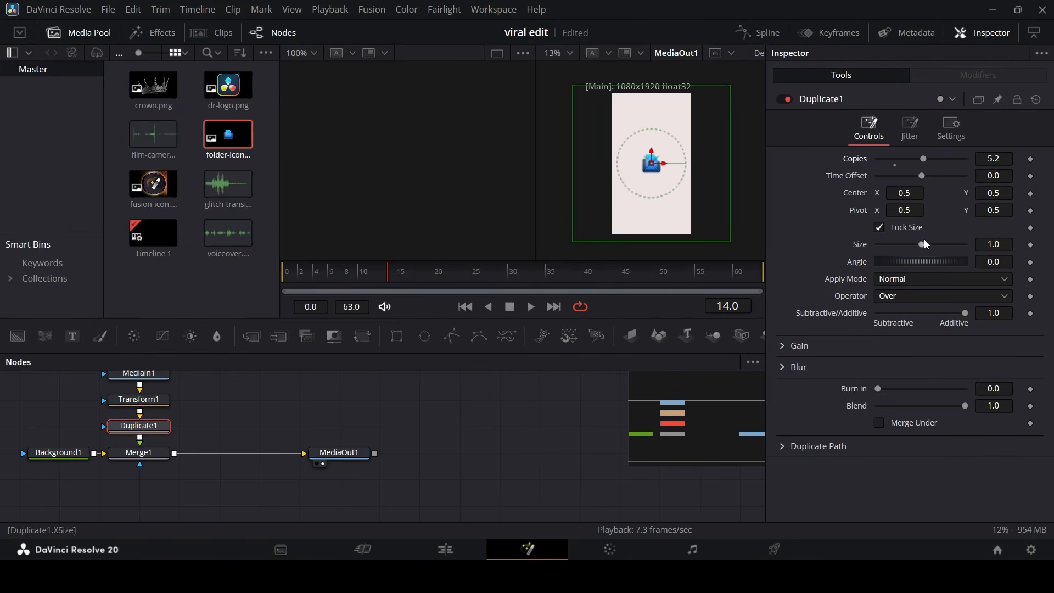
Set Duplicate1's center to X 0.555, Y 0.459 and its jitter center to X -0.333, Y -0.725
left_click_drag(905, 193, 933, 200)
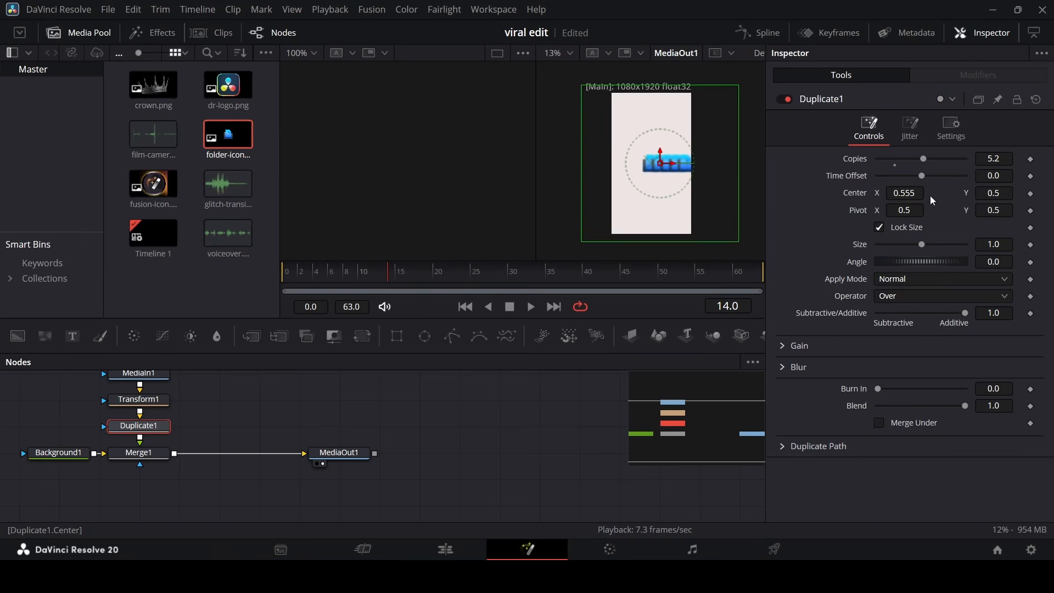
left_click_drag(1003, 192, 983, 193)
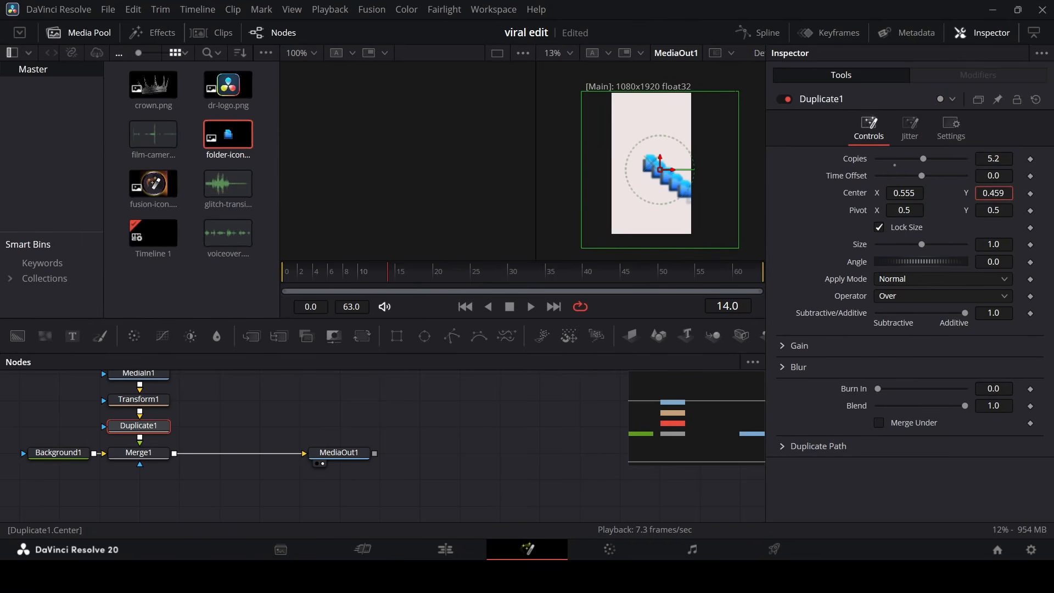
left_click(923, 134)
mouse_move(905, 210)
left_mouse_down()
mouse_move(862, 211)
mouse_move(1019, 215)
mouse_move(902, 211)
left_mouse_up()
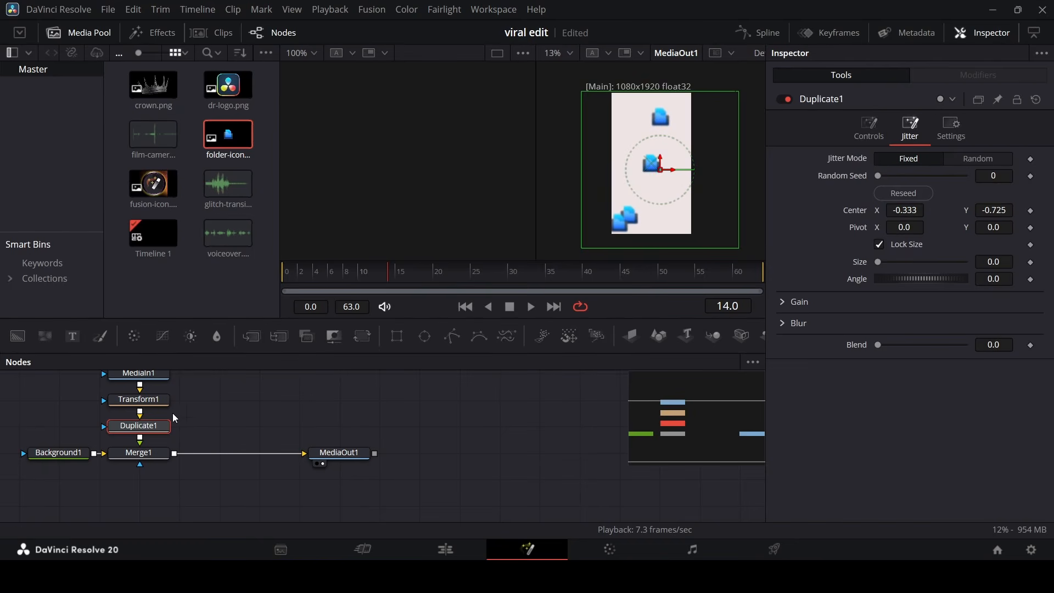
Shift the icon nodes away from Merge1 and insert a second Duplicate node between Duplicate1 and Merge1
left_click_drag(206, 427, 102, 369)
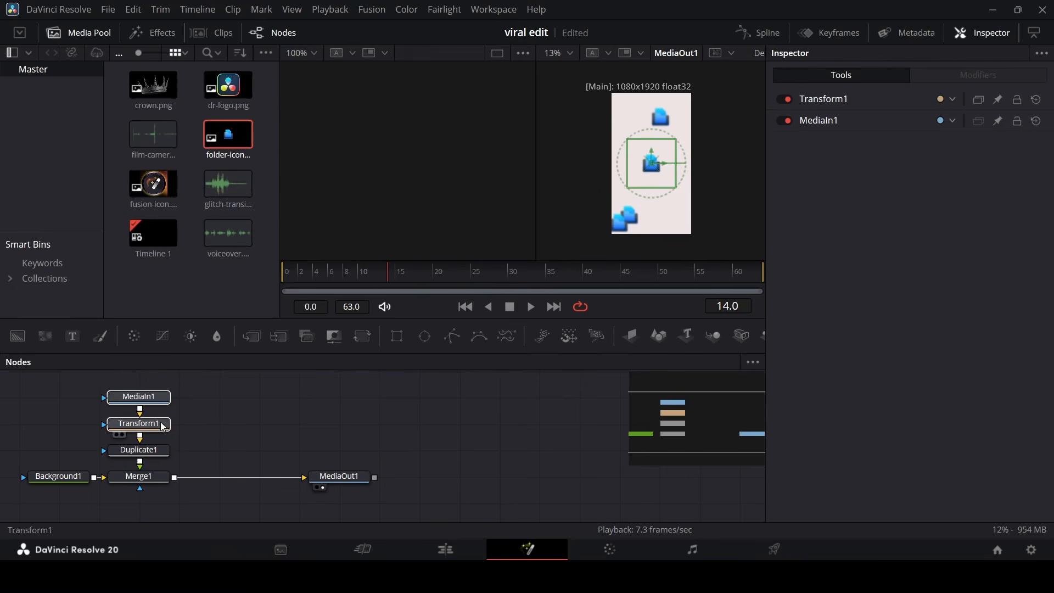
left_click_drag(159, 450, 159, 422)
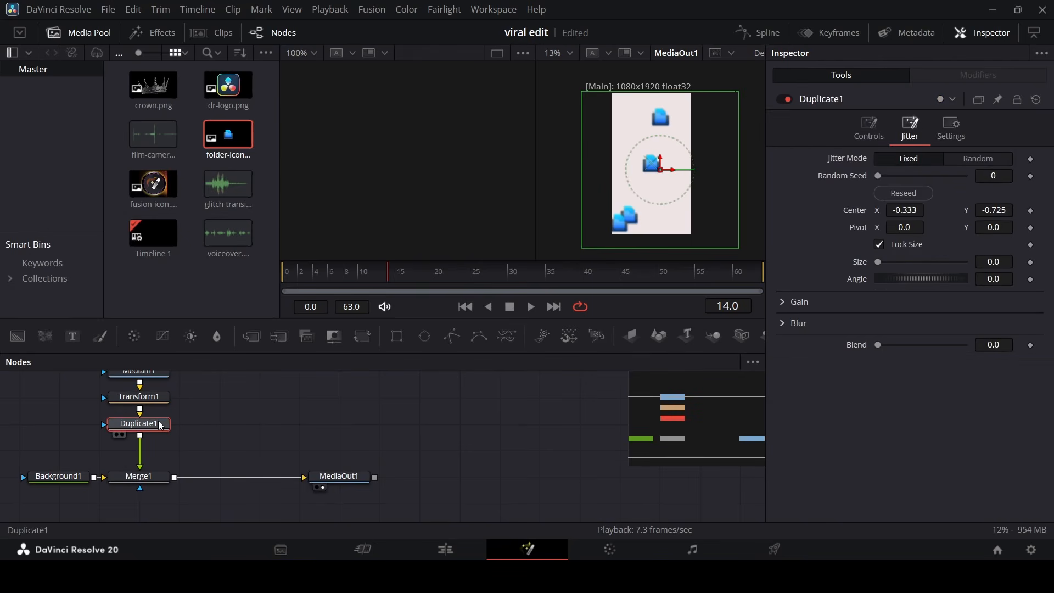
key("shift+space")
type("dup")
key("BackSpace")
key("BackSpace")
type("i")
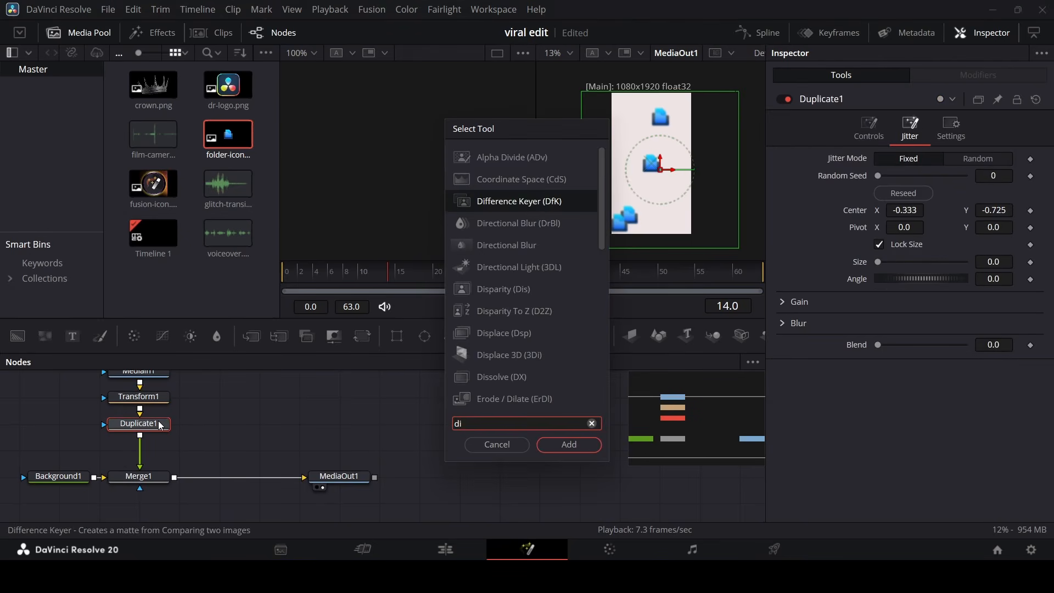
key("BackSpace")
type("up")
key("Return")
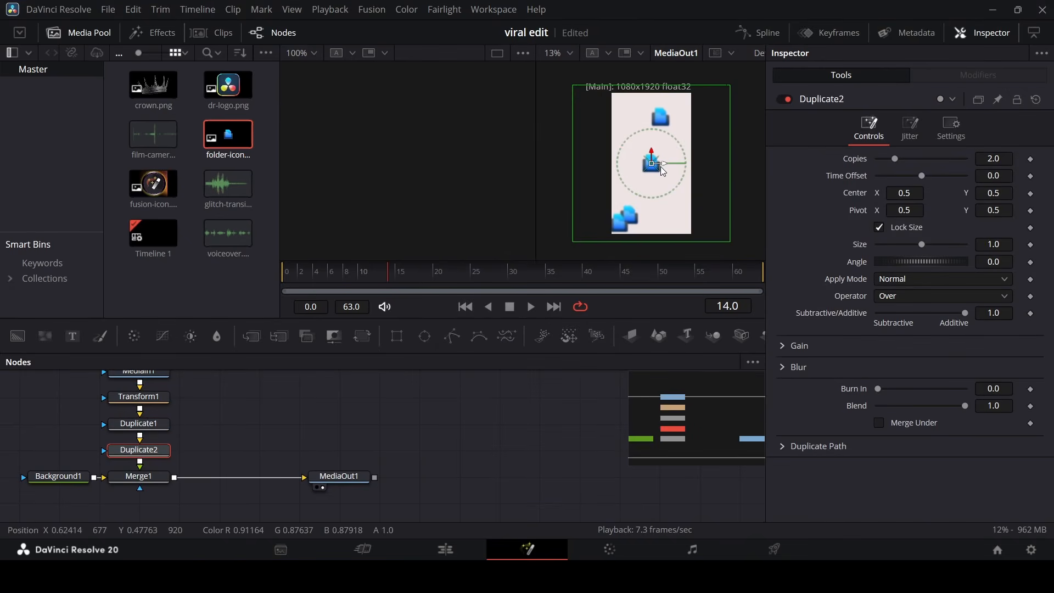
Offset Duplicate2's center to X 0.681653 and set its jitter center X to -0.752
left_click_drag(666, 164, 695, 165)
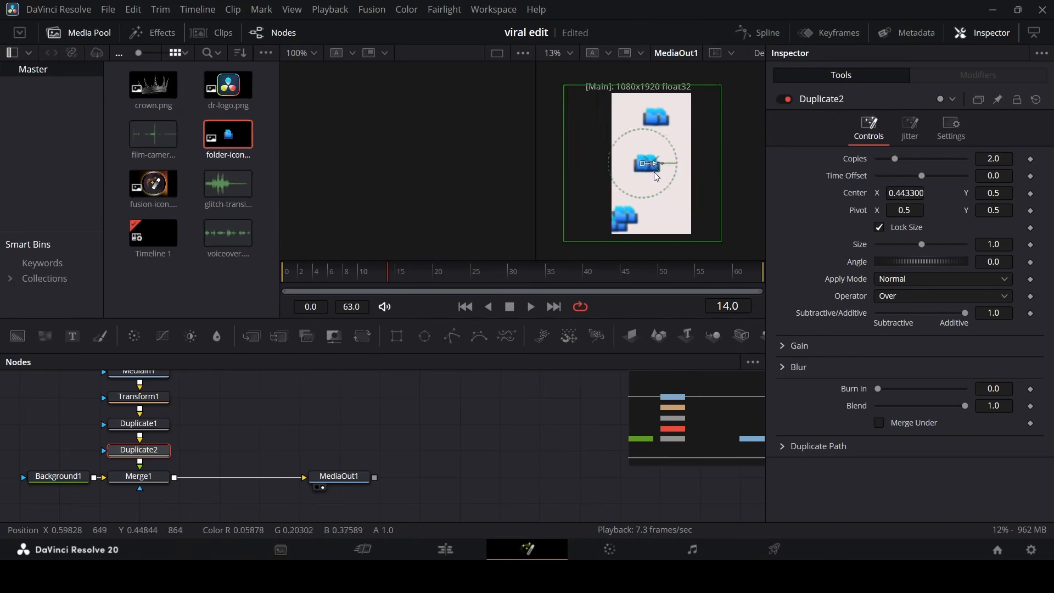
left_click(911, 128)
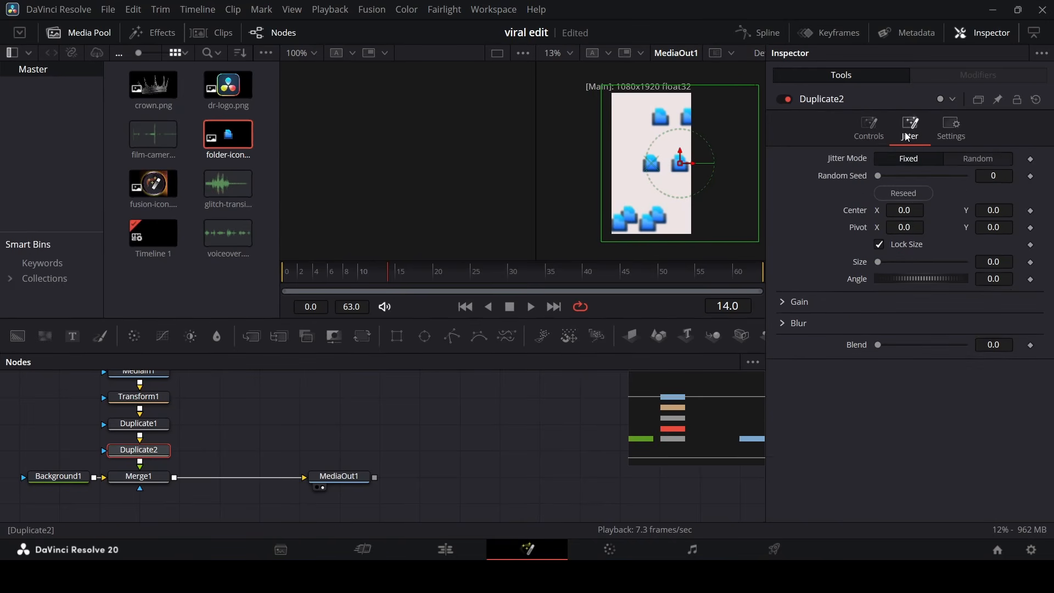
left_click_drag(905, 210, 492, 236)
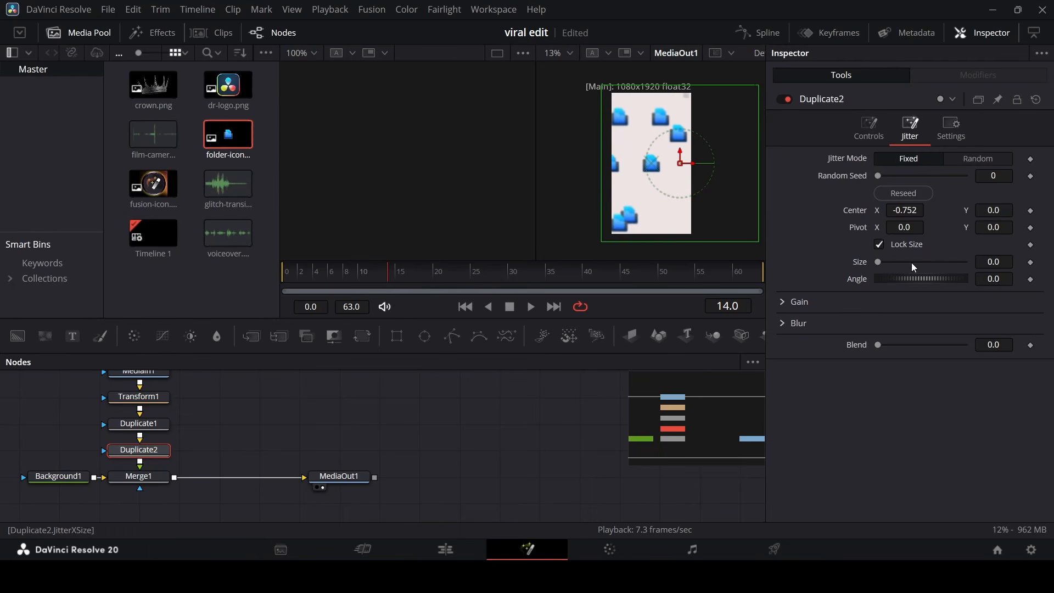
Set Duplicate2's size to 0.48 and raise its center to Y 0.653114
left_click(886, 129)
left_click_drag(919, 244, 897, 254)
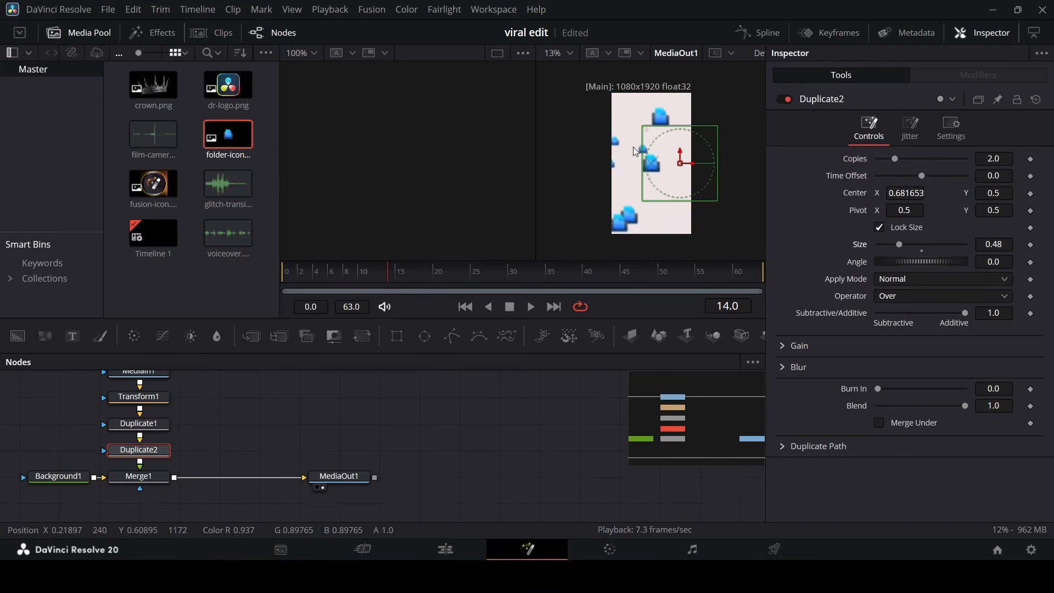
scroll(659, 175, "up", 2)
left_click_drag(685, 194, 682, 163)
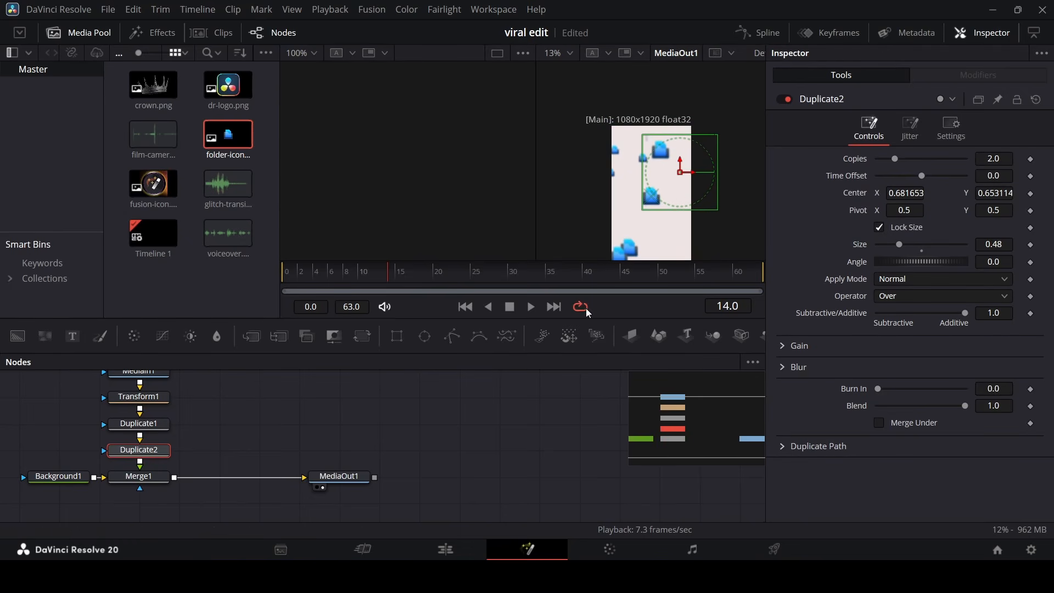
Set Duplicate1's size to 0.791
left_click(159, 421)
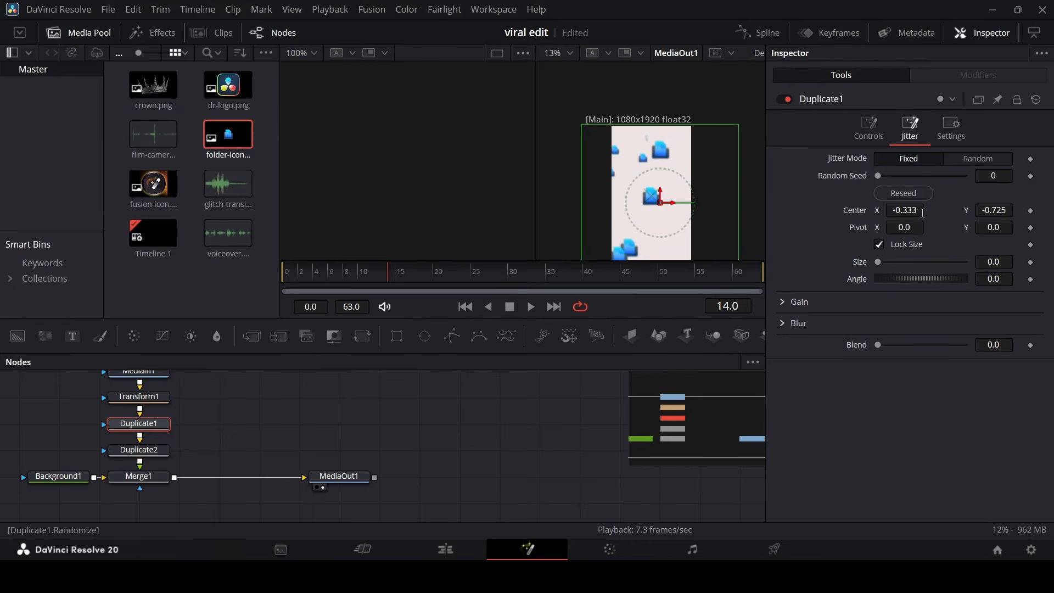
left_click(874, 130)
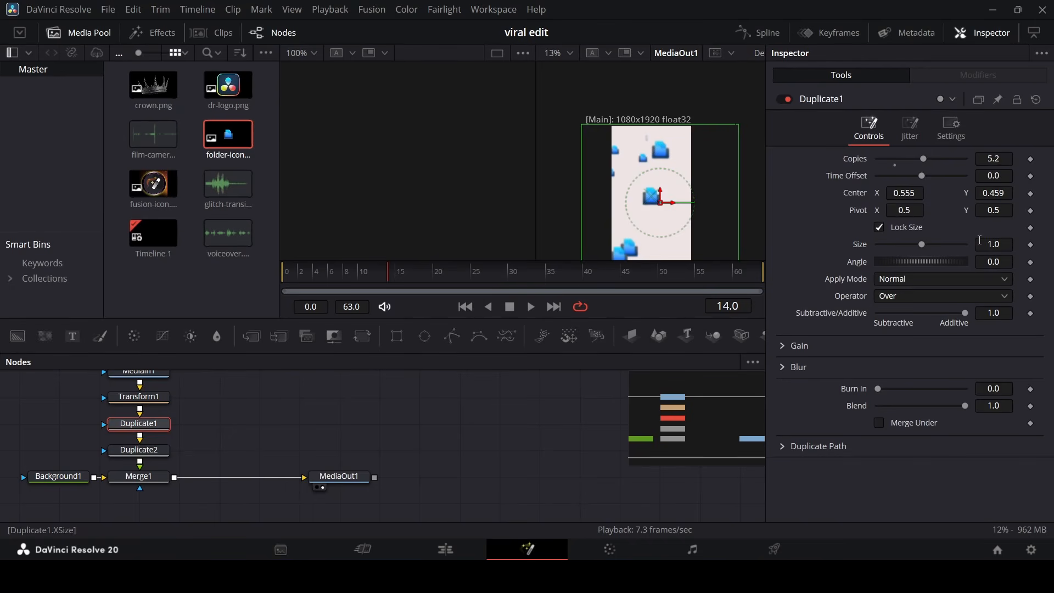
left_click_drag(993, 240, 979, 241)
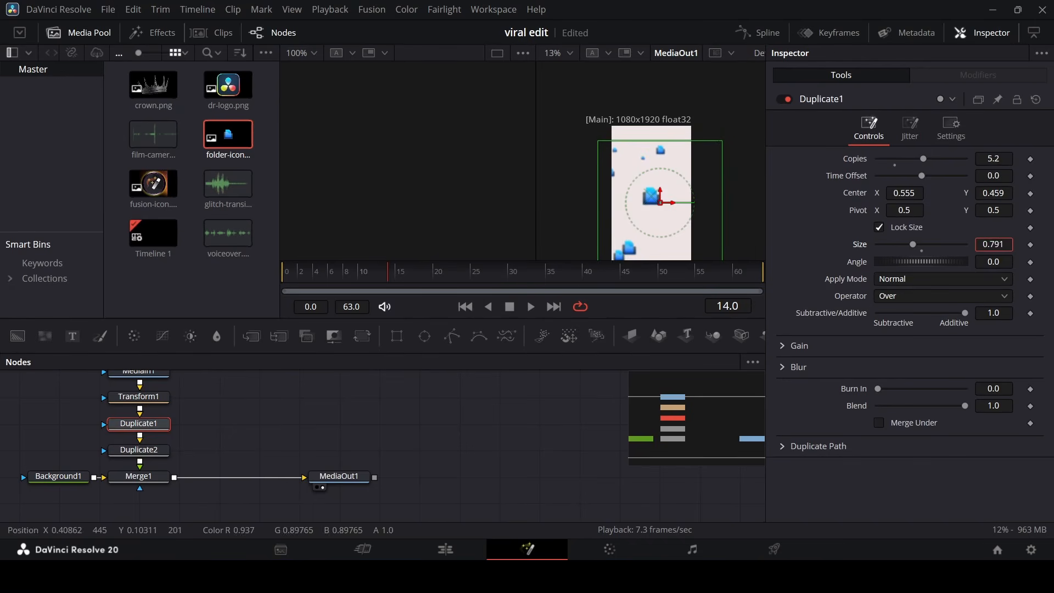
Reposition Duplicate1's copies in the frame and move Duplicate2's center to X 0.786329, Y 0.723110
left_click(681, 194)
left_click(165, 423)
mouse_move(688, 178)
left_mouse_down()
mouse_move(707, 178)
mouse_move(672, 185)
mouse_move(683, 184)
left_mouse_up()
left_click(143, 451)
mouse_move(682, 128)
left_mouse_down()
mouse_move(681, 170)
mouse_move(681, 117)
left_mouse_up()
left_click_drag(694, 131, 711, 145)
Make room above Merge1, insert a Blur node after Duplicate2, and set its blur size to 21.0
left_click_drag(254, 458, 118, 379)
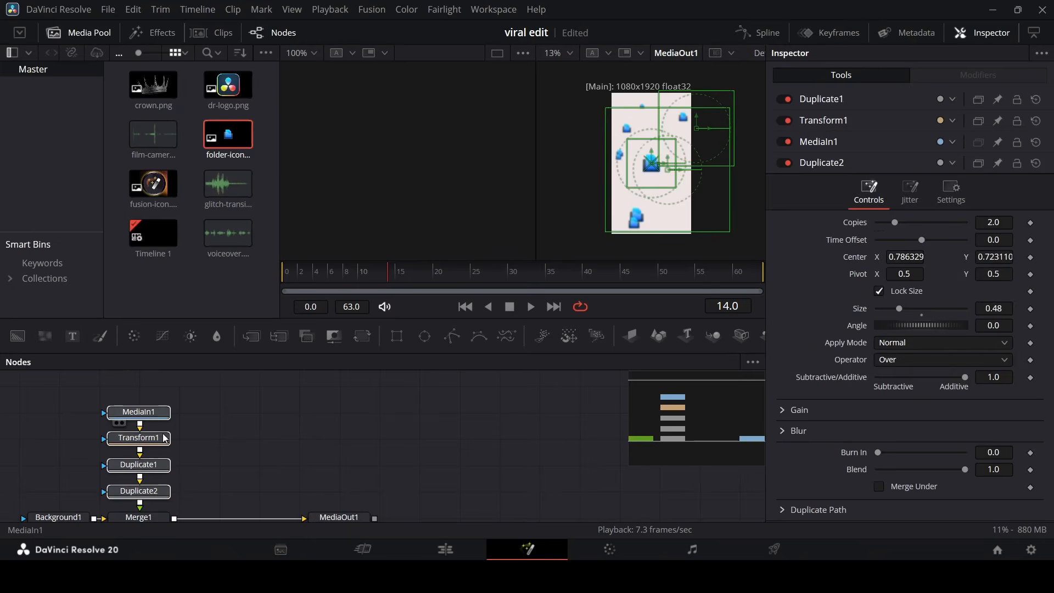
left_click_drag(162, 434, 163, 406)
left_click(166, 468)
left_click(217, 337)
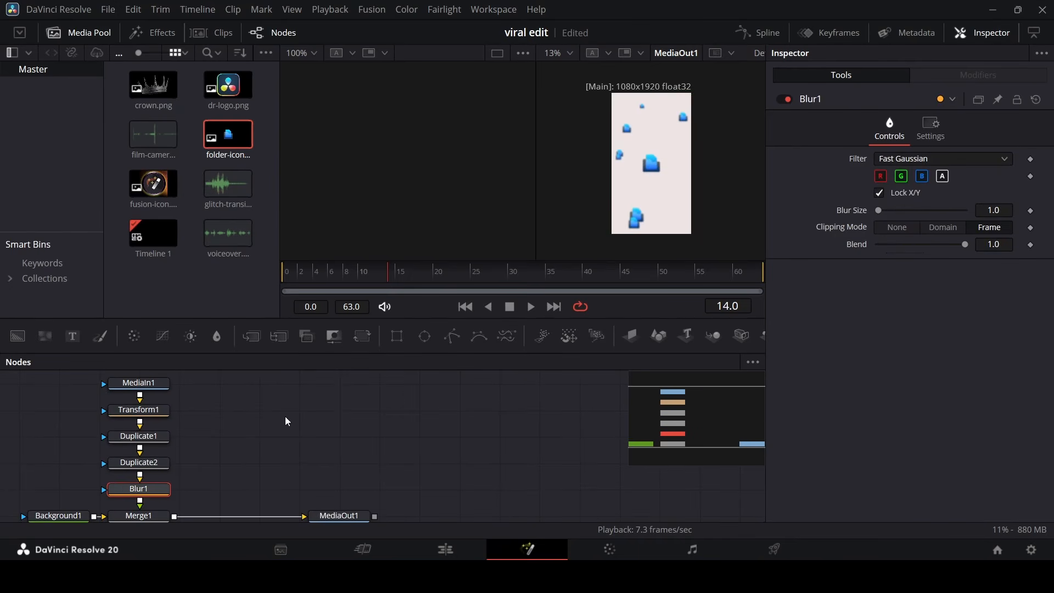
left_click(920, 210)
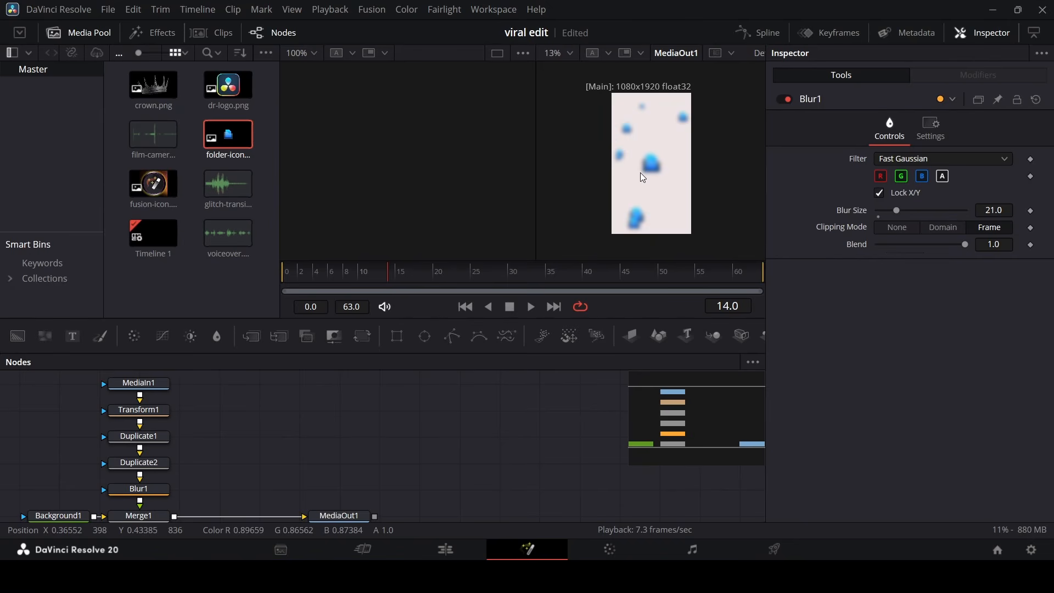
Merge a new black Background over Merge1's output and mask it with a Rectangle 0.7 wide and 0.4 high
left_click_drag(17, 336, 175, 517)
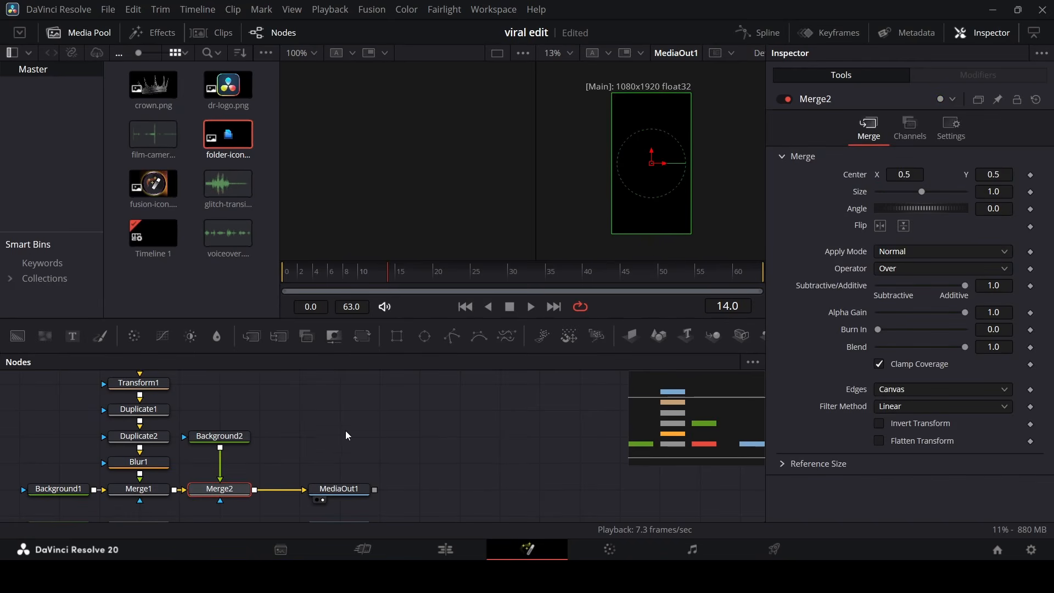
left_click_drag(360, 383, 227, 439)
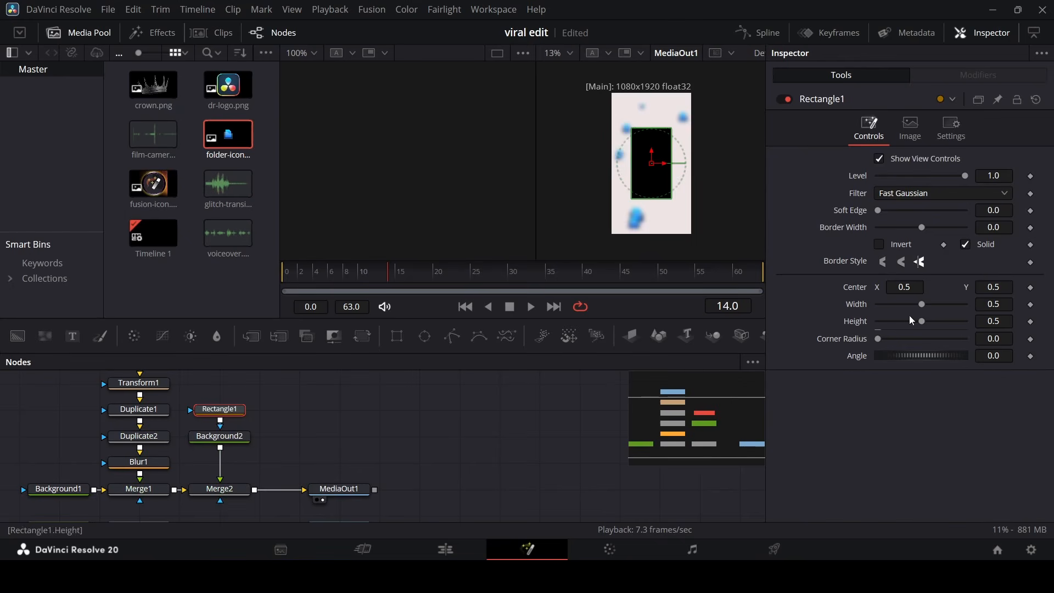
left_click_drag(904, 306, 948, 307)
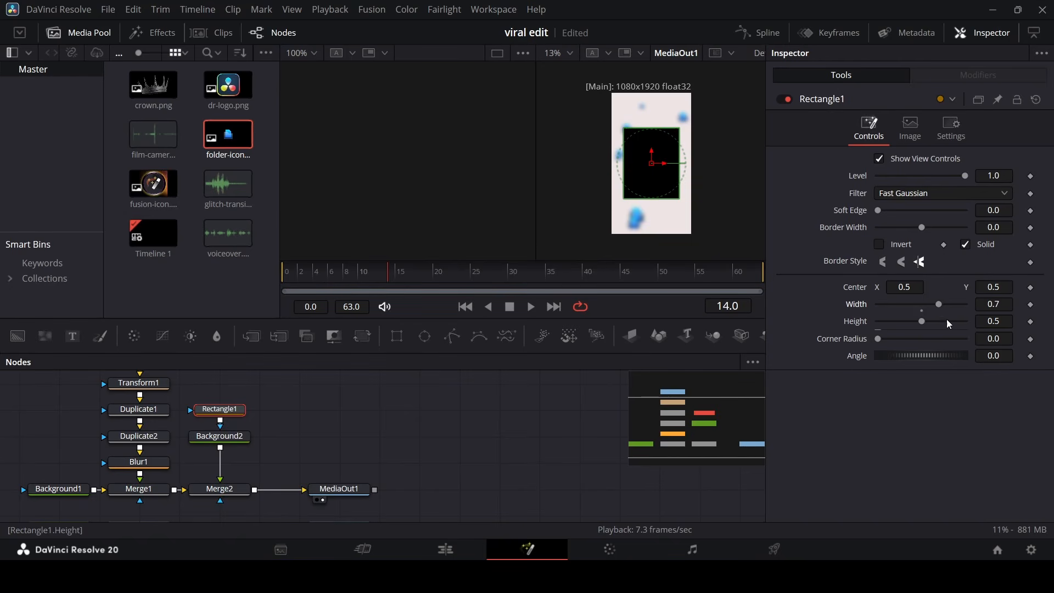
left_click_drag(887, 327, 964, 325)
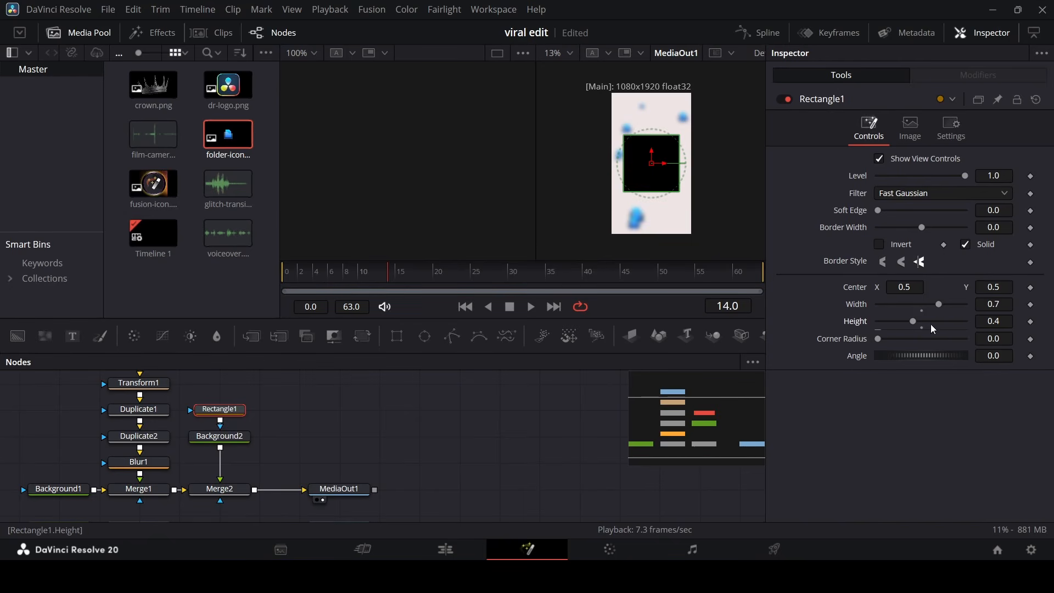
left_click(568, 395)
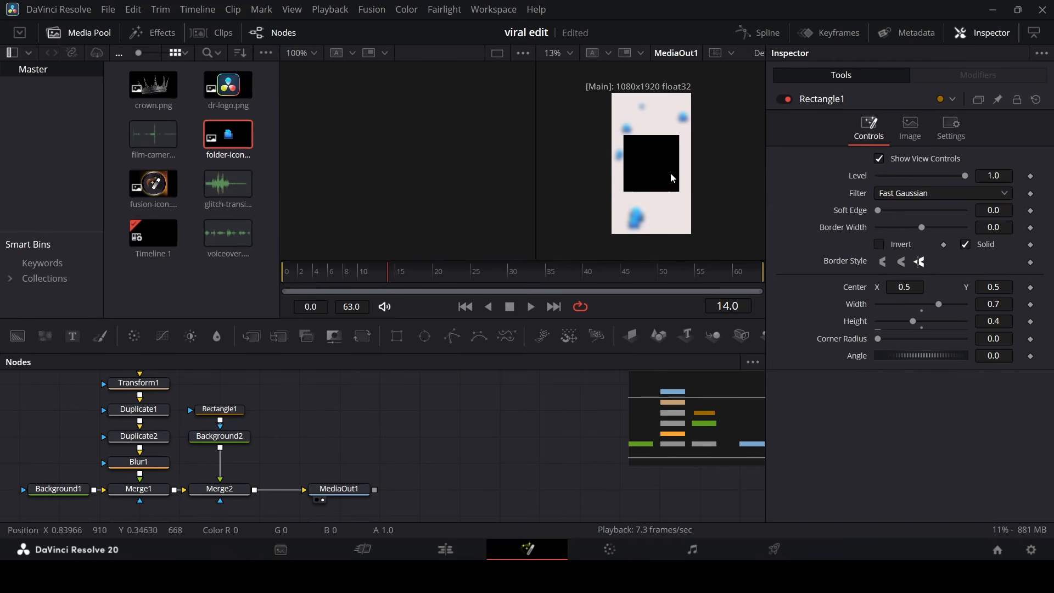
Round the corners of Background2's rectangle mask with a corner radius of 0.2
left_click(220, 437)
left_click(219, 409)
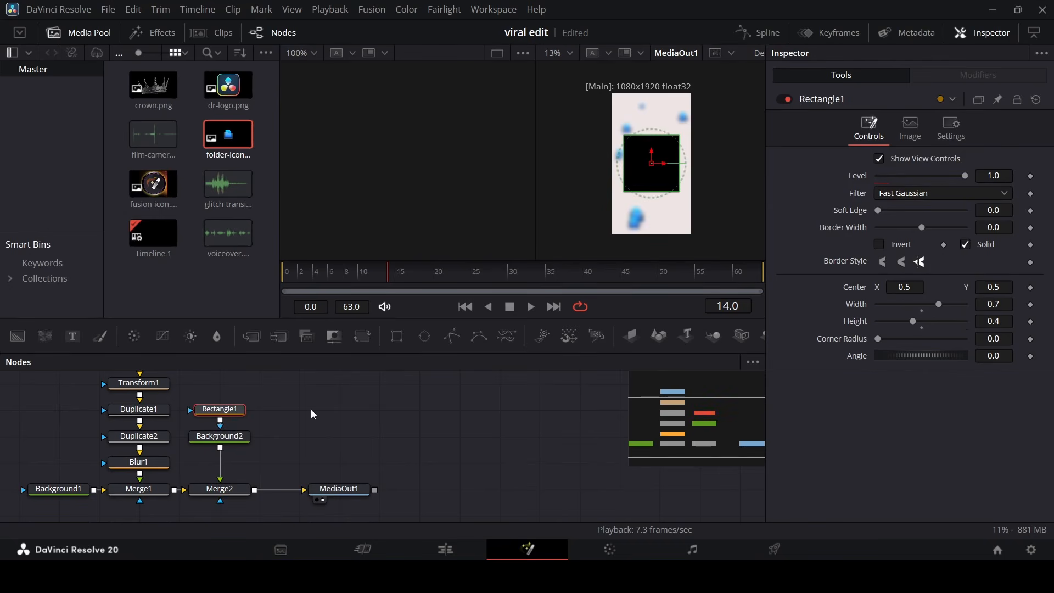
left_click(923, 341)
left_click(524, 402)
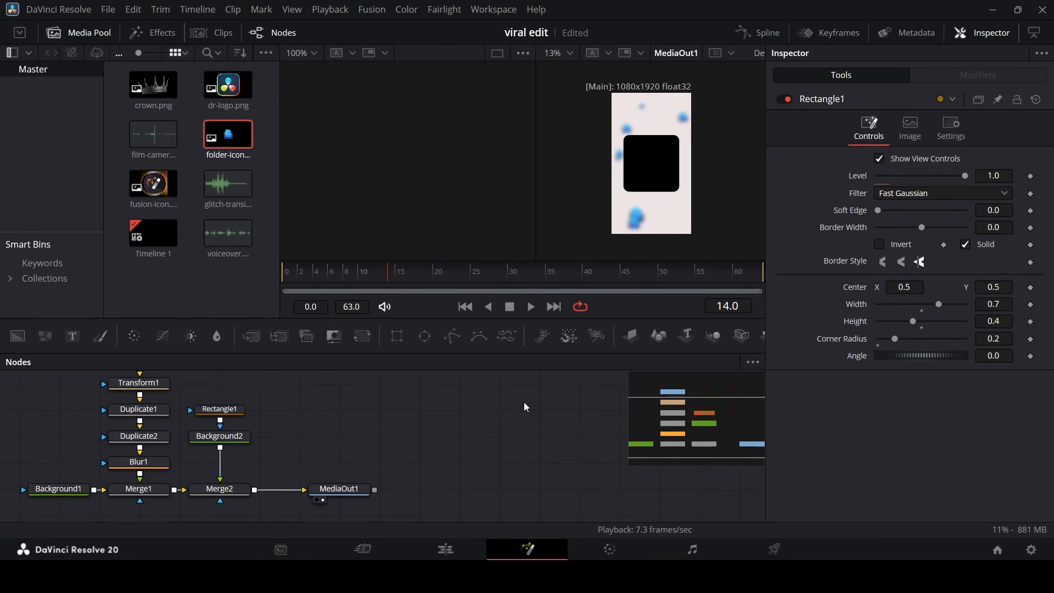
Add a third Background node masked by a copy of Rectangle1 and merge it over Merge2's output
scroll(649, 174, "up", 1)
scroll(649, 173, "up", 1)
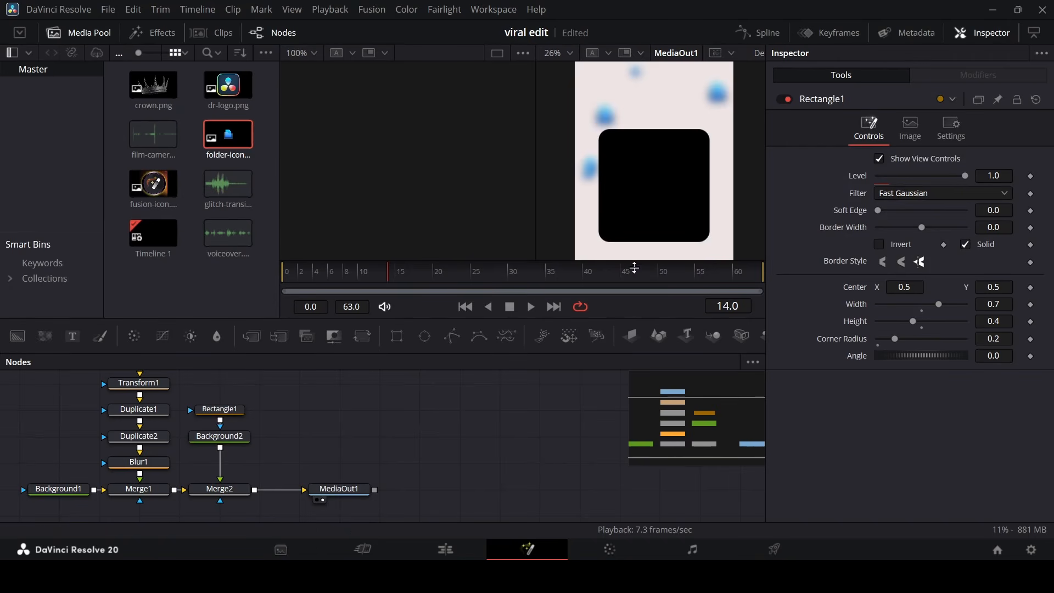
left_click_drag(22, 336, 297, 438)
left_click(245, 412)
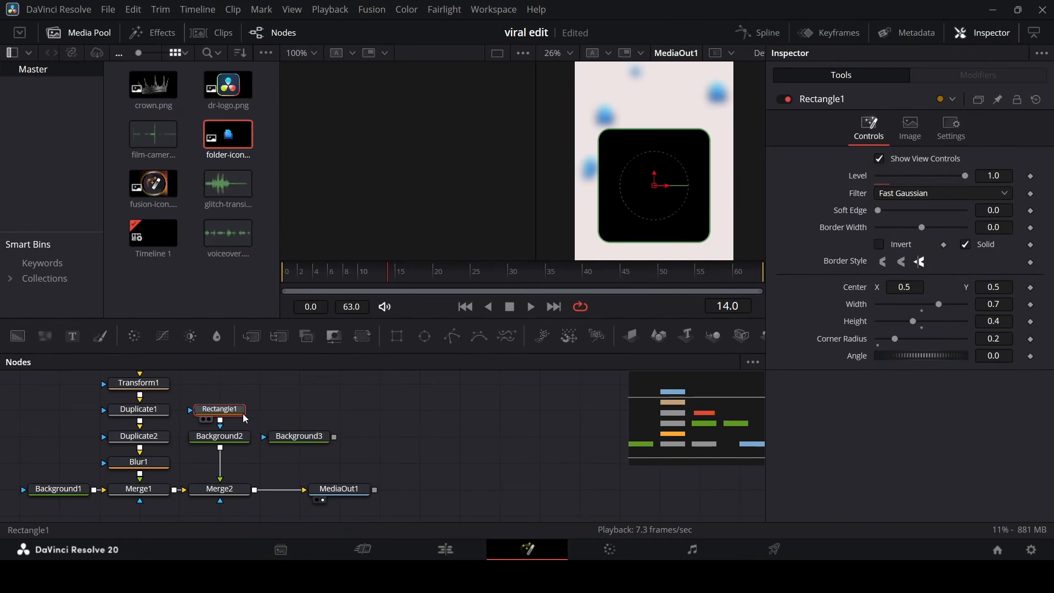
key("ctrl+c")
key("ctrl+v")
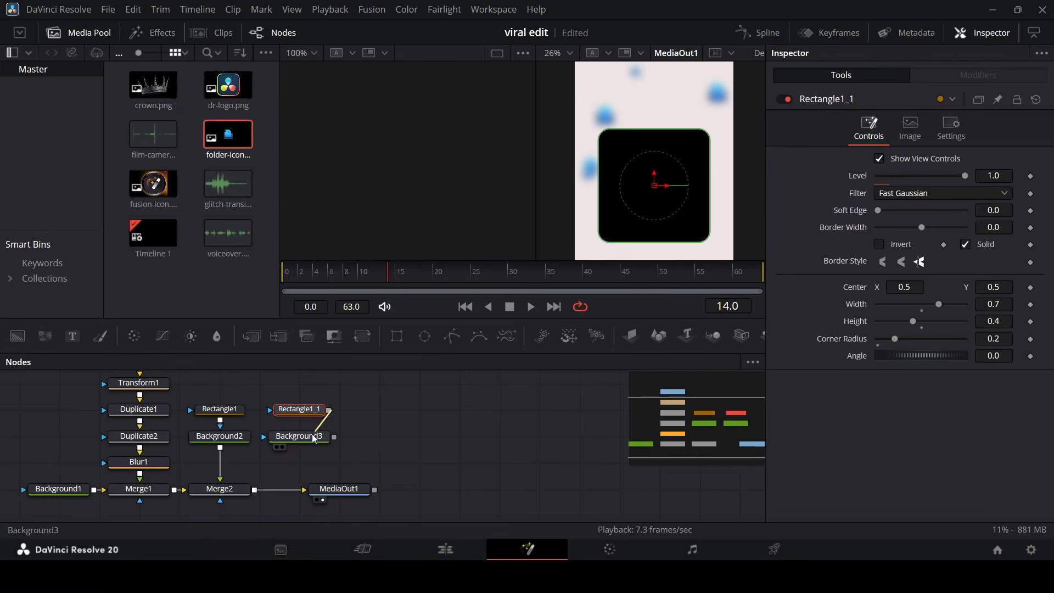
left_click_drag(334, 438, 256, 490)
Change Background3 to a Four Corner gradient and set its top-left color to a muted red, saturation 0.361, value 0.724
left_click(310, 439)
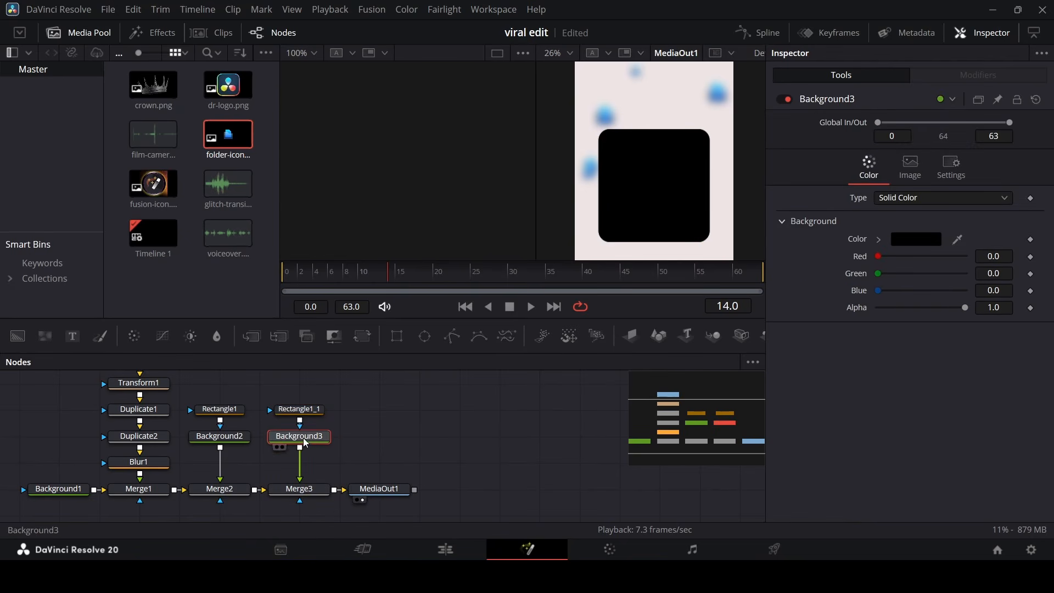
left_click(927, 199)
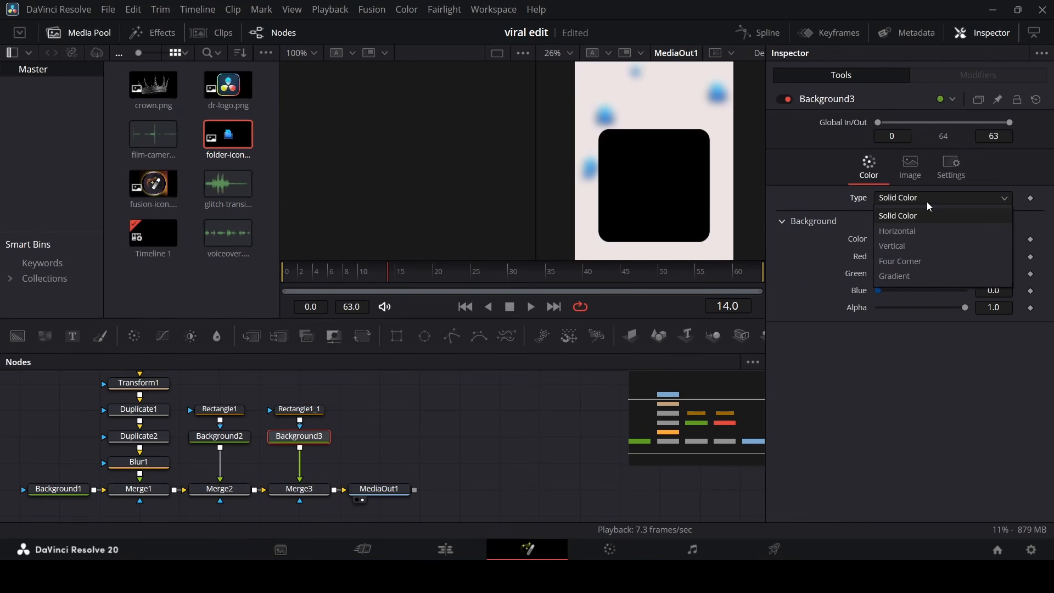
left_click(916, 261)
left_click(880, 240)
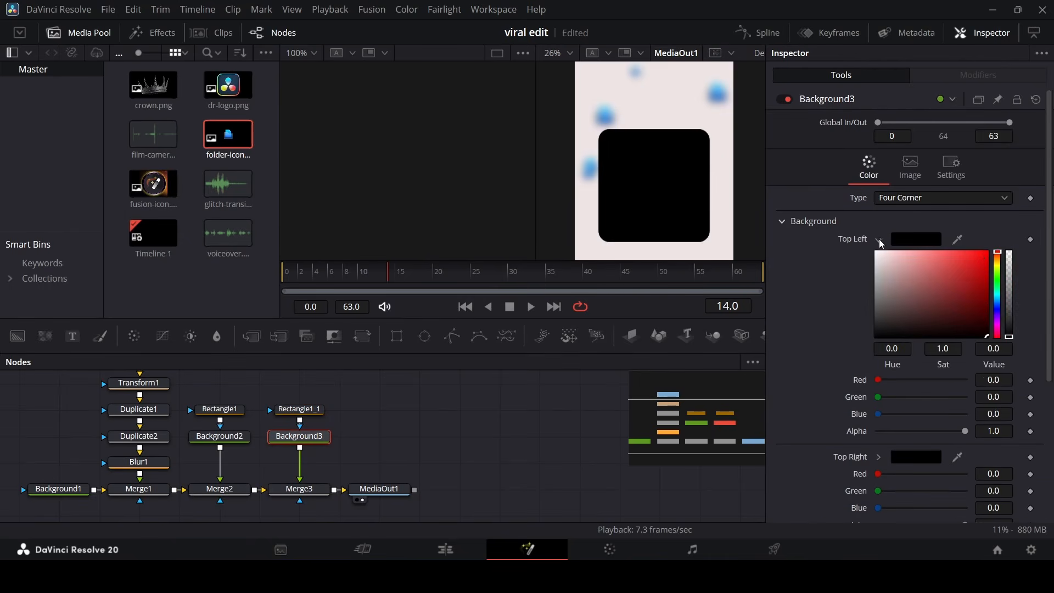
left_click_drag(969, 273, 916, 275)
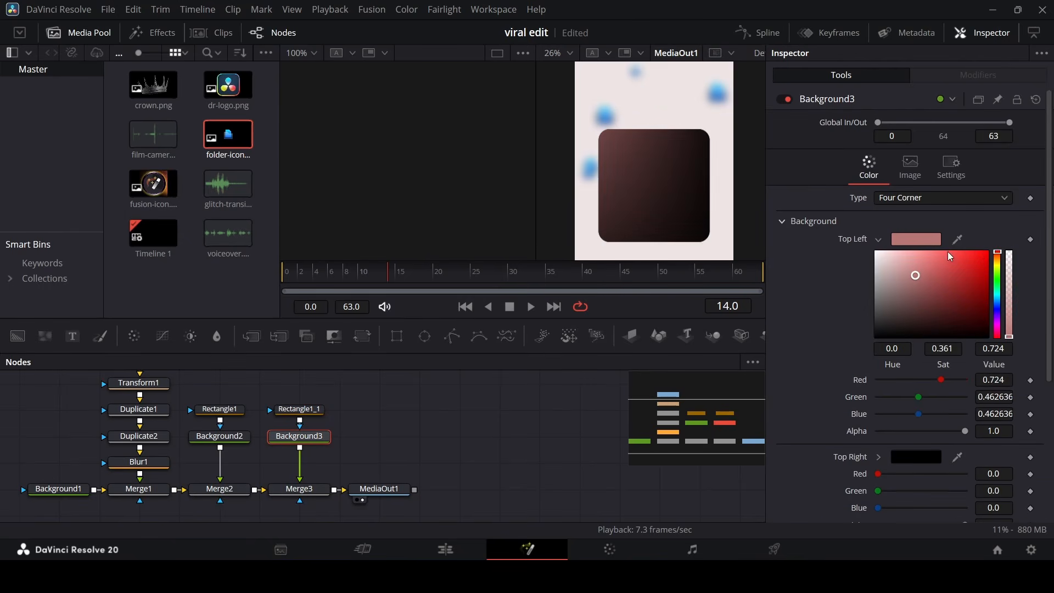
Add folder-icon.png as a viewed color reference and sample its blues into all four corners of Background3's gradient
left_click_drag(370, 406, 370, 406)
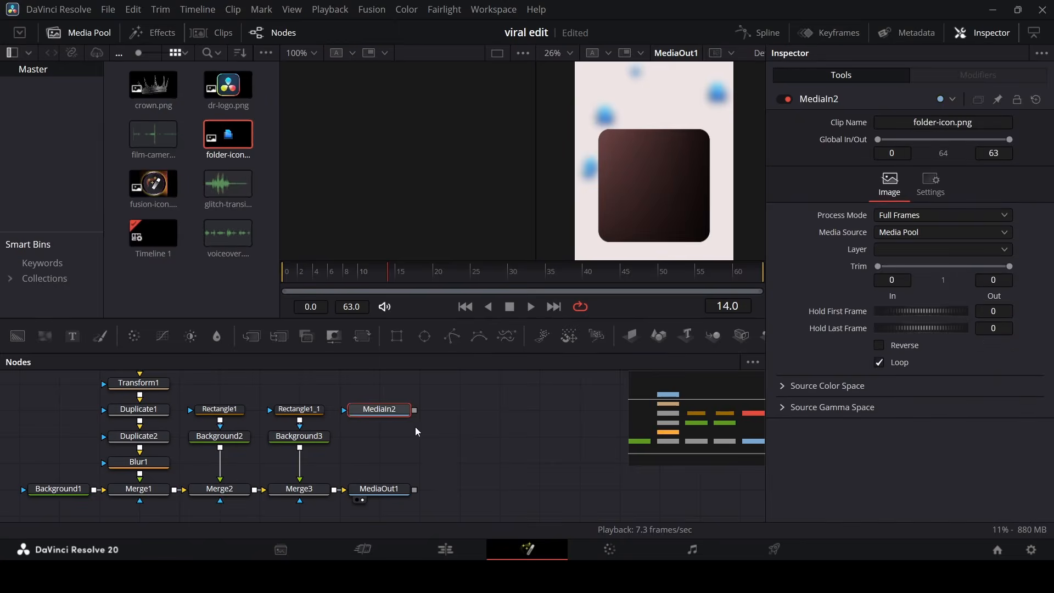
key("1")
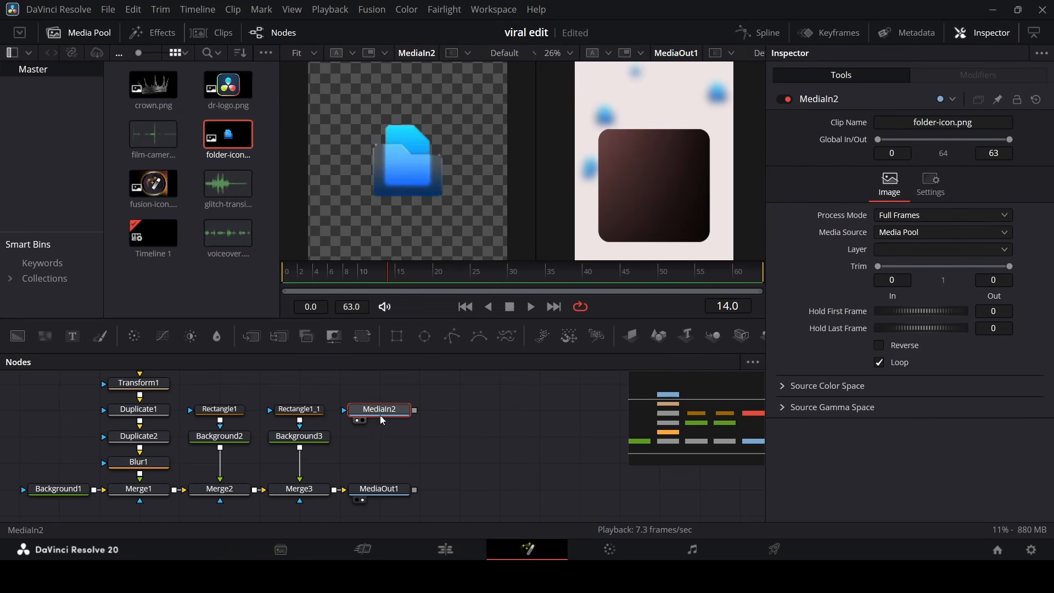
left_click(318, 442)
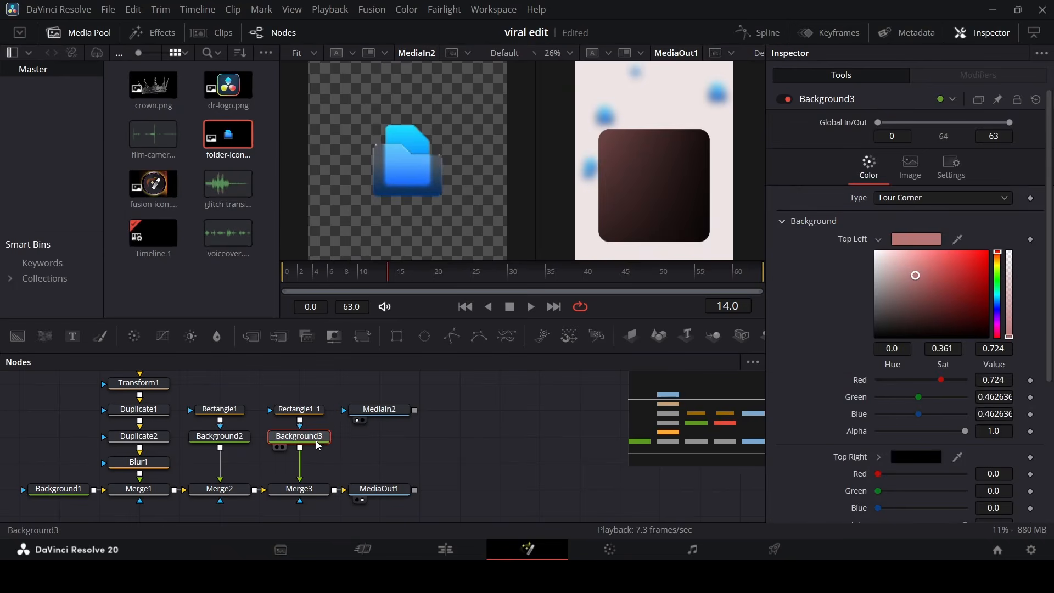
left_click_drag(958, 240, 384, 177)
scroll(962, 399, "down", 2)
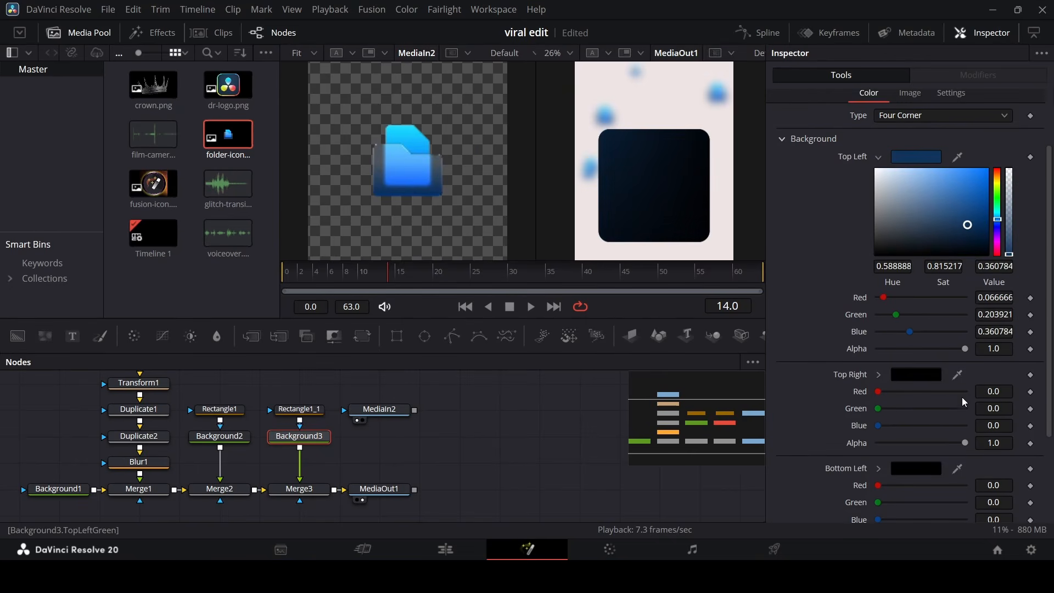
left_click_drag(958, 376, 399, 142)
scroll(988, 314, "down", 3)
left_click_drag(958, 346, 378, 153)
left_click_drag(959, 437, 394, 121)
scroll(858, 289, "up", 5)
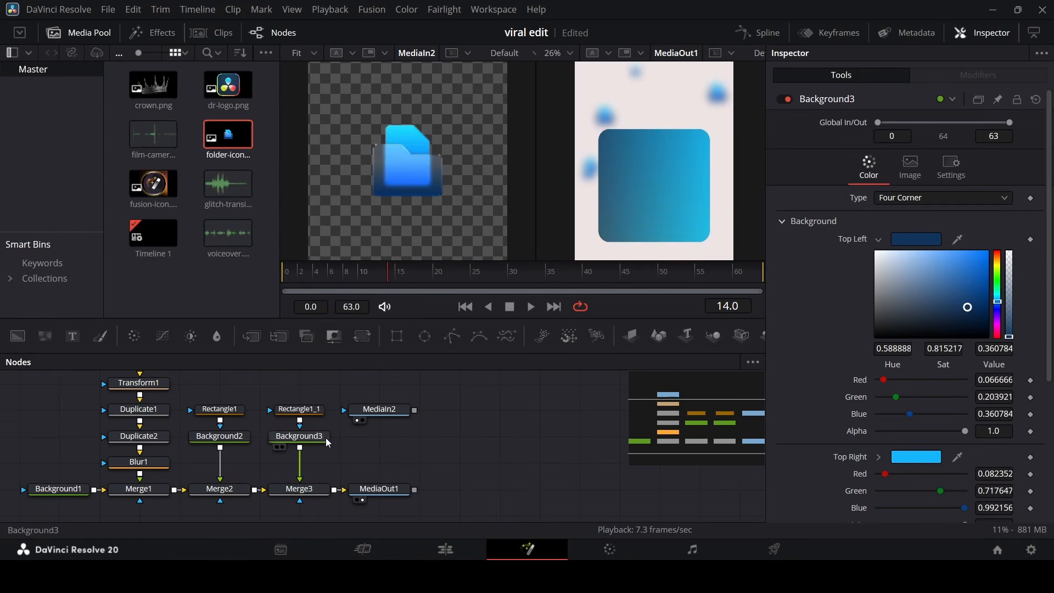
Shrink Rectangle1_1 to width 0.656 and height 0.376, leaving an even black border around the blue card
left_click(315, 416)
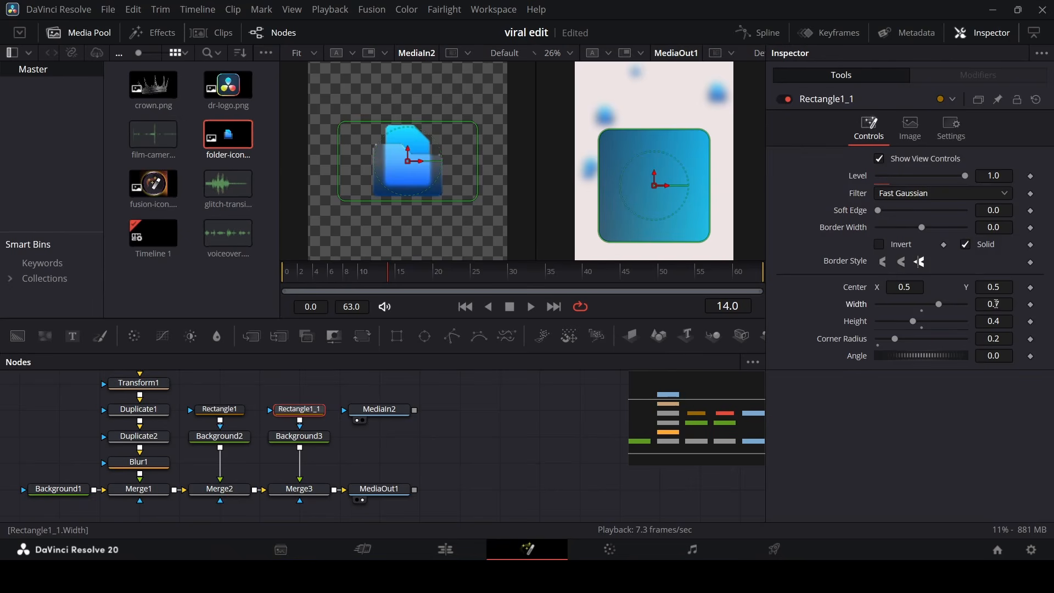
mouse_move(996, 304)
left_mouse_down()
mouse_move(980, 305)
mouse_move(992, 324)
mouse_move(998, 305)
left_mouse_up()
left_click(515, 441)
left_click(301, 410)
left_click_drag(995, 288, 996, 321)
key("ctrl+z")
left_click(610, 430)
scroll(663, 213, "down", 1)
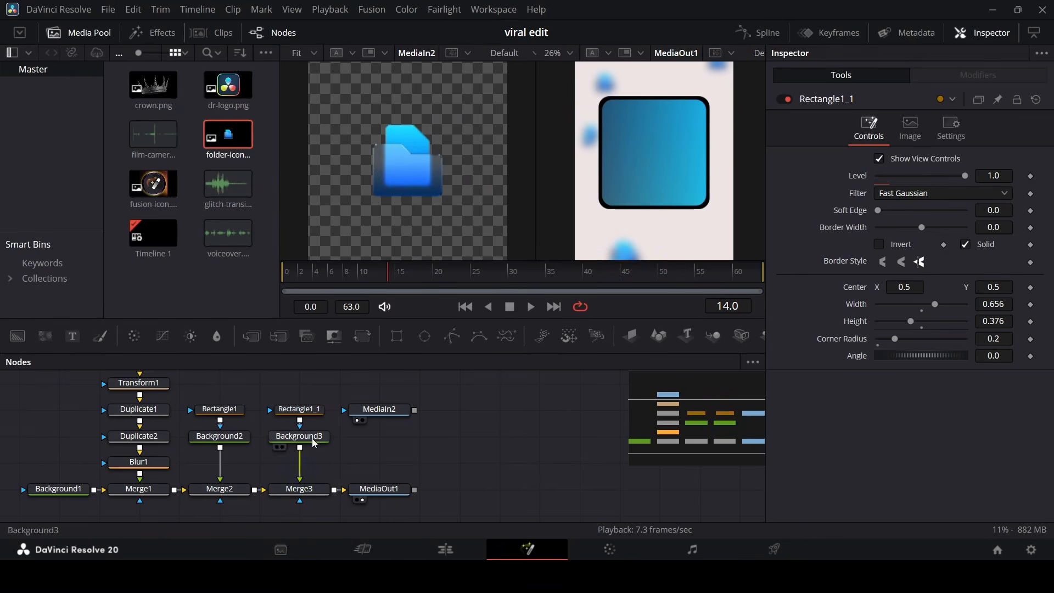
Delete the folder-icon reference node and merge a new black Background with a Polygon mask over Merge3's output
left_click(405, 412)
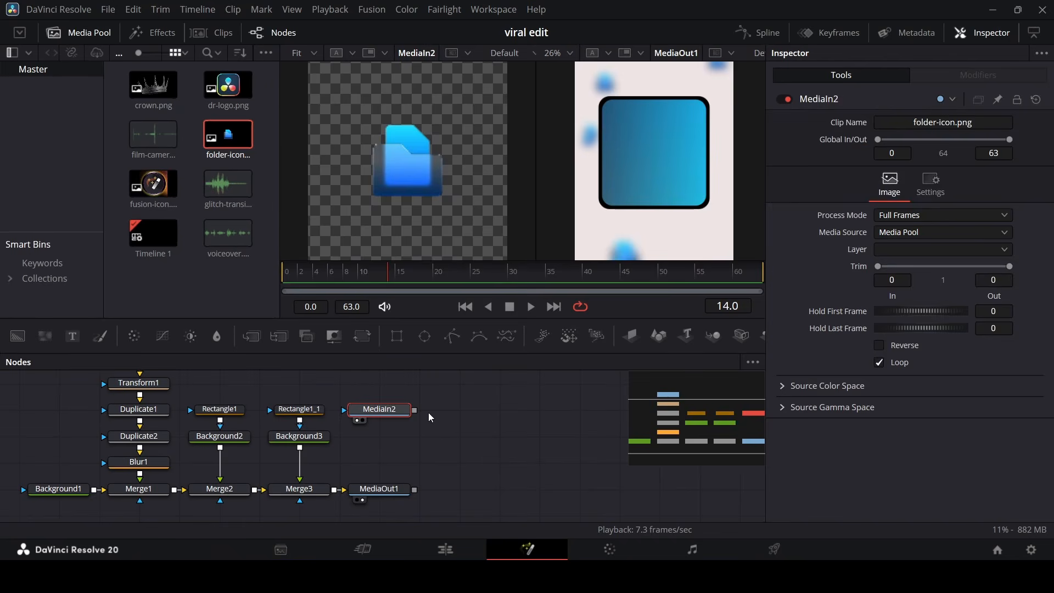
key("Delete")
left_click_drag(19, 343, 390, 444)
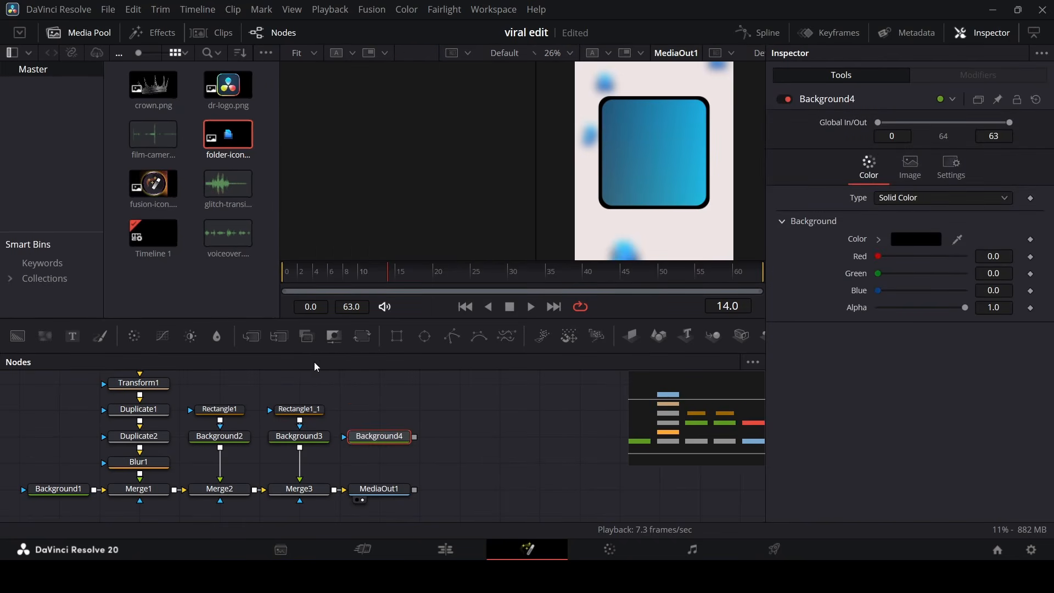
left_click_drag(452, 336, 391, 439)
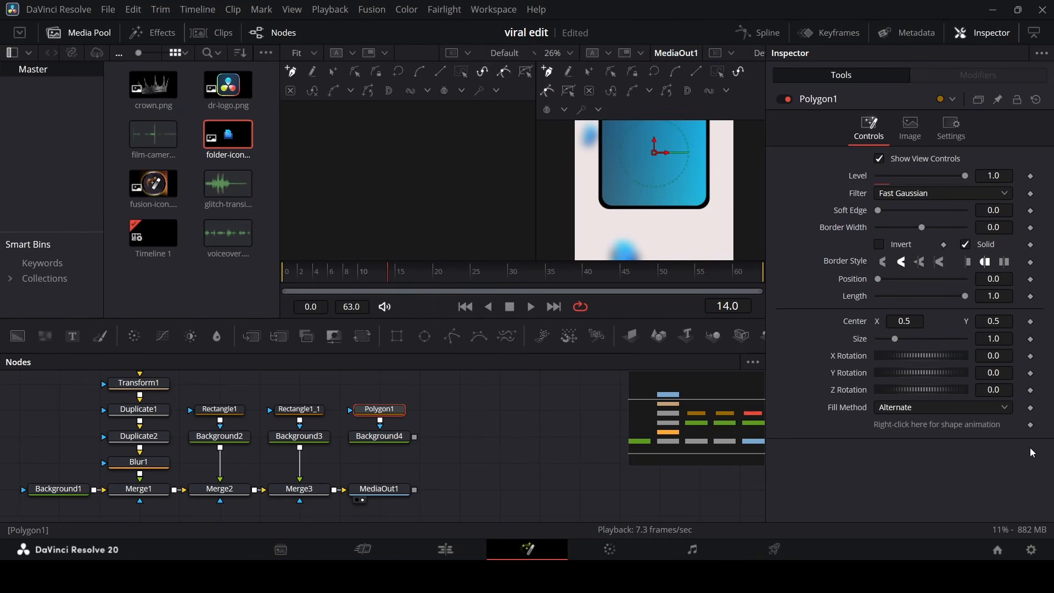
left_click_drag(415, 437, 380, 489)
scroll(629, 229, "up", 1)
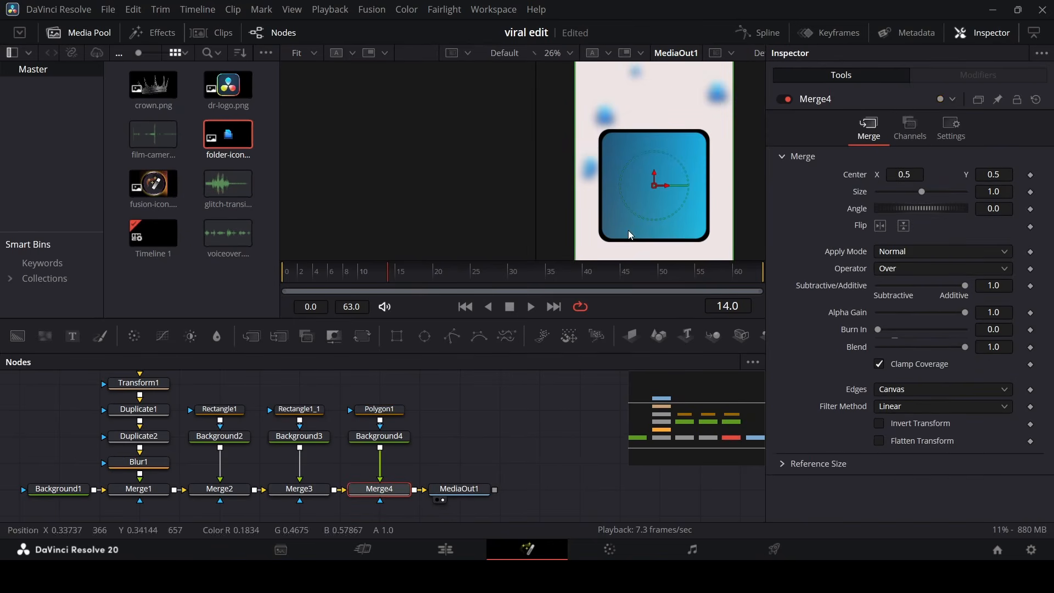
Draw Polygon1 as a closed folder front over the card's lower part, with a raised tab on the left and rounded lower corners
left_click(392, 408)
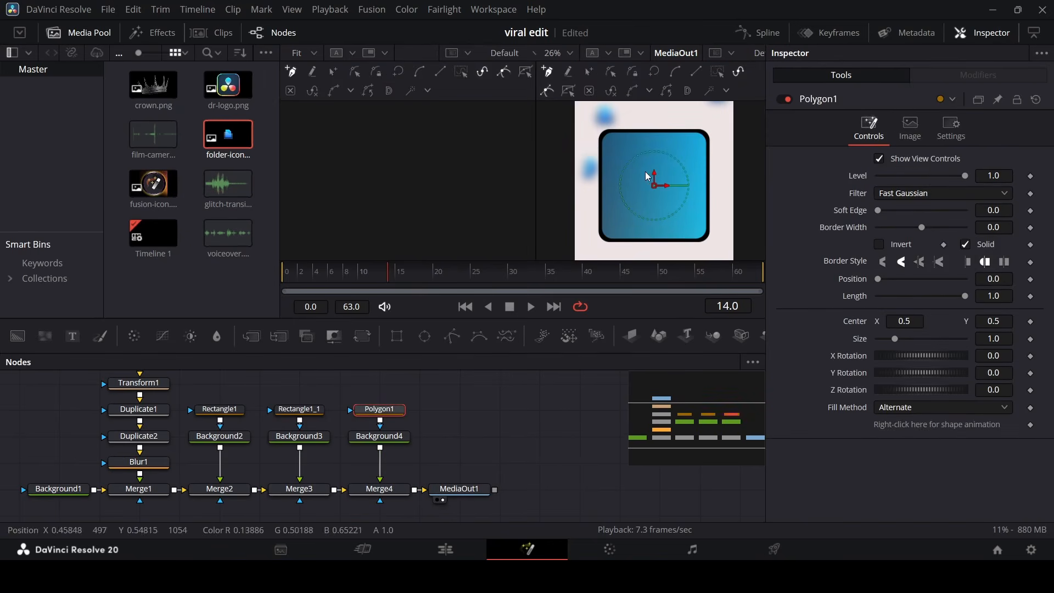
scroll(648, 176, "up", 3)
left_click(585, 157)
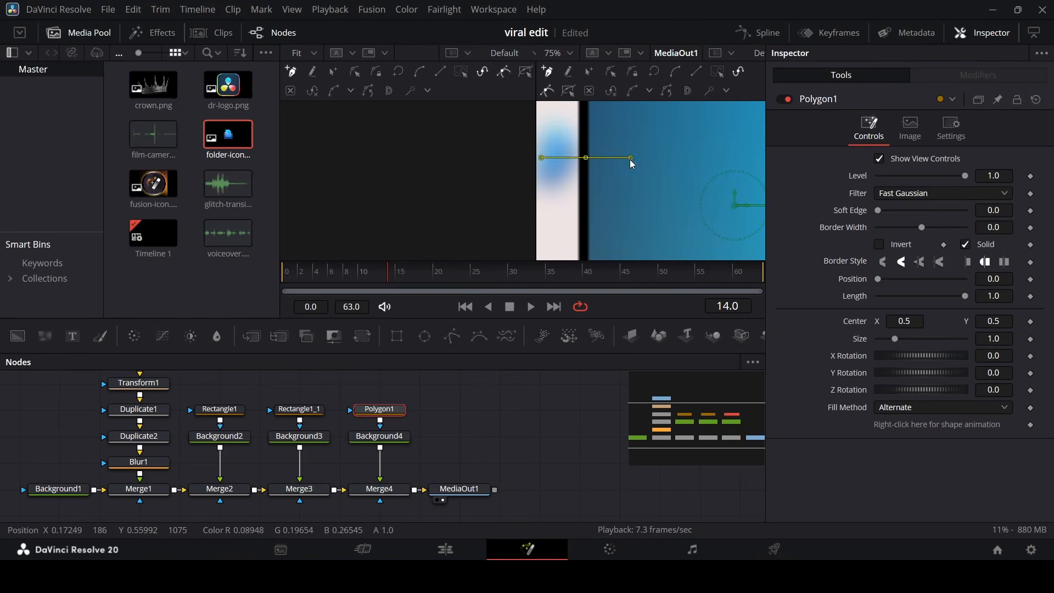
left_click(685, 158)
left_click(700, 173)
scroll(695, 187, "down", 3)
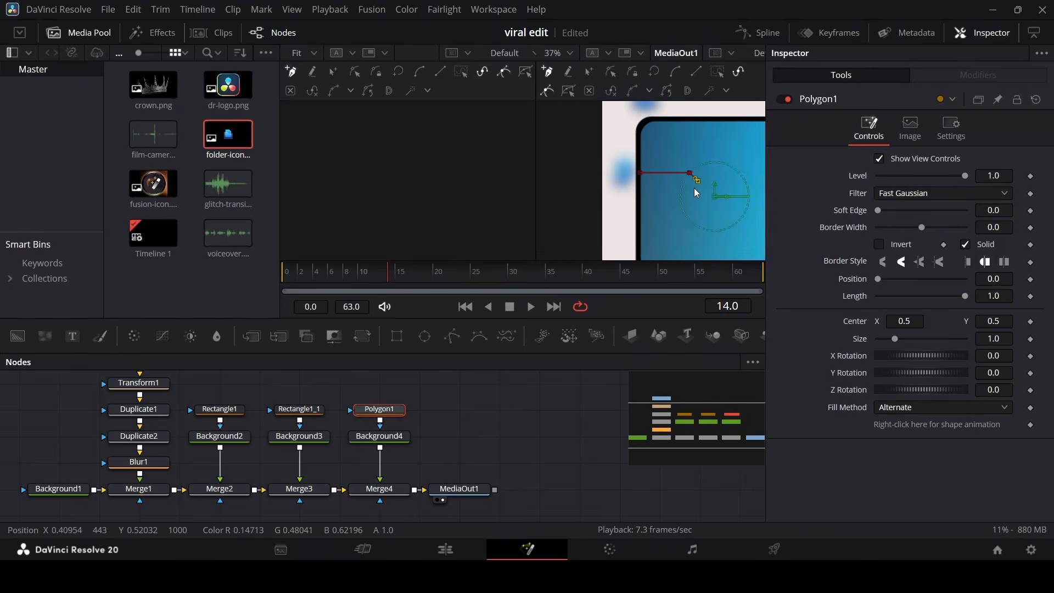
scroll(617, 192, "up", 3)
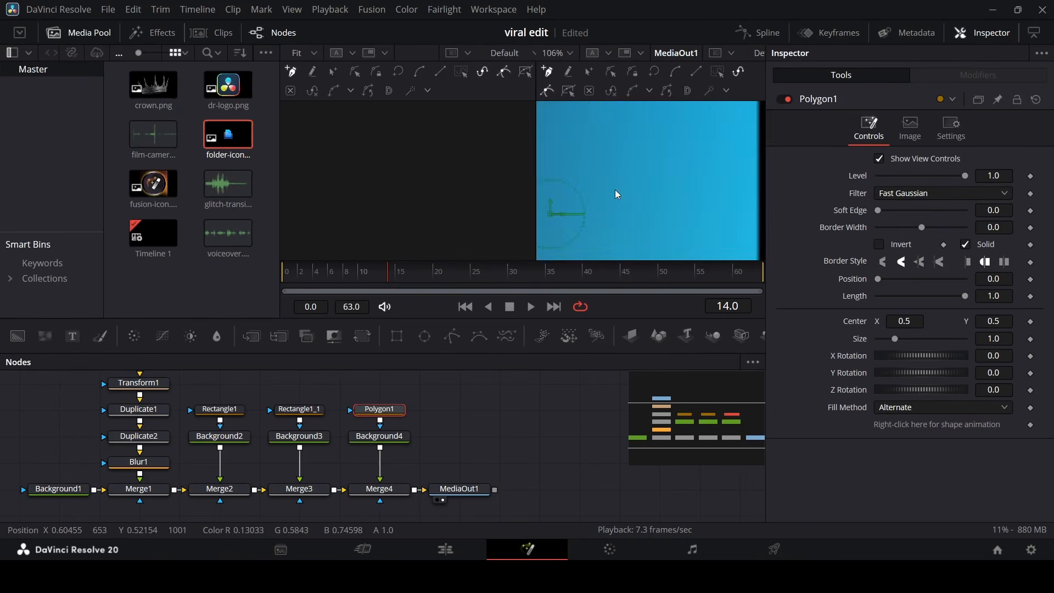
scroll(681, 213, "left", 5)
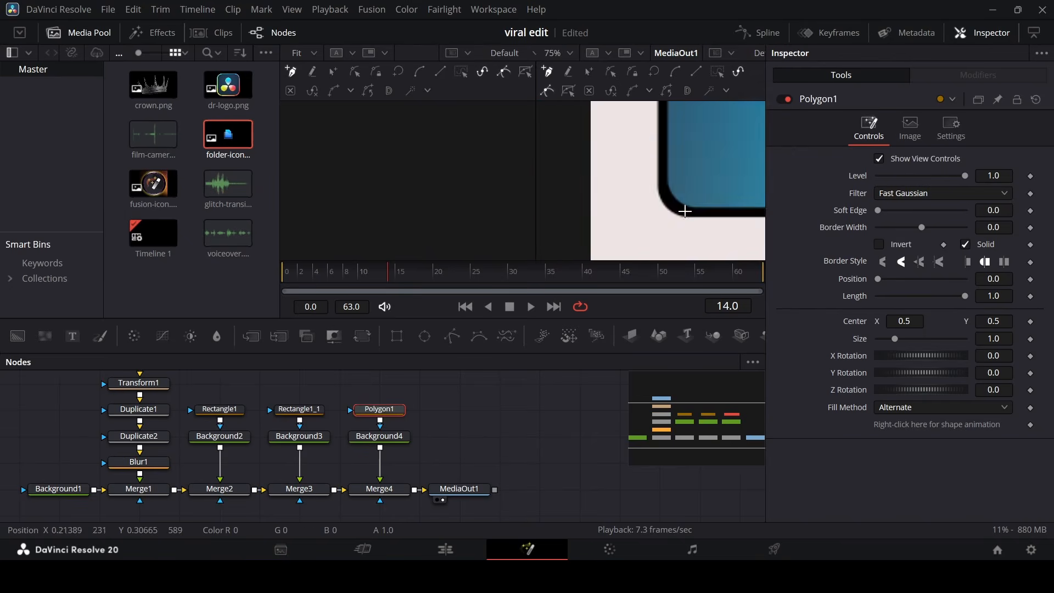
left_click(684, 213)
left_click(665, 189)
scroll(665, 189, "up", 5)
left_click(666, 174)
scroll(656, 193, "down", 3)
left_click(690, 207)
scroll(644, 208, "down", 1)
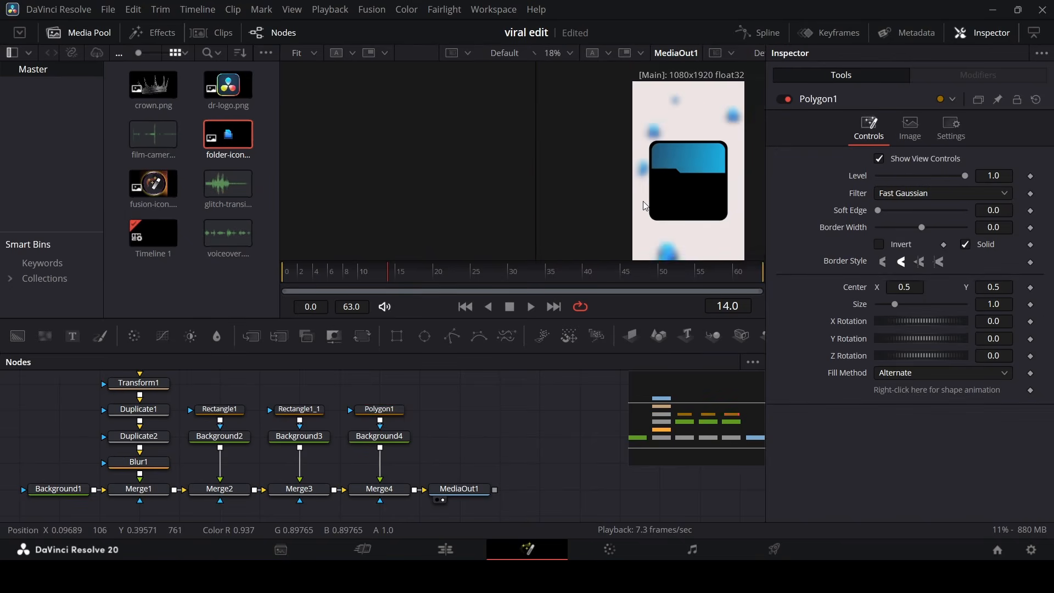
Merge a Text+ node over Merge4's output reading "Motion Graphics" in left-anchored Montserrat Bold, placed below the folder tab
scroll(663, 187, "up", 2)
scroll(631, 198, "down", 1)
scroll(674, 196, "up", 2)
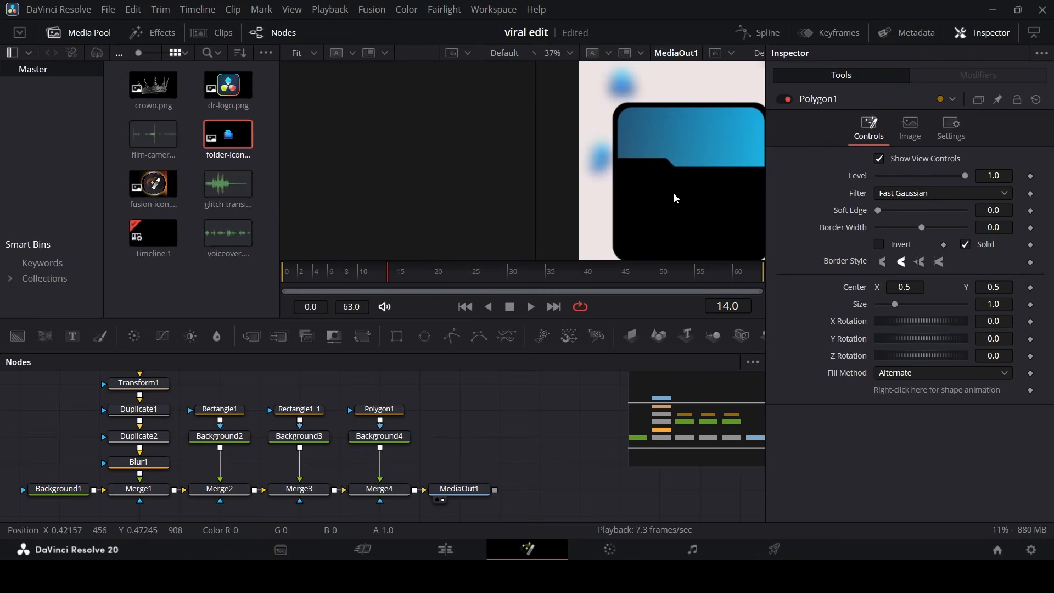
scroll(641, 193, "down", 2)
scroll(669, 188, "up", 1)
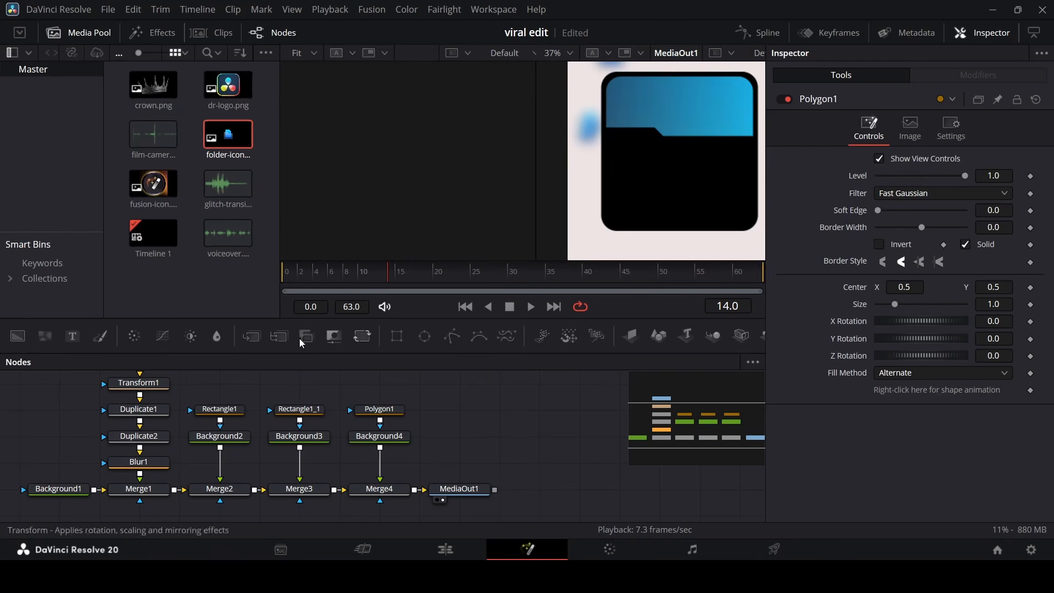
left_click_drag(72, 337, 459, 489)
left_click(890, 262)
type("Motion Graphics")
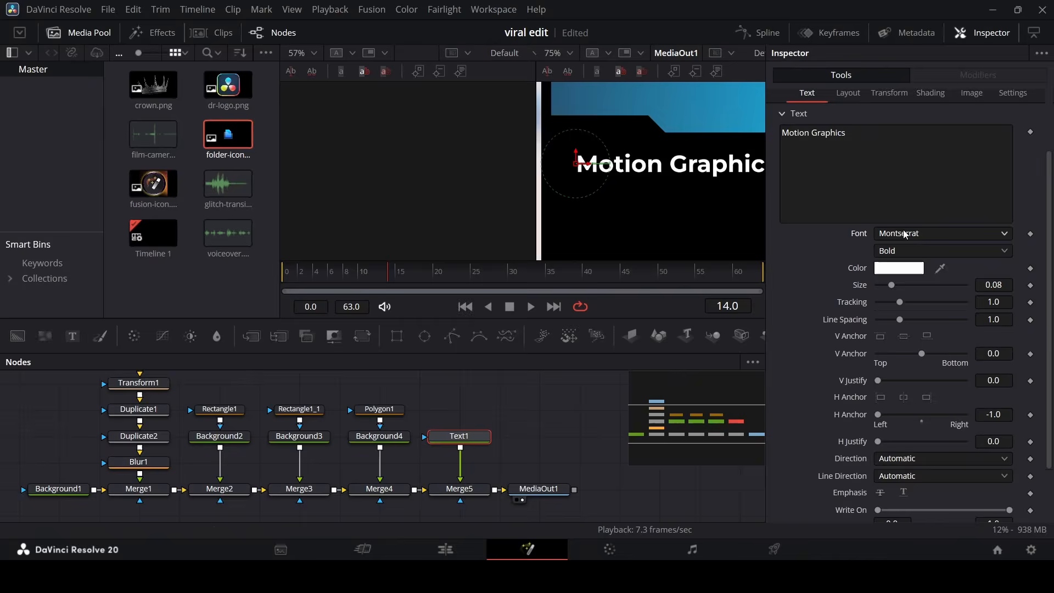
key("ctrl+f")
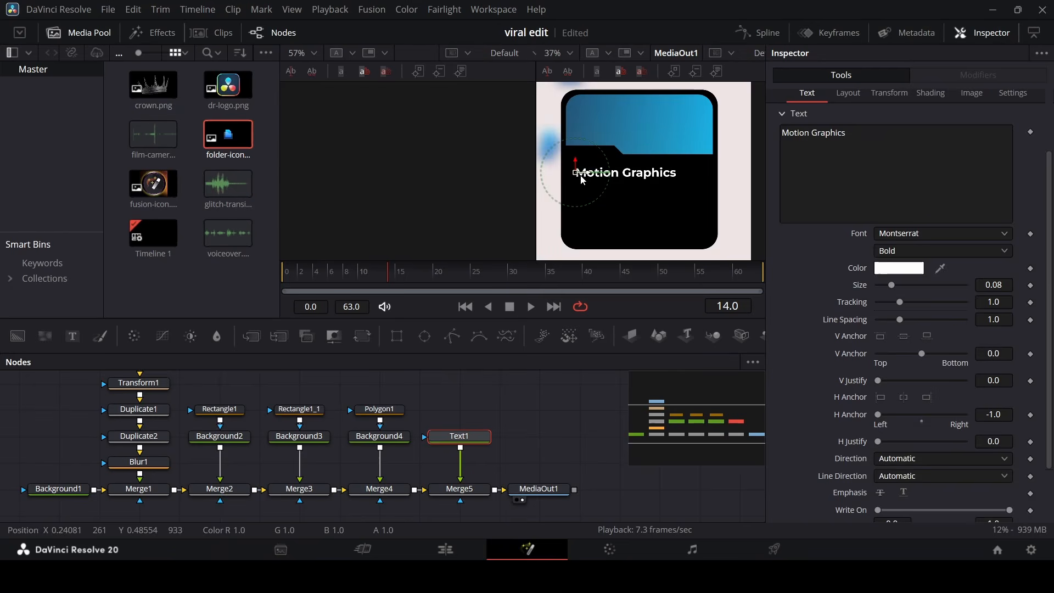
Add a second line reading "Templates" to the Text1 title
left_click(871, 146)
key("Return")
type("Templates")
Apply Character Level Styling to Text1 and set only the word "Templates" to Montserrat Regular
right_click(847, 148)
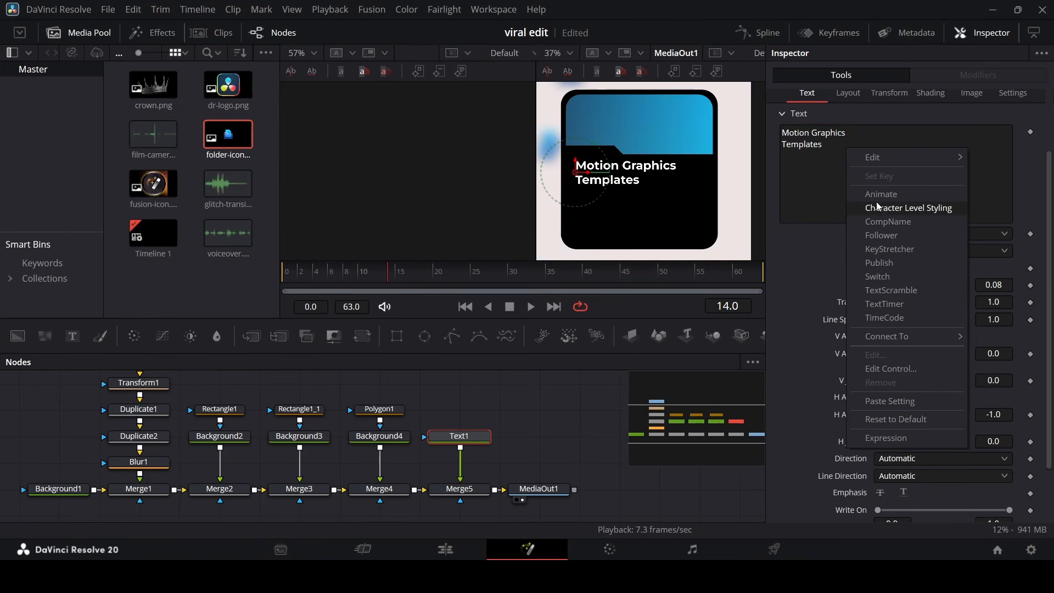
left_click(898, 209)
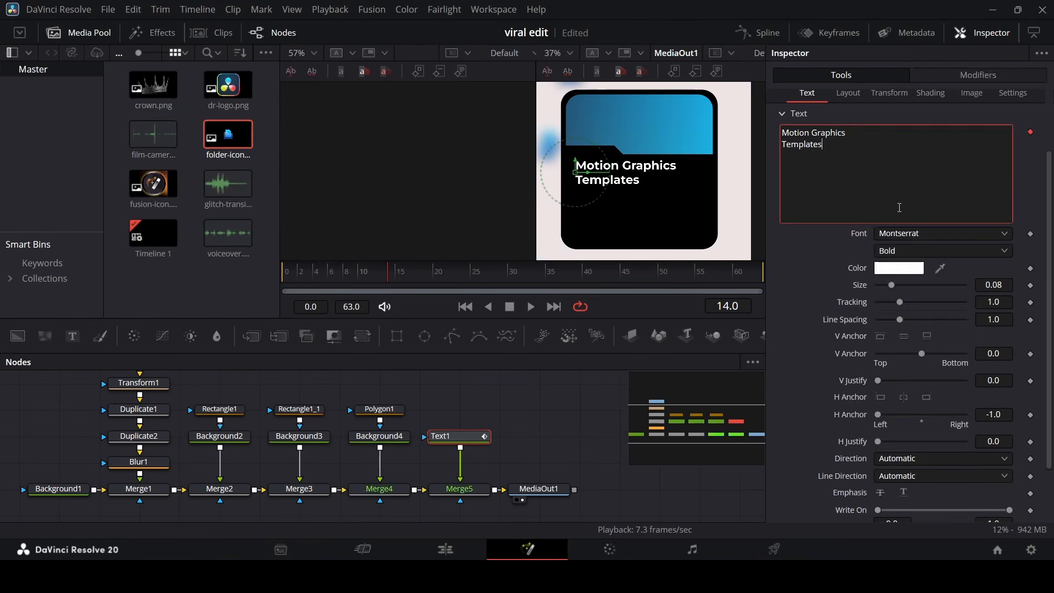
left_click(972, 75)
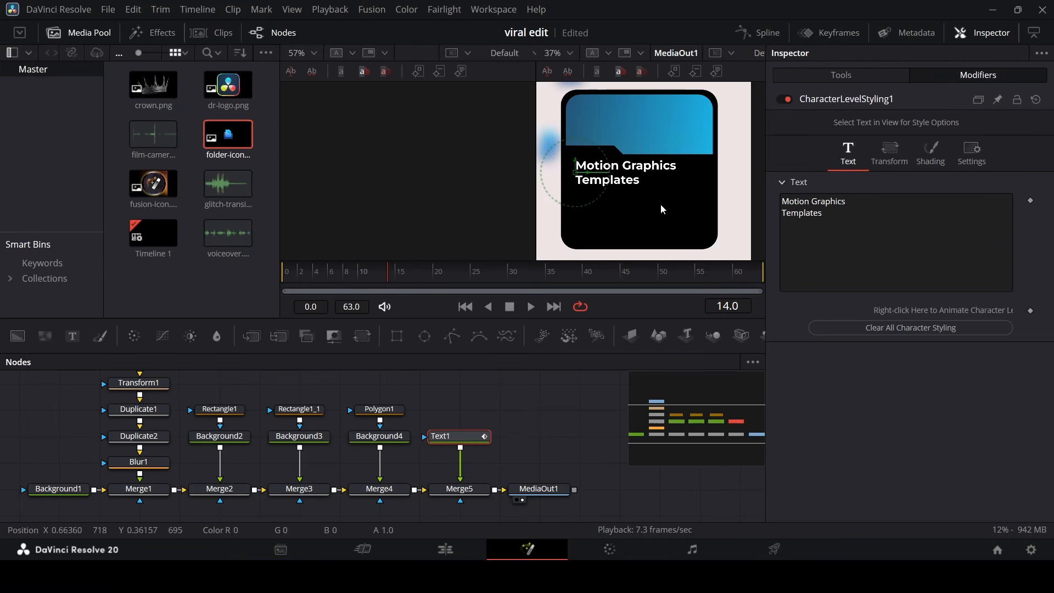
left_click_drag(661, 198, 563, 188)
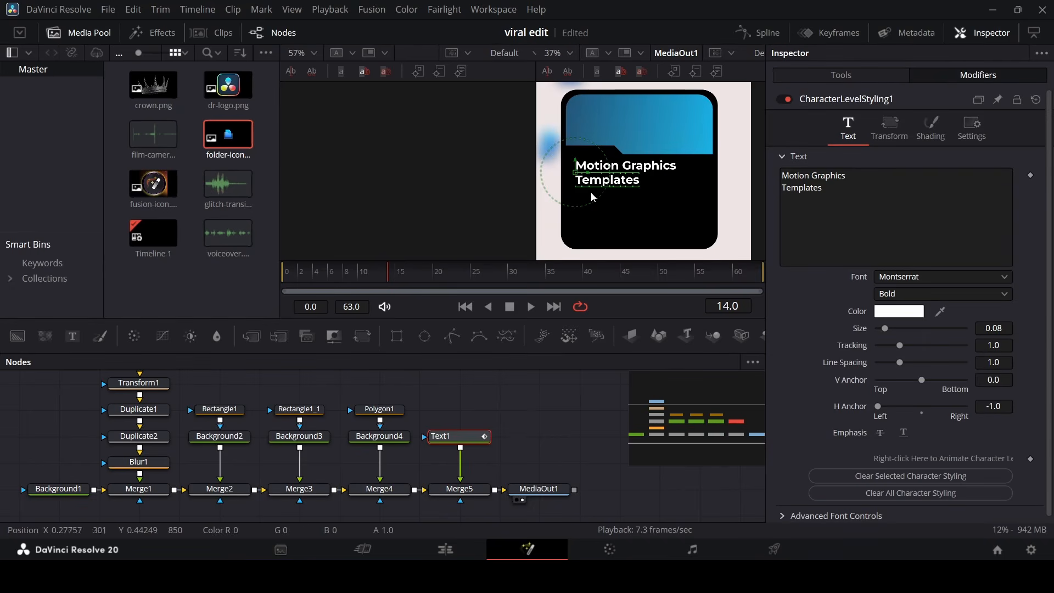
left_click(901, 293)
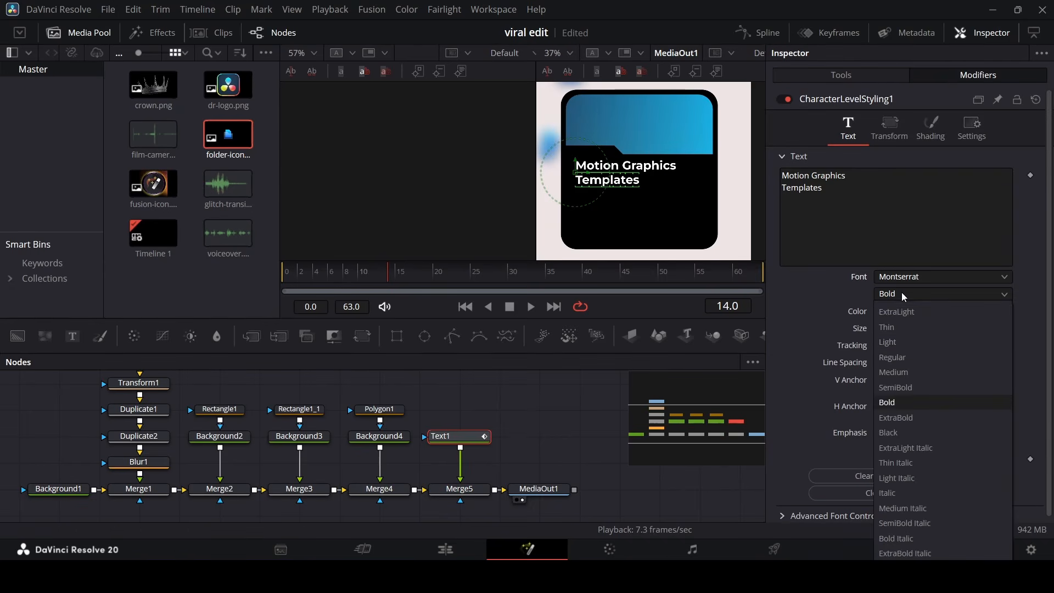
left_click(908, 355)
left_click(571, 430)
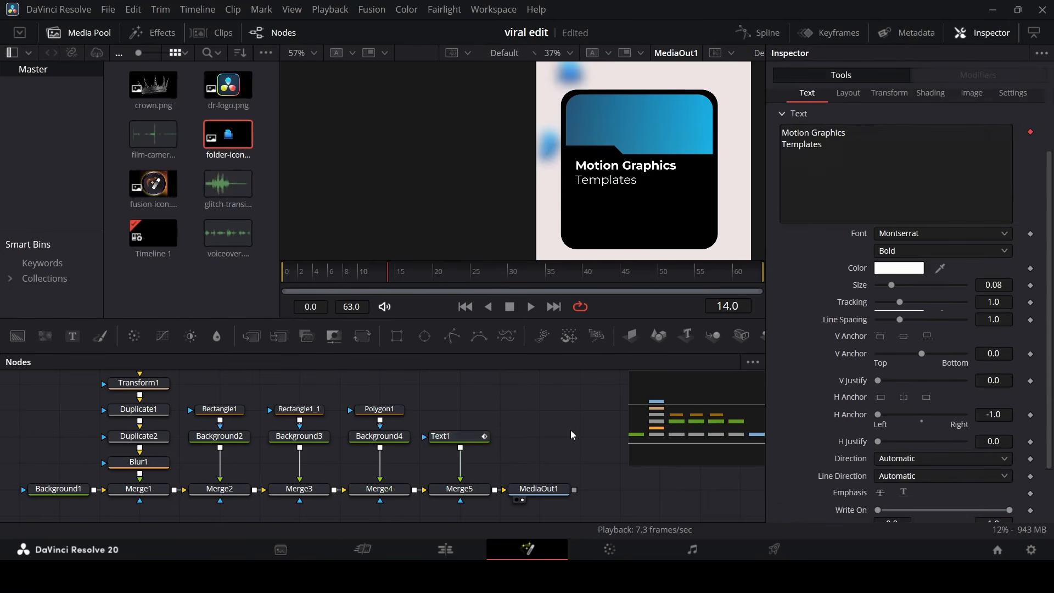
Move the two-line title slightly lower on the black folder front
left_click(615, 168)
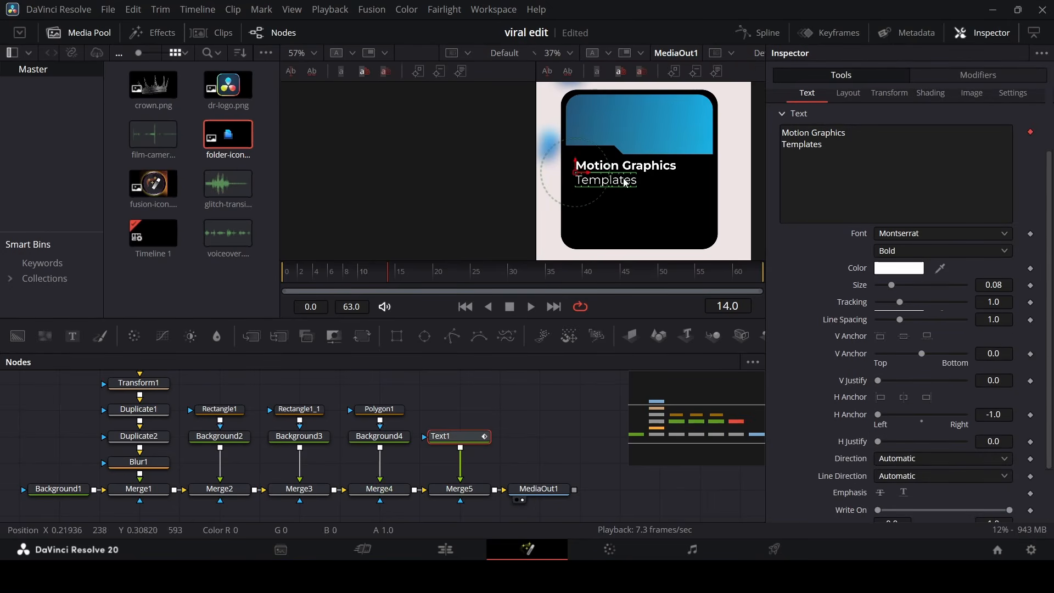
left_click_drag(575, 162, 575, 167)
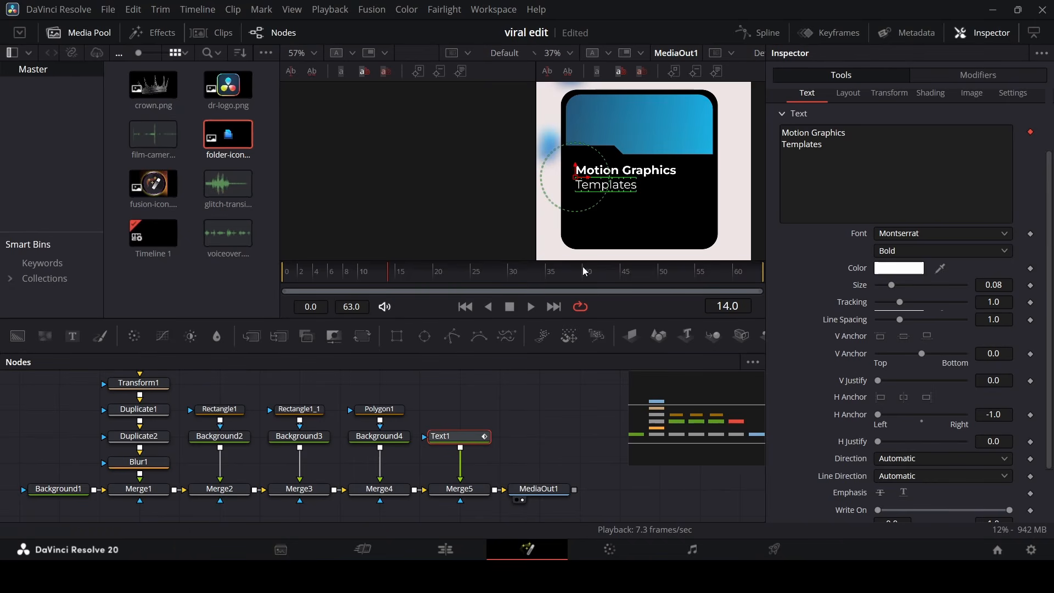
left_click(576, 422)
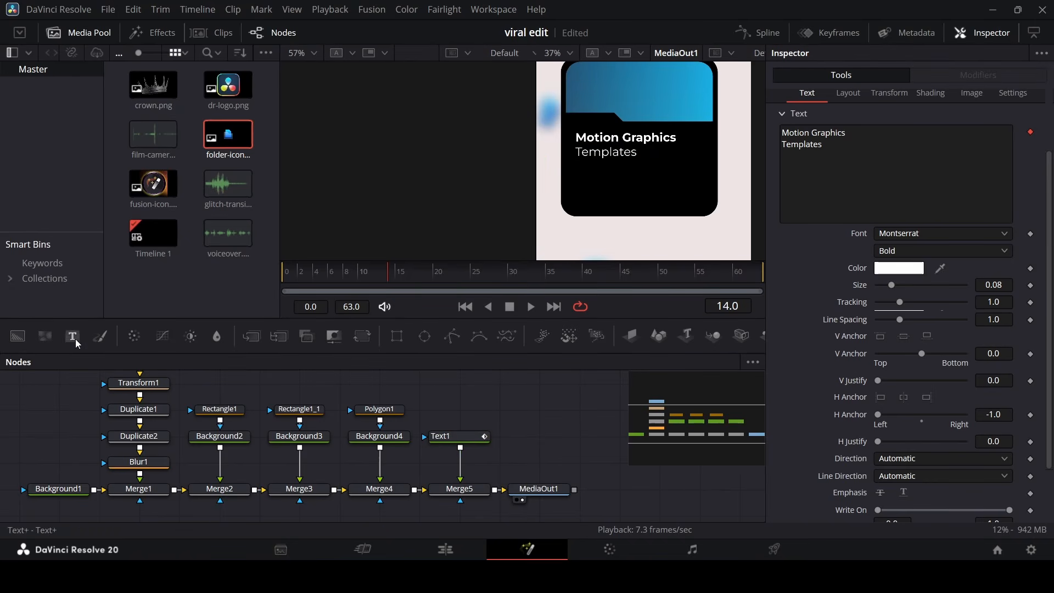
Add a second Text+ node with Text1's settings pasted onto it and merge it over Merge5's output
left_click_drag(71, 336, 541, 438)
left_click(473, 438)
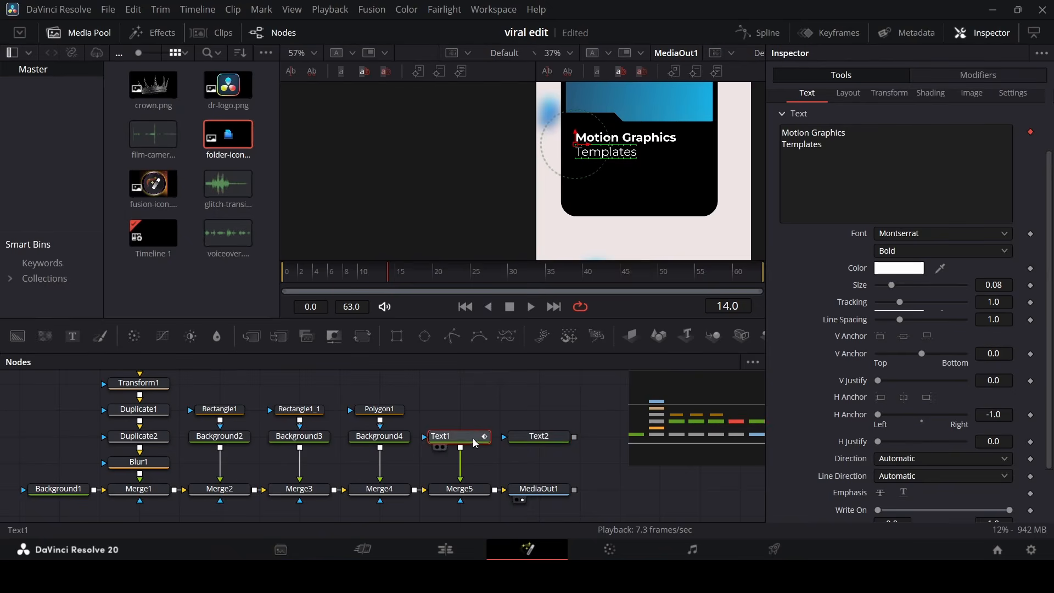
right_click(538, 439)
left_click(594, 110)
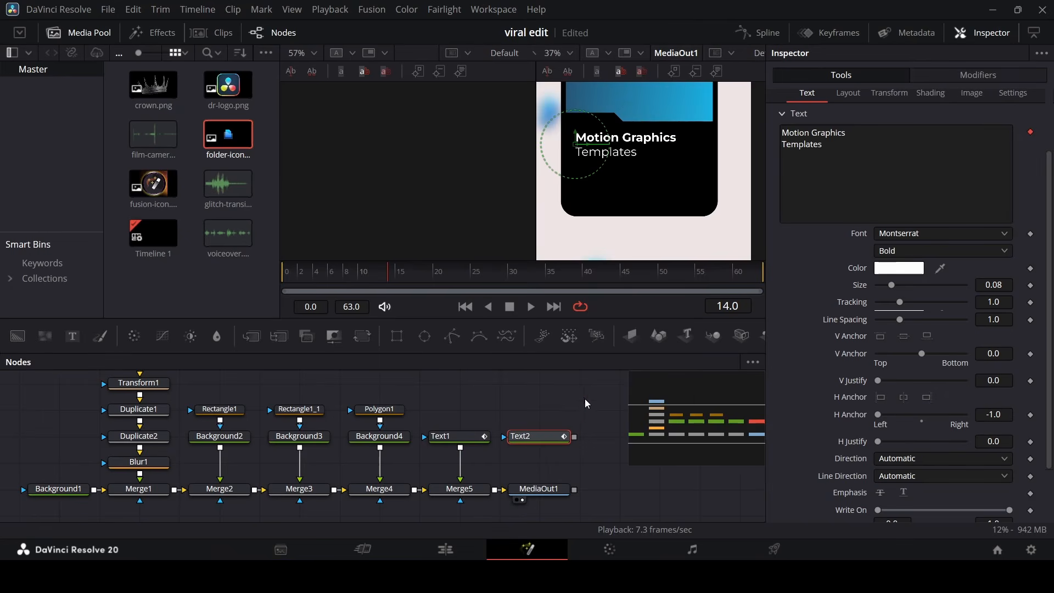
left_click_drag(495, 488, 496, 488)
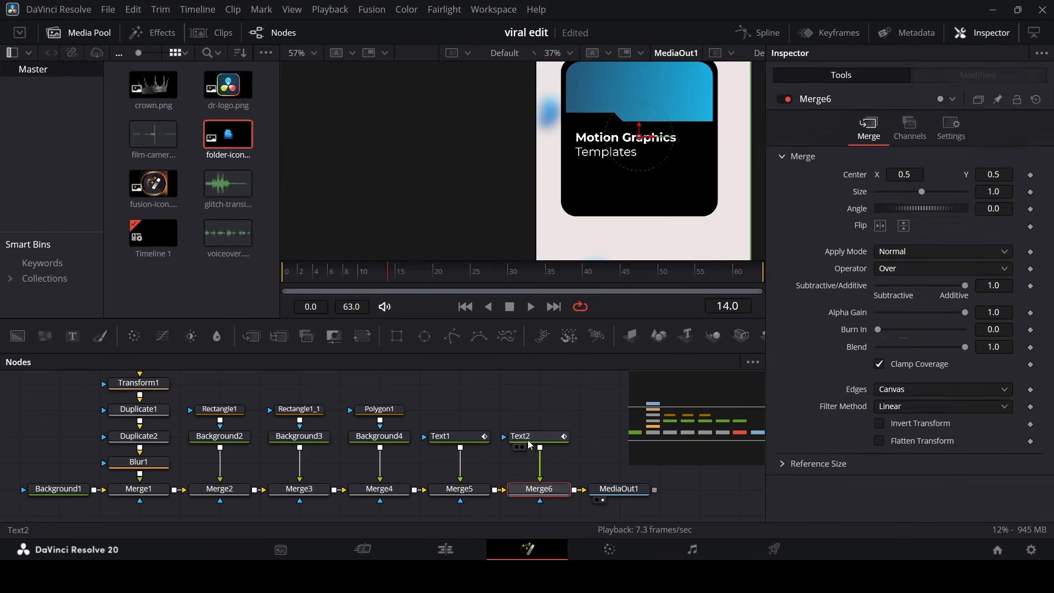
Remove the character-level styling modifier from Text2's text
left_click(529, 438)
right_click(889, 302)
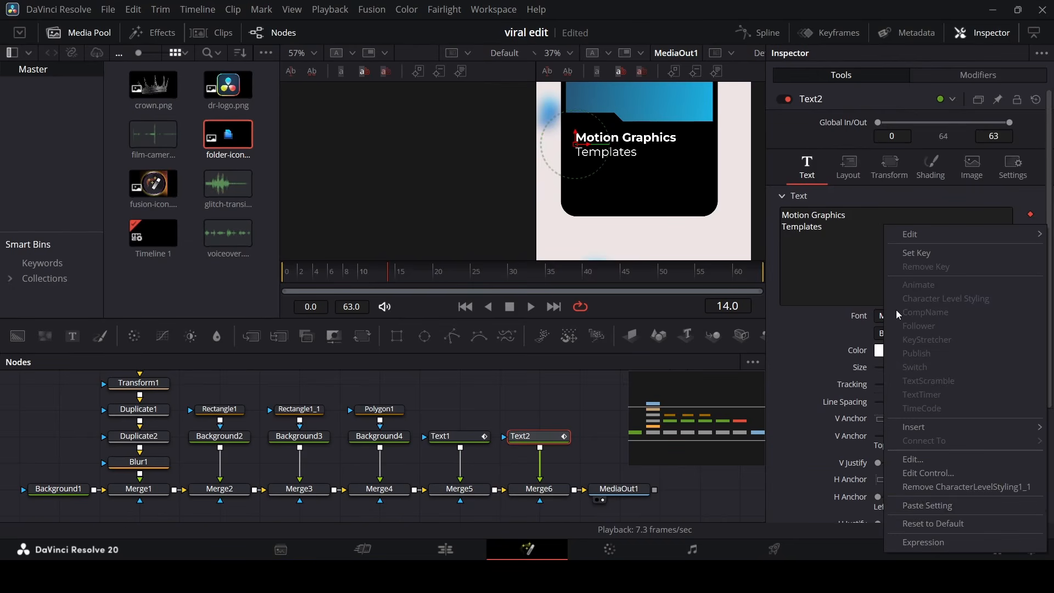
left_click(956, 487)
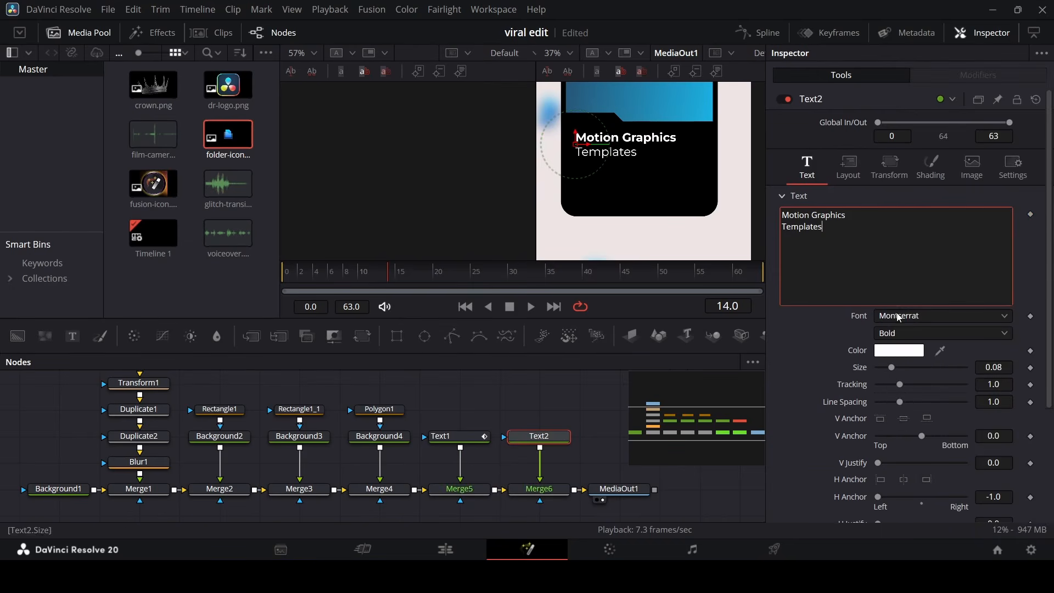
Replace Text2's wording with "01", set its size to 0.28 and place it below the title on the black folder front
left_click_drag(868, 243, 737, 204)
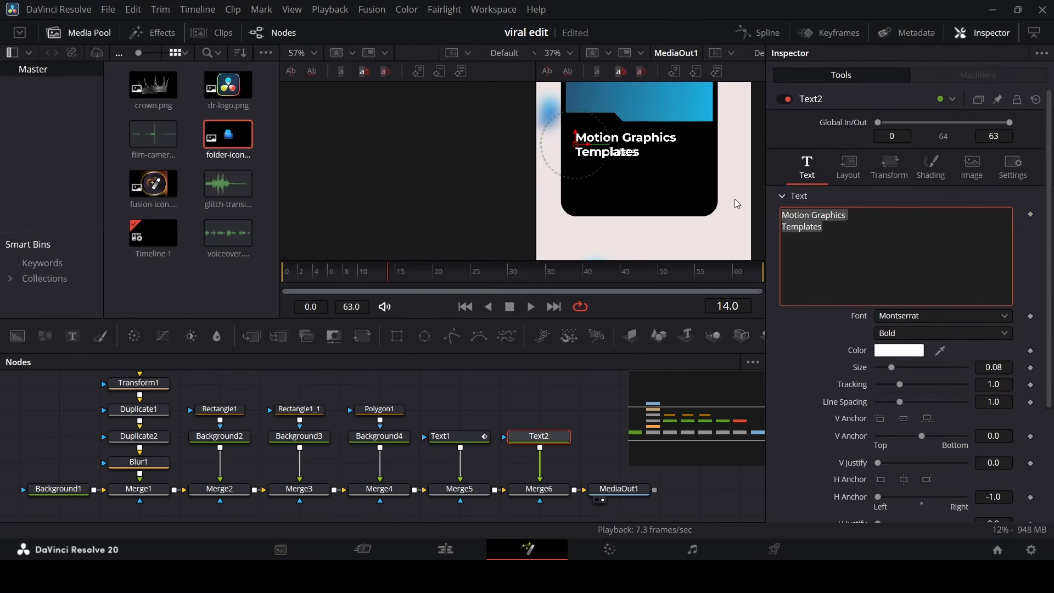
type("01")
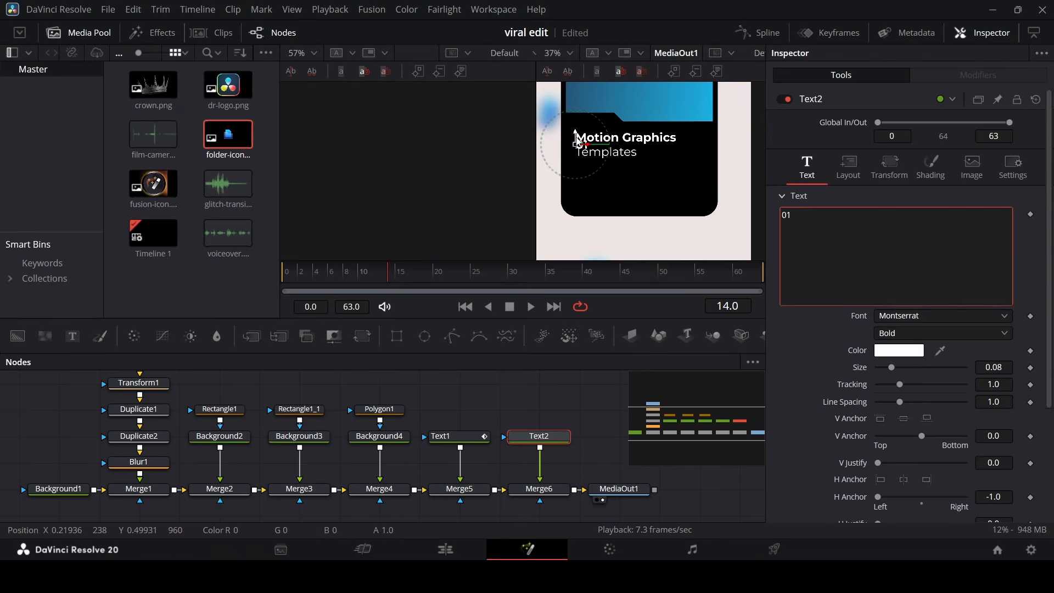
left_click_drag(579, 143, 579, 190)
left_click(926, 369)
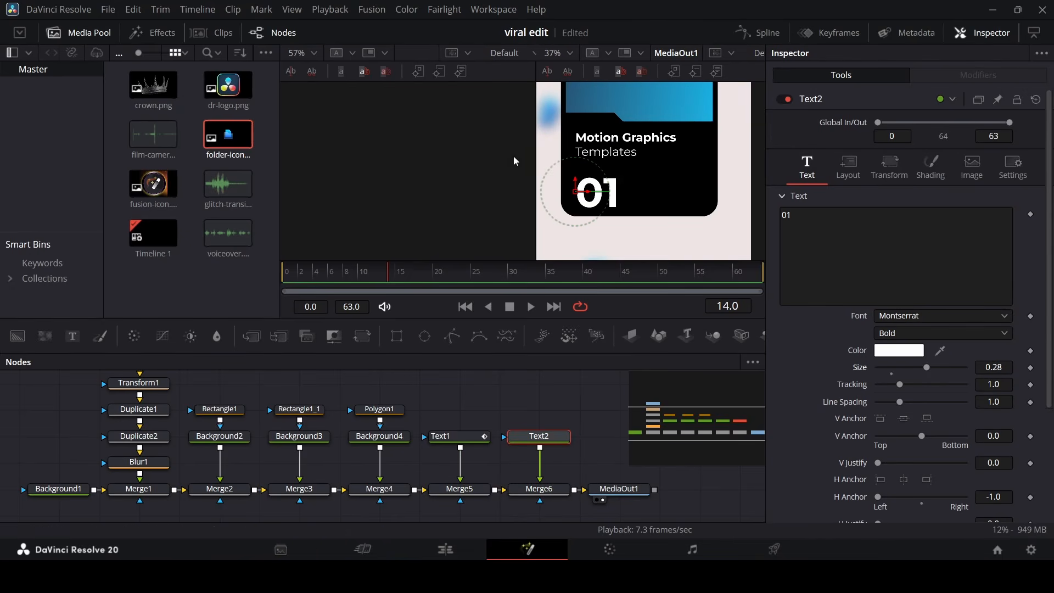
left_click_drag(574, 182, 575, 180)
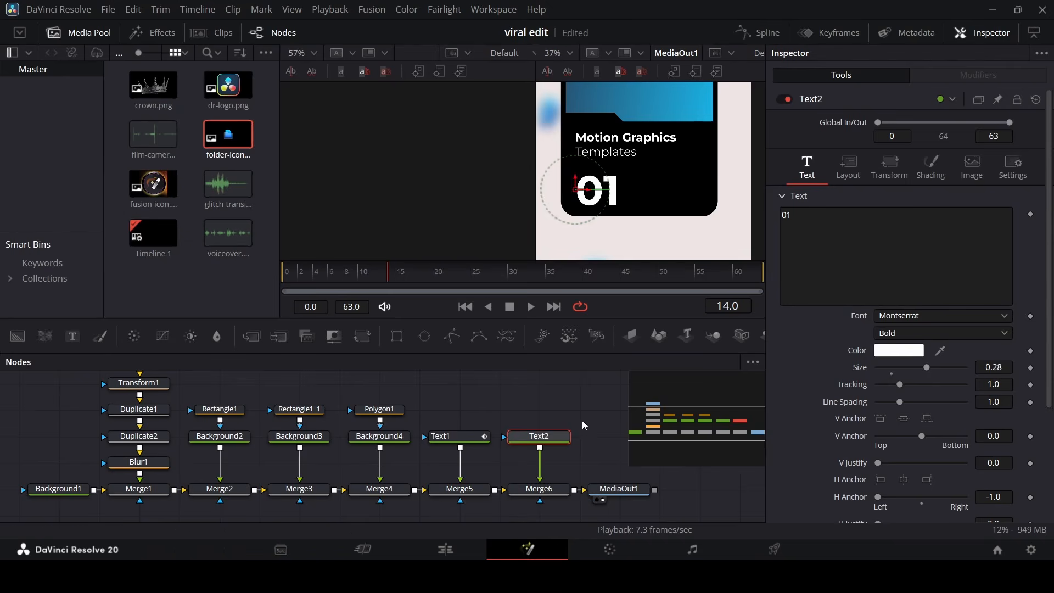
right_click(597, 421)
left_click(561, 430)
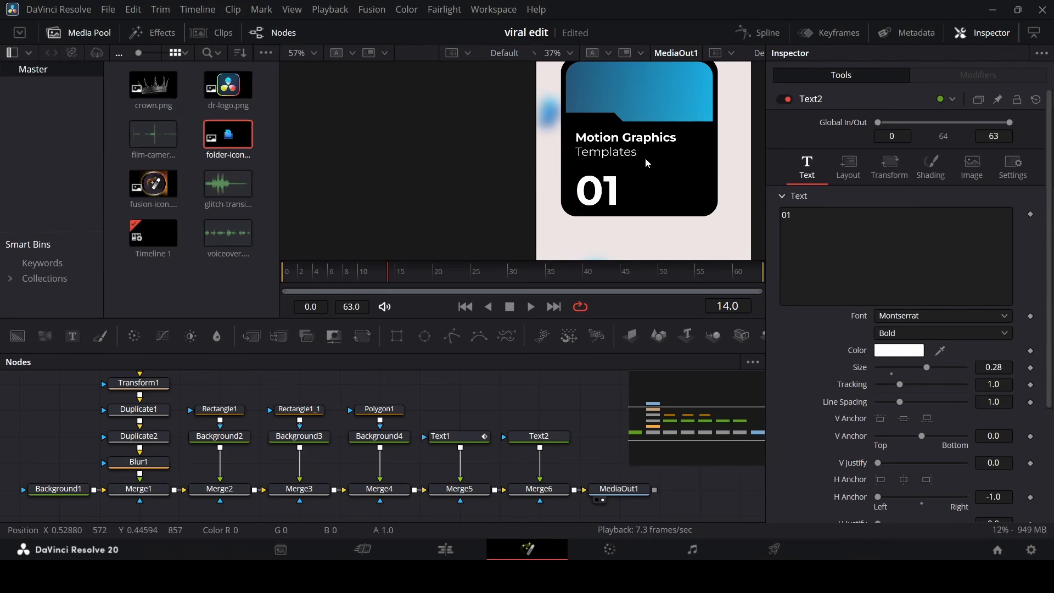
Shift the "01" horizontally to the lower right corner of the folder card
left_click(540, 436)
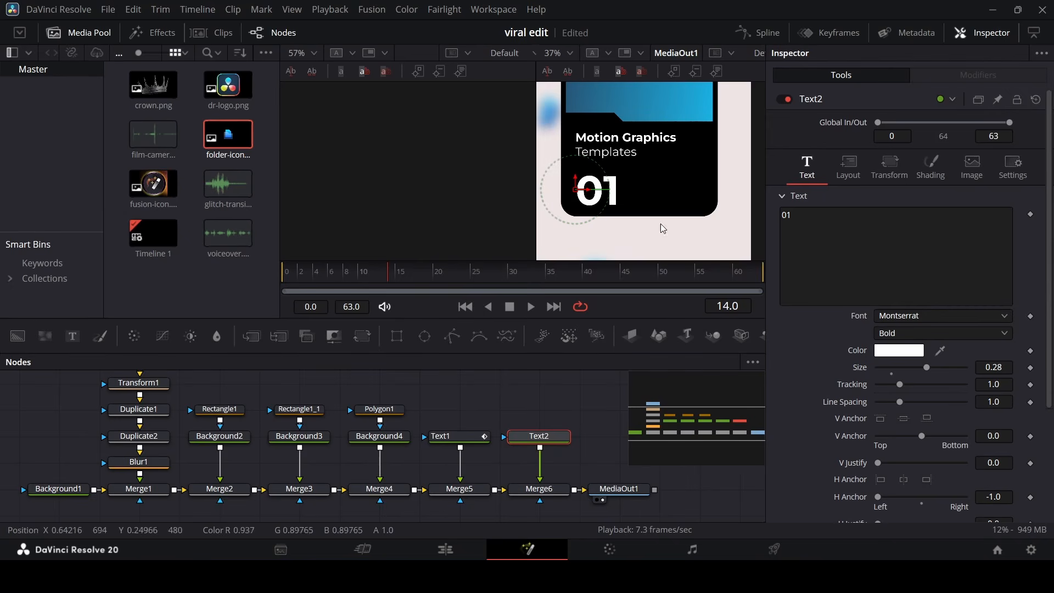
left_click_drag(588, 192, 684, 192)
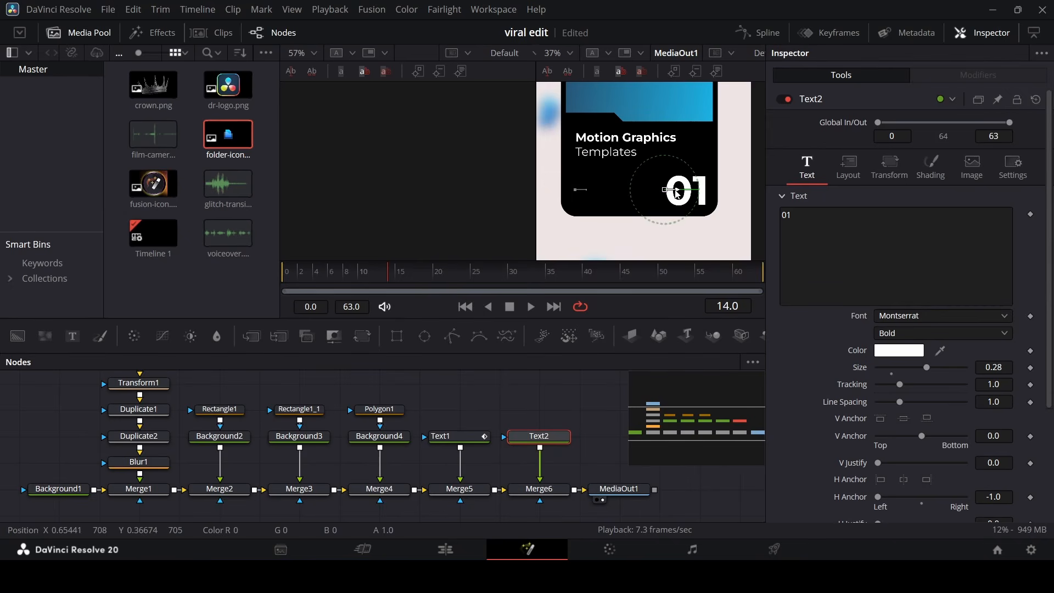
left_click(615, 398)
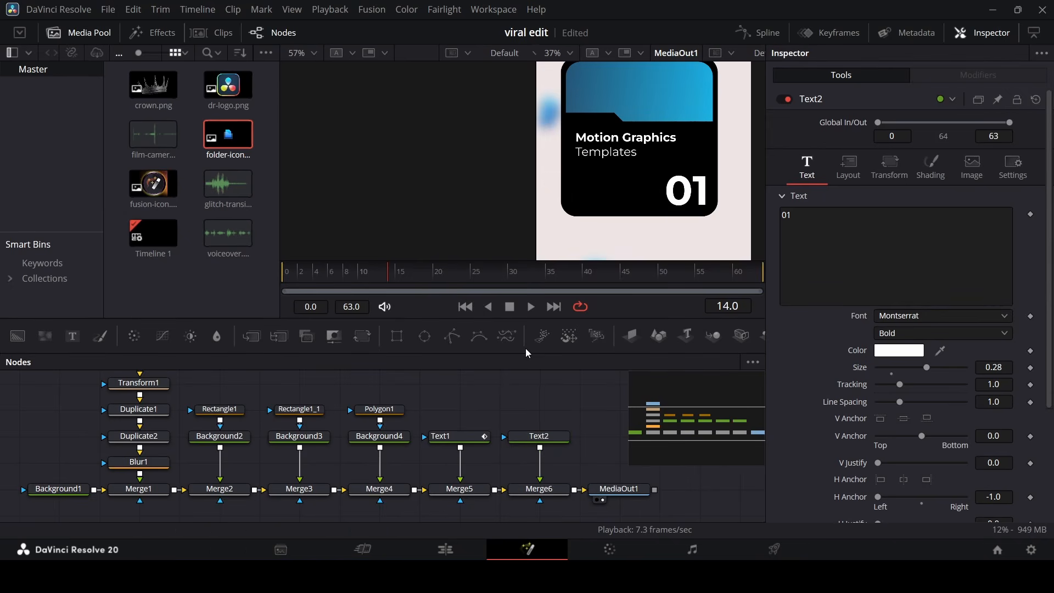
Add a Transform node between Merge6 and MediaOut1
scroll(653, 181, "down", 3)
left_click_drag(607, 490, 760, 492)
left_click(559, 490)
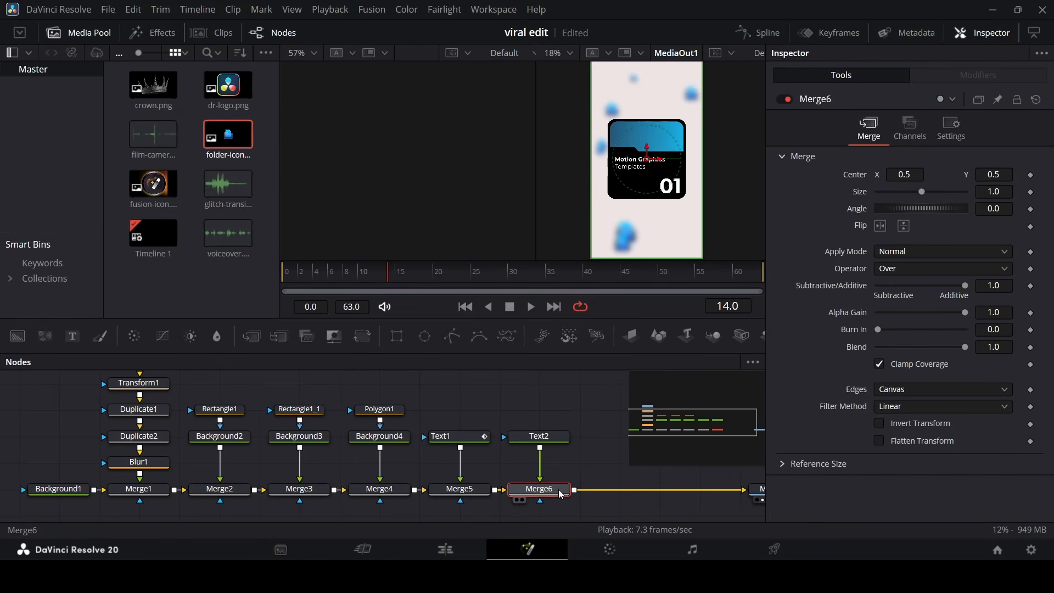
left_click(363, 336)
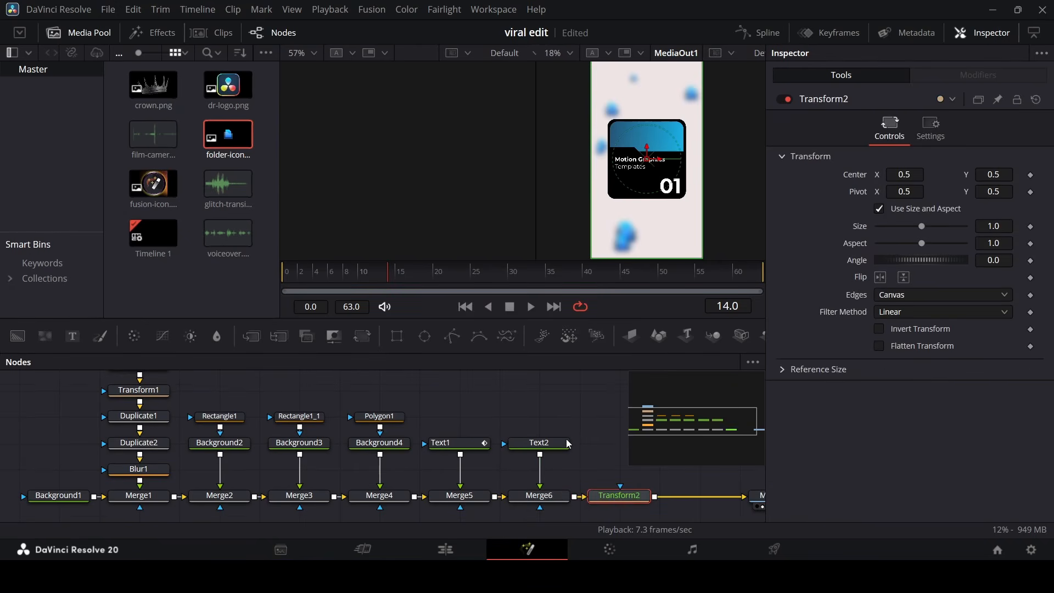
Animate Transform2's Size with keyframes from 1.0 at the first frame to 1.1 at frame 5, and play it back
left_click(321, 279)
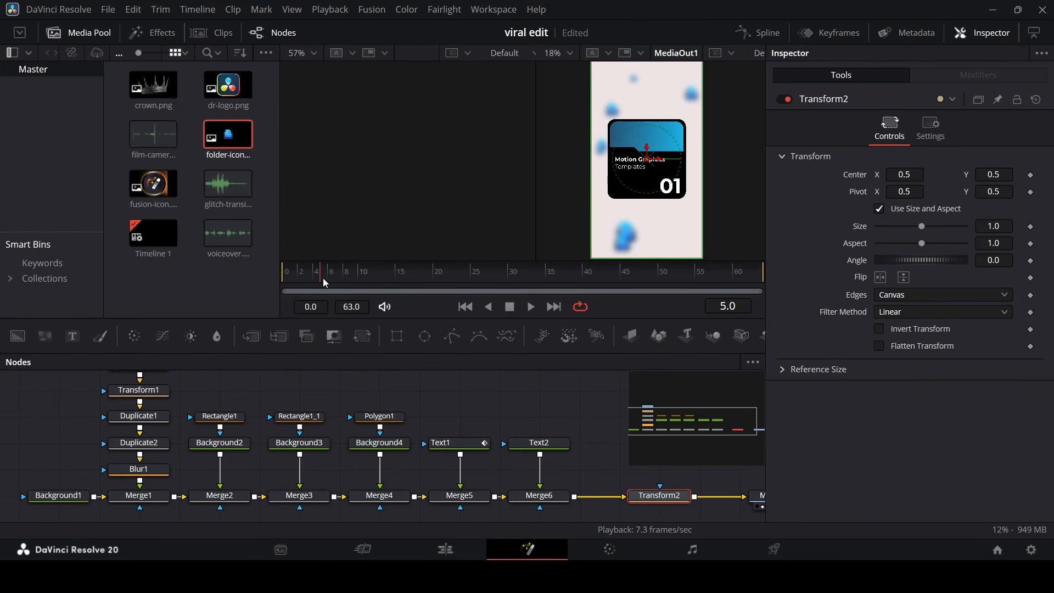
left_click(1030, 227)
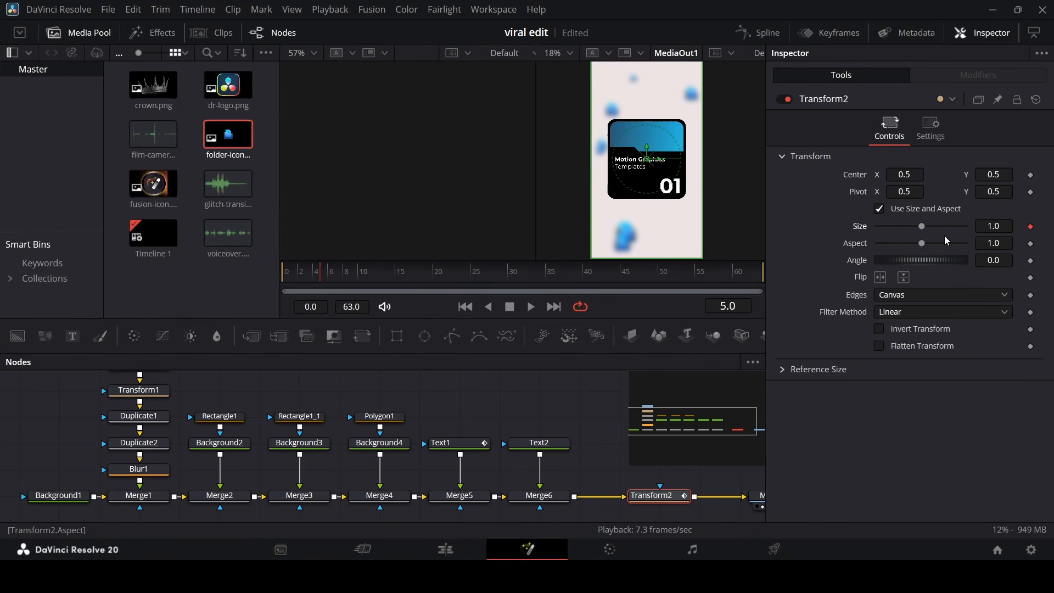
left_click(286, 274)
left_click(326, 279)
left_click(1006, 227)
left_click(1010, 241)
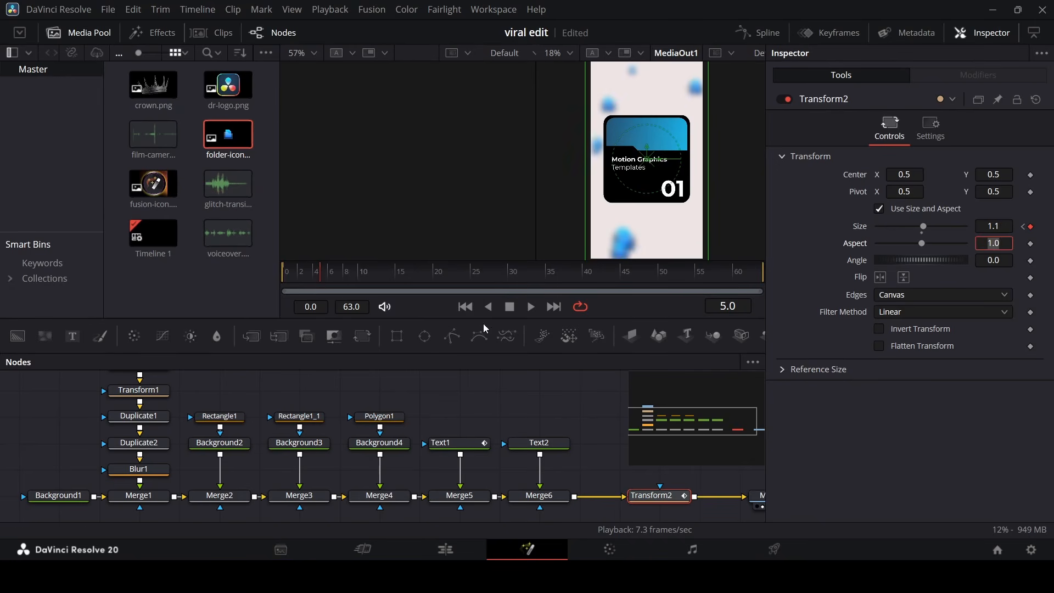
left_click(286, 278)
key("space")
Keyframe Text2's text as "01" at frame 15 and "02" at frame 20, and nudge the number slightly left
left_click(541, 443)
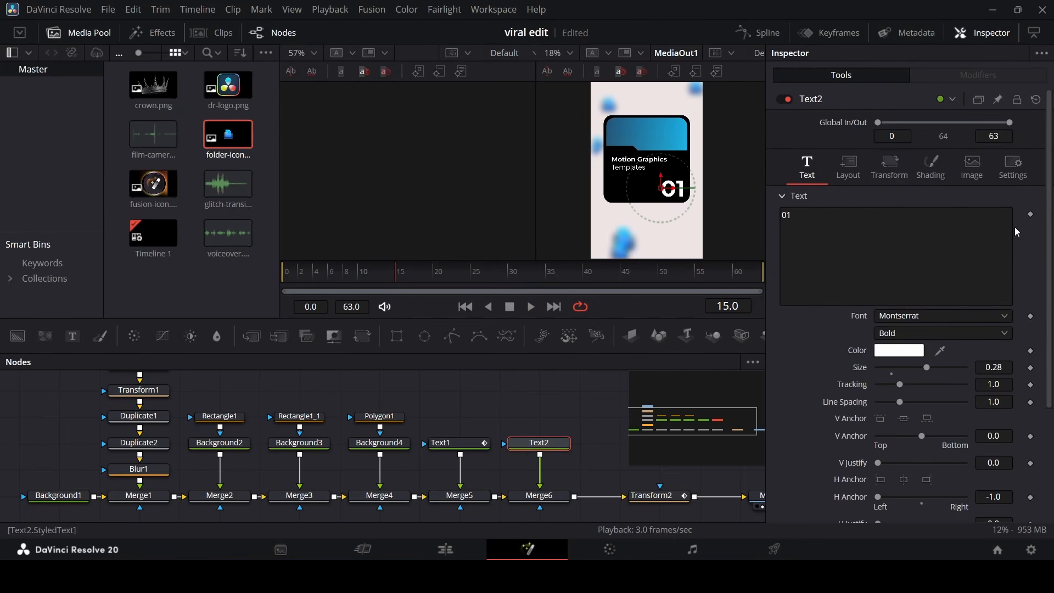
left_click(1031, 214)
left_click(438, 271)
left_click(899, 235)
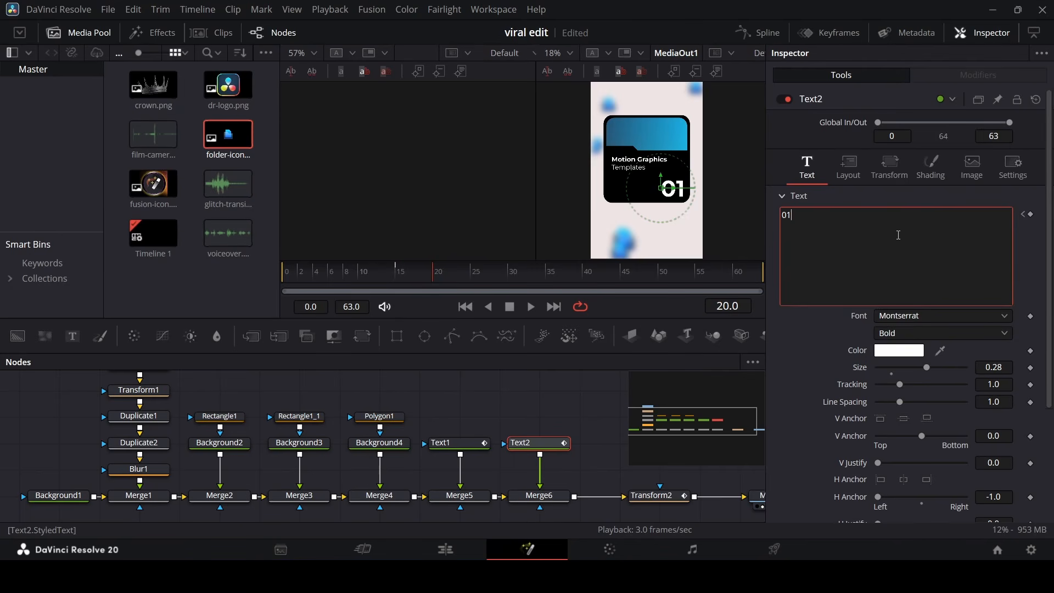
key("BackSpace")
type("2")
scroll(641, 195, "up", 4)
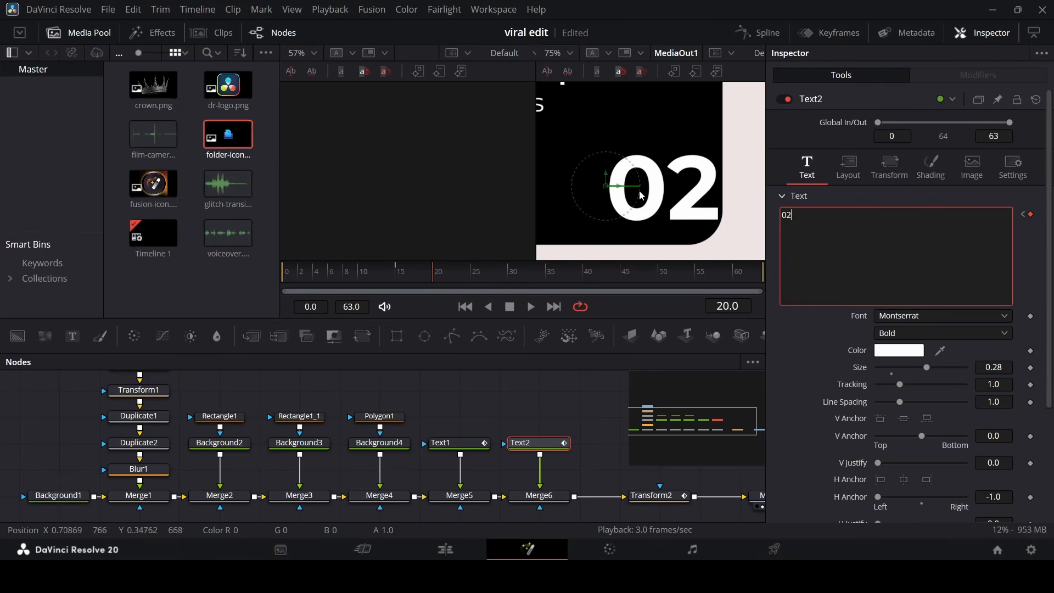
left_click_drag(627, 196, 618, 197)
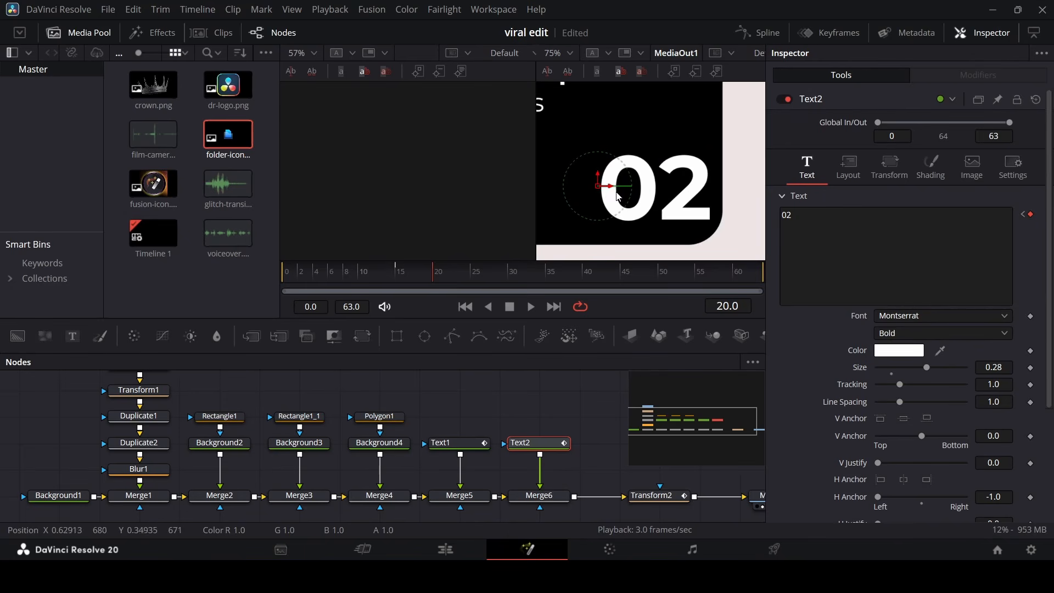
scroll(619, 196, "down", 2)
Keyframe Text2's text as "03" at frame 25, "04" at frame 30 and "05" at frame 35
left_click(823, 240)
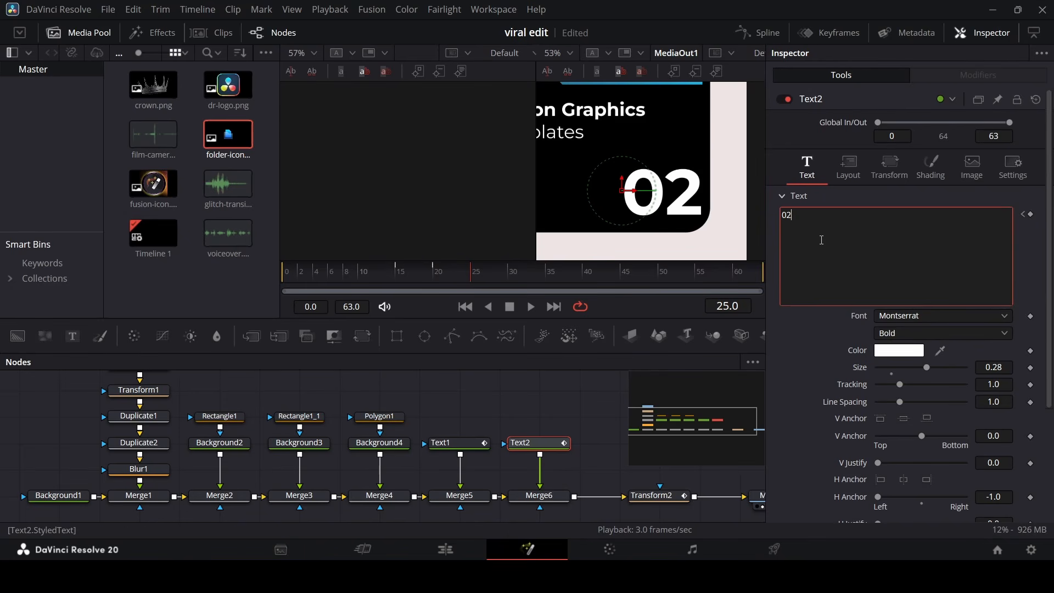
key("BackSpace")
type("3")
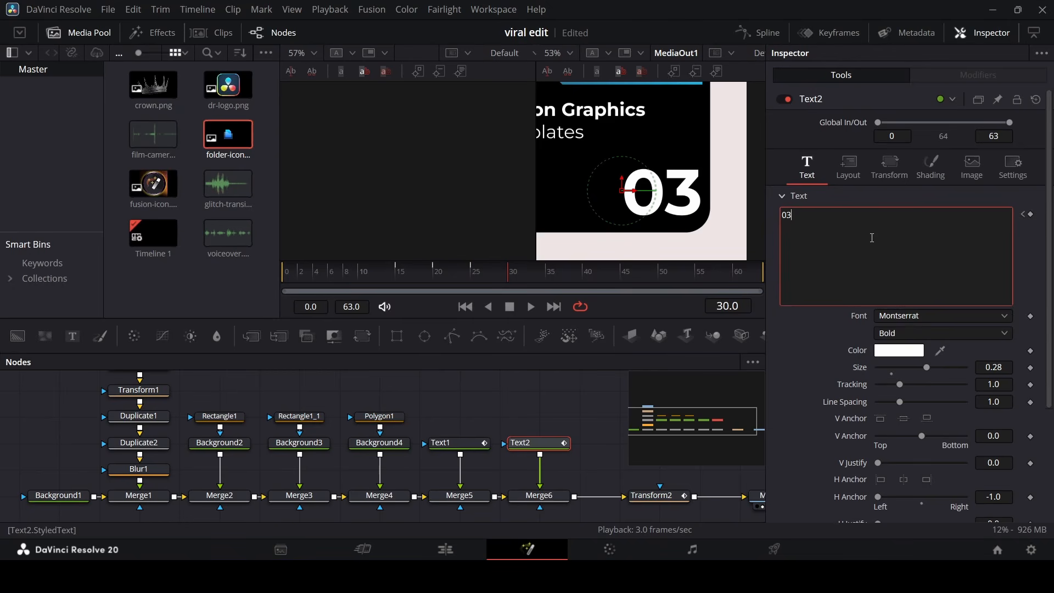
key("BackSpace")
type("4")
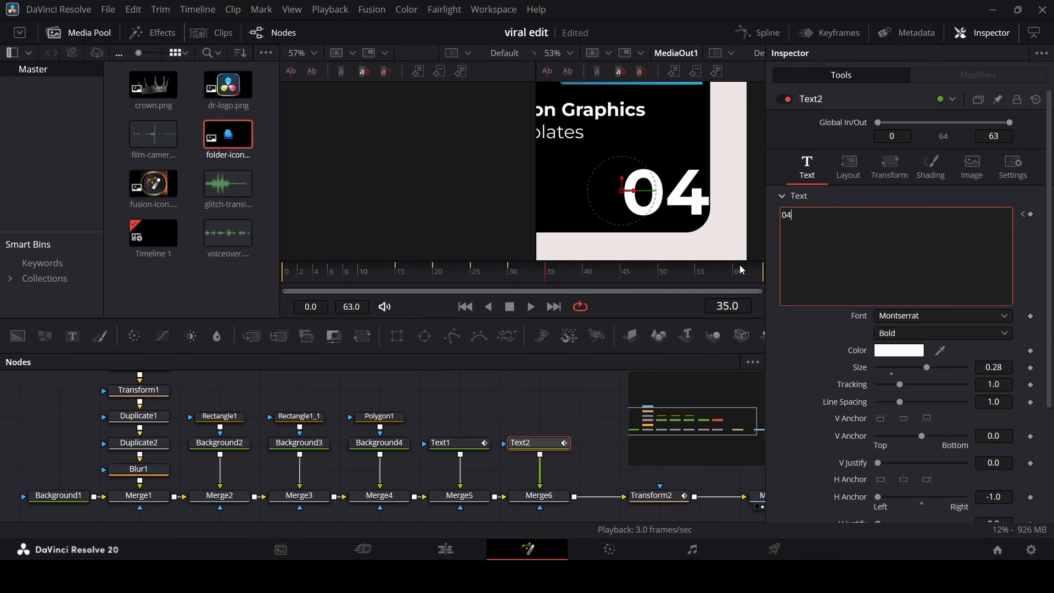
key("BackSpace")
type("5")
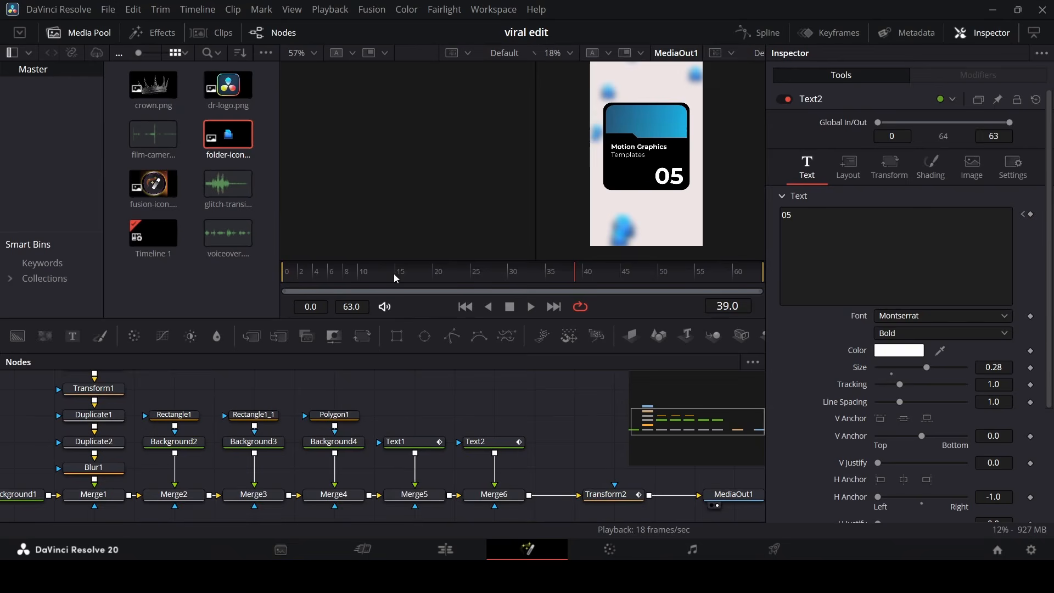
left_click_drag(395, 274, 359, 273)
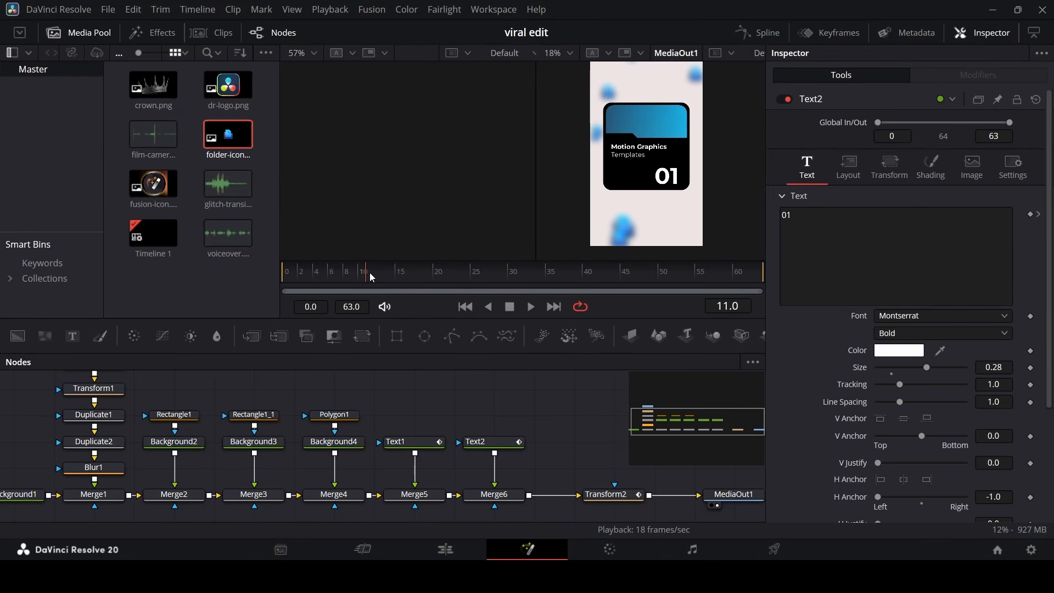
left_click(512, 497)
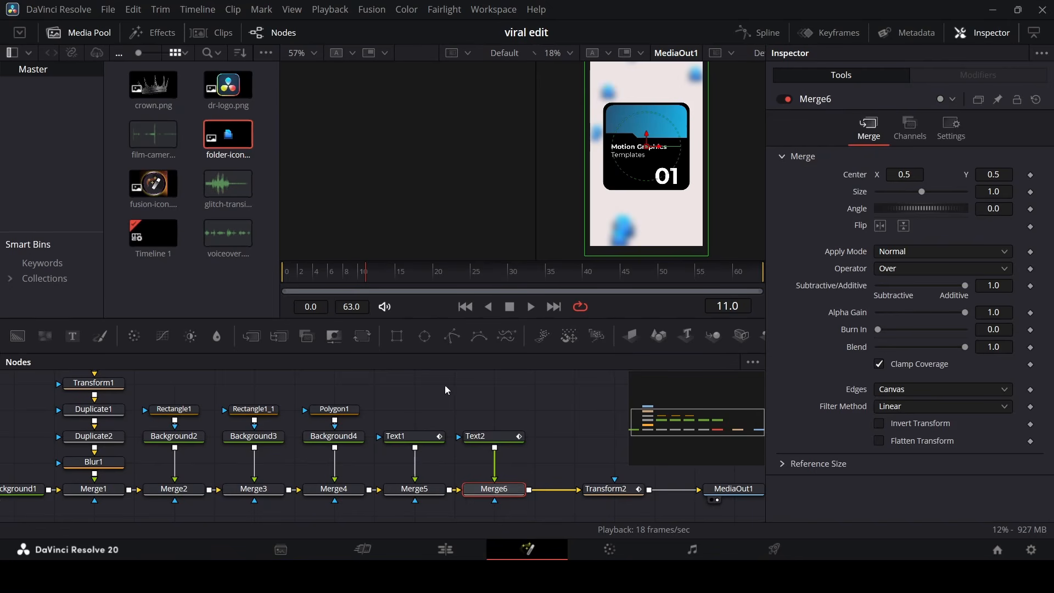
left_click(363, 342)
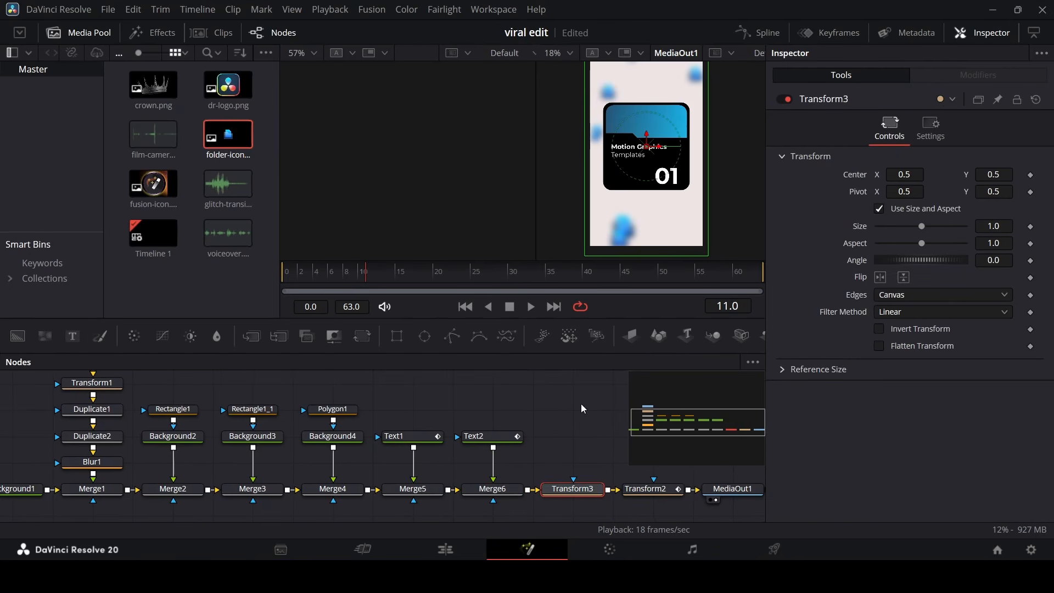
Rekey Text2's number at wider spacing, setting "02" at frame 25 and "03" on the following keyframe
left_click_drag(383, 275, 416, 282)
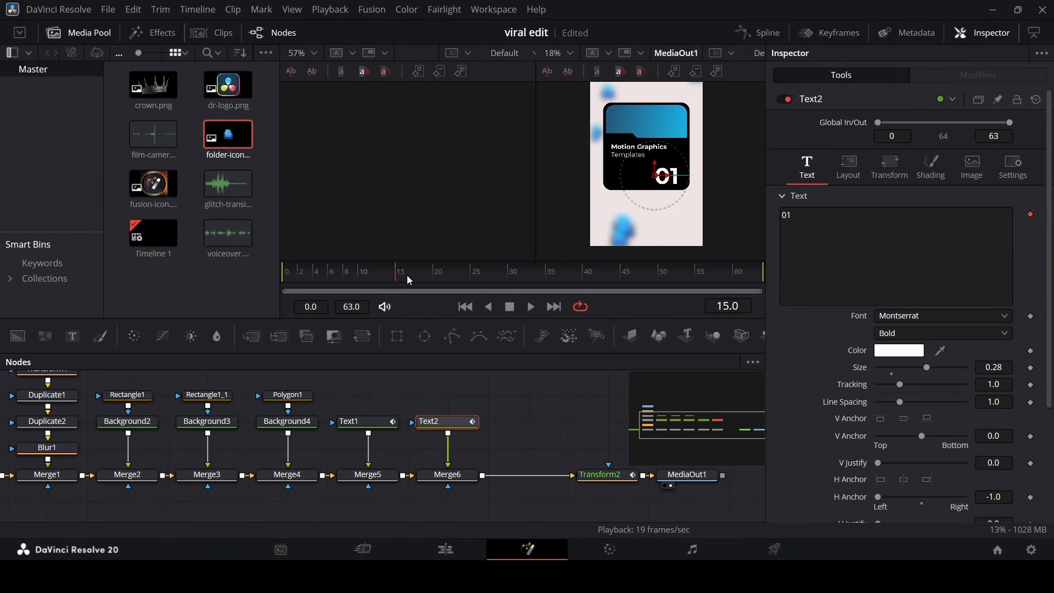
left_click_drag(407, 275, 473, 276)
left_click(881, 232)
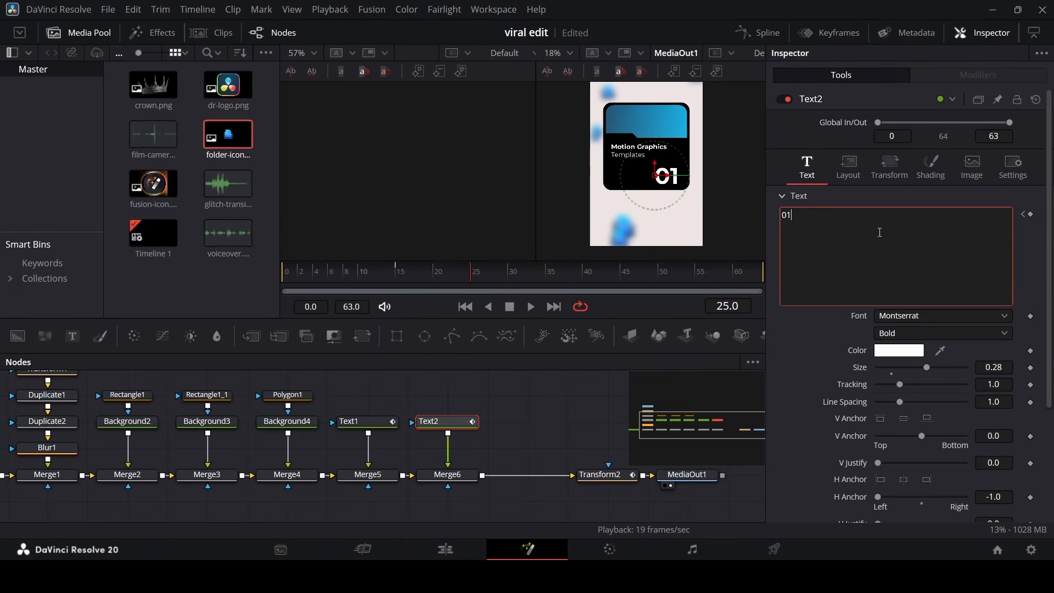
key("BackSpace")
type("2")
key("BackSpace")
type("3")
Continue Text2's number keyframes at frame 45, set "05" at frame 55, and scrub through the count
left_click(625, 281)
left_click(924, 228)
key("ctrl+z")
left_click(696, 280)
key("BackSpace")
type("5")
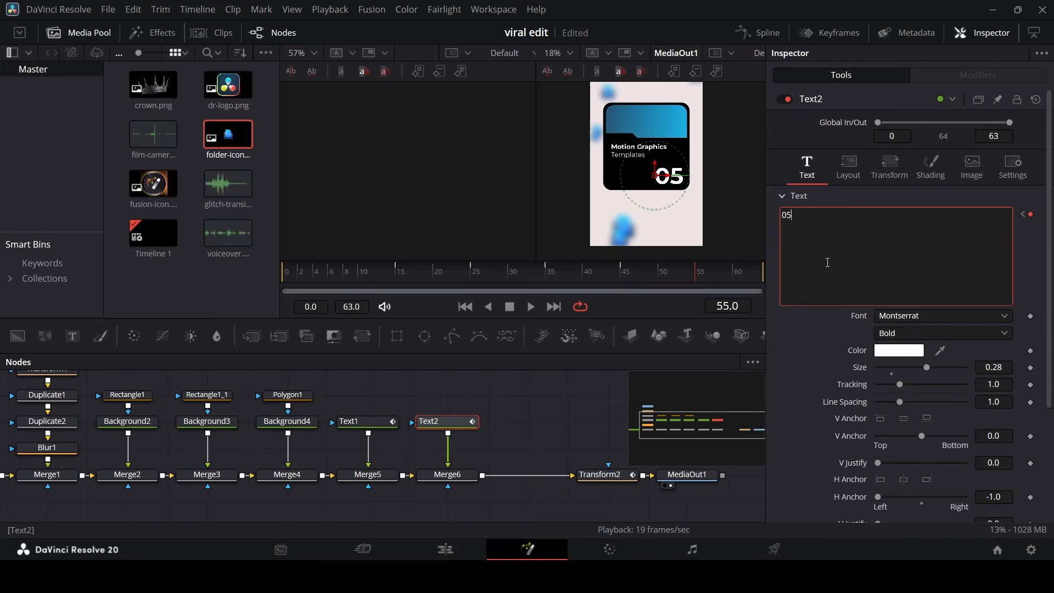
left_click(550, 420)
left_click_drag(372, 269, 717, 275)
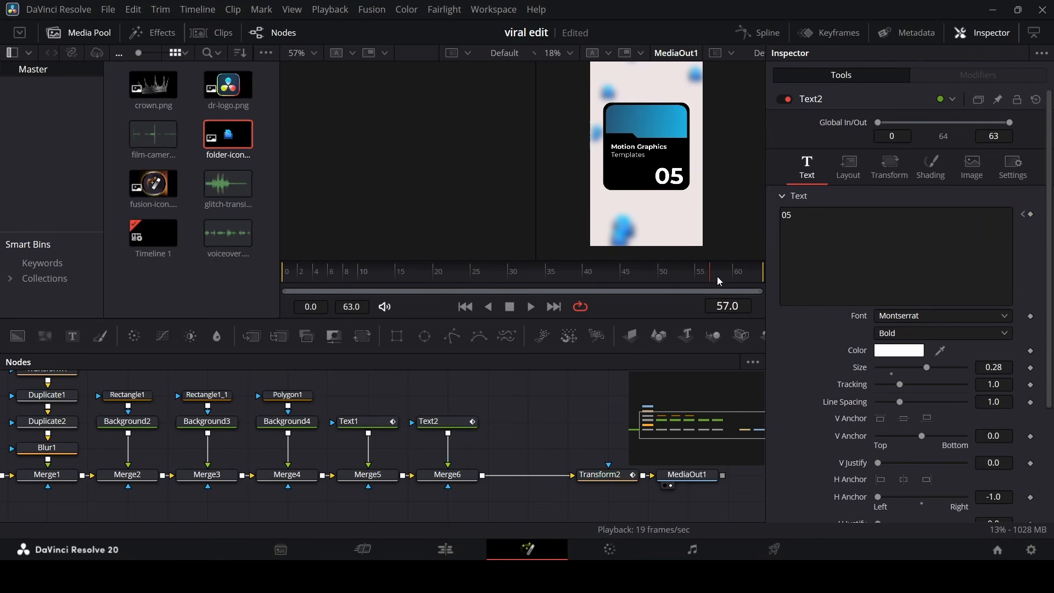
Insert a second Transform node between Merge6 and Transform2 and keyframe its Center at frame 25
left_click(448, 475)
left_click(352, 343)
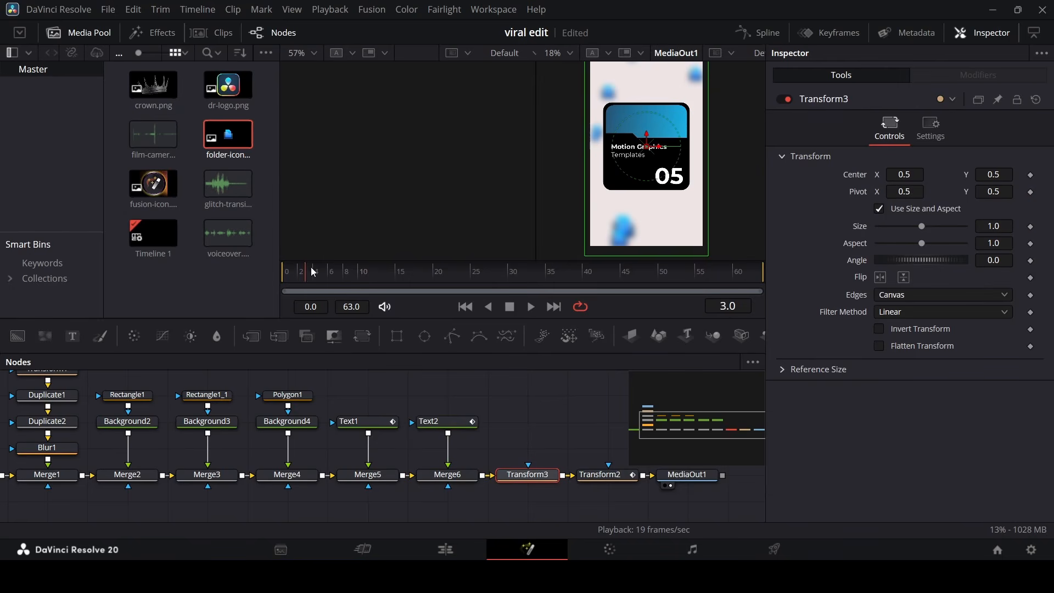
left_click_drag(313, 272, 474, 276)
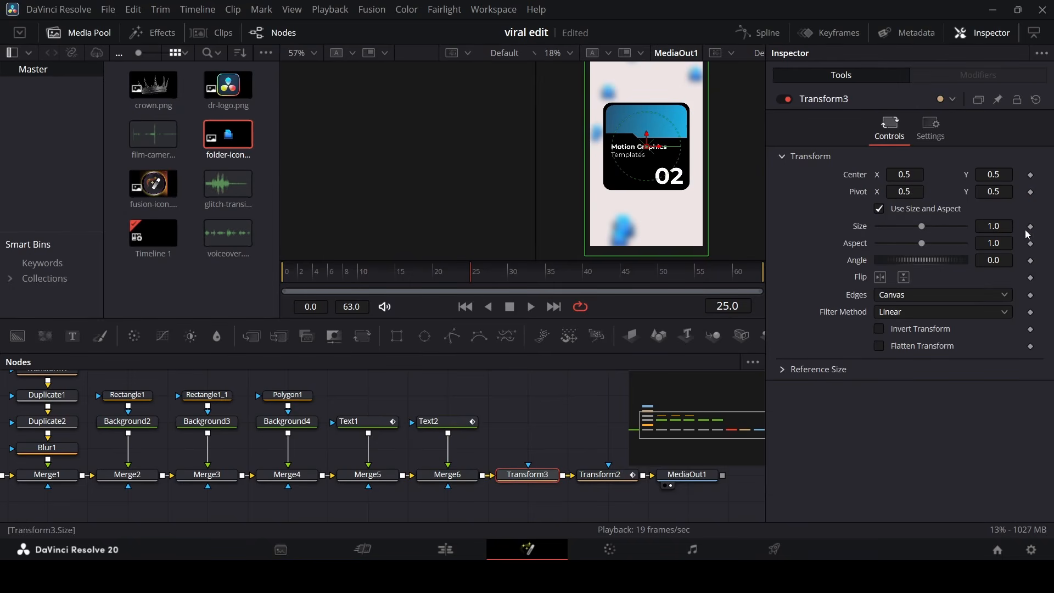
left_click(1031, 175)
Add a keyframe at frame 22 holding Transform3's Center at 0.5, 0.5
left_click(433, 274)
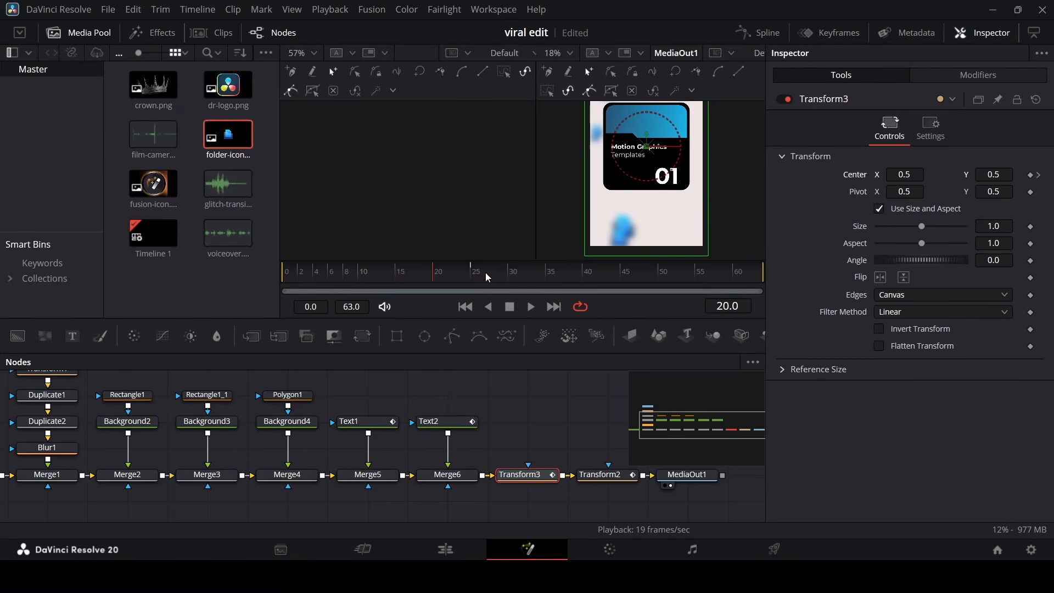
left_click_drag(434, 275, 479, 279)
key("Left")
key("Left")
key("Left")
left_click(1031, 175)
Shake Transform3's Center, setting X to 0.495 with Y slightly raised at frame 23, and about 0.503, 0.491 at frame 24
left_click_drag(907, 177, 904, 178)
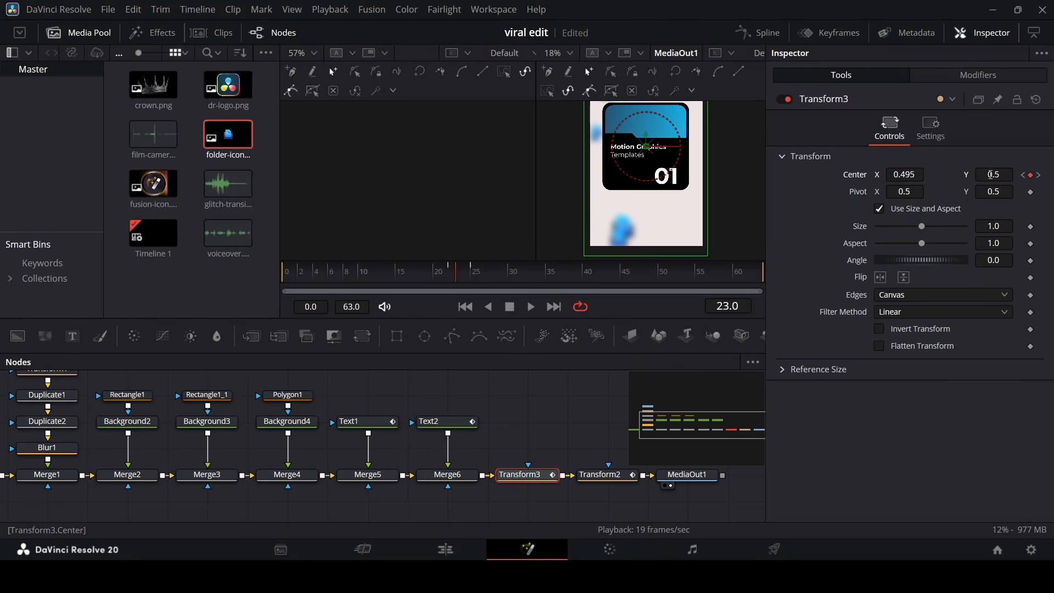
left_click_drag(988, 175, 992, 175)
key("Right")
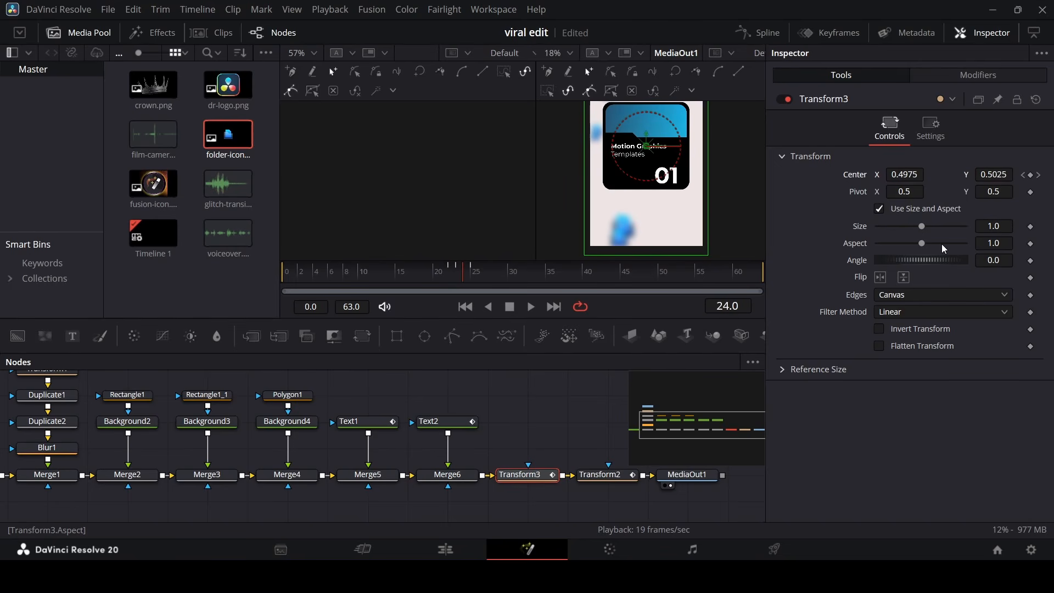
left_click_drag(912, 175, 932, 179)
left_click_drag(1001, 174, 1000, 174)
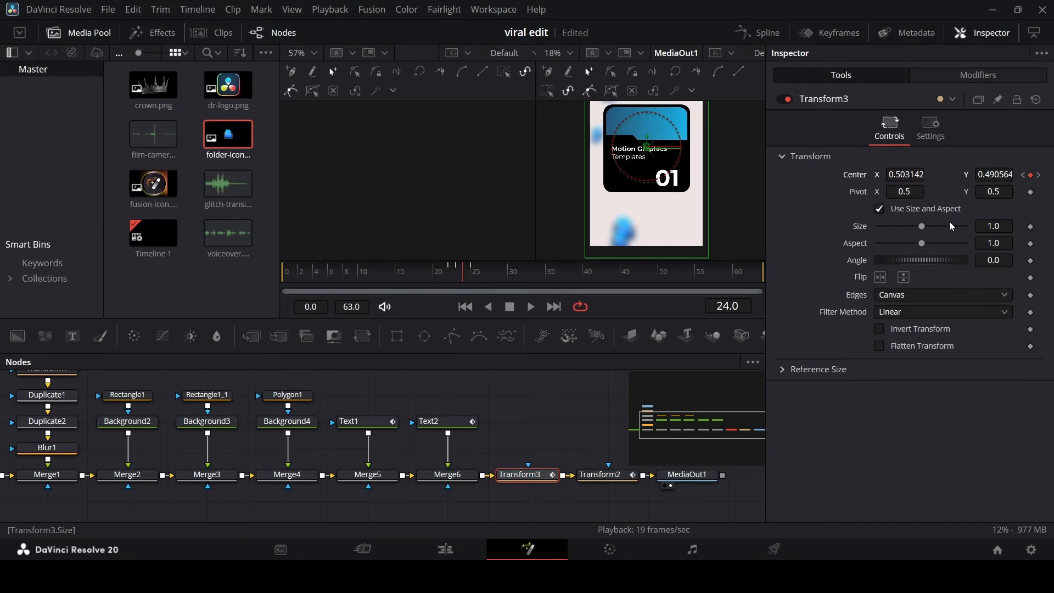
key("Right")
left_click(413, 273)
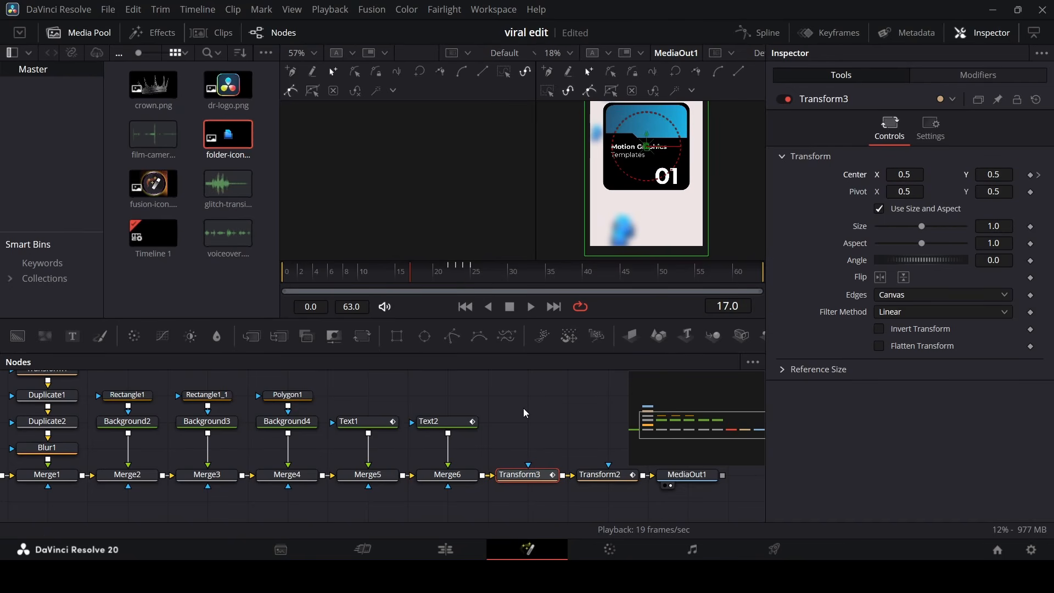
Keyframe Transform3's Center at 0.5, 0.5 on frame 26 and delete its Center keyframes at frames 22 through 25
left_click(478, 273)
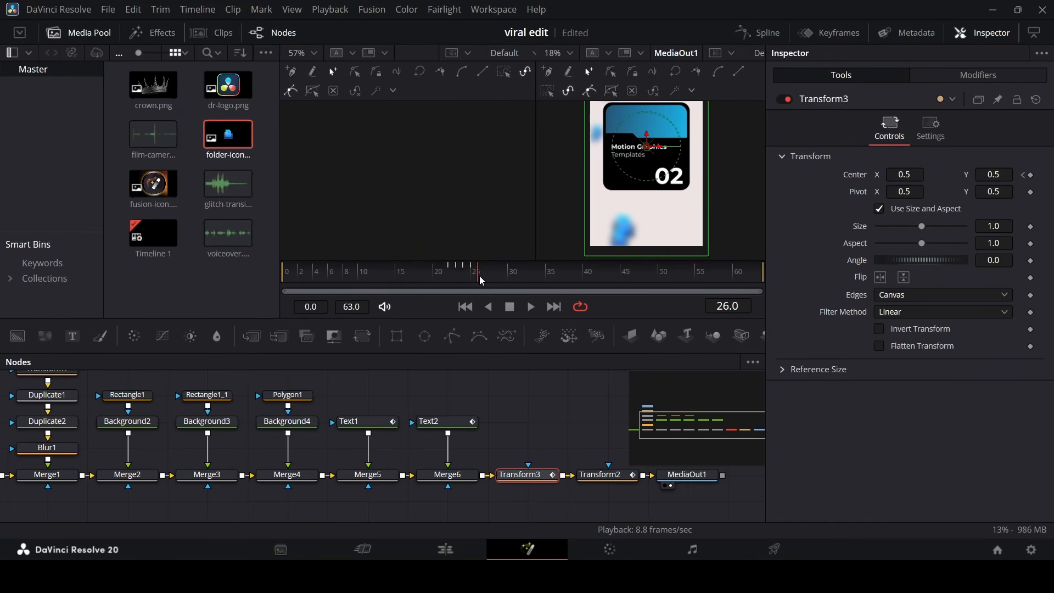
left_click(1031, 174)
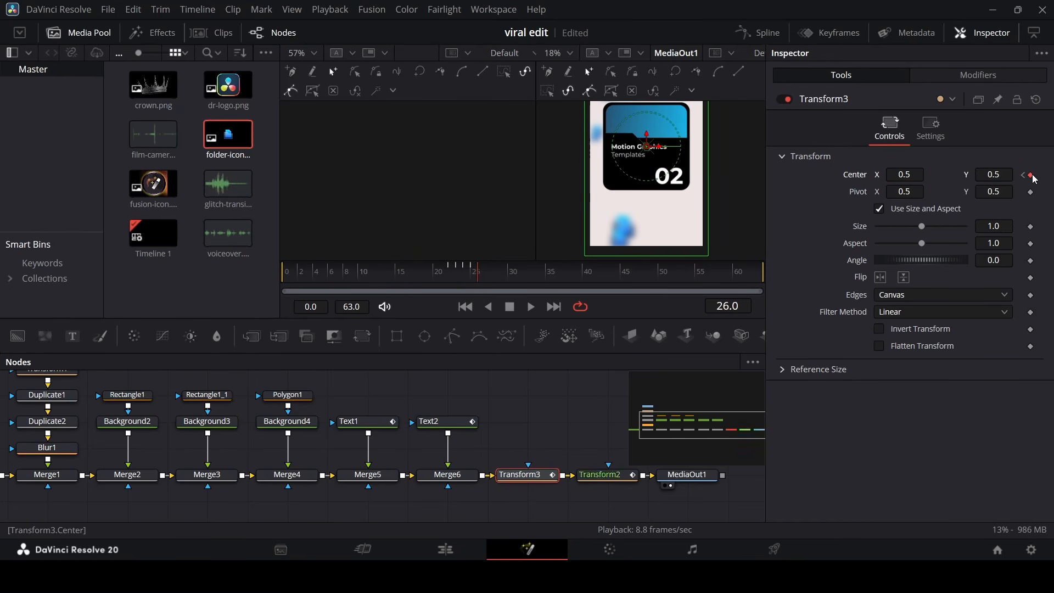
left_click(451, 273)
left_click(457, 273)
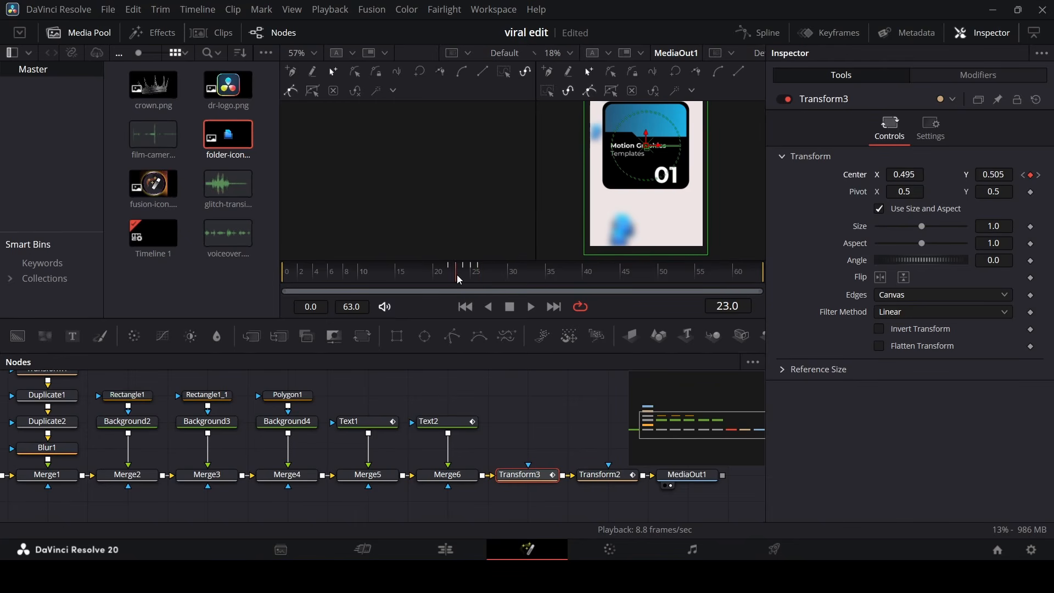
left_click(1031, 175)
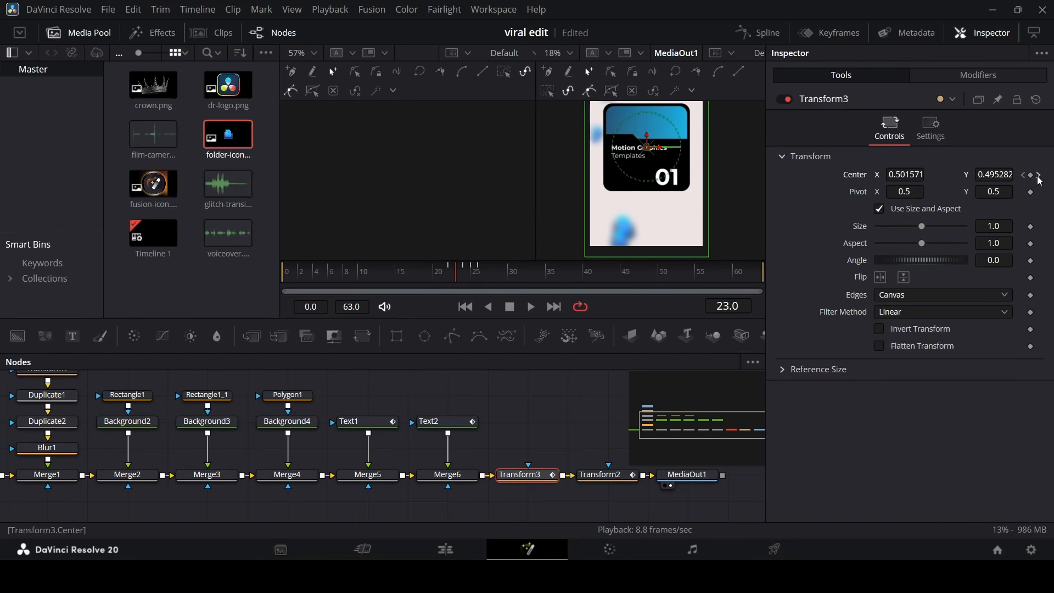
left_click(1039, 176)
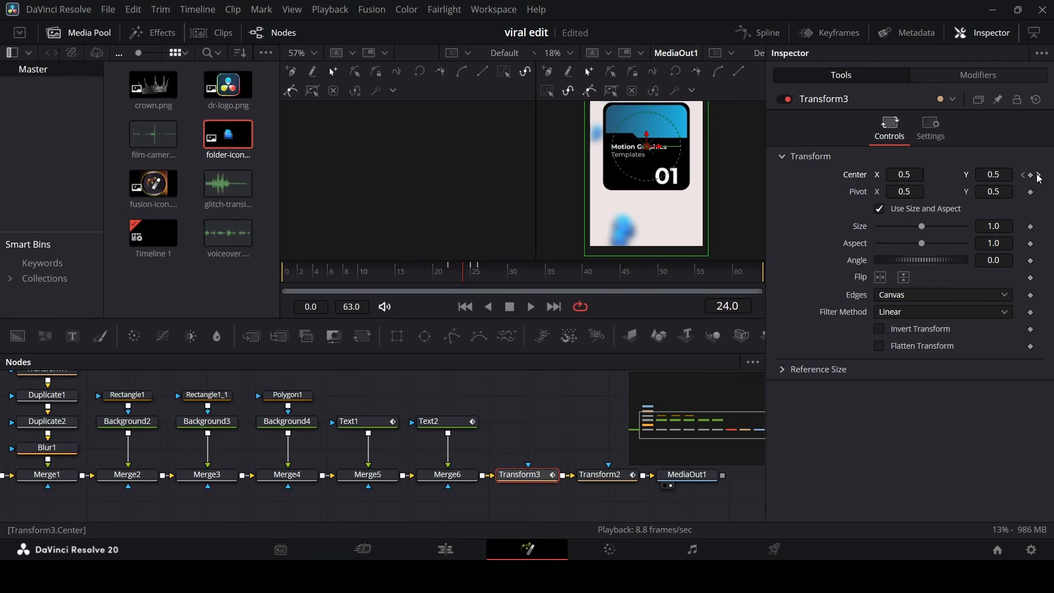
left_click(1040, 175)
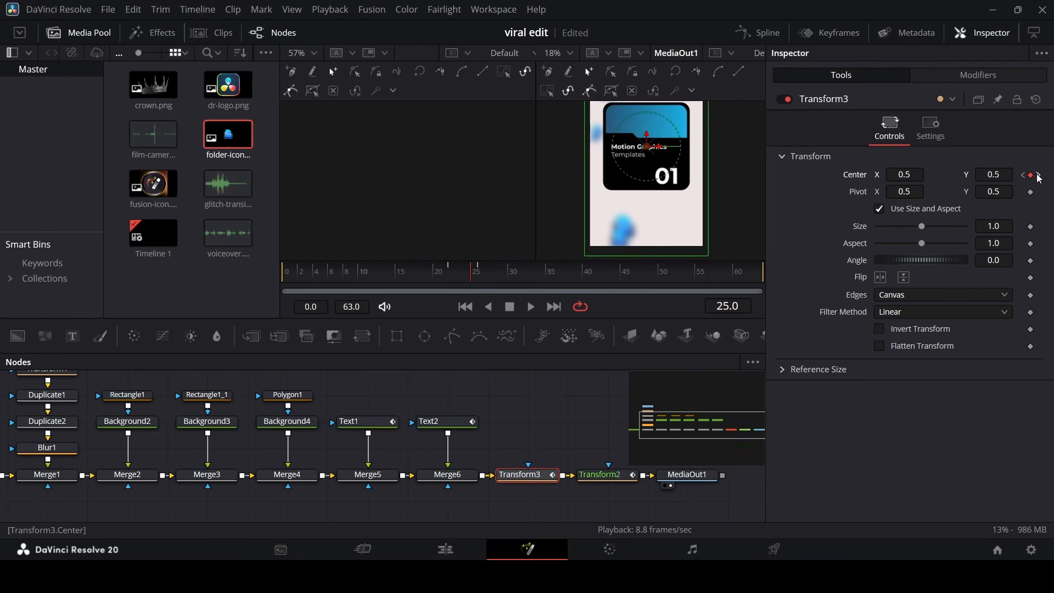
left_click(450, 272)
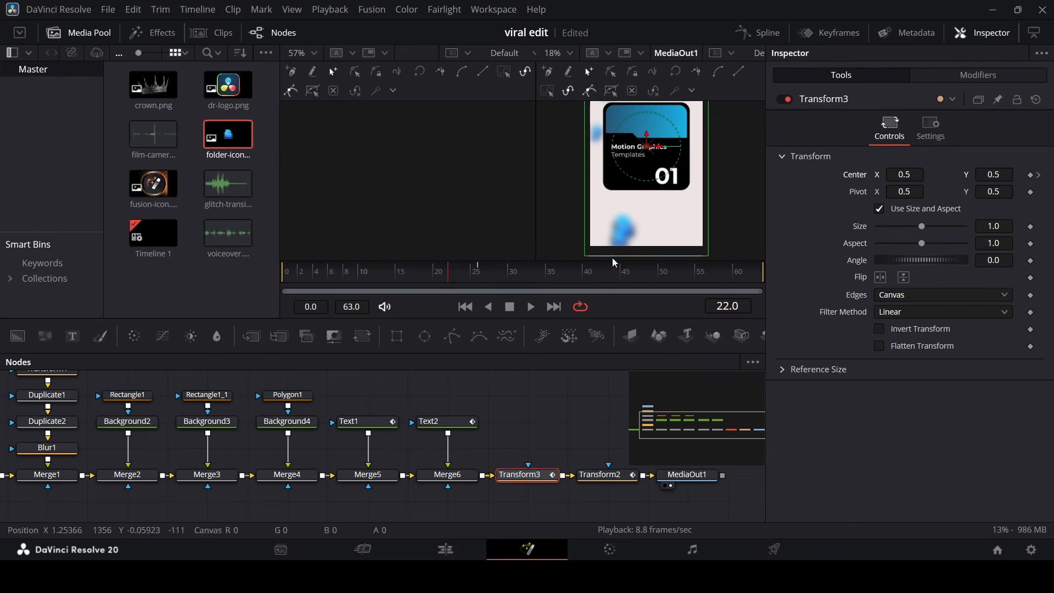
Keyframe Transform3's Center at 0.5, 0.5 on frame 23 and at 0.506, 0.508 on frame 24
left_click(456, 274)
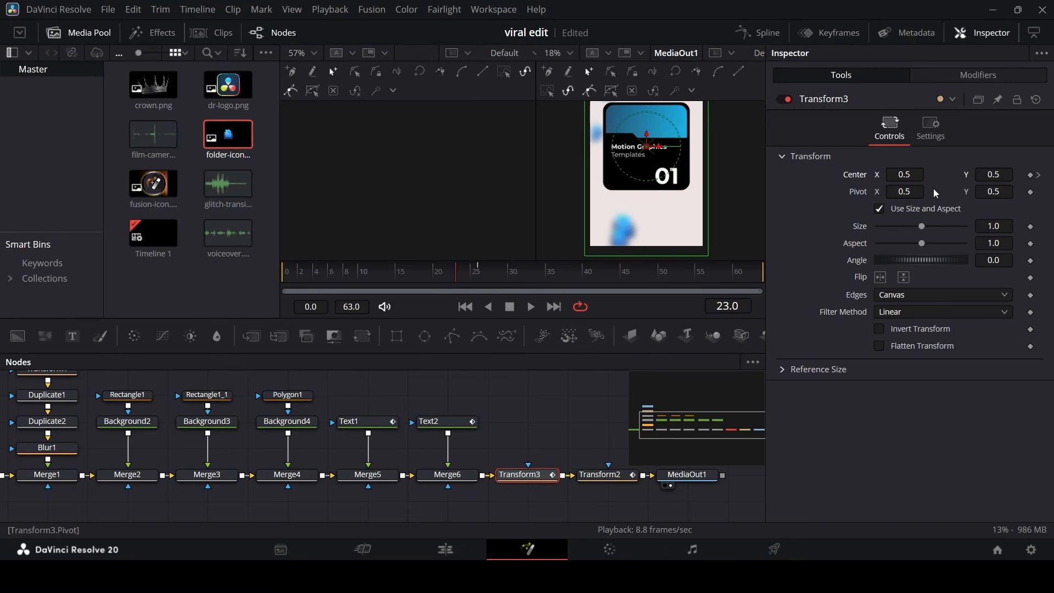
left_click(1031, 174)
left_click(466, 275)
left_click(464, 276)
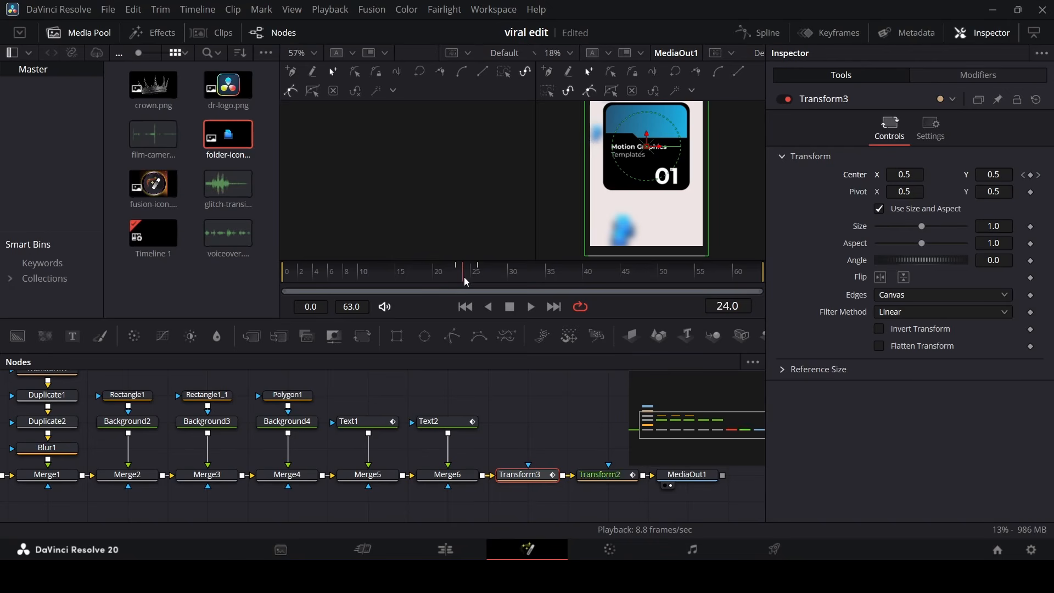
left_click_drag(912, 173, 916, 172)
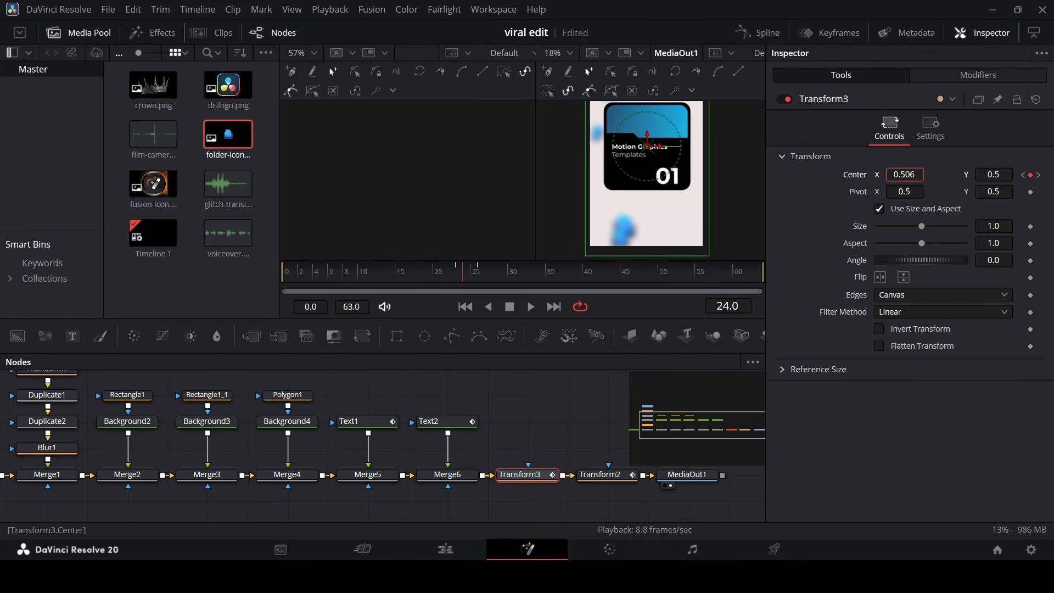
left_click_drag(1001, 173, 1005, 174)
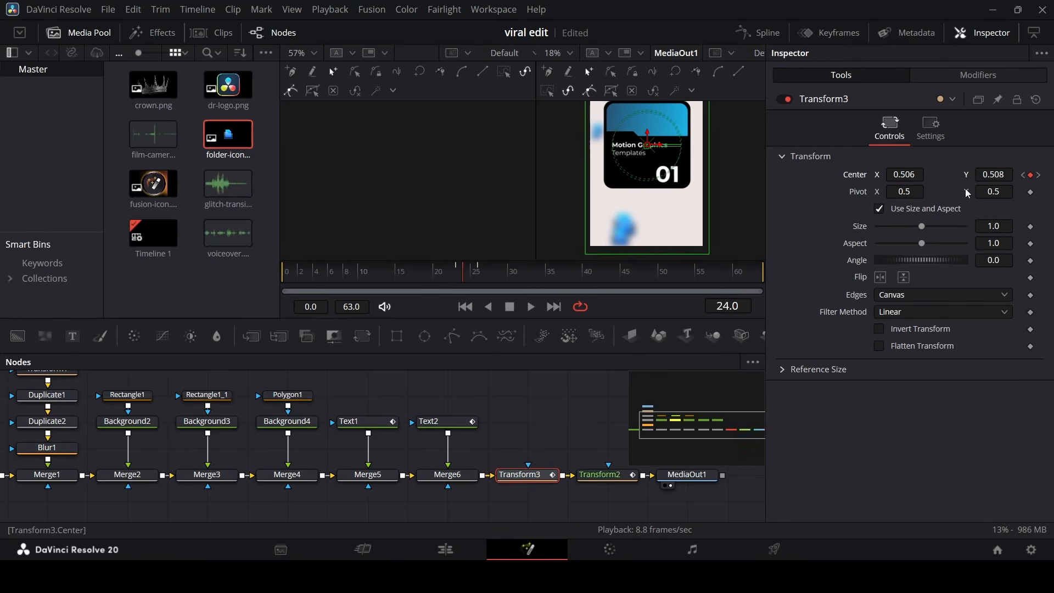
Offset Transform3's Center on frame 25 to about 0.497, 0.516 to continue the shake
left_click(473, 276)
left_click_drag(913, 176, 903, 176)
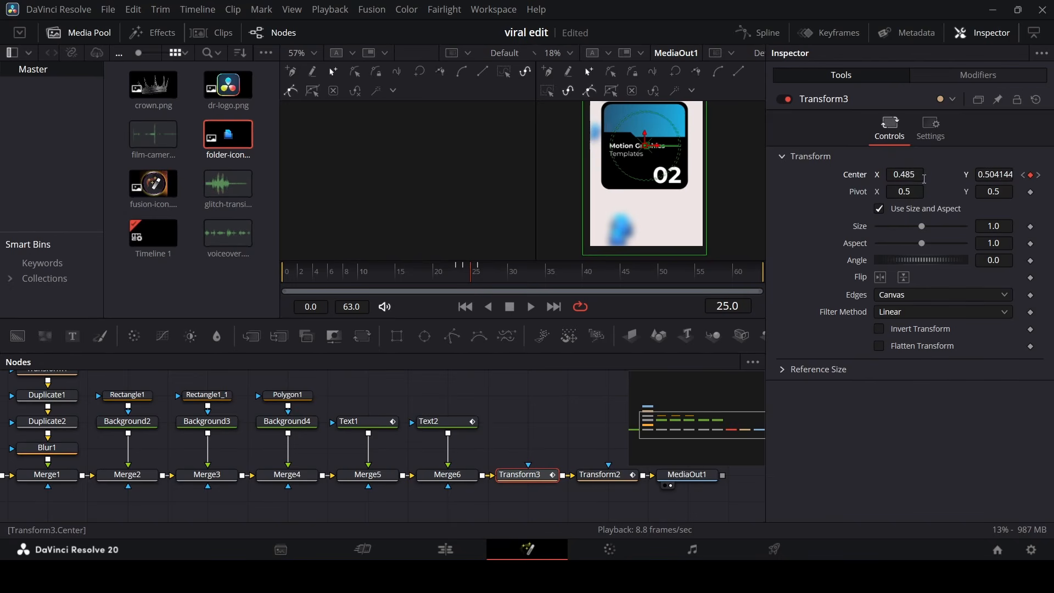
left_click_drag(996, 175, 1009, 175)
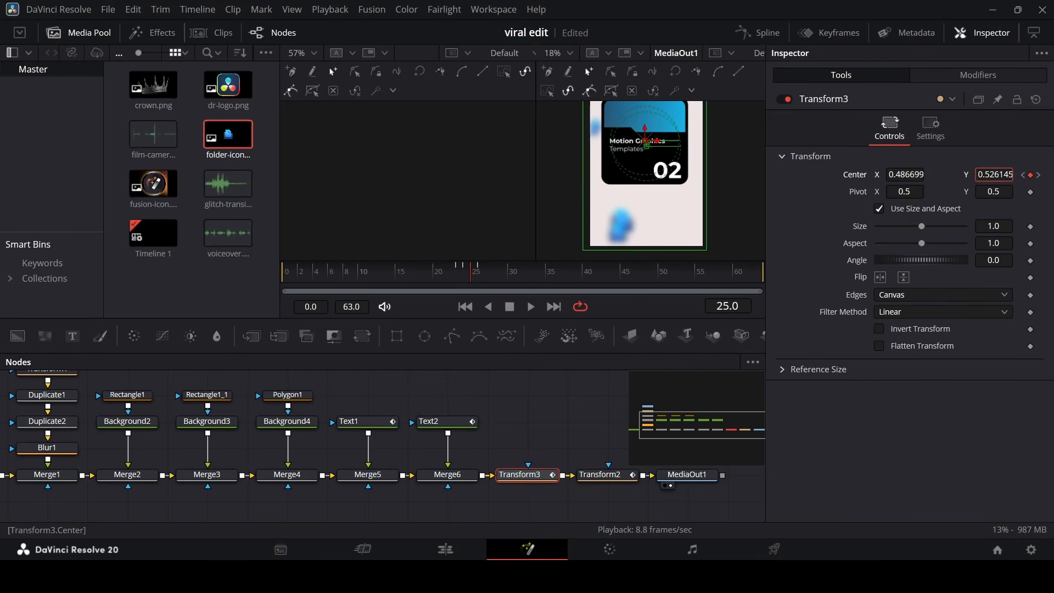
scroll(680, 216, "up", 2)
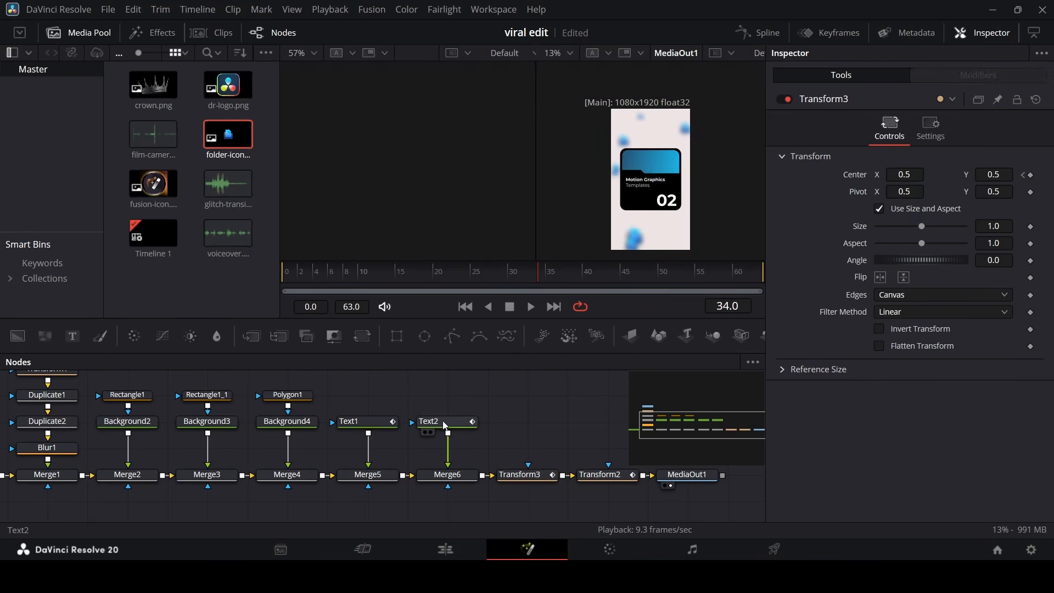
left_click(527, 475)
left_click(476, 279)
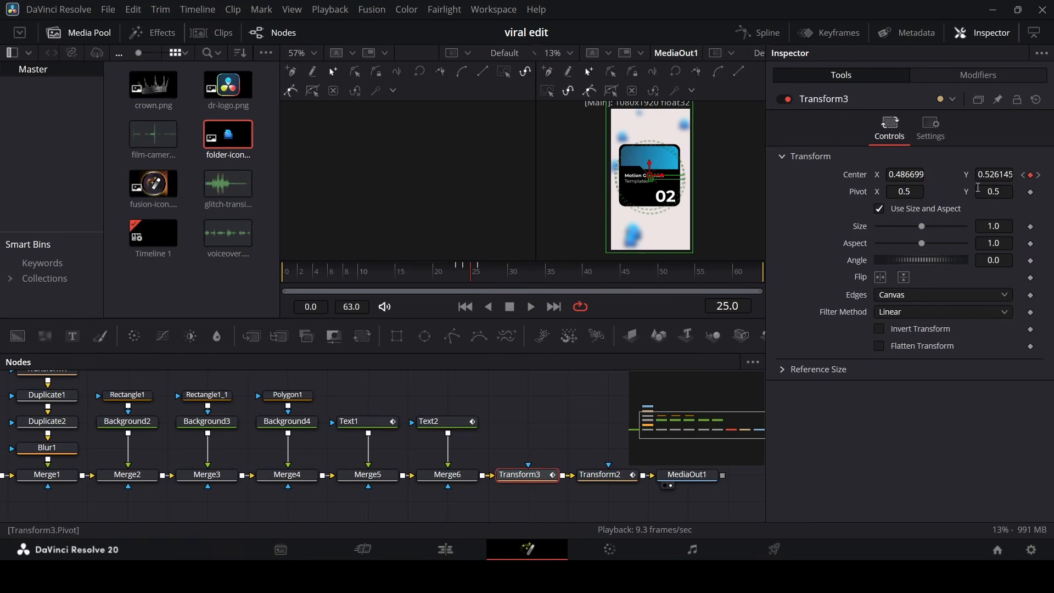
left_click_drag(650, 176, 651, 178)
Display Transform3's Center displacement curve in the Spline Editor, then select and copy its shake keyframes
left_click(783, 33)
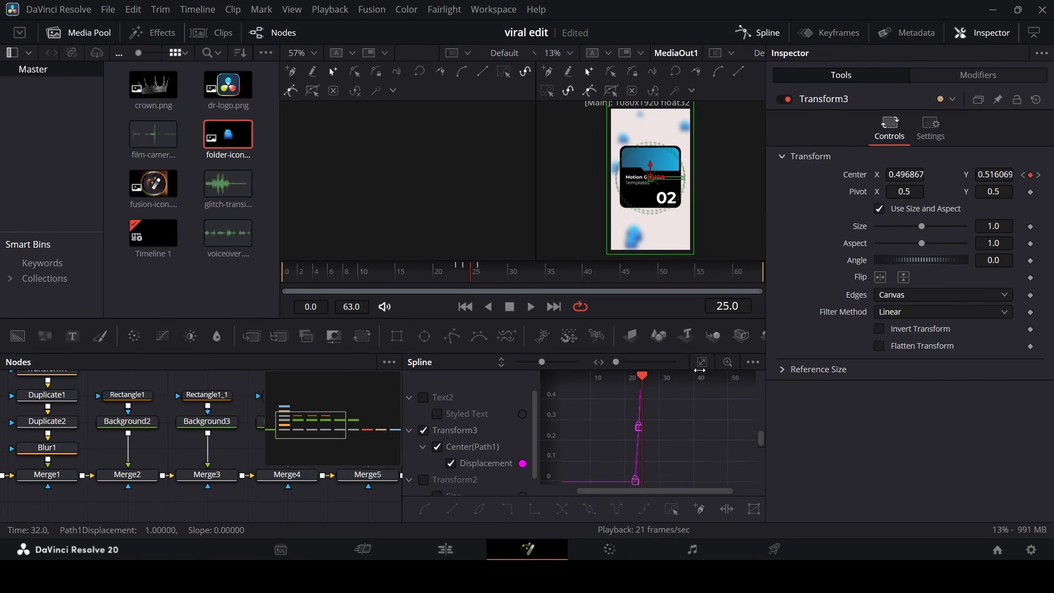
left_click(702, 363)
left_click_drag(707, 384, 549, 413)
left_click_drag(627, 471, 780, 352)
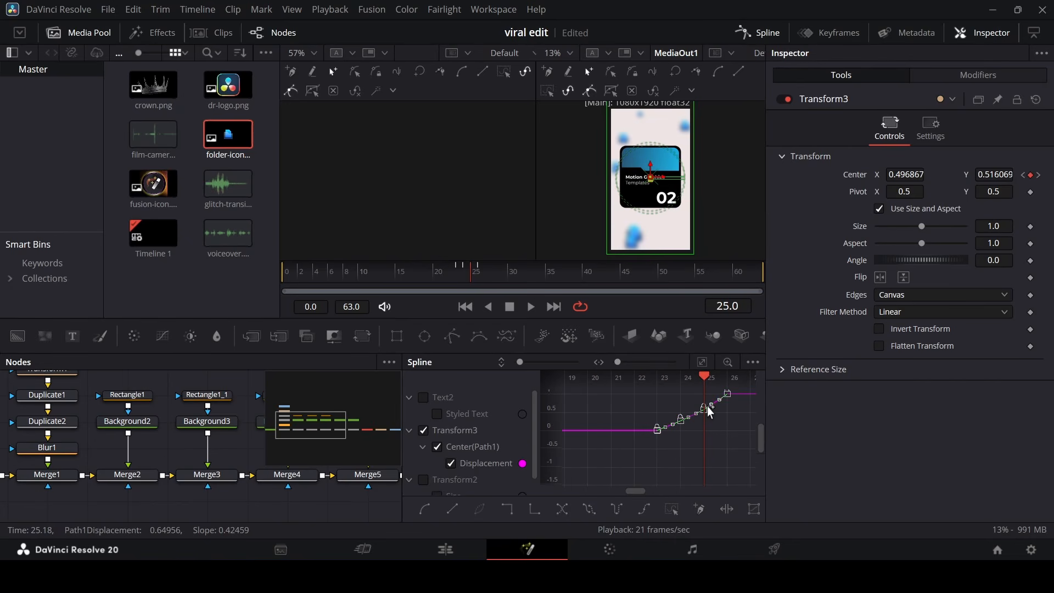
left_click(726, 443)
left_click_drag(640, 491, 641, 490)
Add a Transform3 Center keyframe at frame 33, paste the copied shake keyframes after it, and play back the result
left_click_drag(448, 275, 547, 283)
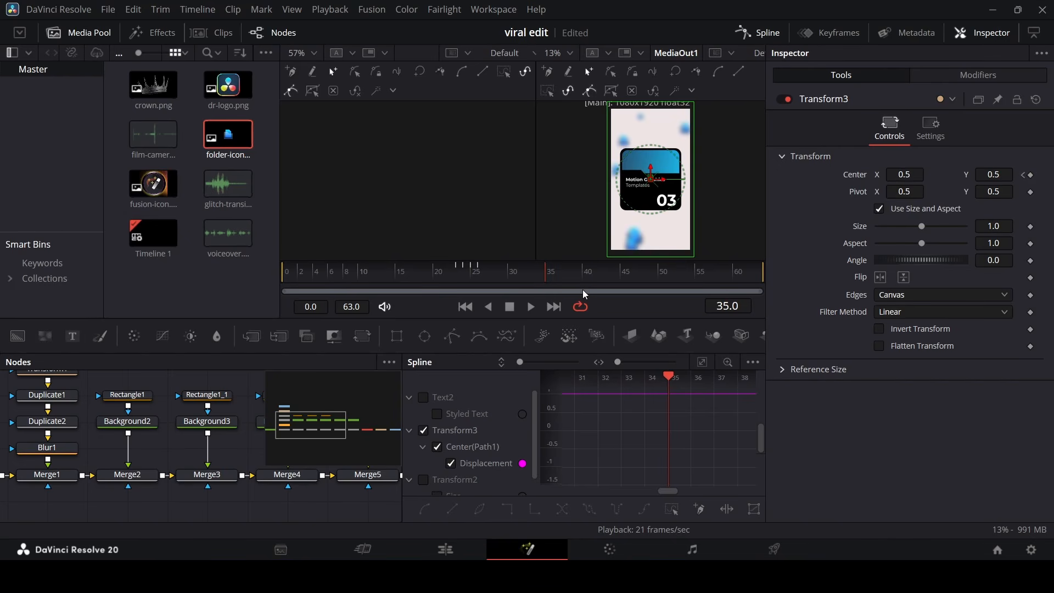
key("Left")
key("Left")
key("Left")
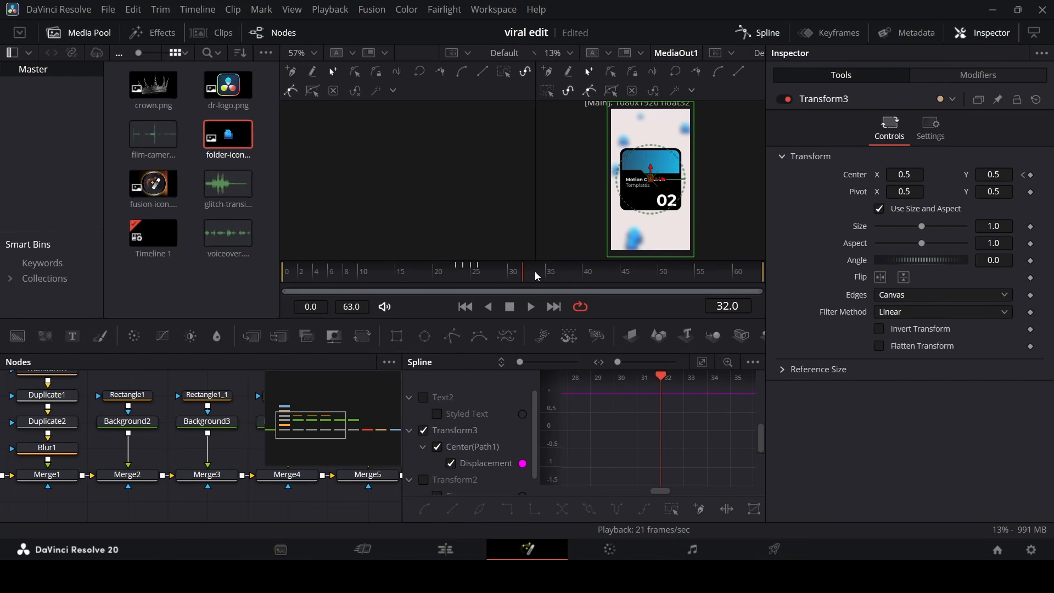
mouse_move(535, 272)
left_mouse_down()
mouse_move(549, 276)
mouse_move(541, 284)
left_mouse_up()
left_click(1032, 175)
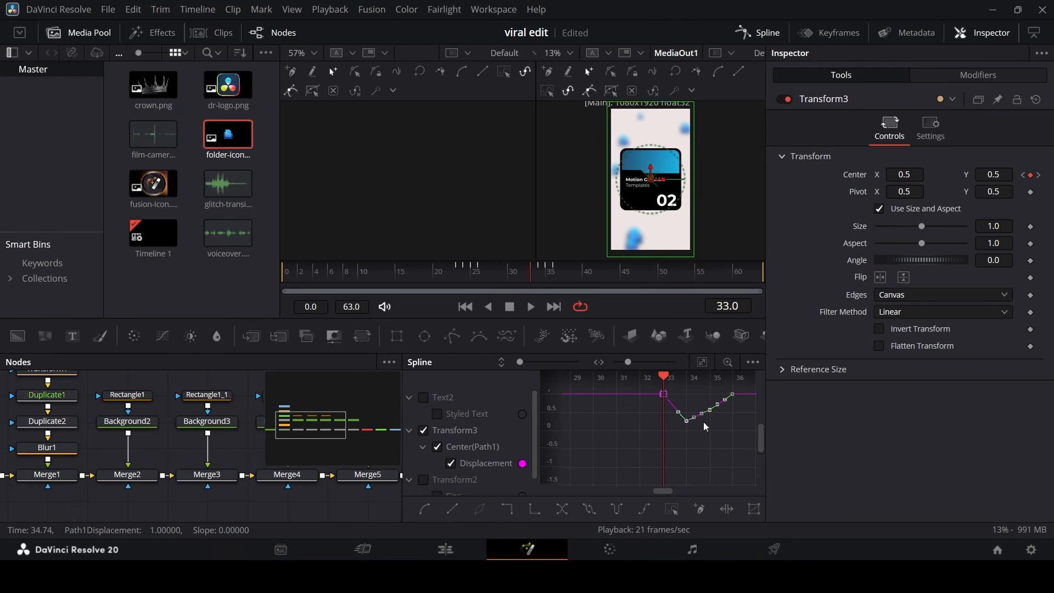
left_click(449, 273)
key("space")
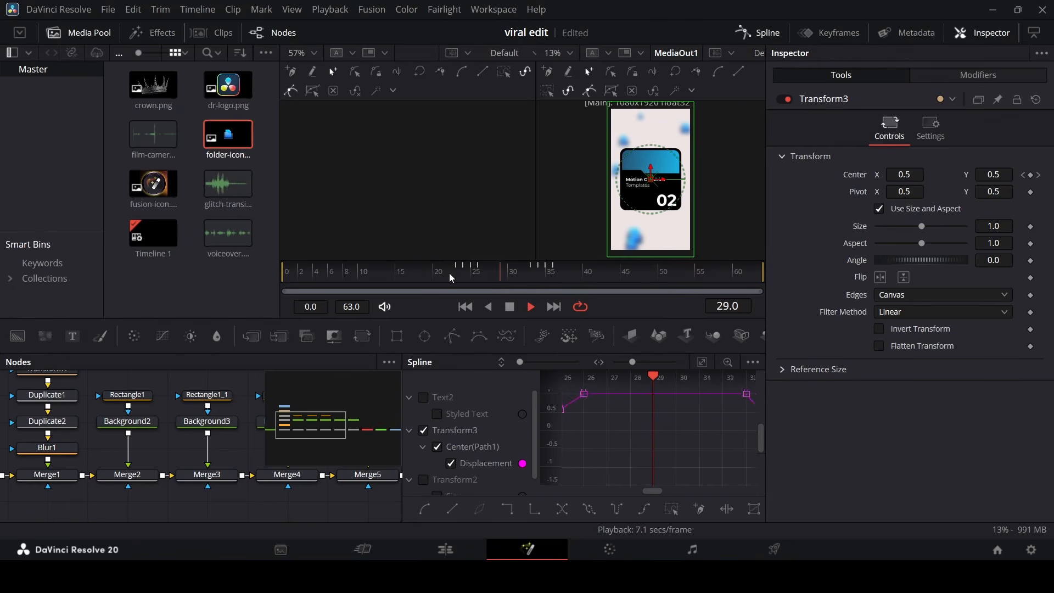
key("space")
Add a Transform3 Center keyframe at frame 43, paste the shake keyframes there, and preview the animation
left_click_drag(579, 272, 625, 279)
key("Left")
key("Left")
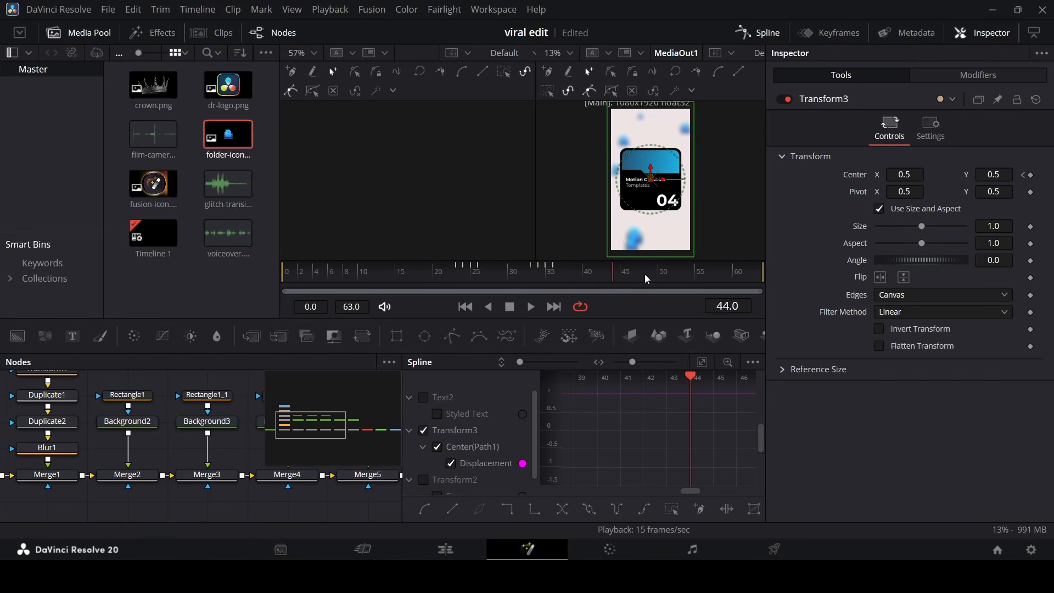
left_click(1032, 176)
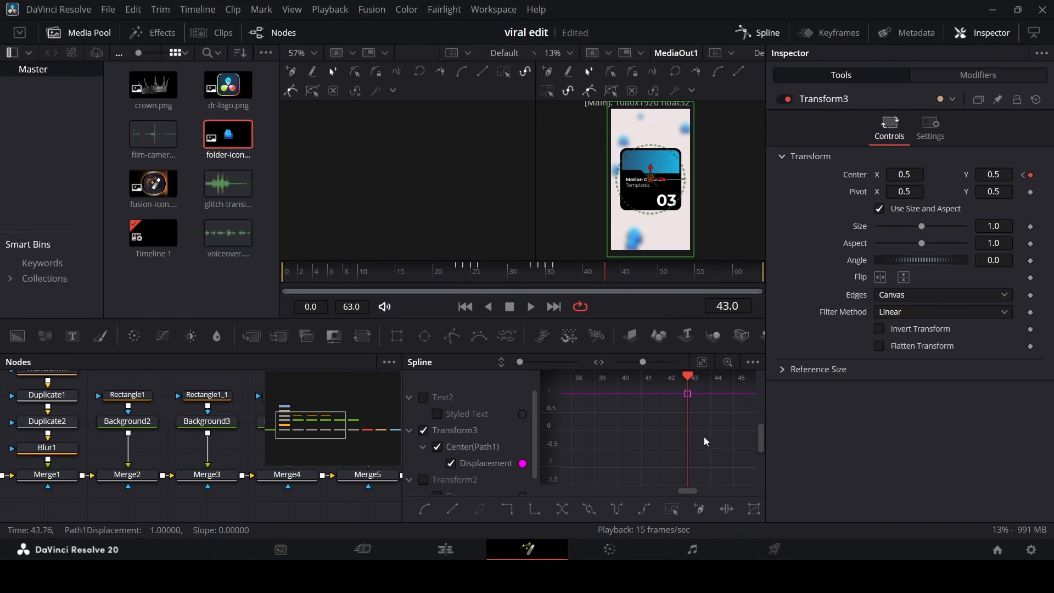
key("ctrl+v")
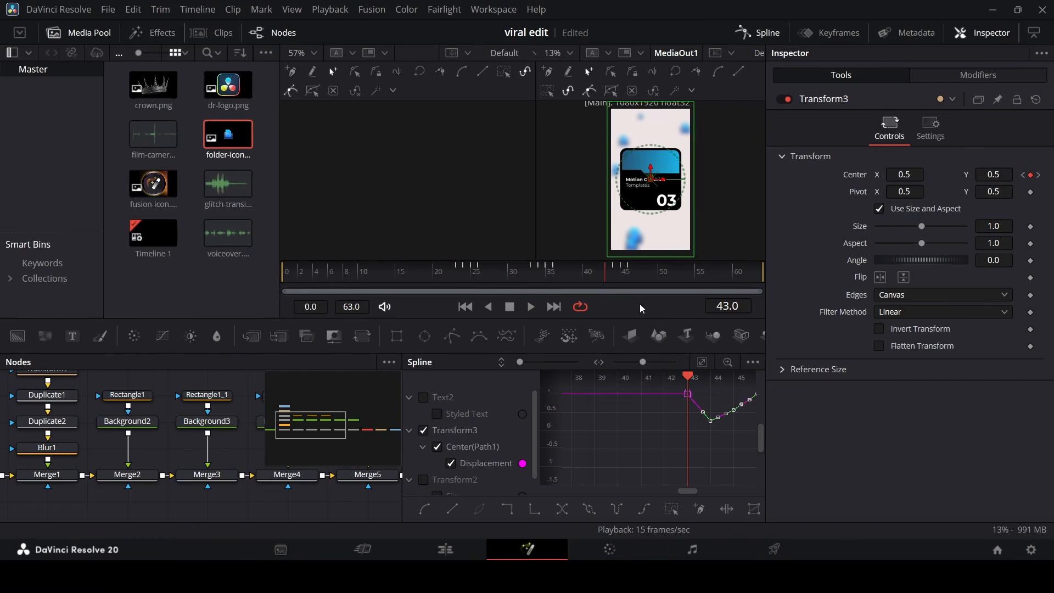
left_click(445, 278)
key("space")
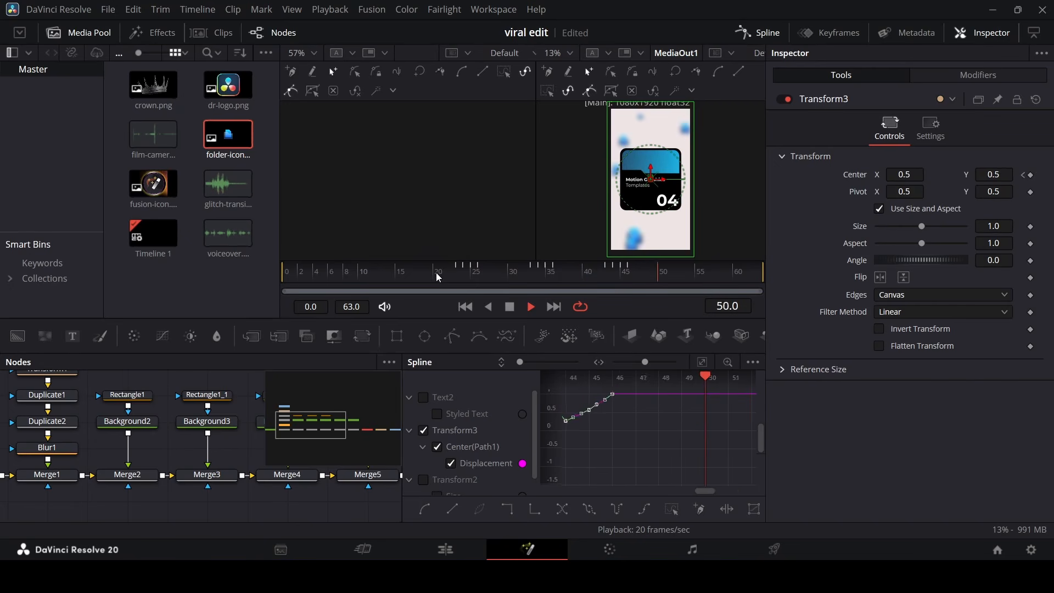
key("space")
Repeat the shake for the number 05 by keyframing Transform3's Center at frame 53 and pasting the copied keyframes, then preview
left_click_drag(673, 278, 698, 277)
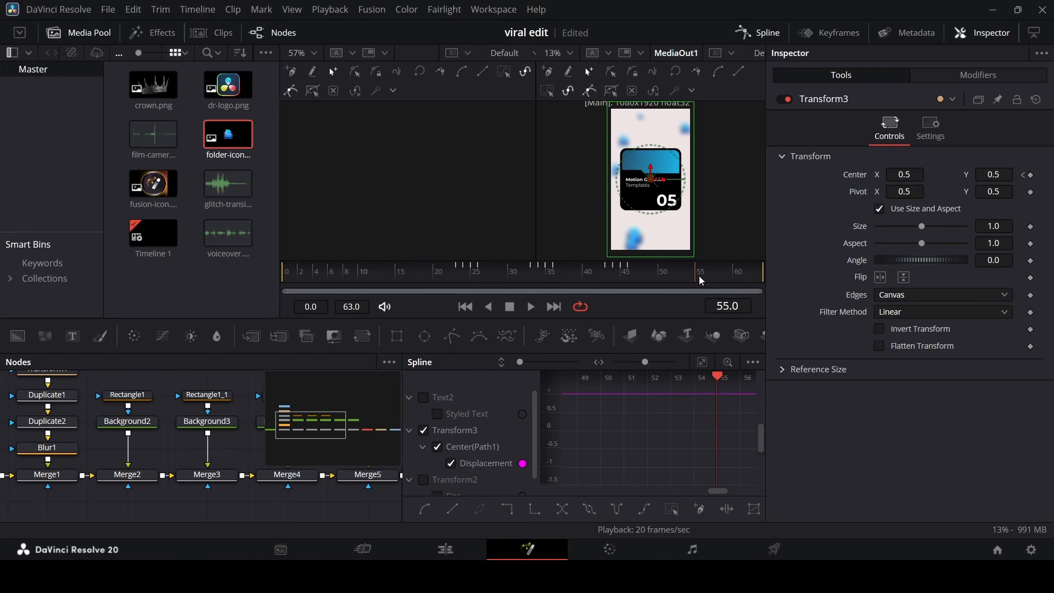
key("Left")
key("Left")
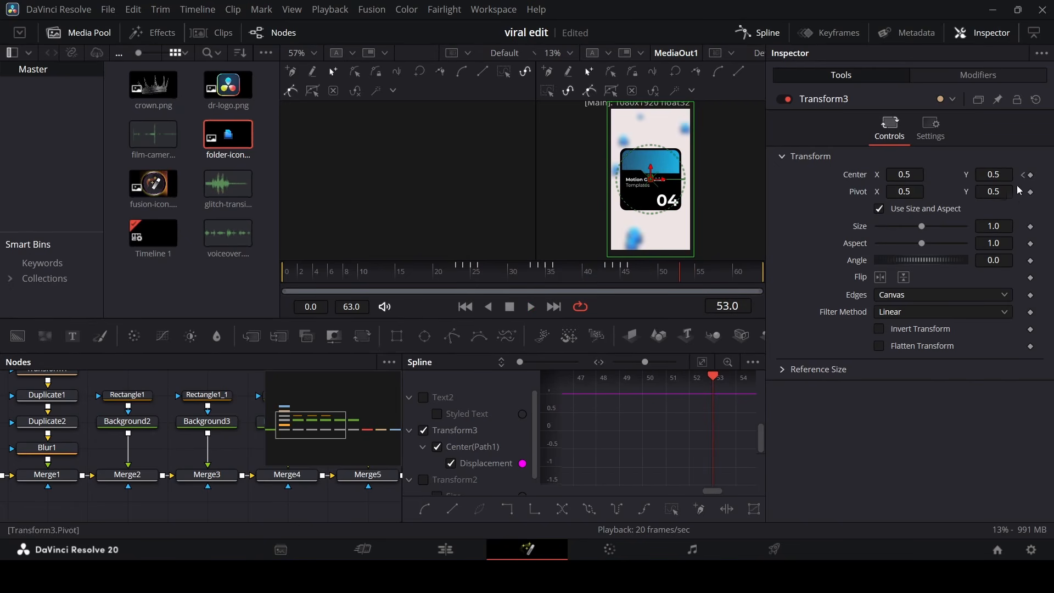
left_click(1033, 176)
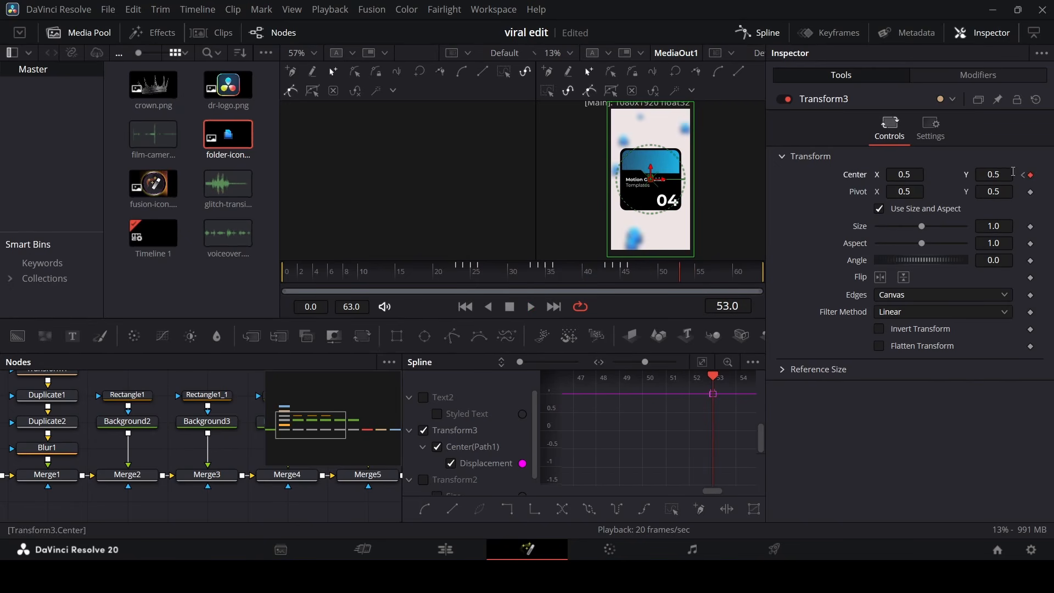
key("ctrl+v")
left_click(666, 432)
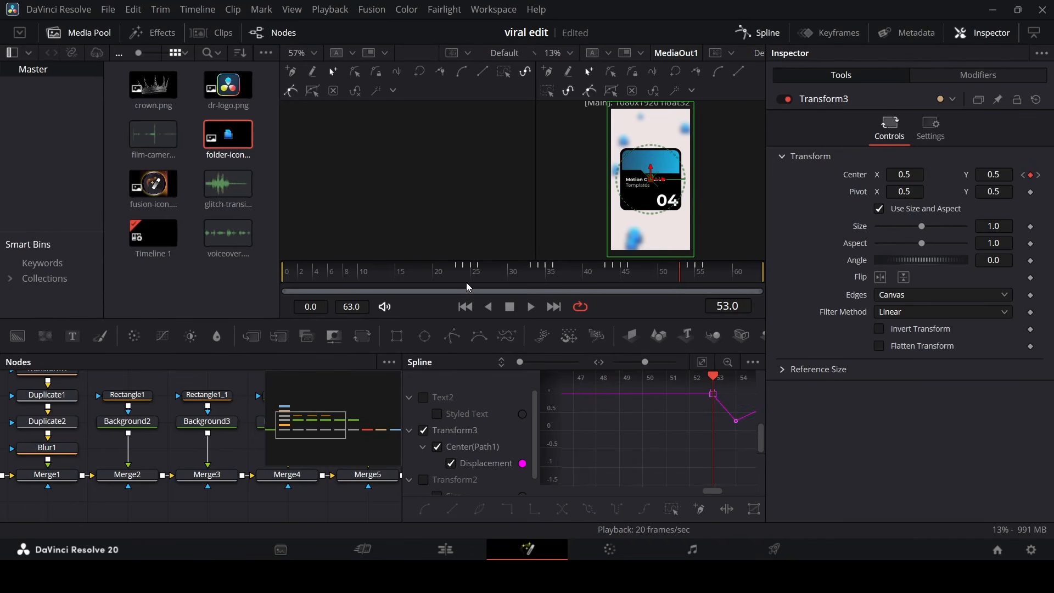
left_click(444, 276)
key("space")
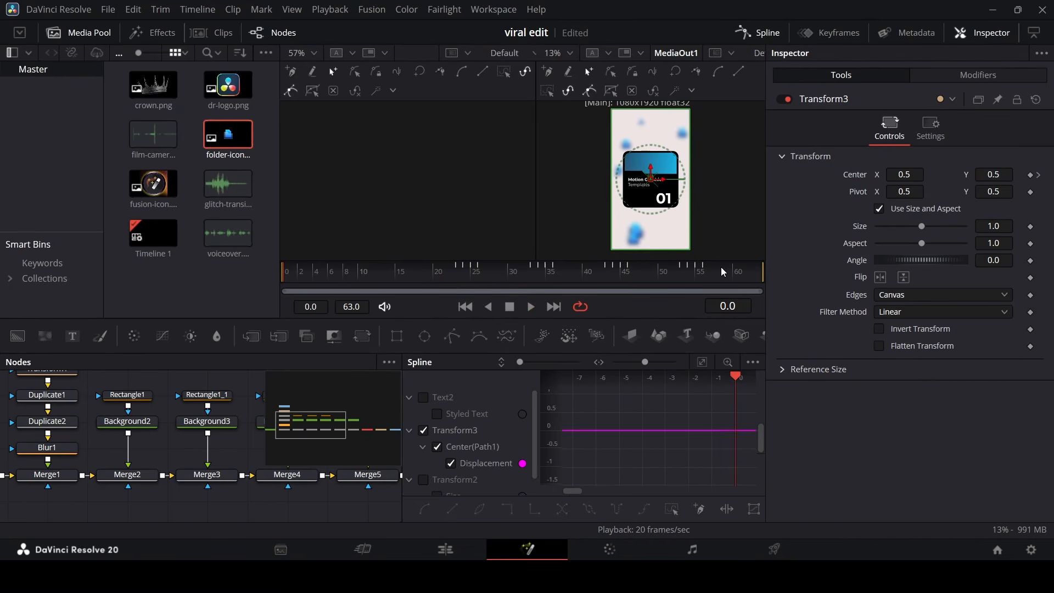
Keyframe Transform3's Center at frame 61, paste the shake keyframes at the composition's end, and play it back
left_click_drag(724, 273, 760, 284)
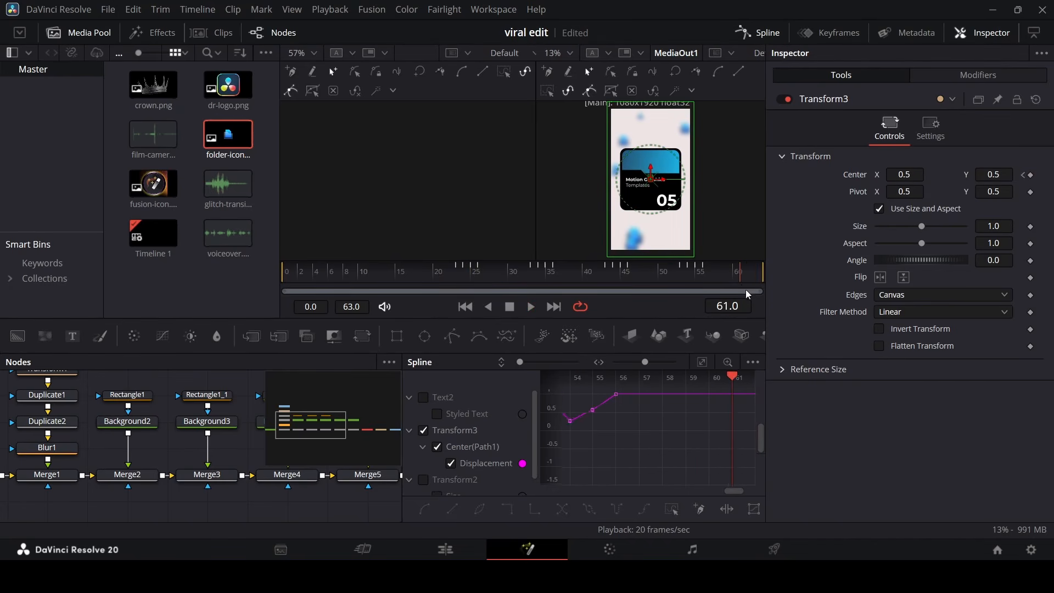
left_click_drag(763, 289, 750, 286)
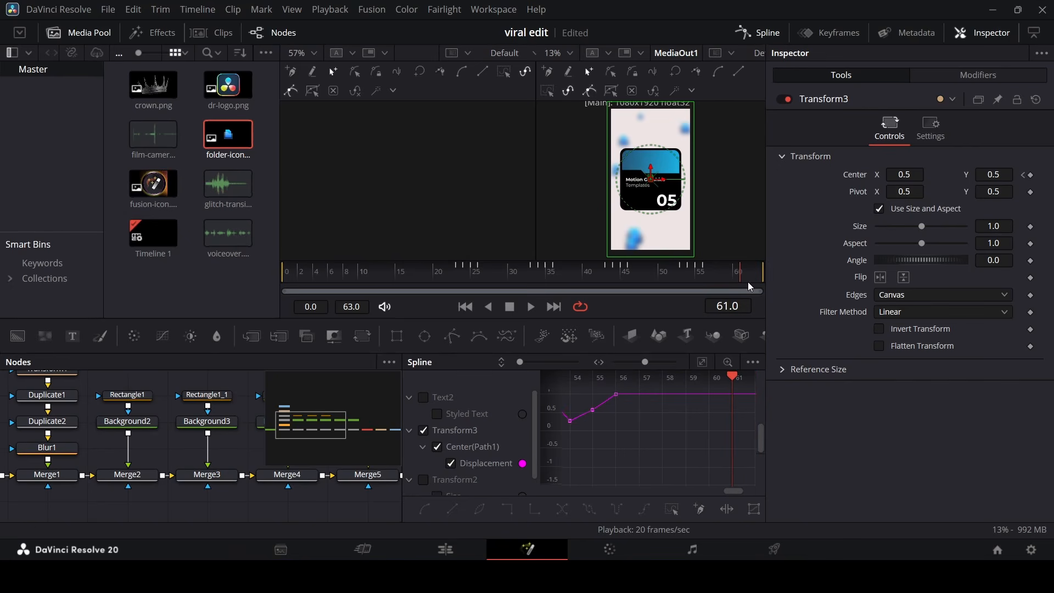
left_click(1031, 175)
key("ctrl+v")
left_click(625, 278)
key("space")
key("space")
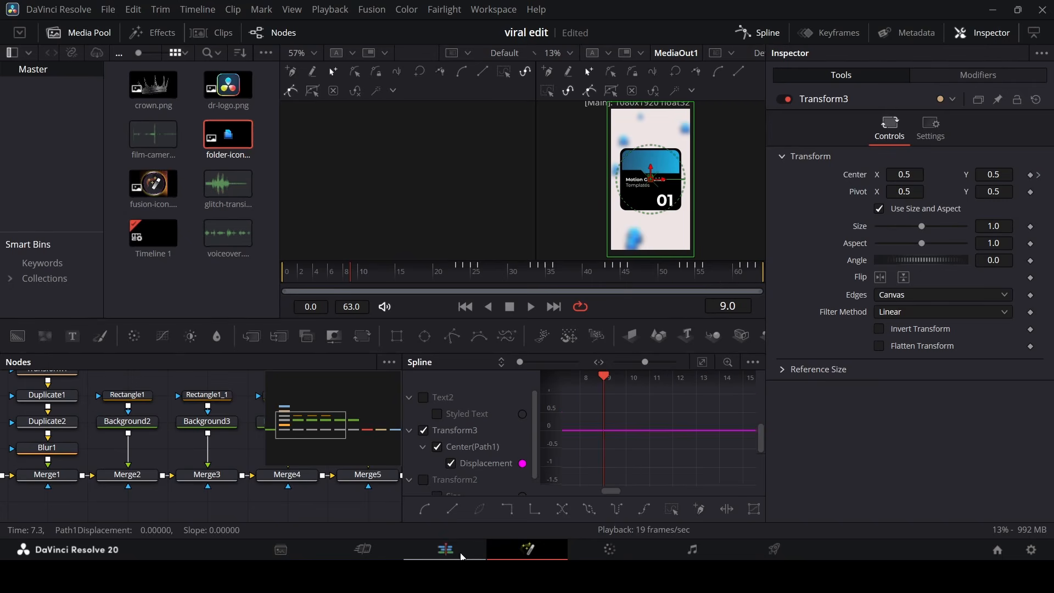
Place glitch-transition.mp3 on audio track 2 under the folder card composition and trim it down to a short glitch burst
left_click(458, 553)
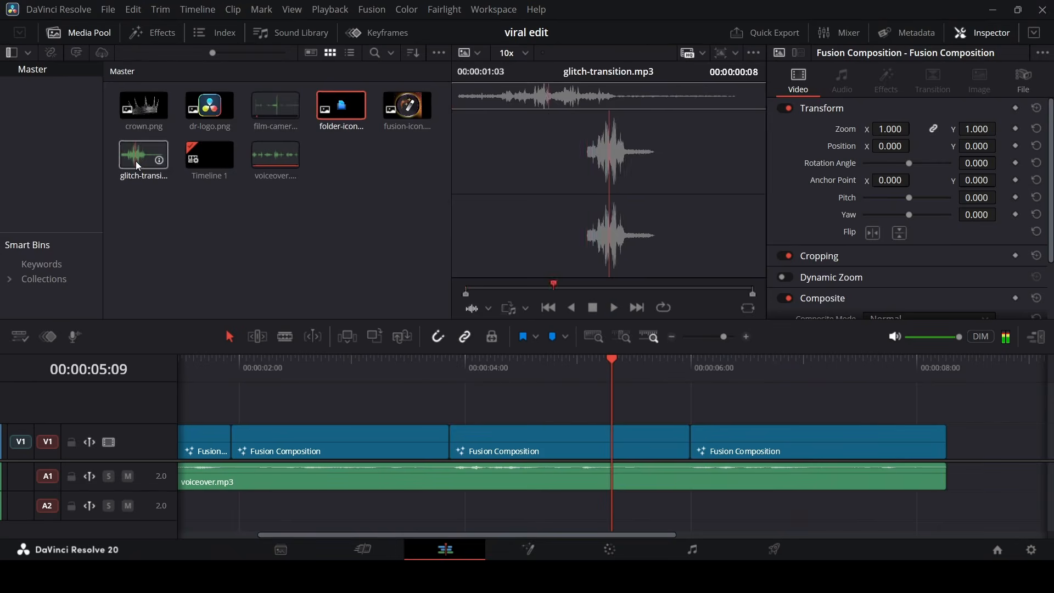
left_click_drag(143, 156, 698, 519)
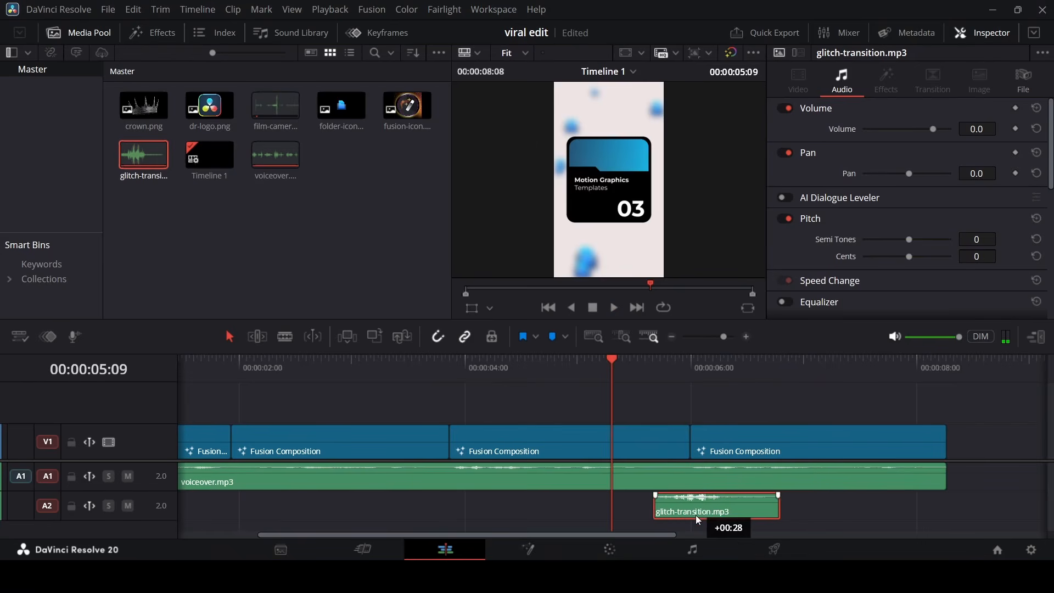
left_click(651, 371)
key("space")
key("space")
scroll(694, 476, "up", 1)
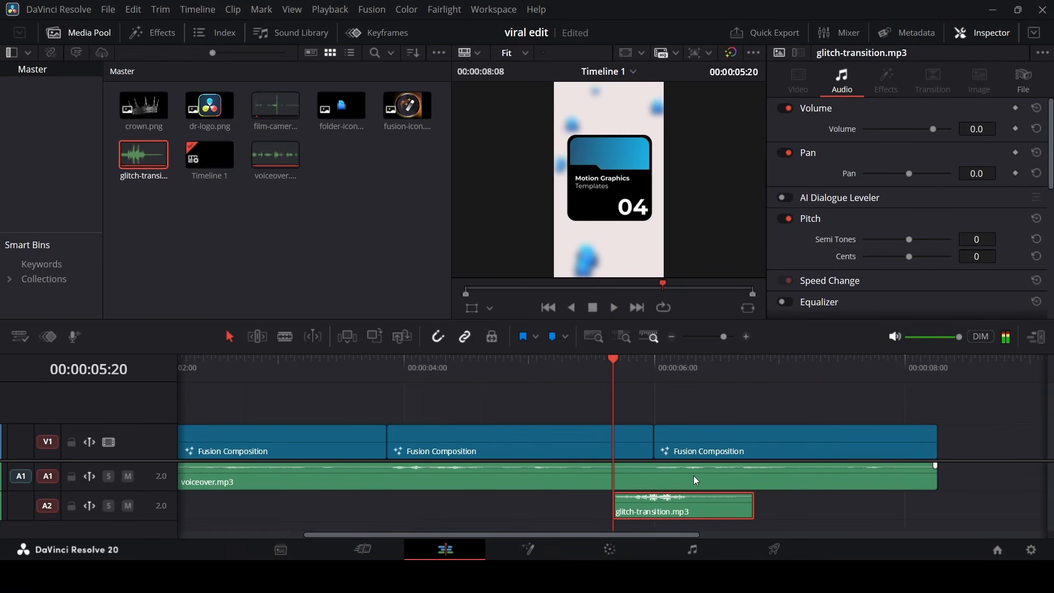
scroll(693, 476, "up", 2)
left_click_drag(954, 505, 630, 504)
Check the folder composition's Transform3 keyframes in Fusion to match the first shake with the timeline frame at 00:00:04:19
left_click(251, 372)
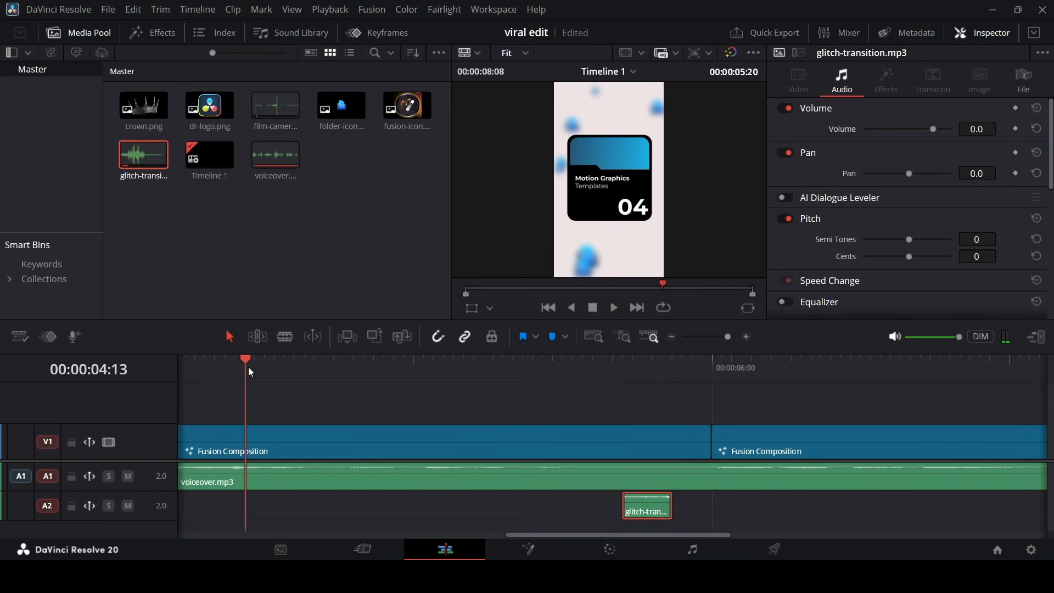
left_click_drag(262, 370, 306, 377)
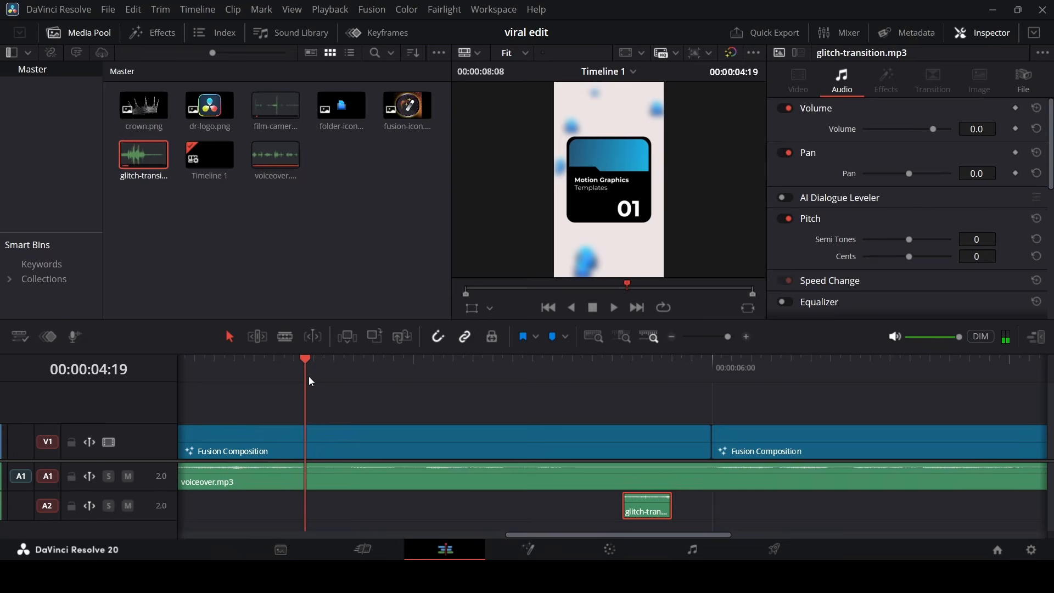
left_click(353, 449)
right_click(353, 449)
left_click(414, 357)
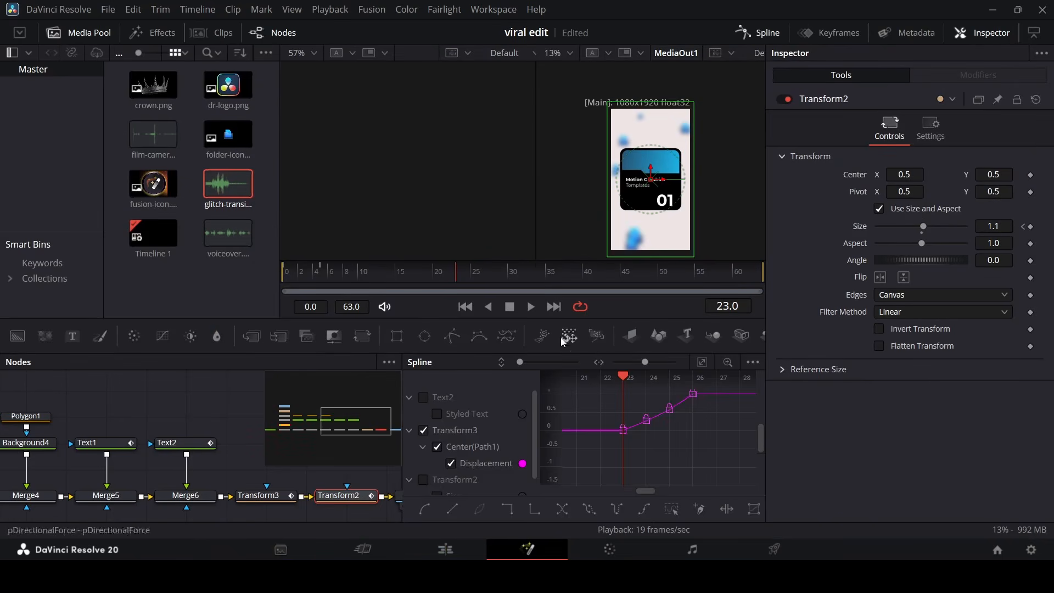
left_click(759, 33)
left_click(269, 496)
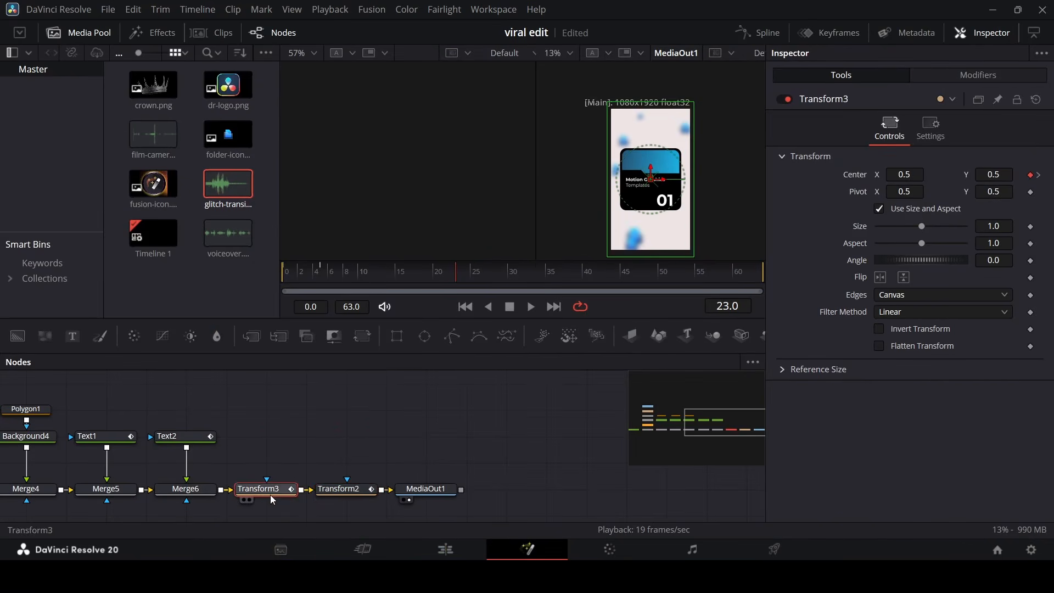
left_click_drag(450, 278, 457, 278)
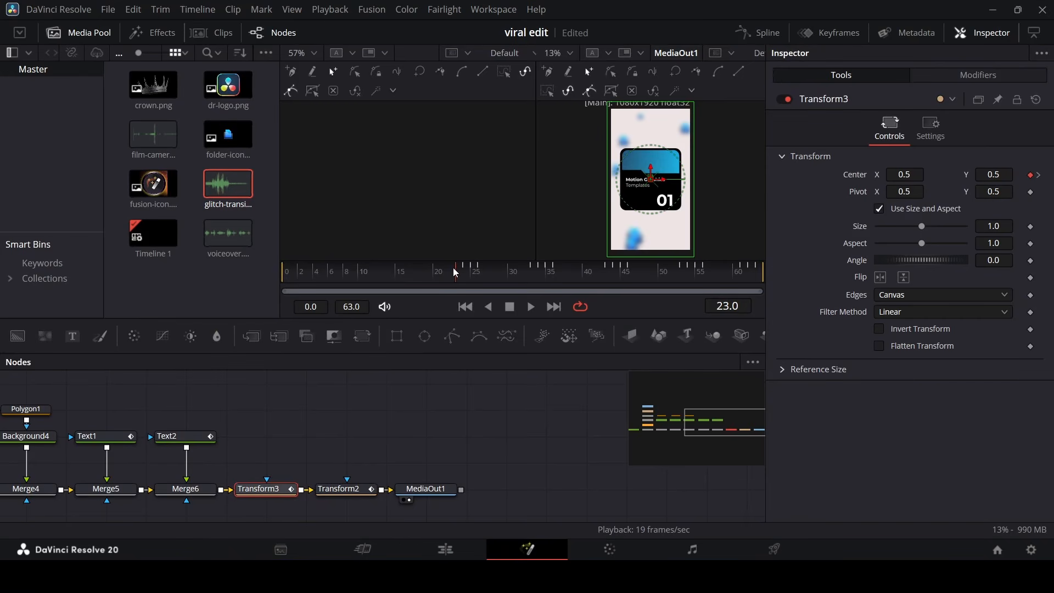
left_click(471, 551)
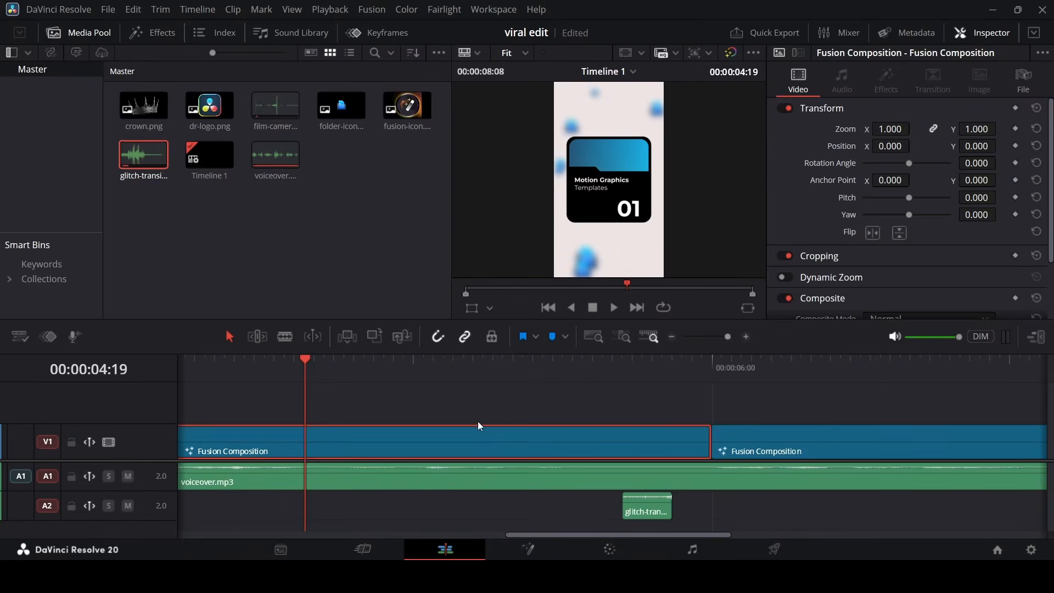
Move the trimmed glitch clip to start at 00:00:04:19 on audio track 2 and play back its sync with the shake
left_click_drag(659, 508, 341, 508)
key("space")
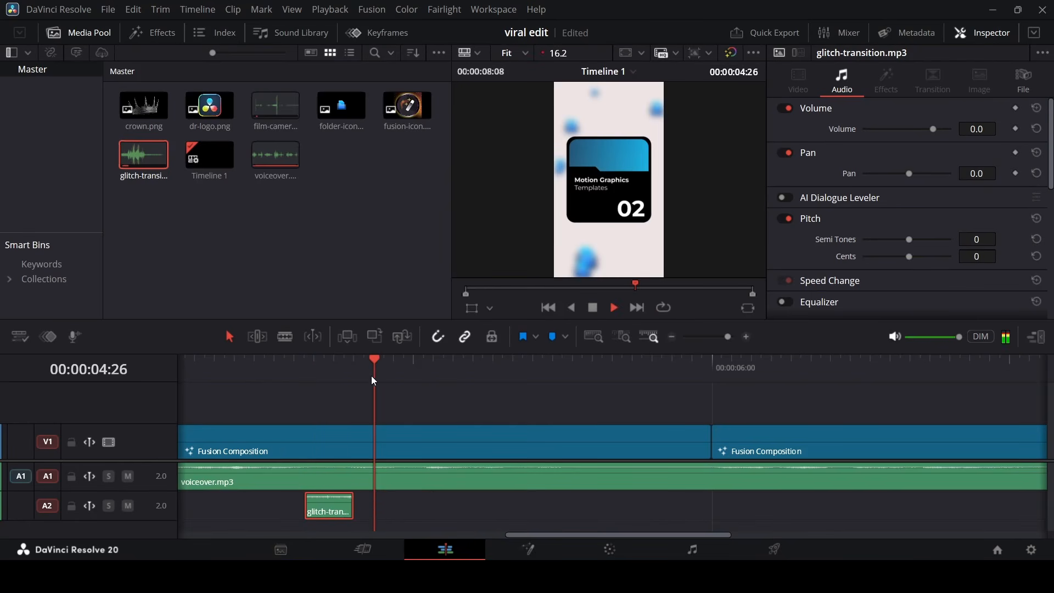
left_click(283, 371)
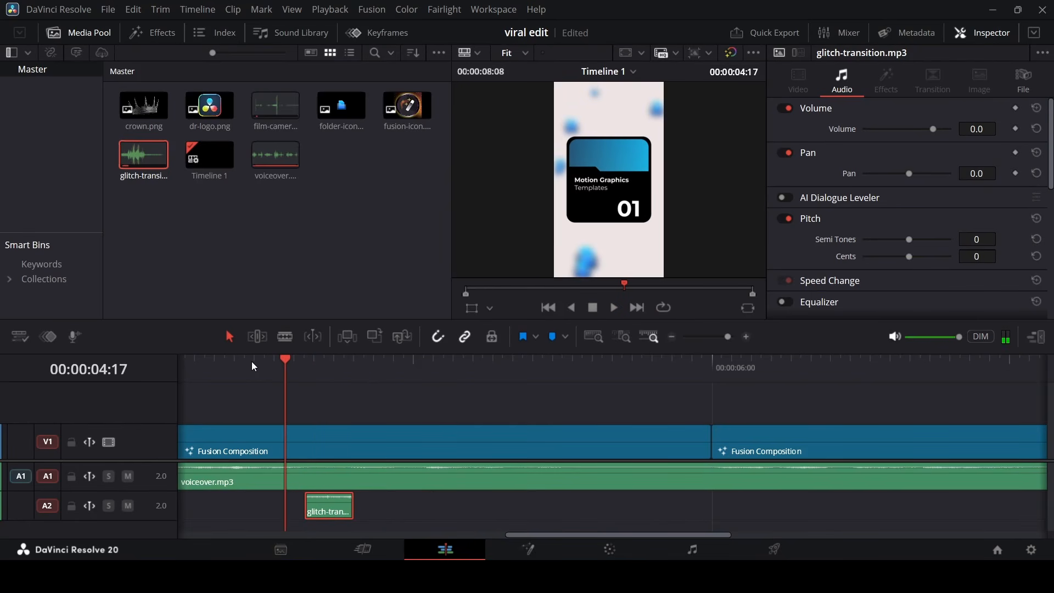
left_click(254, 366)
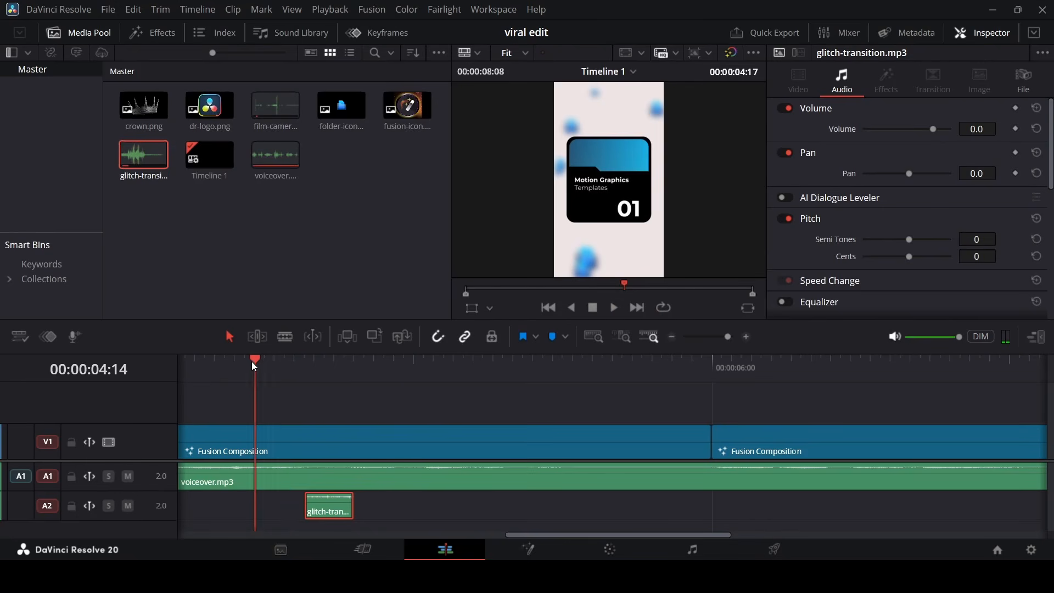
left_click(367, 366)
key("space")
left_click(354, 359)
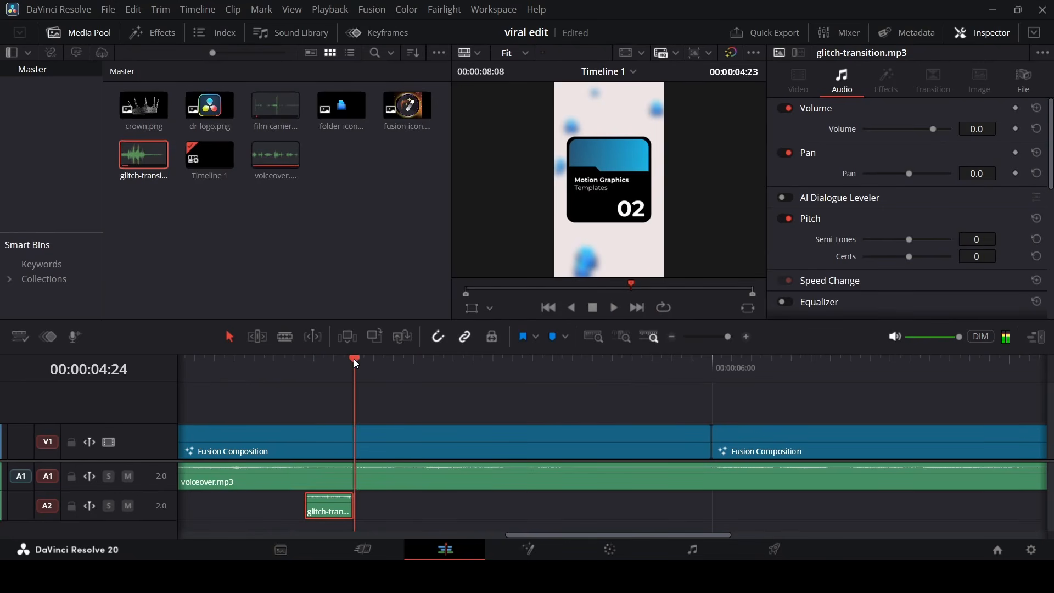
Duplicate the glitch clip along audio track 2 for three more number shakes, ten frames apart, with the last at 00:00:05:19
left_click(395, 360)
right_click(491, 444)
left_click(587, 356)
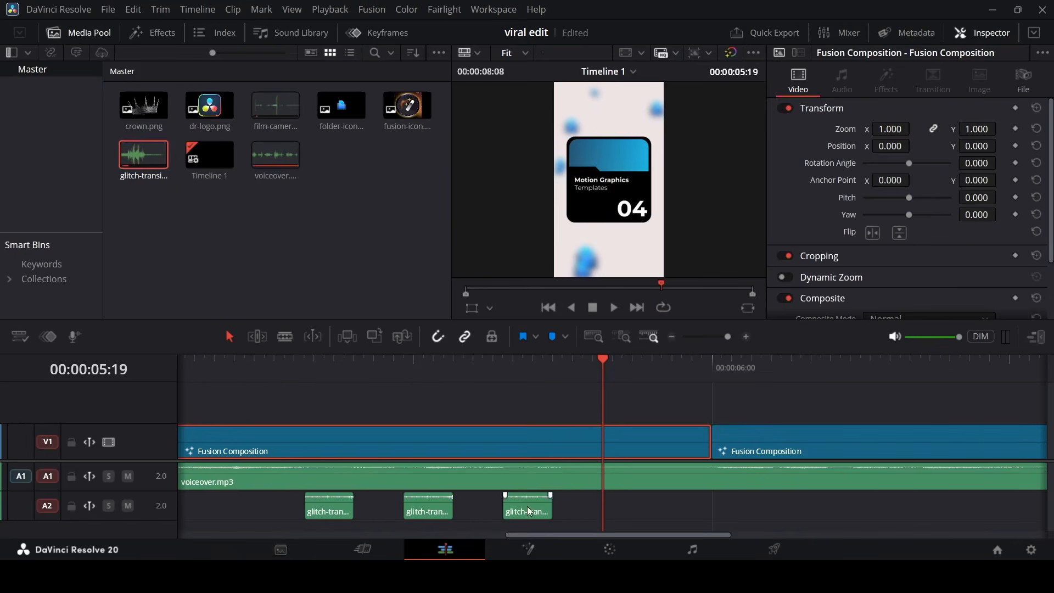
left_click(515, 389)
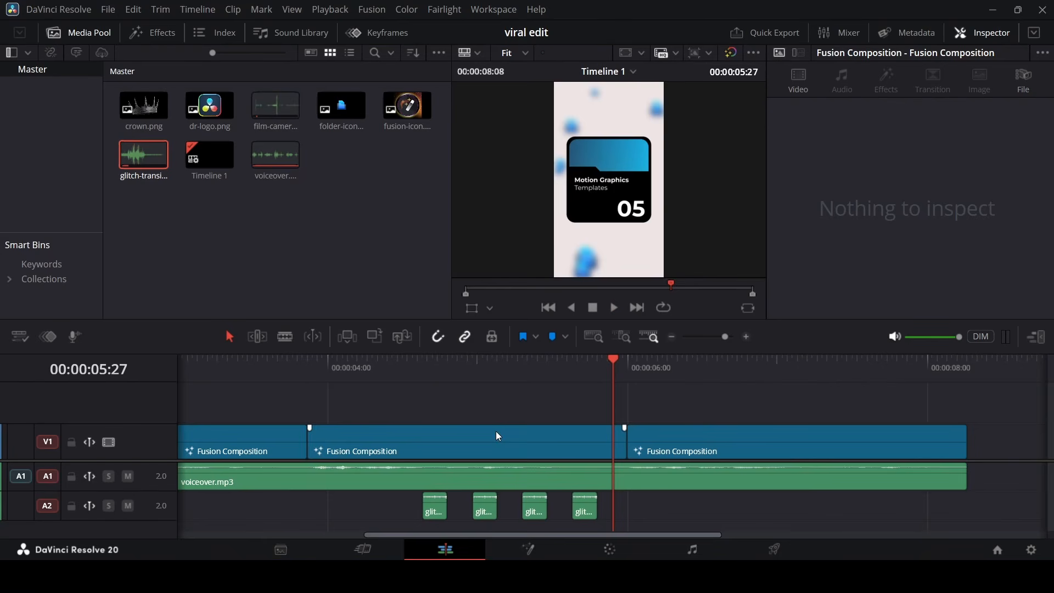
Open the last Fusion composition, starting at 00:00:06:00, in Fusion and connect a new Background node to MediaOut1
left_click_drag(654, 368, 622, 374)
left_click(675, 432)
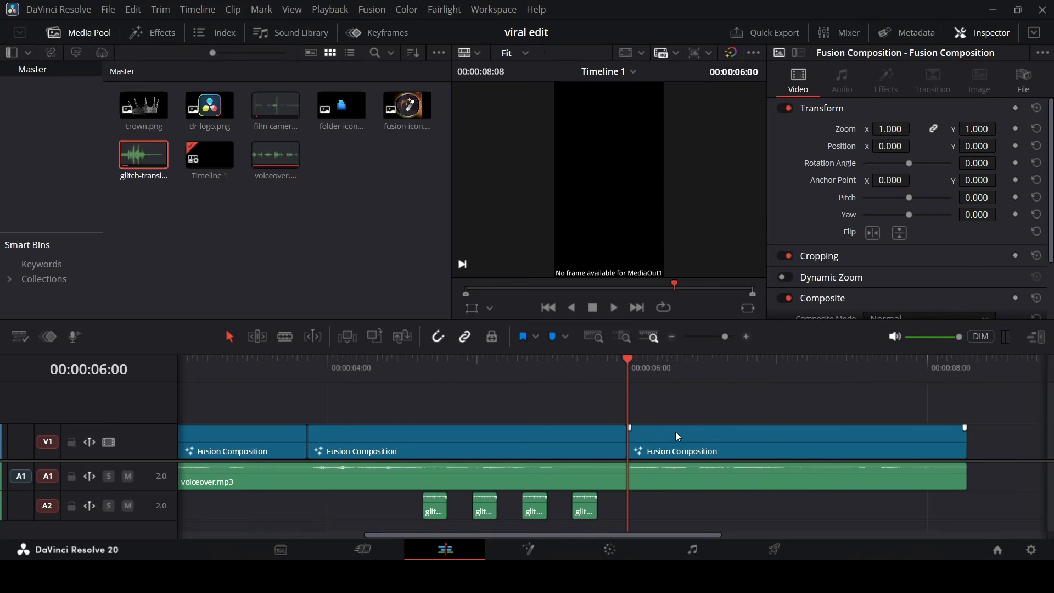
right_click(674, 437)
left_click(732, 350)
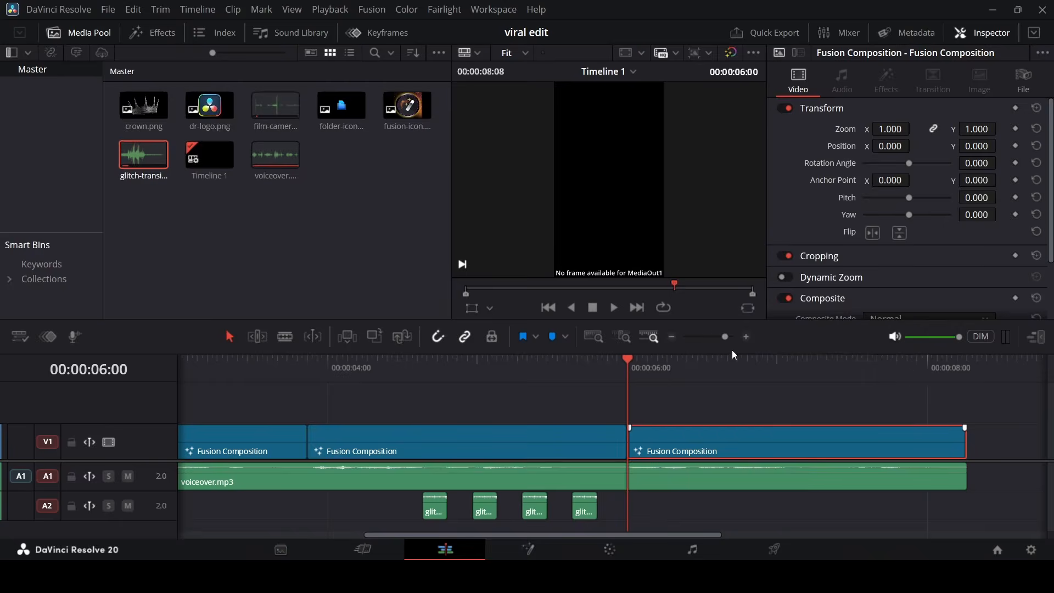
left_click_drag(20, 338, 328, 431)
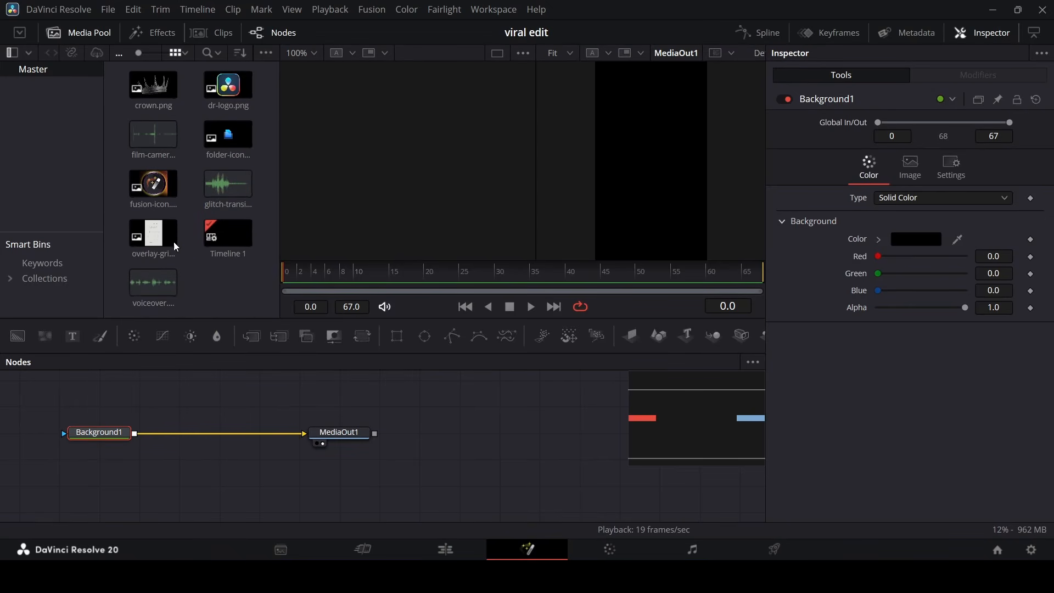
Merge the overlay grid image over Background1 and set Merge1's size to 2.5 so it fills the frame
left_click(161, 244)
left_click_drag(185, 396, 135, 434)
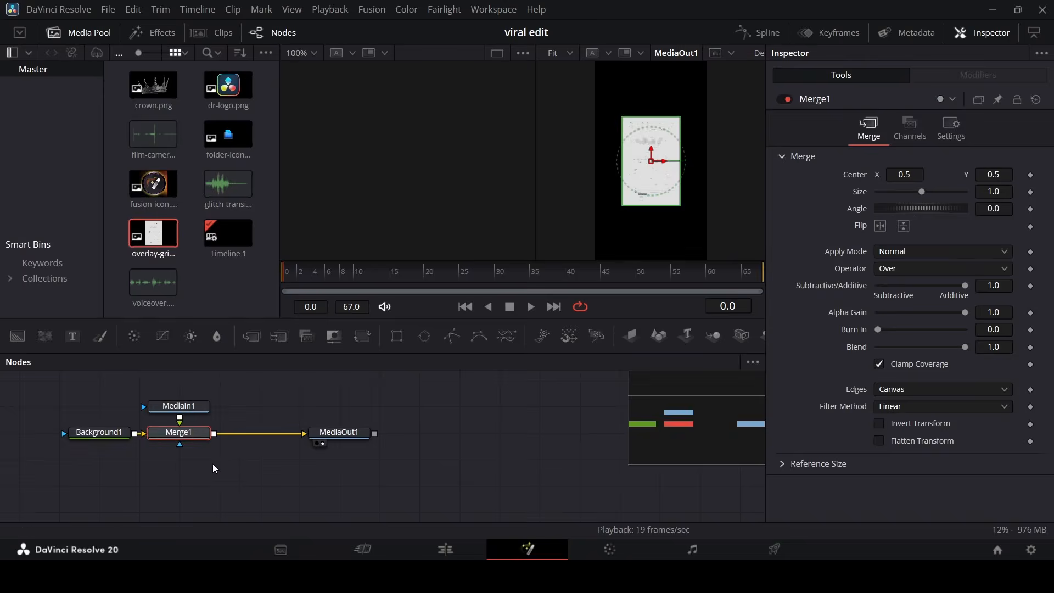
left_click(955, 192)
left_click(954, 192)
left_click(955, 193)
scroll(639, 190, "down", 3)
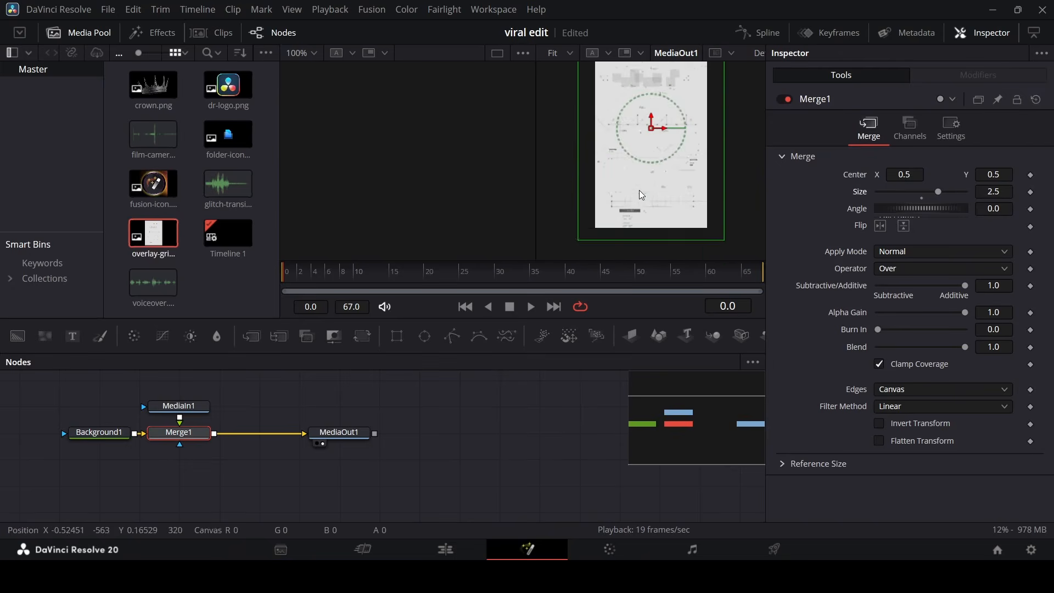
scroll(654, 183, "down", 1)
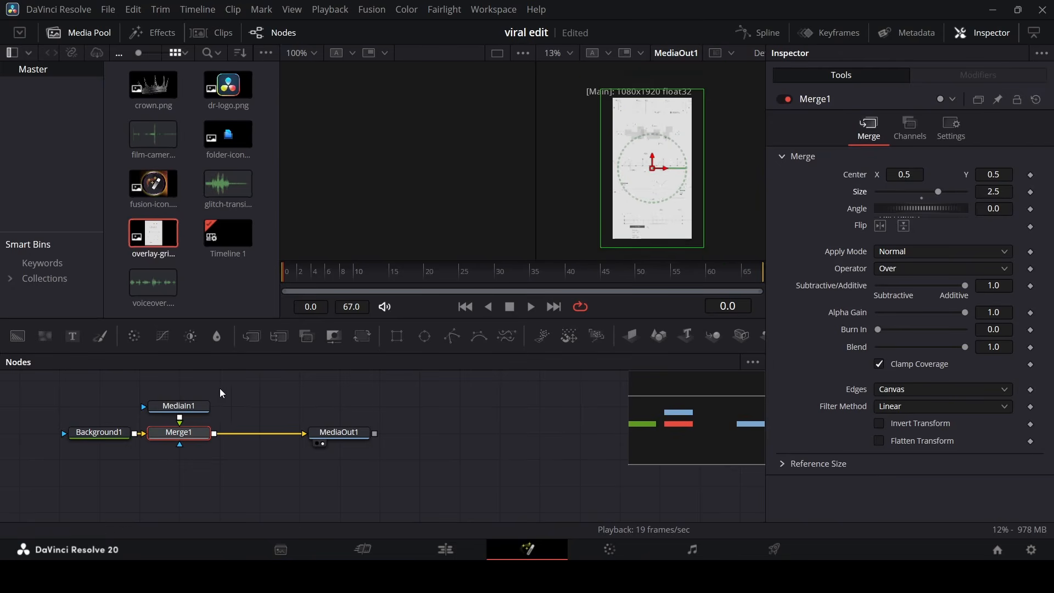
Add a Blur node after Merge1 and set its blur size to 21
left_click(218, 337)
left_click(911, 210)
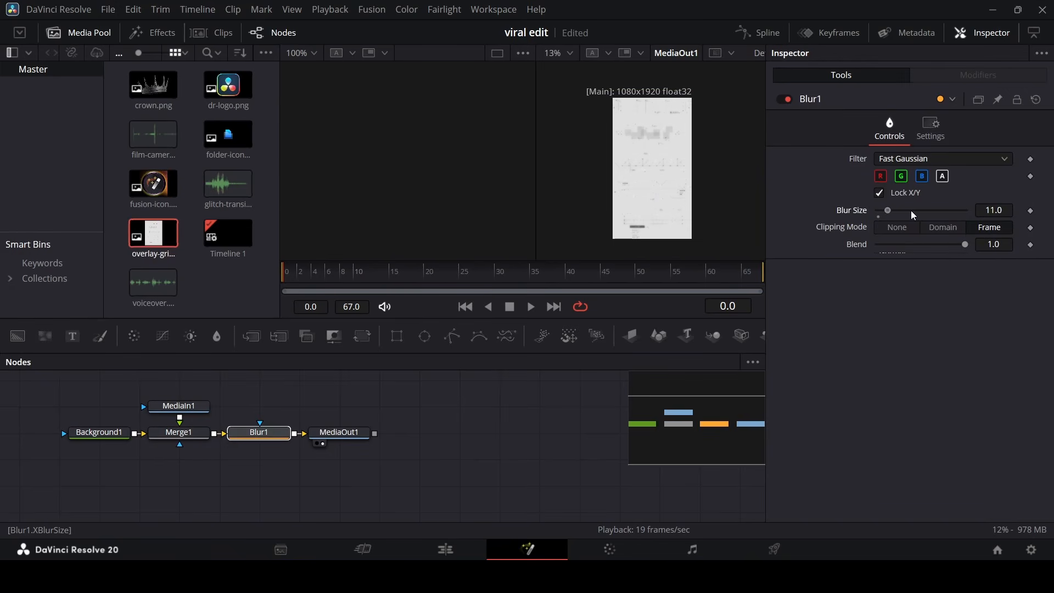
left_click(911, 209)
left_click(529, 437)
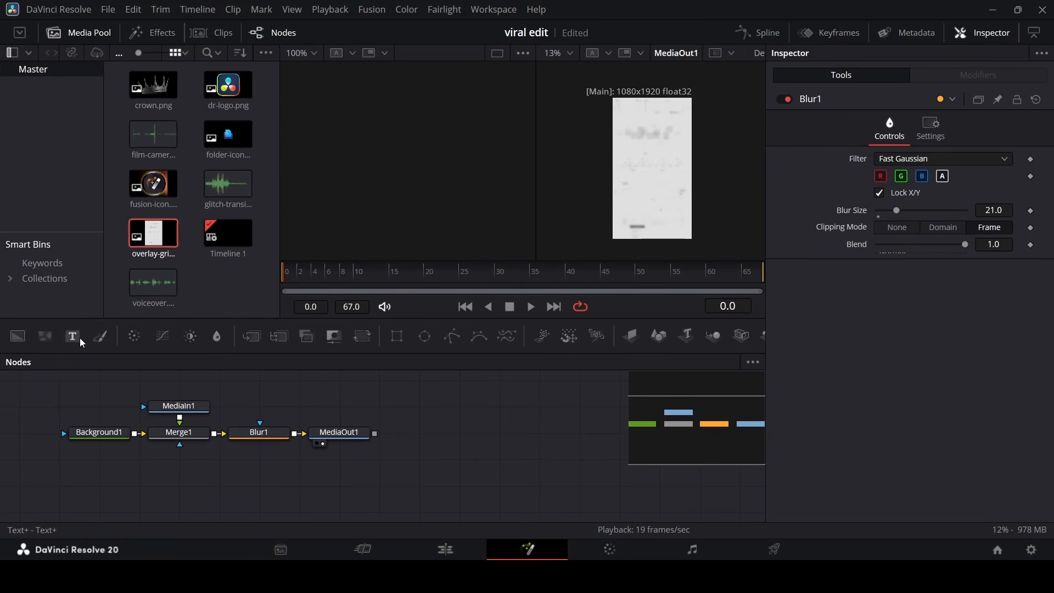
Merge crown.png over the blurred background and keyframe Merge2's Center at frame 0 and at frame 67 with Y 0.55
left_click_drag(151, 85, 300, 432)
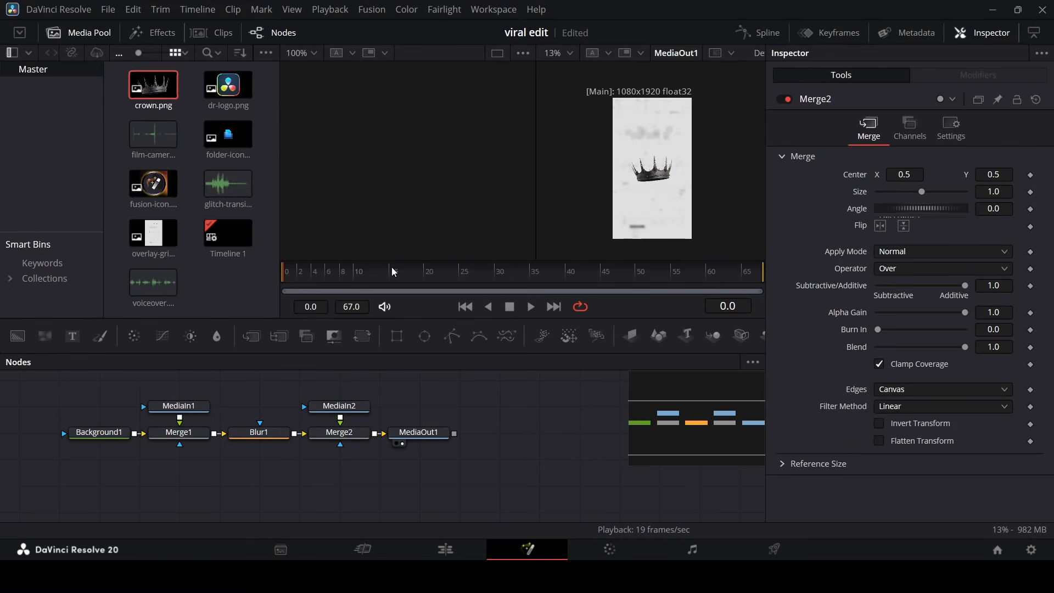
left_click(1031, 175)
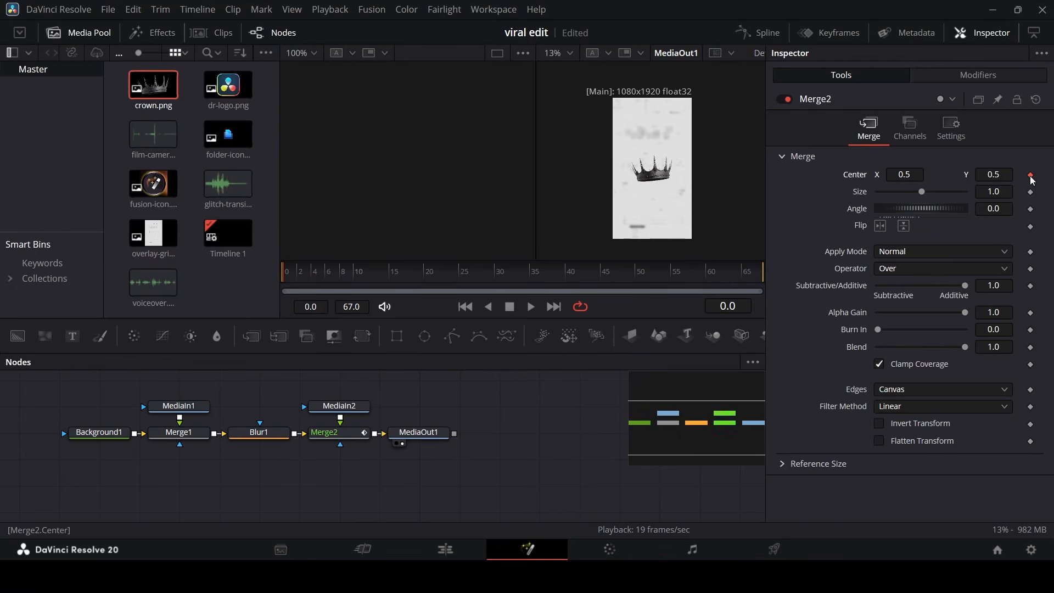
left_click(362, 276)
left_click_drag(362, 276, 762, 272)
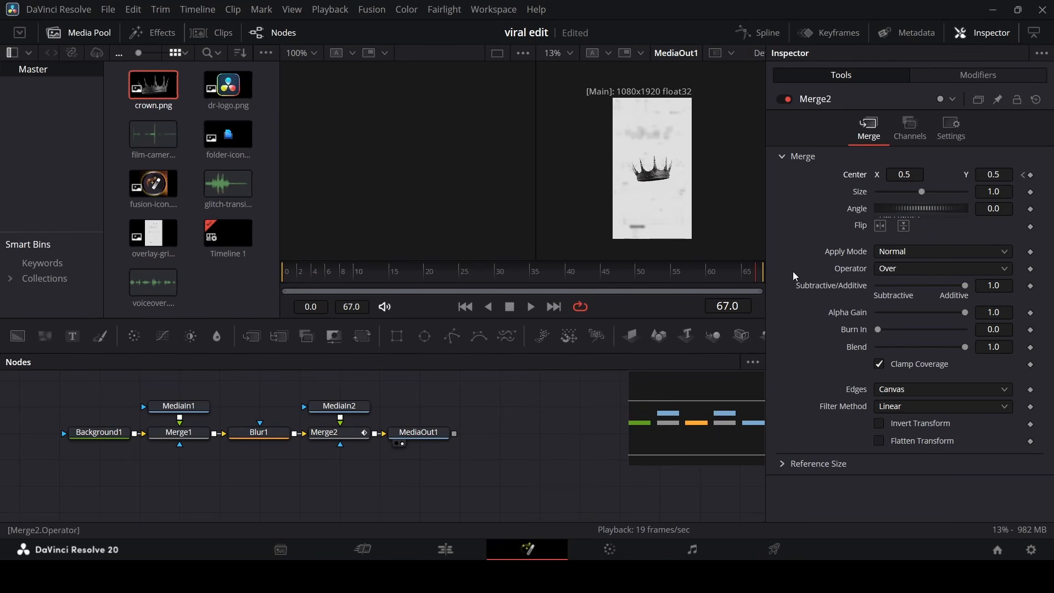
left_click(1030, 175)
key("Return")
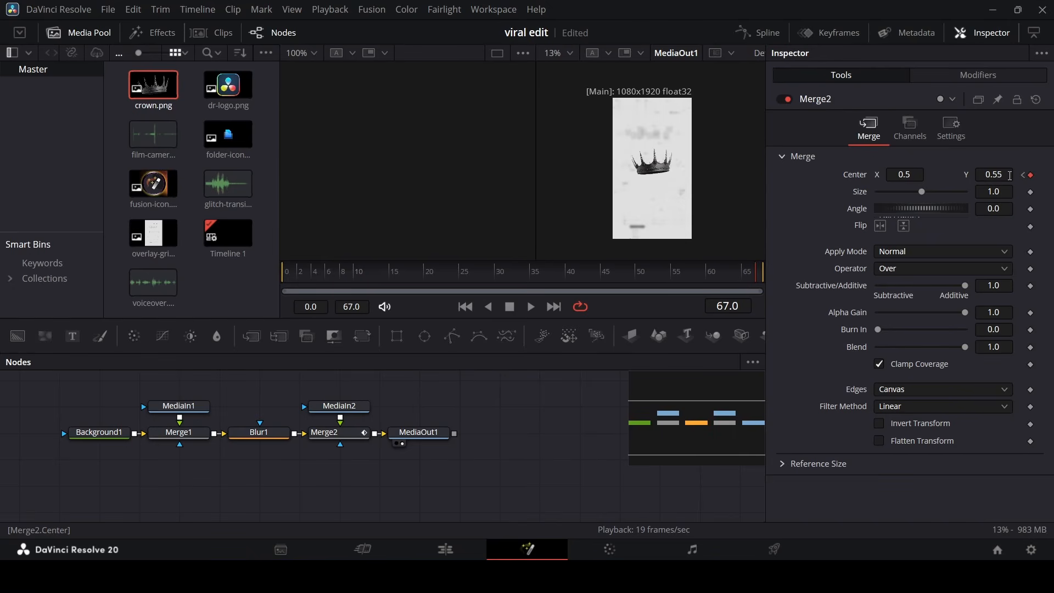
Set Merge2's Center Y to 0.45 at frame 0 and play back the crown's upward drift
left_click_drag(428, 278, 253, 283)
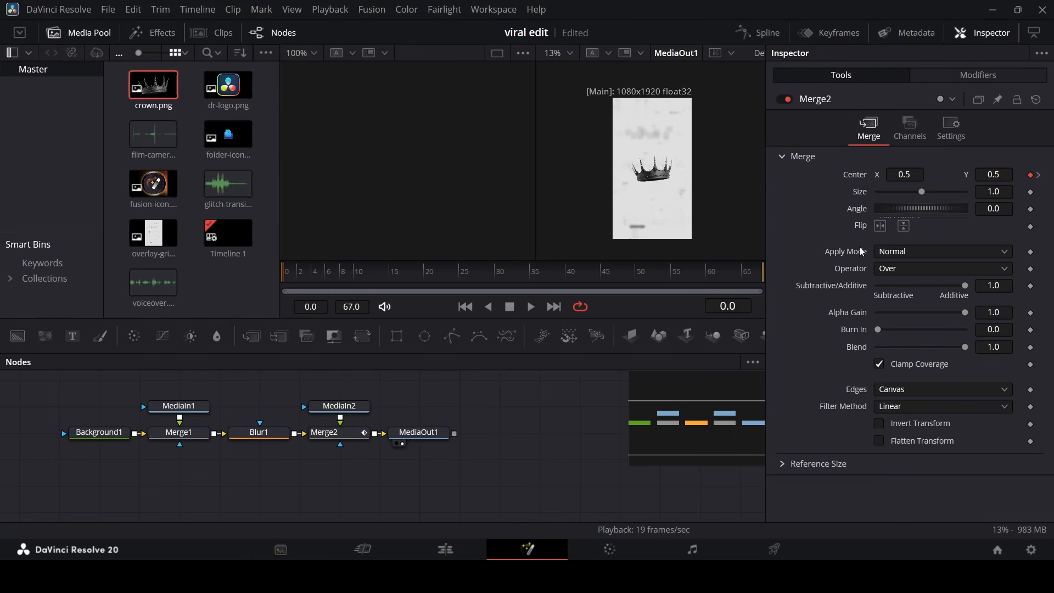
left_click(1007, 175)
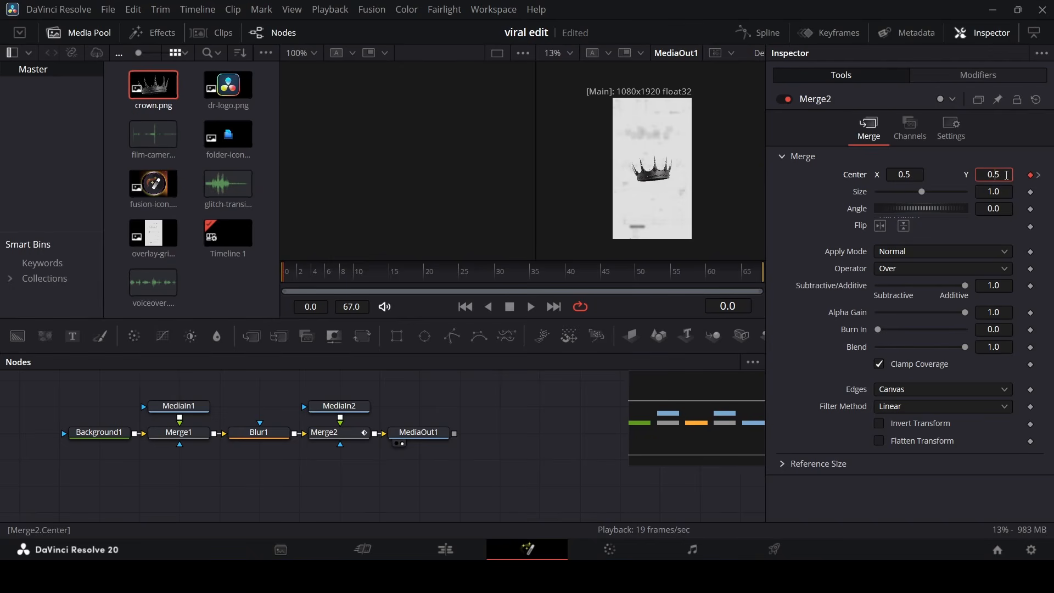
key("BackSpace")
type("45")
key("Return")
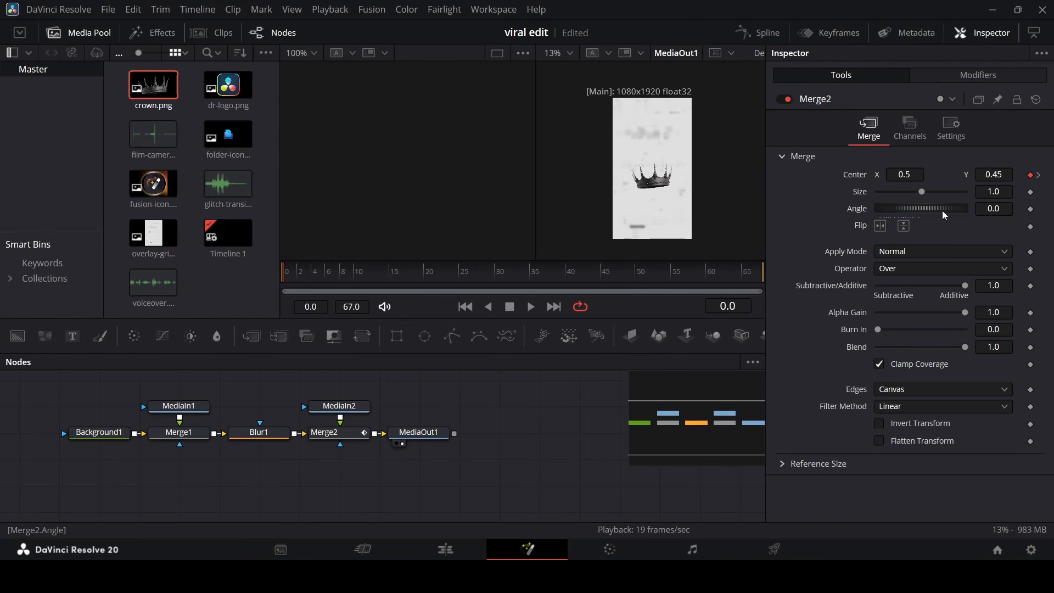
key("space")
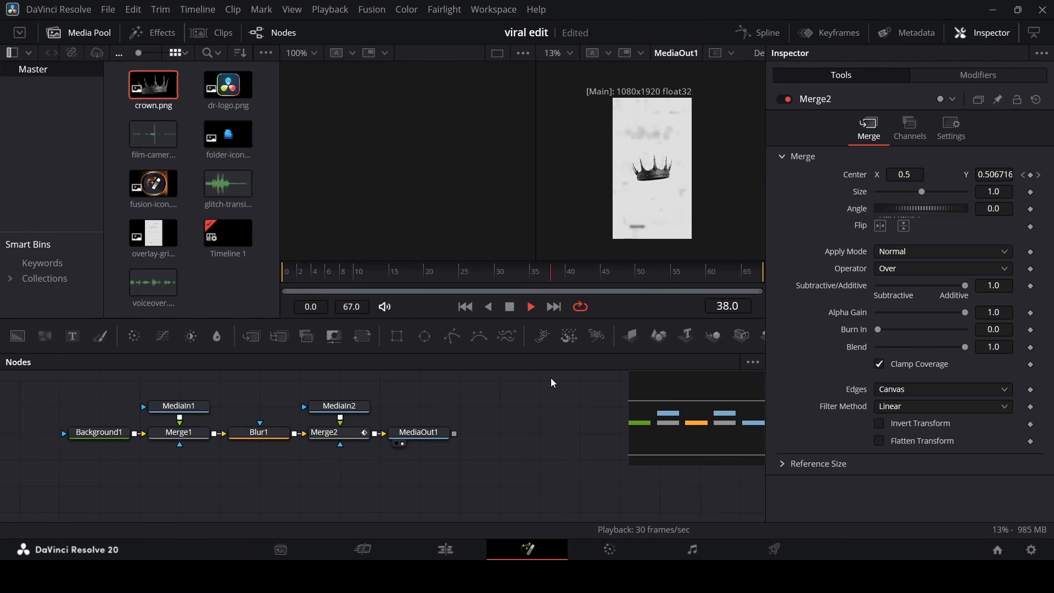
key("space")
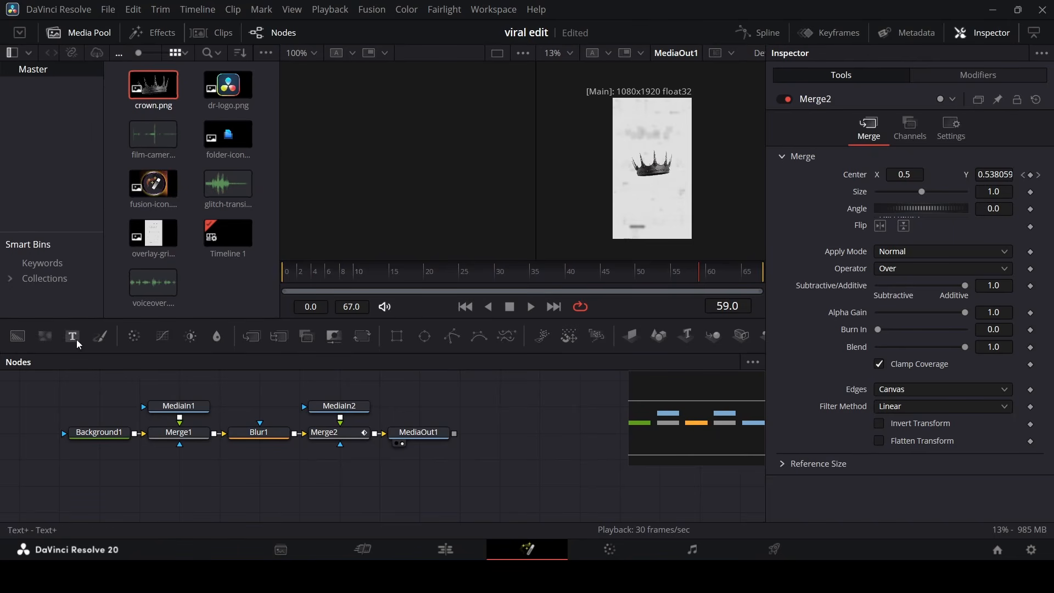
Merge a Text+ node over the crown composite, enter "VISUALS", and set its font to Montserrat
left_click_drag(77, 339, 375, 434)
left_click(418, 407)
left_click(853, 246)
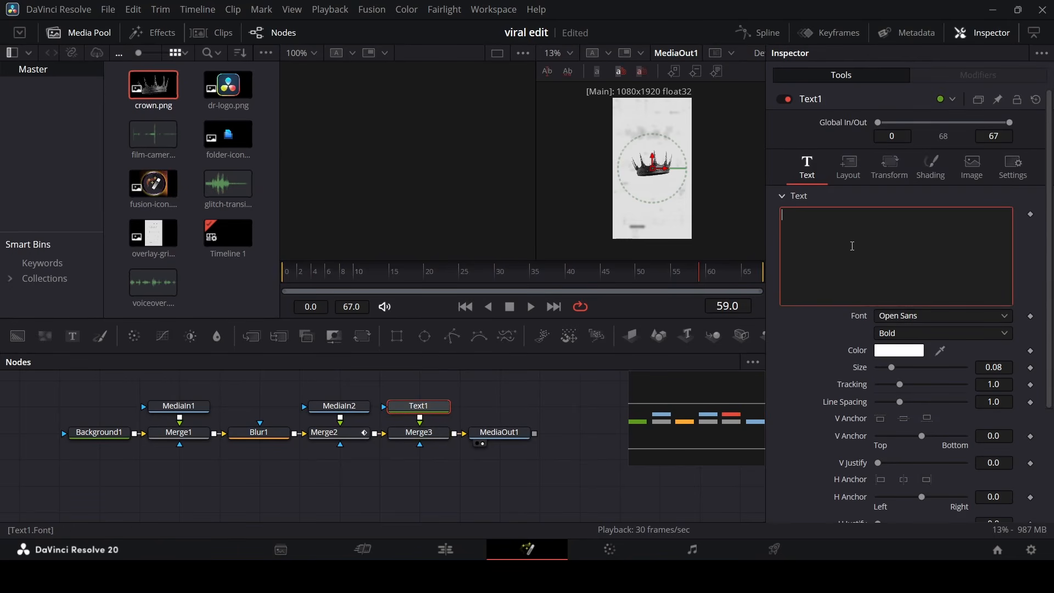
type("ISUALS")
left_click(906, 316)
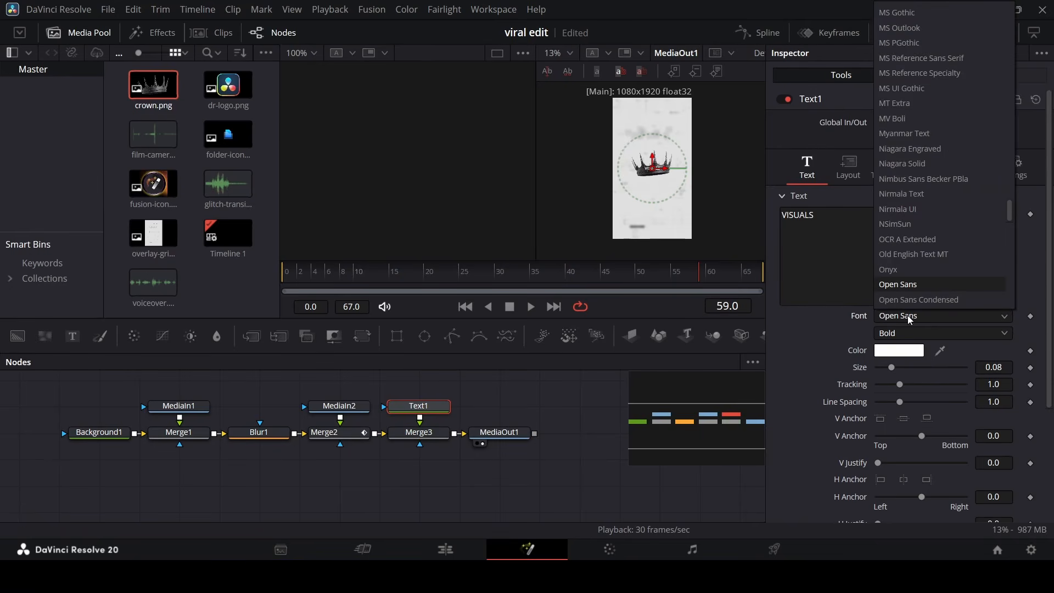
type("mont")
key("Return")
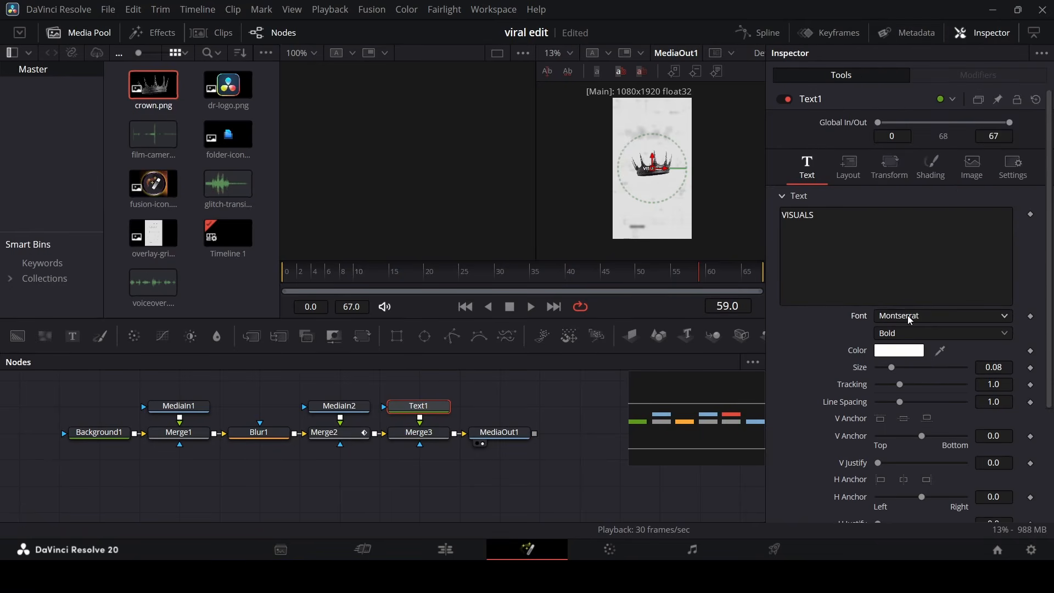
Set the VISUALS text's font style to Black
left_click(909, 333)
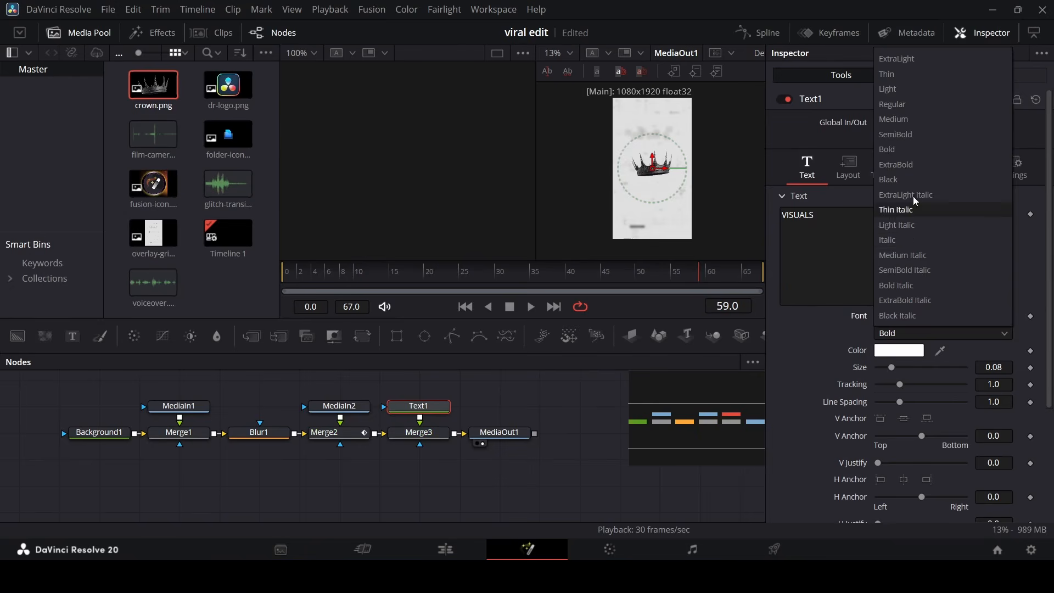
left_click(914, 177)
Open the first timeline clip's composition in Fusion and access its Text3 node's green color for reuse on VISUALS
key("shift+4")
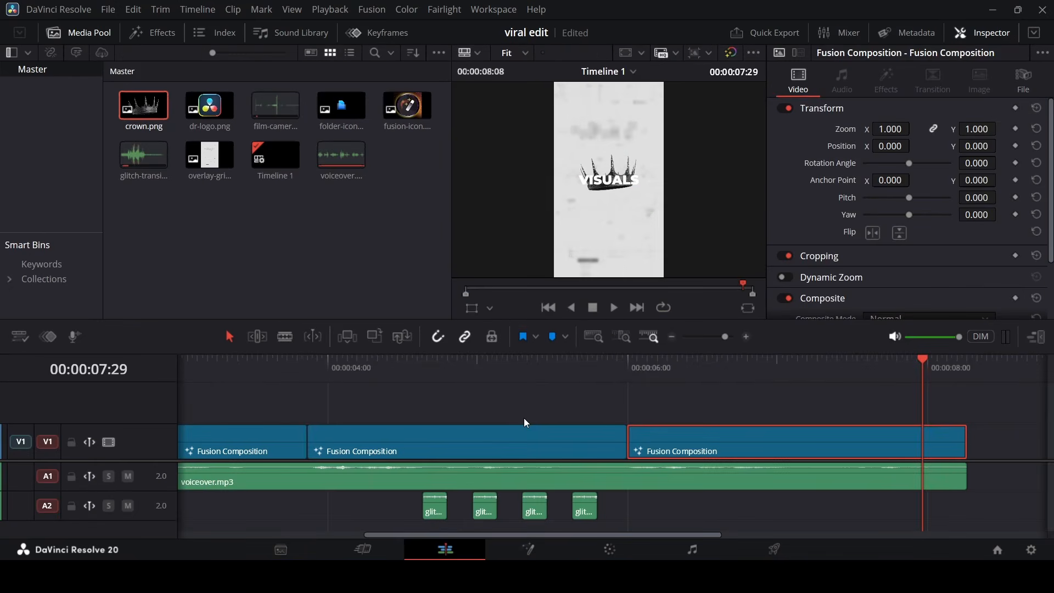
scroll(524, 418, "left", 4)
left_click_drag(406, 378, 384, 378)
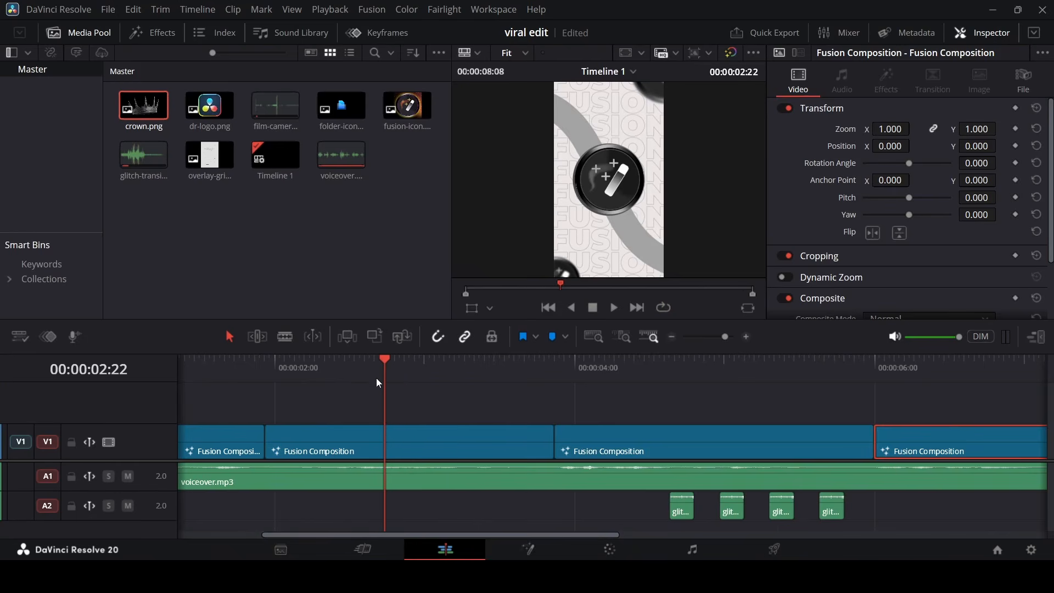
scroll(379, 384, "left", 4)
left_click(349, 367)
left_click(402, 431)
right_click(402, 434)
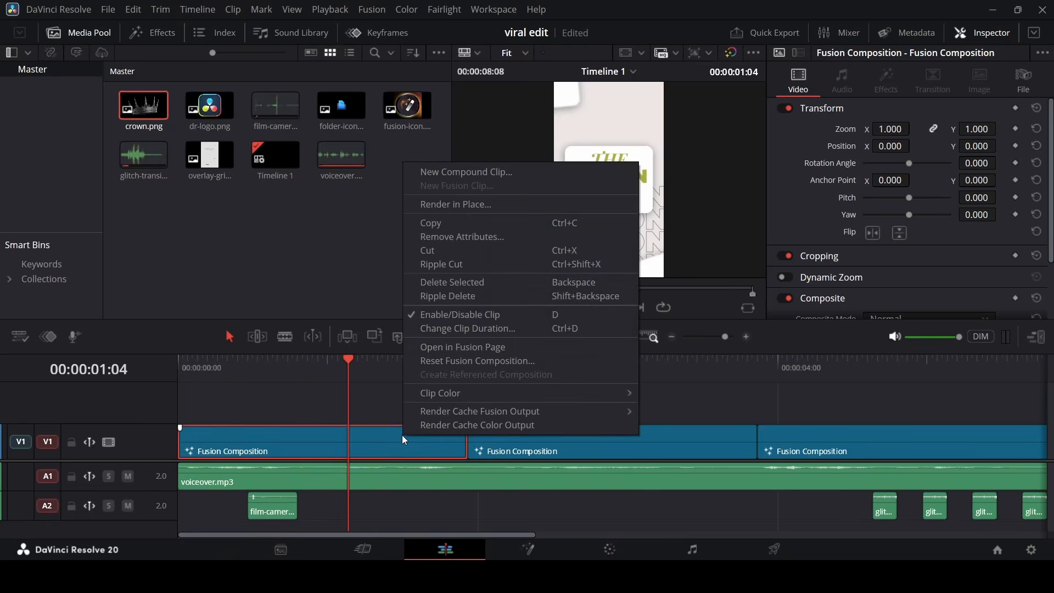
left_click(449, 346)
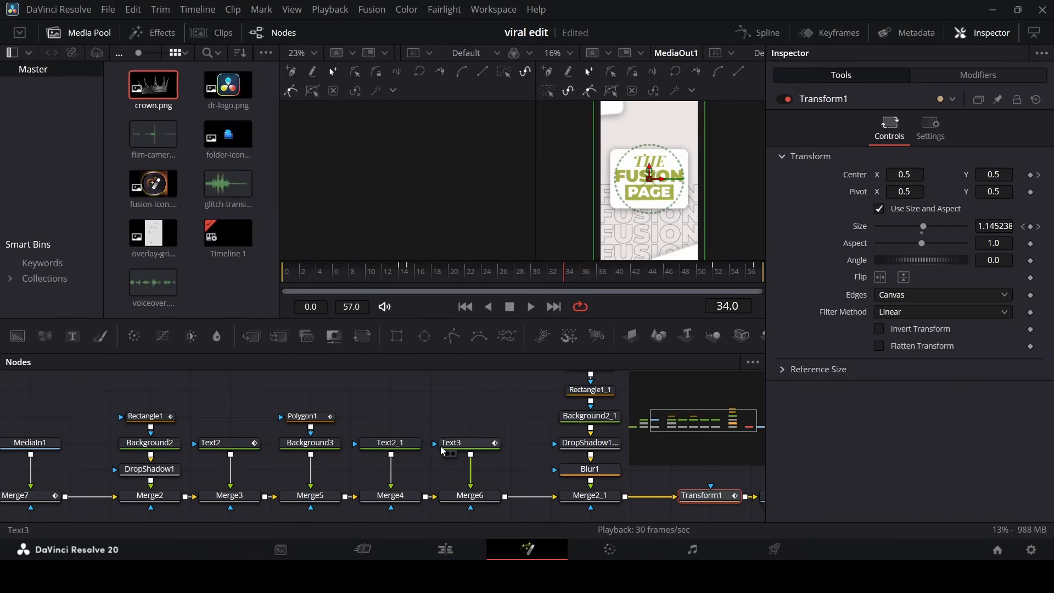
left_click(450, 446)
left_click(917, 391)
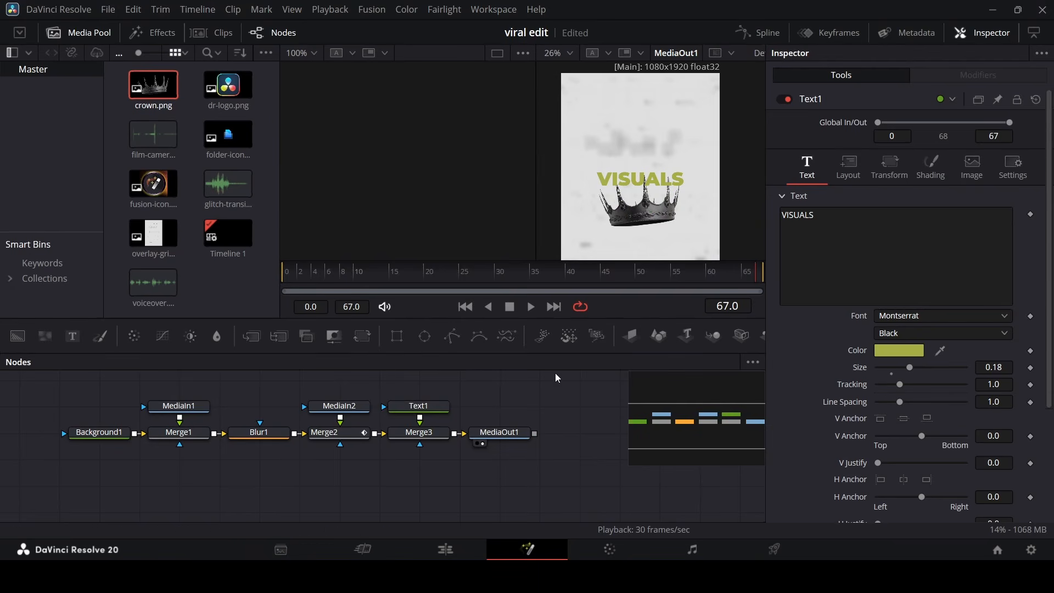
Set the VISUALS text size to 0.2 and nudge the word slightly upward over the crown
left_click(418, 412)
left_click(1000, 367)
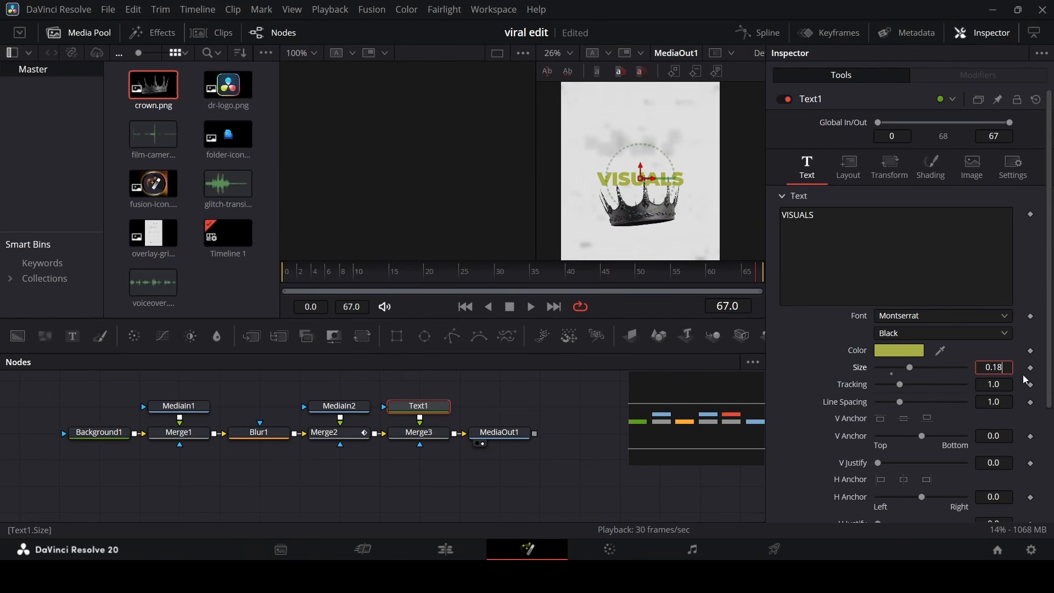
key("BackSpace")
type("2")
key("Tab")
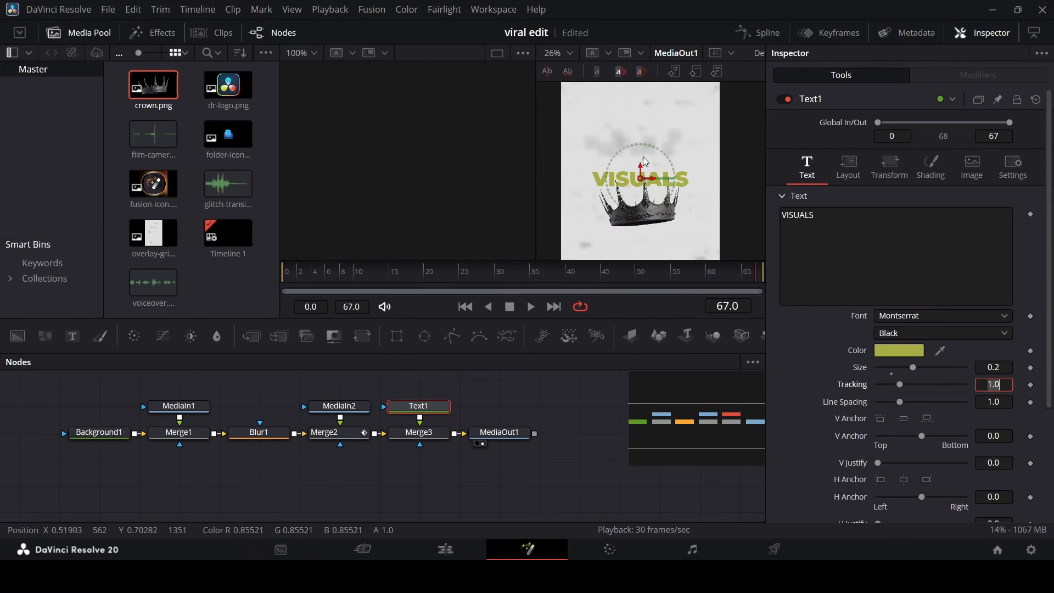
left_click_drag(640, 166, 641, 164)
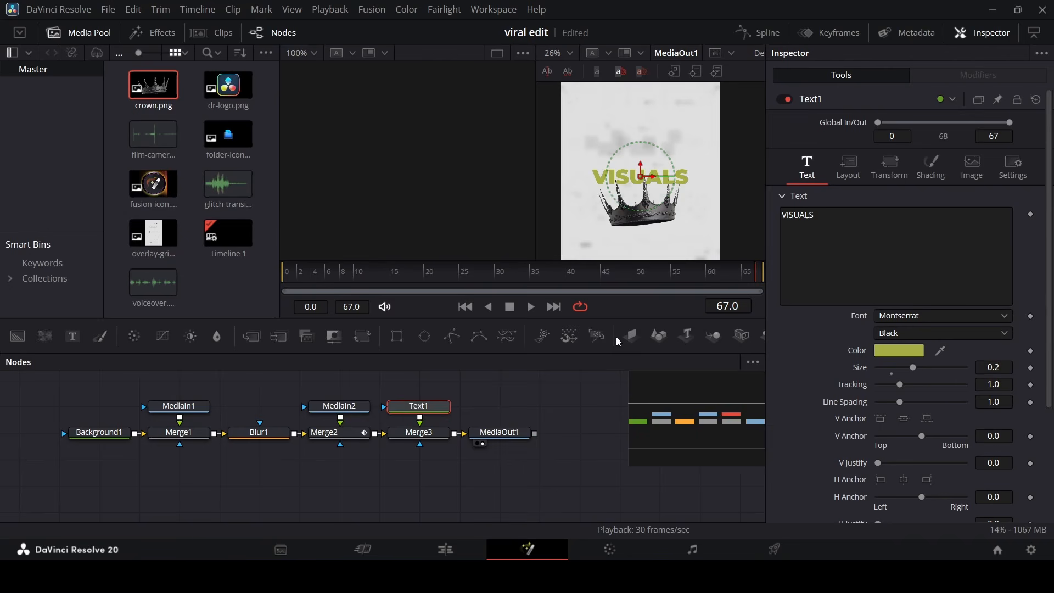
left_click(608, 391)
scroll(661, 178, "down", 2)
left_click(444, 409)
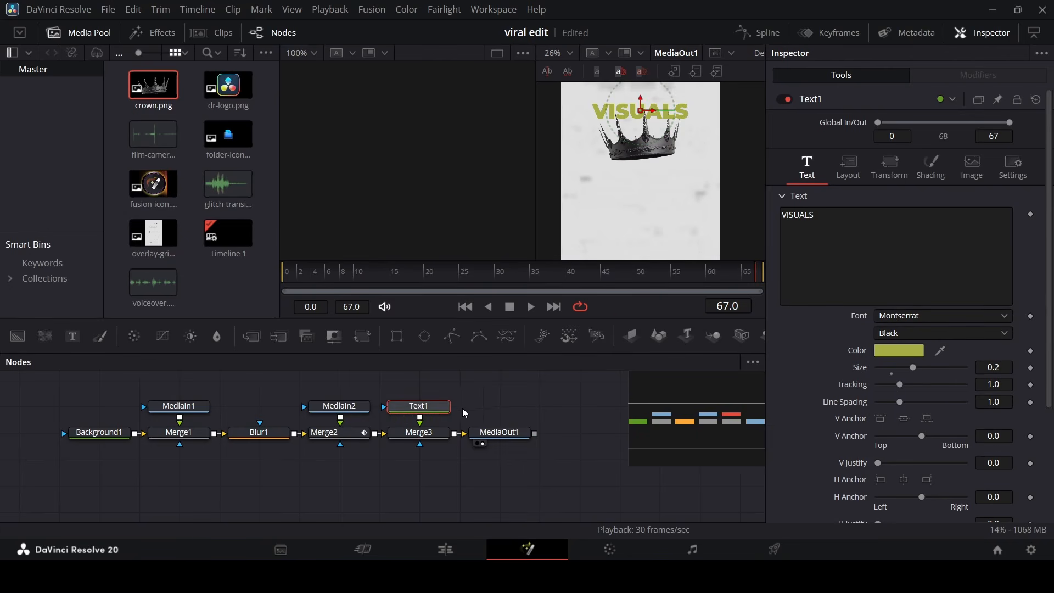
left_click(548, 410)
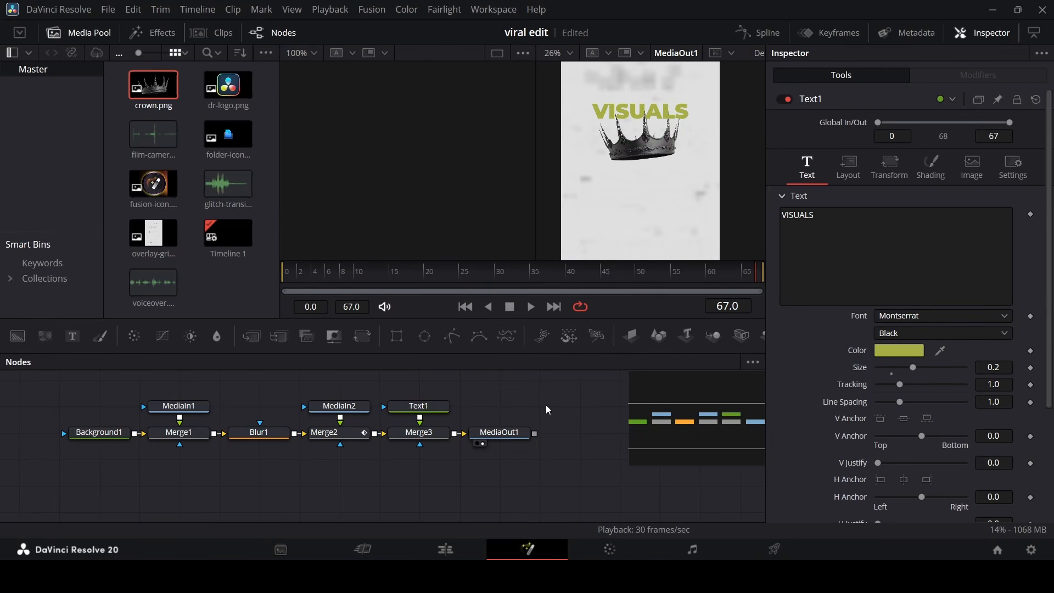
Apply a Follower modifier to the VISUALS text with a Delay of 0.5 and a Left to Right order
left_click(439, 413)
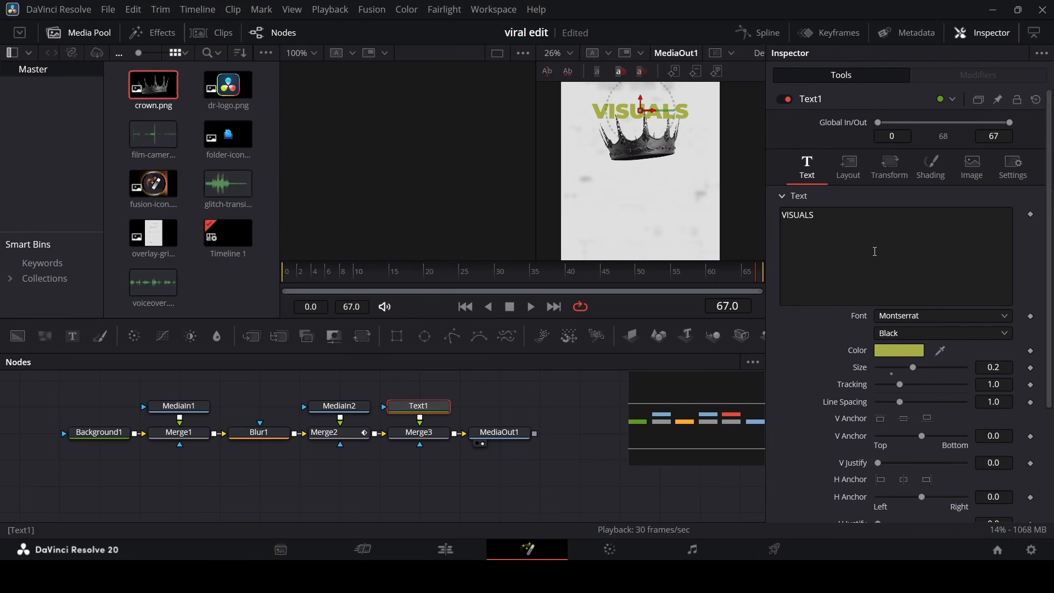
right_click(876, 251)
left_click(914, 336)
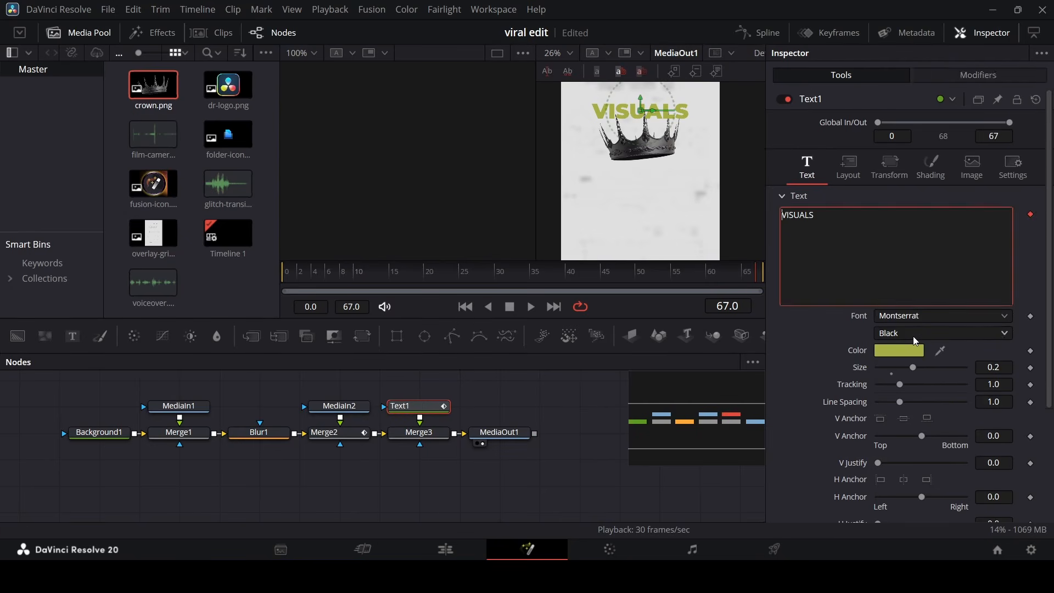
left_click(992, 74)
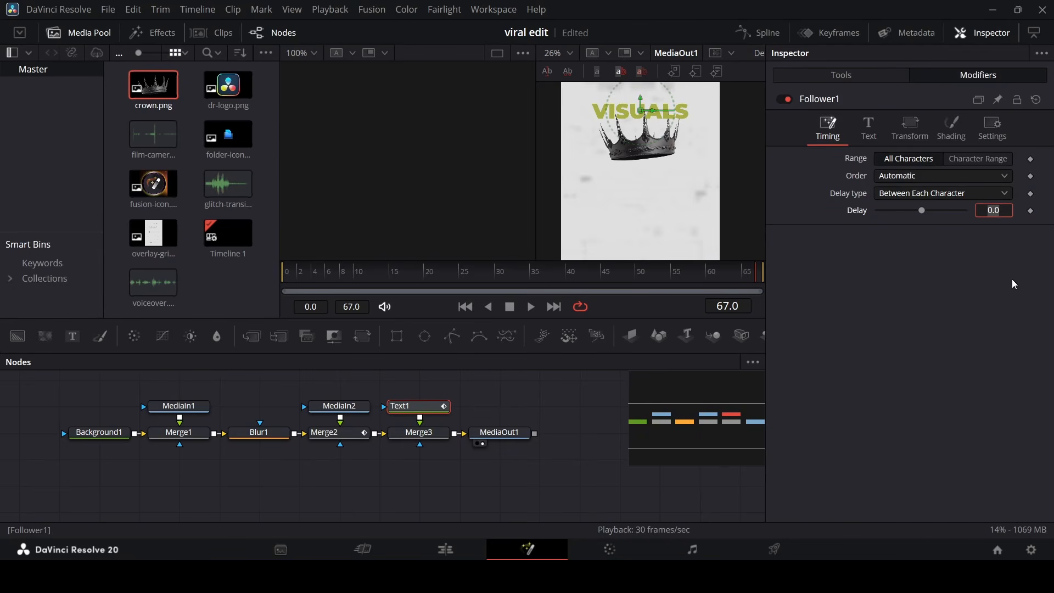
type("0.5")
key("Return")
left_click(920, 181)
left_click(912, 207)
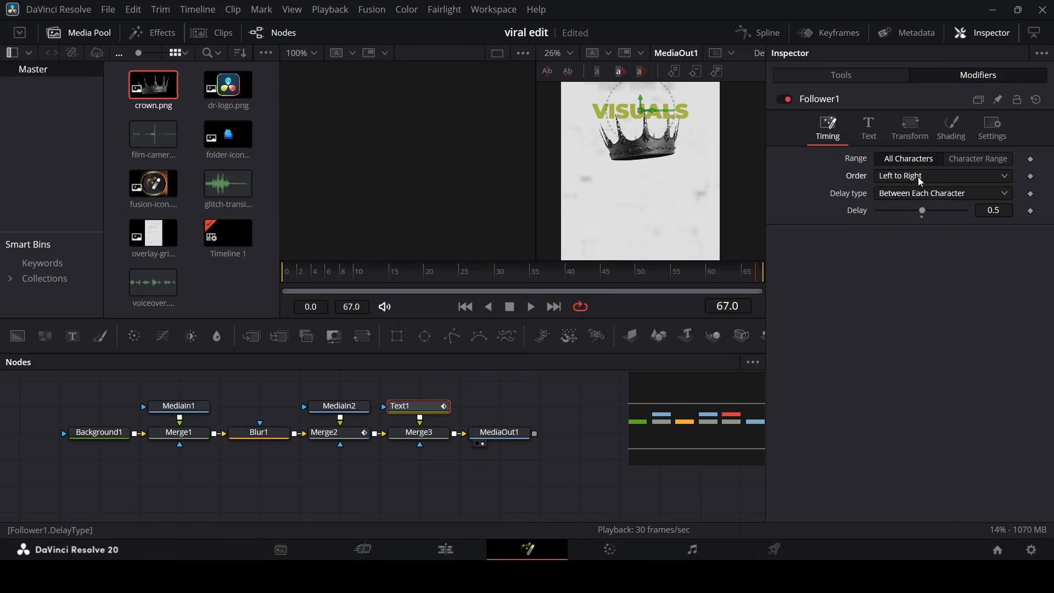
Play the start of the crown clip on the timeline to locate the VISUALS cue, and reopen its composition in Fusion
left_click(950, 135)
left_click_drag(335, 280, 442, 297)
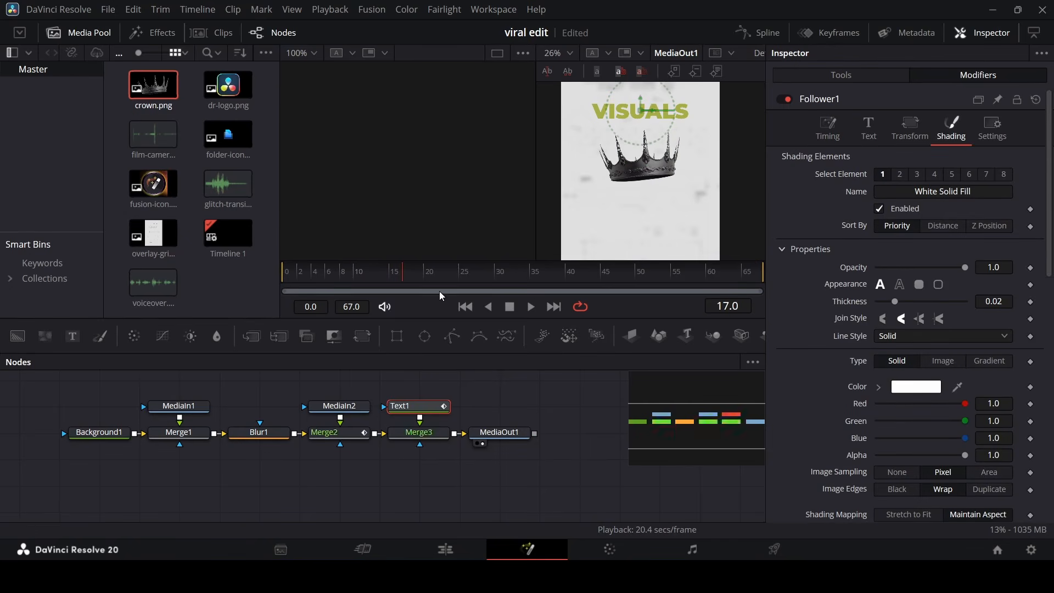
left_click(466, 549)
left_click_drag(451, 375, 430, 373)
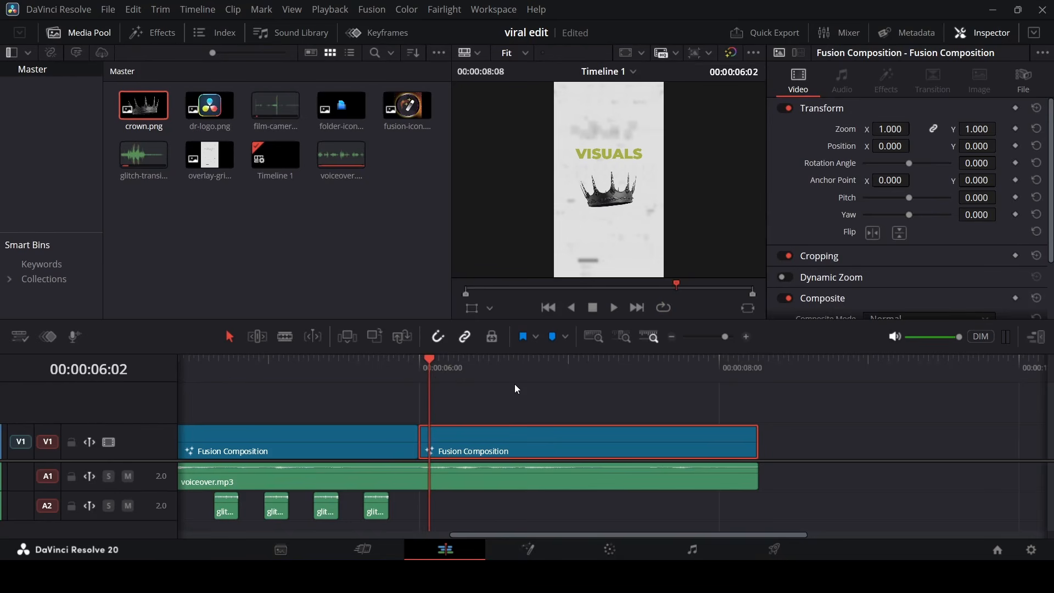
key("space")
left_click_drag(516, 384, 492, 384)
right_click(522, 440)
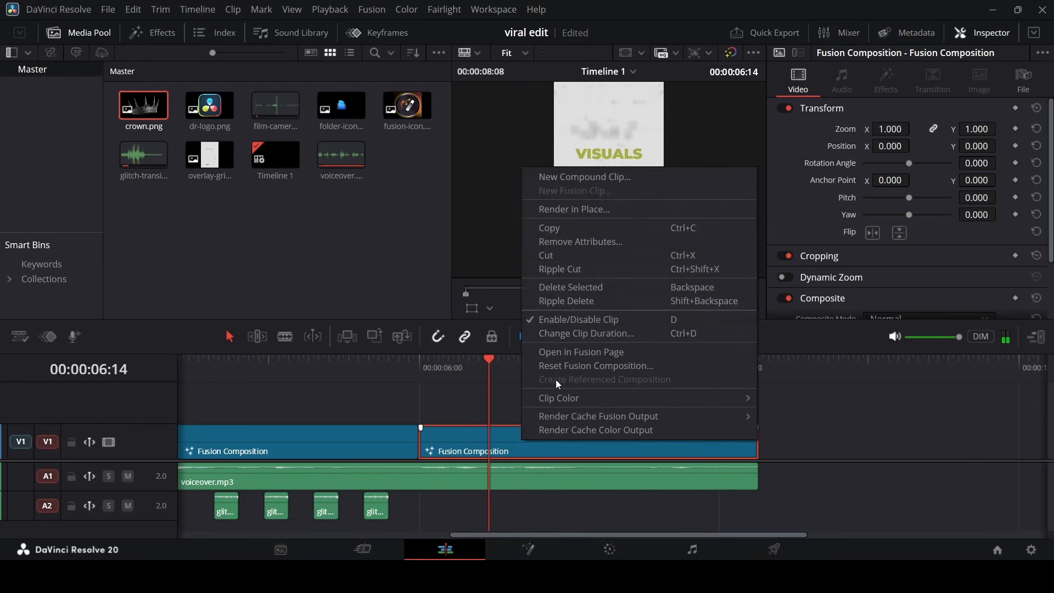
left_click(564, 358)
Keyframe the Follower's shading Opacity at frames 15 and 25, lower it at frame 15, and play back the reveal
left_click(390, 279)
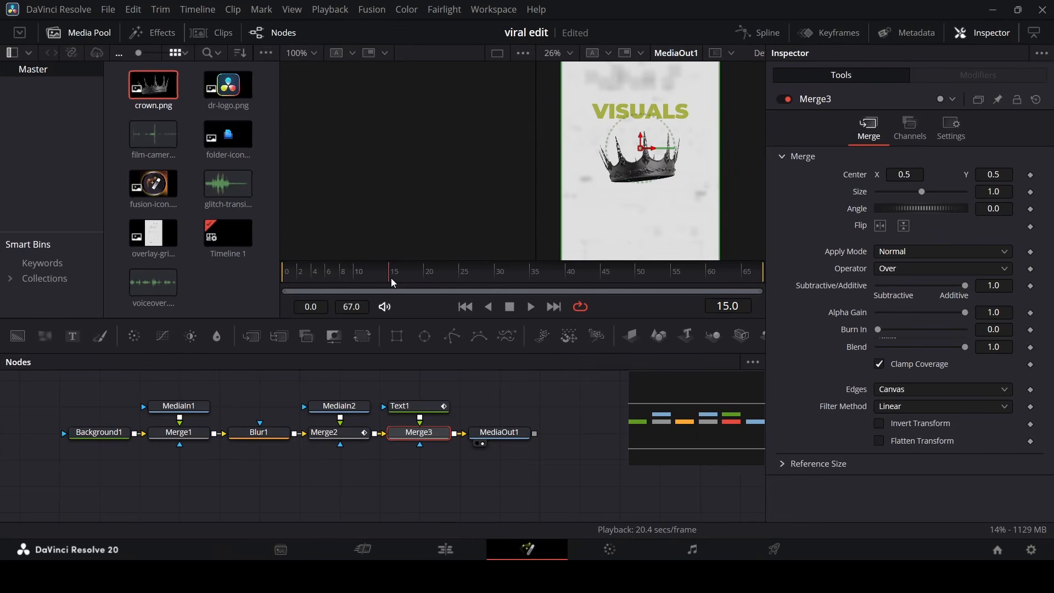
left_click(433, 408)
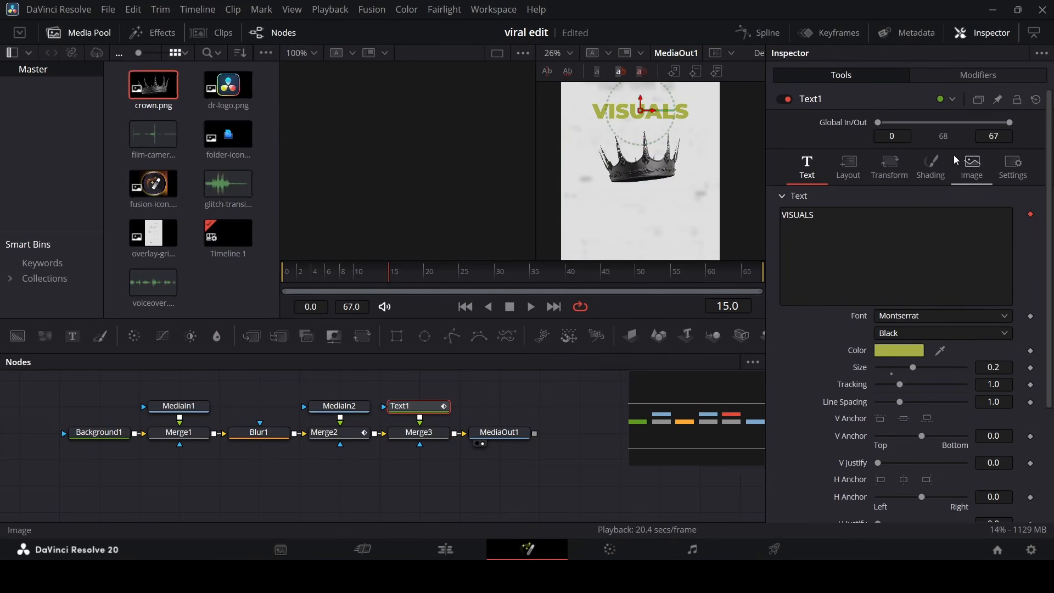
left_click(955, 74)
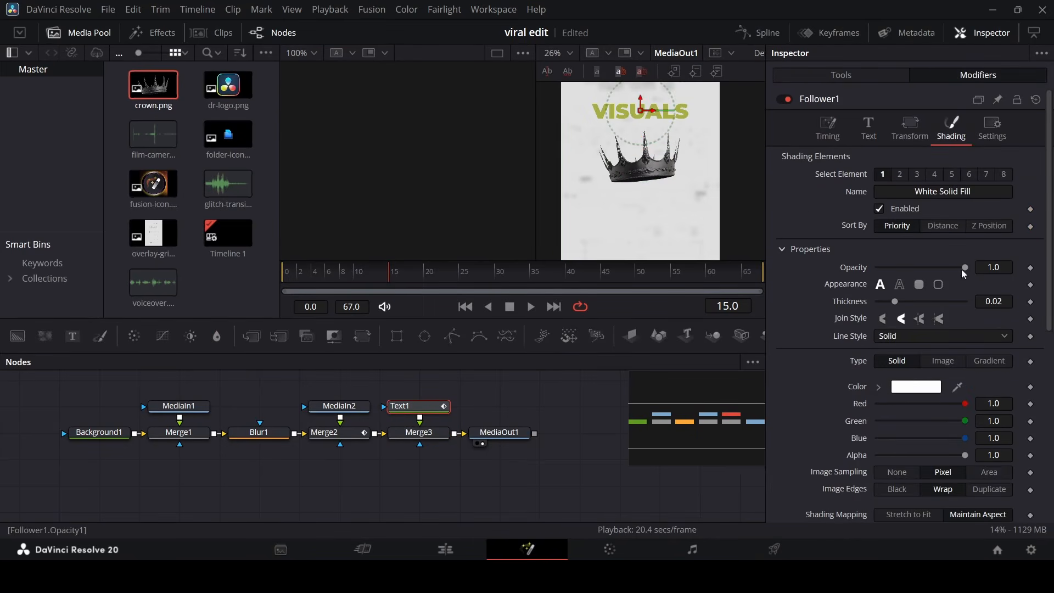
left_click(1031, 268)
left_click_drag(424, 275, 465, 284)
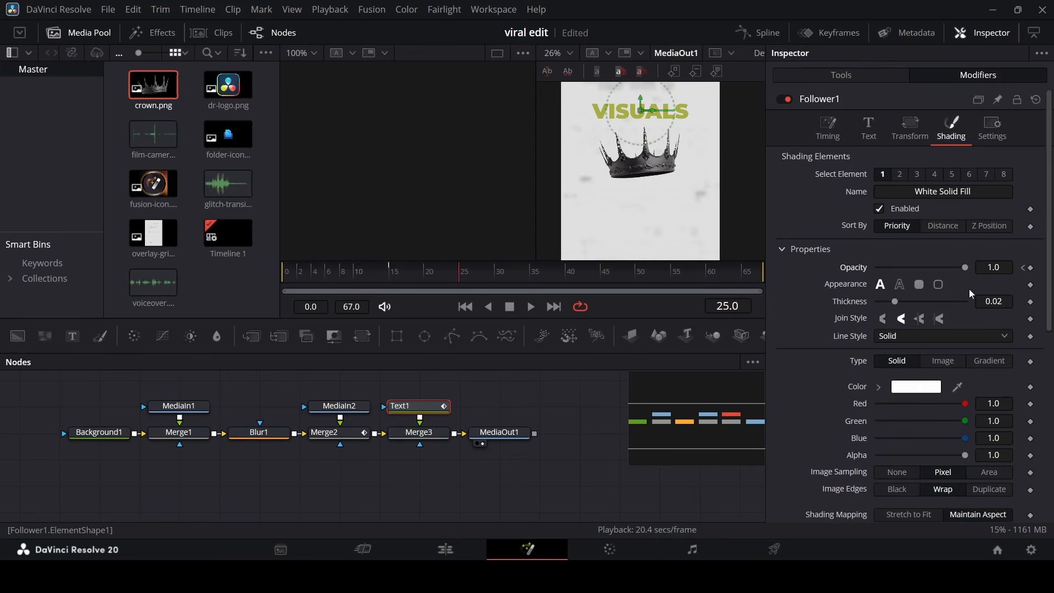
left_click(1031, 269)
left_click(393, 278)
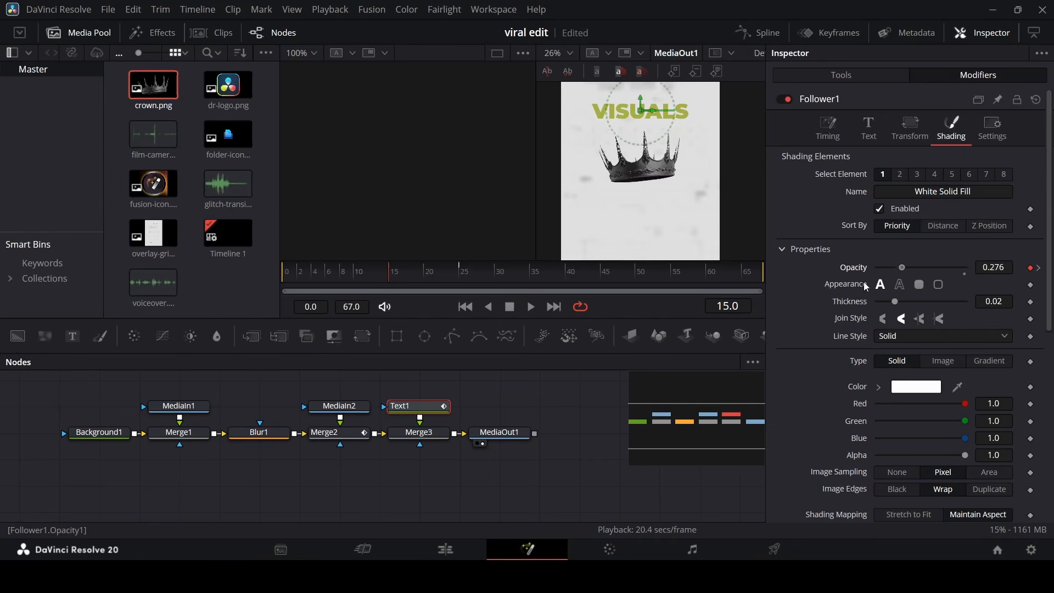
left_click(585, 410)
key("space")
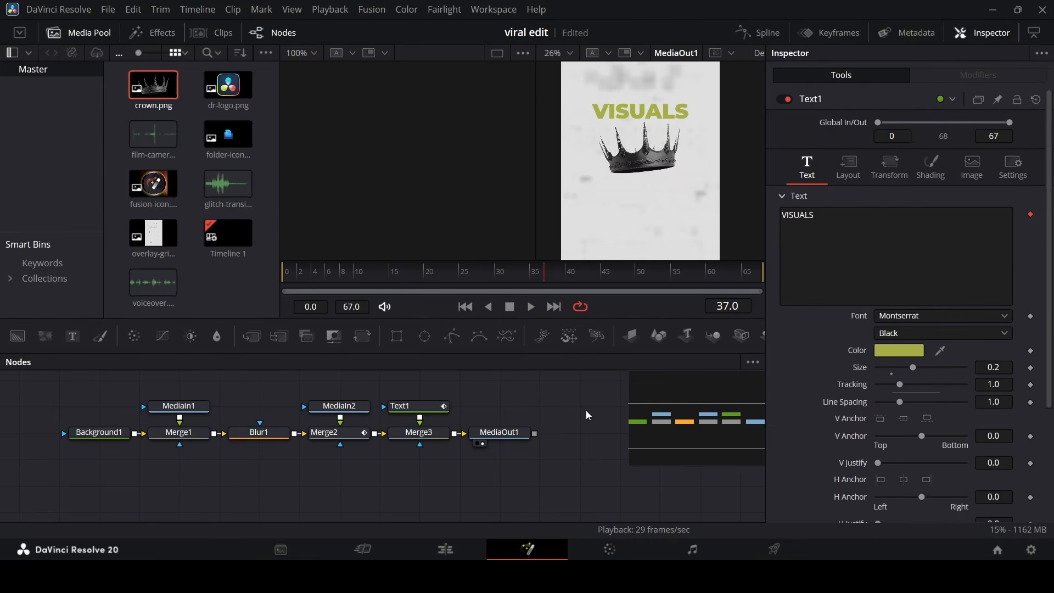
Merge a second Text+ node after Merge3, enter "FROM SCRATCH", and sample the green color for it
left_click_drag(72, 336, 497, 432)
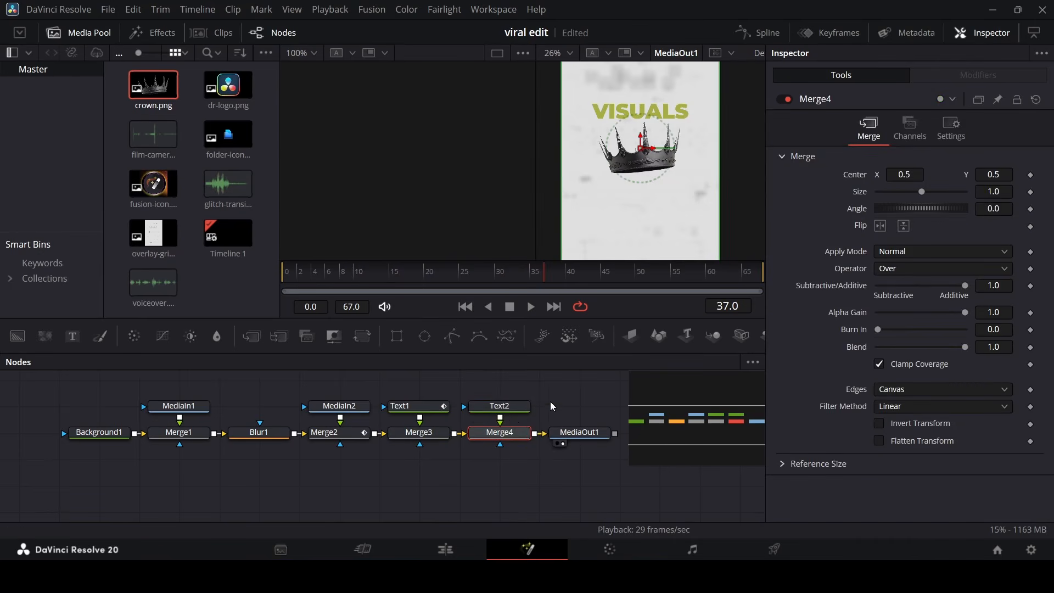
left_click(521, 409)
left_click(879, 263)
type("From")
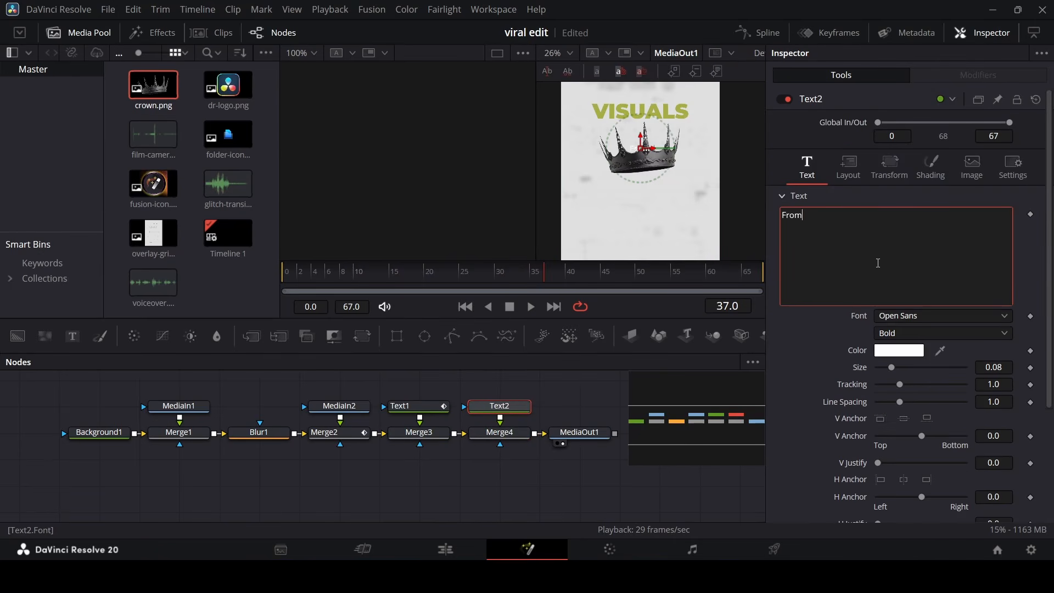
type(" Scratch")
key("ctrl+a")
type("FROM SCRATCH")
left_click_drag(940, 352, 640, 182)
Set the FROM SCRATCH text's font to Playfair Display ExtraBold Italic
left_click(903, 317)
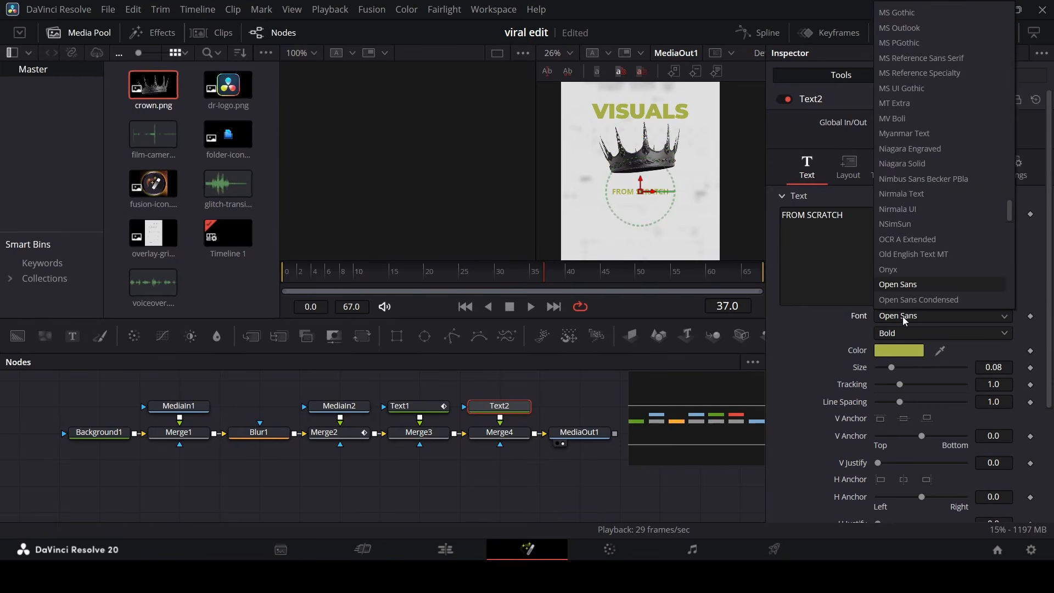
type("pl")
key("Down")
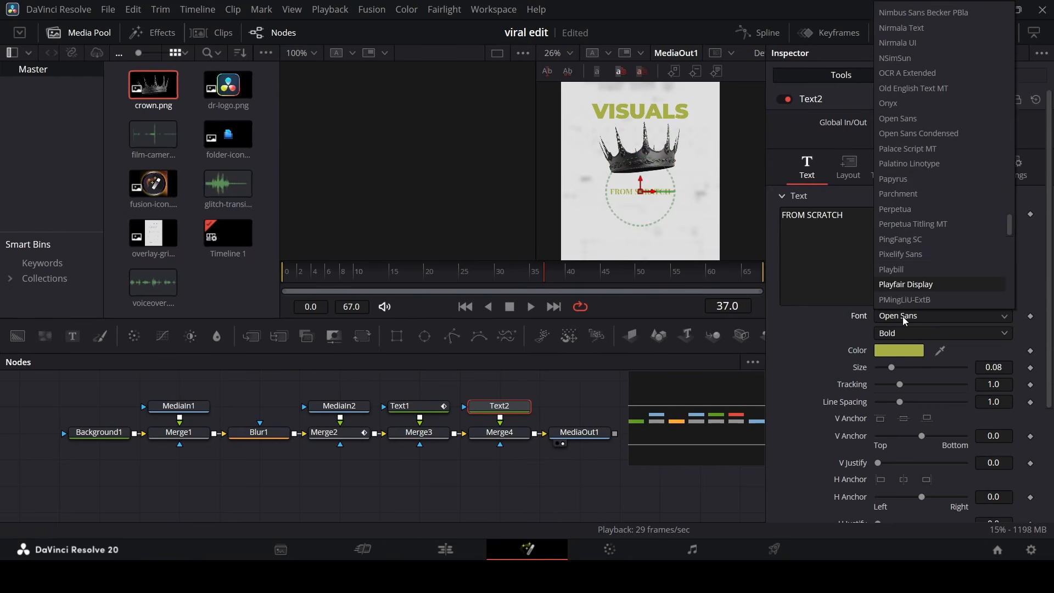
key("Return")
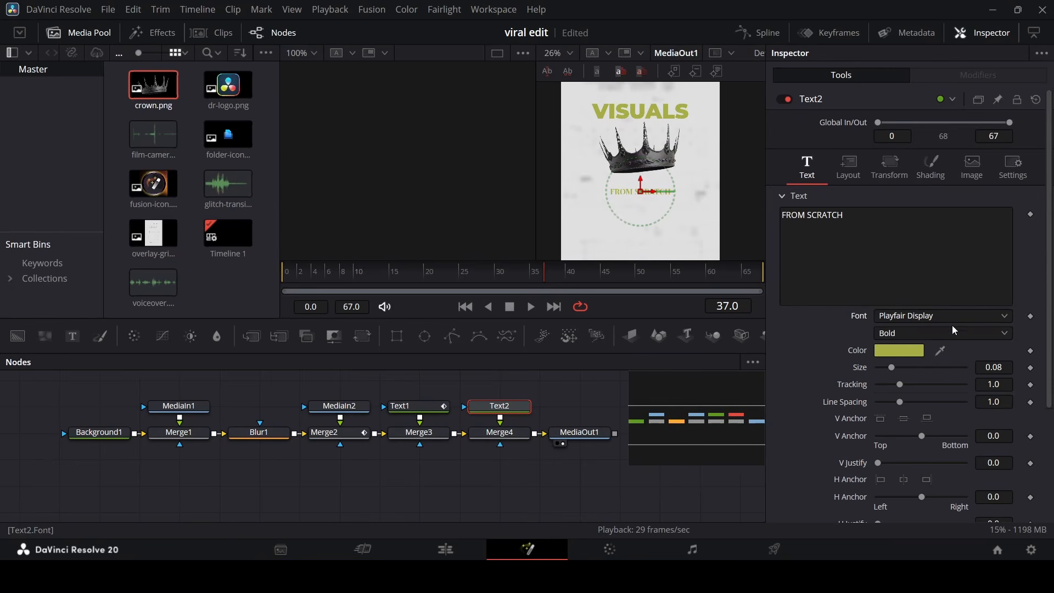
left_click(892, 335)
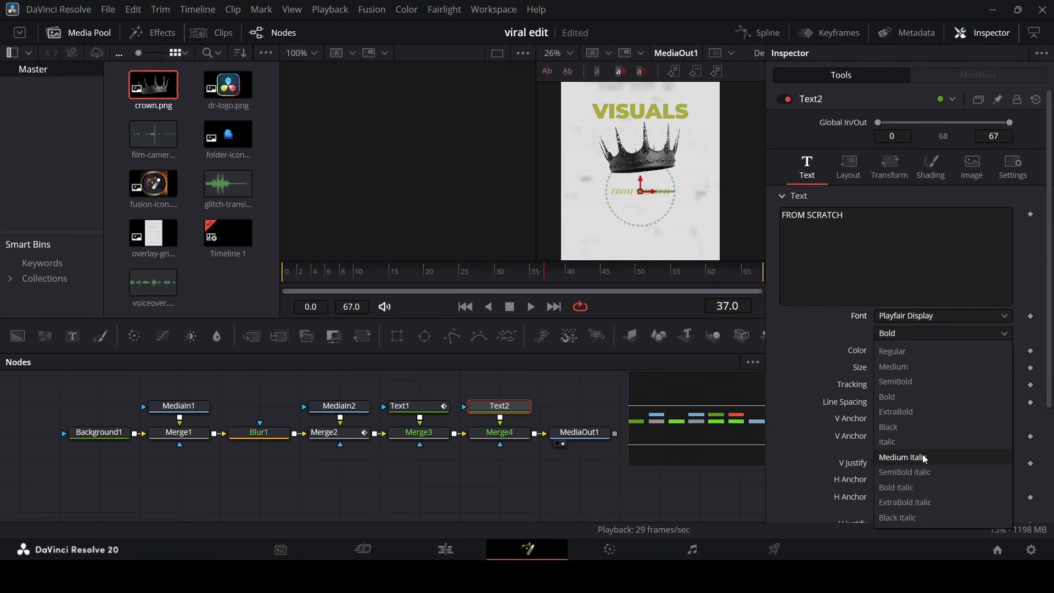
left_click(919, 490)
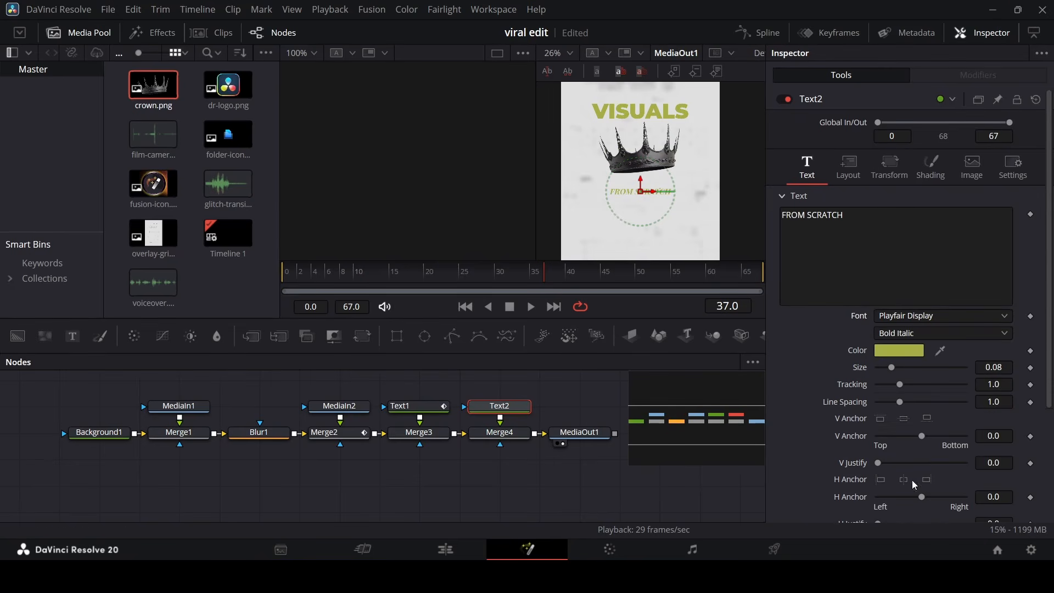
left_click(923, 337)
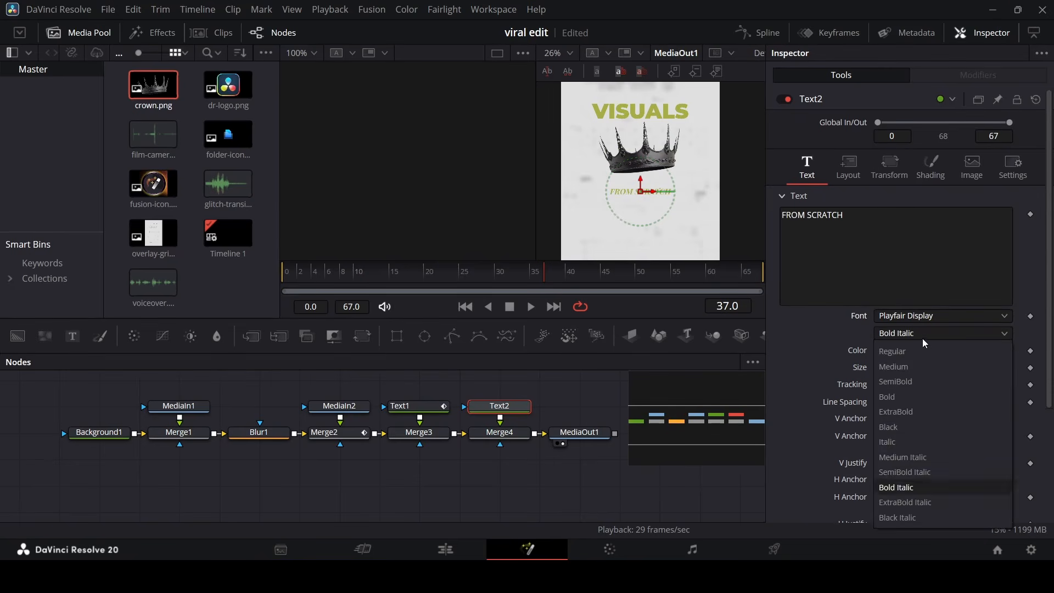
left_click(912, 502)
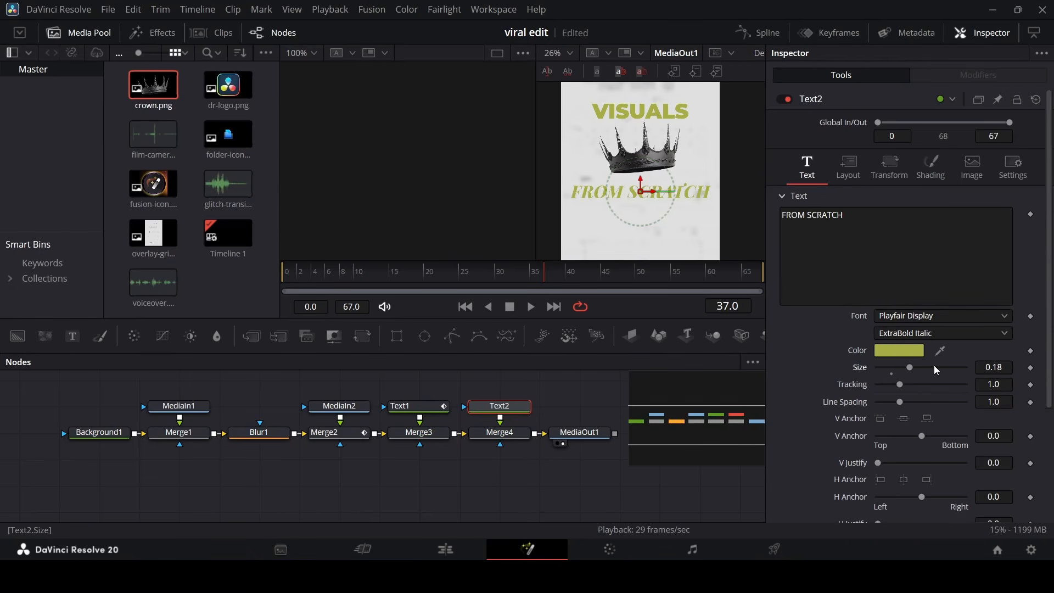
Set the FROM SCRATCH text size to 0.15
left_click_drag(893, 368, 901, 369)
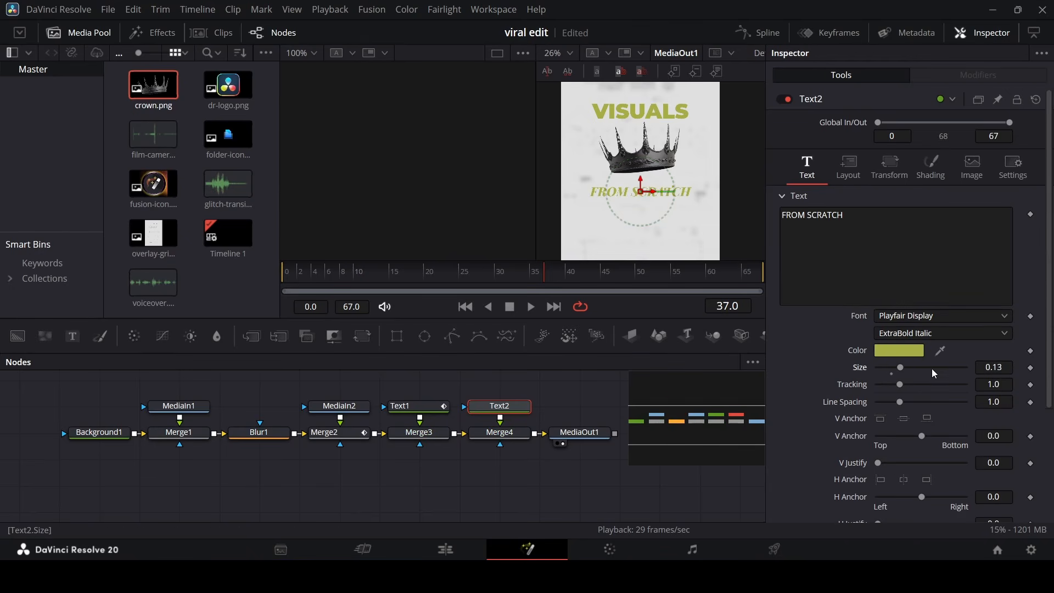
left_click(622, 467)
left_click(500, 406)
double_click(995, 367)
type("0.15")
key("Tab")
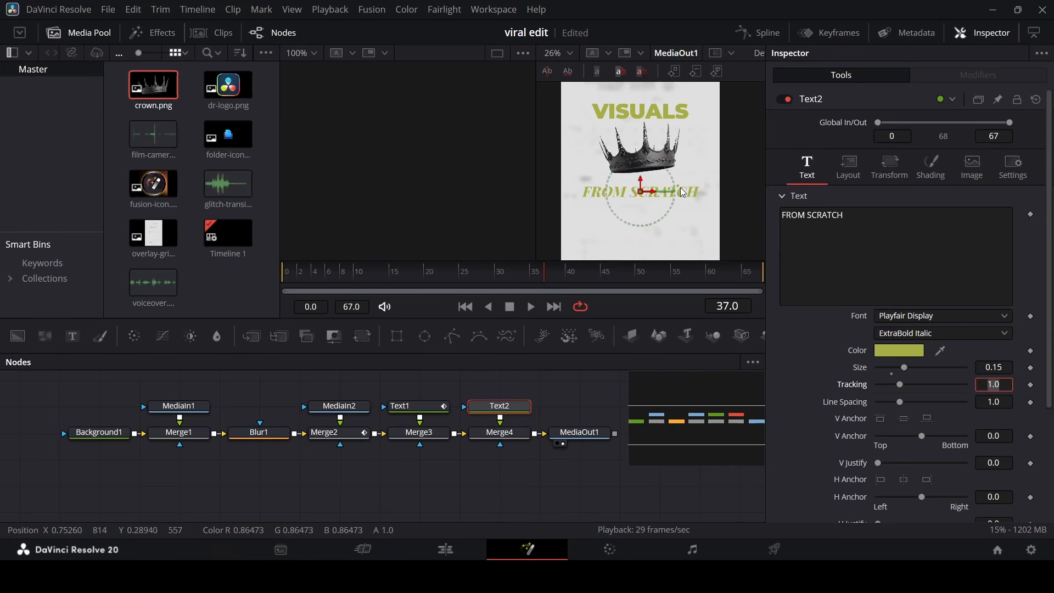
Set the FROM SCRATCH text's font style to Bold Italic after trying SemiBold Italic
left_click(933, 333)
left_click(916, 473)
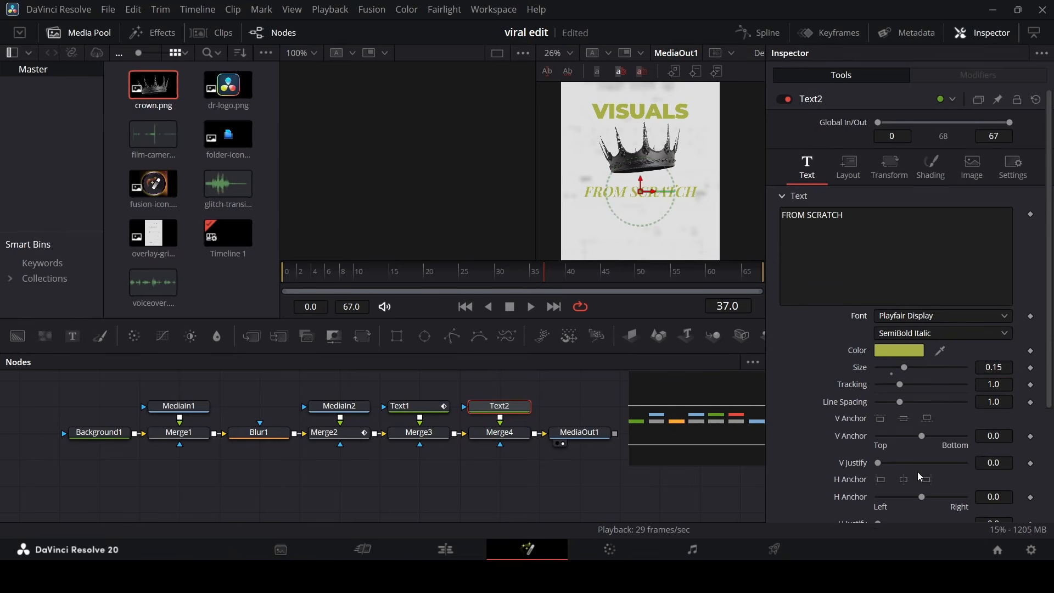
left_click(575, 404)
scroll(648, 205, "down", 2)
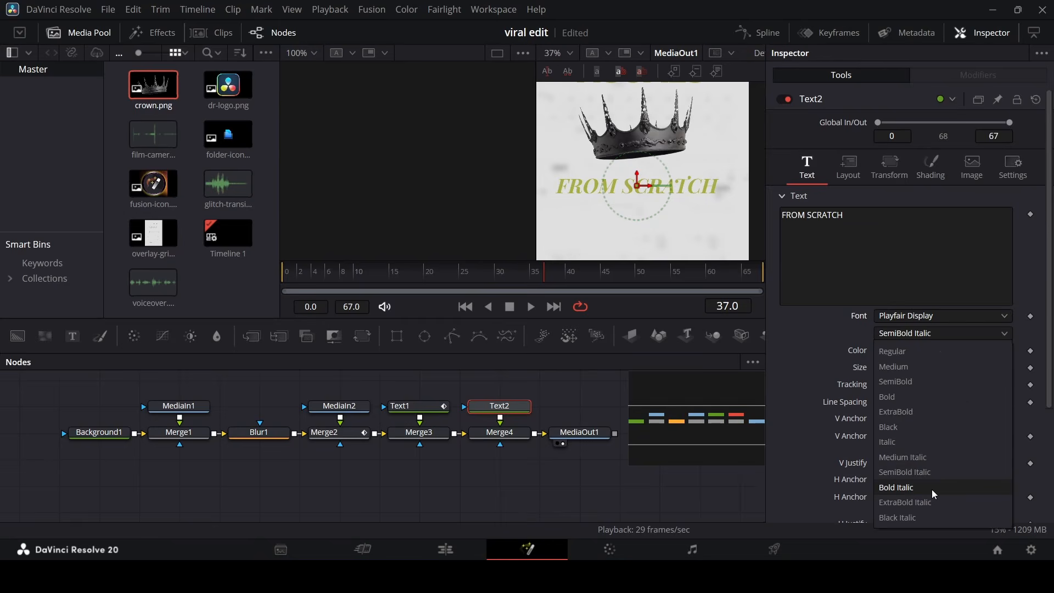
left_click(932, 489)
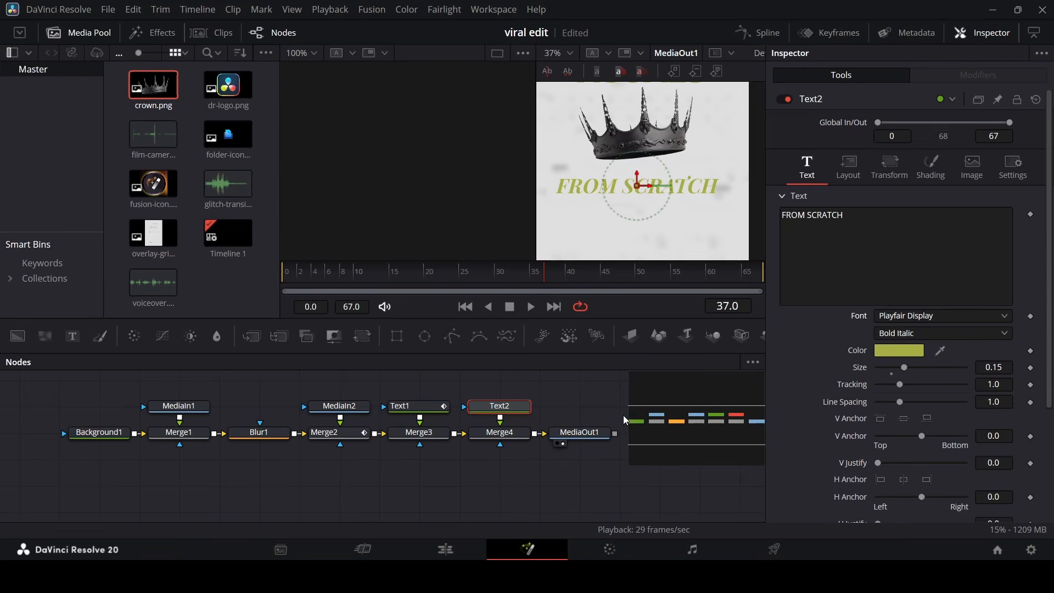
left_click(599, 387)
scroll(697, 154, "down", 2)
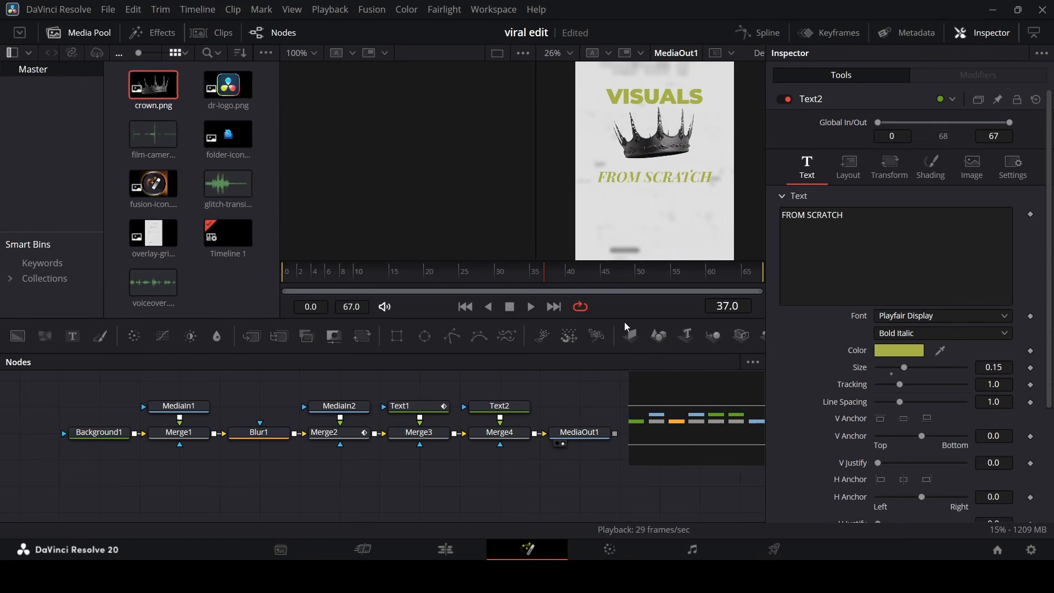
Play the voiceover in the timeline to find the FROM SCRATCH cue, and reopen the crown composition in Fusion at frame 40
left_click(474, 545)
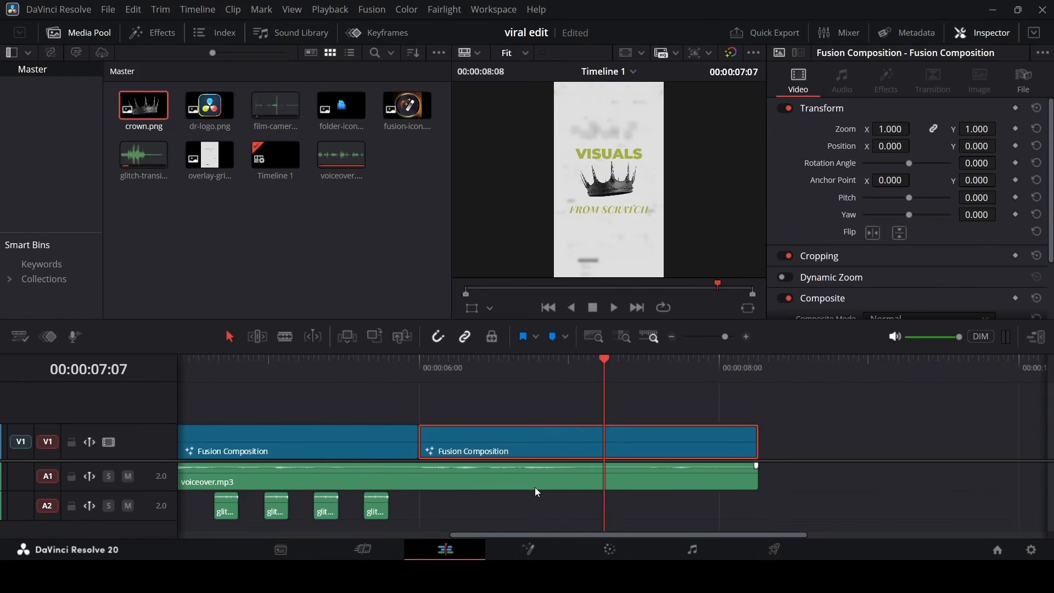
left_click(580, 359)
key("space")
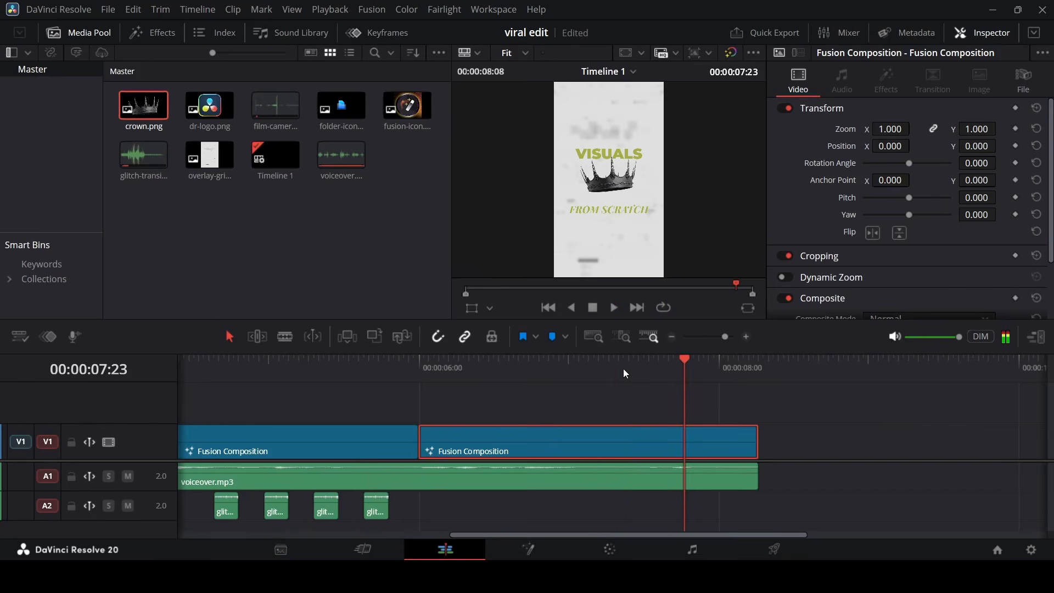
left_click(622, 371)
right_click(650, 441)
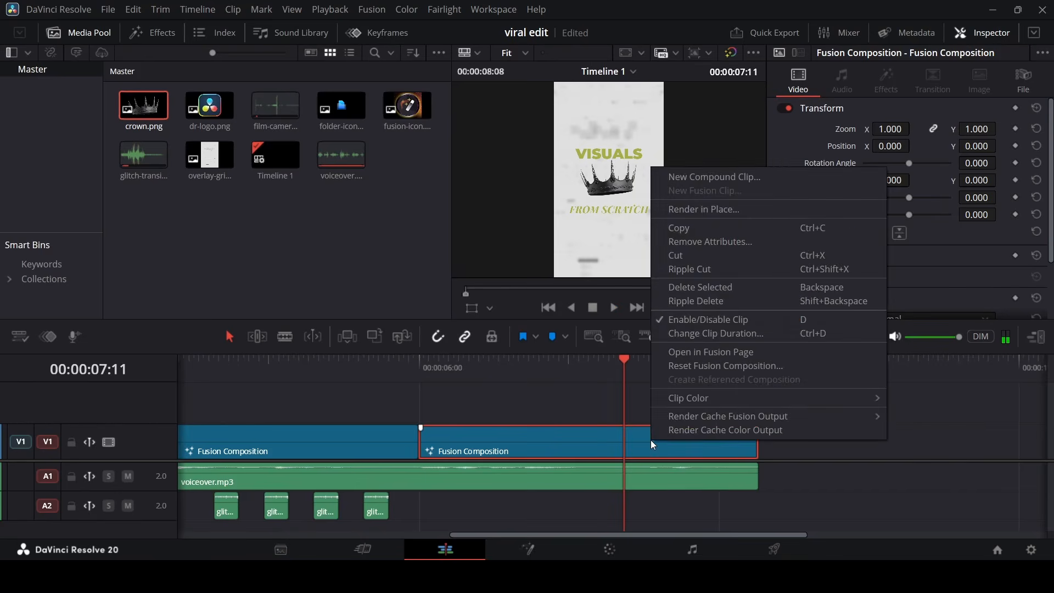
left_click(697, 352)
left_click(566, 275)
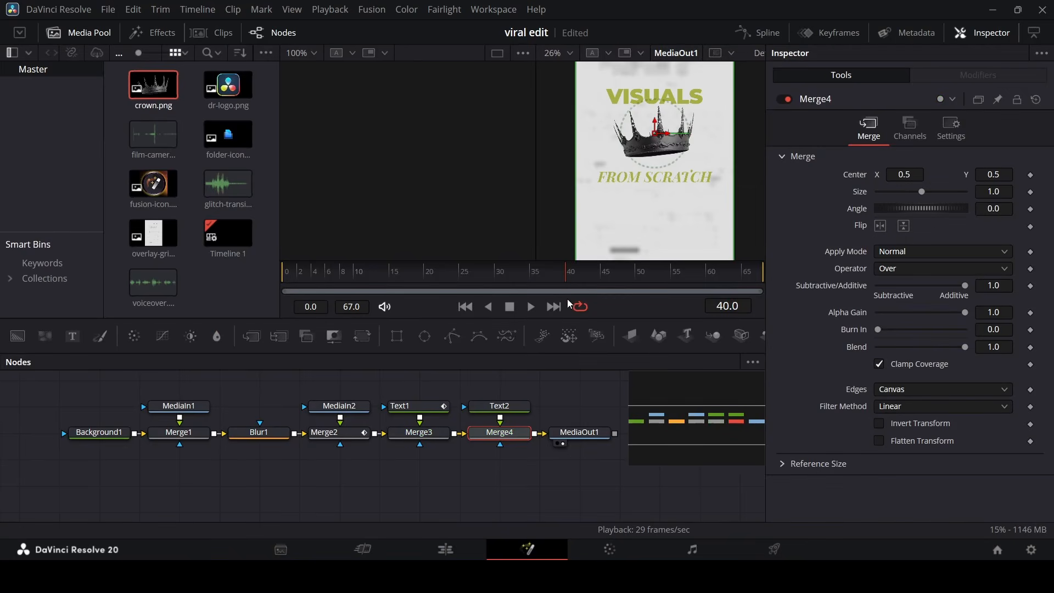
Add a Follower modifier to the FROM SCRATCH text and set its Delay between each character
left_click(512, 407)
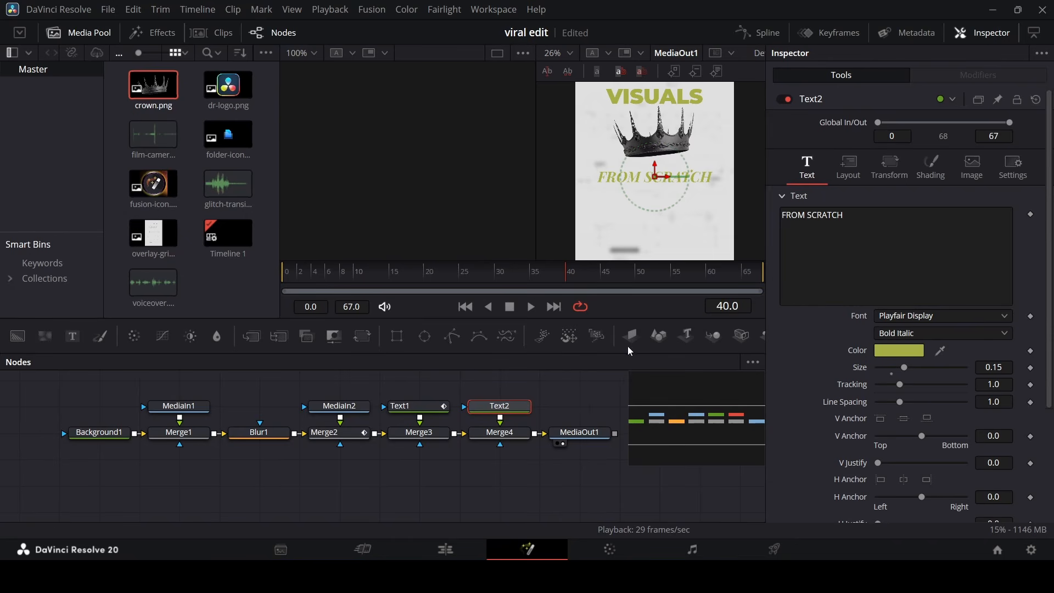
left_click(872, 232)
right_click(872, 232)
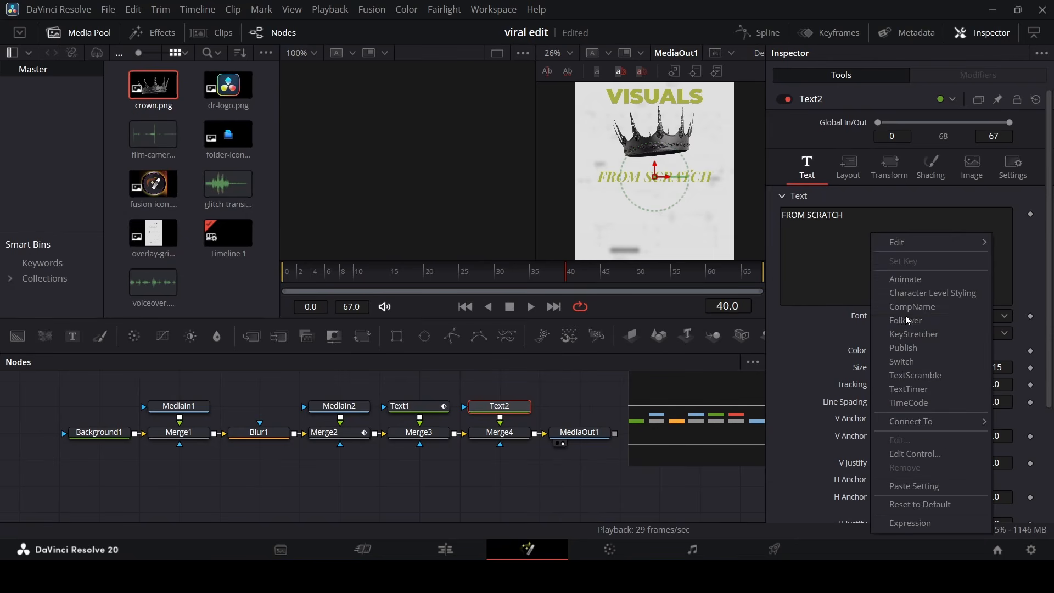
left_click(910, 325)
left_click(979, 75)
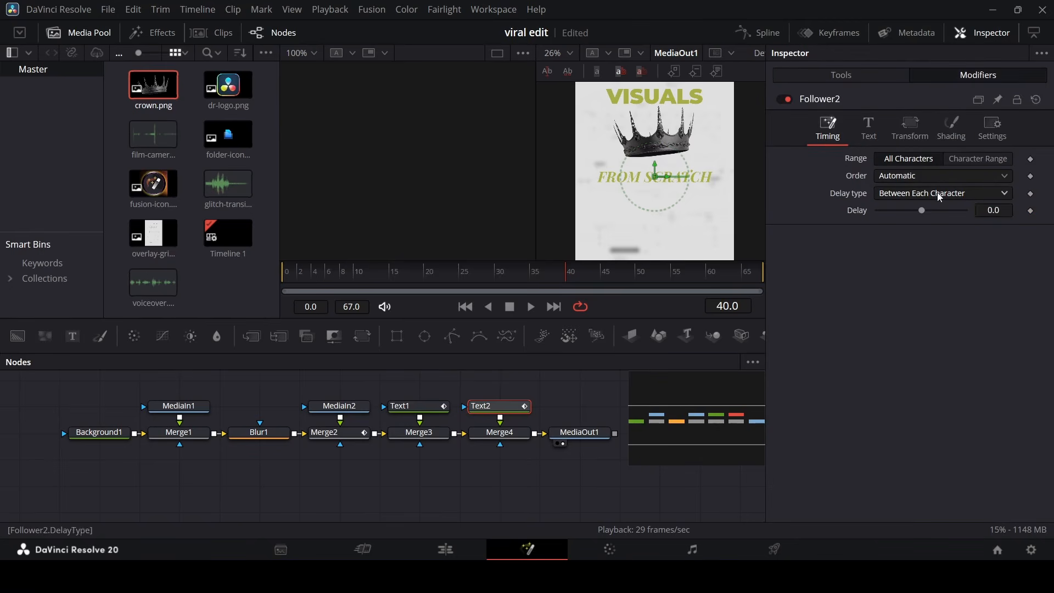
left_click(1003, 209)
Keyframe the Follower's shading Opacity at frames 40 and 50, lower it fully at frame 40, and play back the reveal
left_click(953, 130)
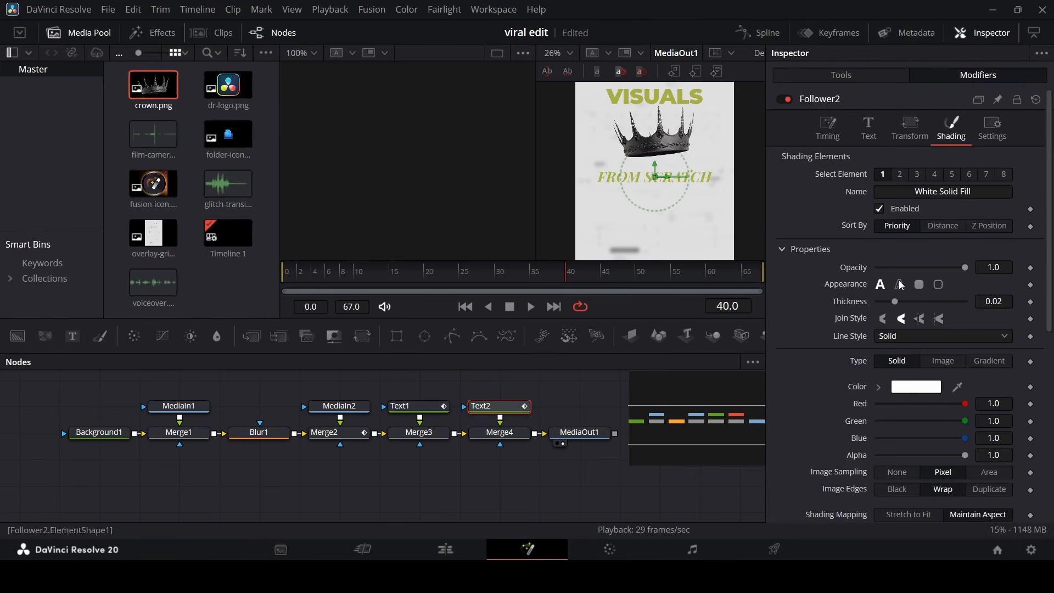
left_click(1031, 265)
left_click(636, 277)
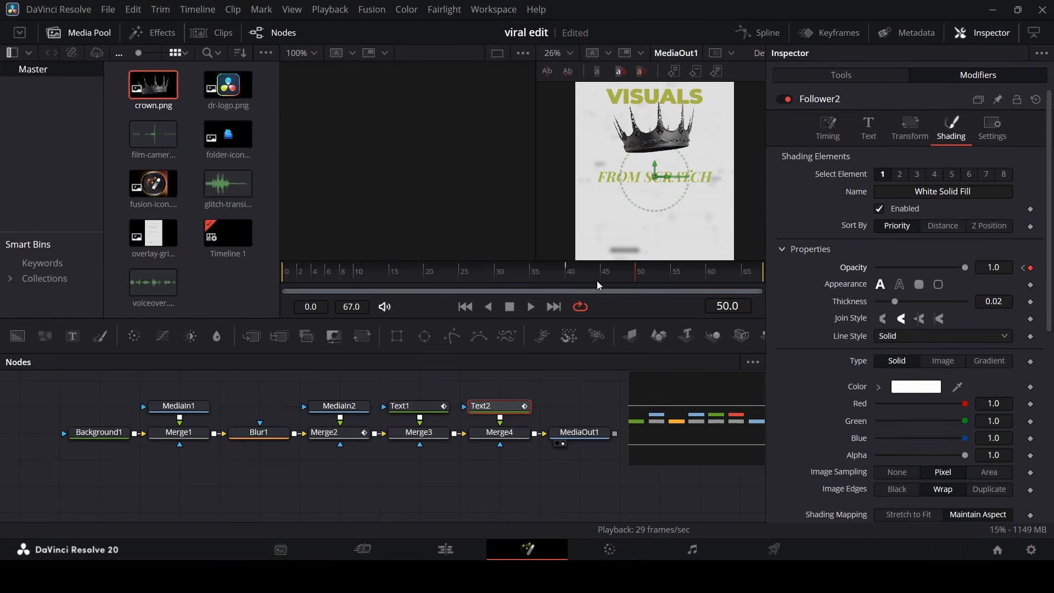
left_click(571, 289)
left_click_drag(962, 269, 877, 269)
left_click(588, 400)
key("space")
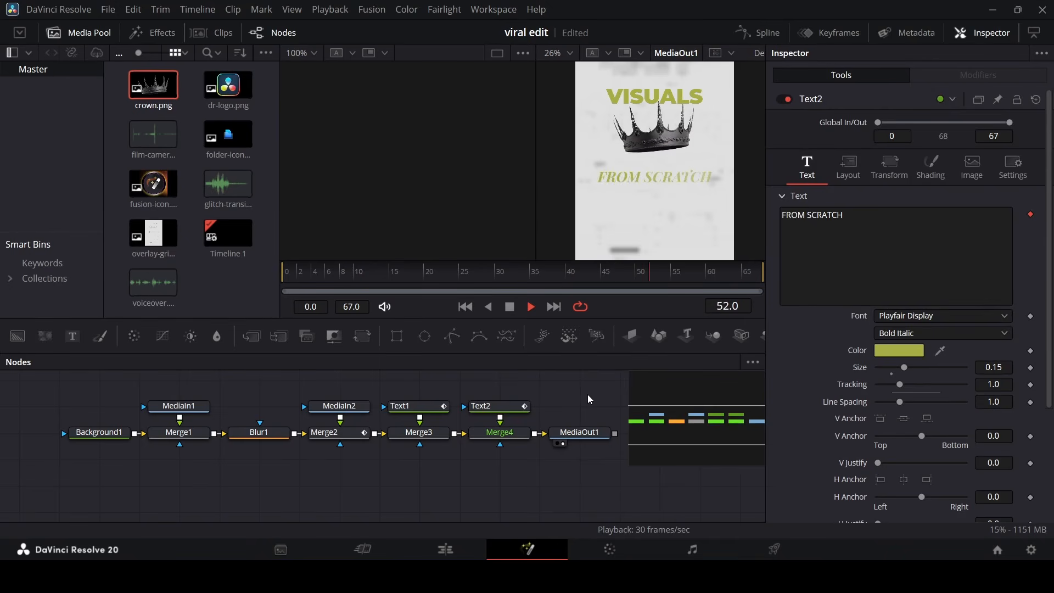
key("space")
Move the FROM SCRATCH text slightly up toward the crown and scrub through the composition to check it
left_click(499, 407)
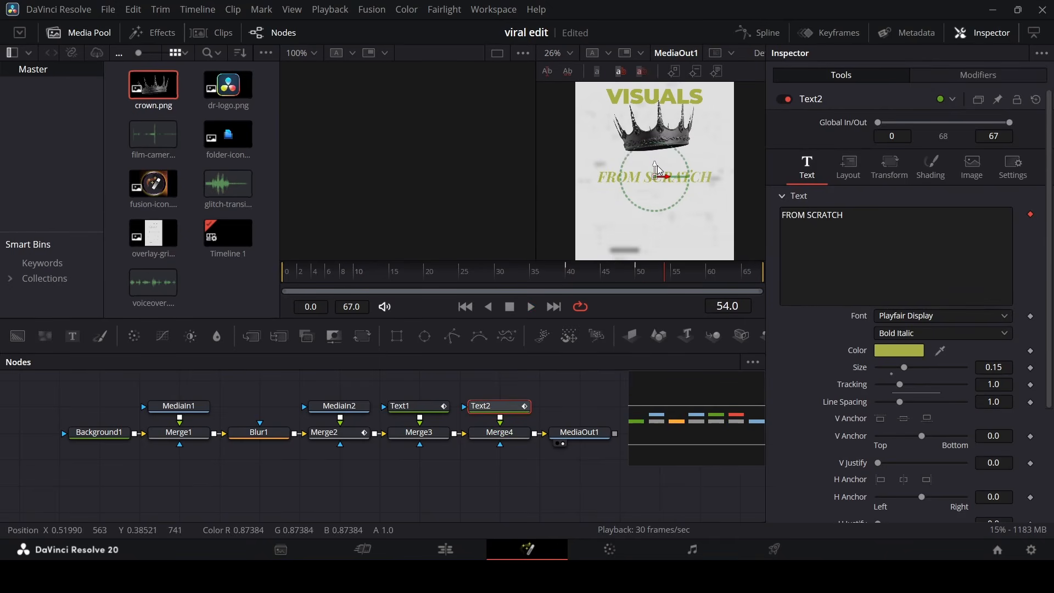
left_click_drag(656, 165, 657, 160)
left_click_drag(620, 270, 789, 282)
left_click(325, 433)
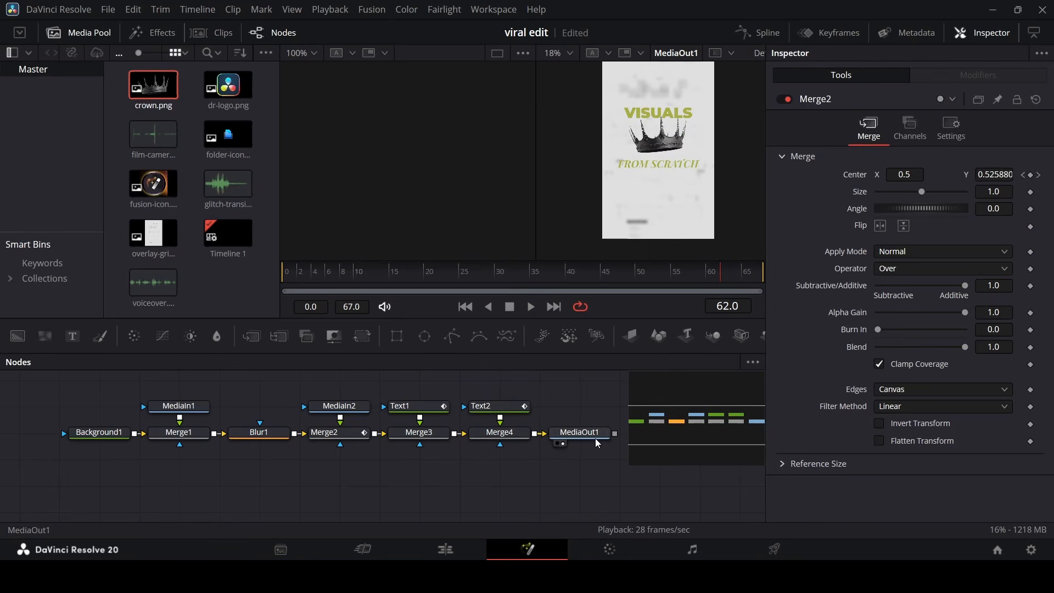
Make room before MediaOut1 and insert a Transform node after Merge4
left_click_drag(595, 438, 659, 437)
left_click(519, 434)
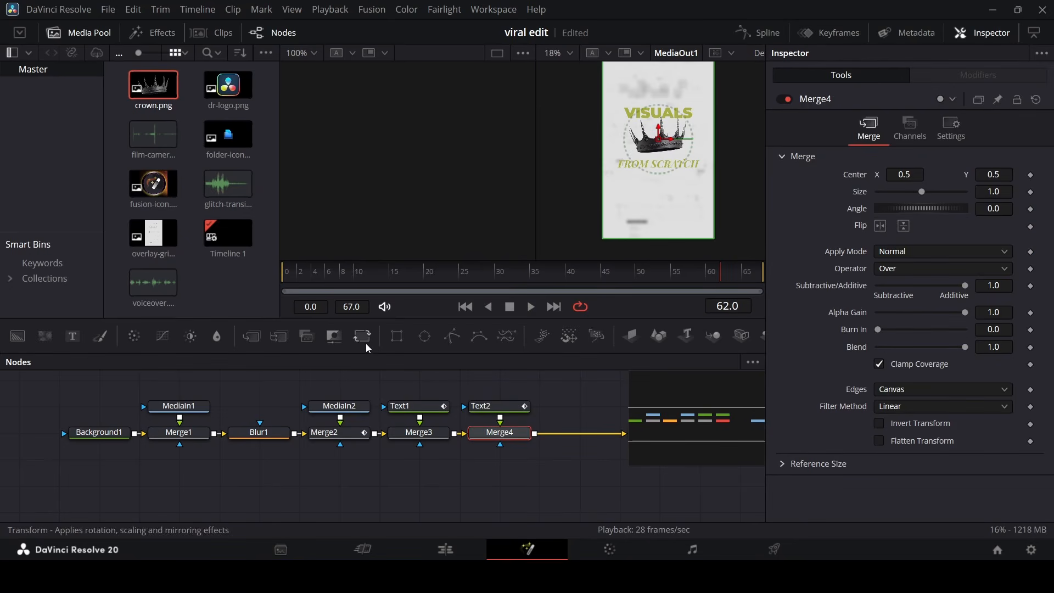
left_click(364, 337)
Keyframe the Transform node's Center at X 0.5, Y 0.5 on frames 0 and 4
left_click_drag(306, 274, 283, 278)
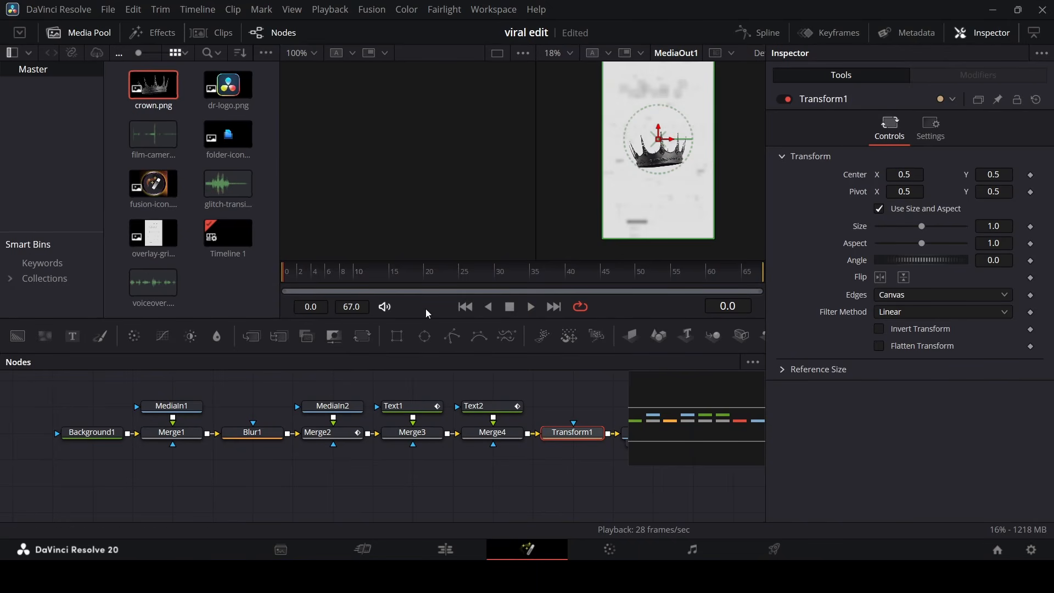
left_click(1031, 175)
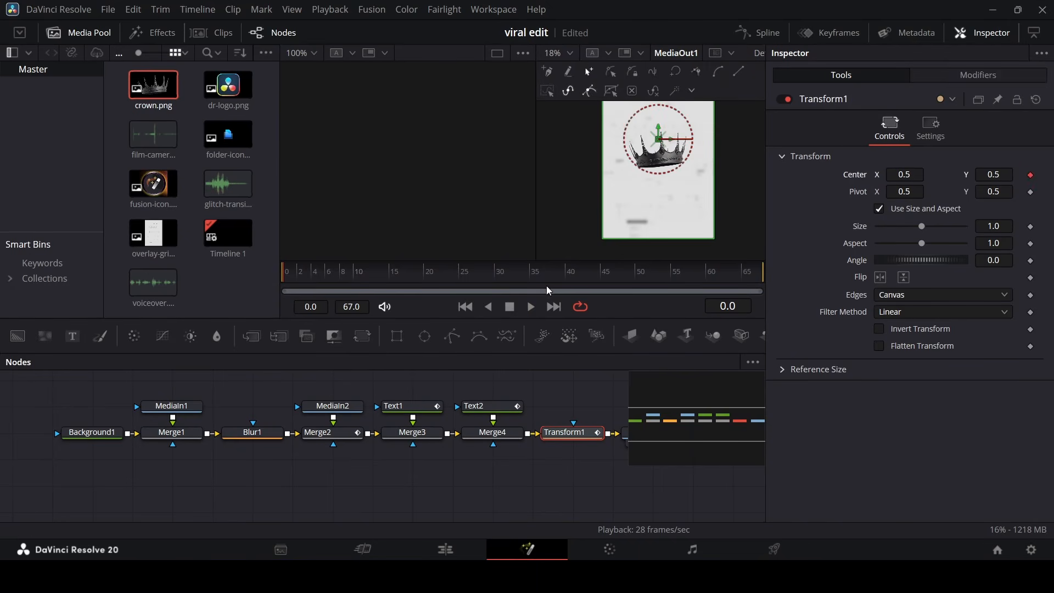
left_click_drag(308, 278, 321, 279)
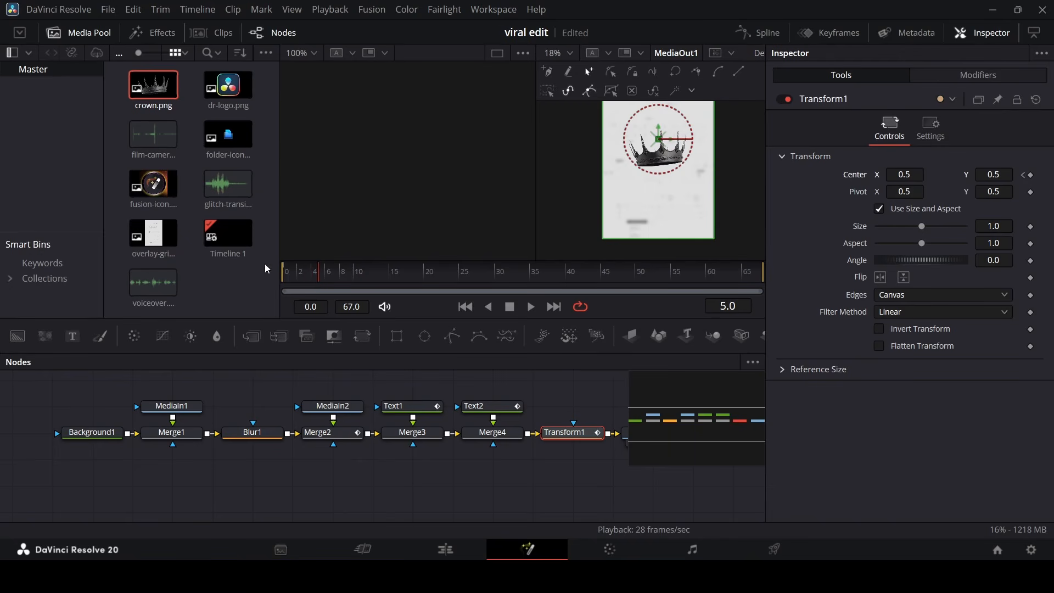
key("Left")
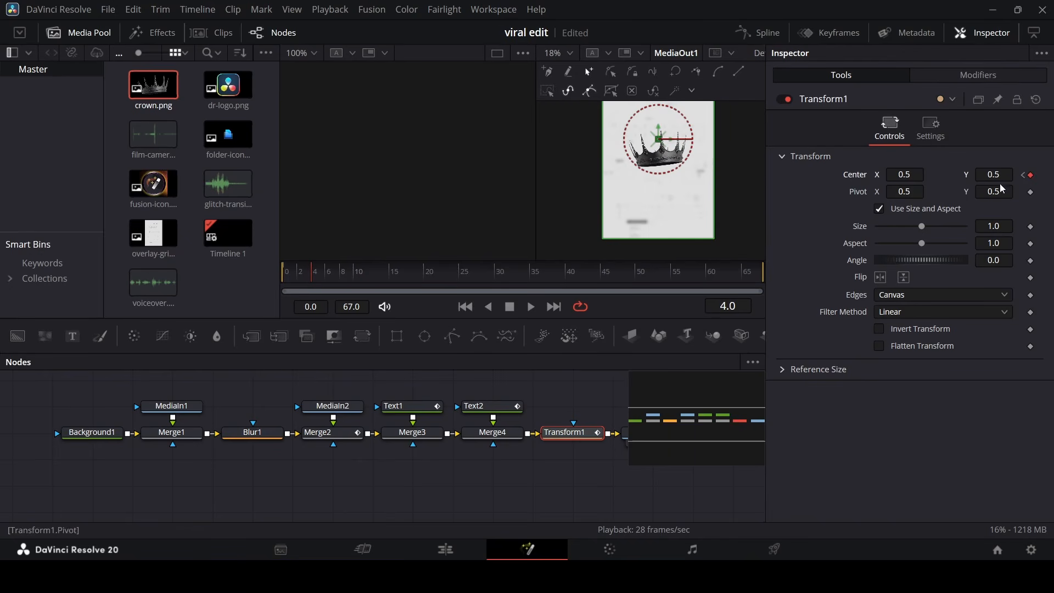
left_click_drag(306, 281, 273, 285)
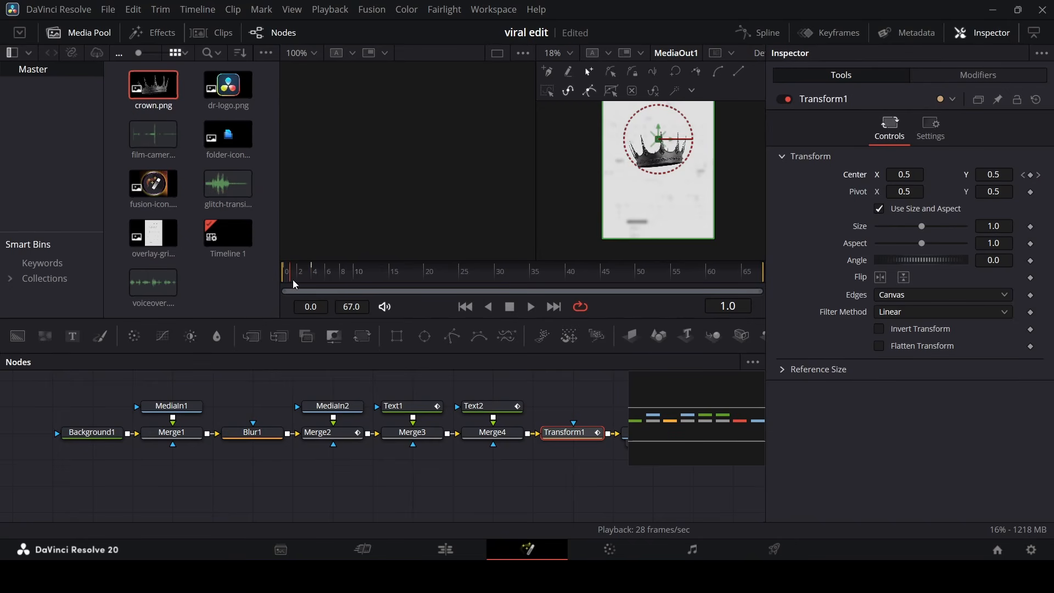
Set the Transform node's Size to 1.3 after trying 1.5
scroll(630, 206, "down", 2)
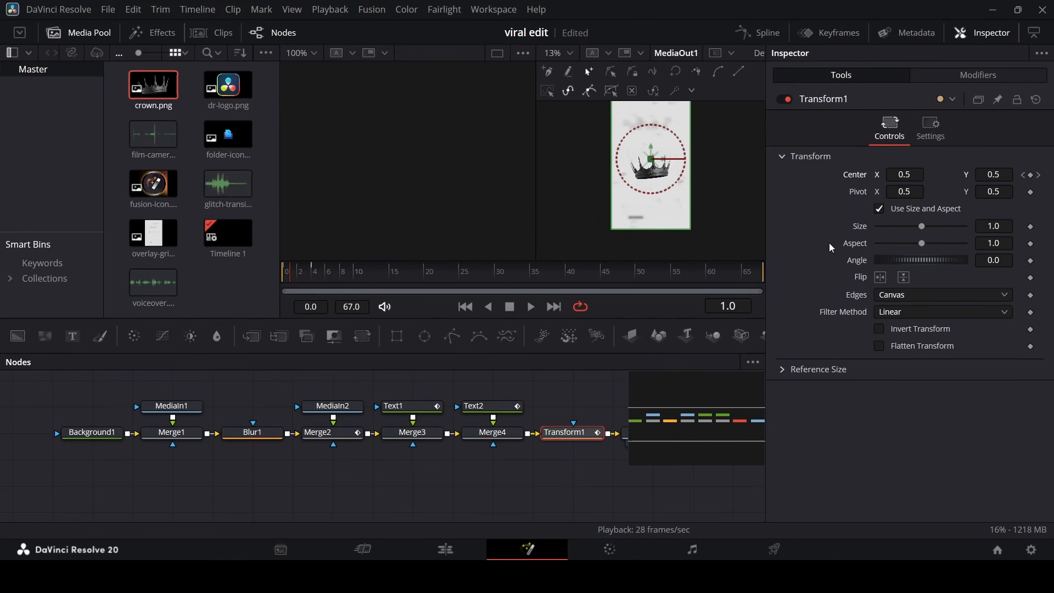
left_click(950, 226)
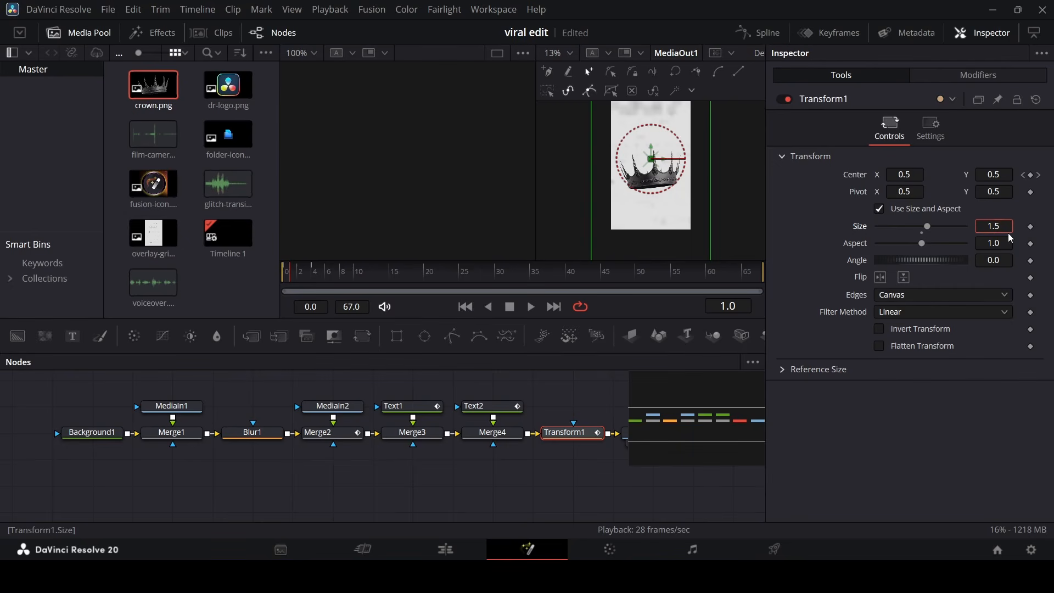
key("BackSpace")
type("3")
key("Tab")
left_click(591, 396)
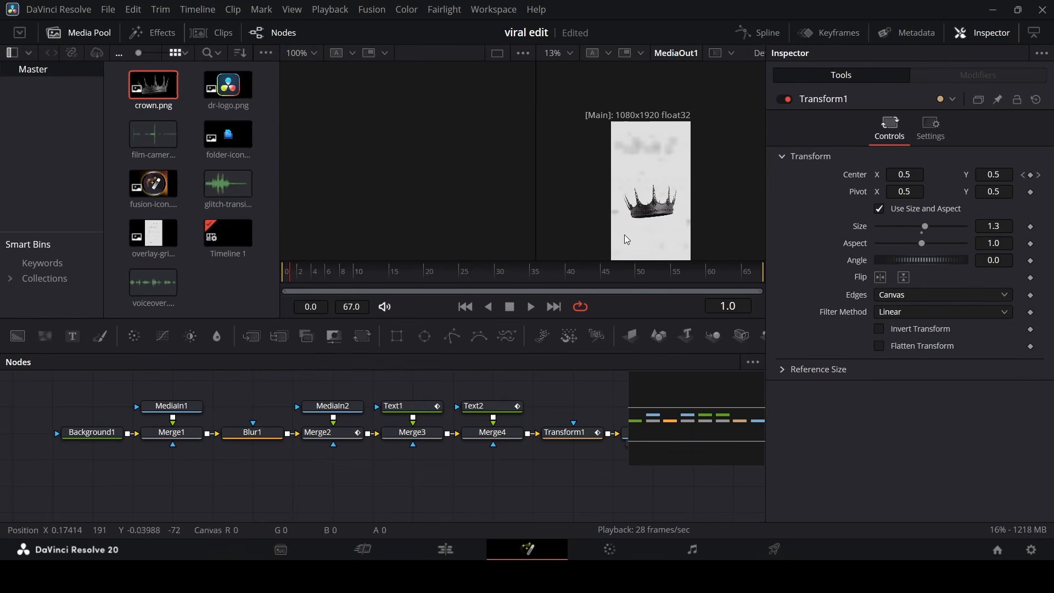
left_click(1010, 225)
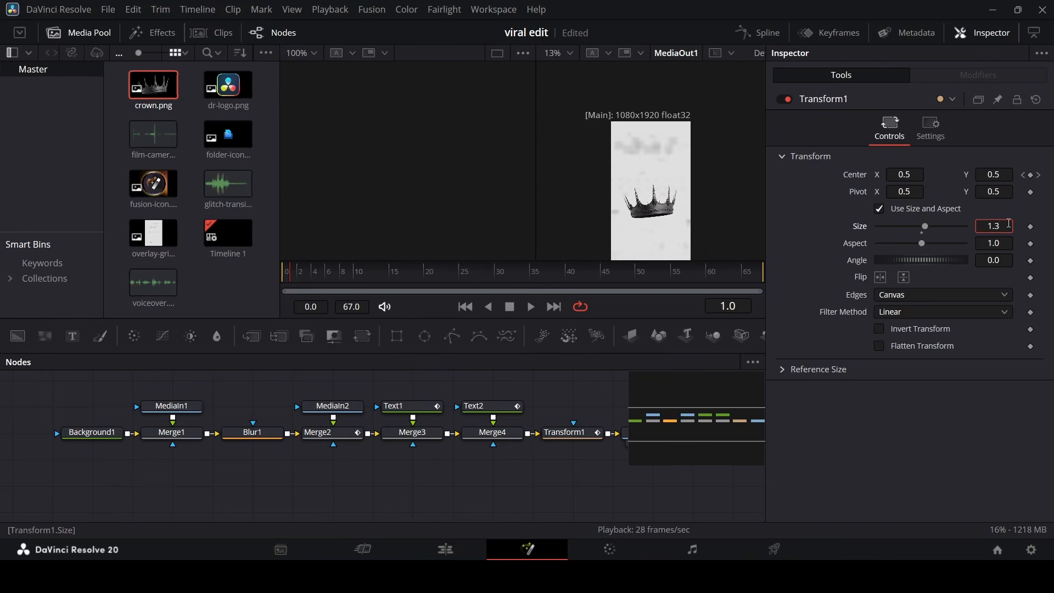
key("BackSpace")
type("5")
key("Tab")
Offset the Transform node's Center left and up at frame 1, with X at 0.478
left_click(310, 276)
left_click(573, 432)
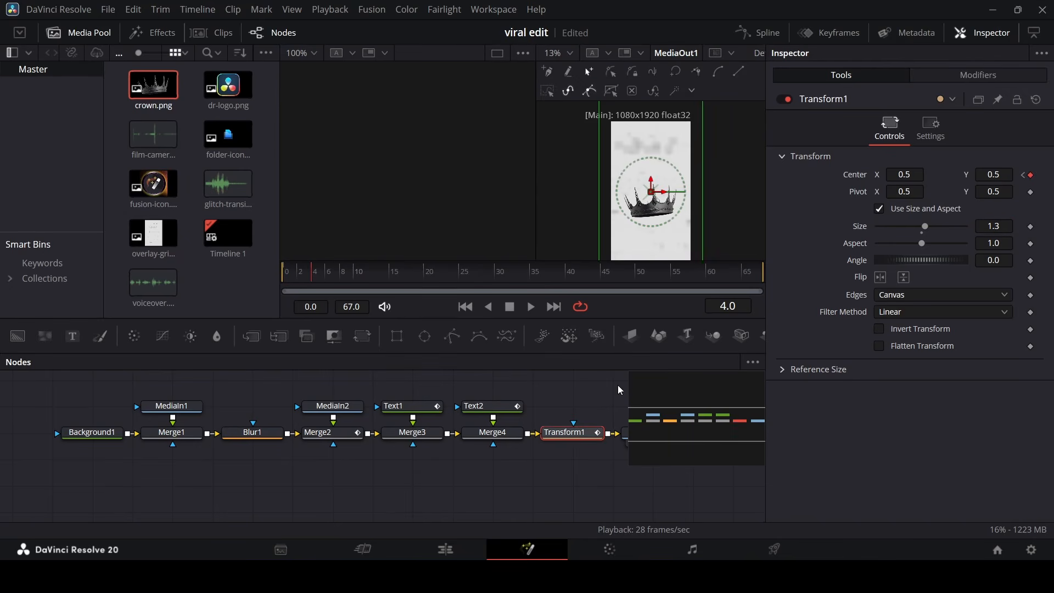
mouse_move(286, 276)
left_mouse_down()
mouse_move(306, 276)
mouse_move(294, 290)
left_mouse_up()
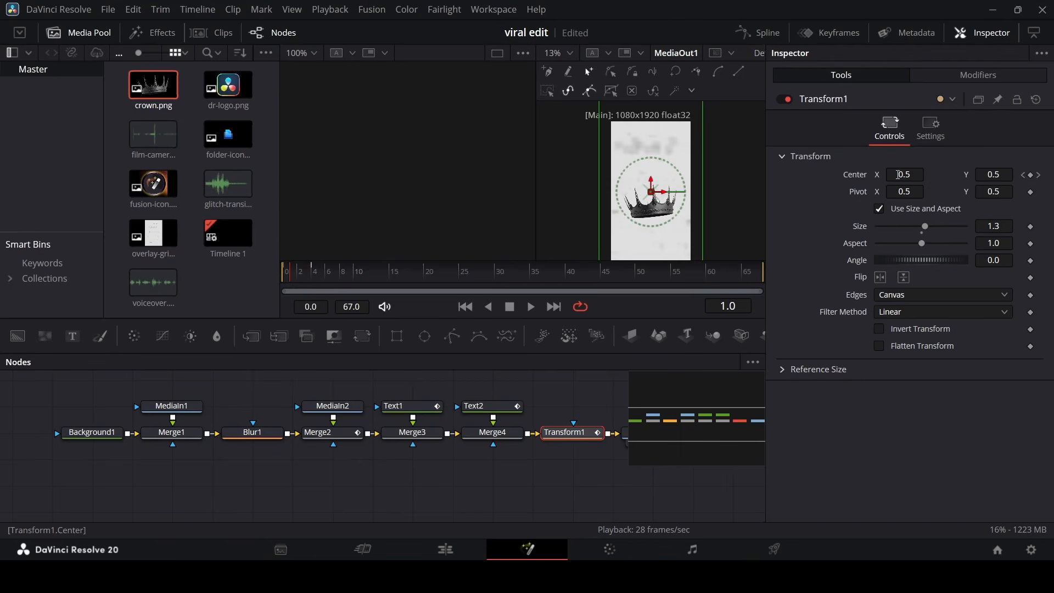
left_click_drag(896, 175, 897, 174)
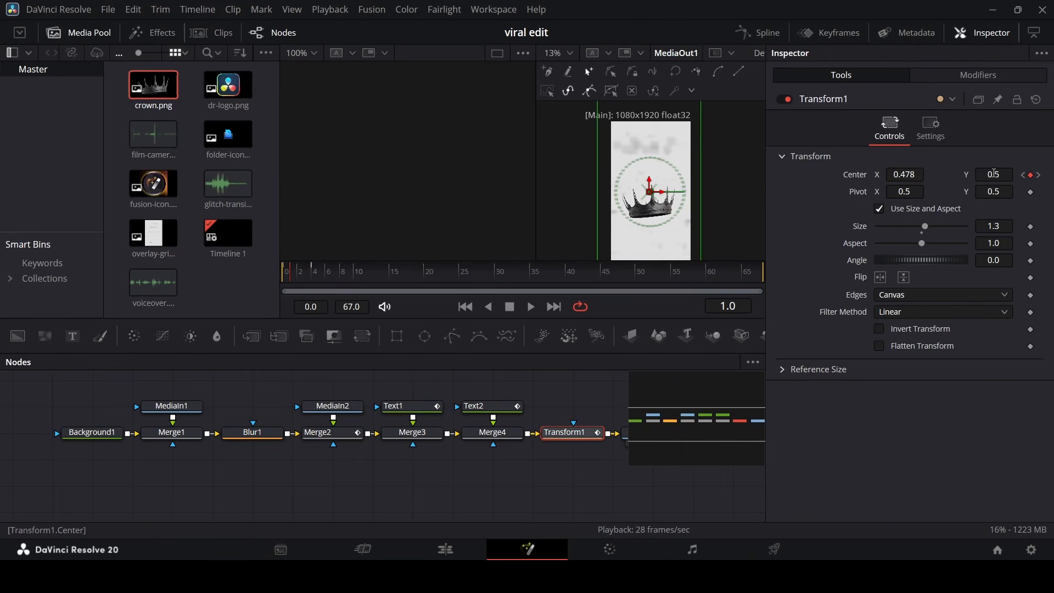
left_click_drag(994, 174, 1004, 174)
Shift the Transform node's Center right and down at frame 2, and back left and up at frame 3
left_click(297, 272)
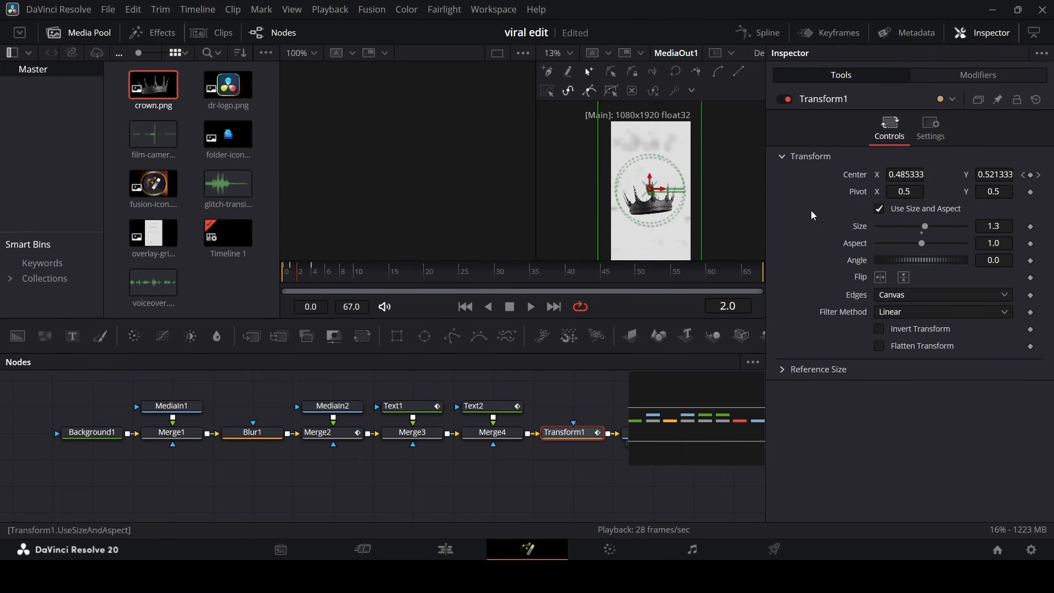
left_click_drag(904, 174, 913, 175)
left_click_drag(995, 175, 986, 175)
left_click(303, 271)
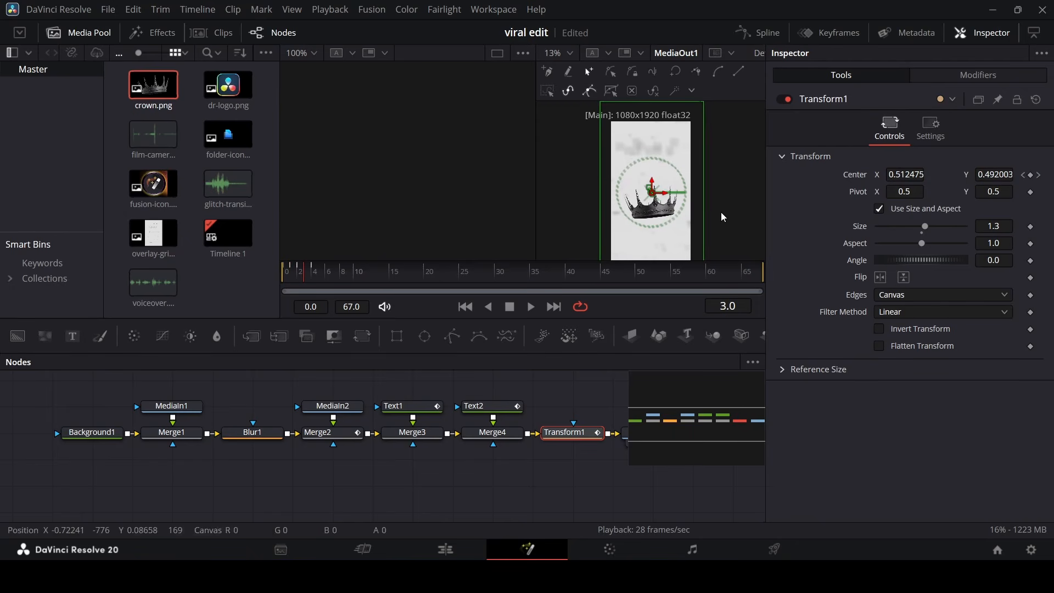
left_click_drag(903, 175, 889, 175)
left_click_drag(992, 175, 1002, 175)
left_click(312, 272)
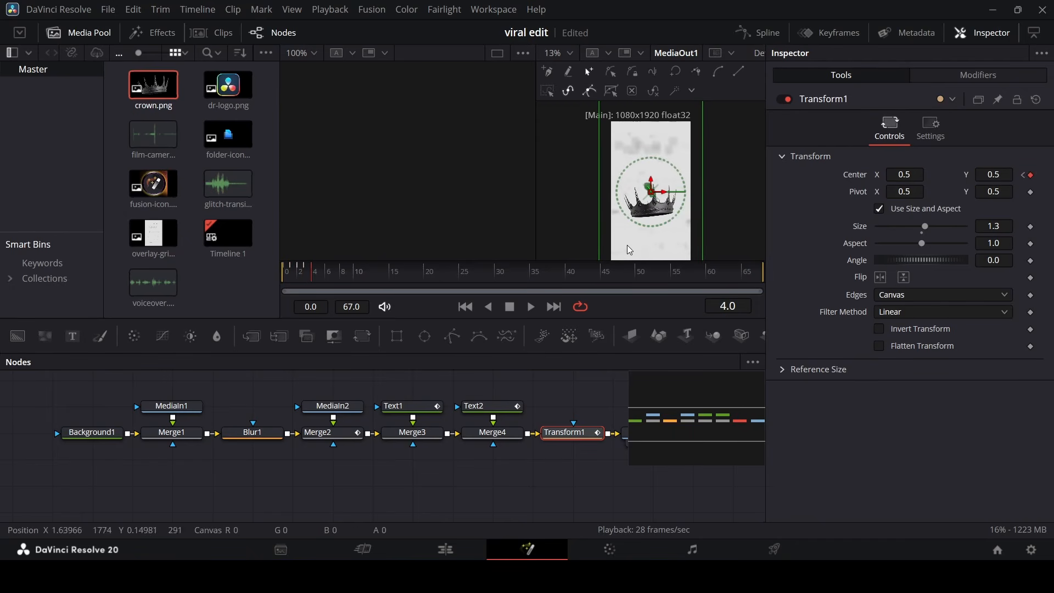
Play back the shake from frame 0 to check it, and return to frame 0 with the Transform node selected
left_click(581, 388)
left_click_drag(322, 275, 260, 284)
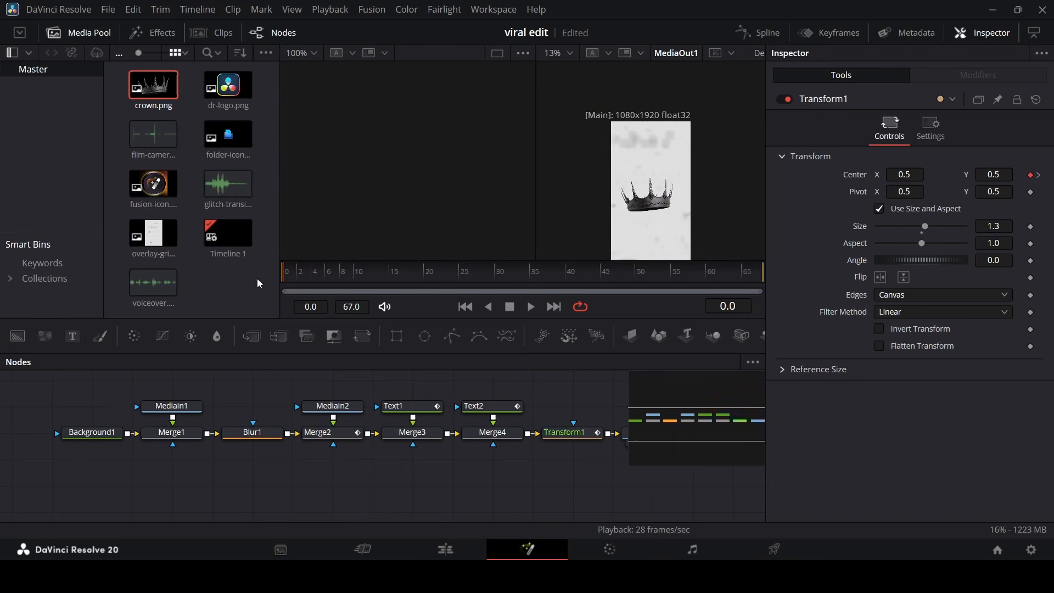
scroll(662, 191, "down", 2)
scroll(661, 189, "up", 1)
key("space")
key("space")
left_click_drag(324, 276, 265, 287)
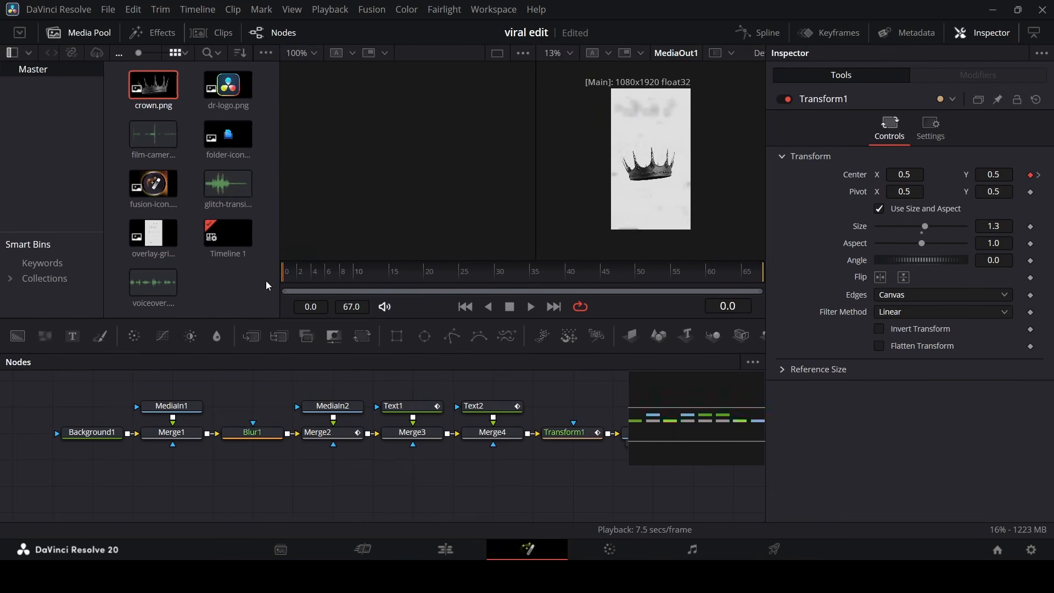
key("space")
key("space")
left_click(283, 277)
left_click(566, 435)
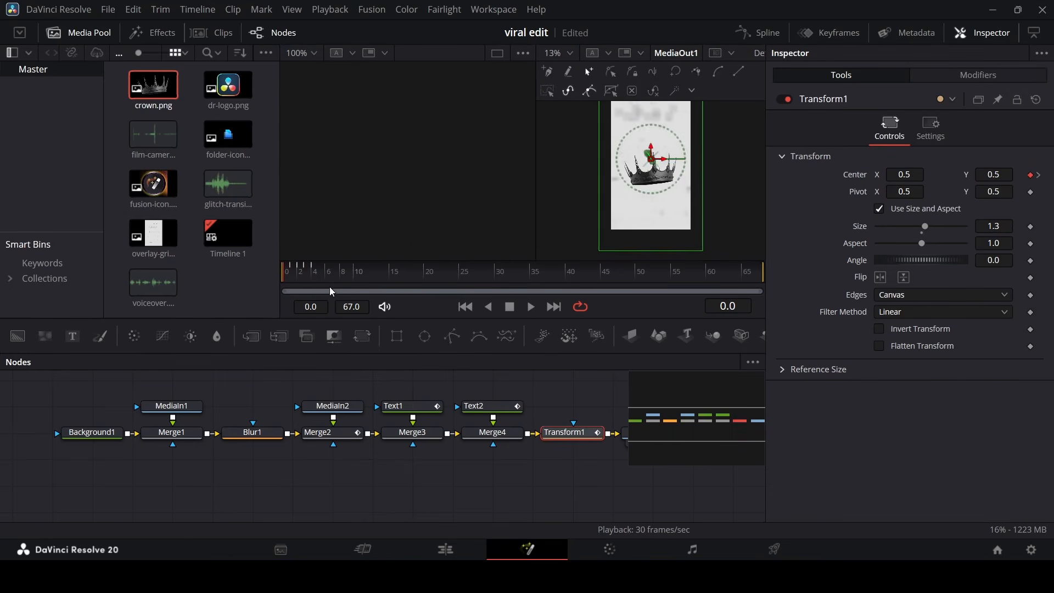
Scrub through the first shake frames and play the shake back from frame 0
left_click_drag(290, 284, 301, 284)
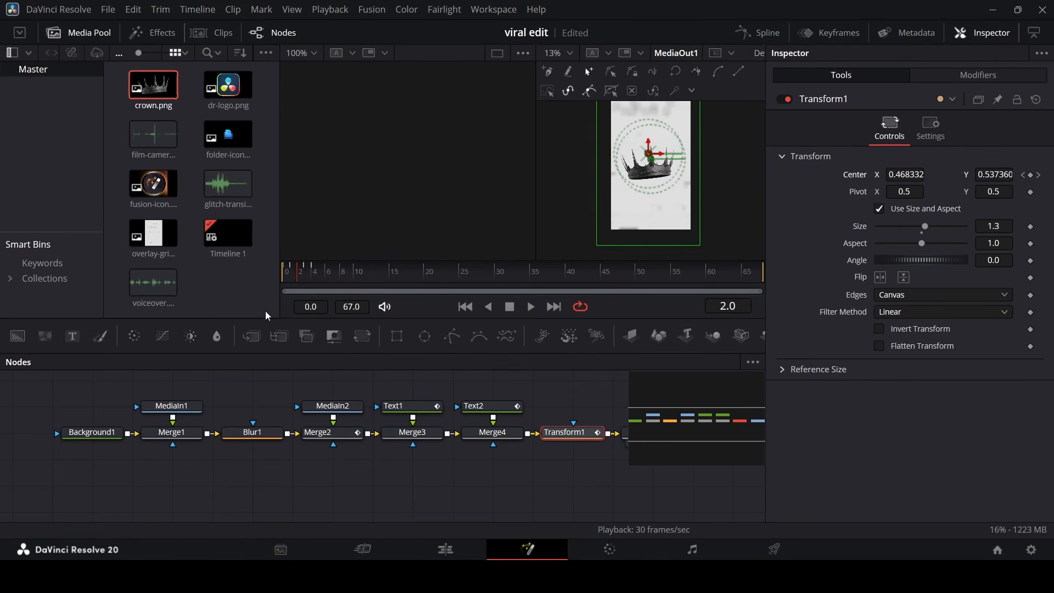
left_click_drag(306, 274, 278, 278)
key("space")
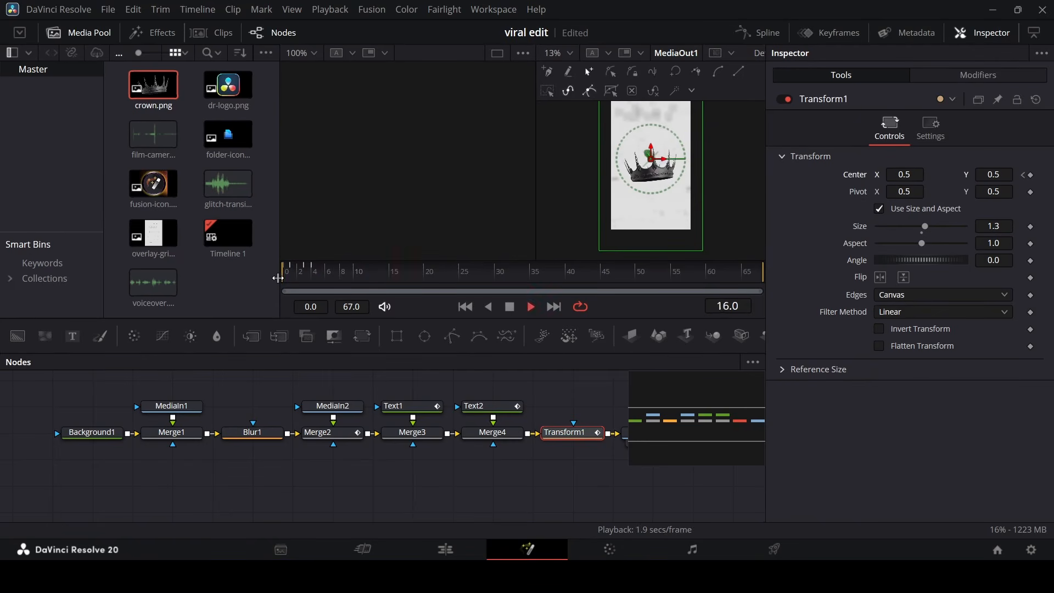
key("space")
Try a shorter shake by removing the Transform node's Center keyframes at frames 1 and 3, and play it back from frame 0
left_click(291, 280)
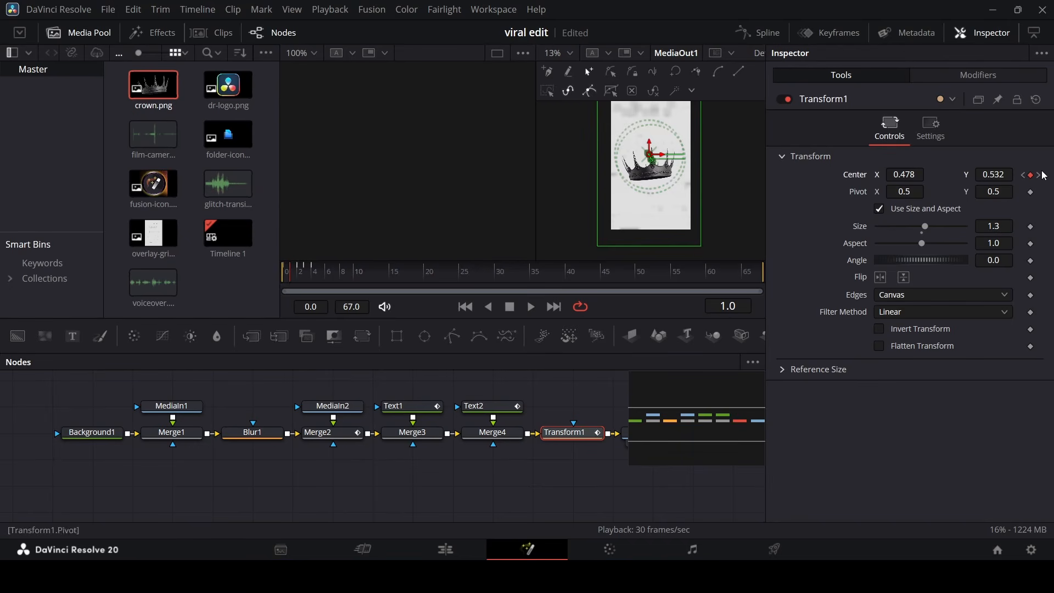
left_click(1032, 175)
left_click(306, 280)
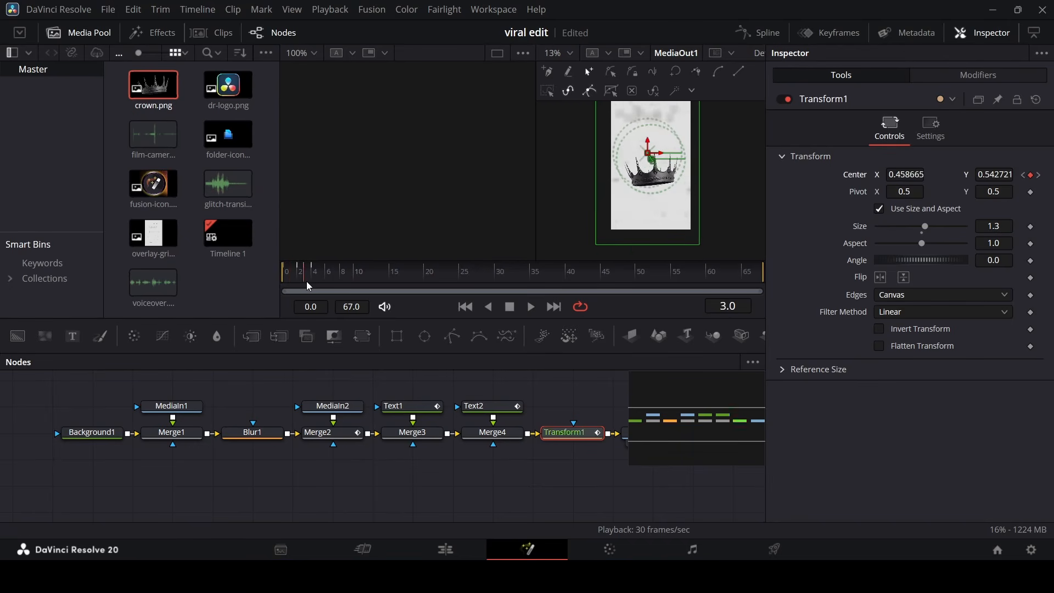
left_click(1031, 174)
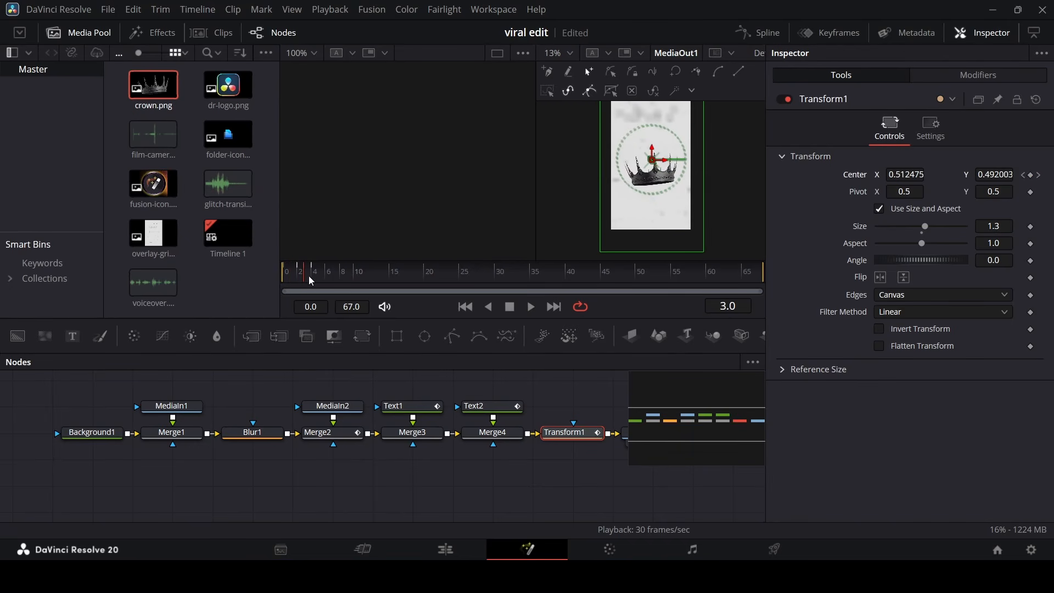
left_click_drag(308, 279, 254, 285)
key("space")
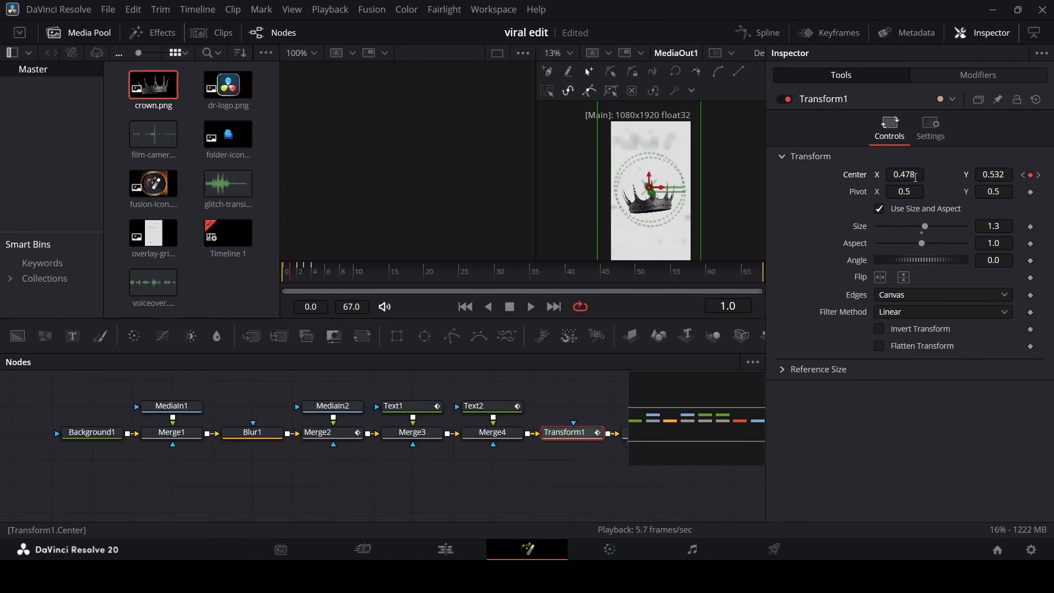
Soften the shake at frame 1 by setting the Transform node's Center X to 0.485 and slightly lowering its Y
left_click_drag(916, 178, 923, 178)
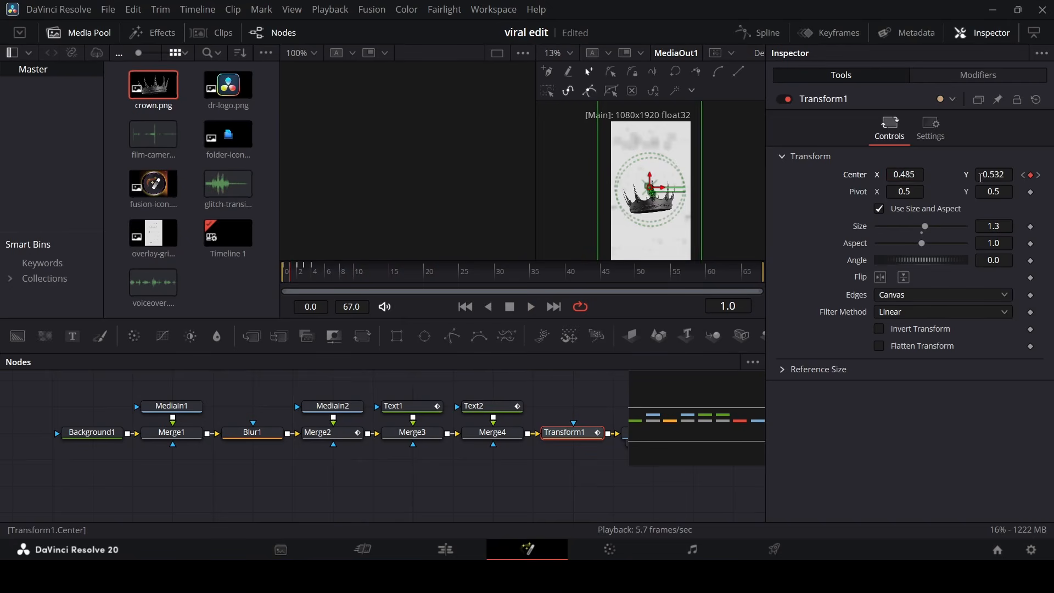
left_click_drag(993, 176, 986, 175)
left_click_drag(301, 274, 308, 277)
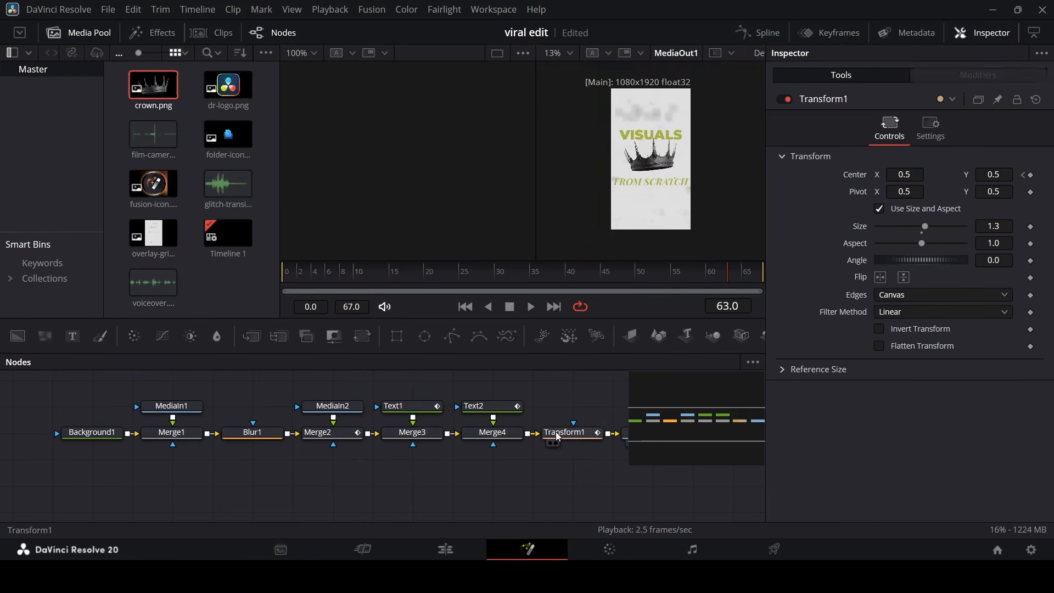
Keyframe the Transform node's Size from 1.3 at frame 0 to 1.0 at frame 67, and play the scene on the Edit page
left_click(552, 431)
left_click_drag(328, 279, 268, 289)
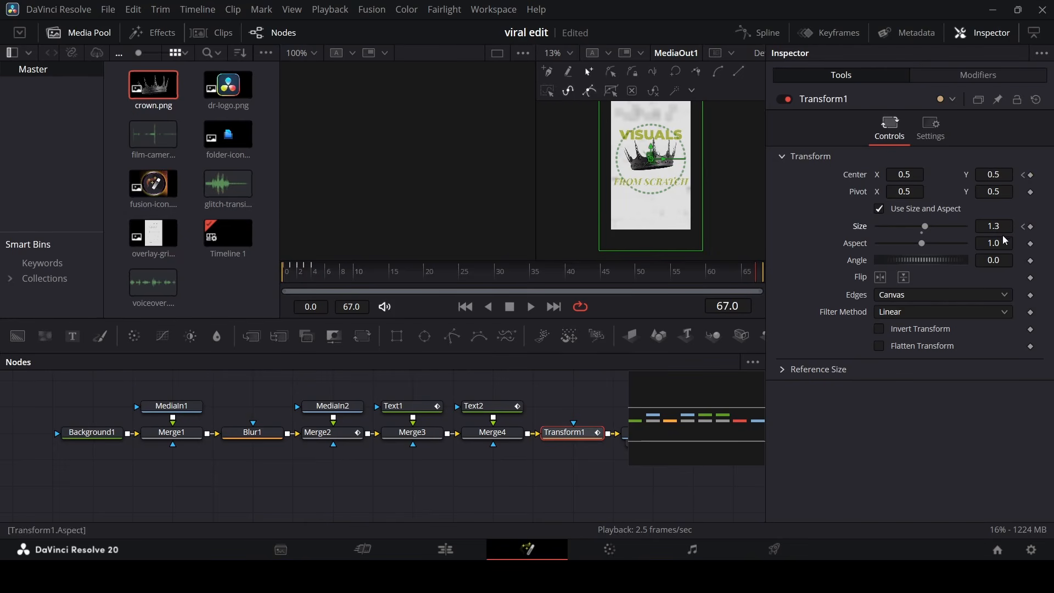
type("0")
key("Tab")
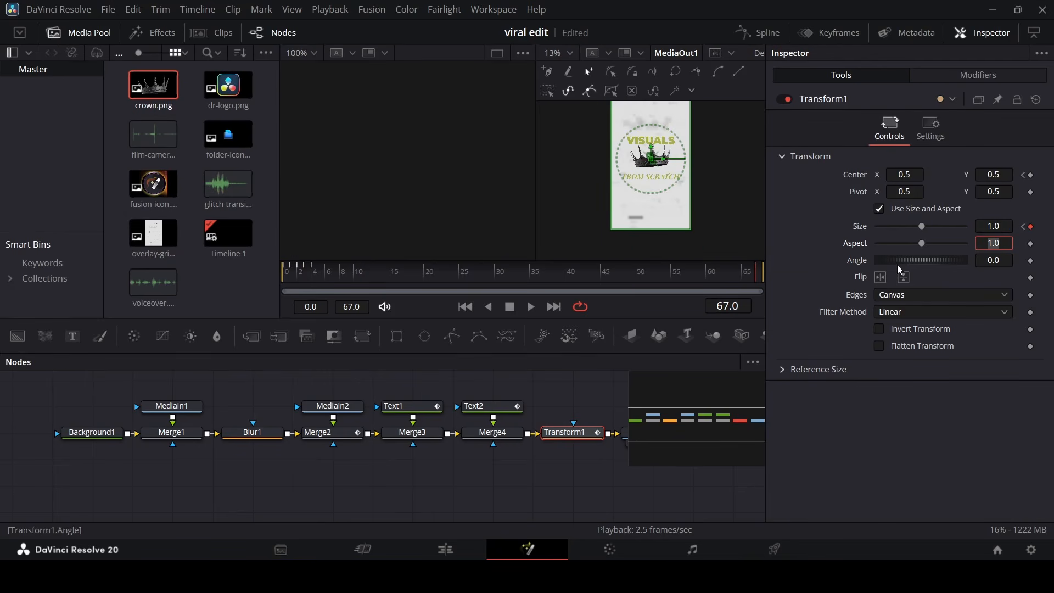
key("ctrl+z")
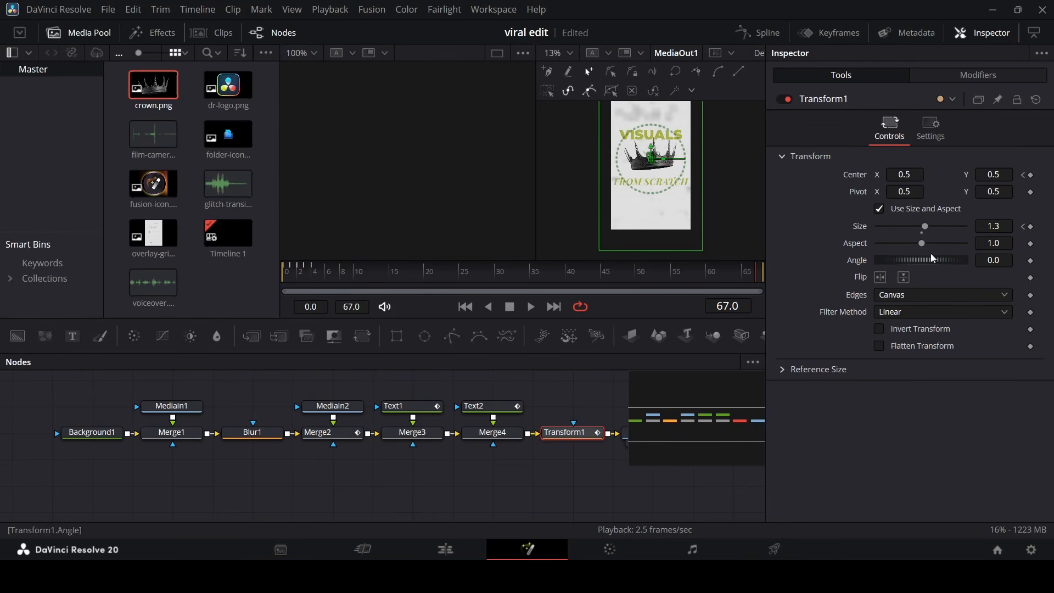
left_click(1005, 227)
type("1.0")
key("Tab")
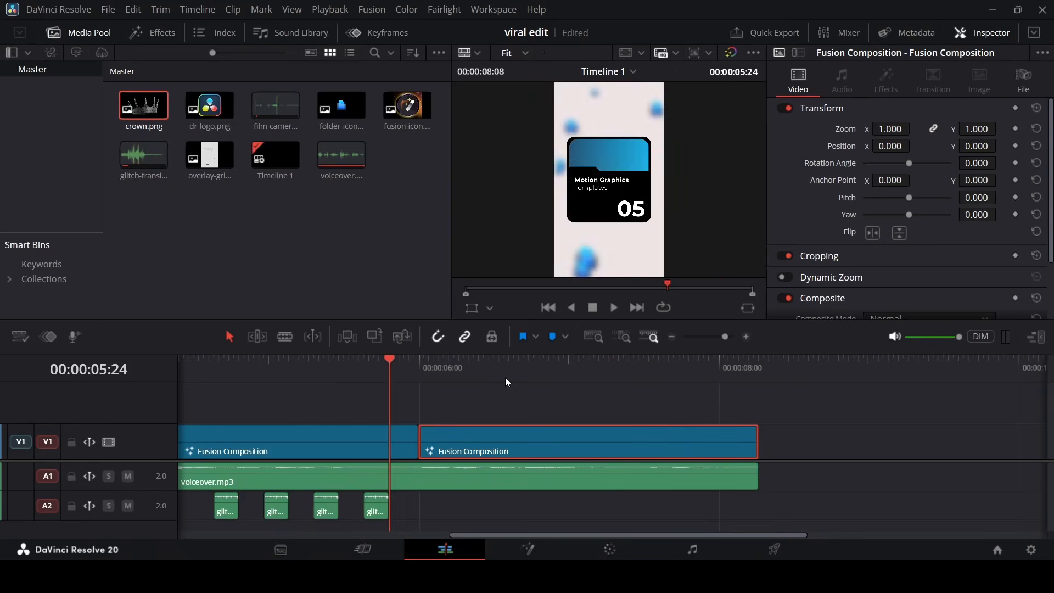
key("space")
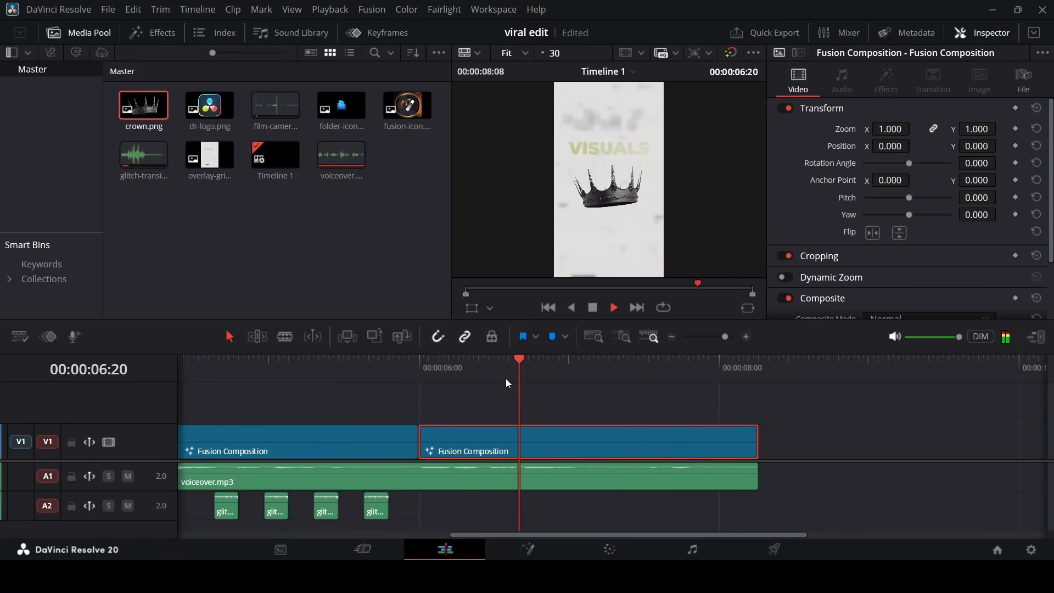
key("space")
Add glitch-transition.mp3 to audio track A2, aligned with the start of the last Fusion Composition
left_click_drag(143, 154, 793, 486)
mouse_move(803, 373)
left_mouse_down()
mouse_move(829, 373)
mouse_move(815, 371)
left_mouse_up()
left_click_drag(792, 481, 463, 510)
Play back the crown scene with its glitch sound, and return to the timeline start with the whole edit in view
left_click(371, 379)
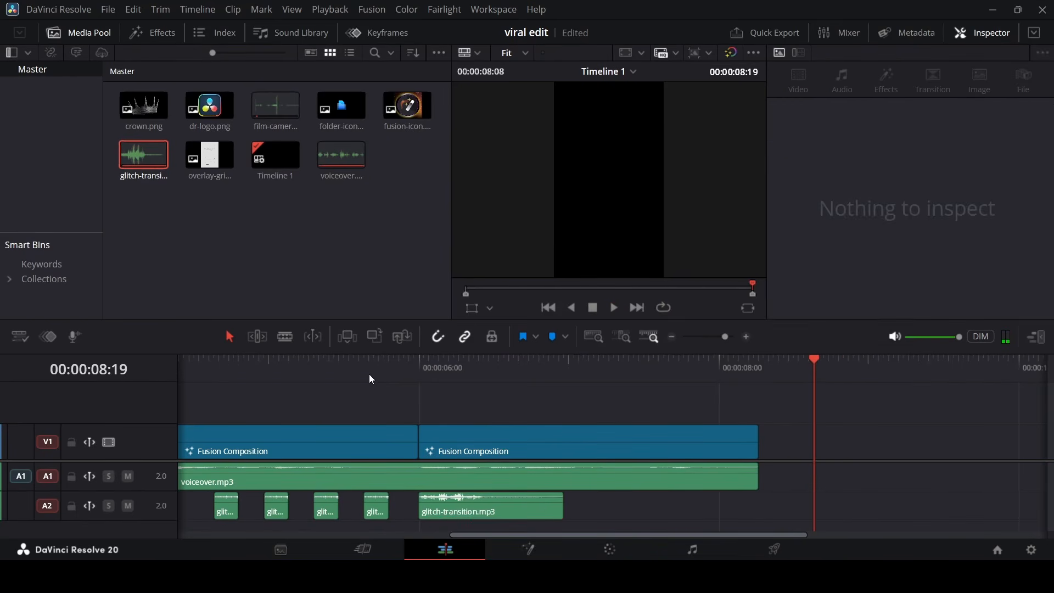
left_click(367, 369)
key("space")
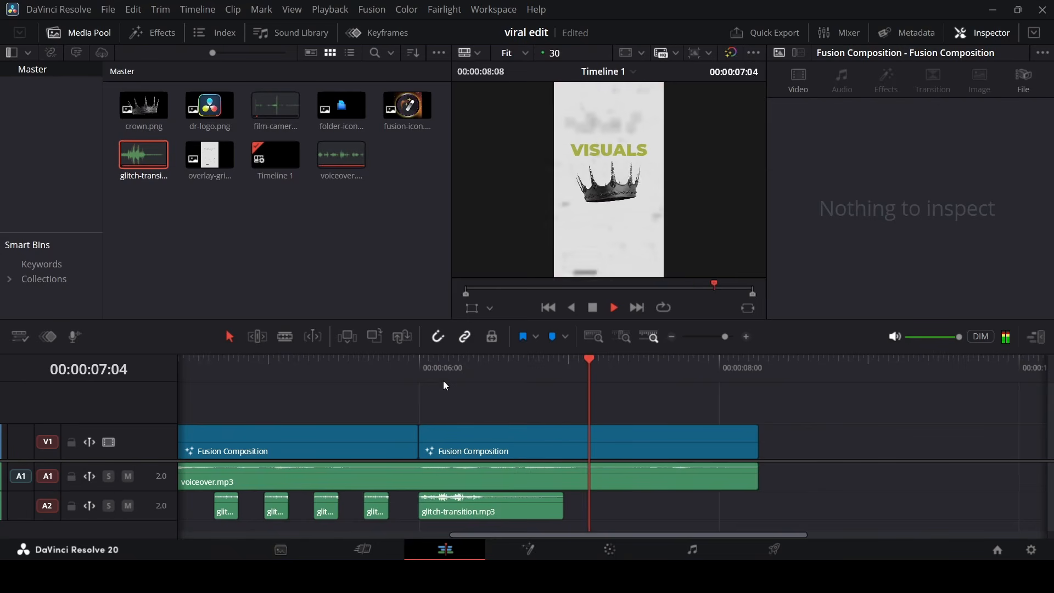
scroll(541, 396, "down", 3)
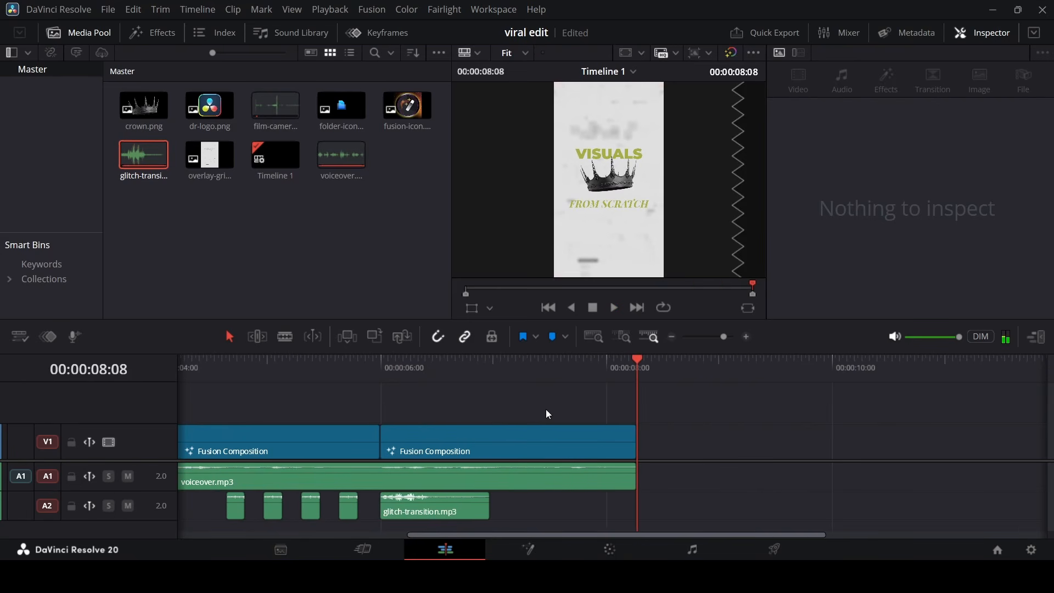
key("Home")
scroll(546, 393, "down", 3)
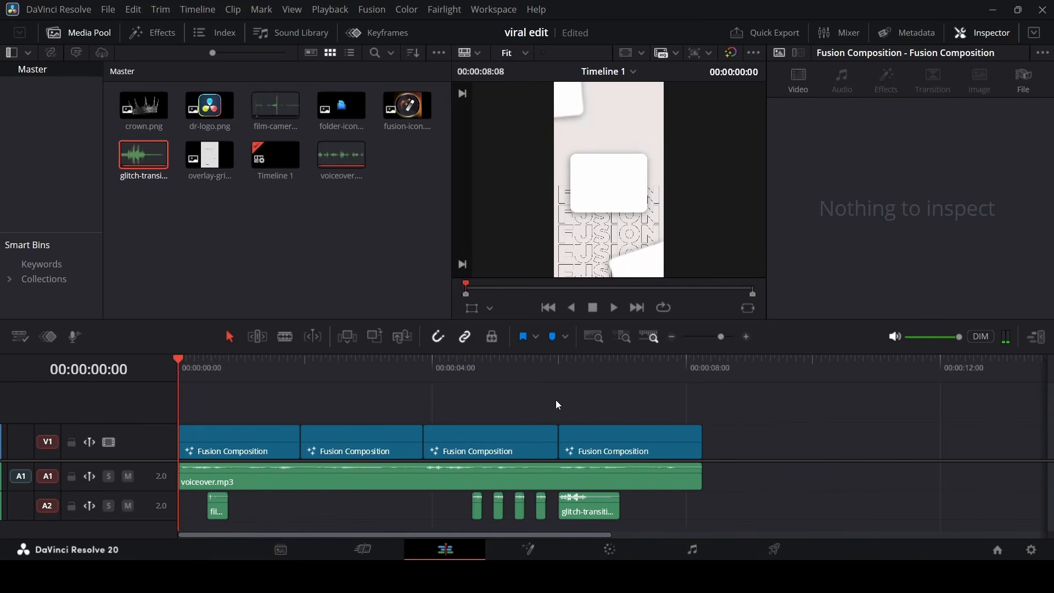